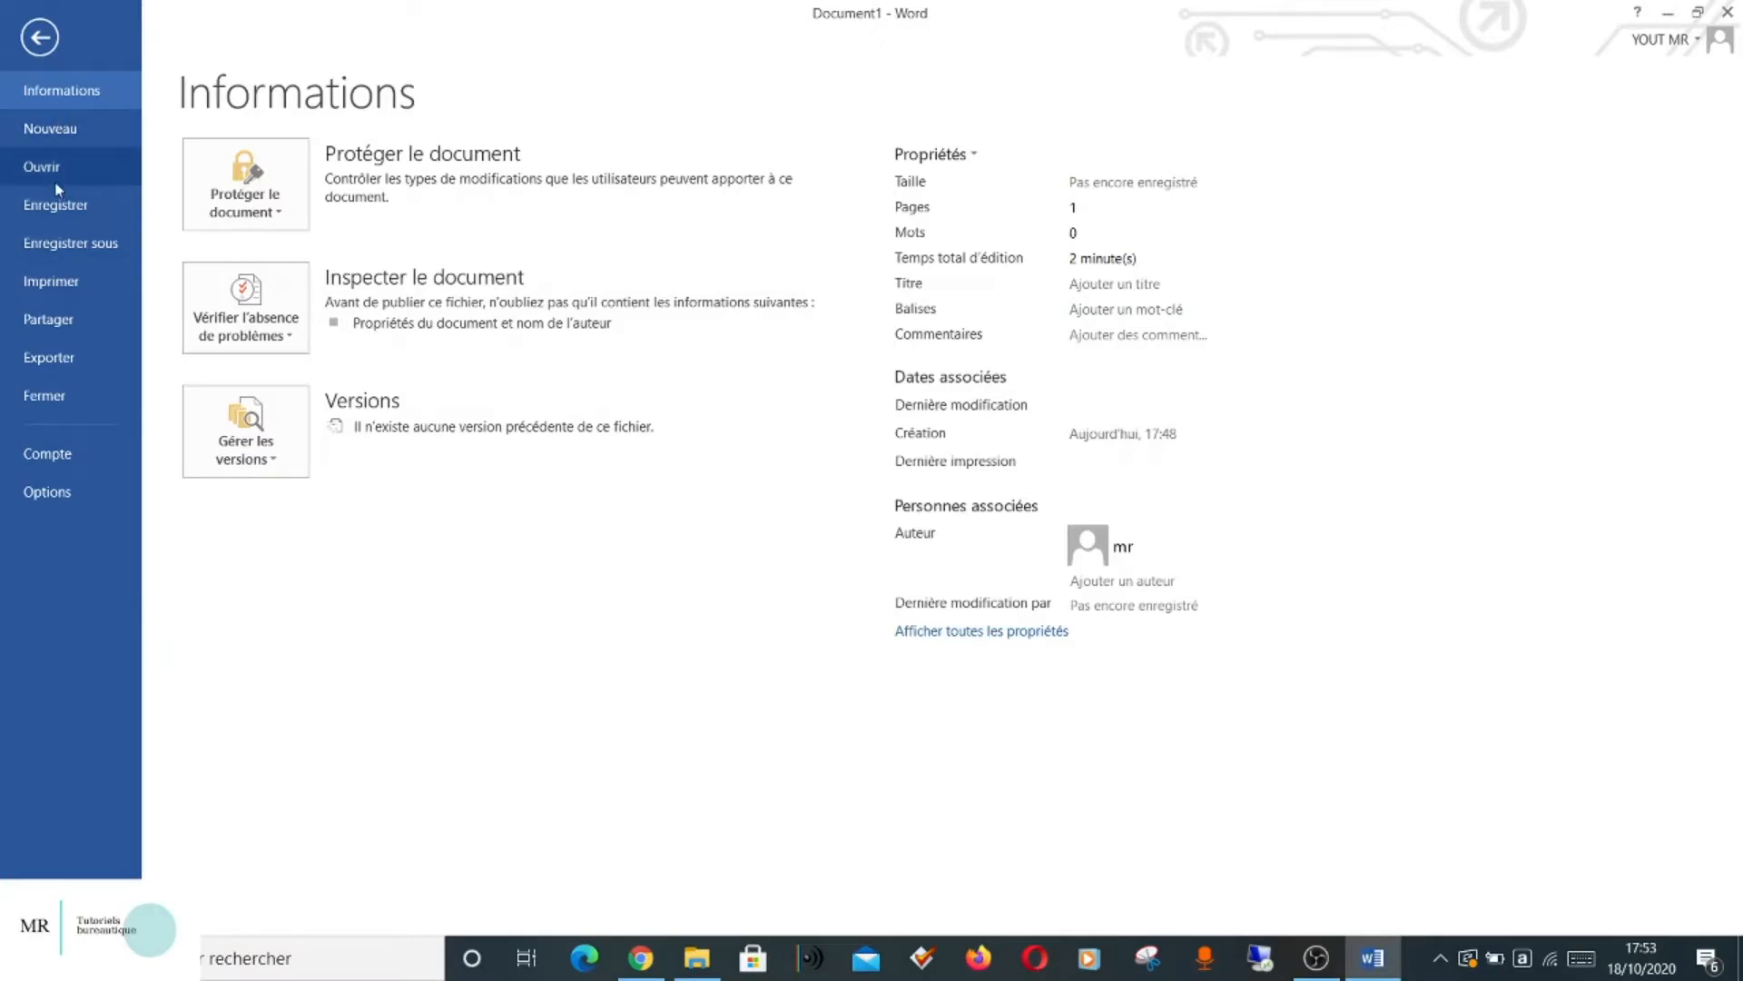
Create a new blank document.
click(63, 135)
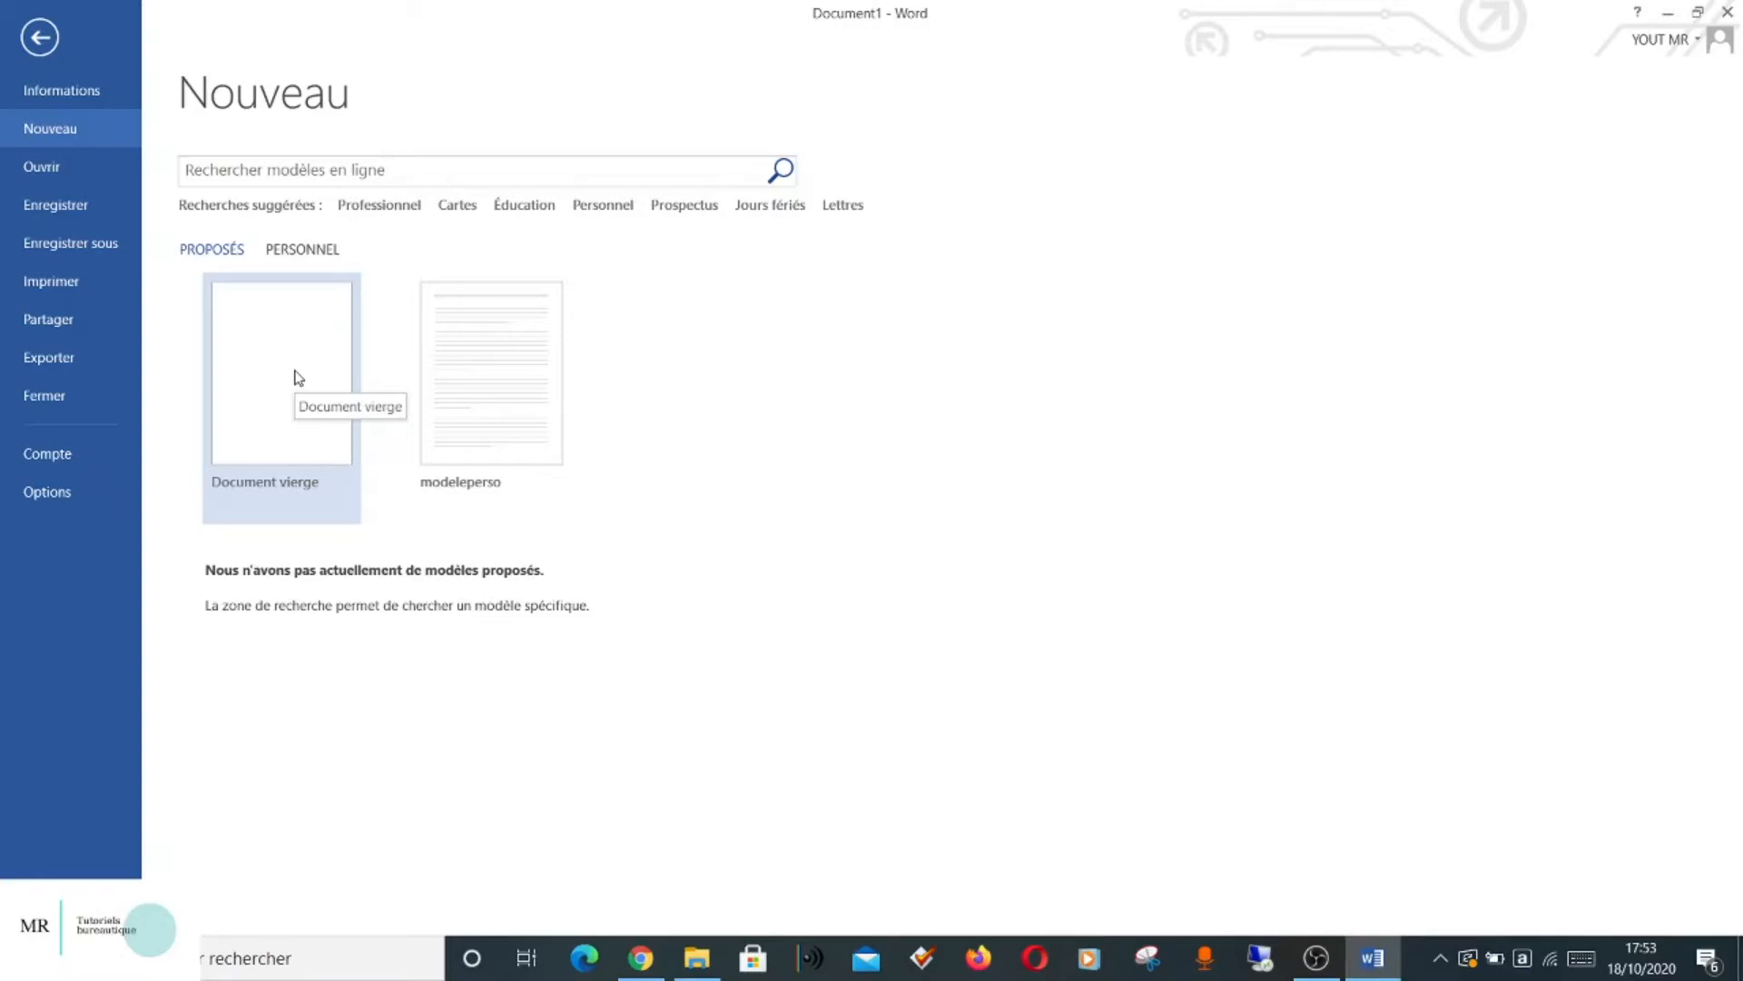
click(299, 378)
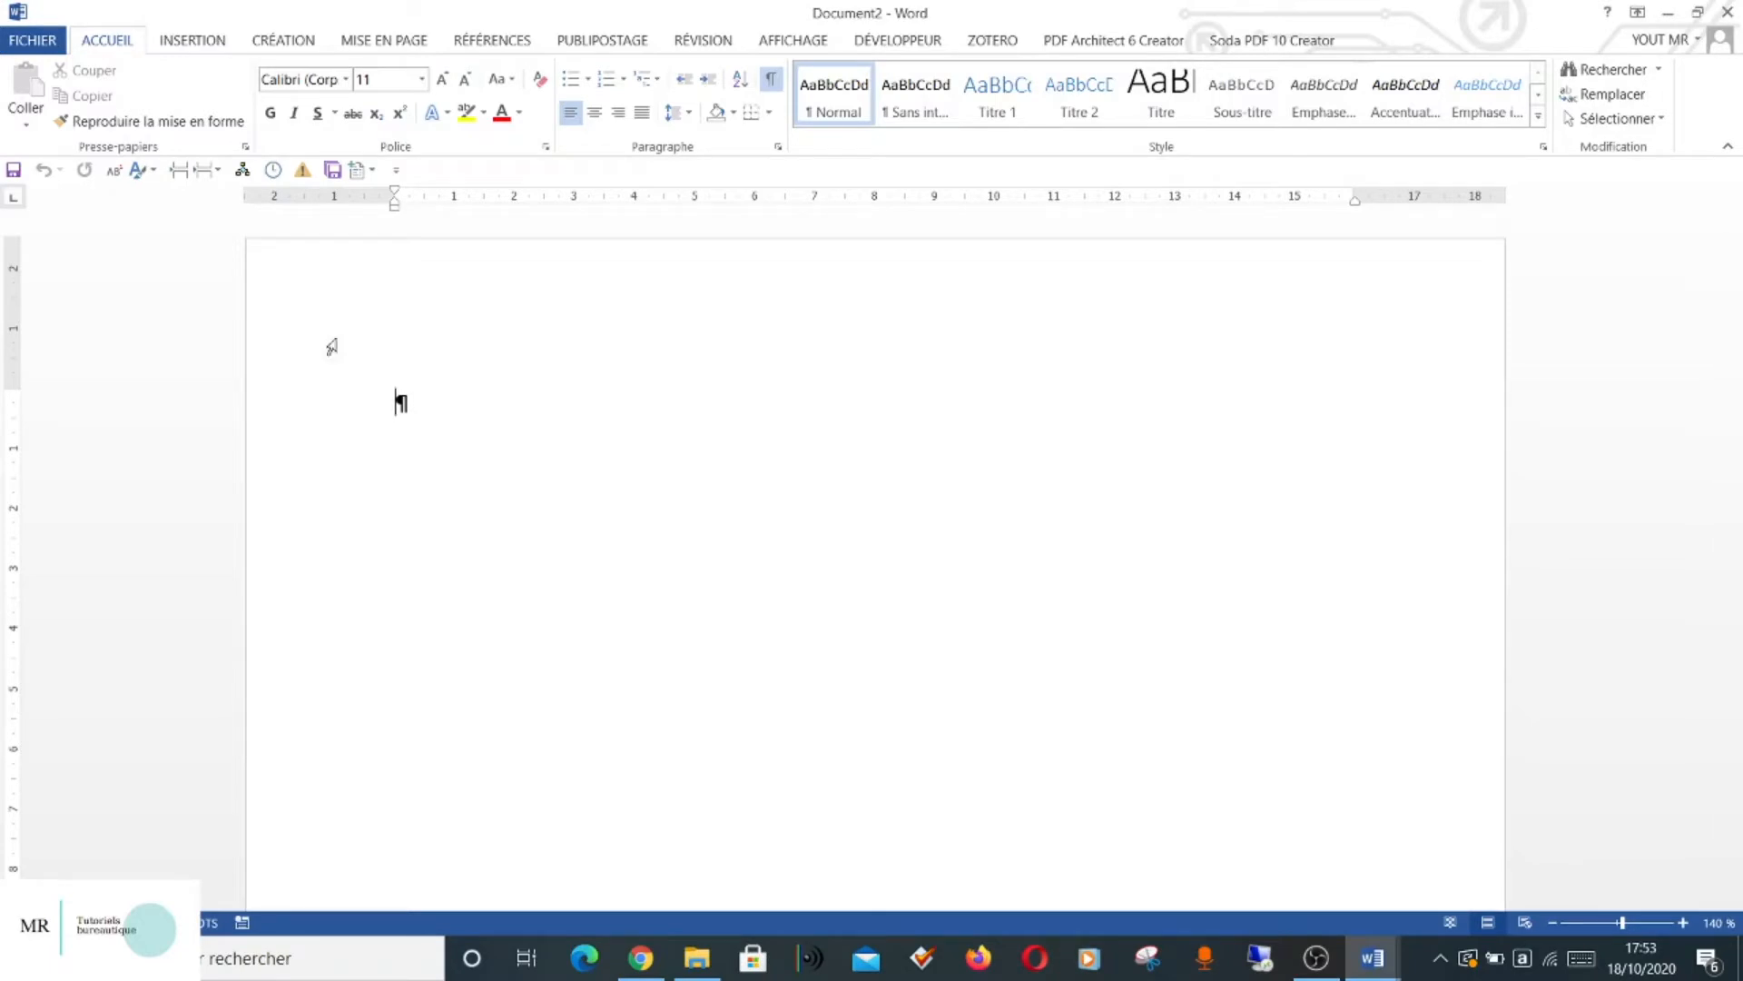
Set custom page margins for the whole document: 3 cm top, bottom and left, and 2 cm right.
click(413, 41)
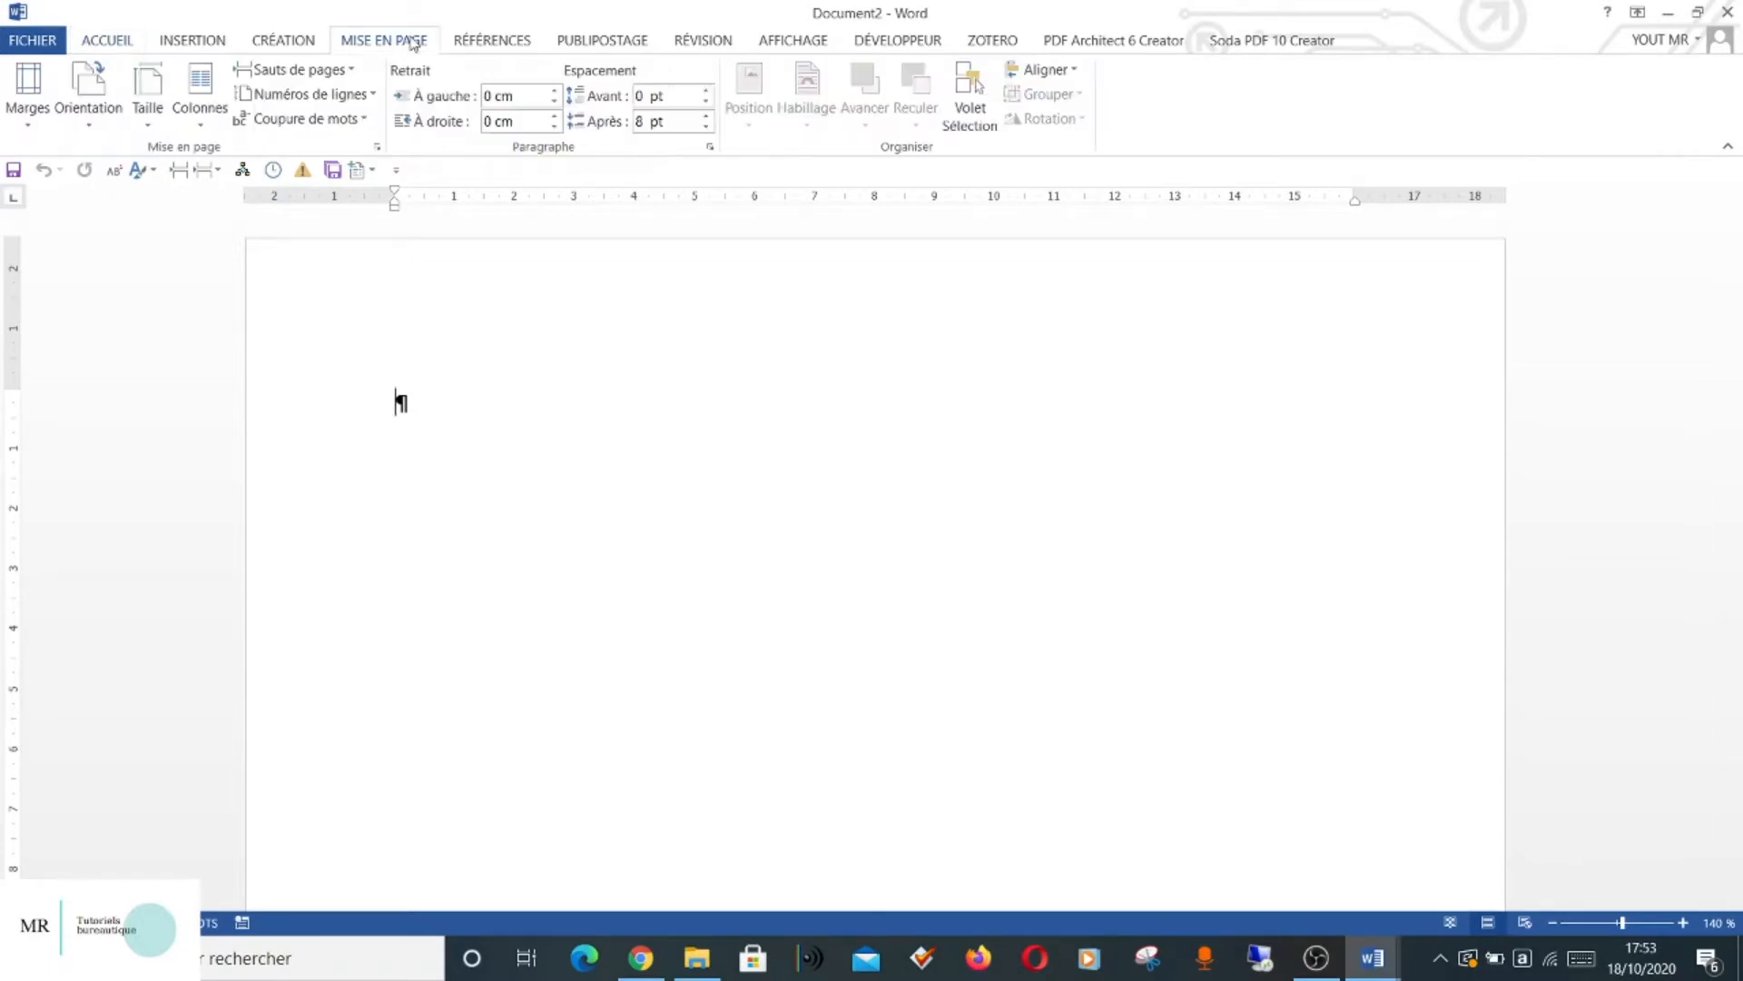
click(30, 127)
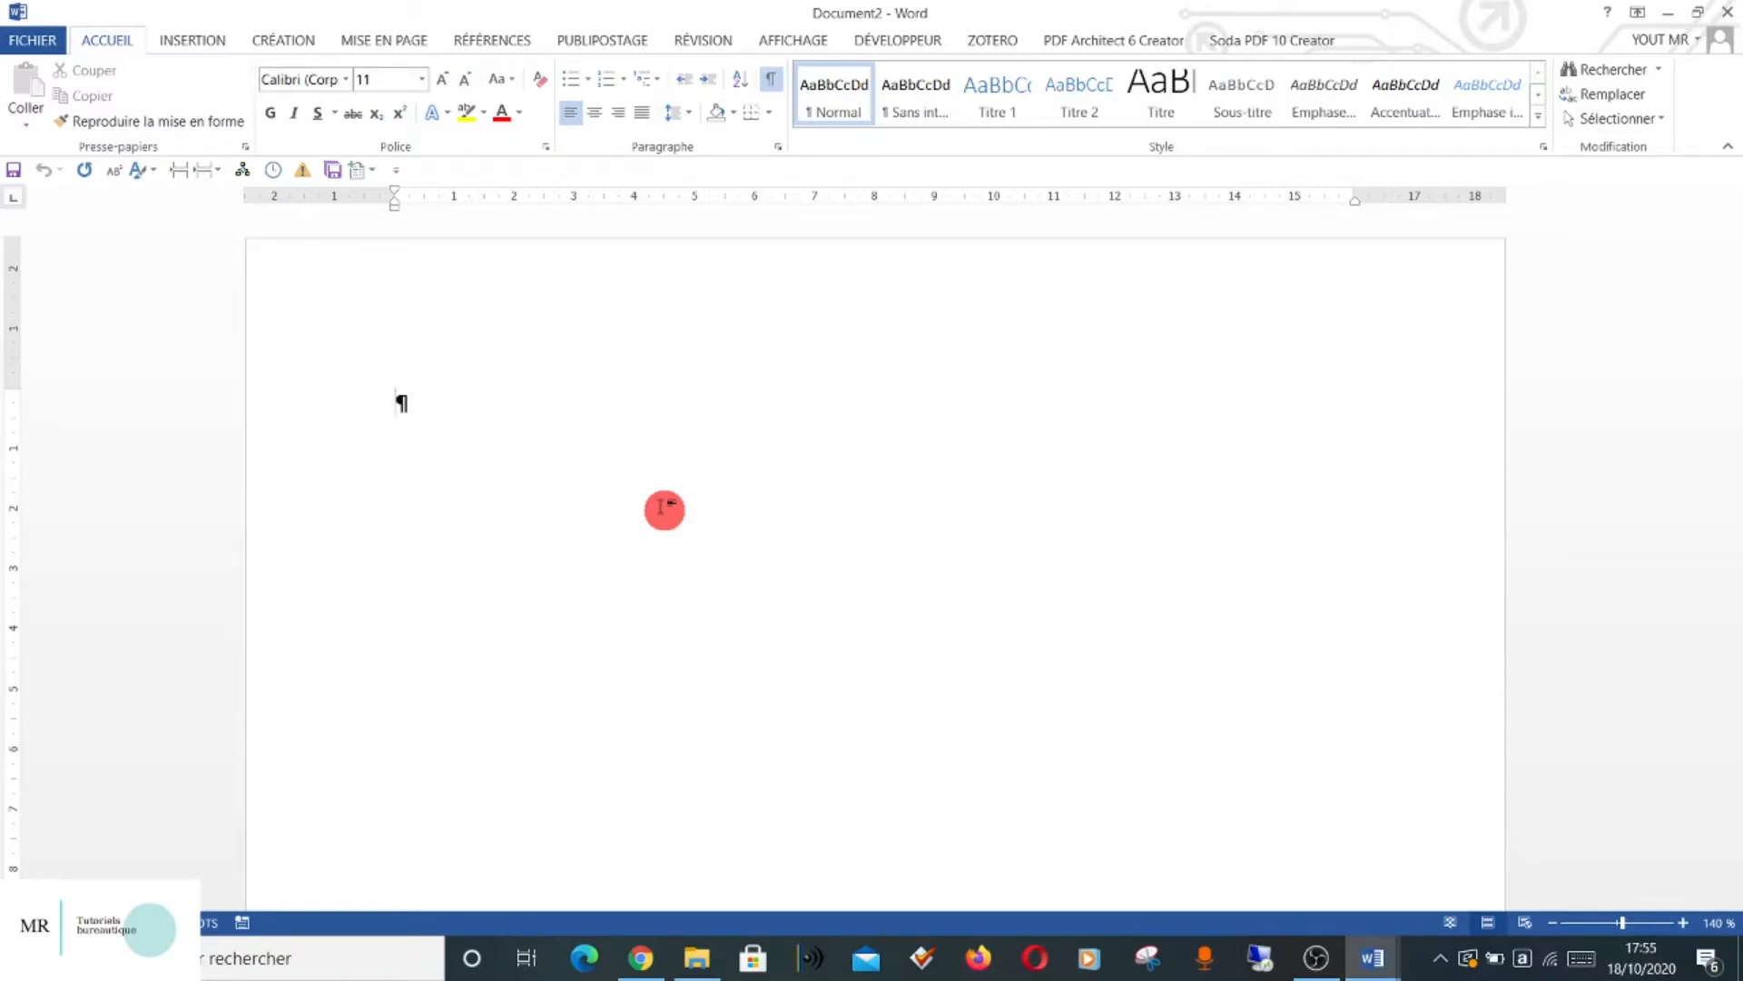
click(411, 48)
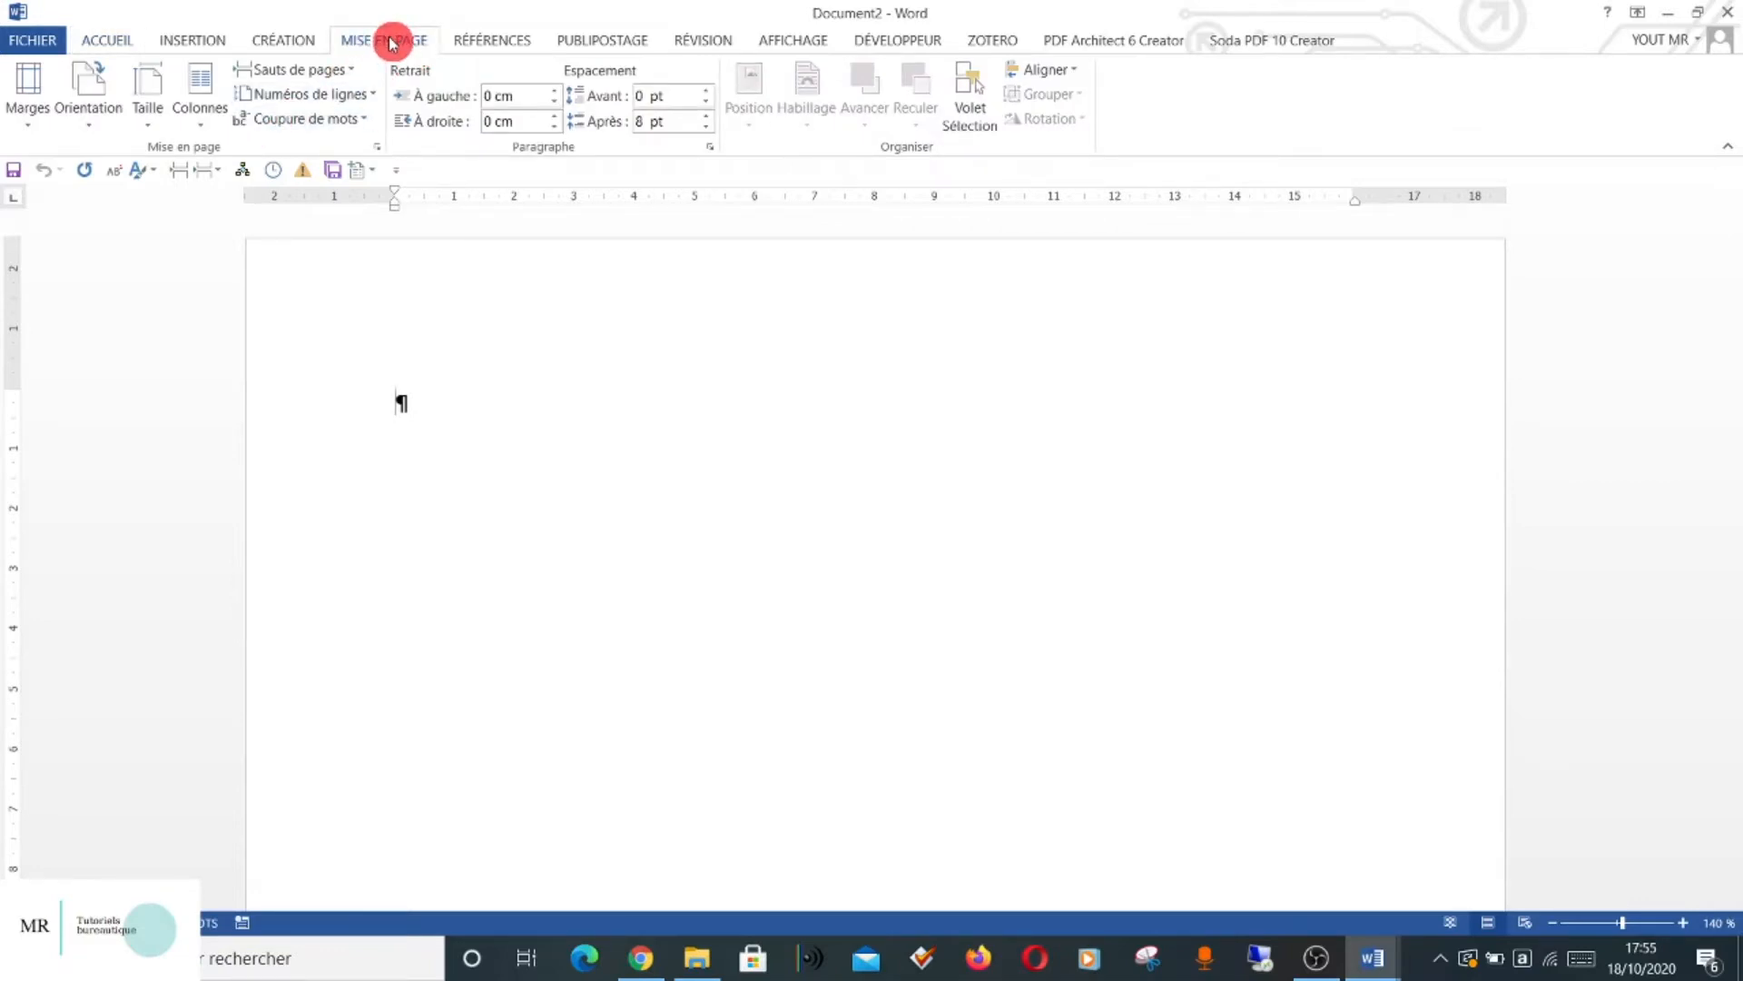
click(36, 123)
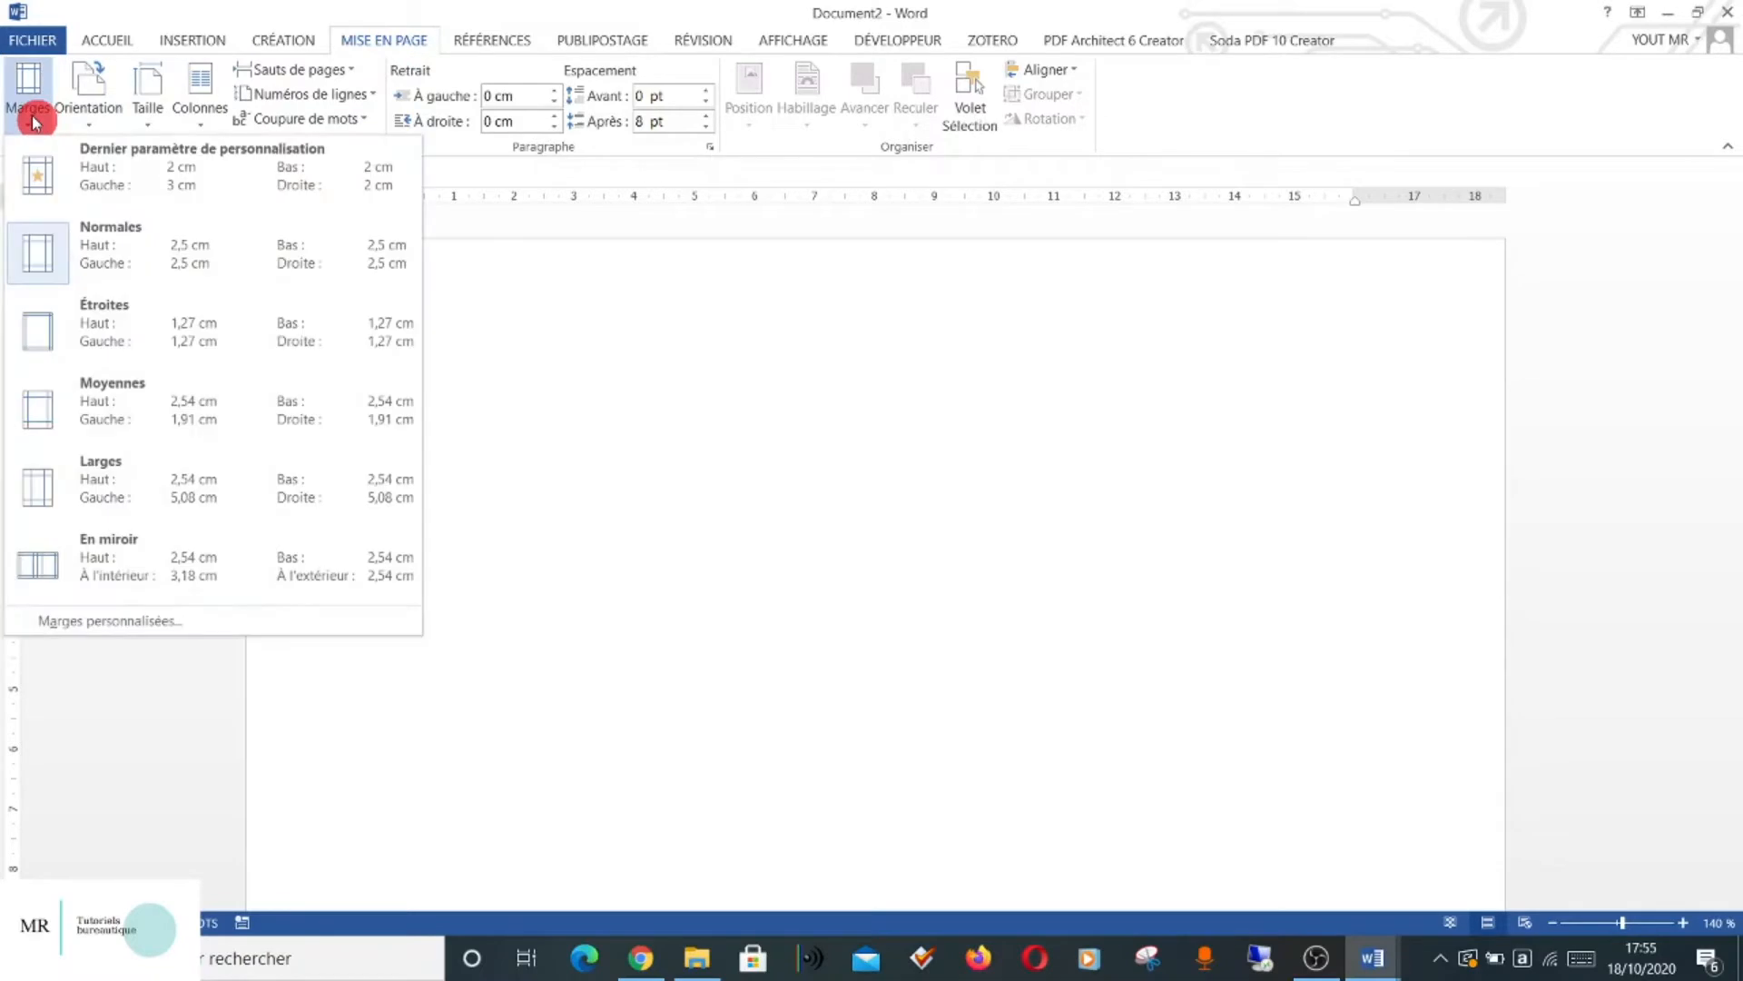
click(144, 621)
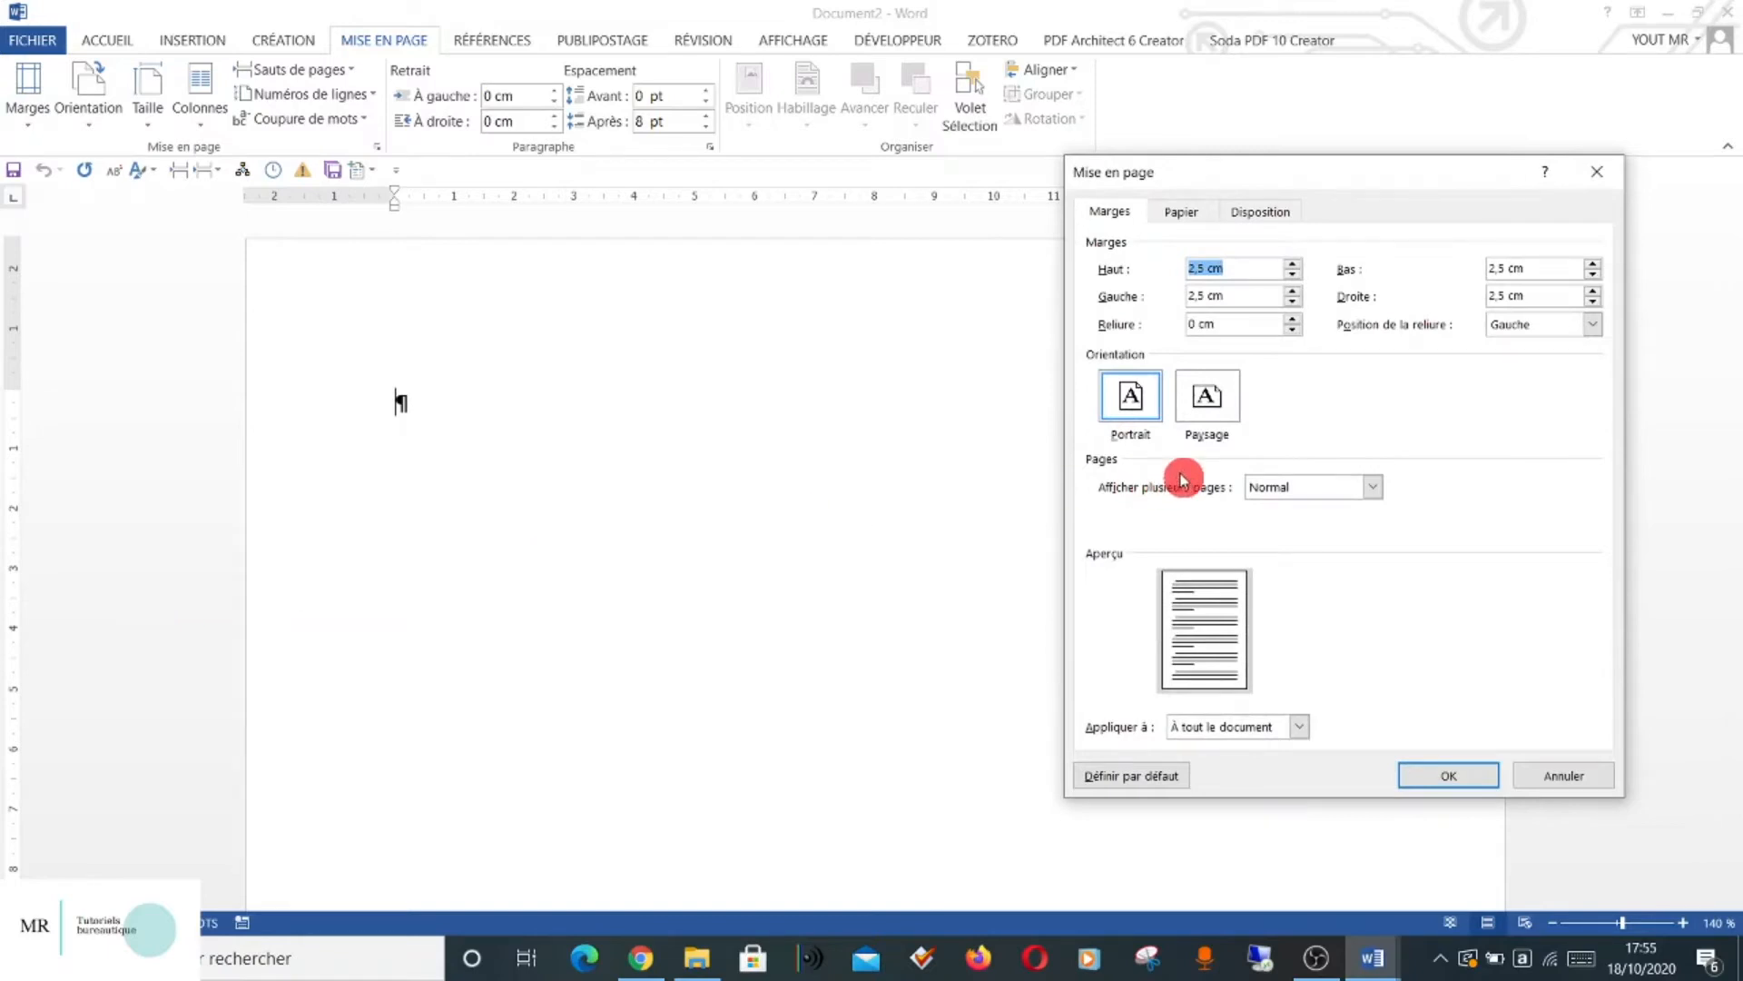
text(3)
key(Tab)
text(3)
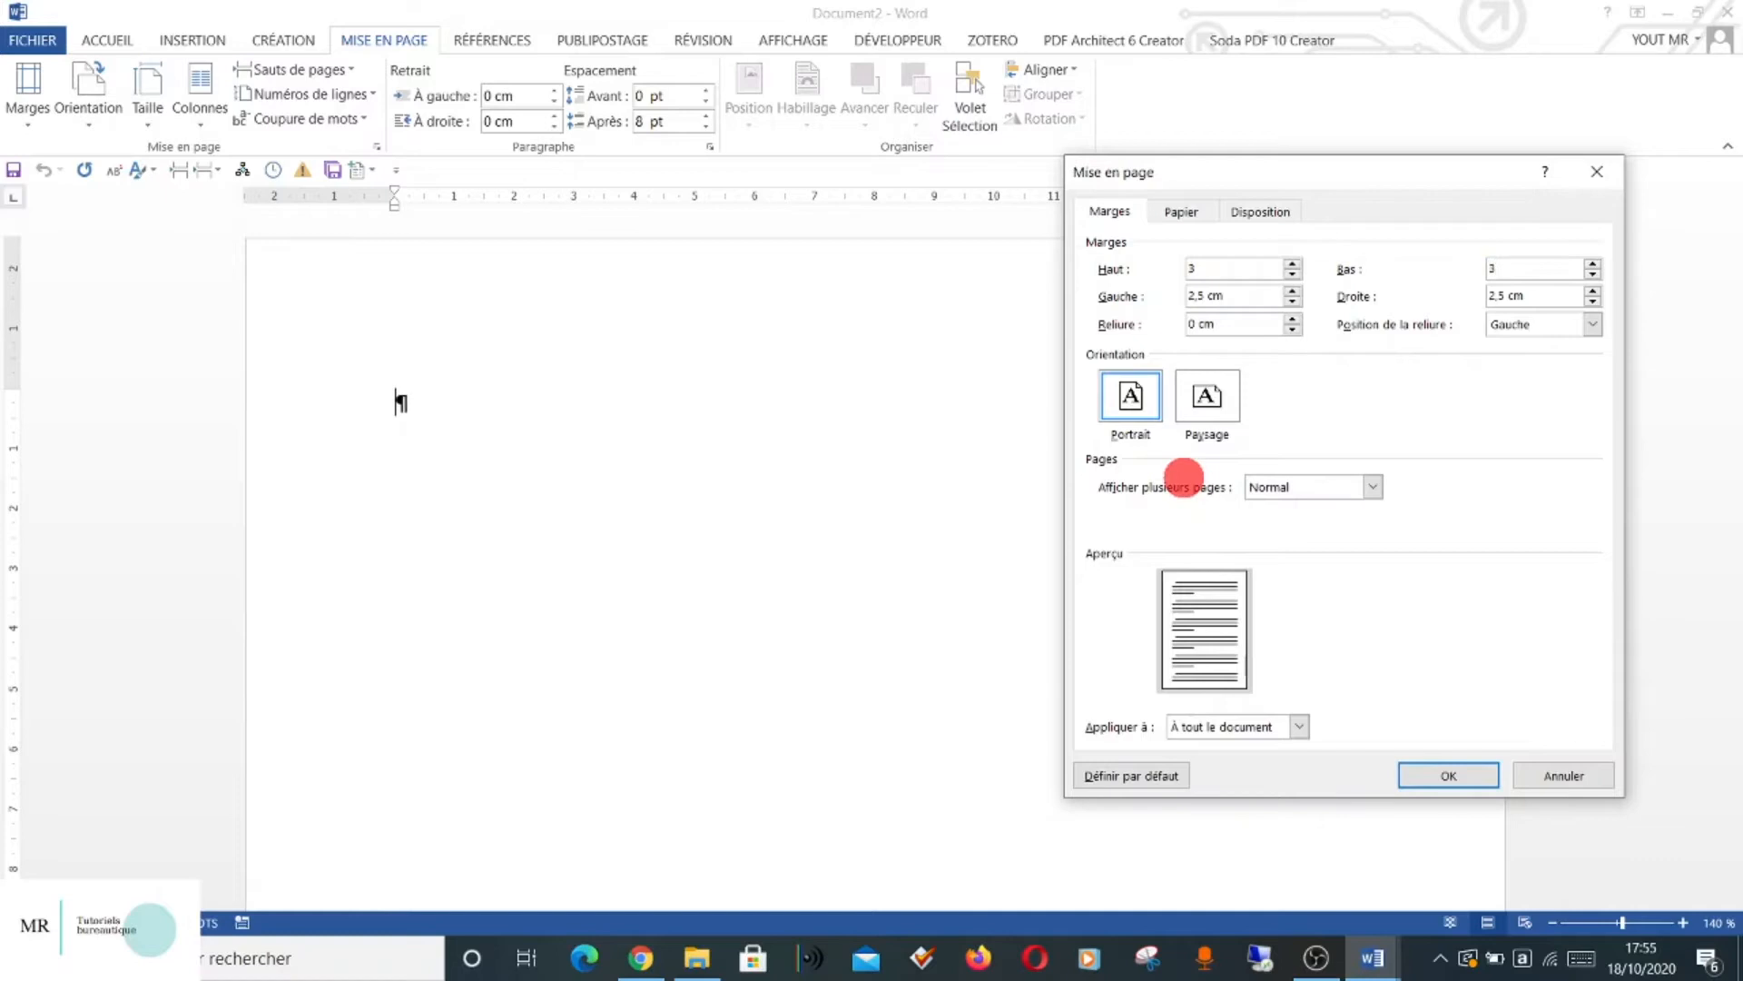
key(Tab)
text(3)
key(Tab)
text(2)
key(Tab)
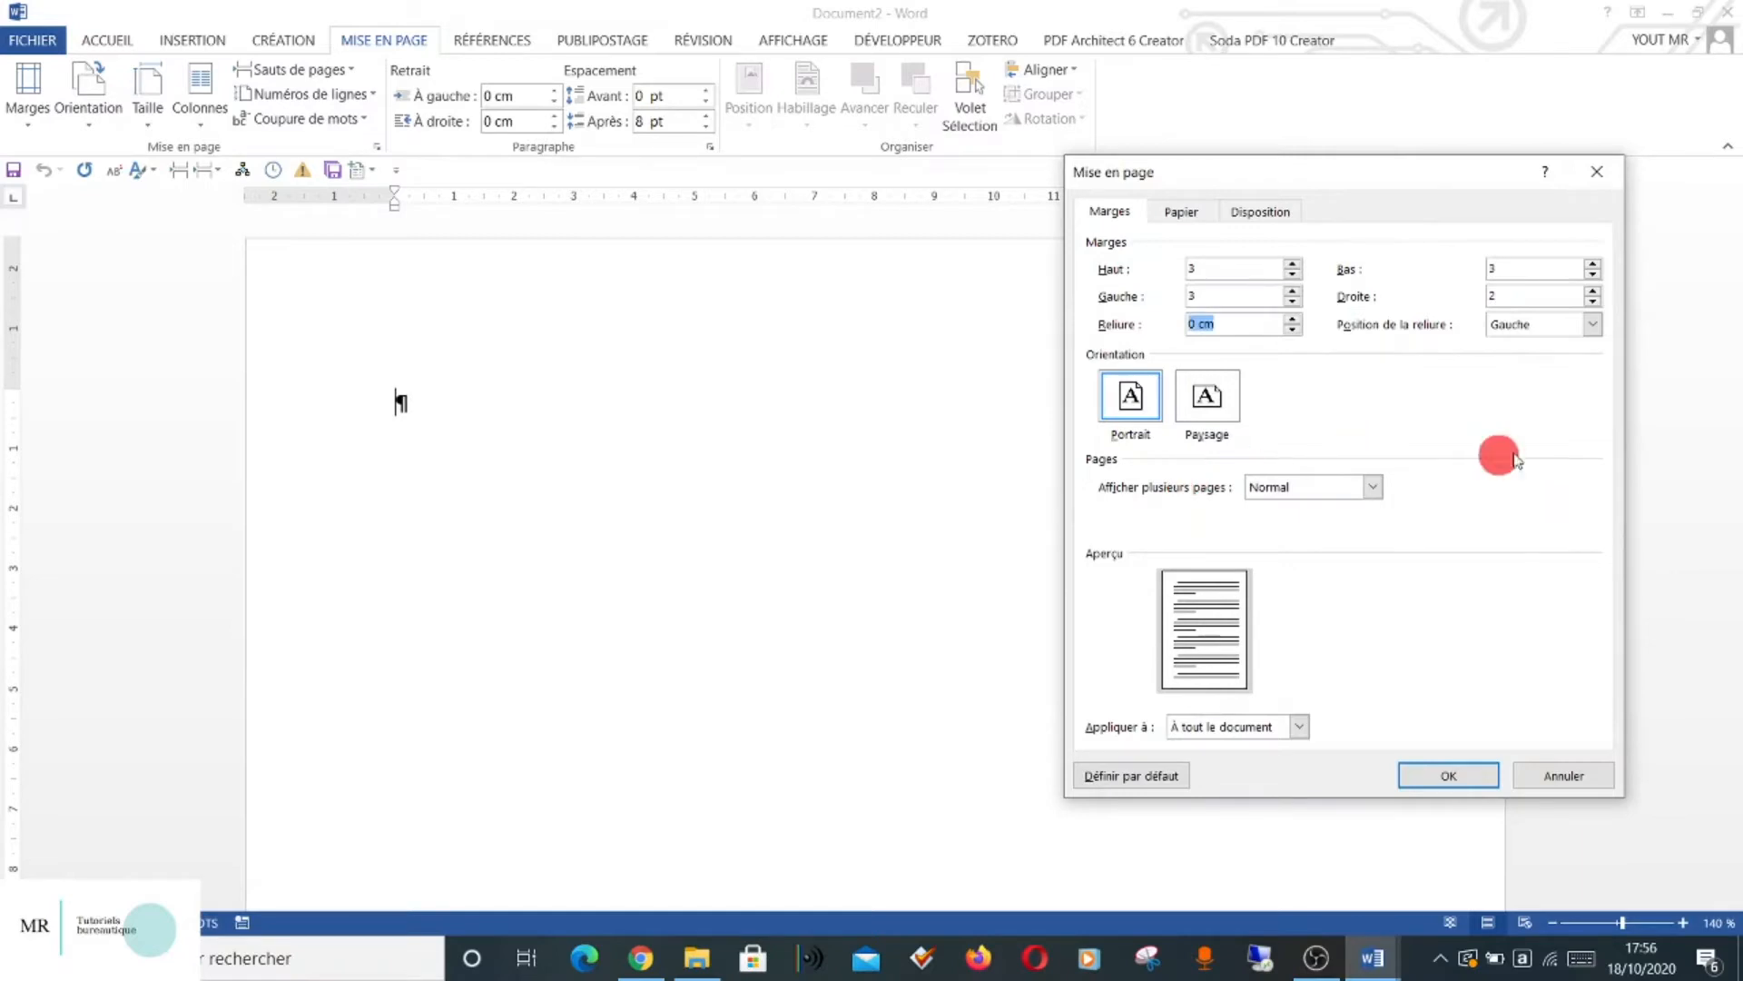
click(1432, 783)
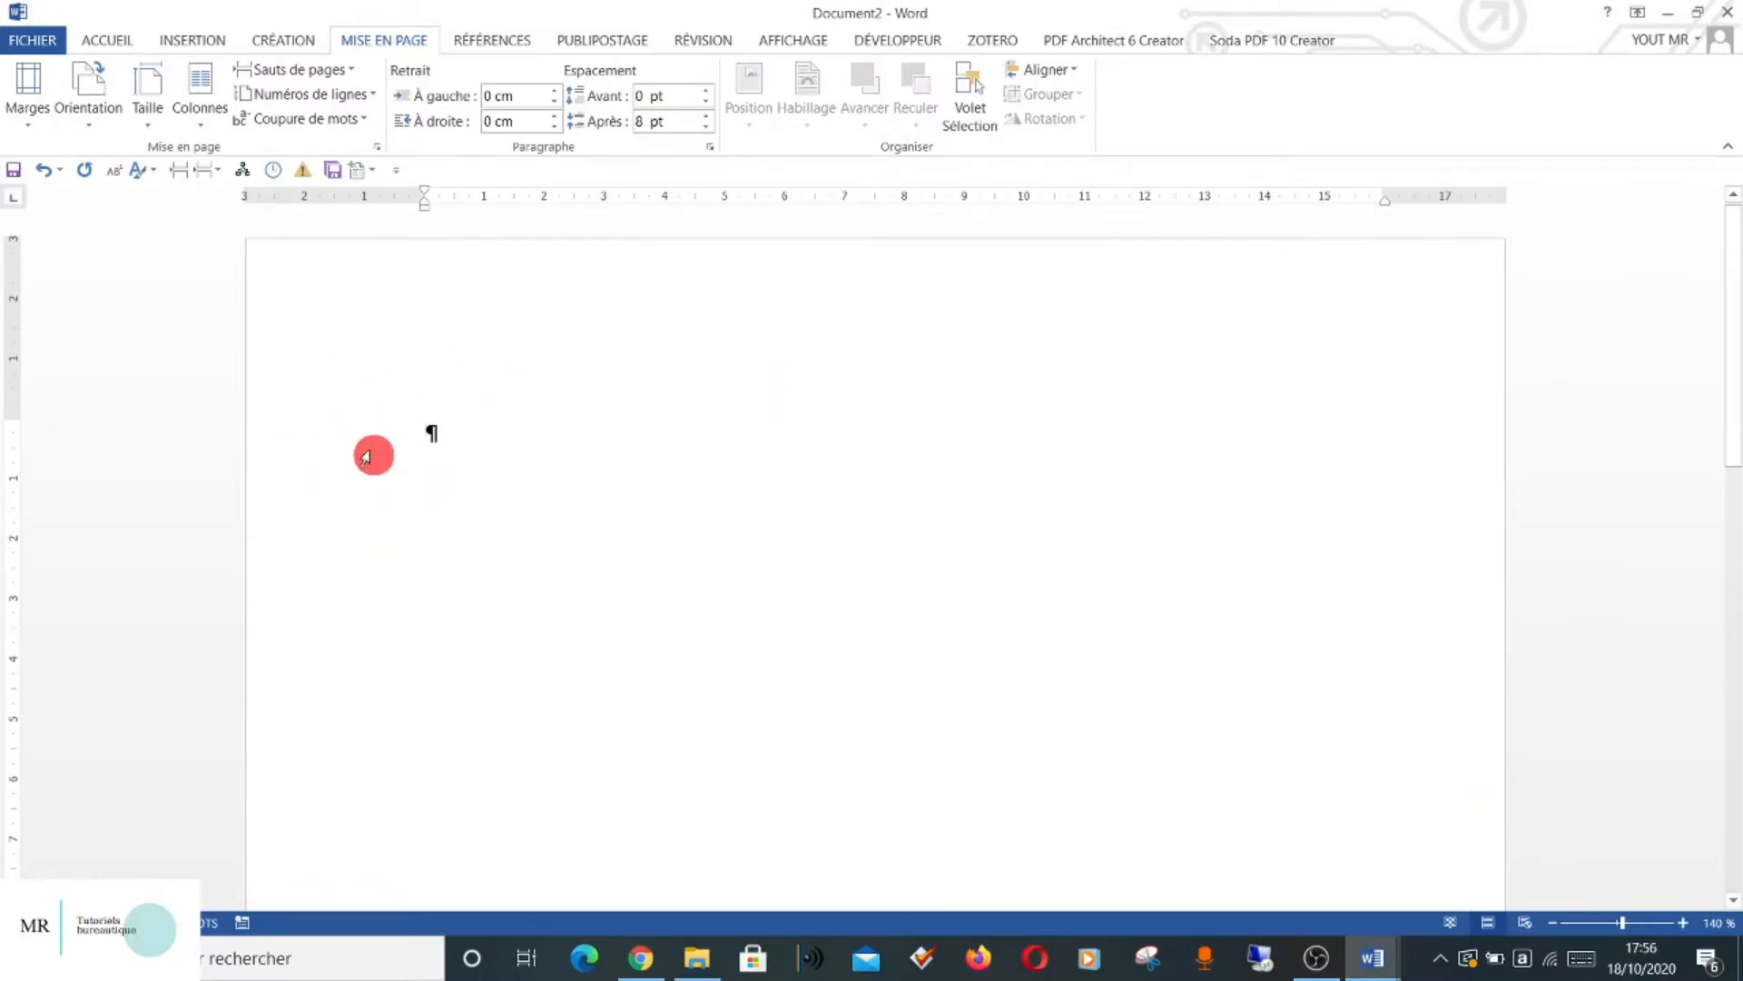
Write random filler text as two paragraphs, a first one running over two lines and a short second one.
ctrl+scroll(626, 468, down, 2)
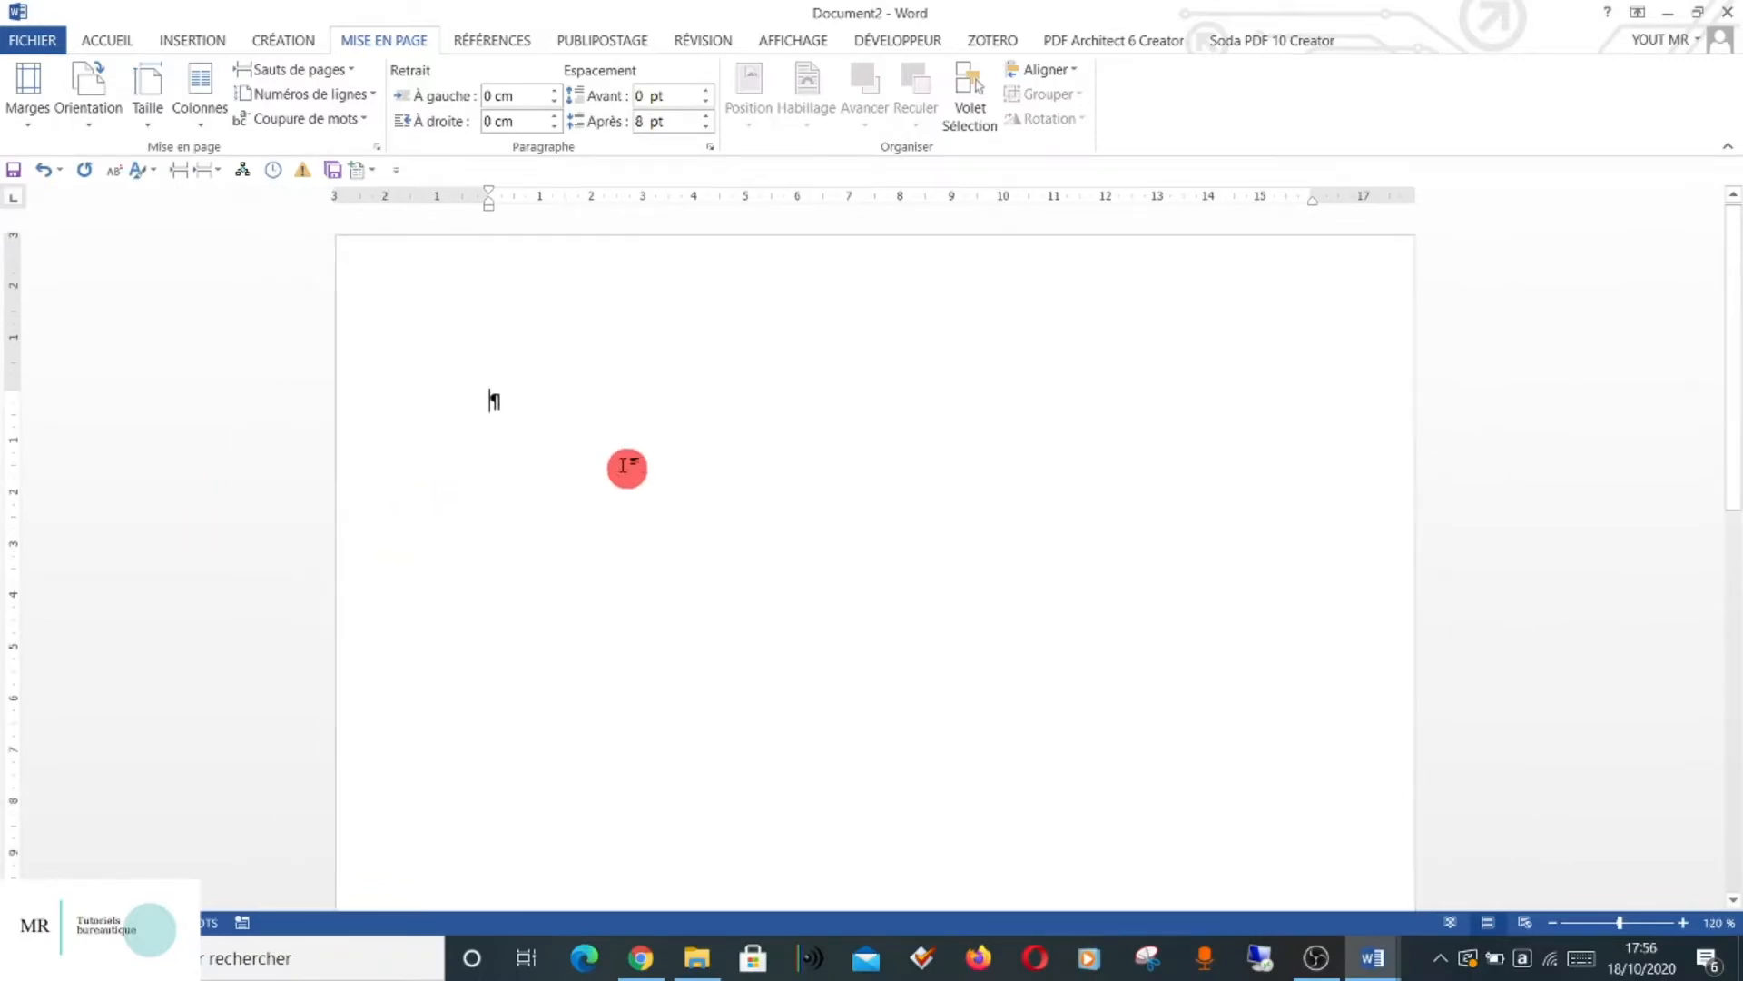
click(106, 41)
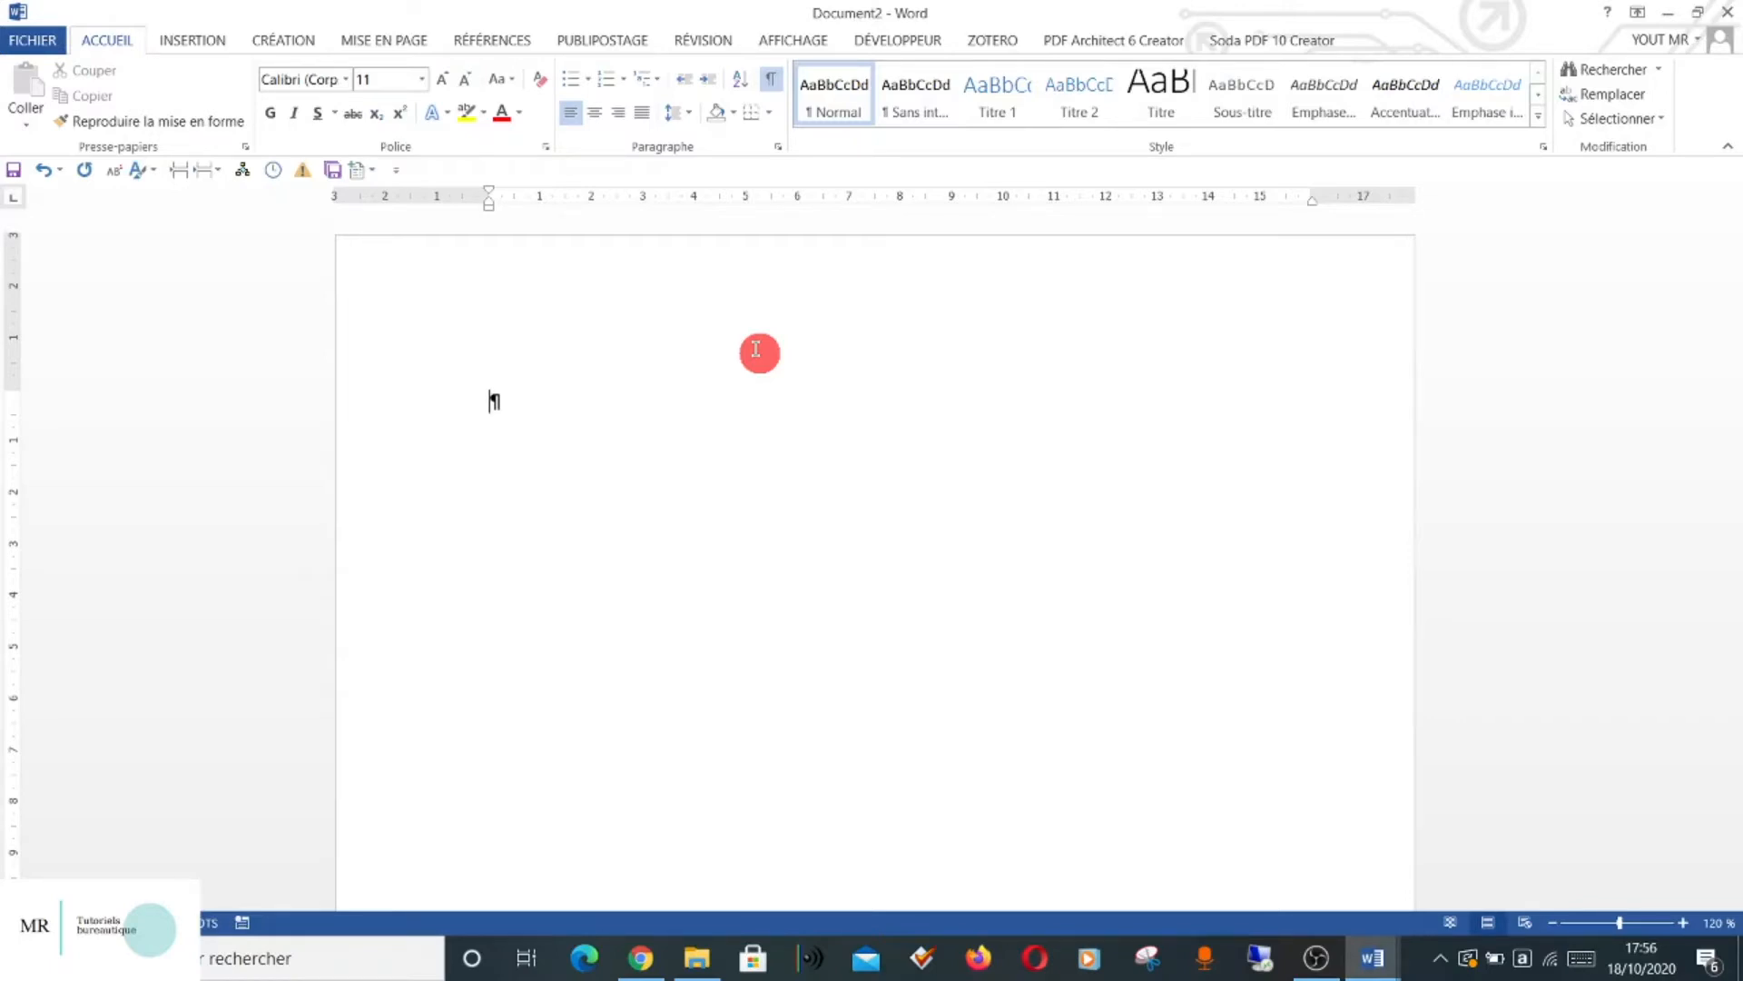
text(qlsfjldkjfsldkjfslkdjflsk)
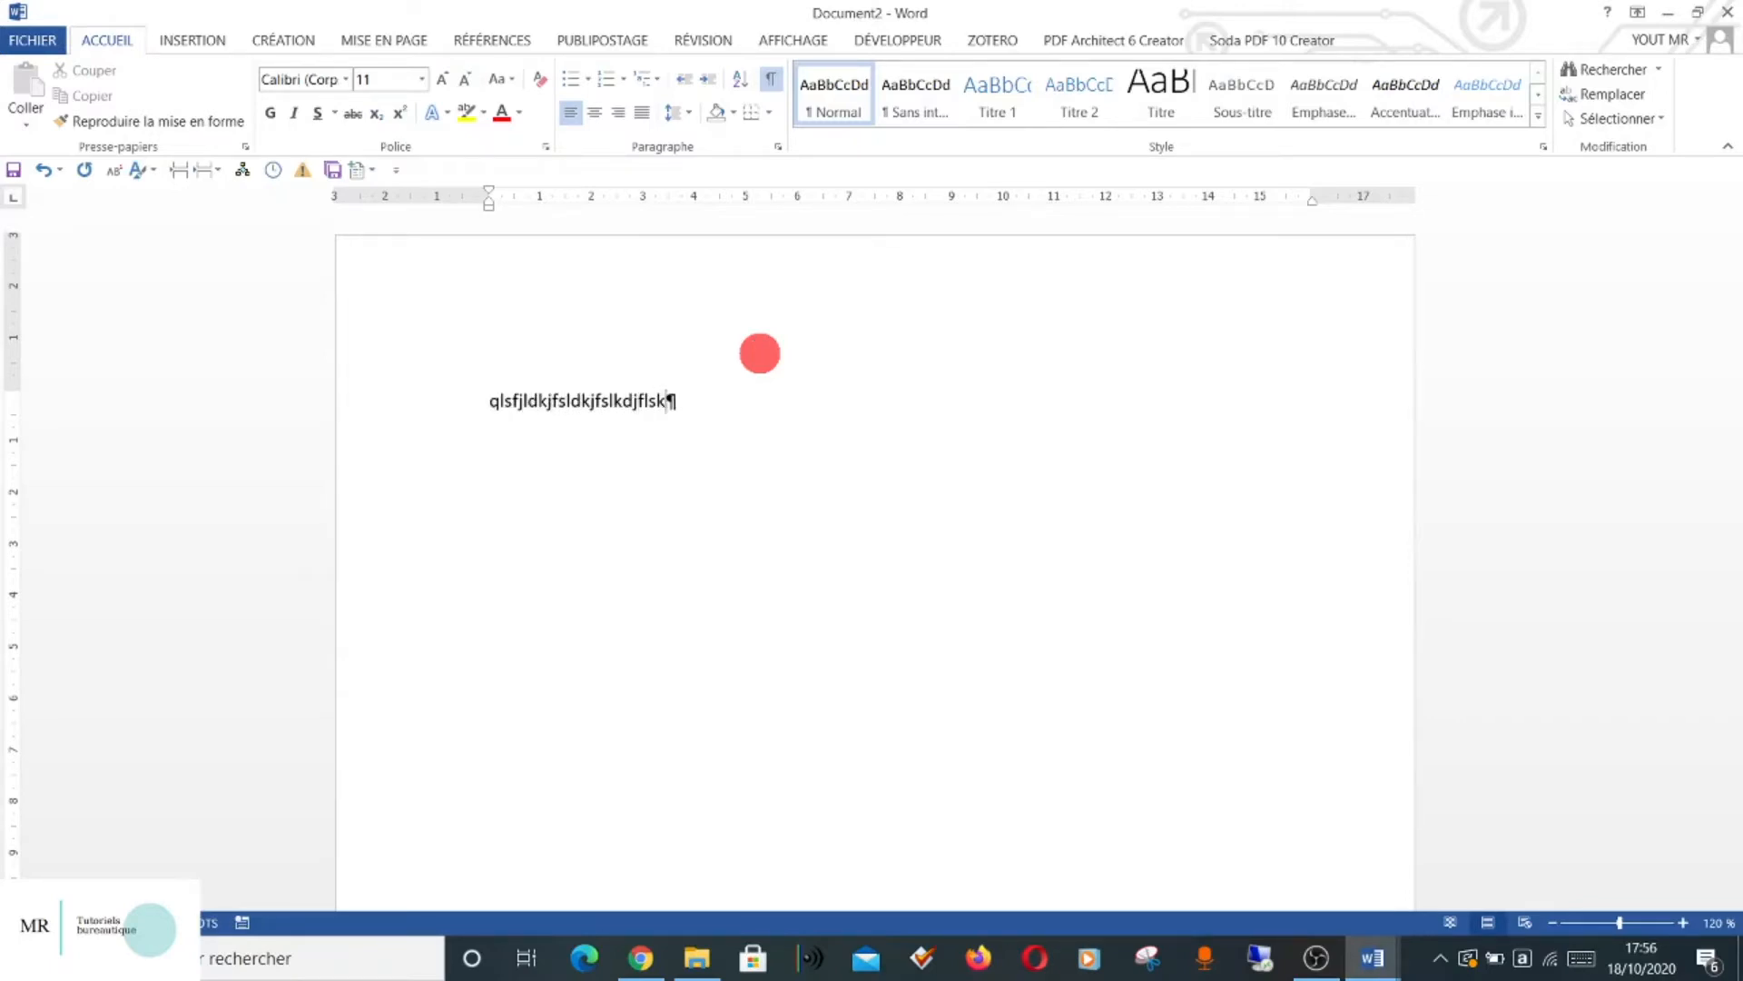
text(djflskdjflksjdlfjsdlkfjlsdkjflskdjflksdjflsj)
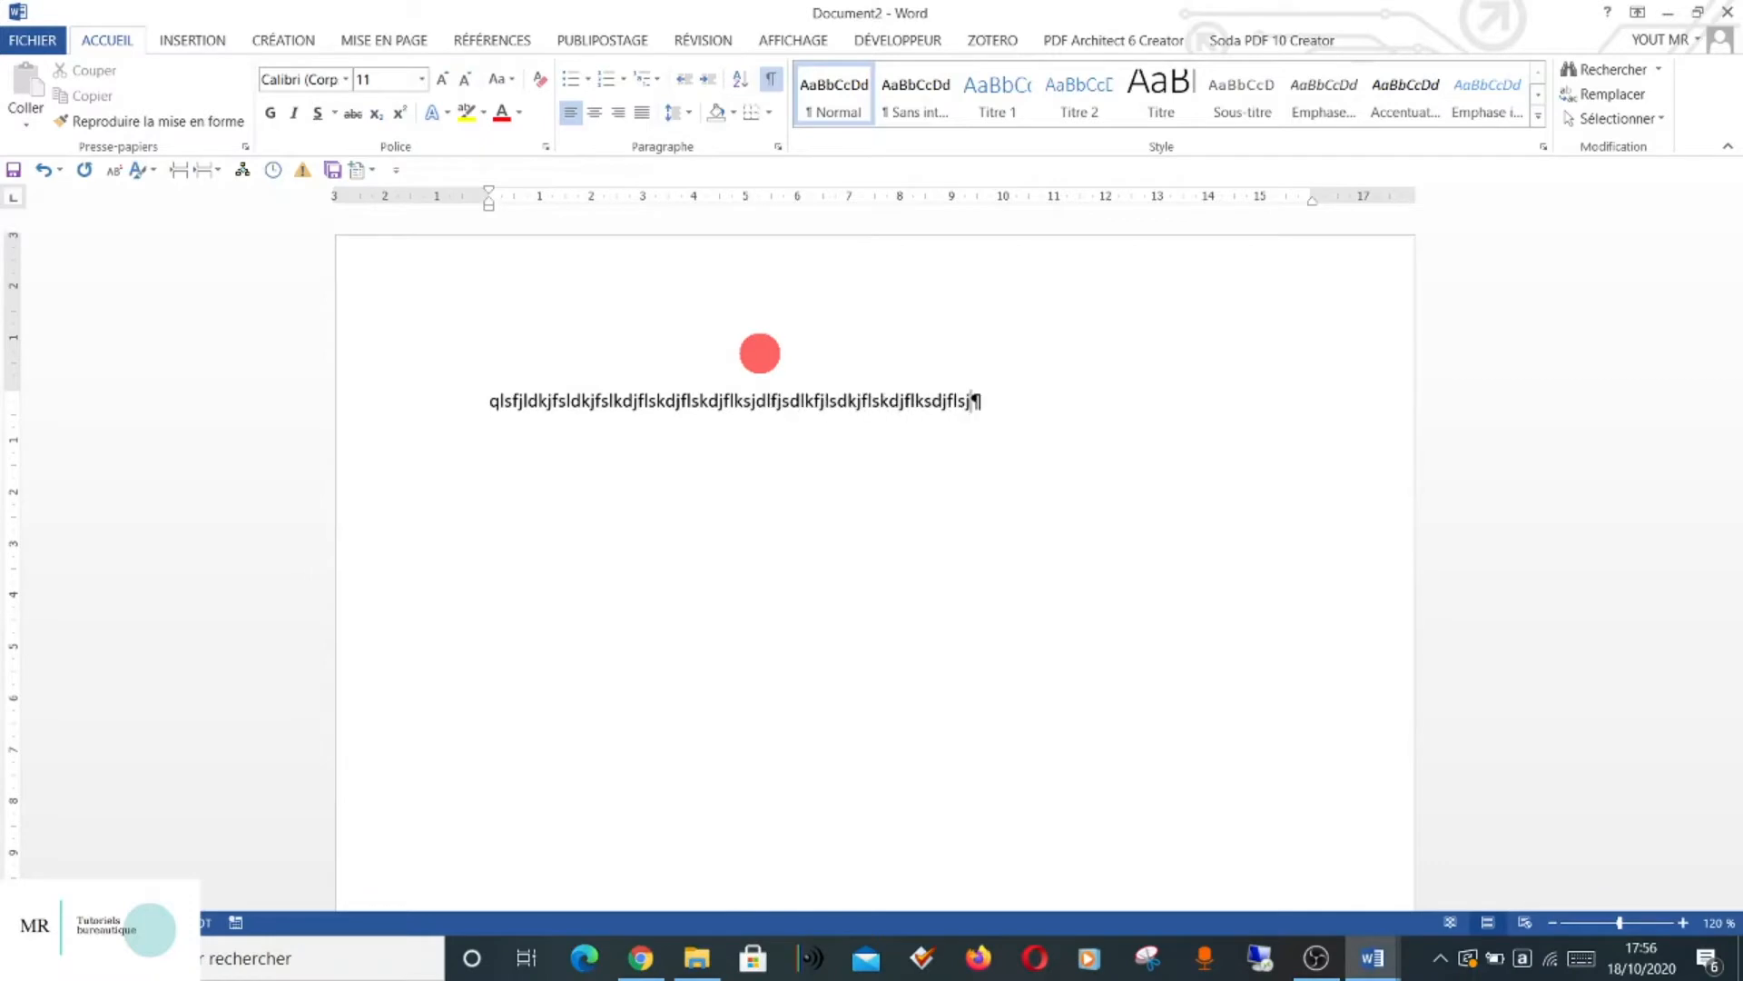
text( sldkjsldf lkdjf jdflskjdf lkdj)
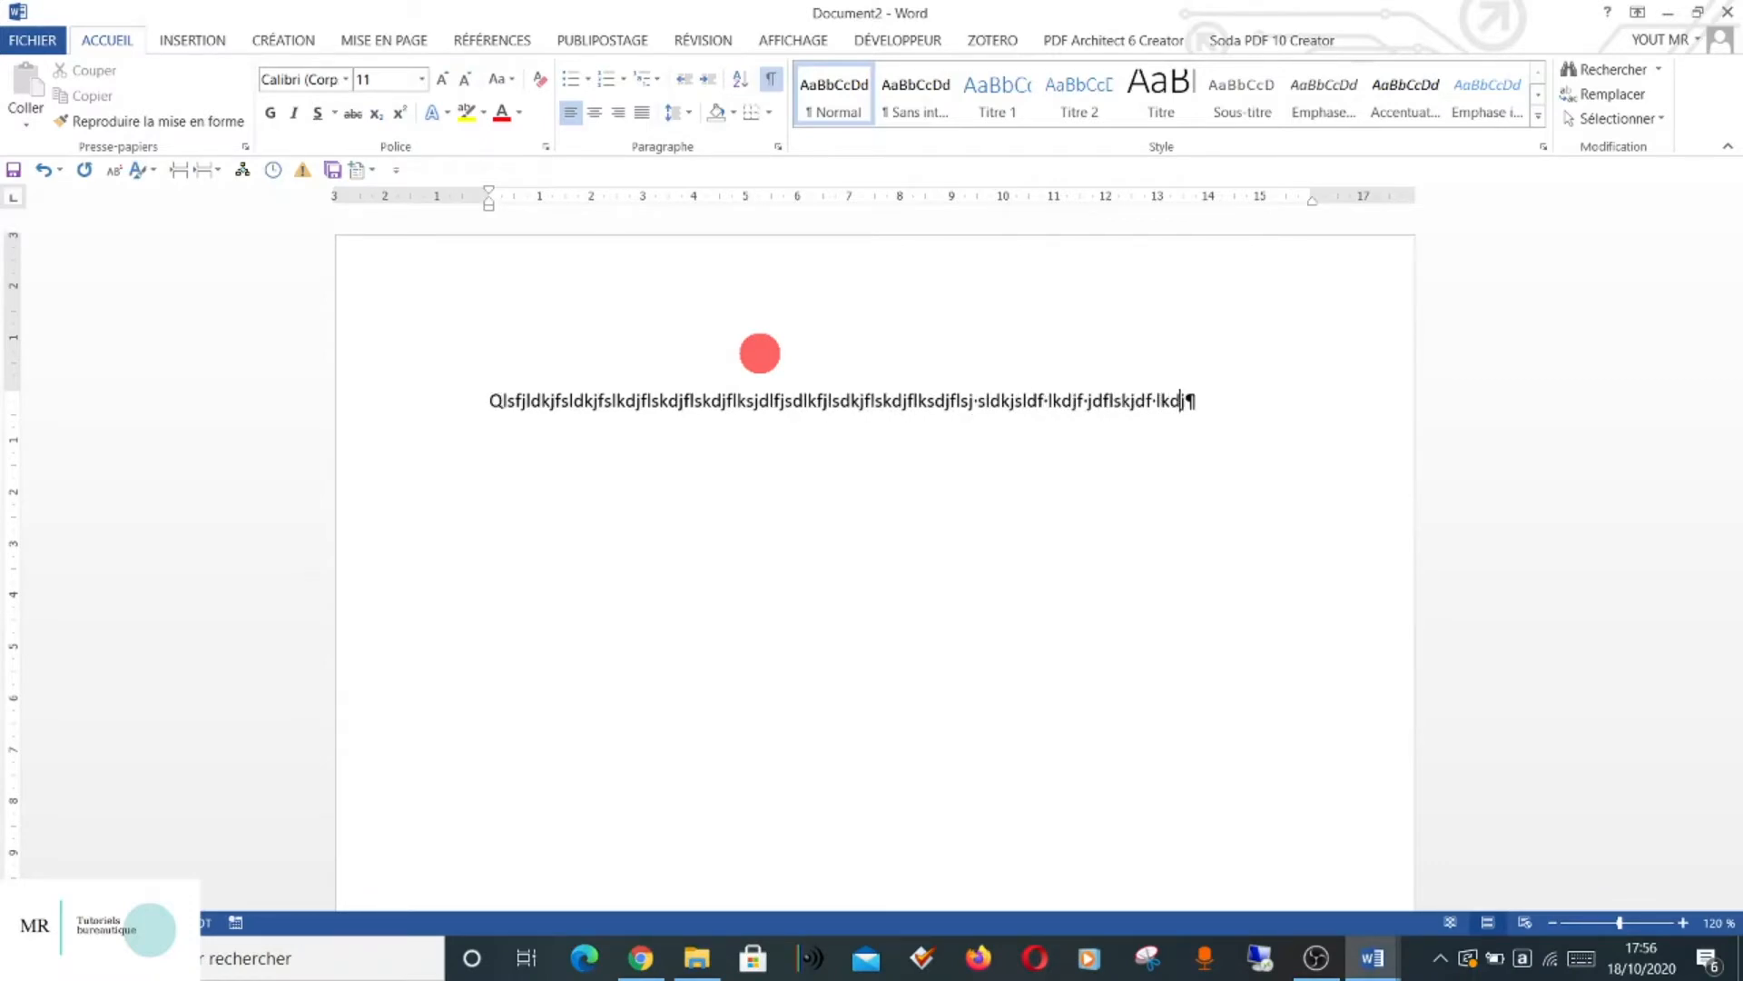
text(fkjdf dlkfjsldjfsldjfsdkfjs lld)
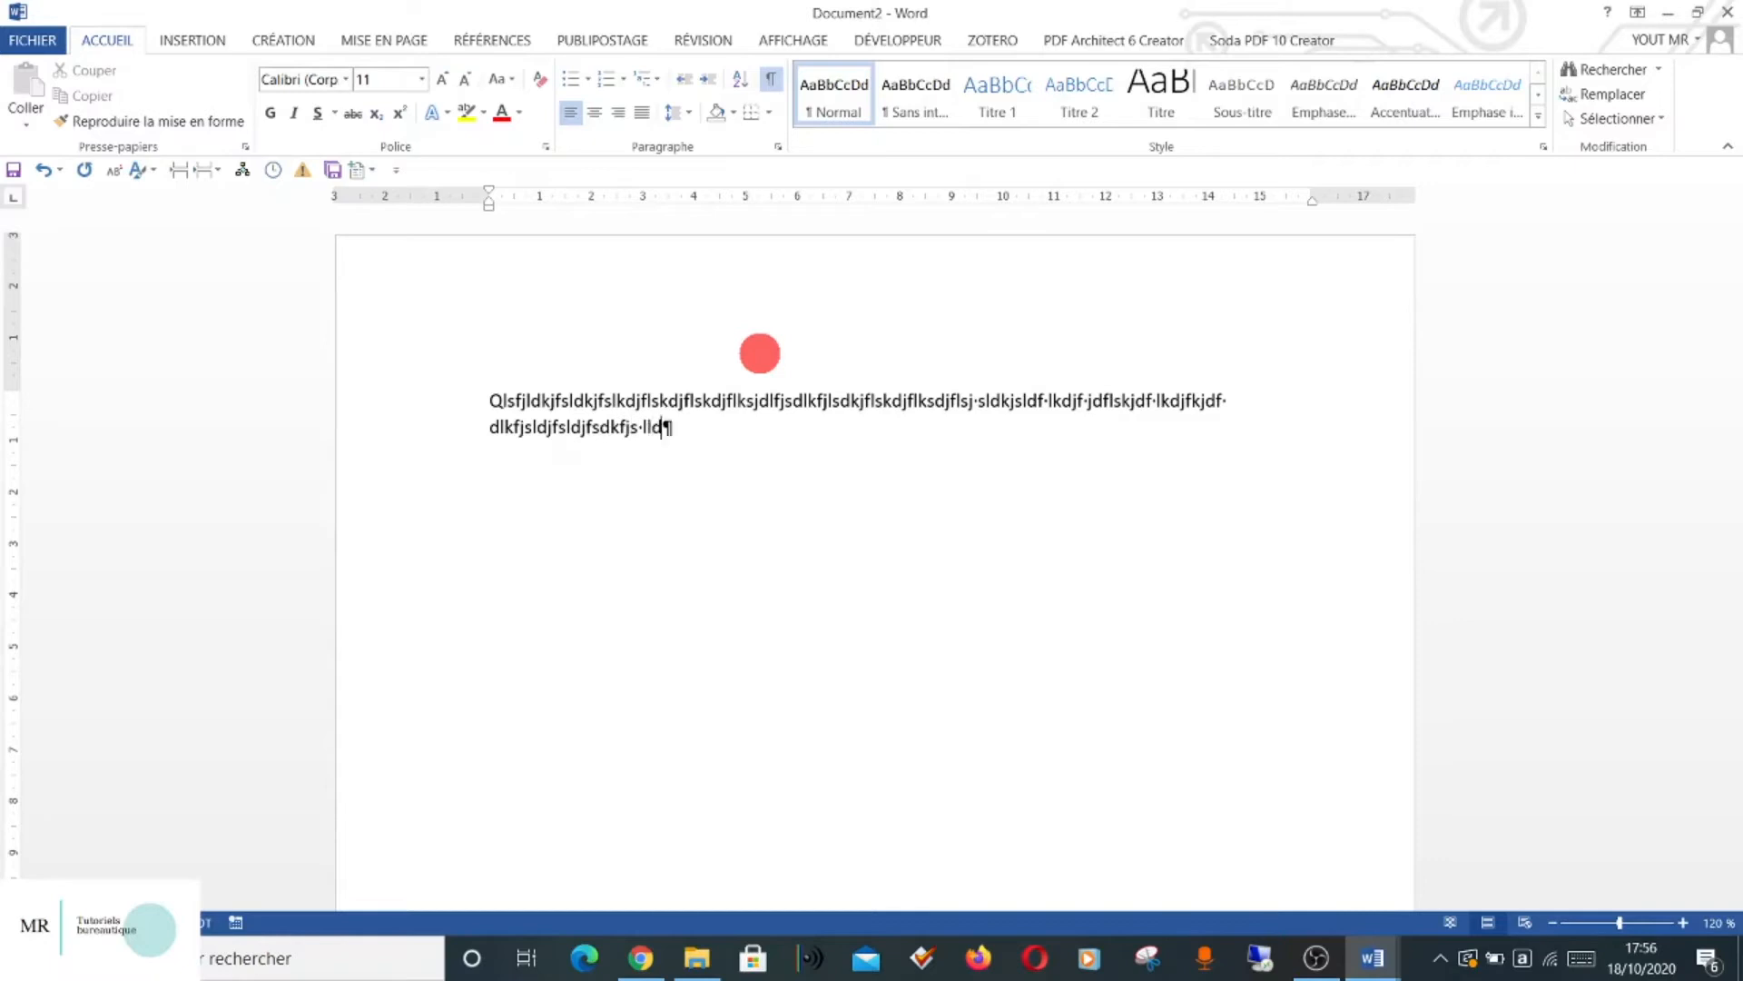
text(fjlkd jsldjfsdklfj ld fks)
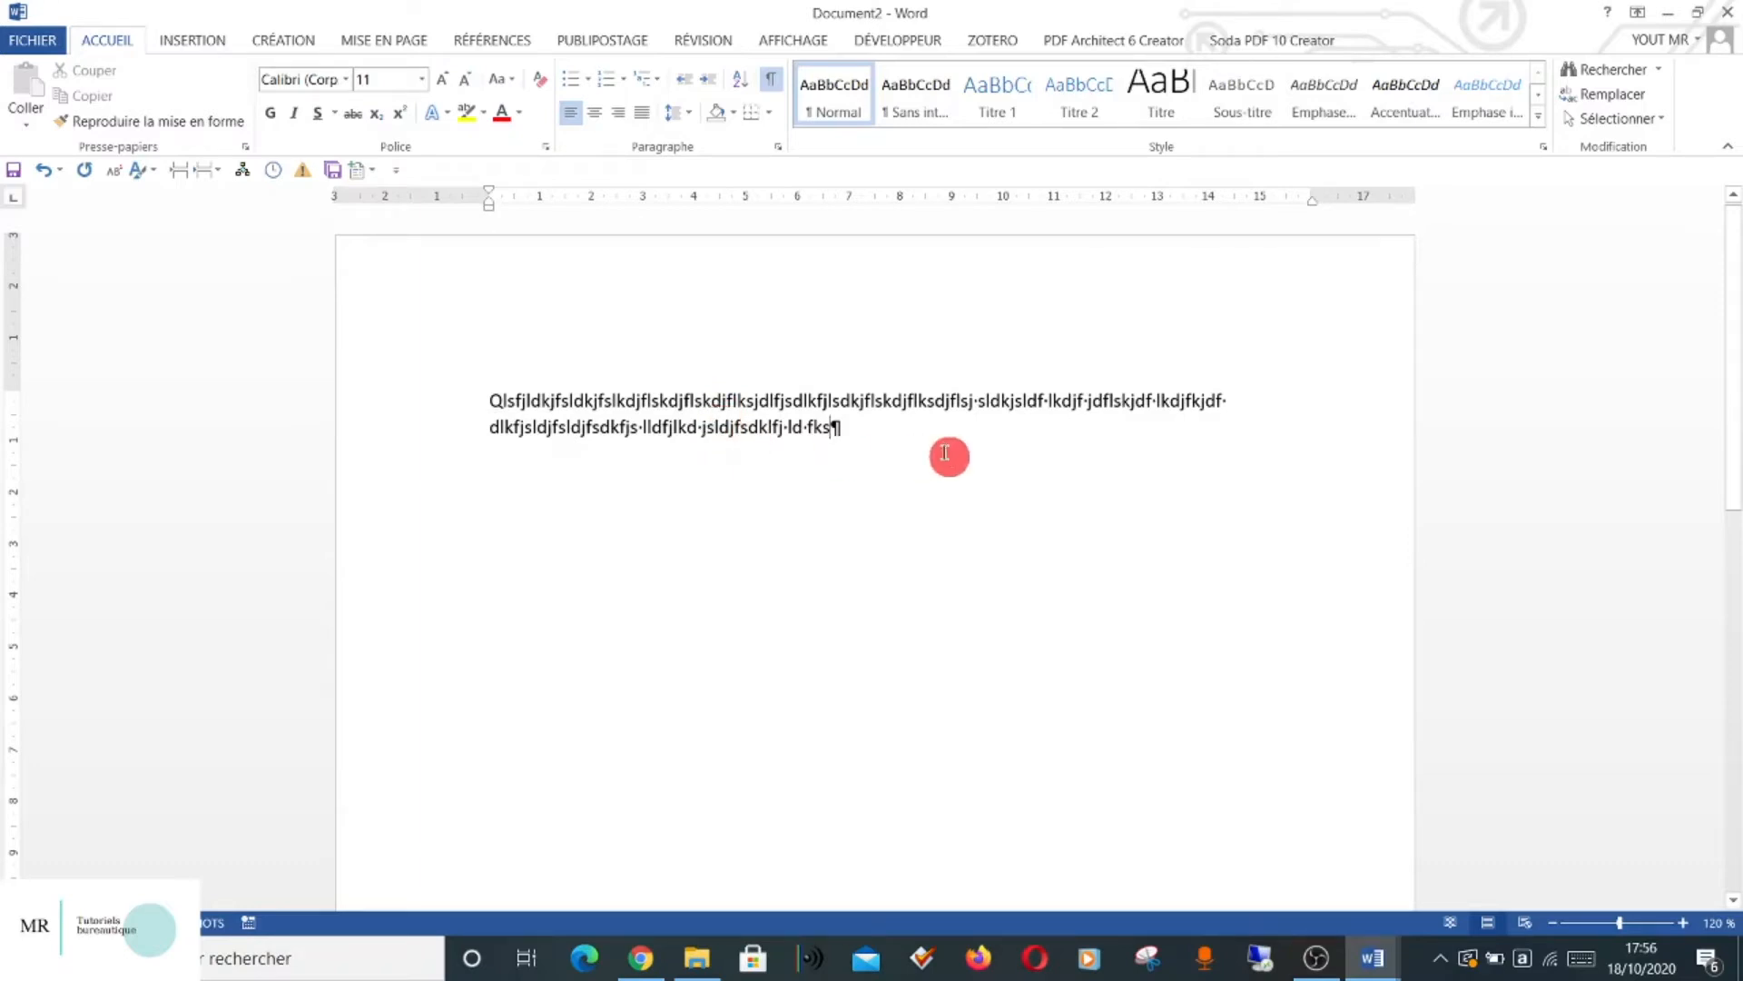
key(Return)
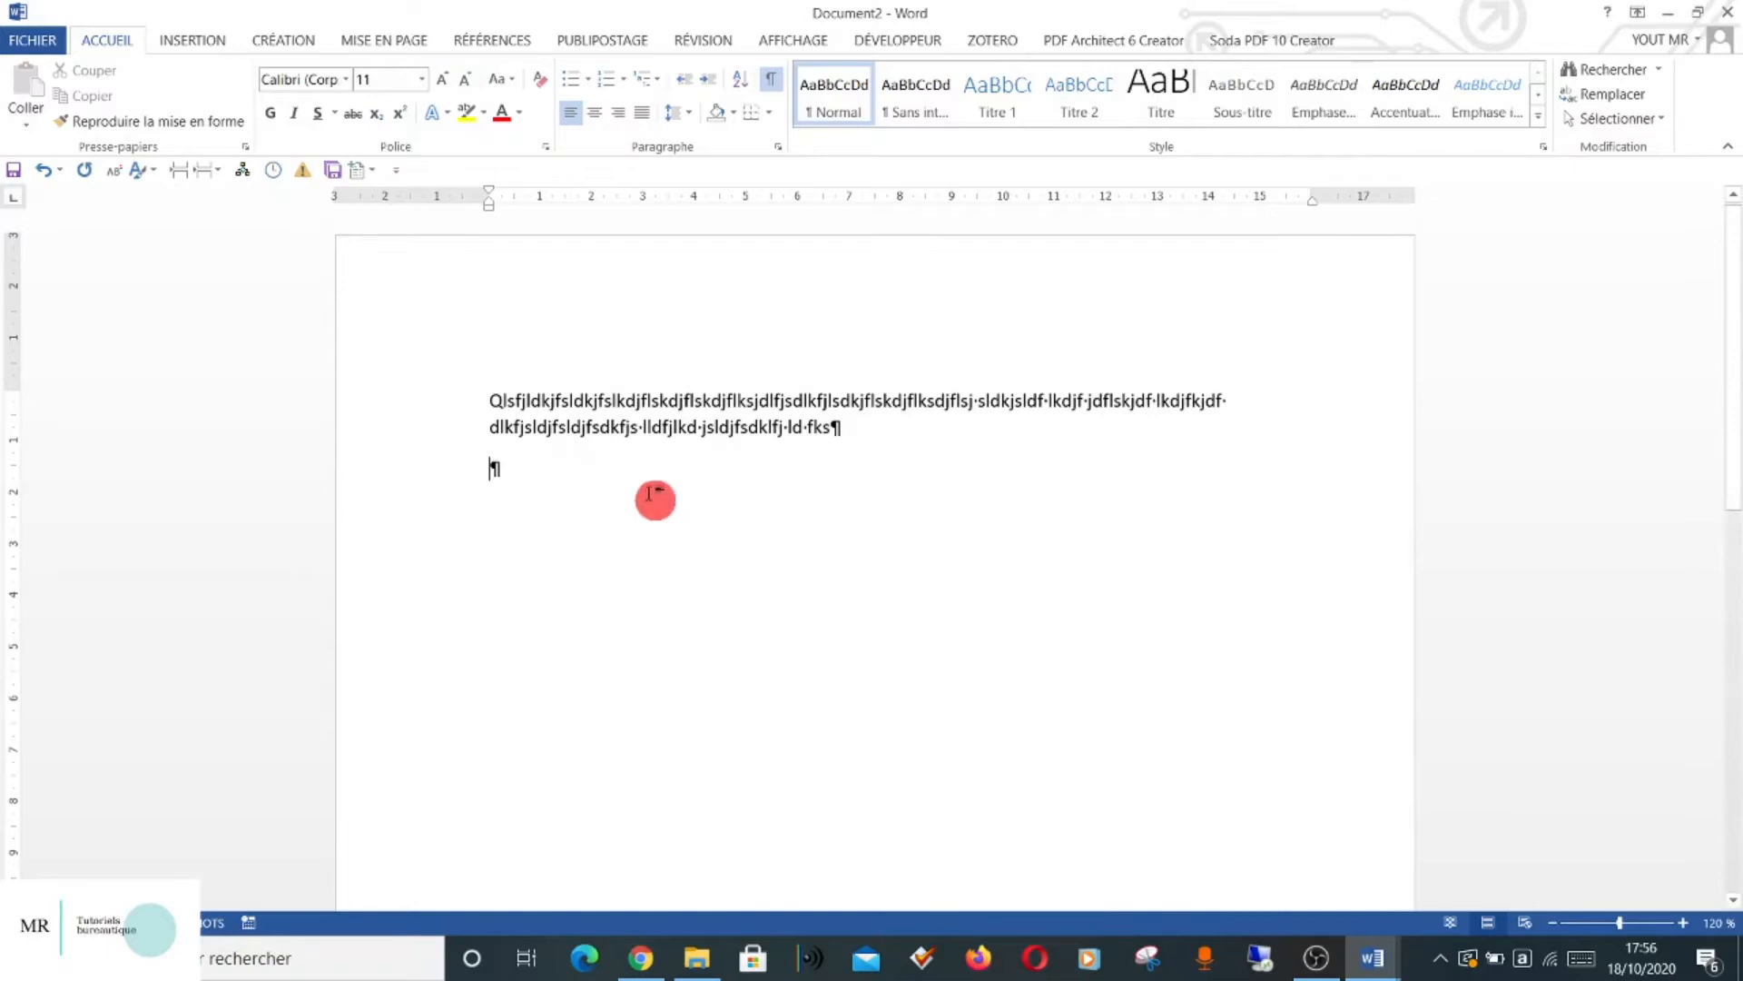
text(lkfjsdlfjlsdkjflsdjflsdjflsj)
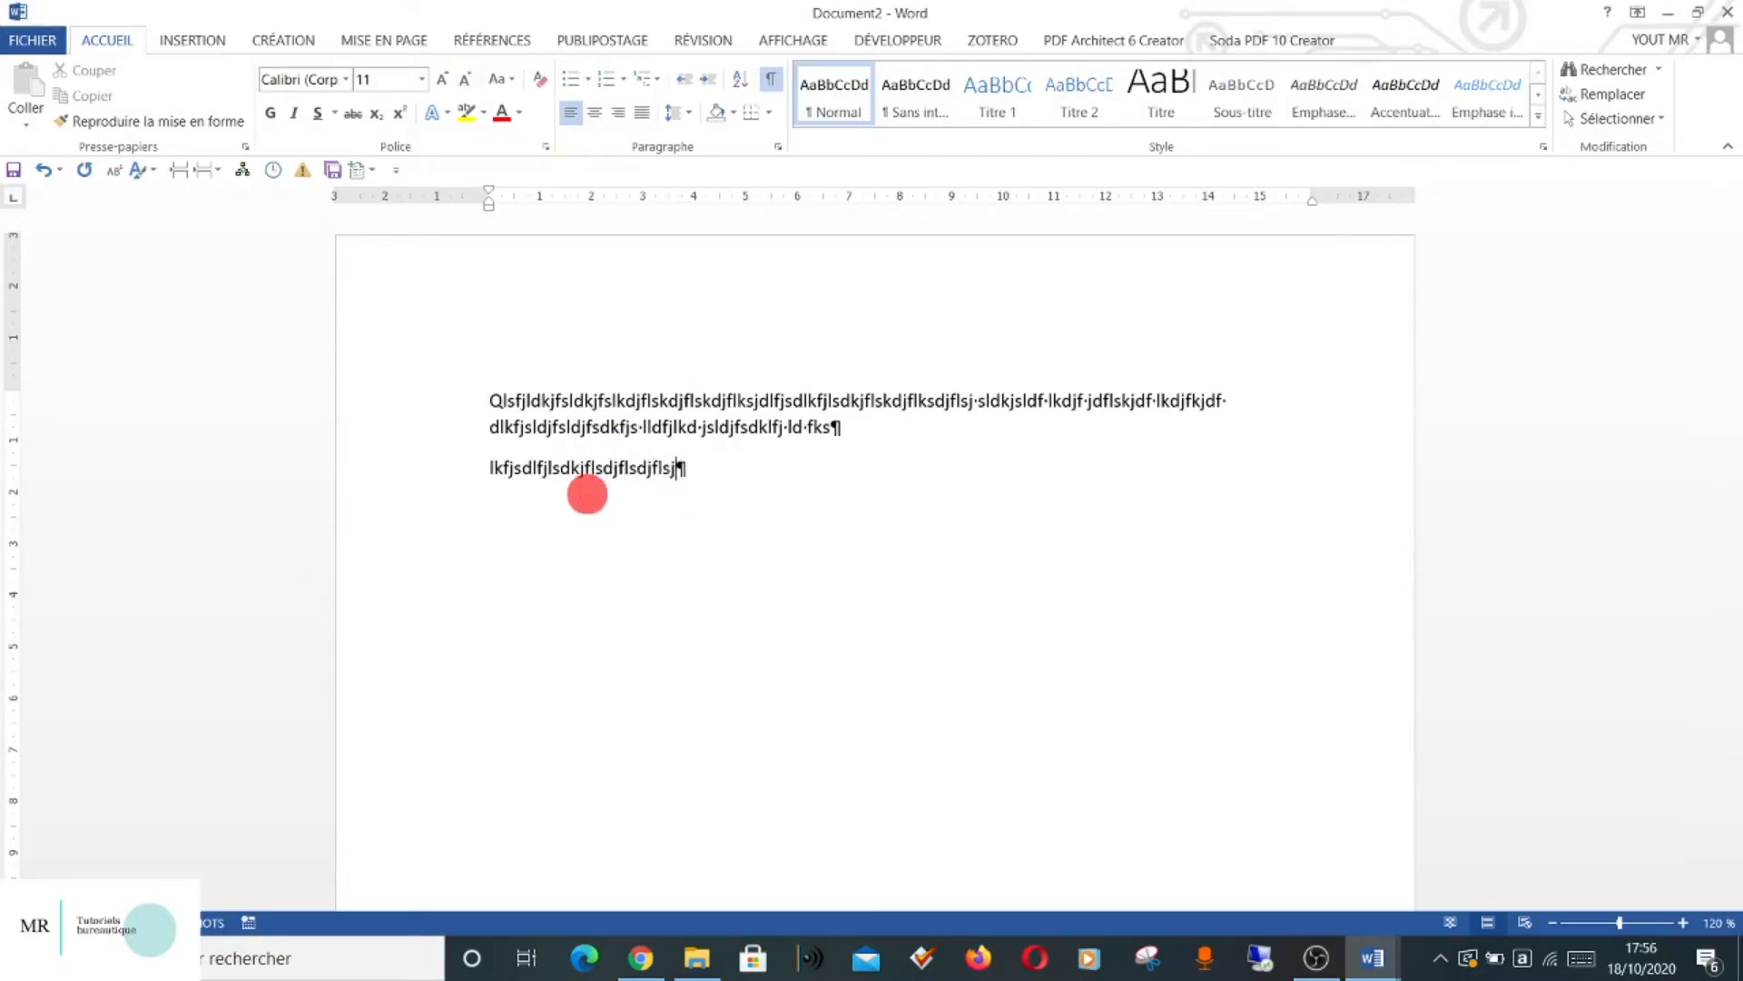
Insert an empty paragraph between the two filler paragraphs.
click(874, 429)
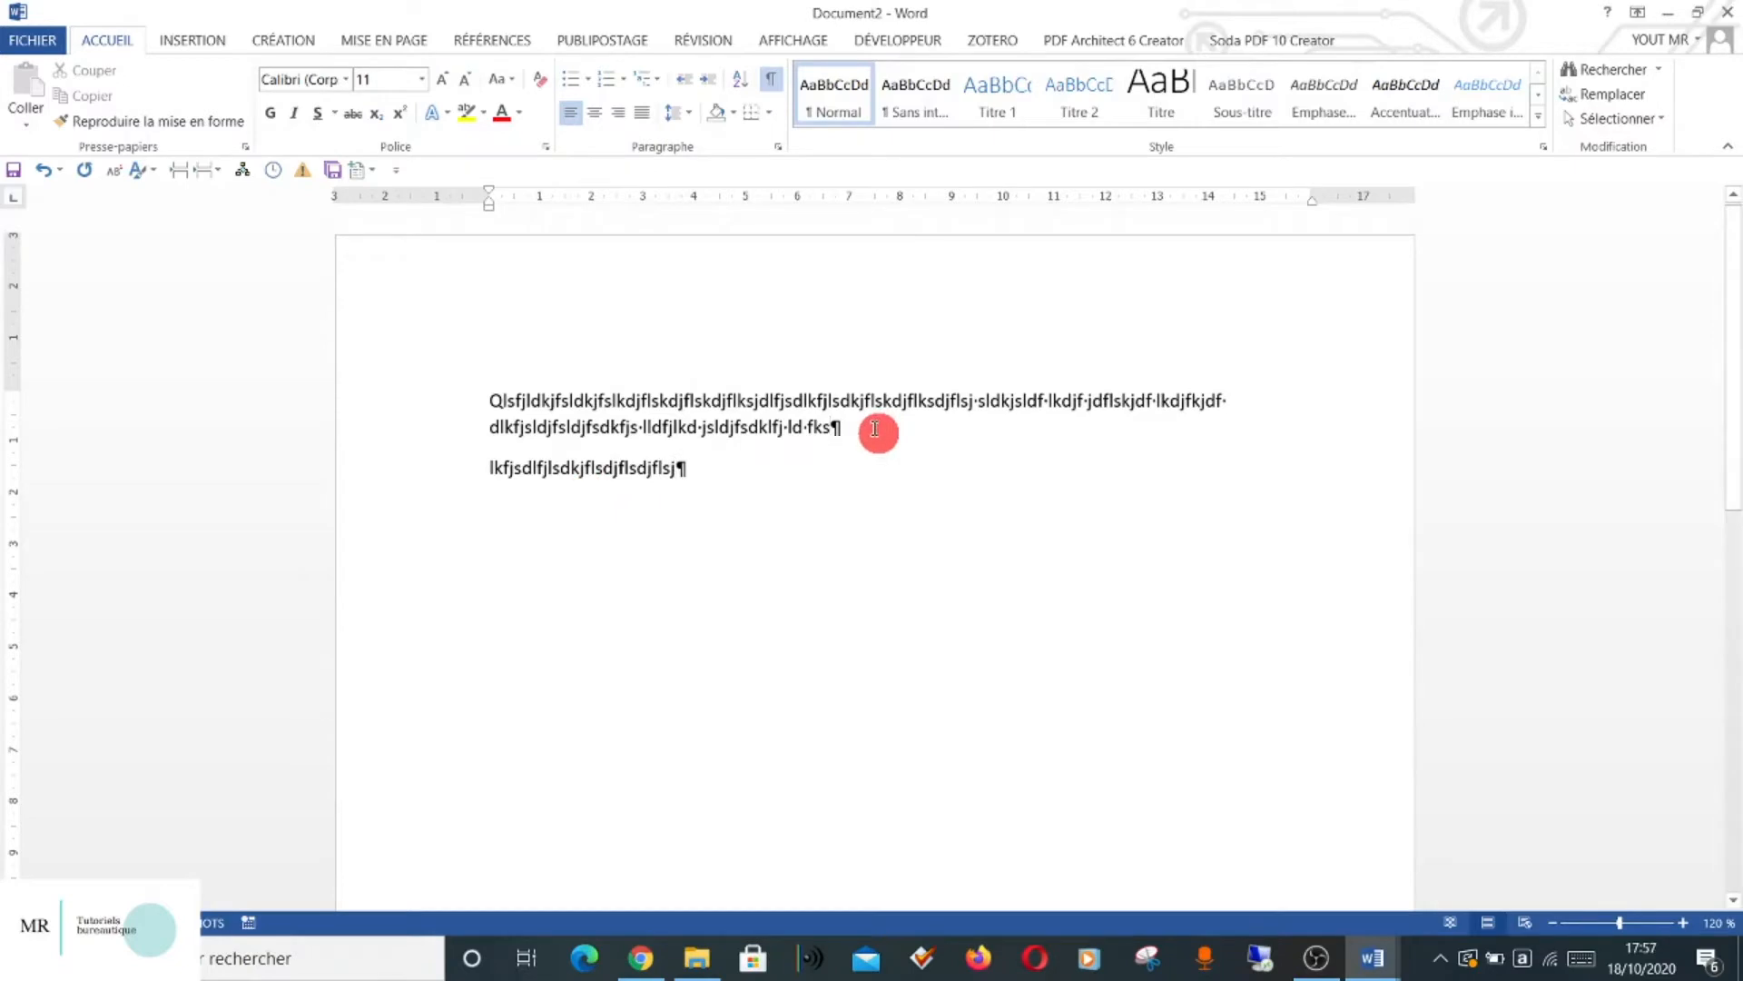
key(Return)
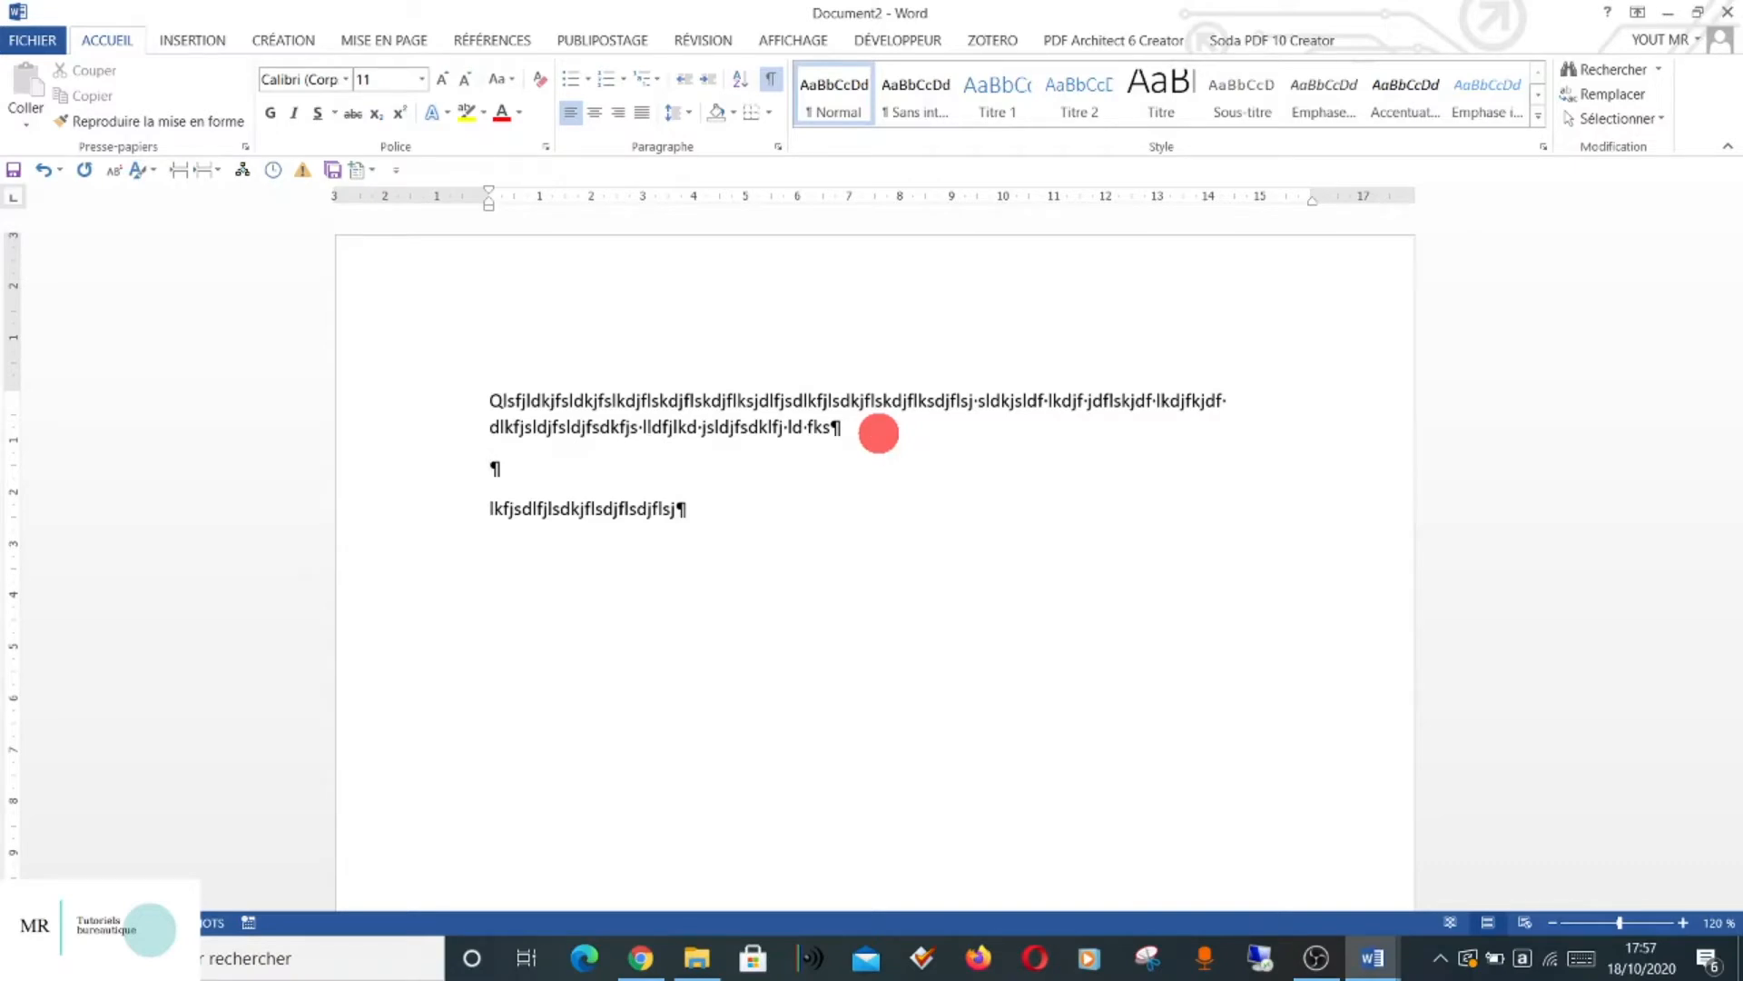
key(BackSpace)
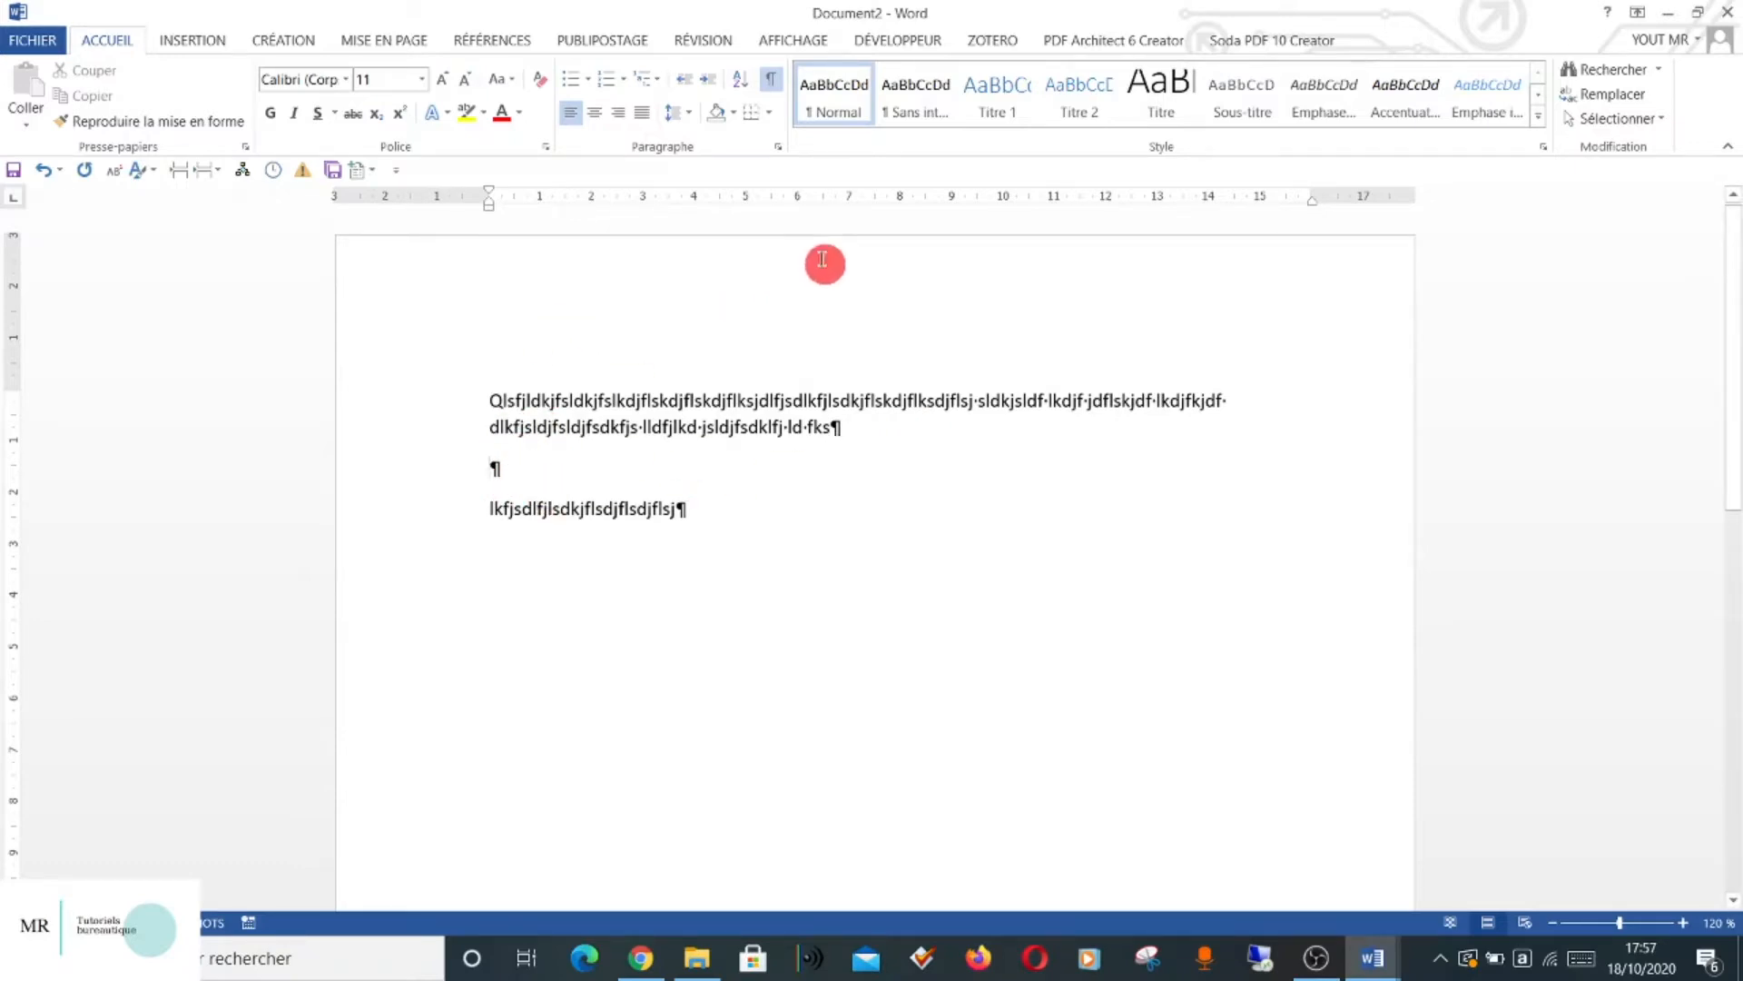
Modify the Normal style to use the Times New Roman font at size 12.
right_click(840, 111)
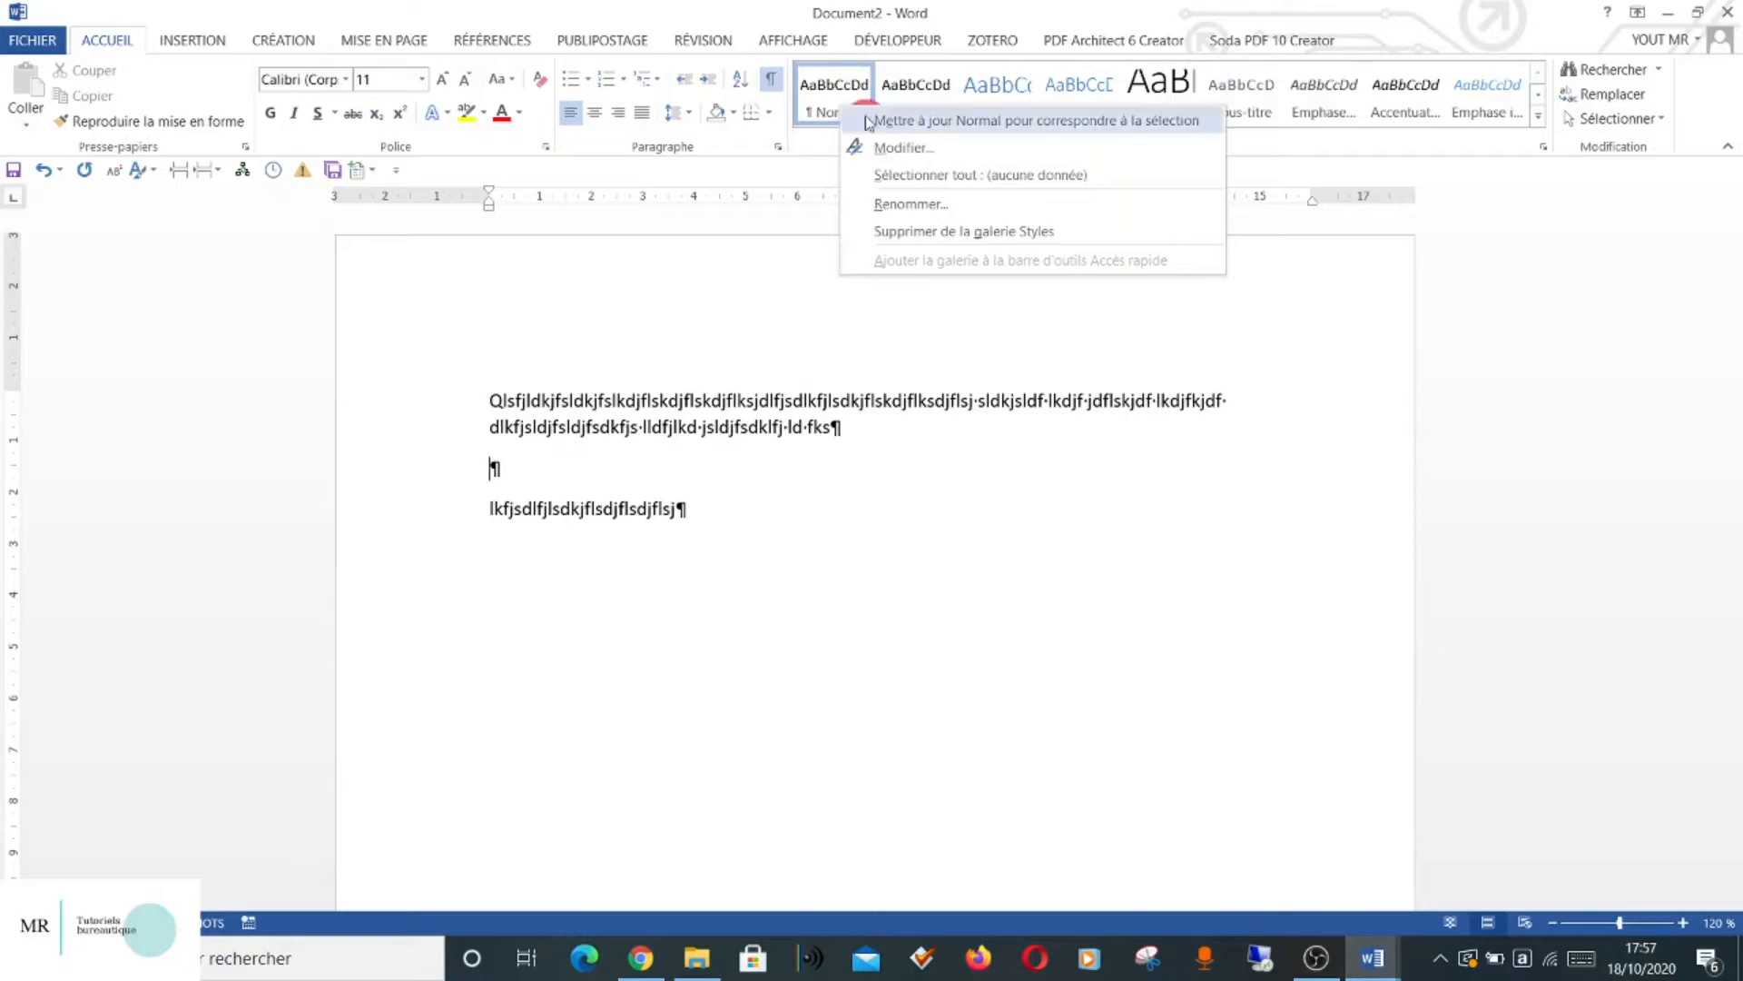
click(906, 149)
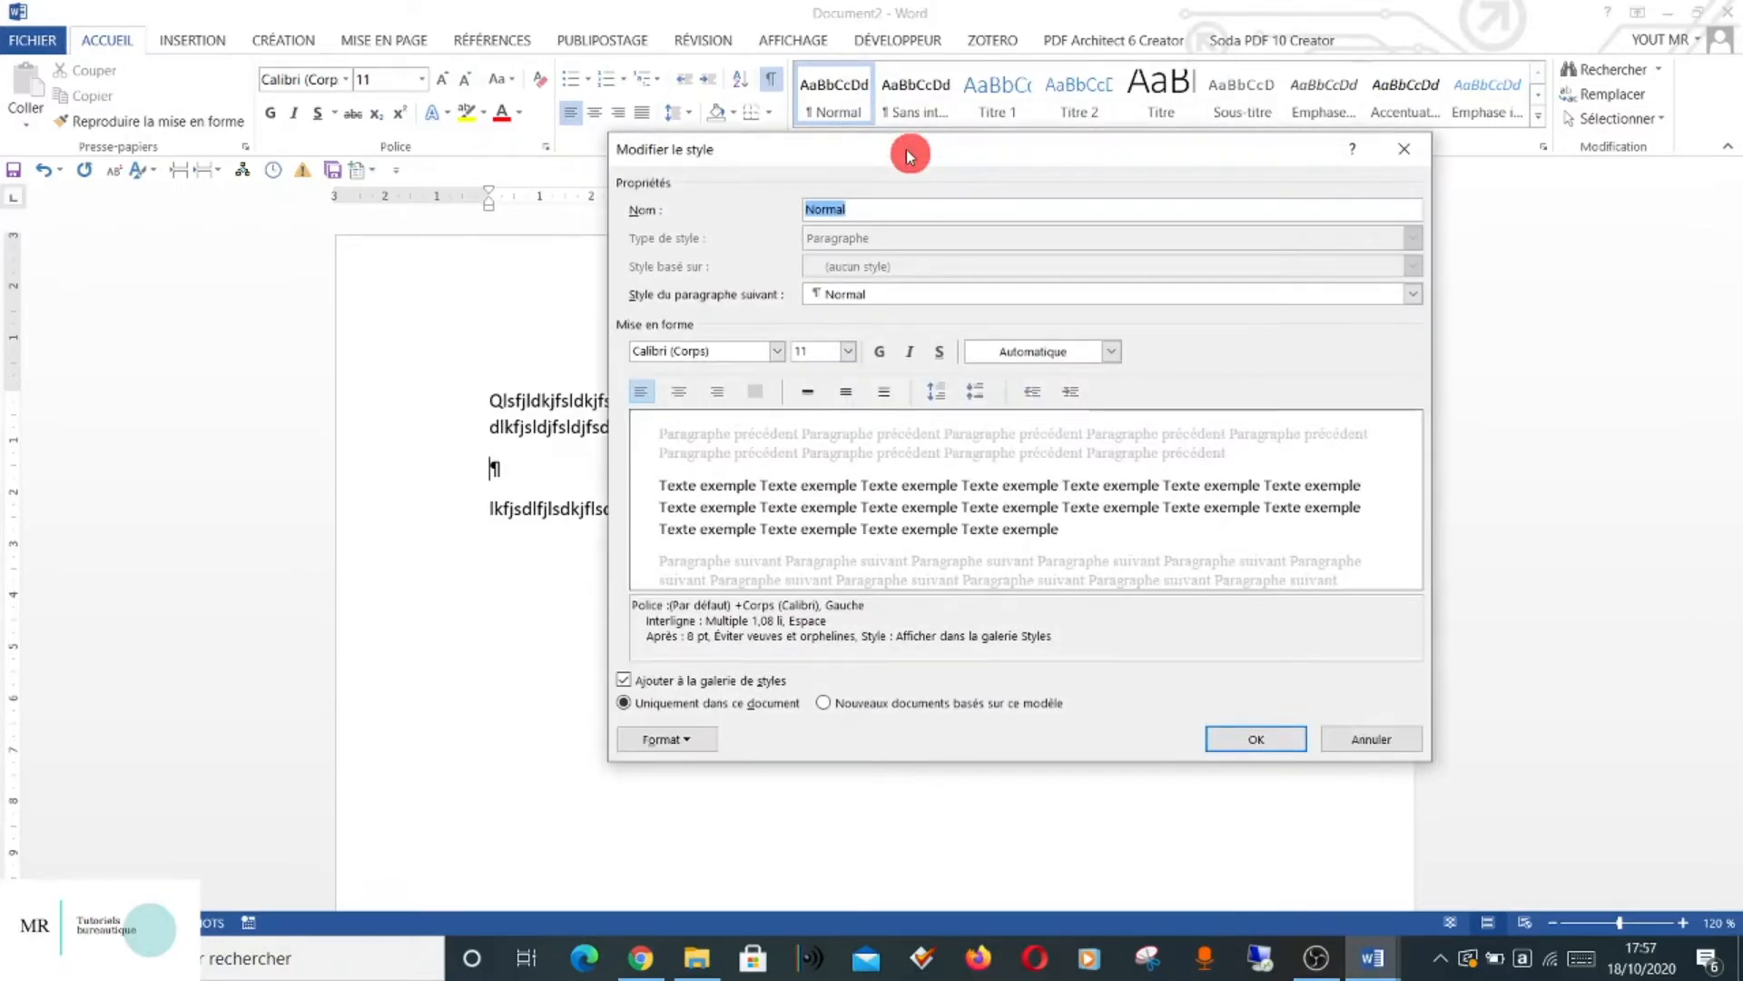
click(777, 352)
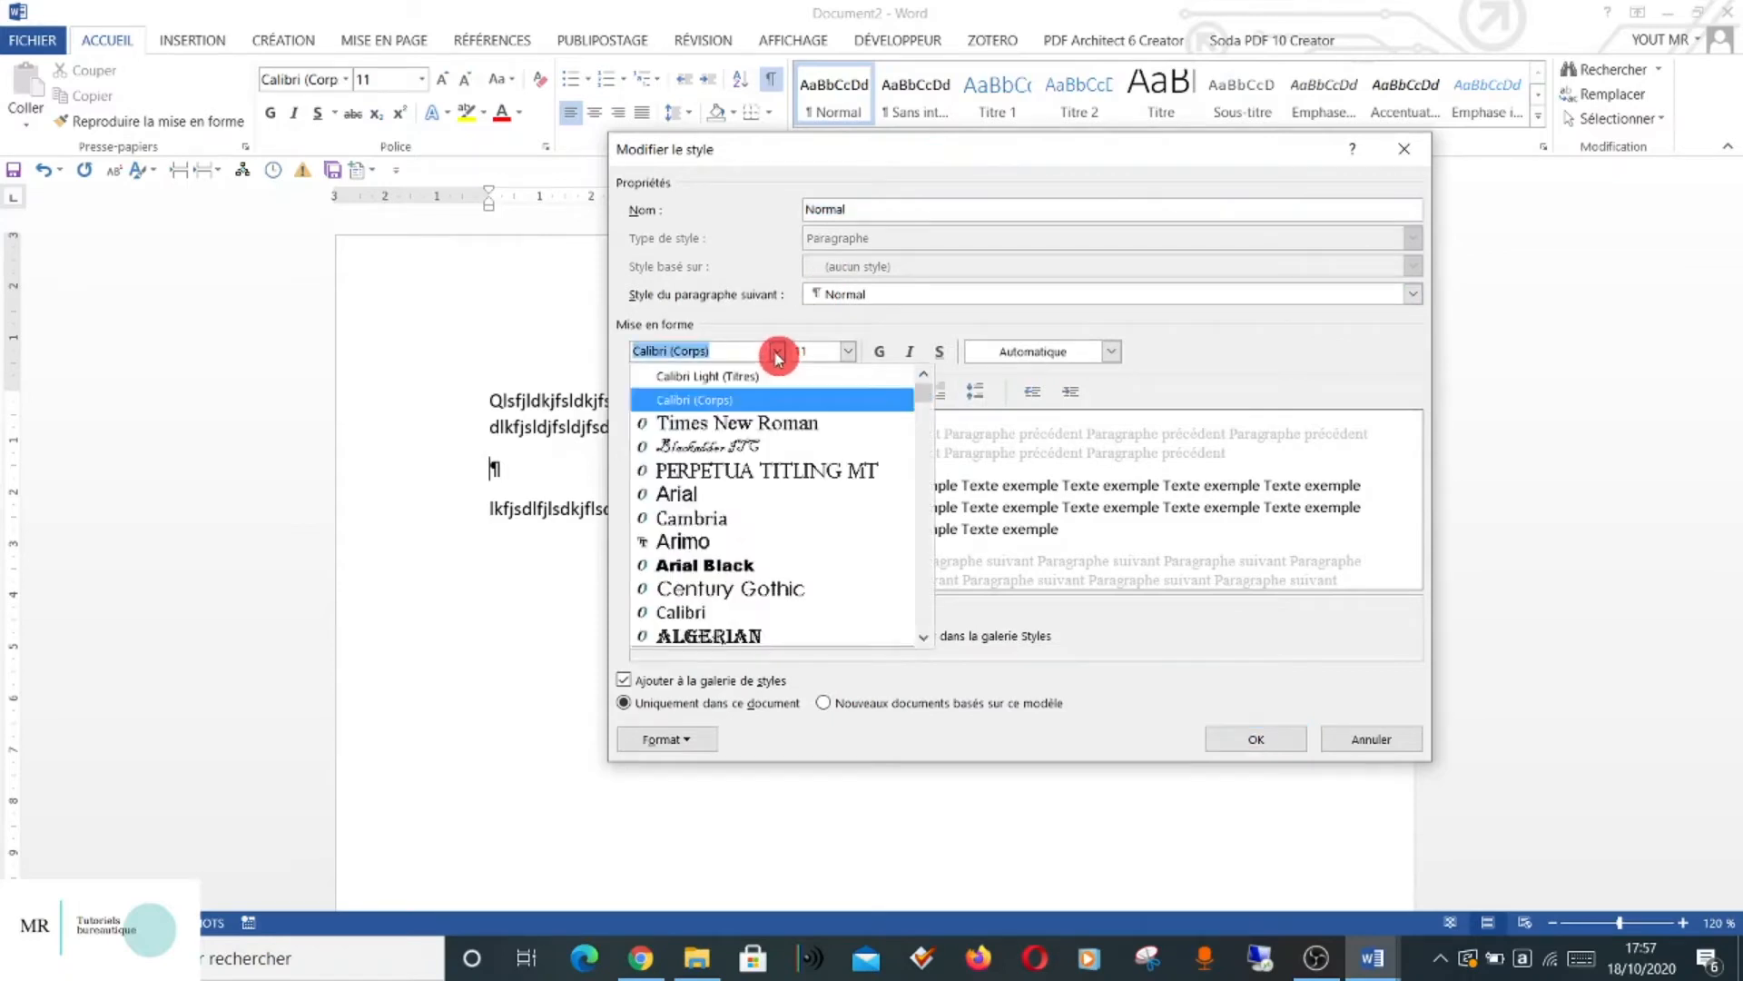
click(761, 431)
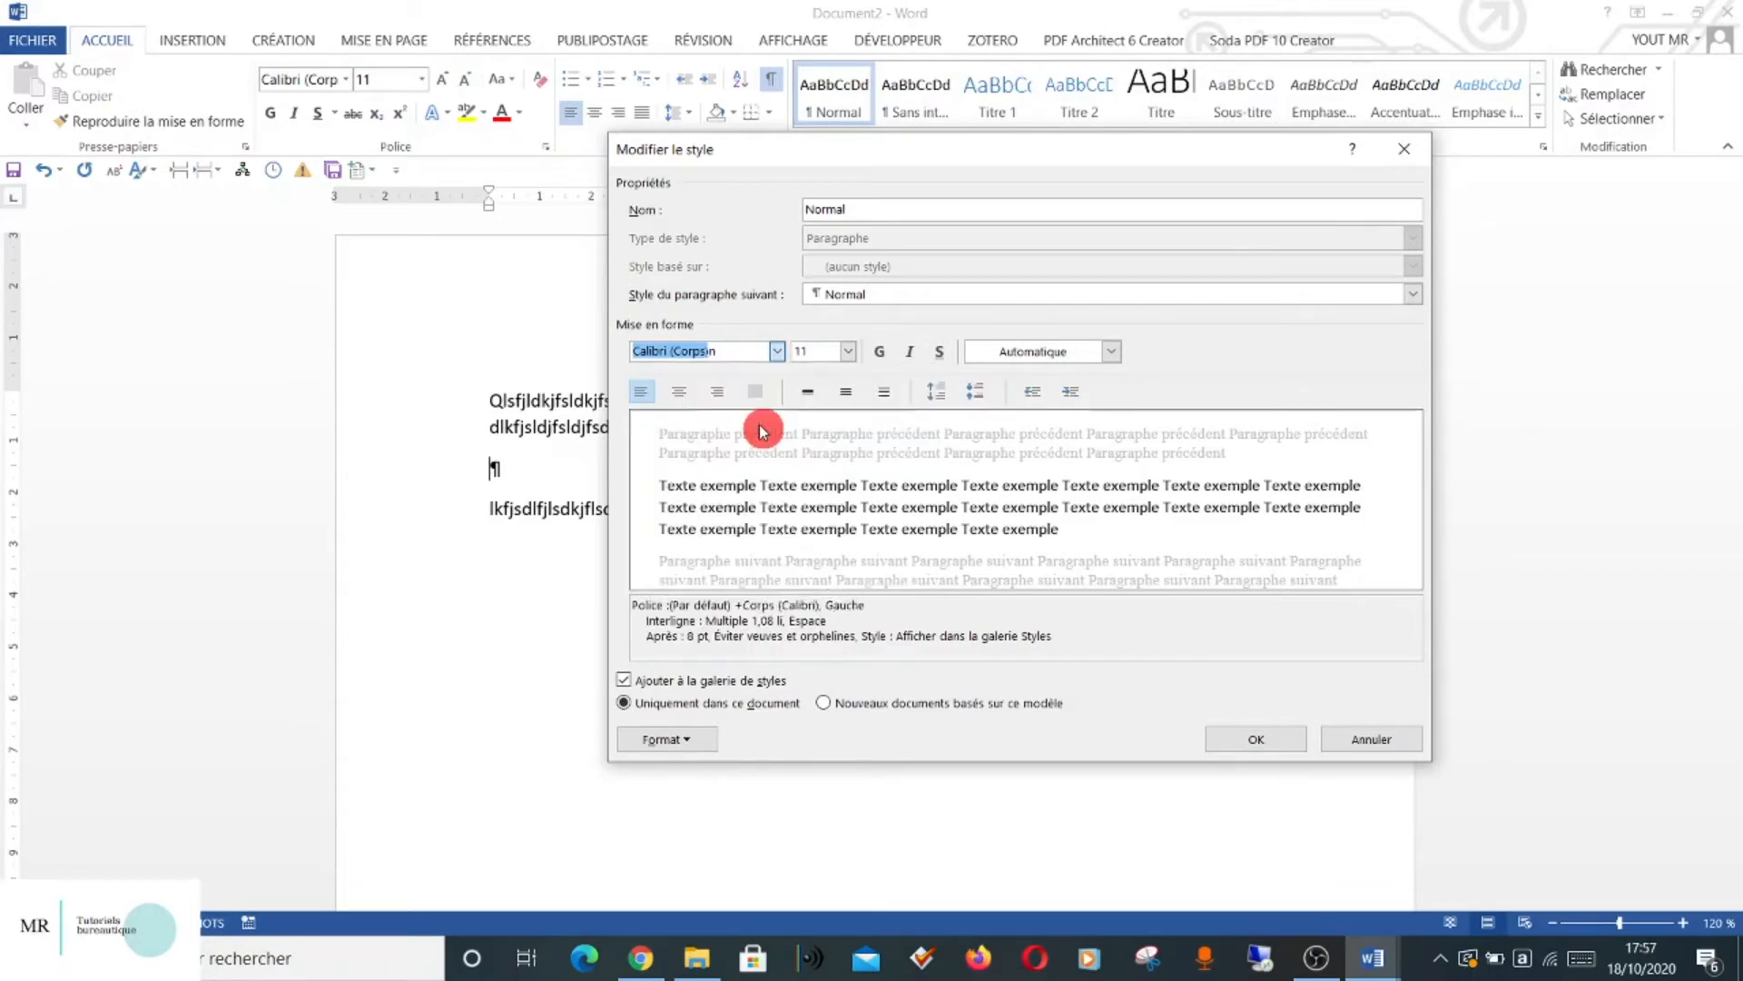
click(849, 359)
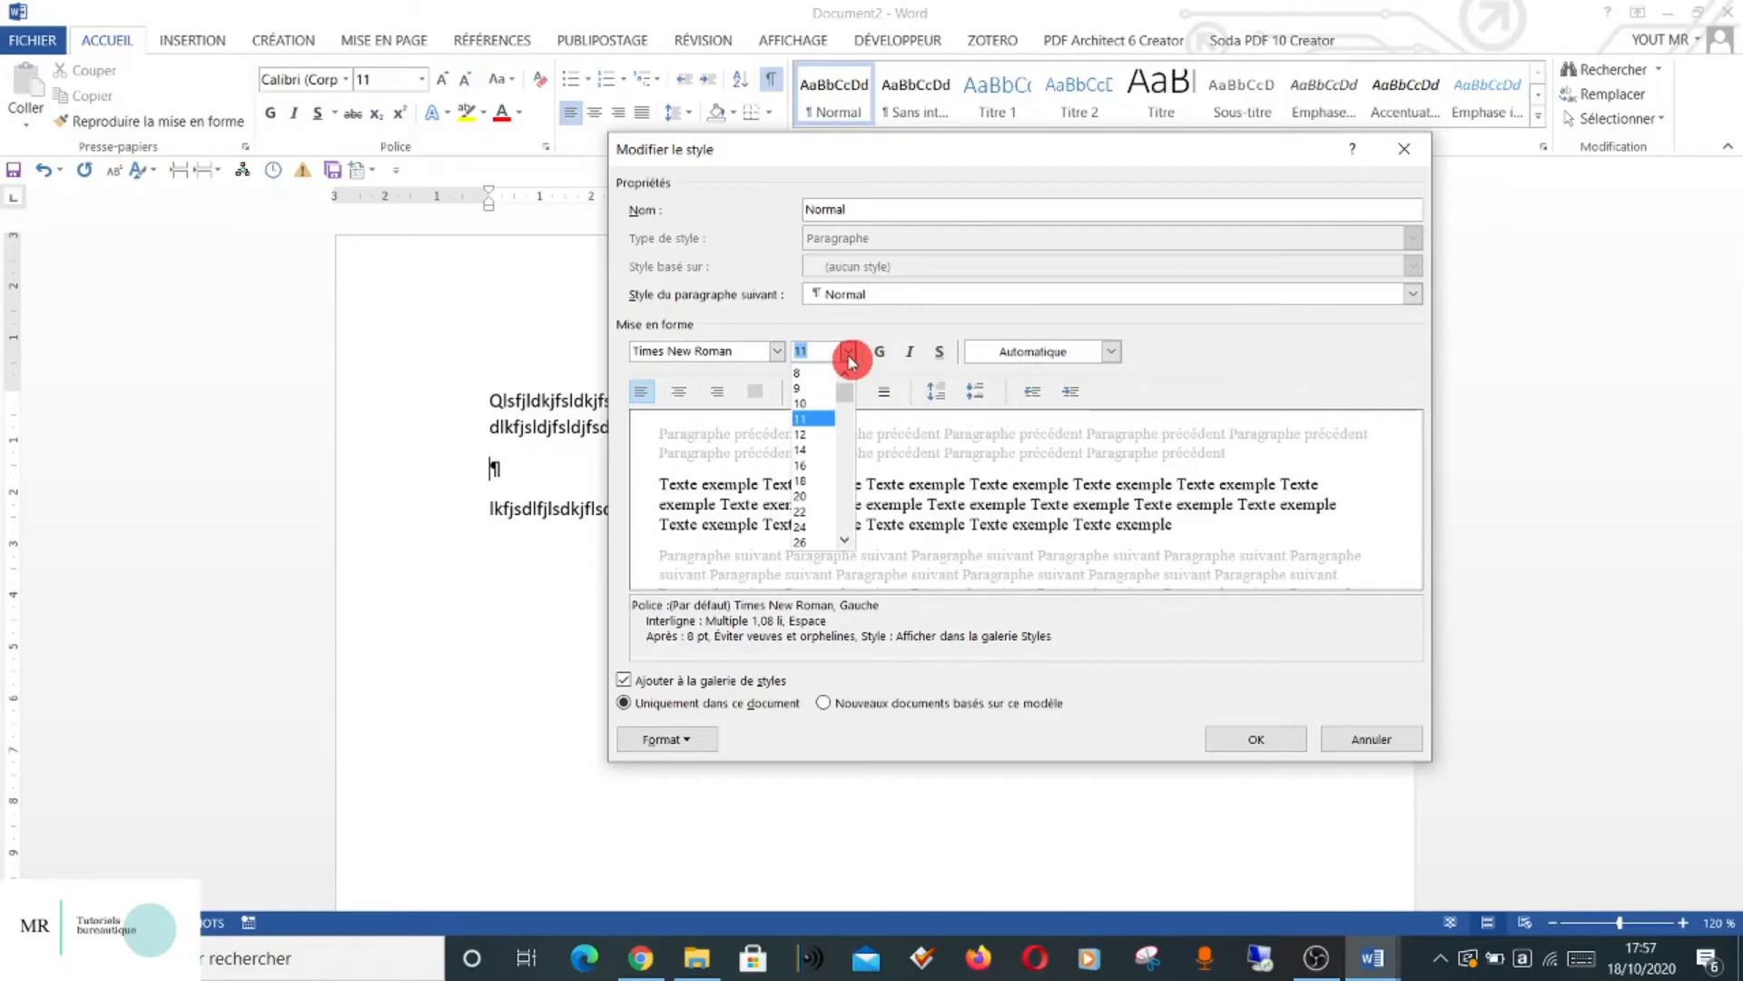
click(808, 434)
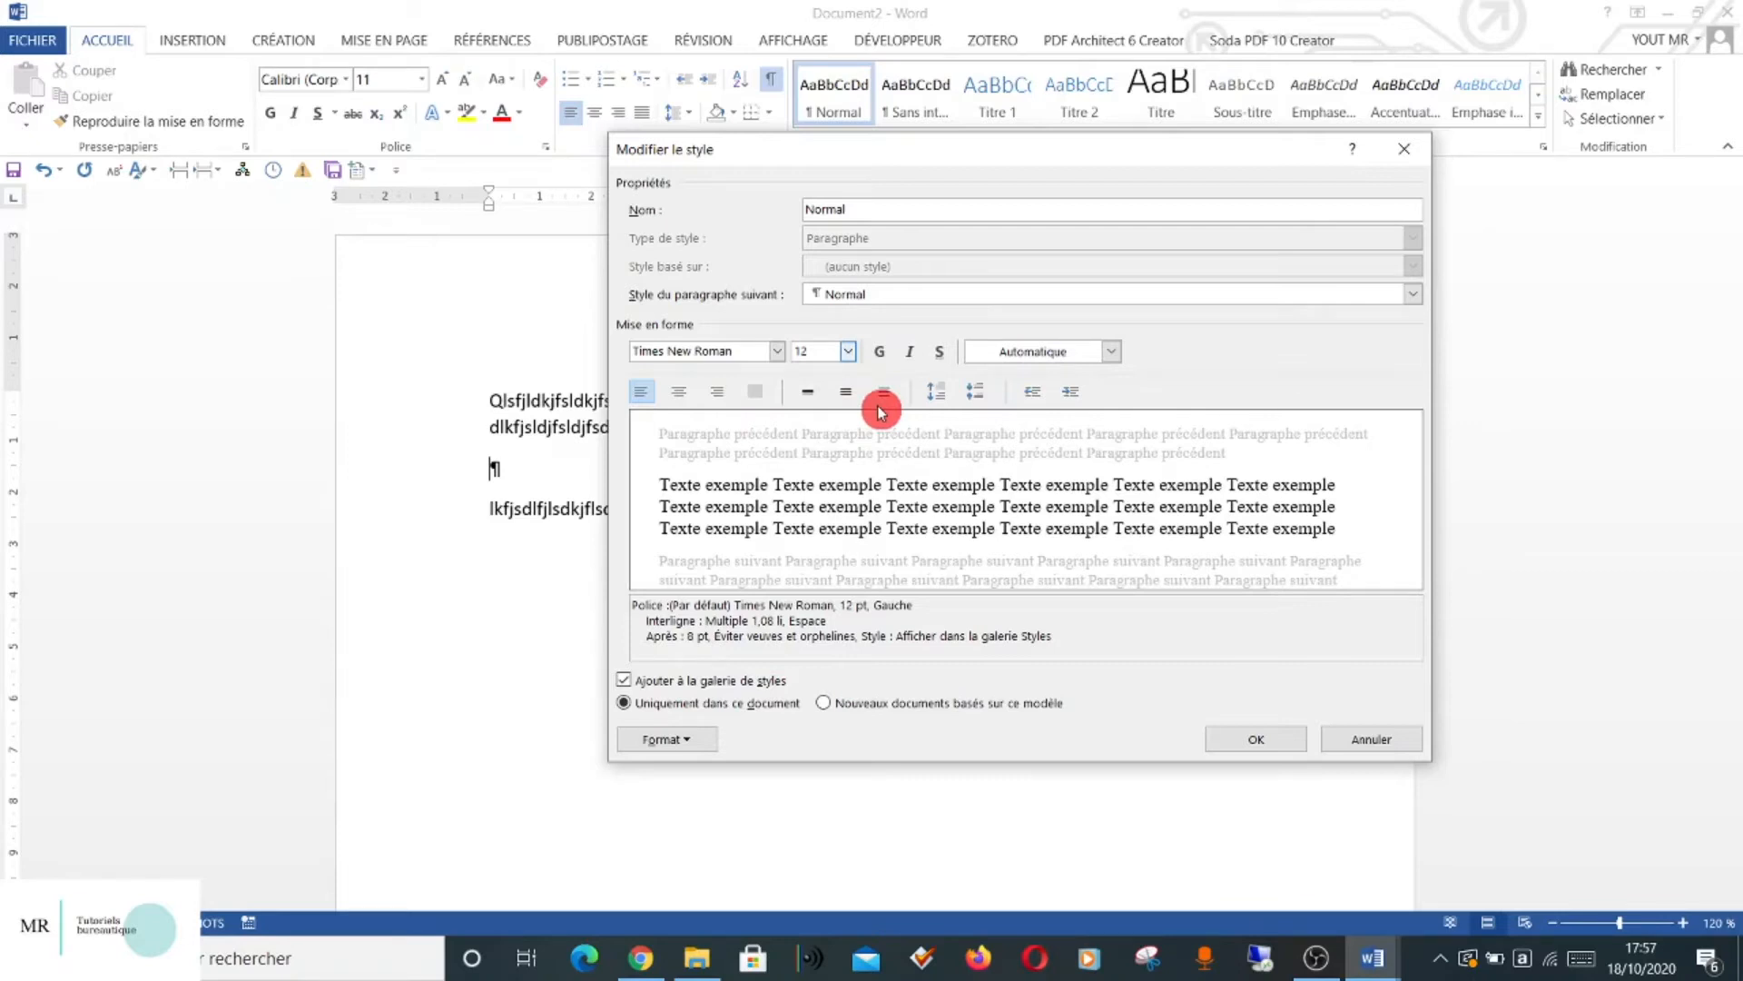
In the Normal style's paragraph format, set the alignment to Justifié and the line spacing to 1,5 ligne.
click(688, 740)
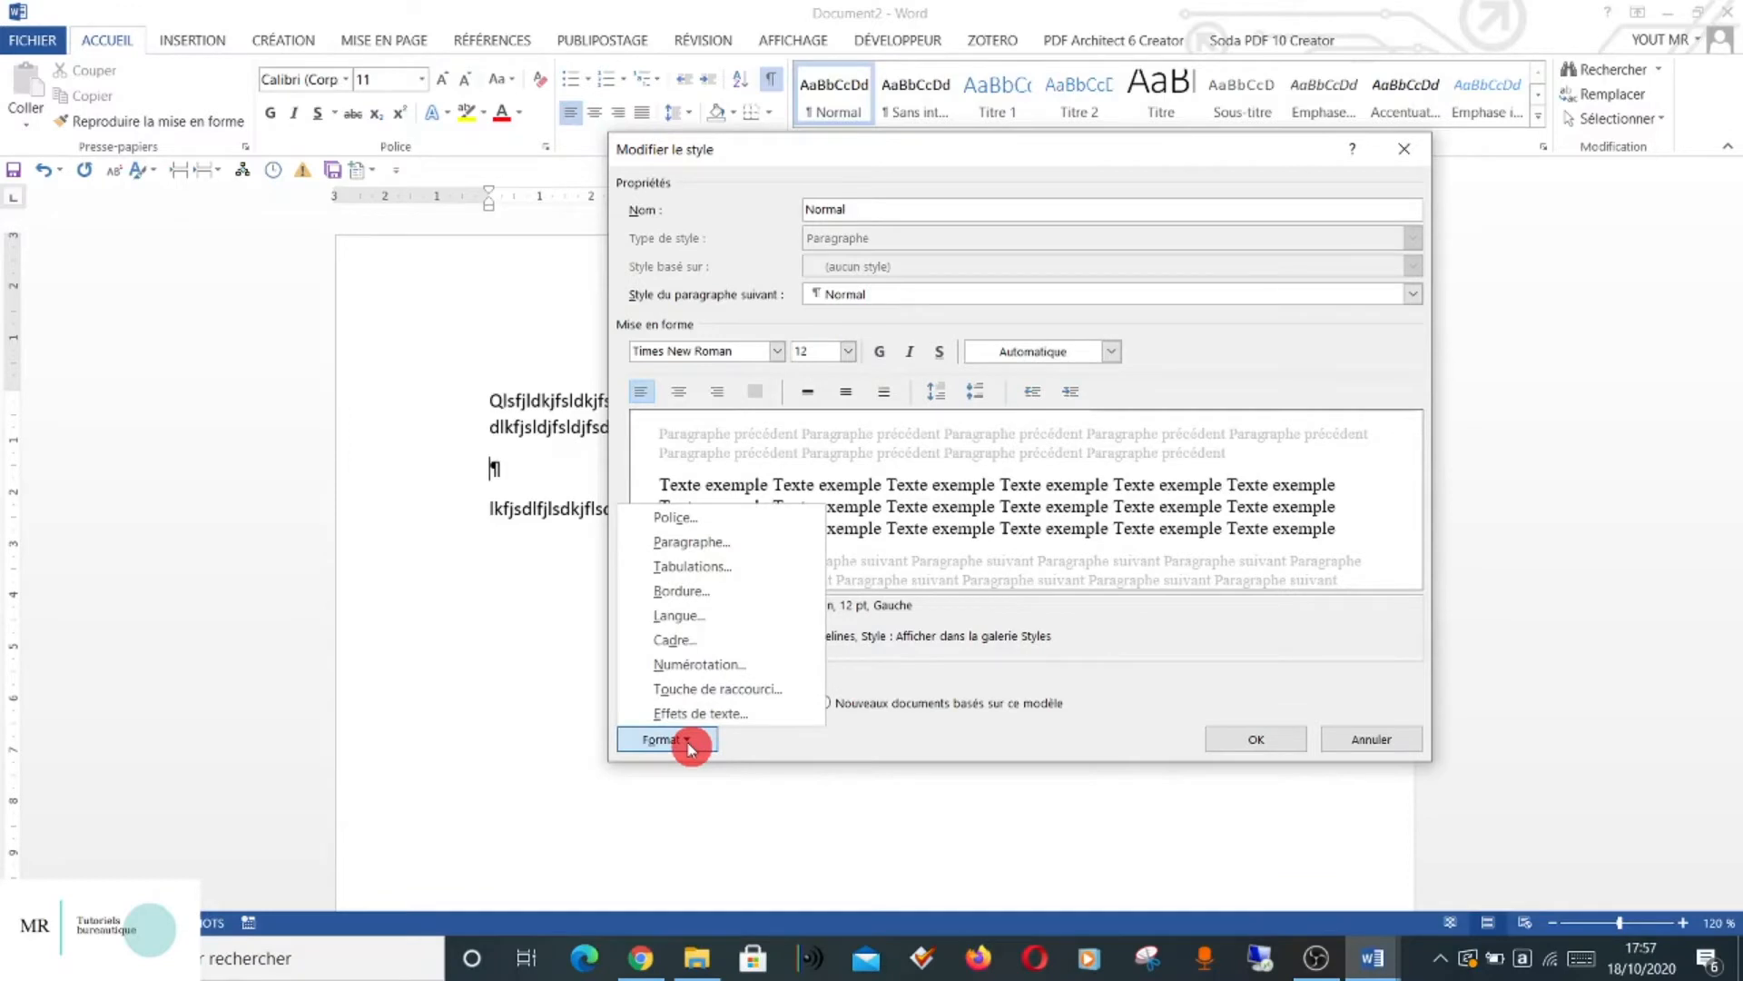
click(701, 543)
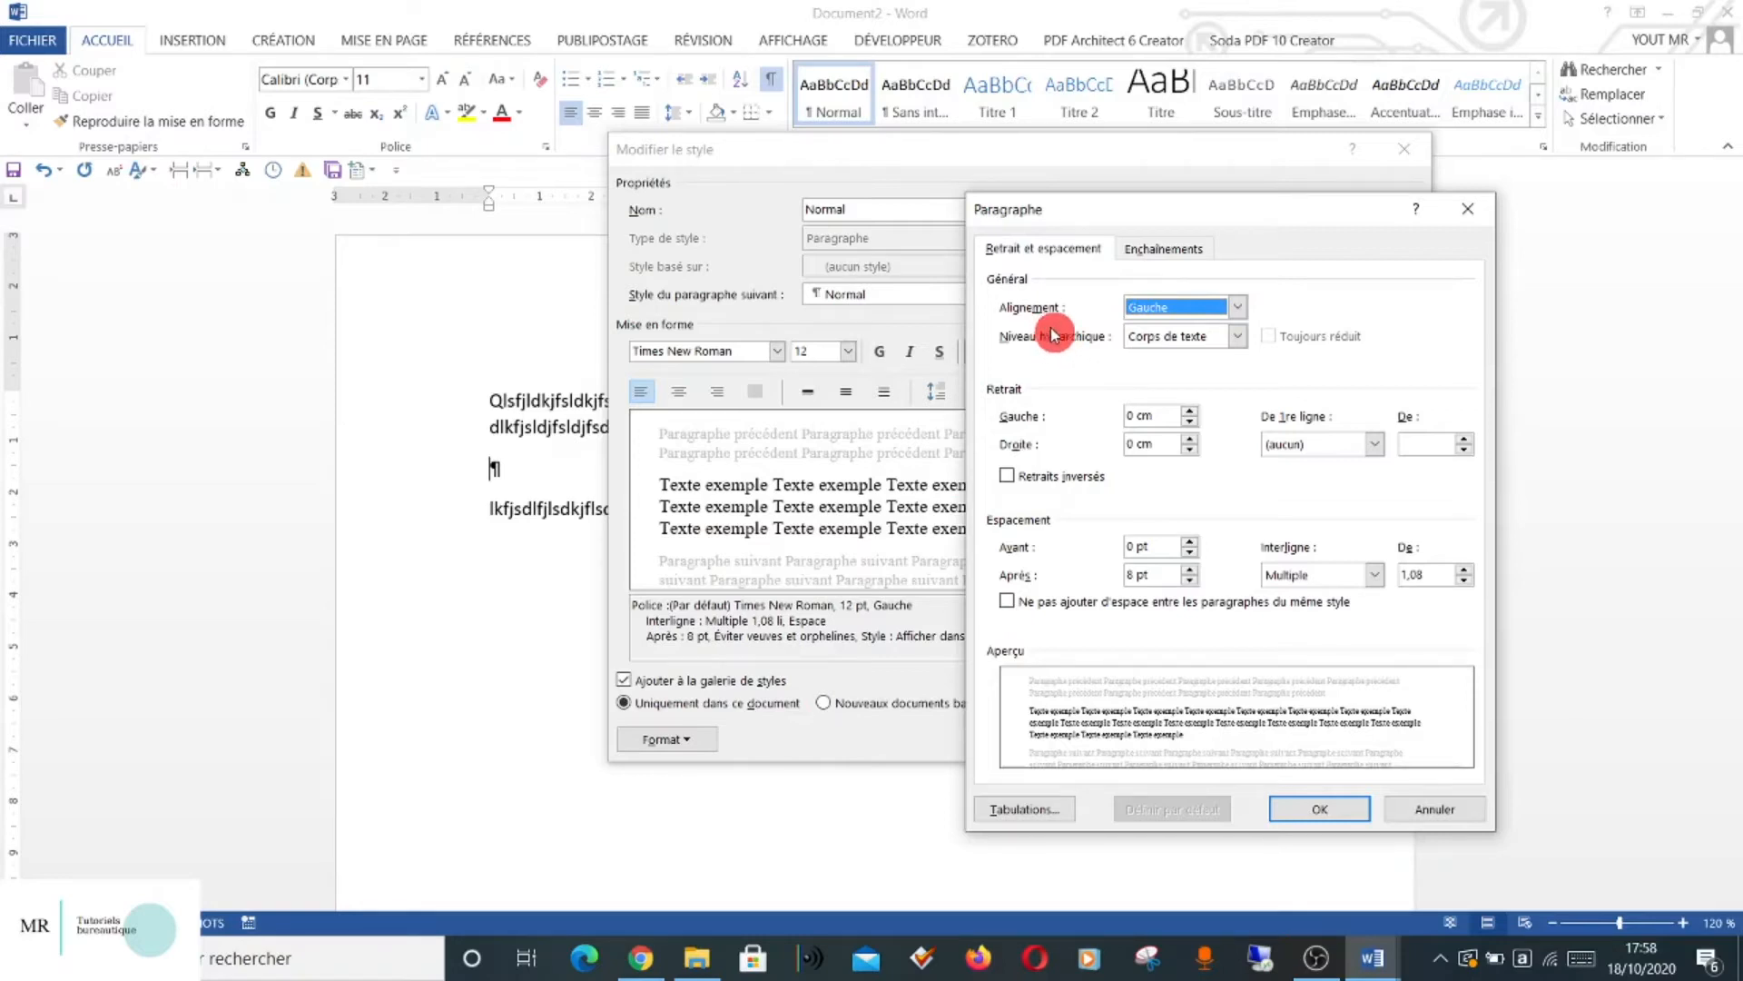
click(1238, 309)
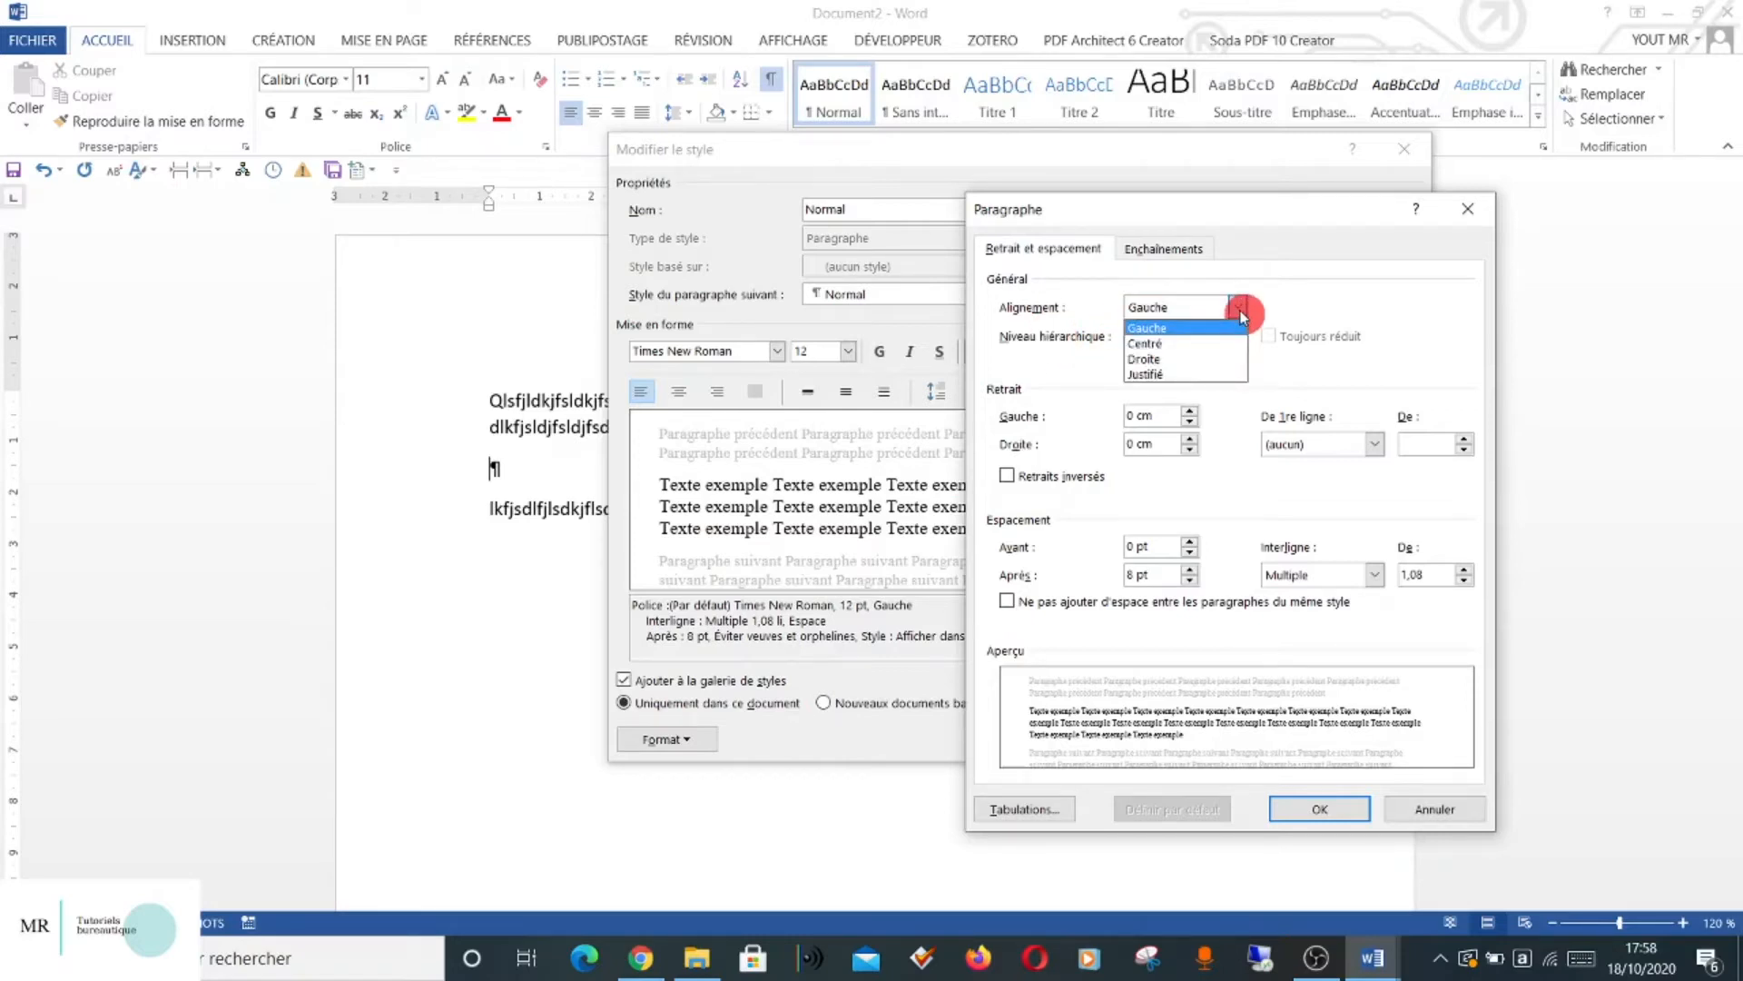
click(1199, 375)
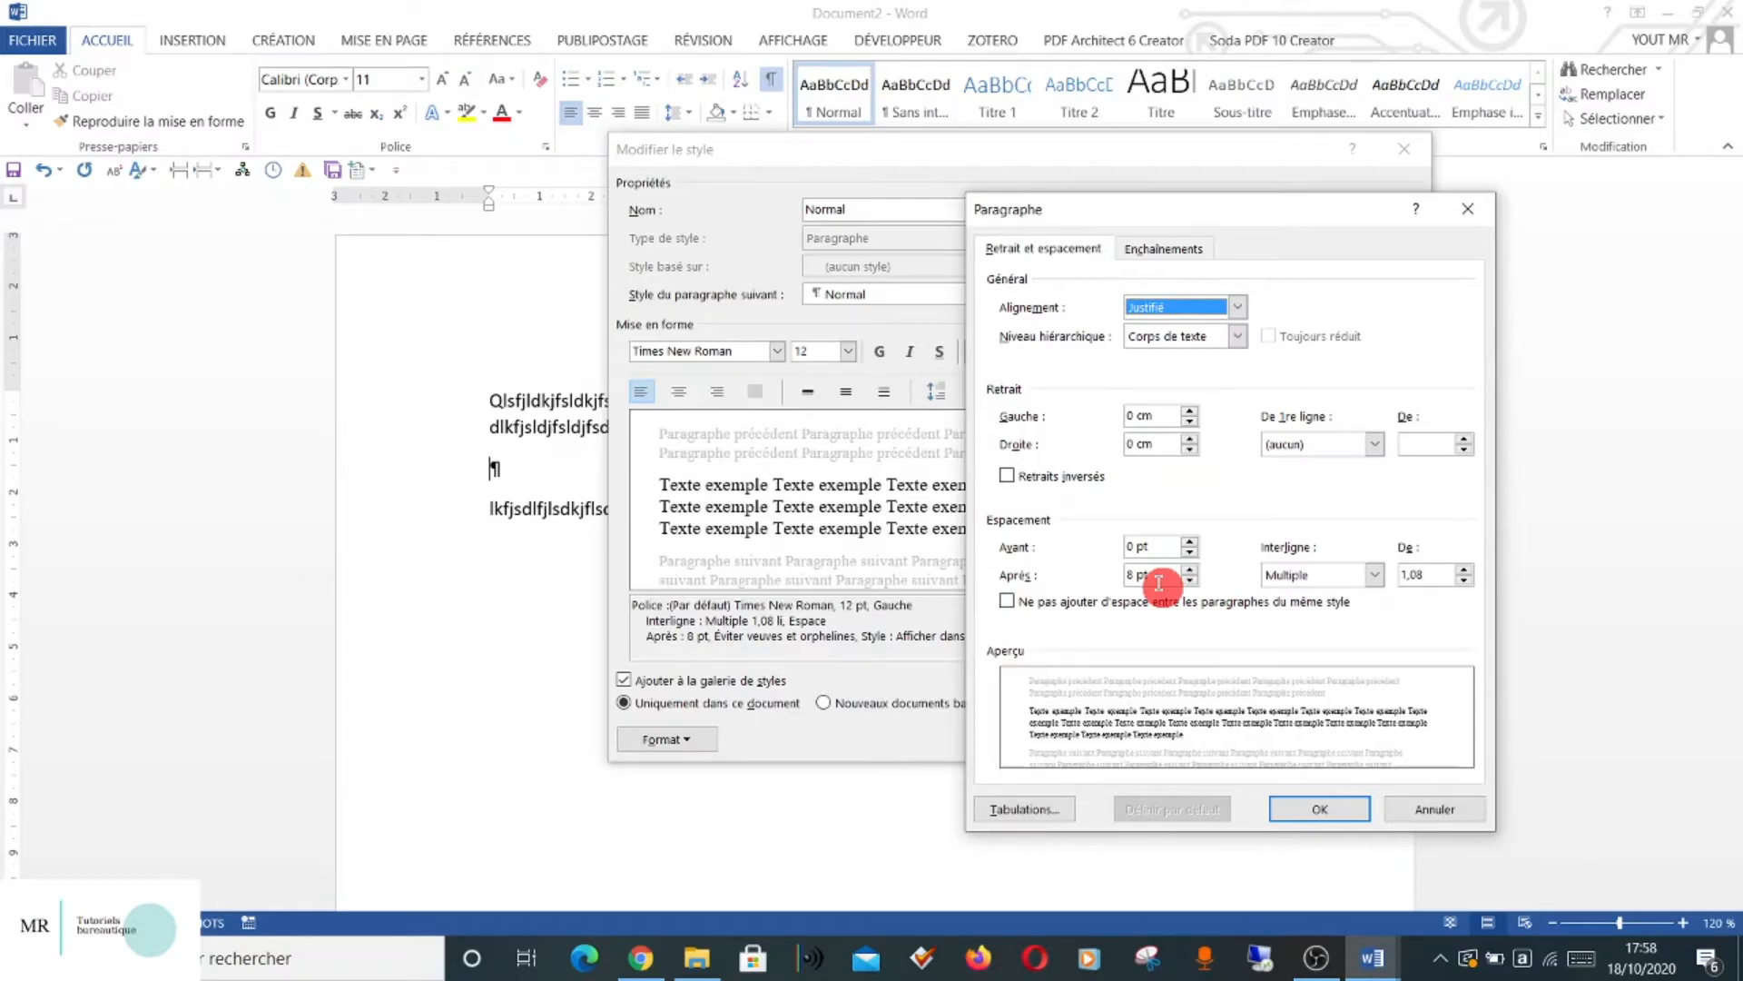
drag(1159, 582, 1133, 591)
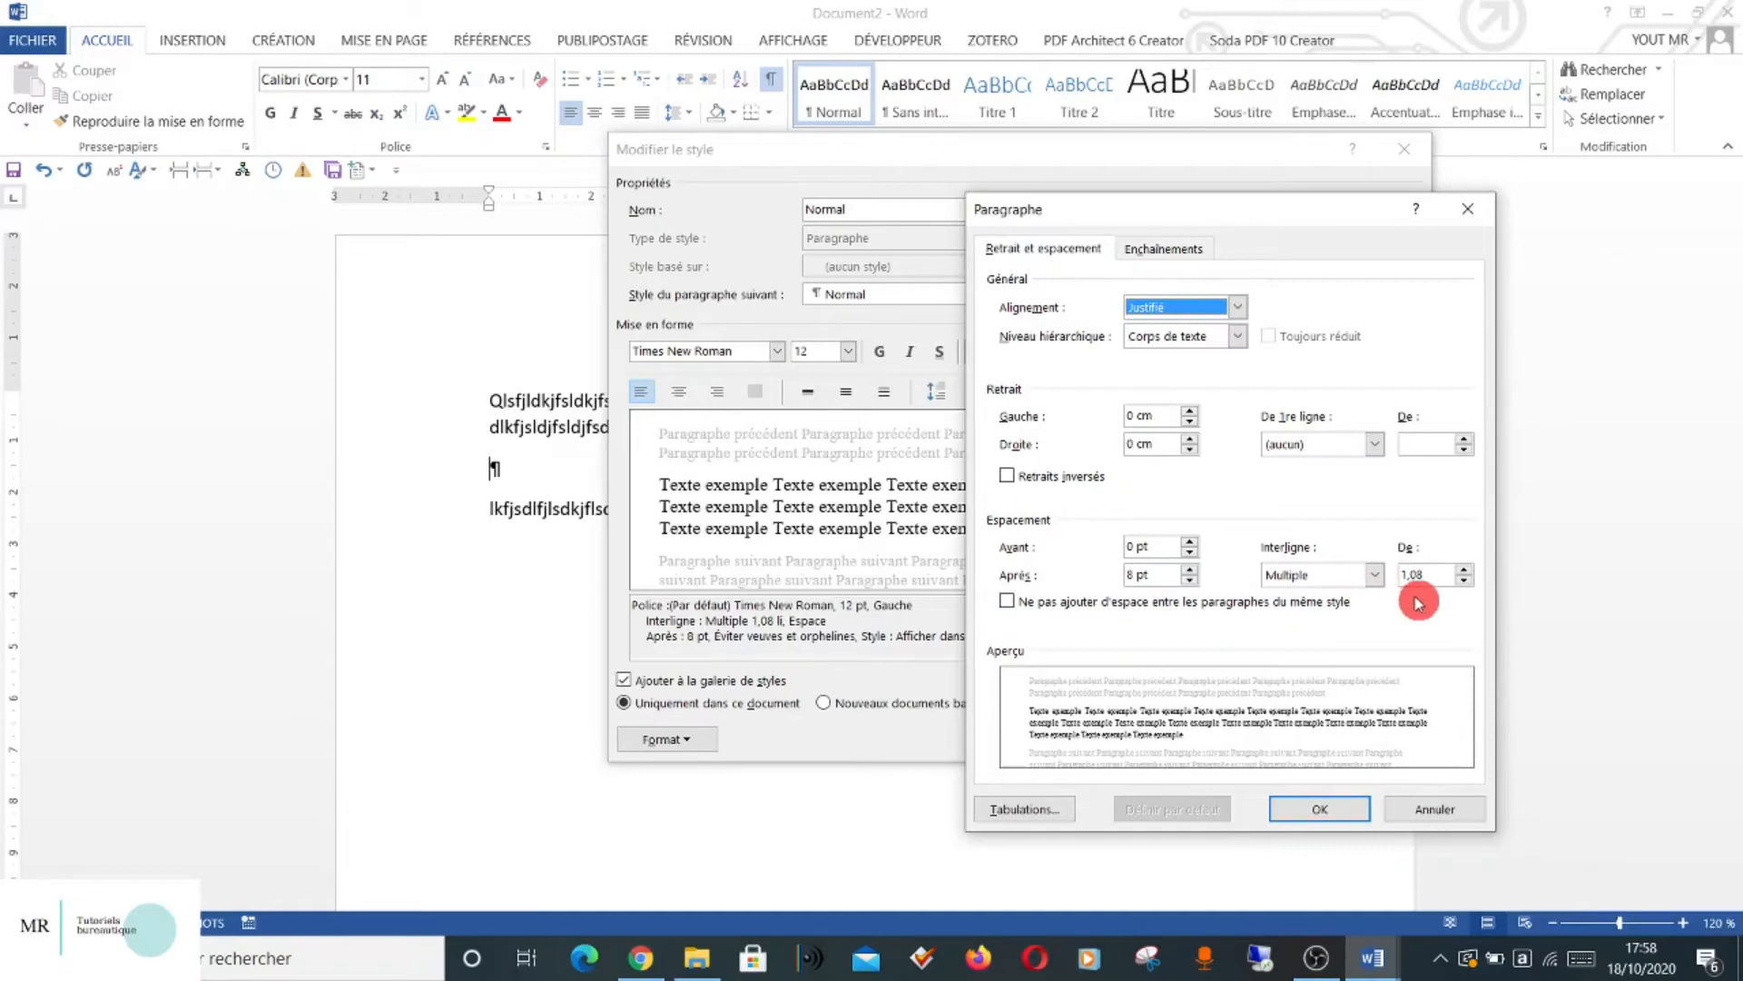
click(1375, 574)
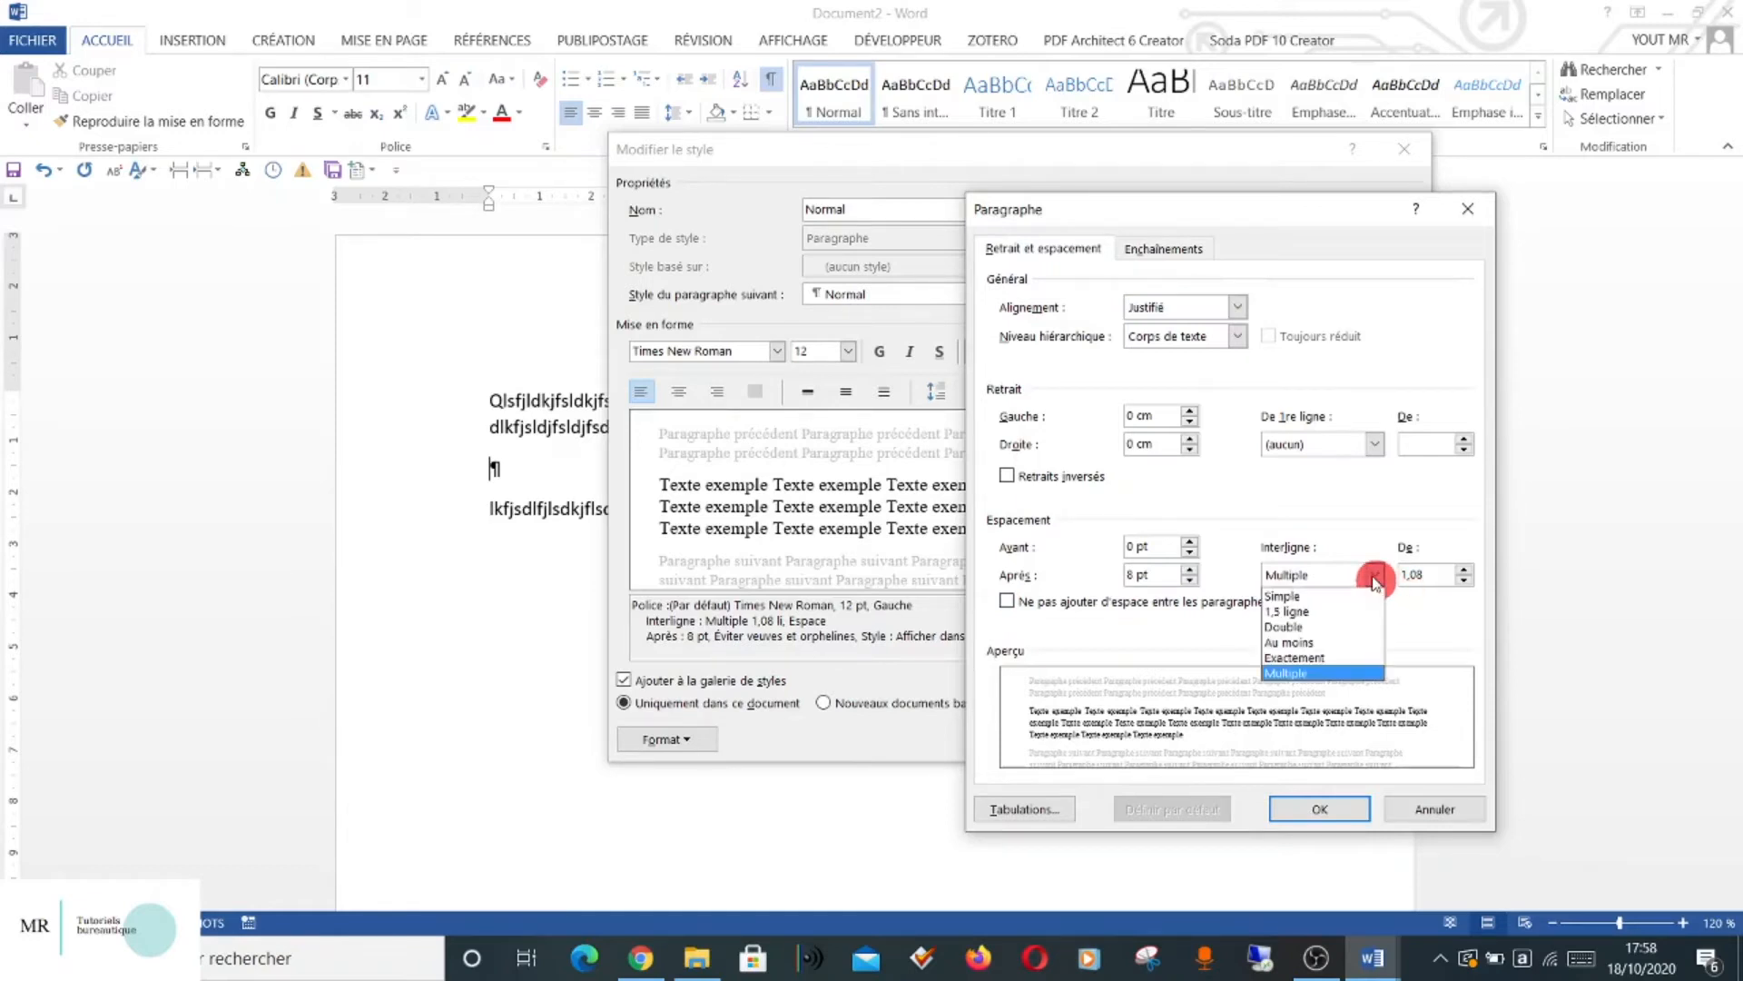
click(1316, 612)
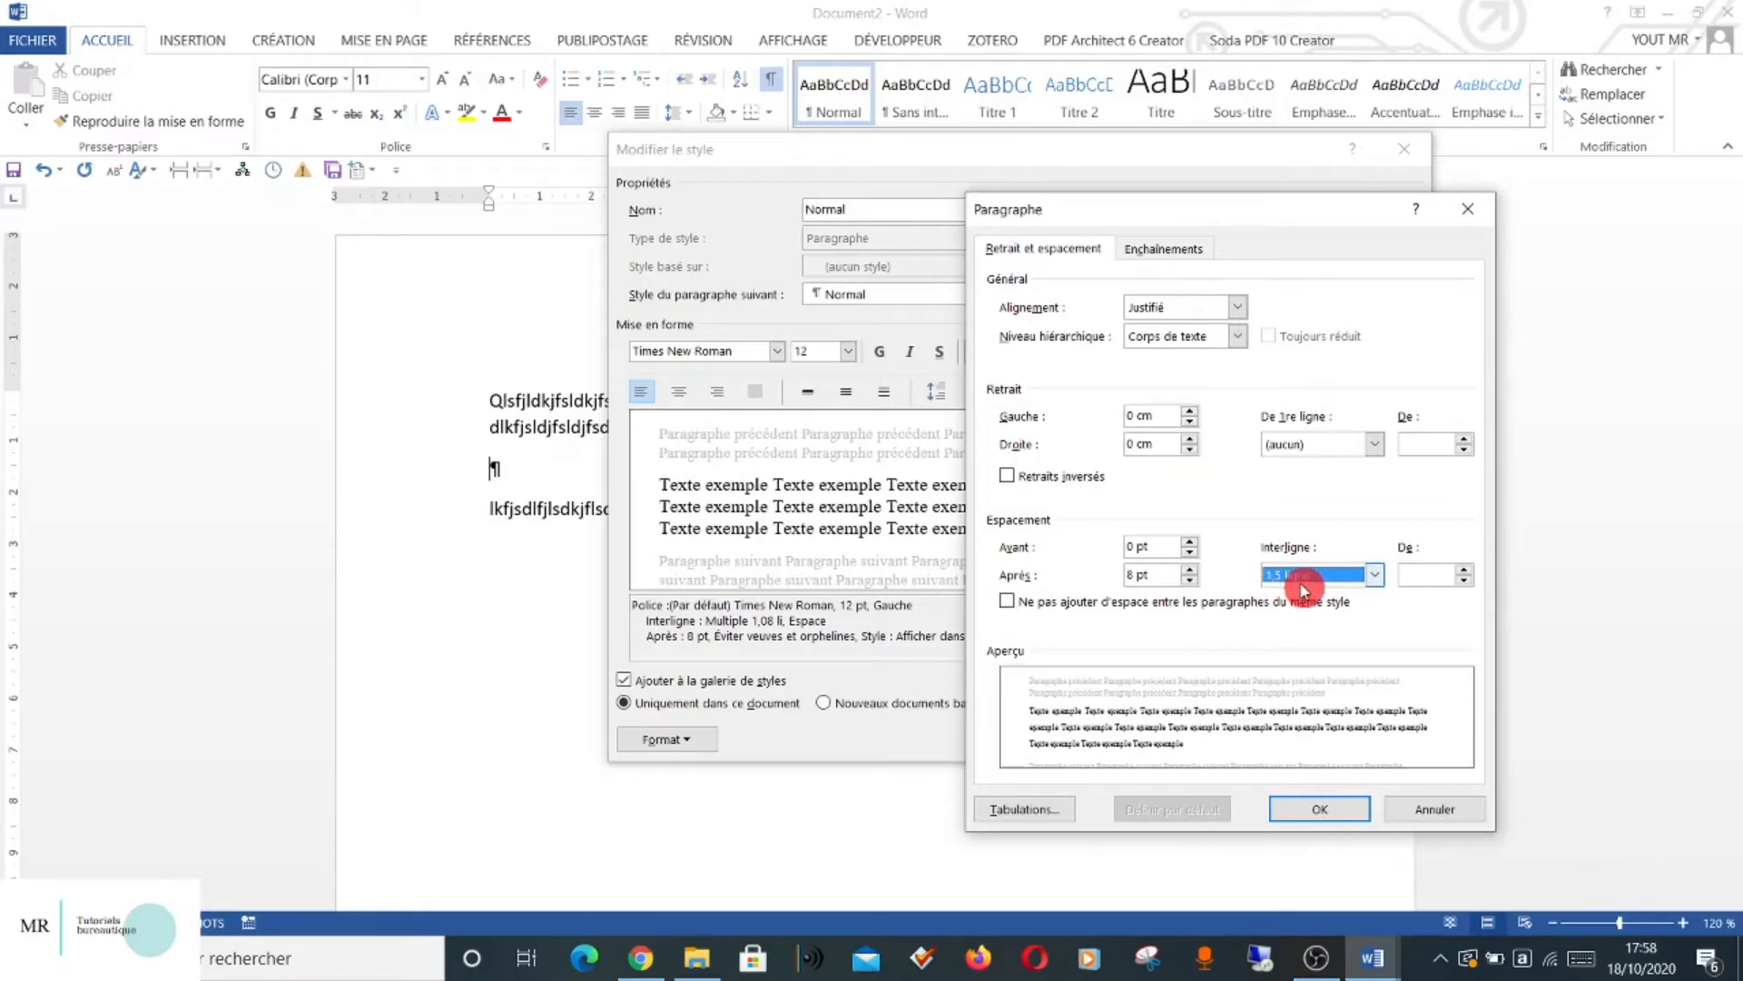
Accept the paragraph format and apply the modified Normal style to the document.
click(1309, 809)
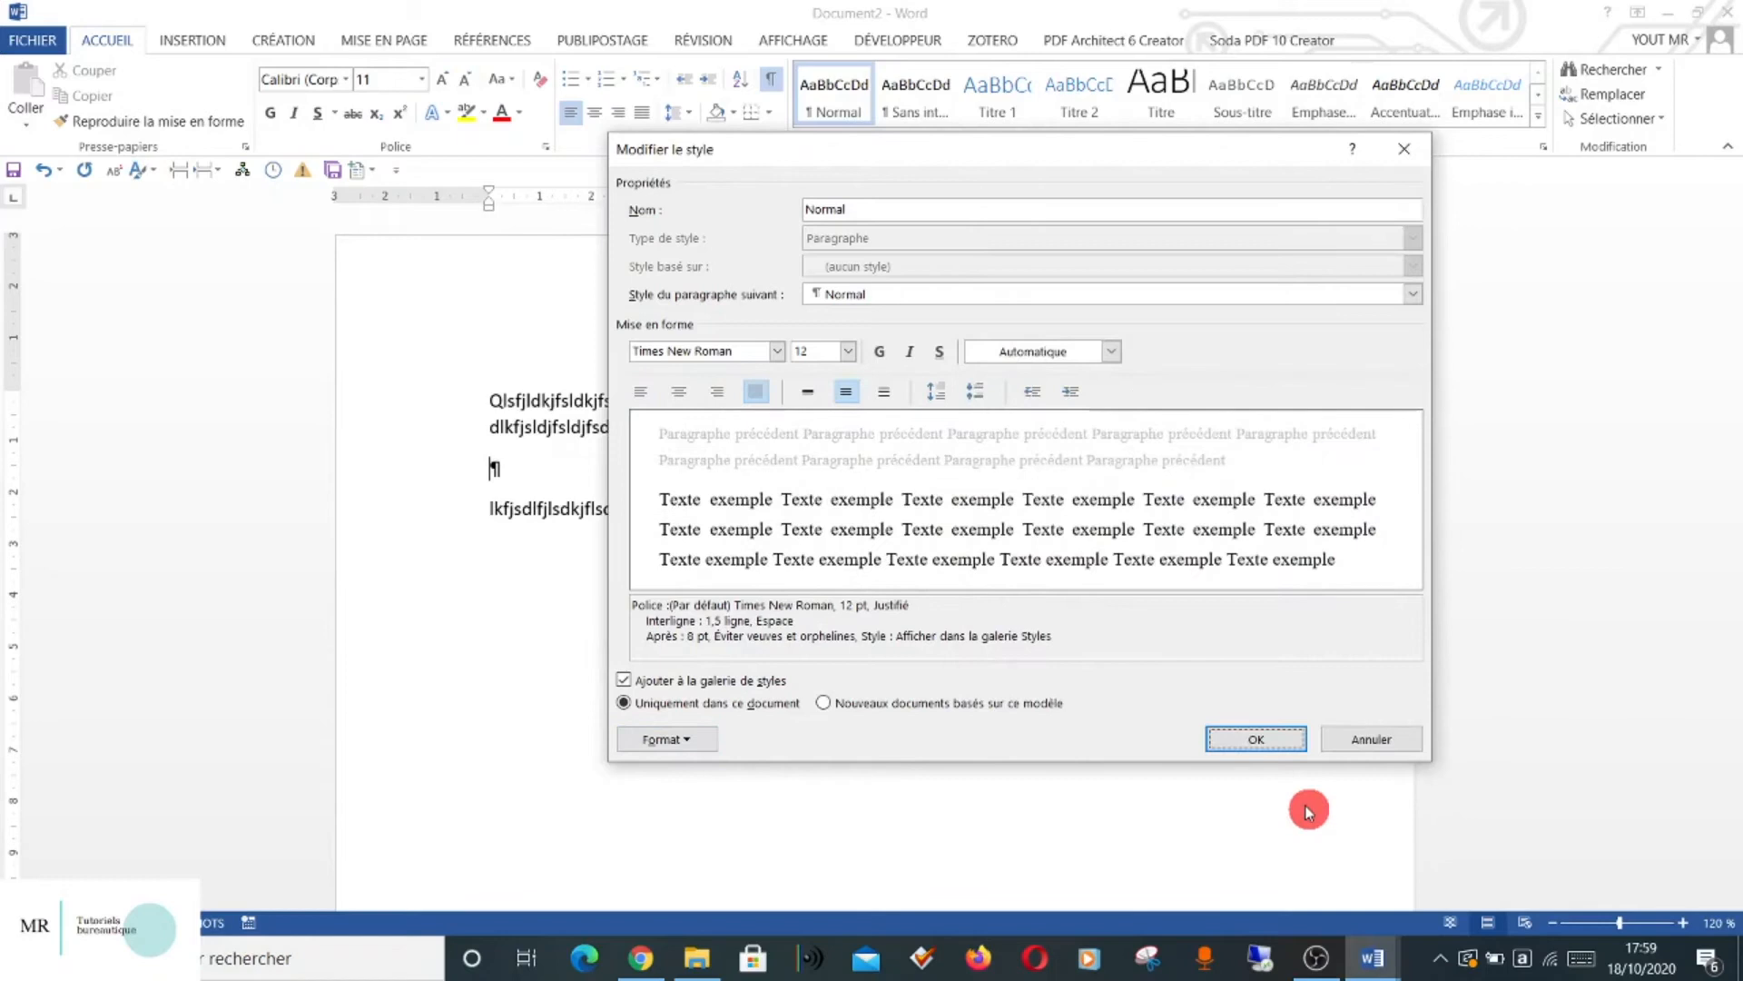
click(1258, 742)
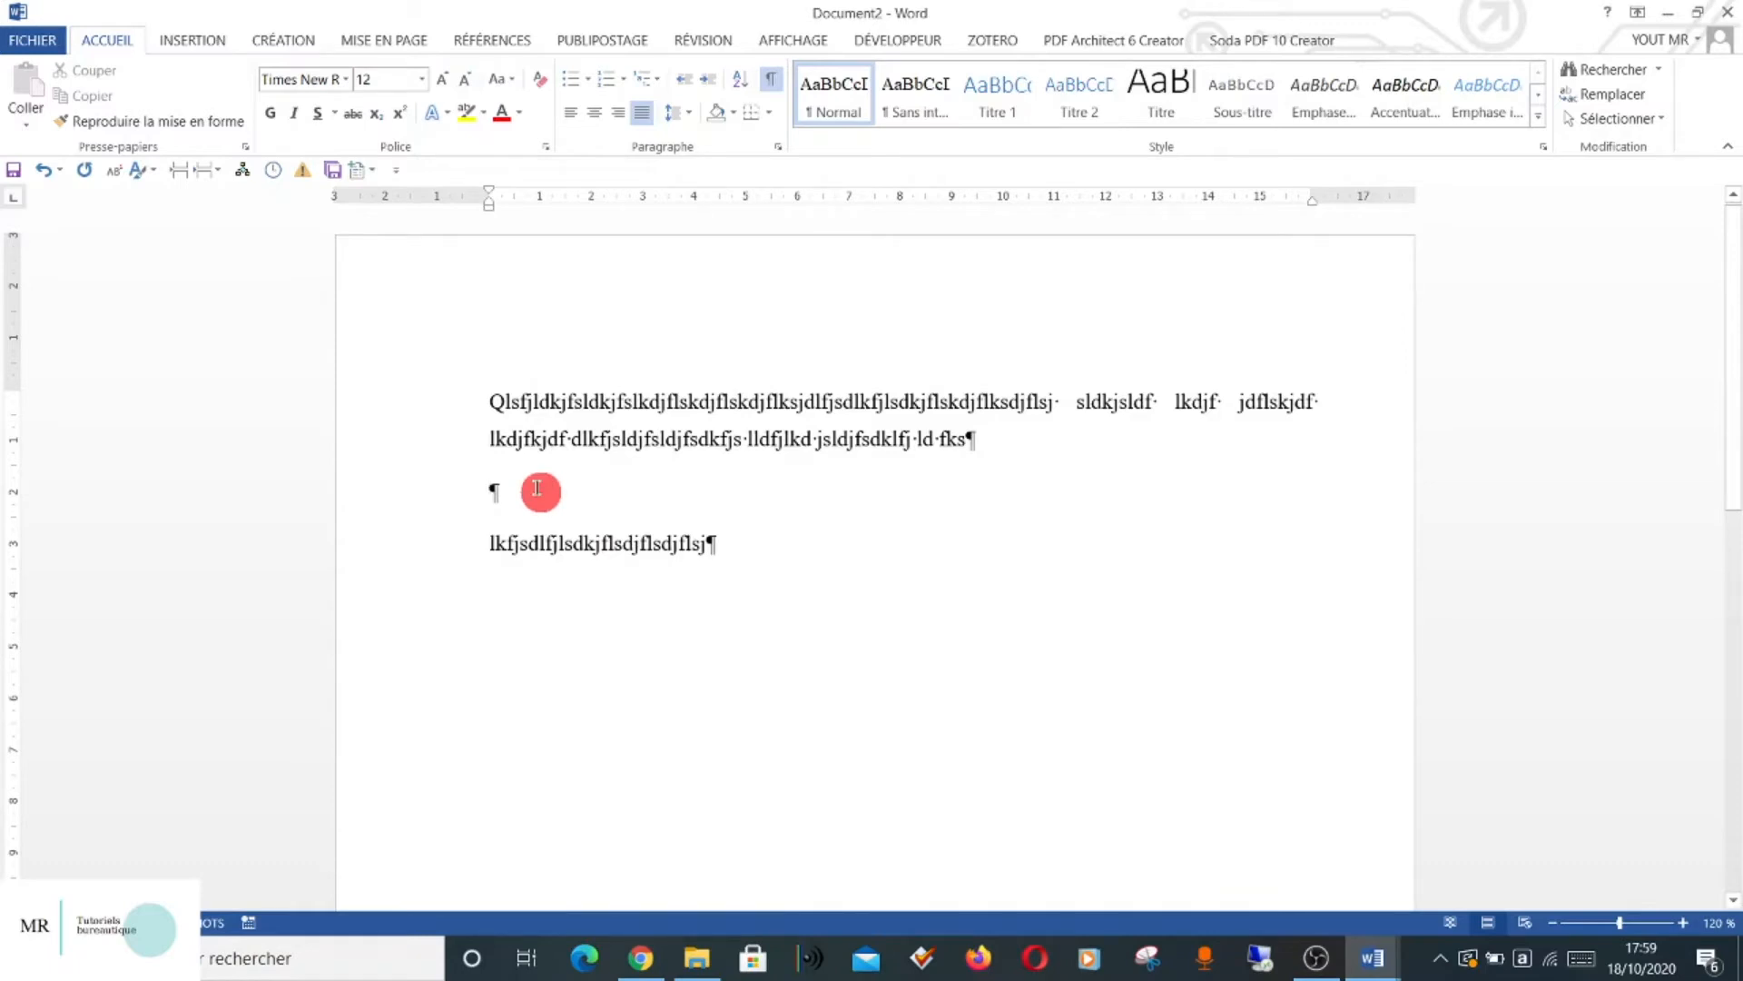
Remove the empty paragraph between the two filler paragraphs and start a new paragraph after the second one.
key(Delete)
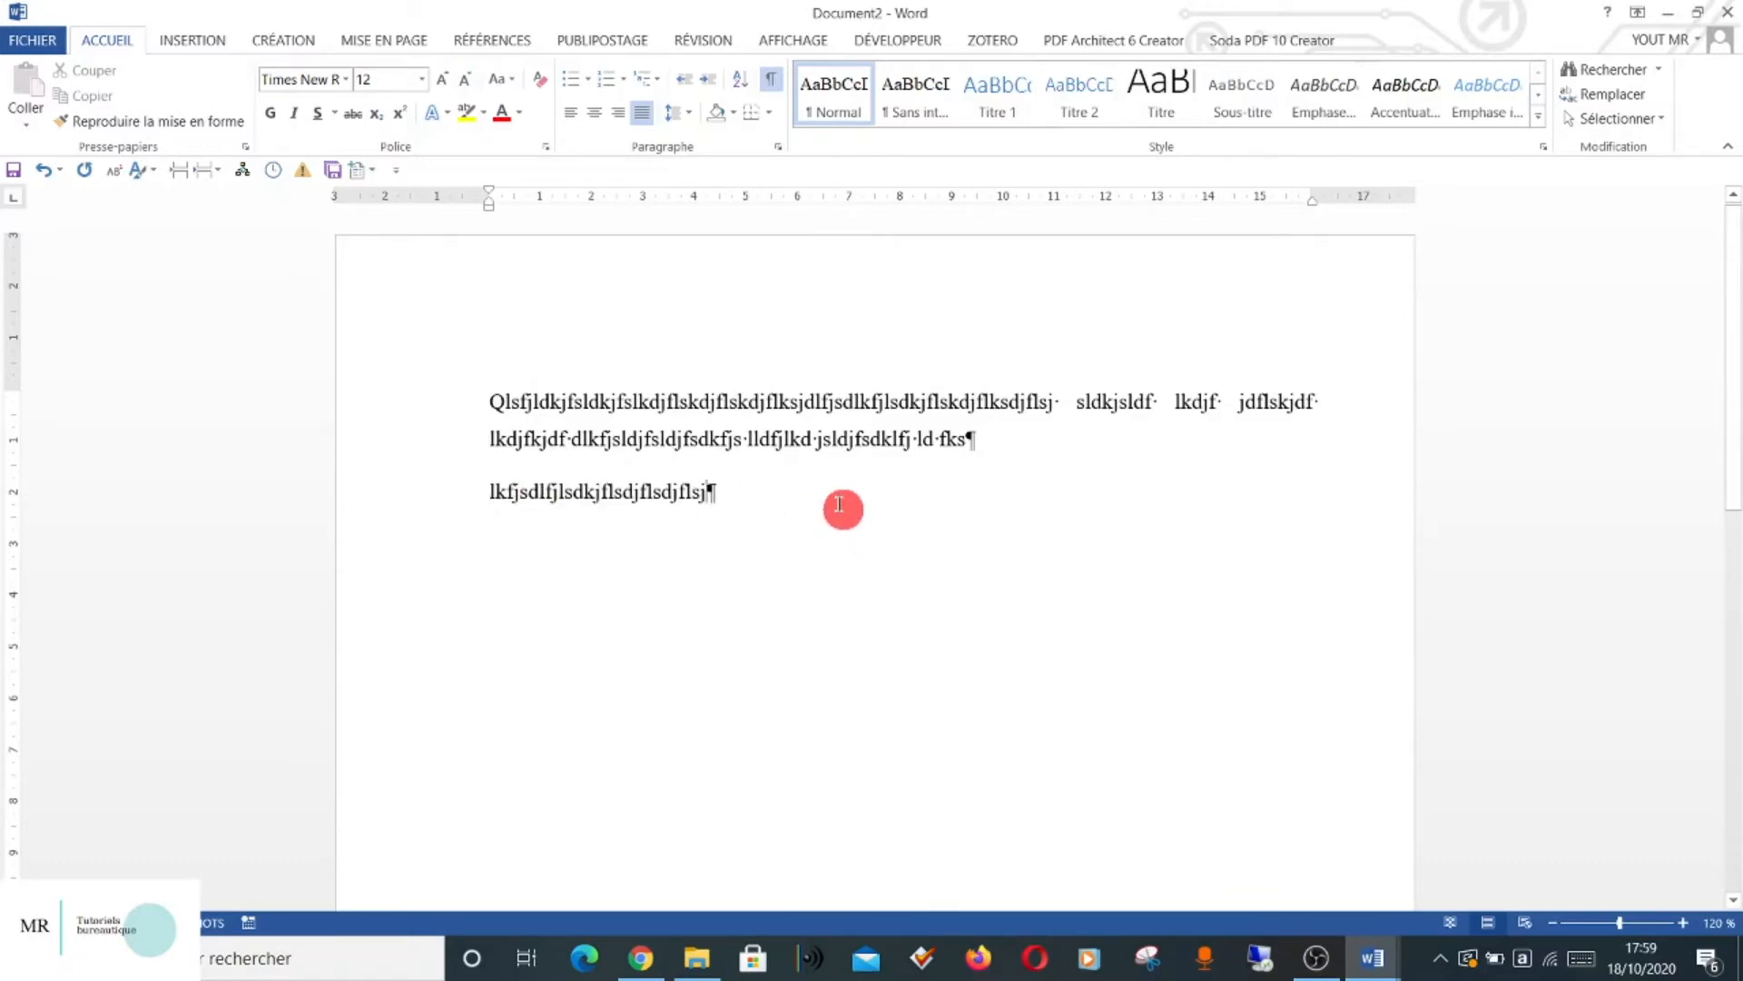
key(Return)
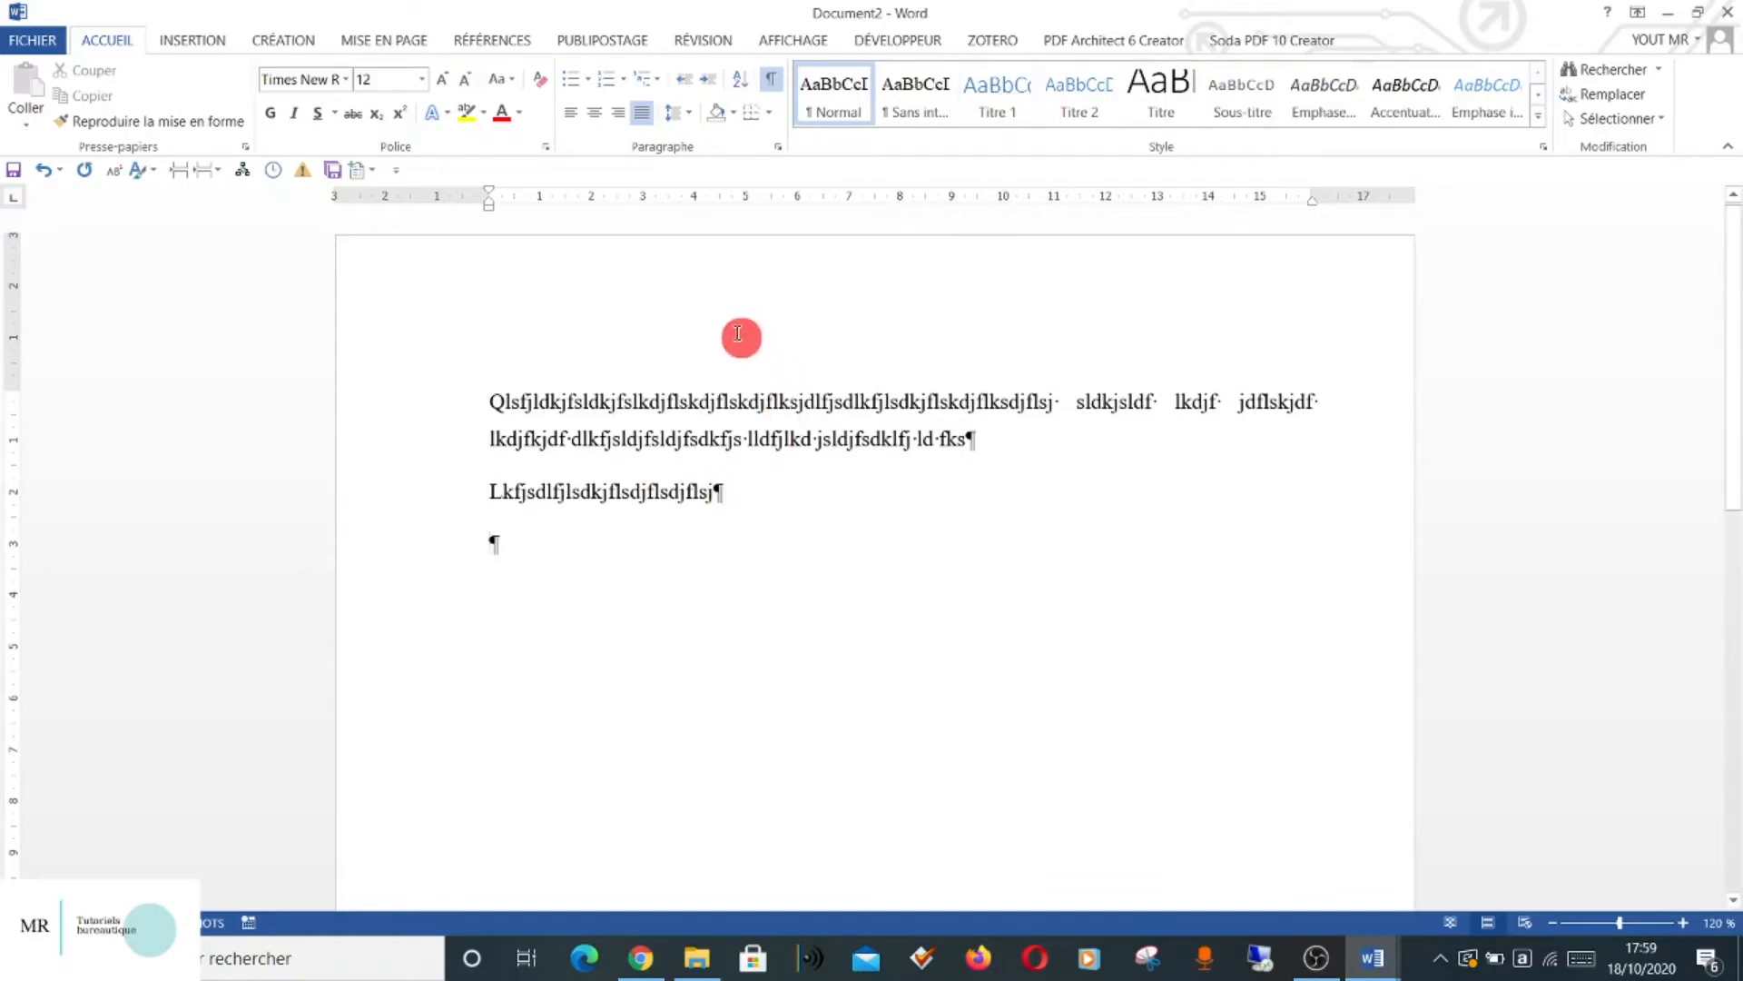
Apply the multilevel list with 1., 1.1., 1.1.1. numbering to the empty last paragraph.
click(657, 83)
mouse_move(805, 340)
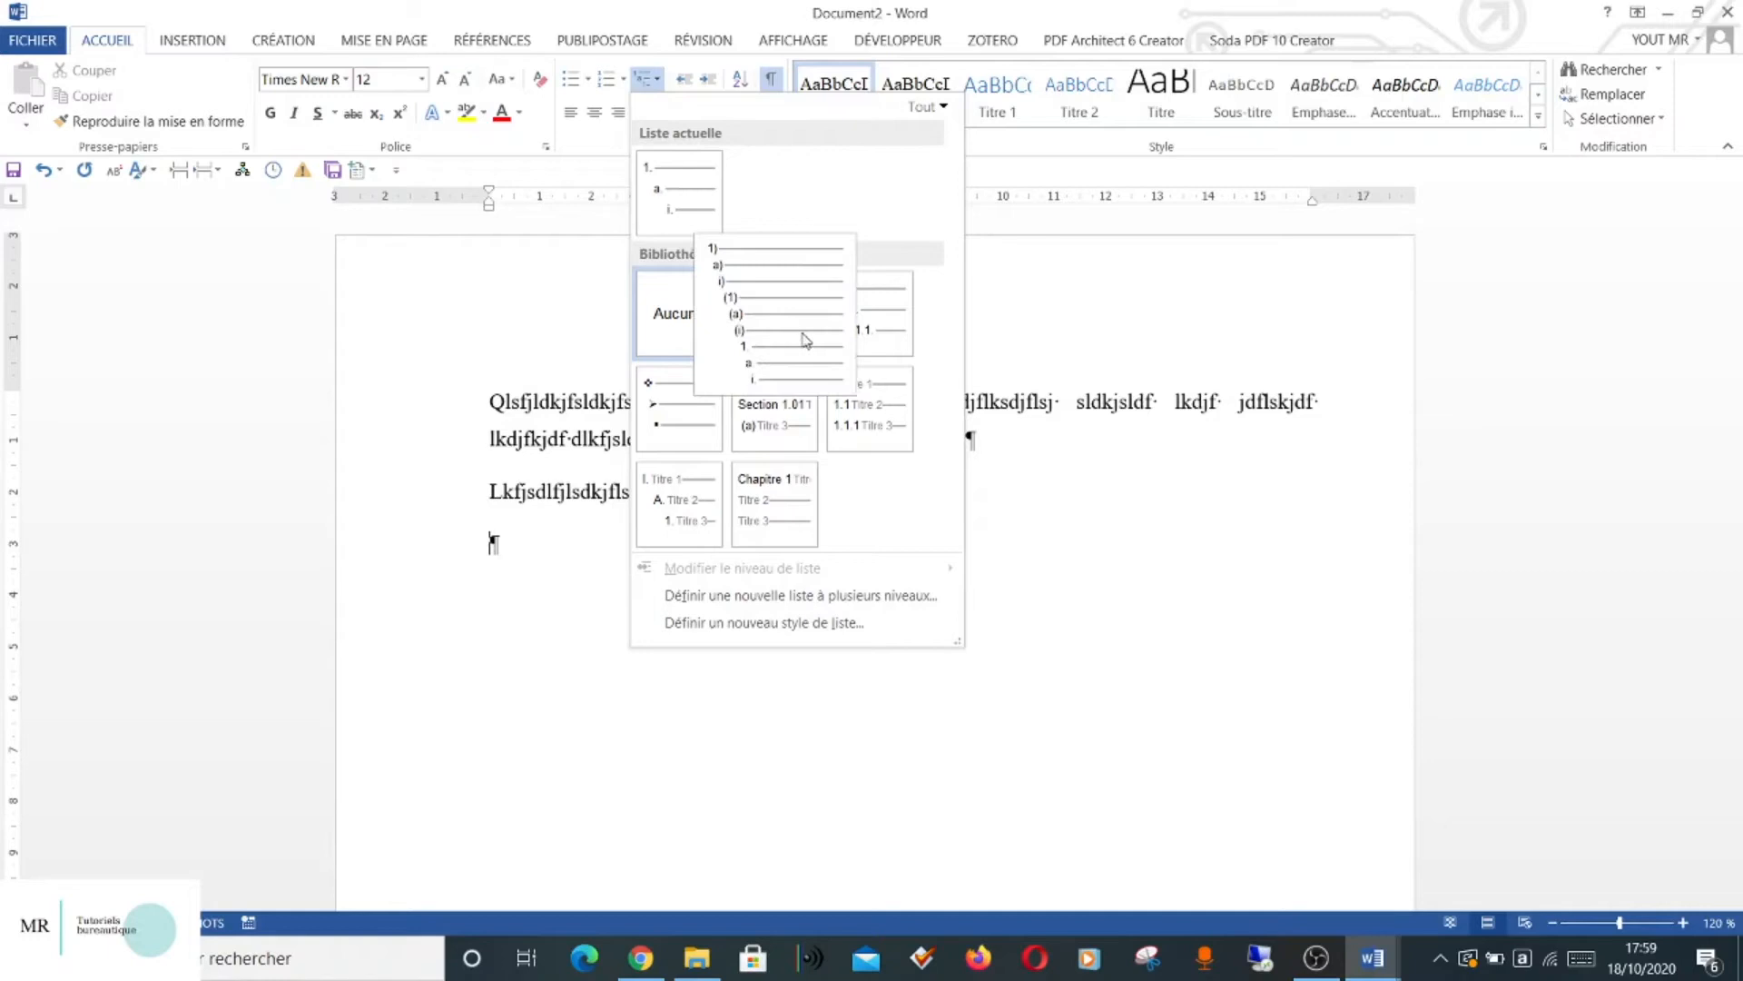
mouse_move(858, 330)
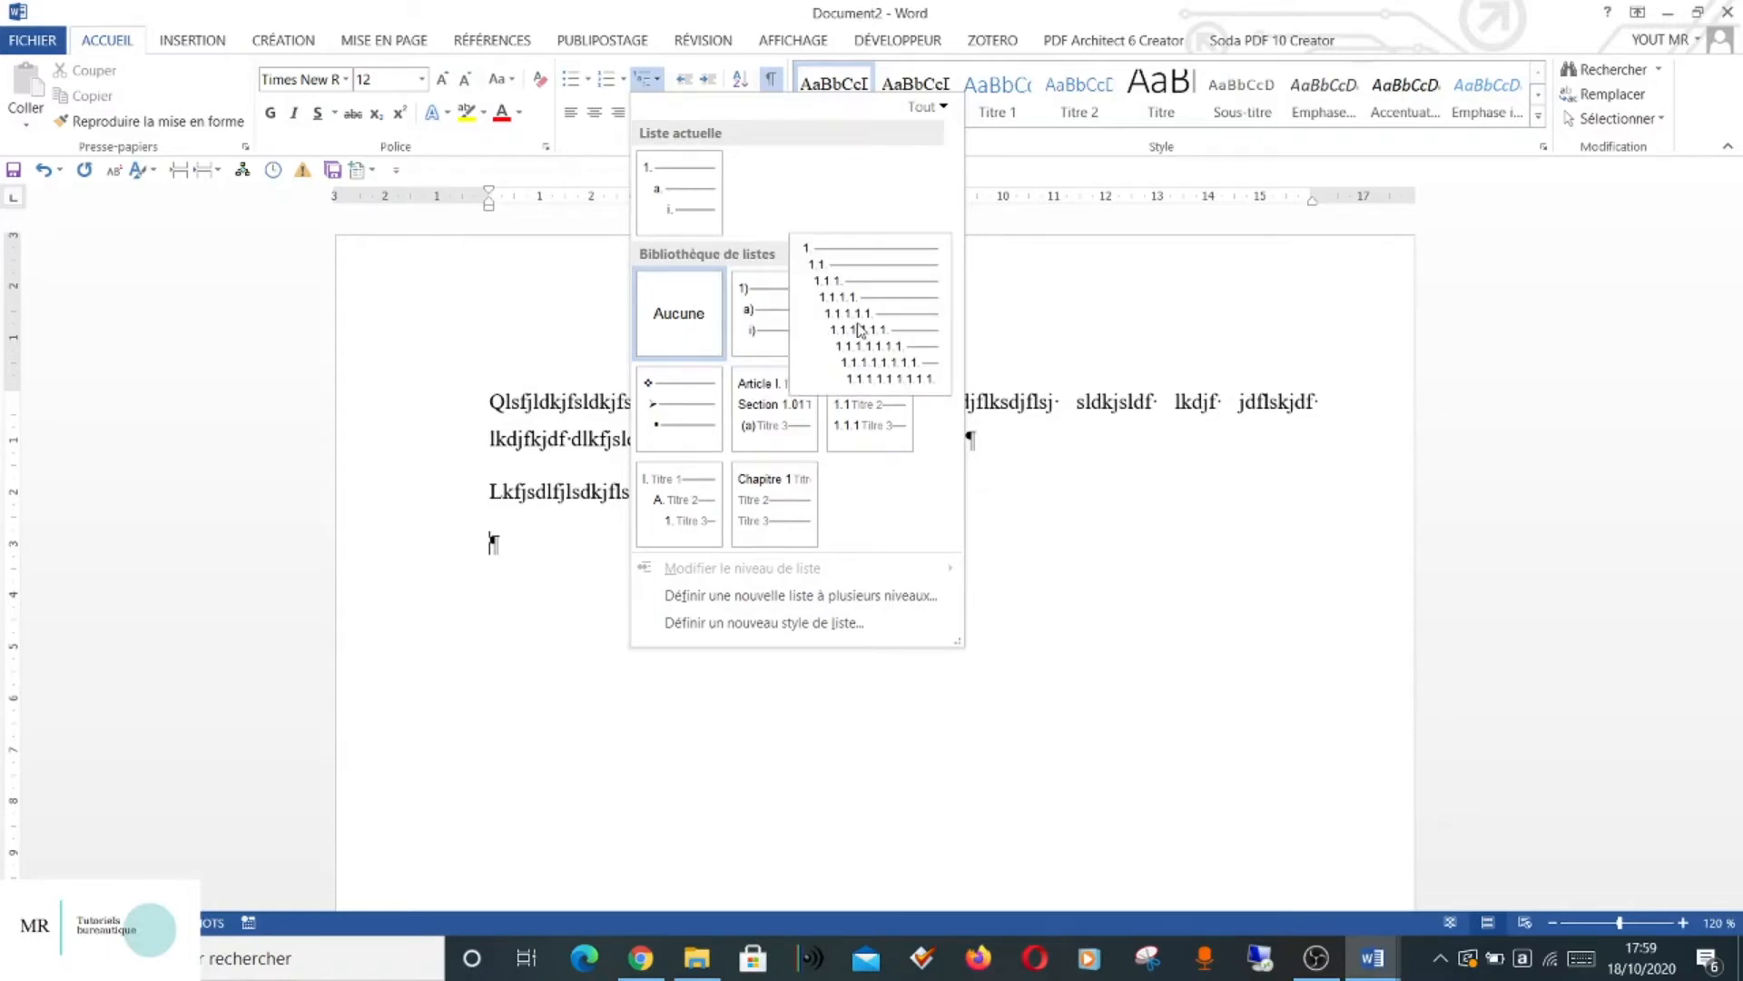
click(858, 330)
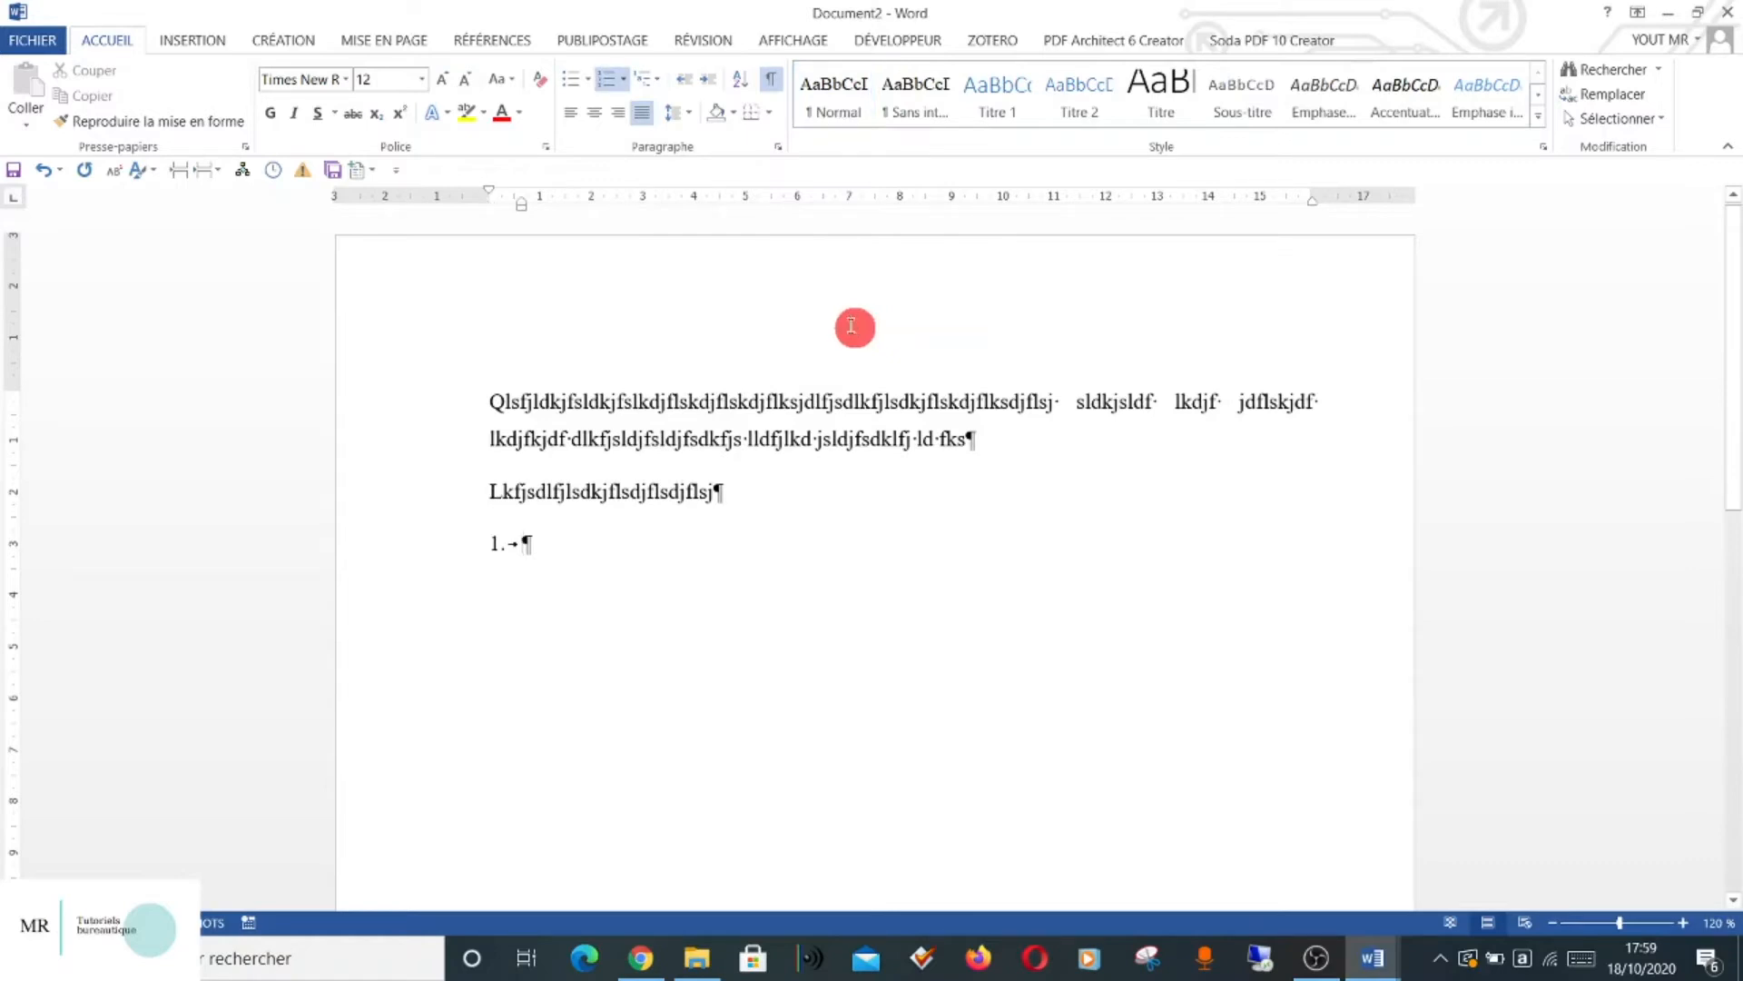
Fill the multilevel list with the sample items Kk, Ll, Jj and jj, each one level deeper than the previous.
text(kk)
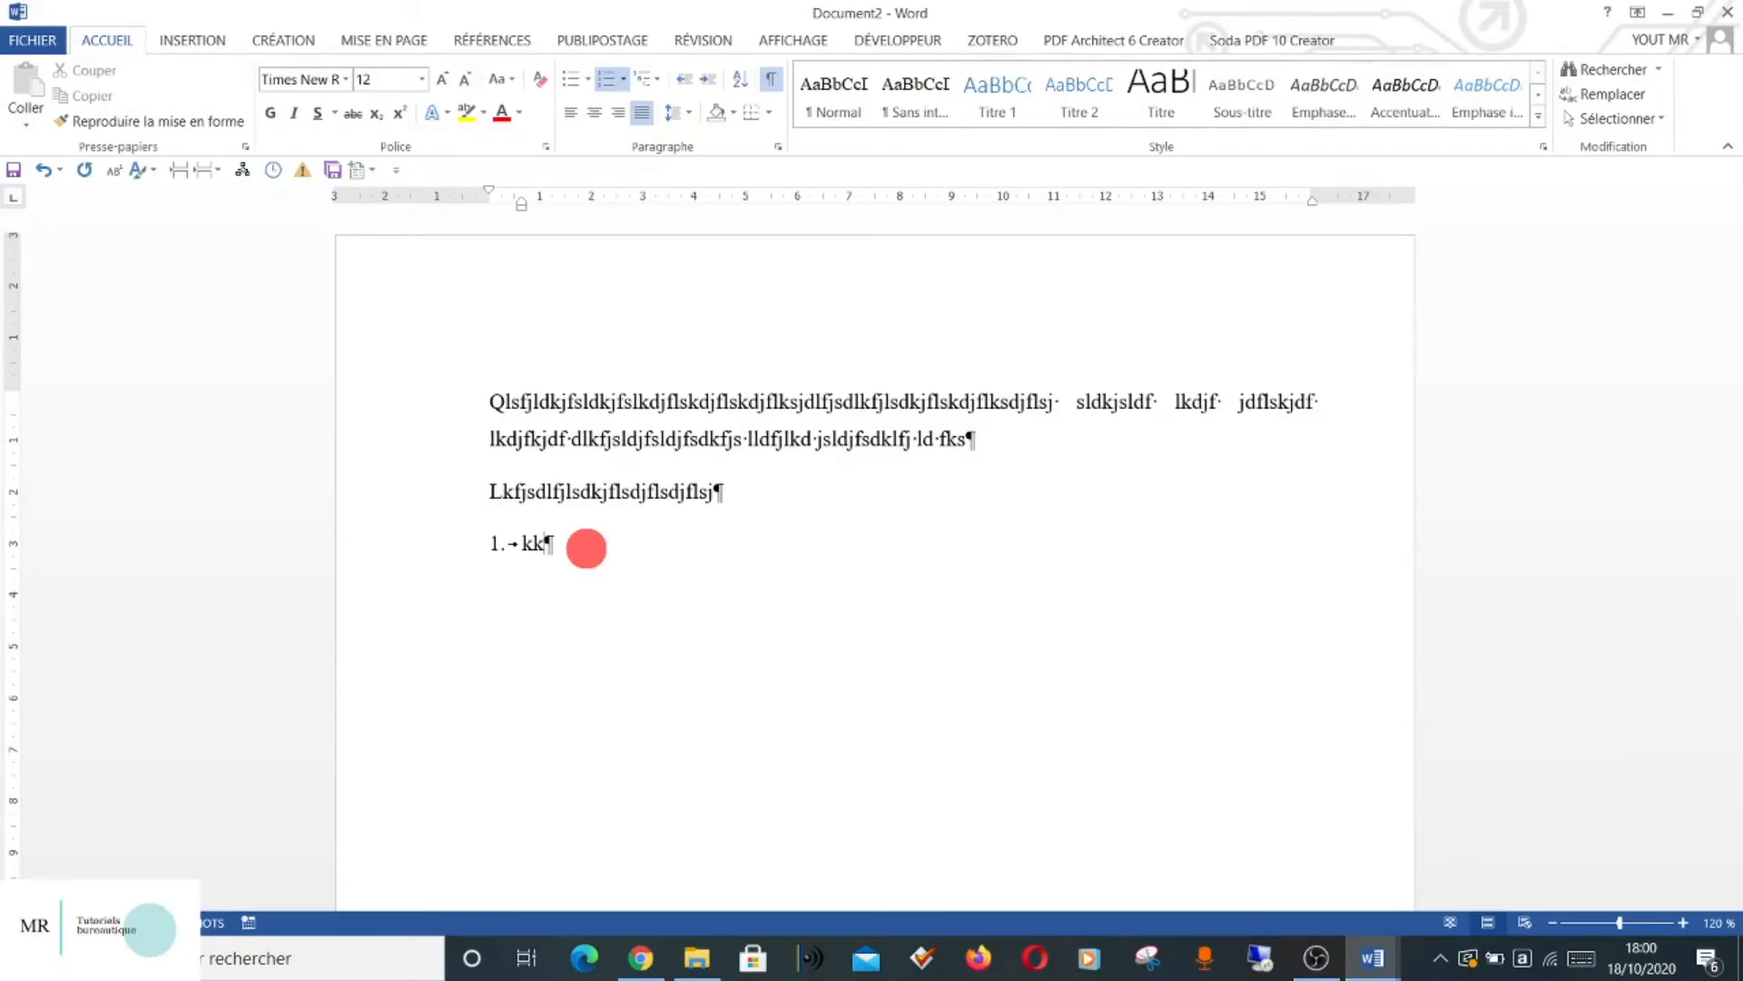
key(Return)
key(Tab)
text(Ll)
key(Return)
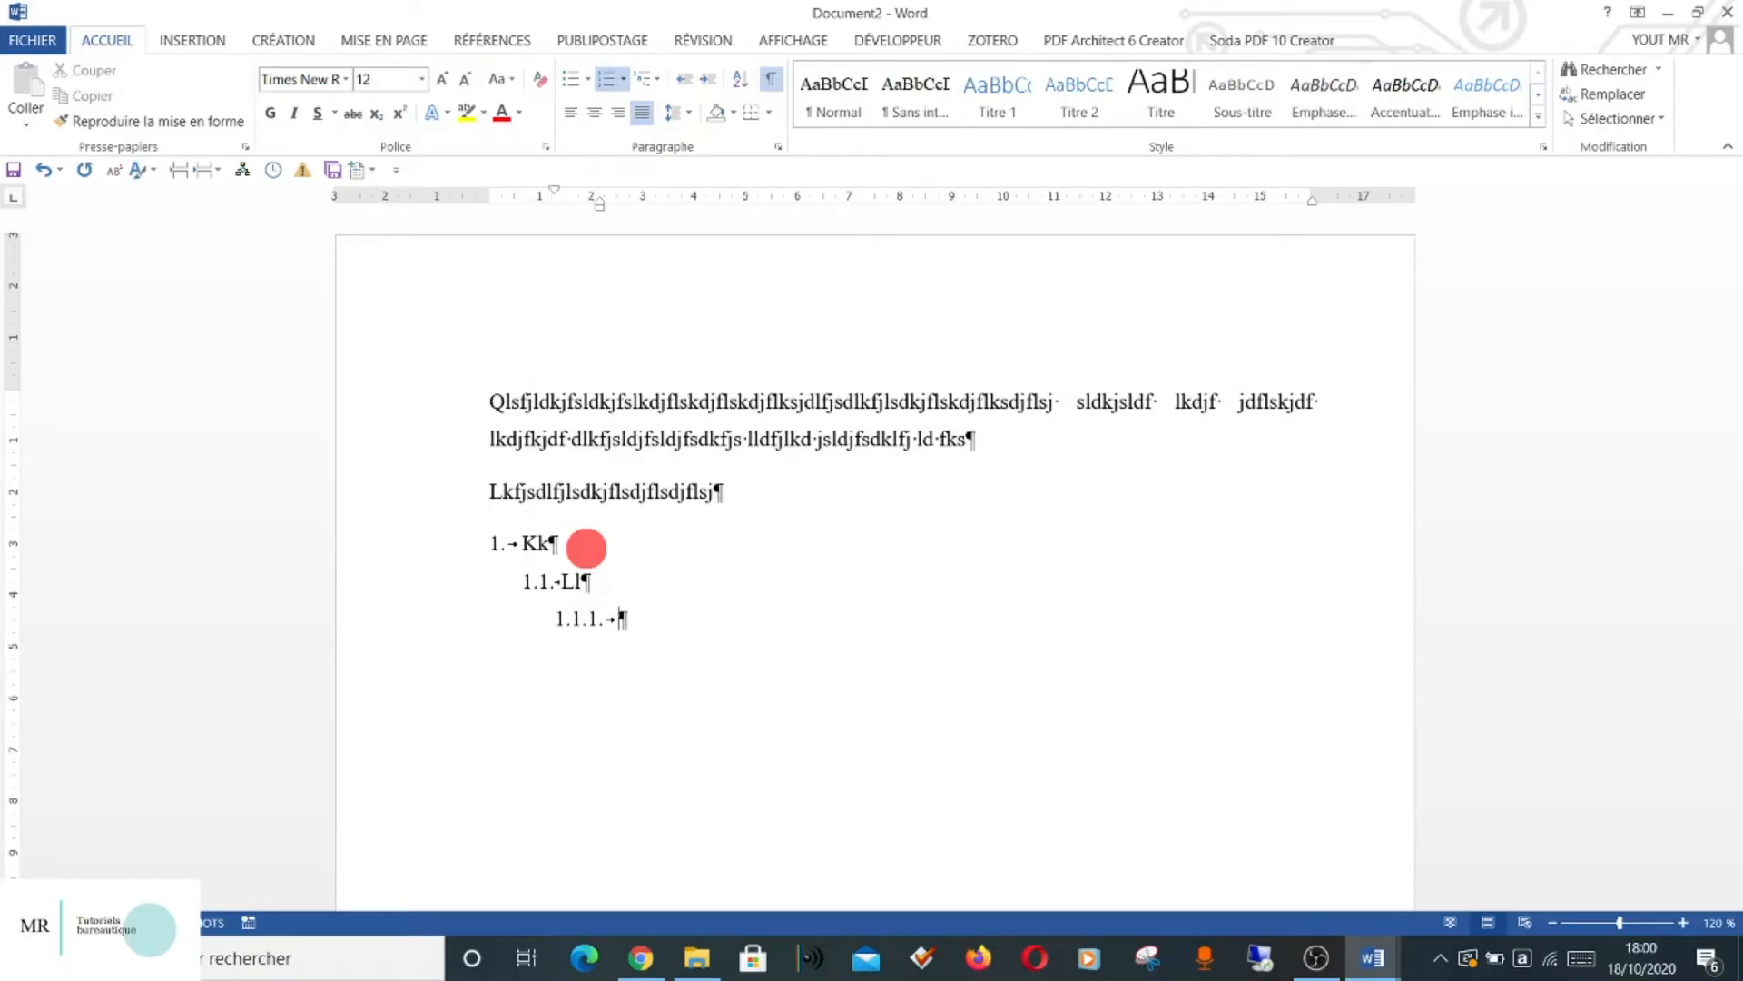
key(Return)
key(Tab)
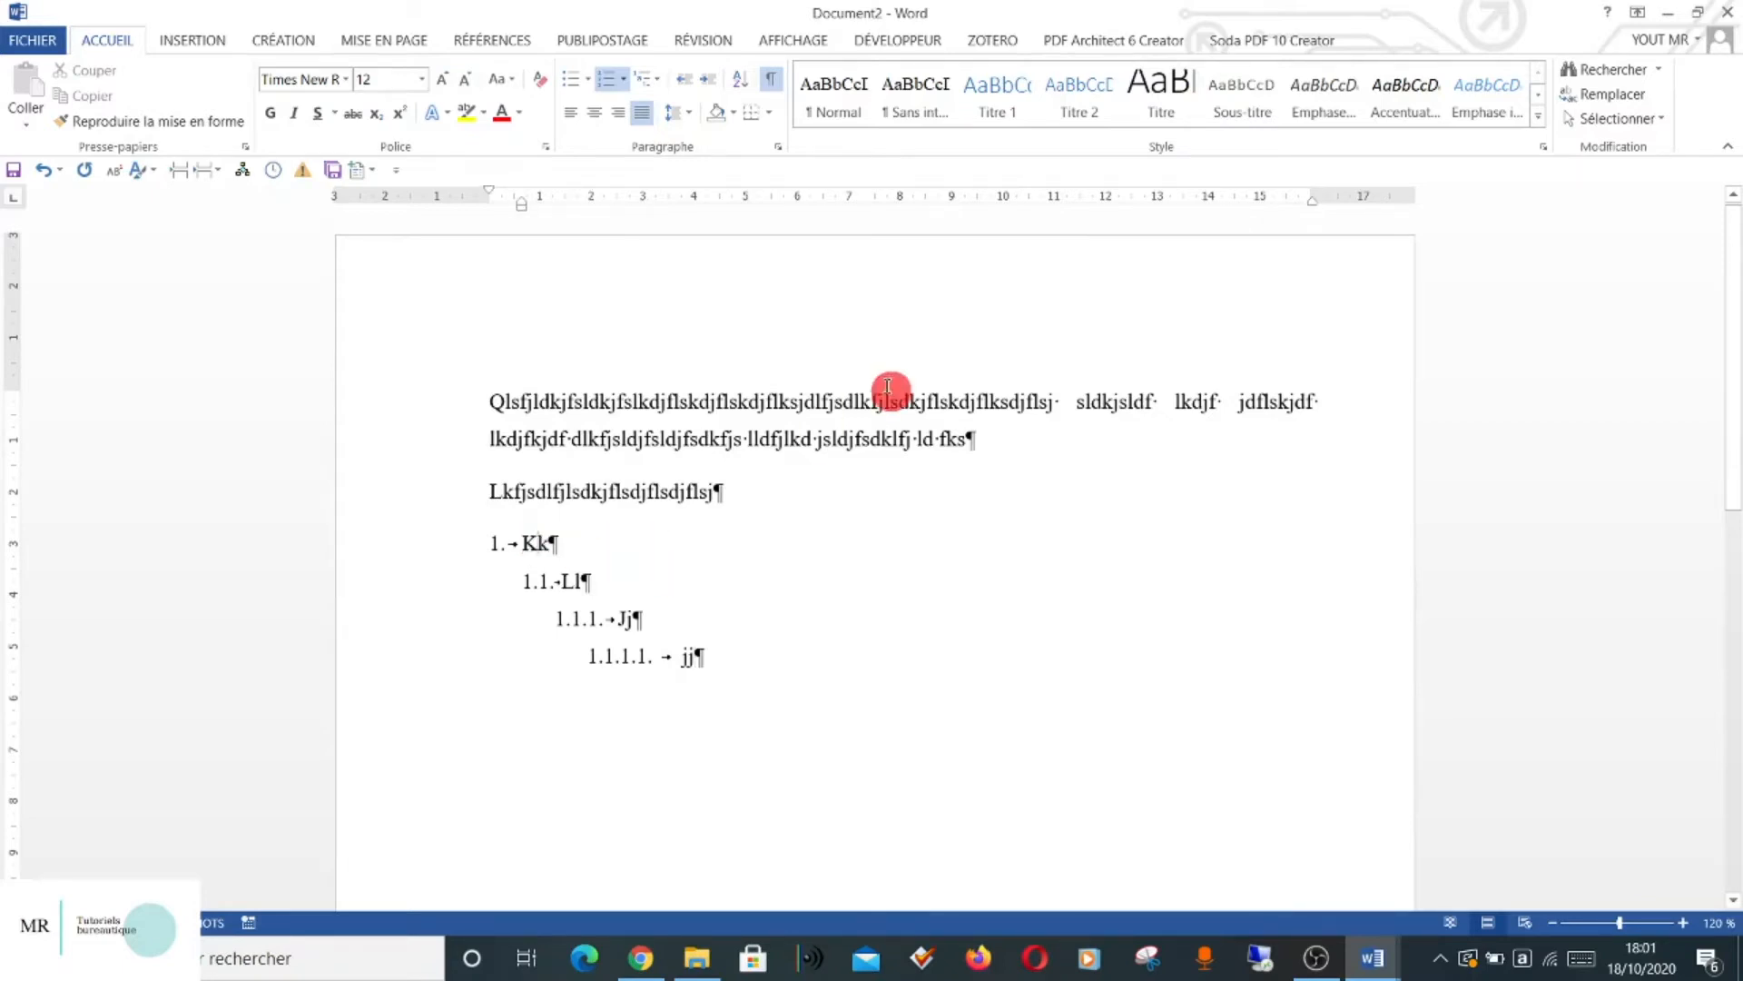
Update the Titre 1 style to match the first-level list item Kk.
click(1007, 125)
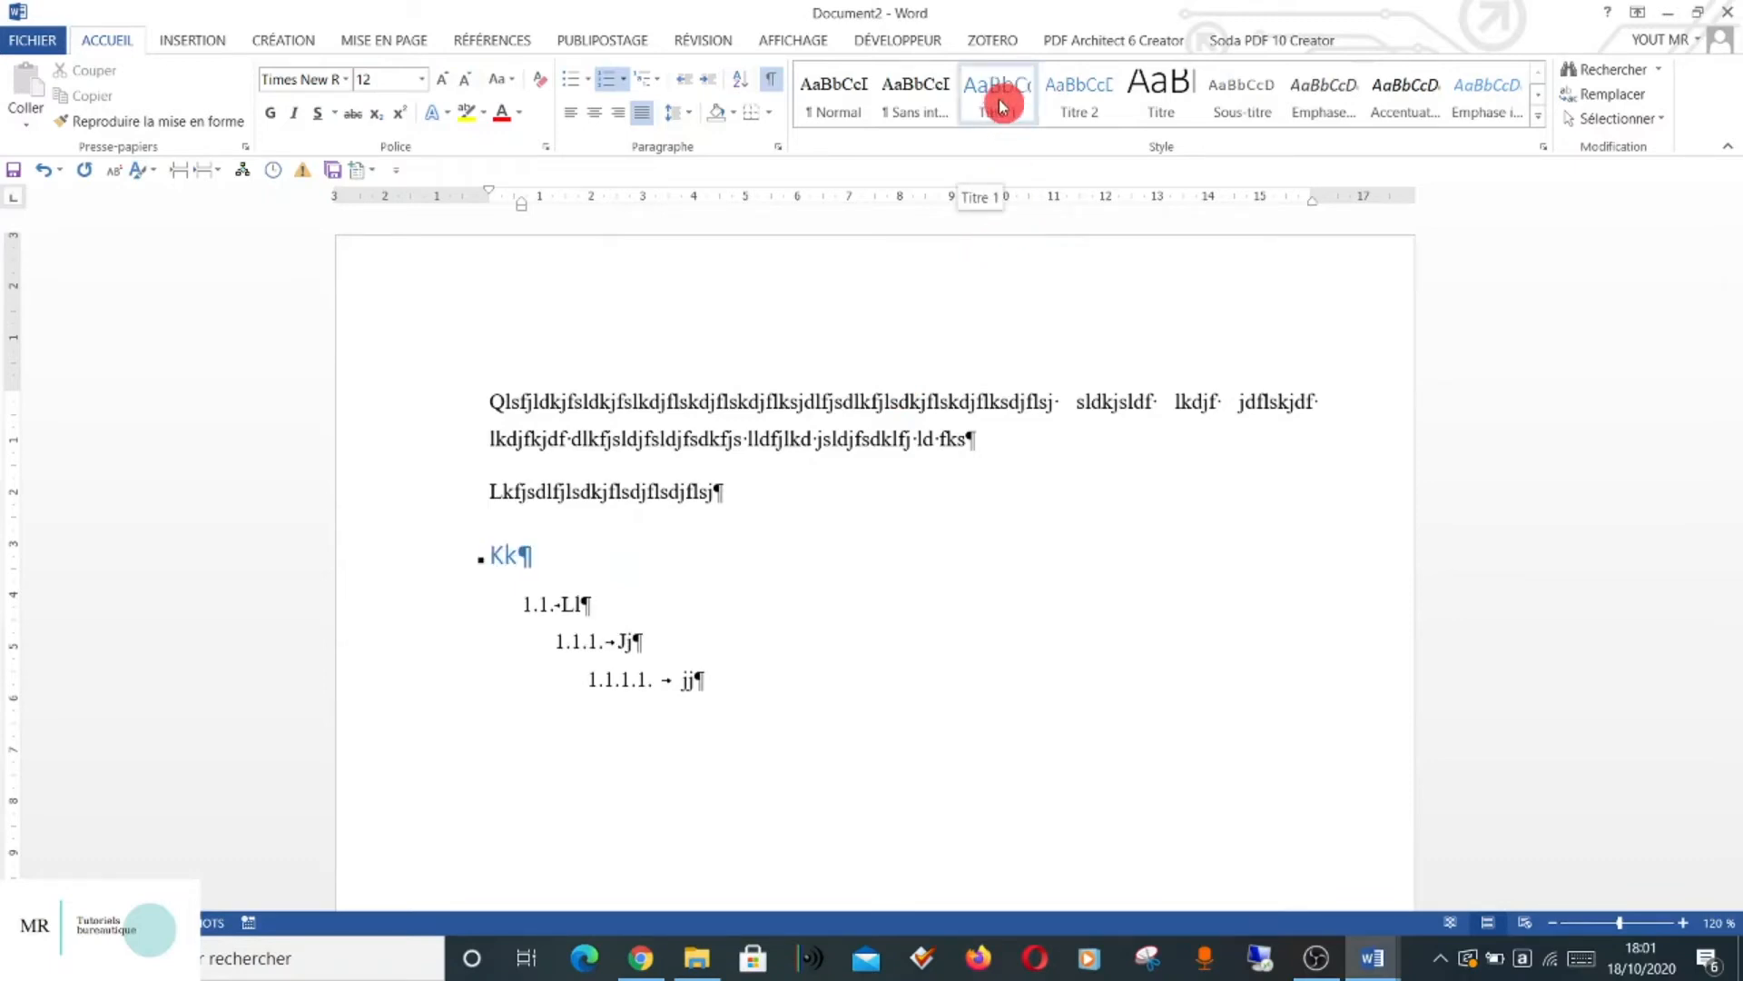
right_click(1001, 106)
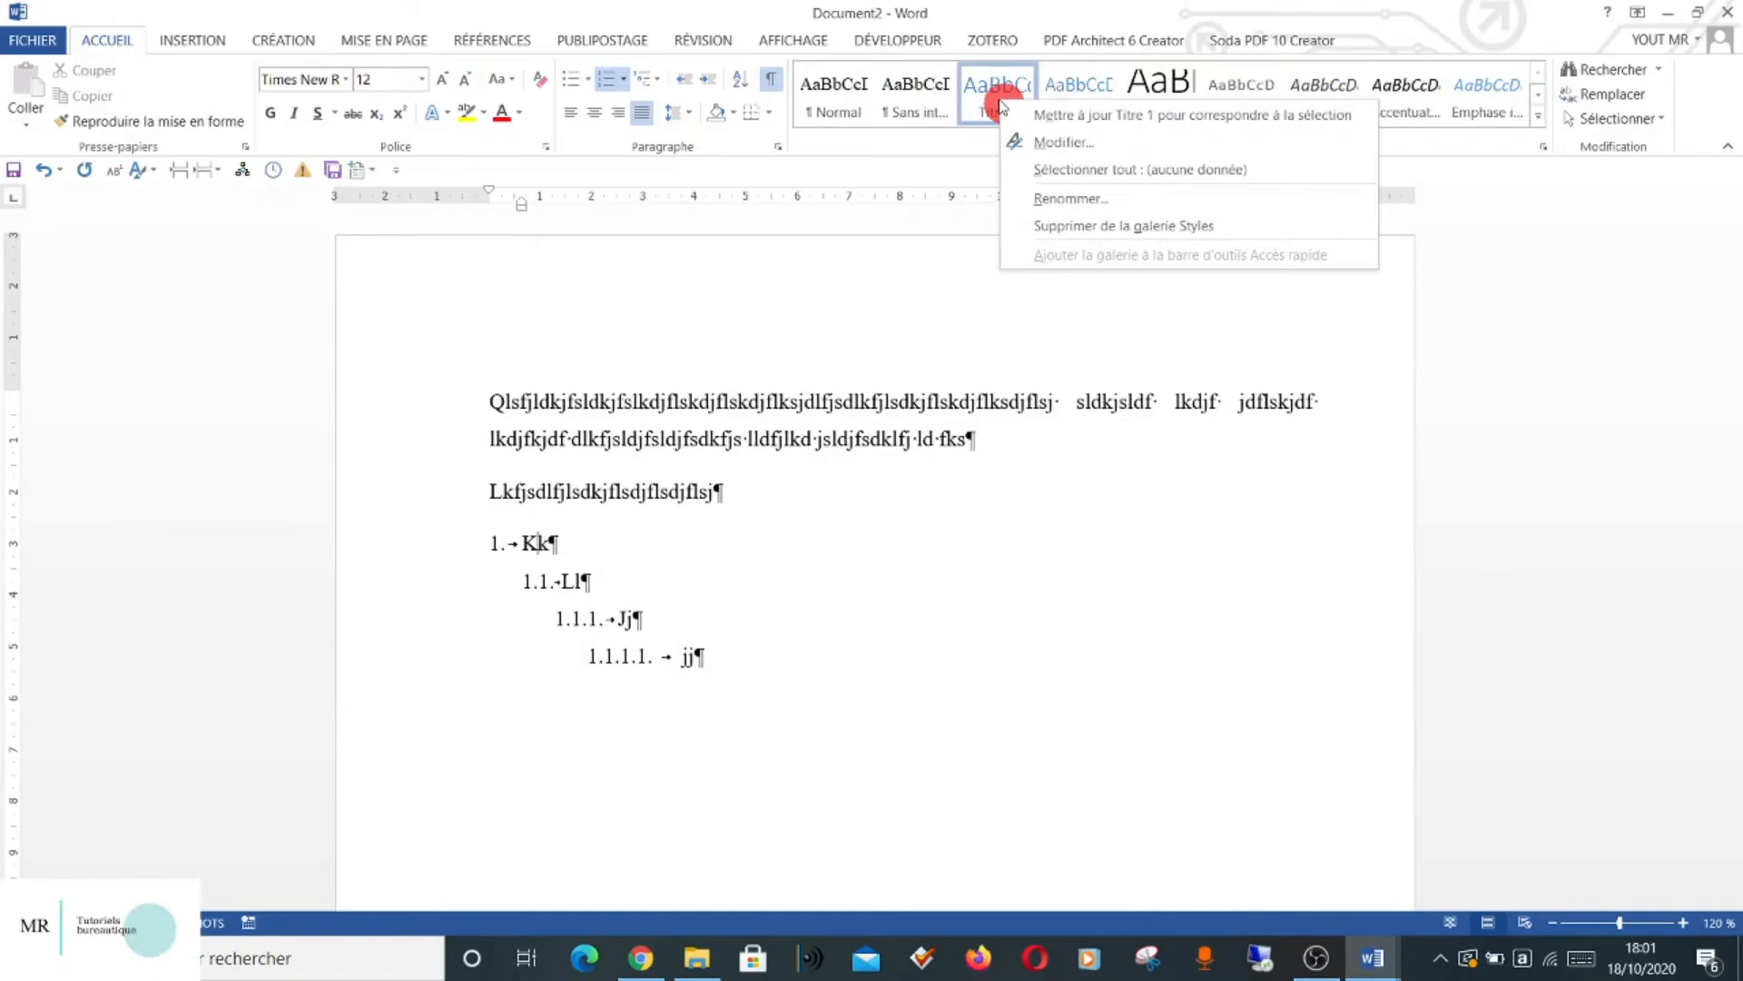
click(1049, 121)
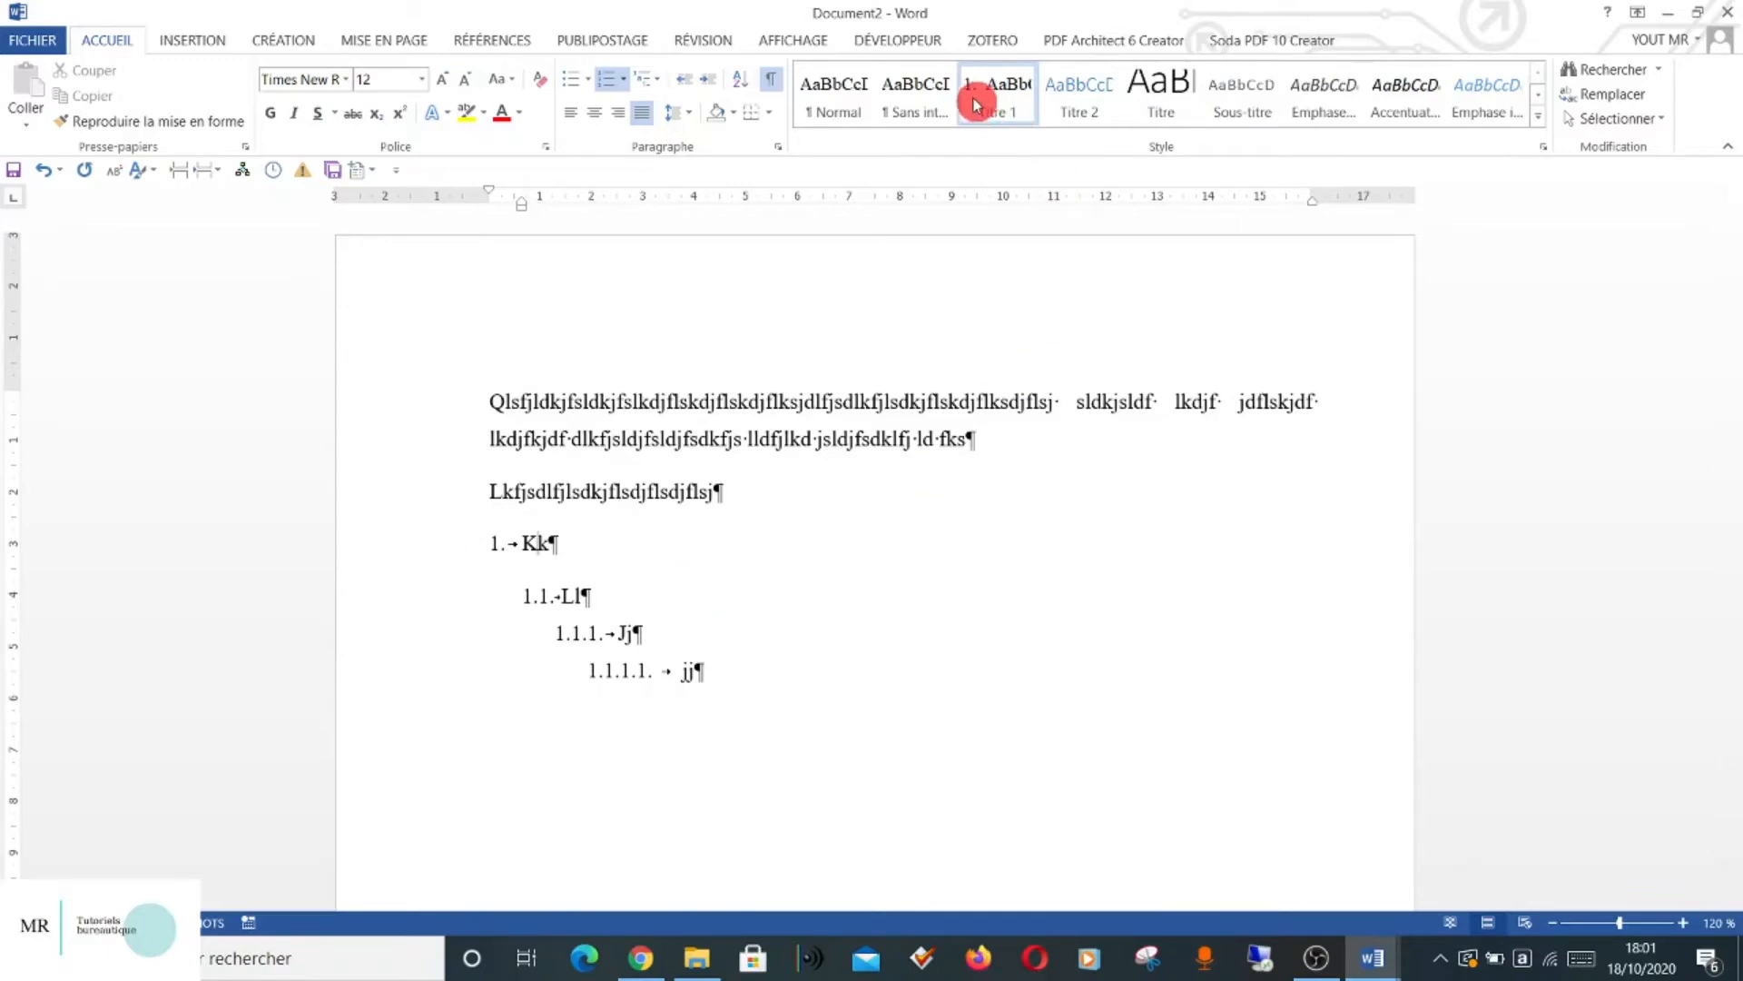
Update the Titre 2 style to match the second-level list item Ll.
click(573, 589)
click(1081, 109)
right_click(1080, 109)
click(1112, 118)
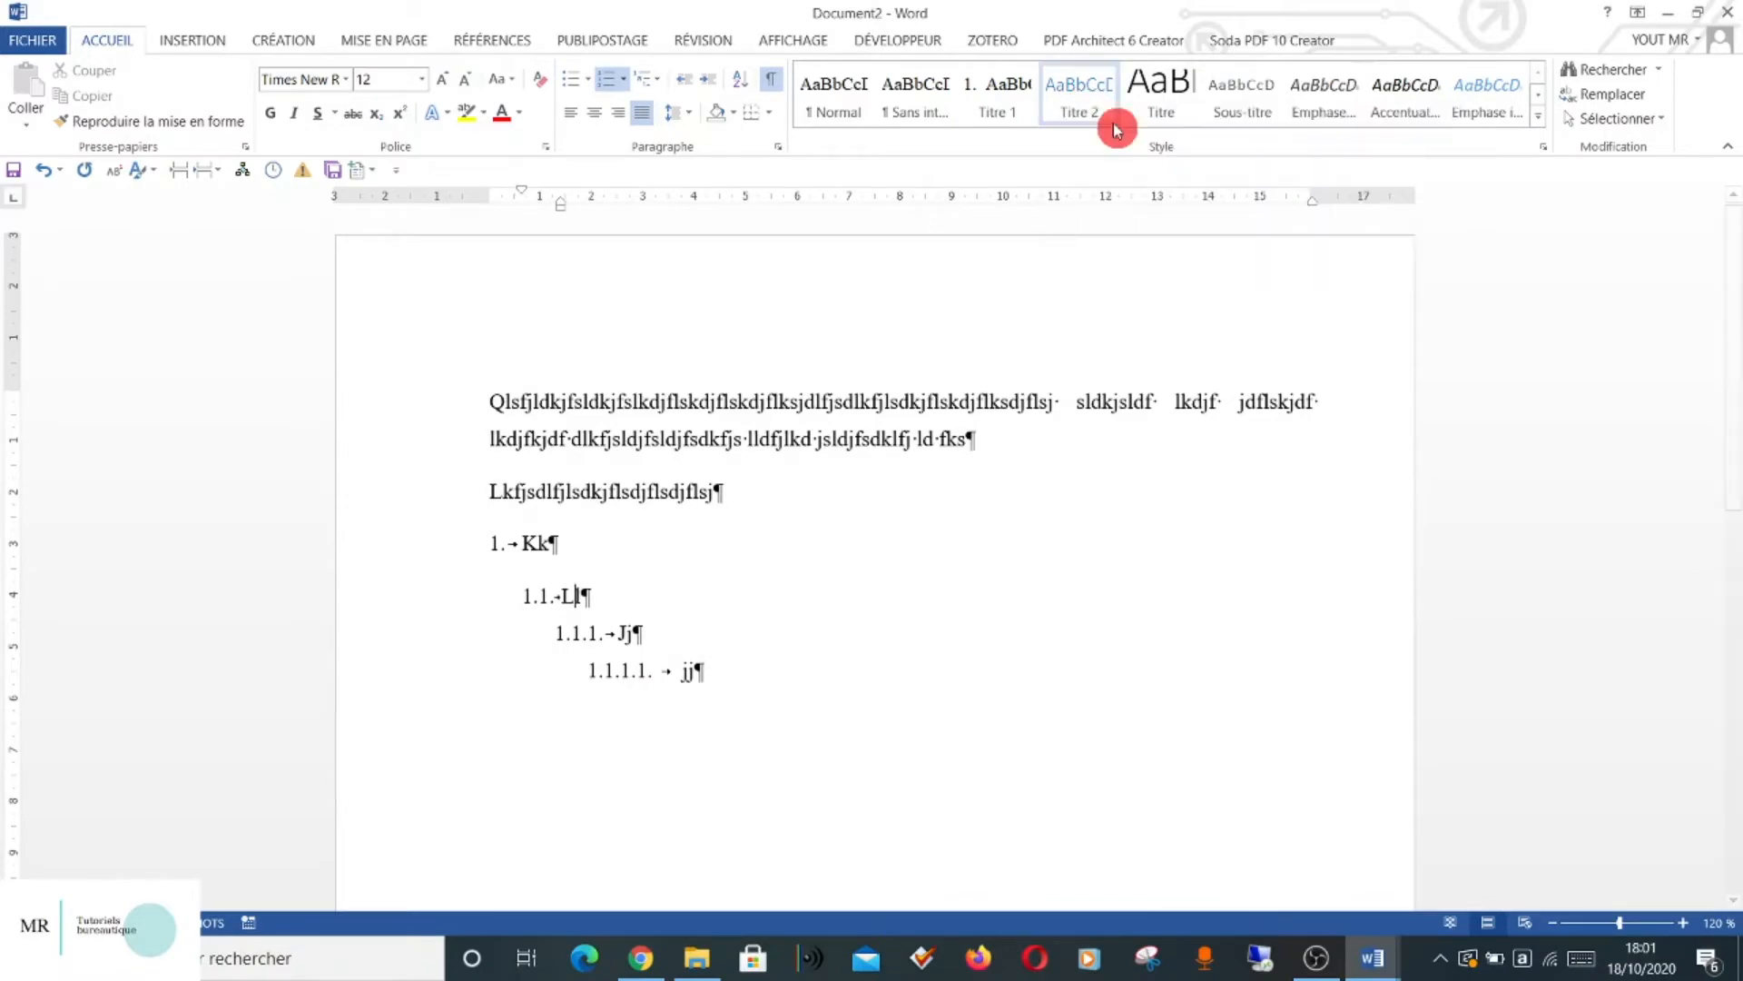
Update the Titre 3 style to match the third-level list item Jj.
click(621, 643)
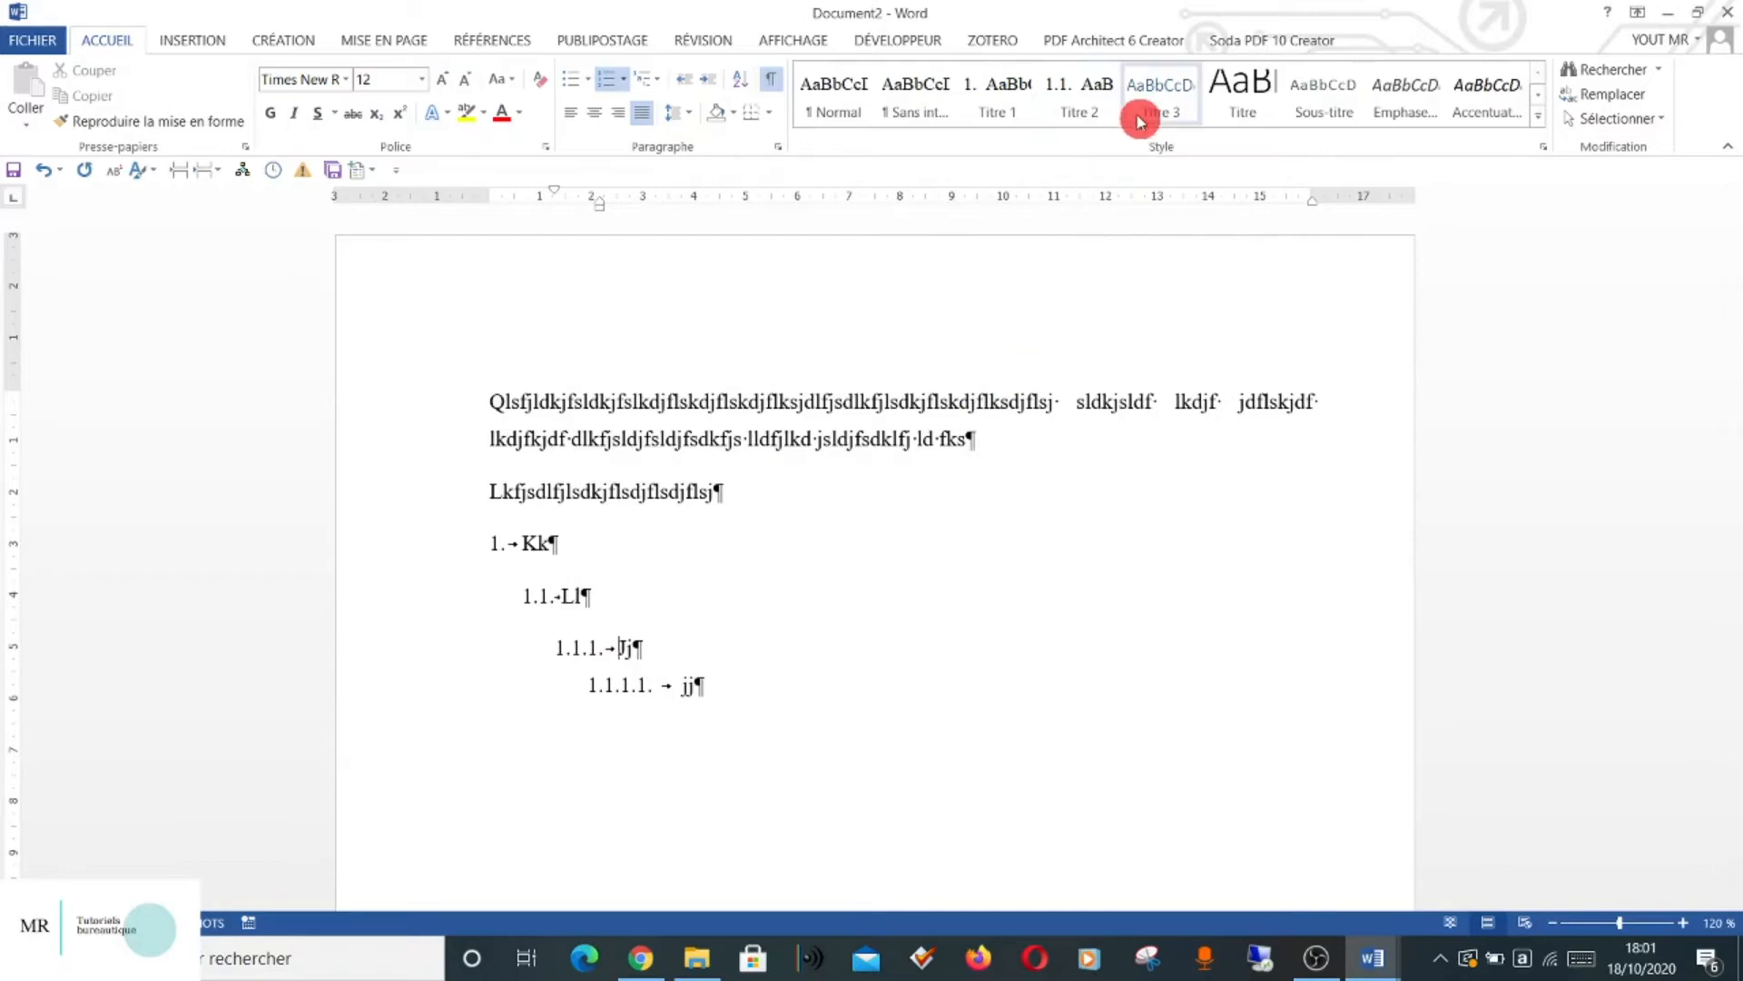
click(1162, 100)
right_click(1165, 107)
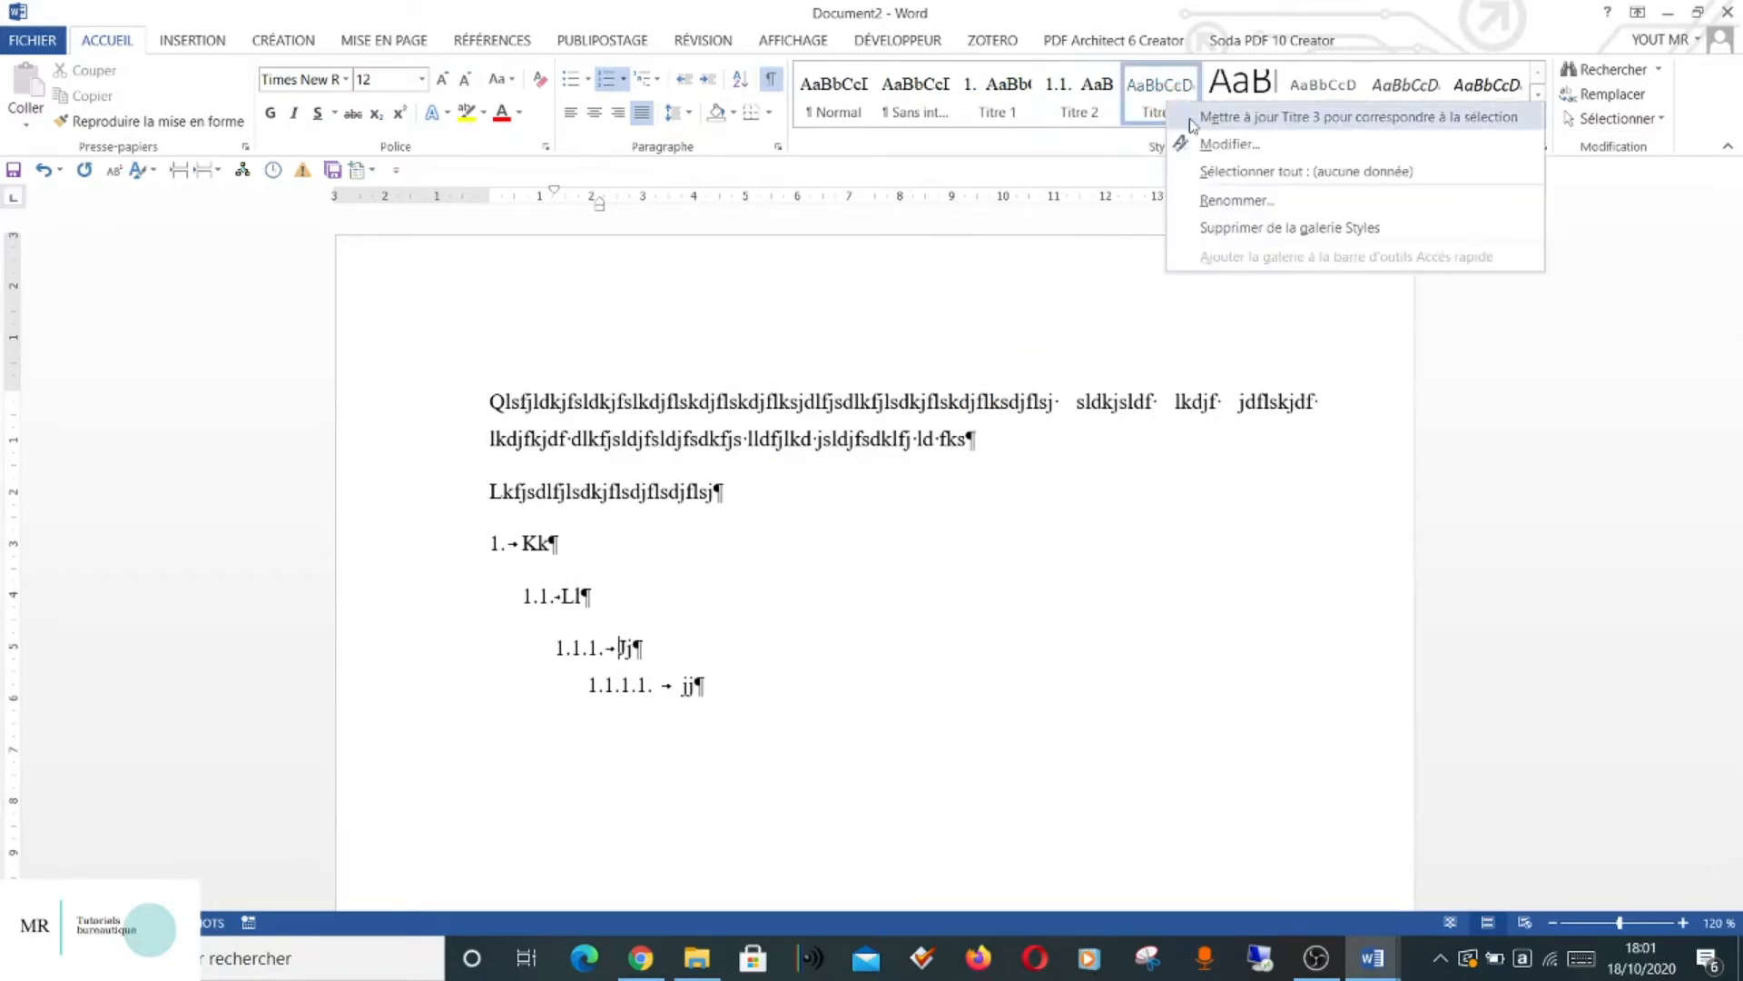
click(1195, 128)
Update the Titre 4 style to match the fourth-level list item jj.
click(676, 703)
click(1250, 92)
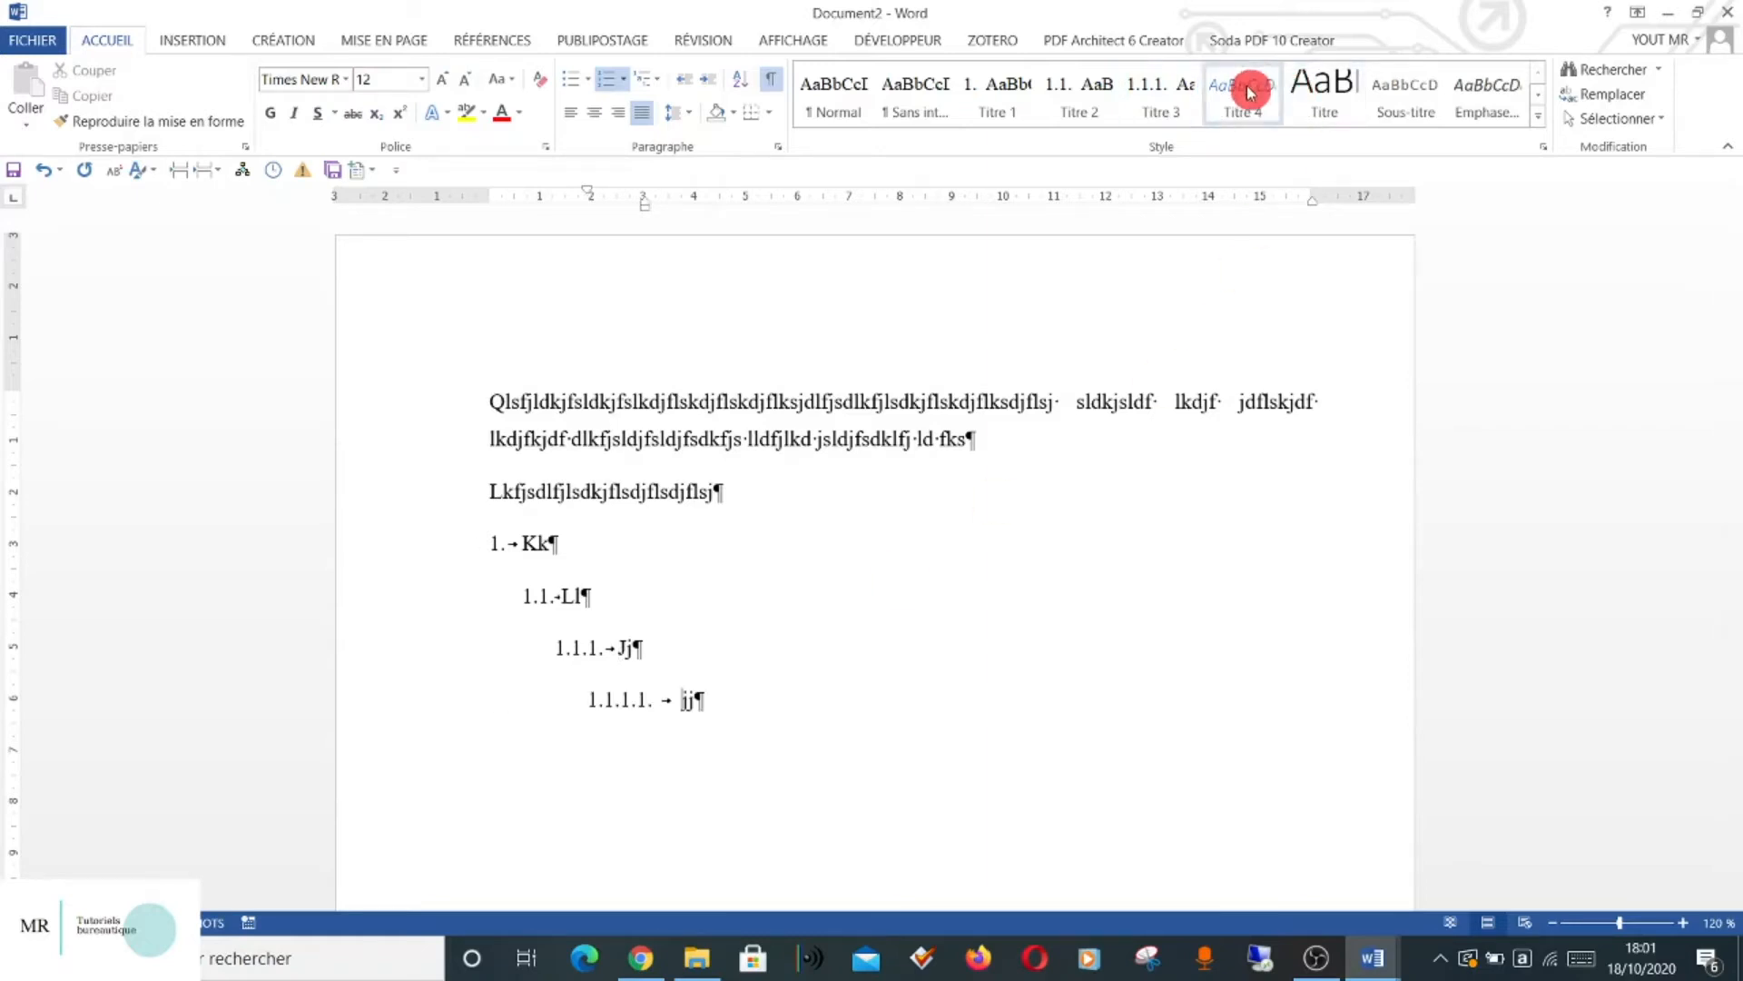
right_click(1250, 91)
click(1279, 100)
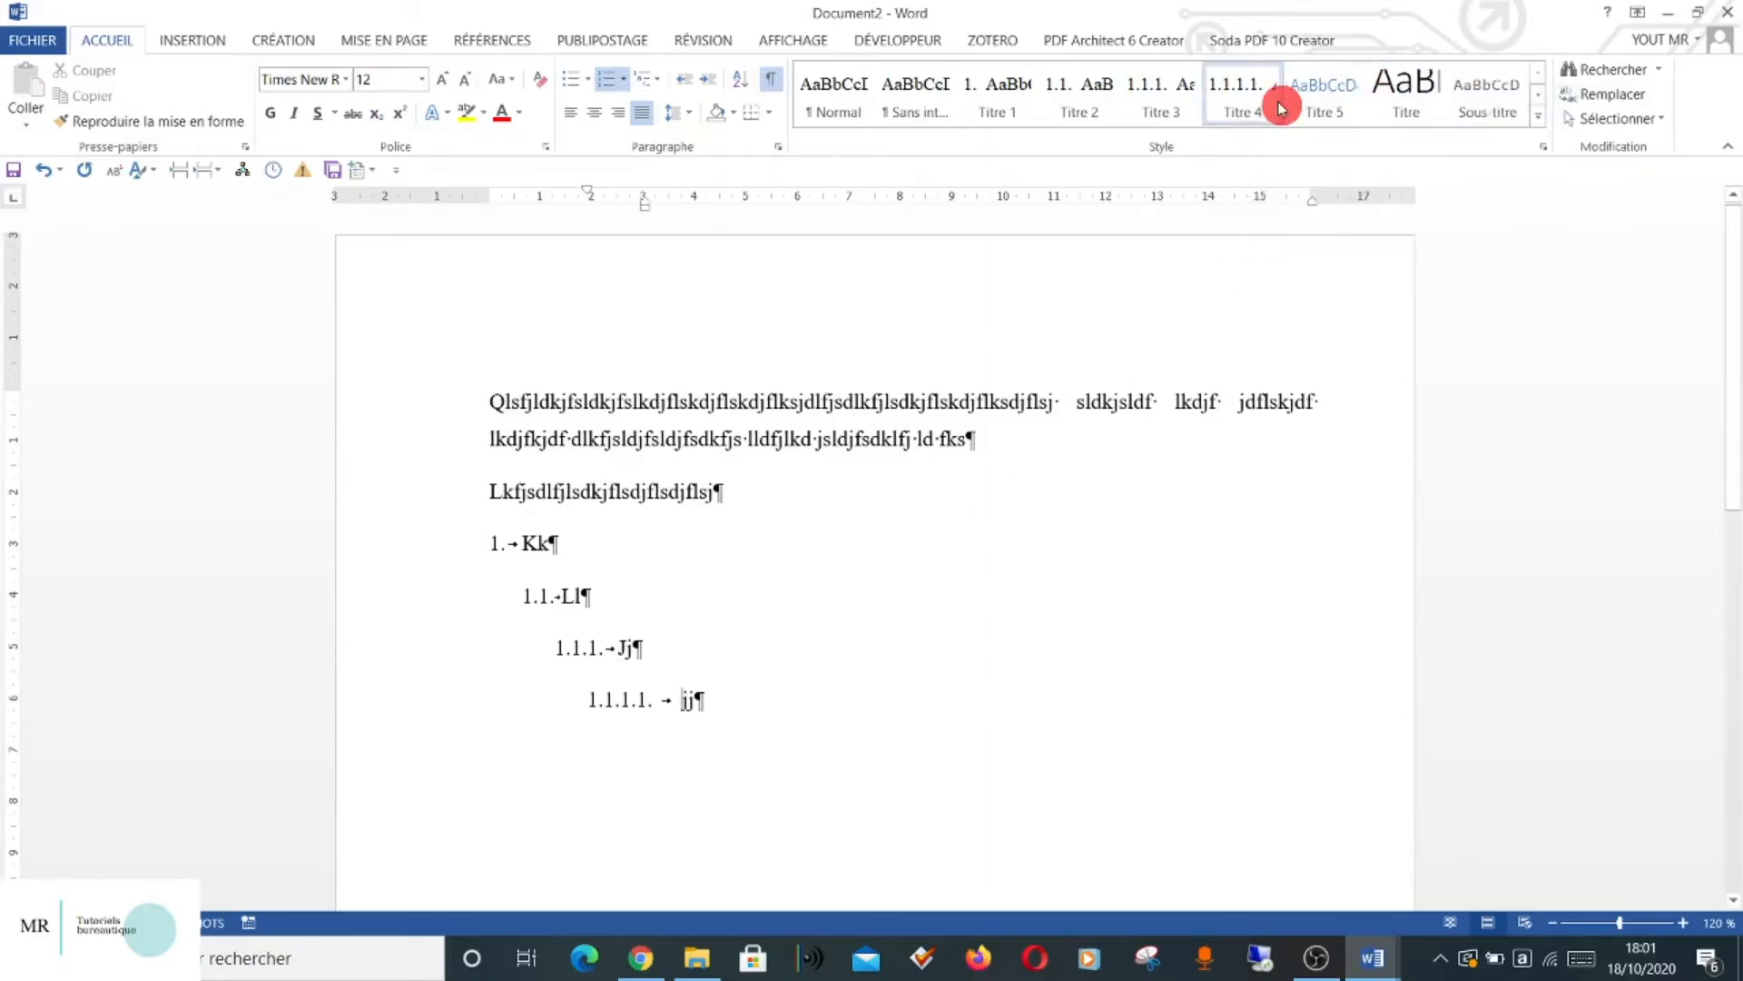
Modify the Titre 1 style to use font size 16.
click(517, 537)
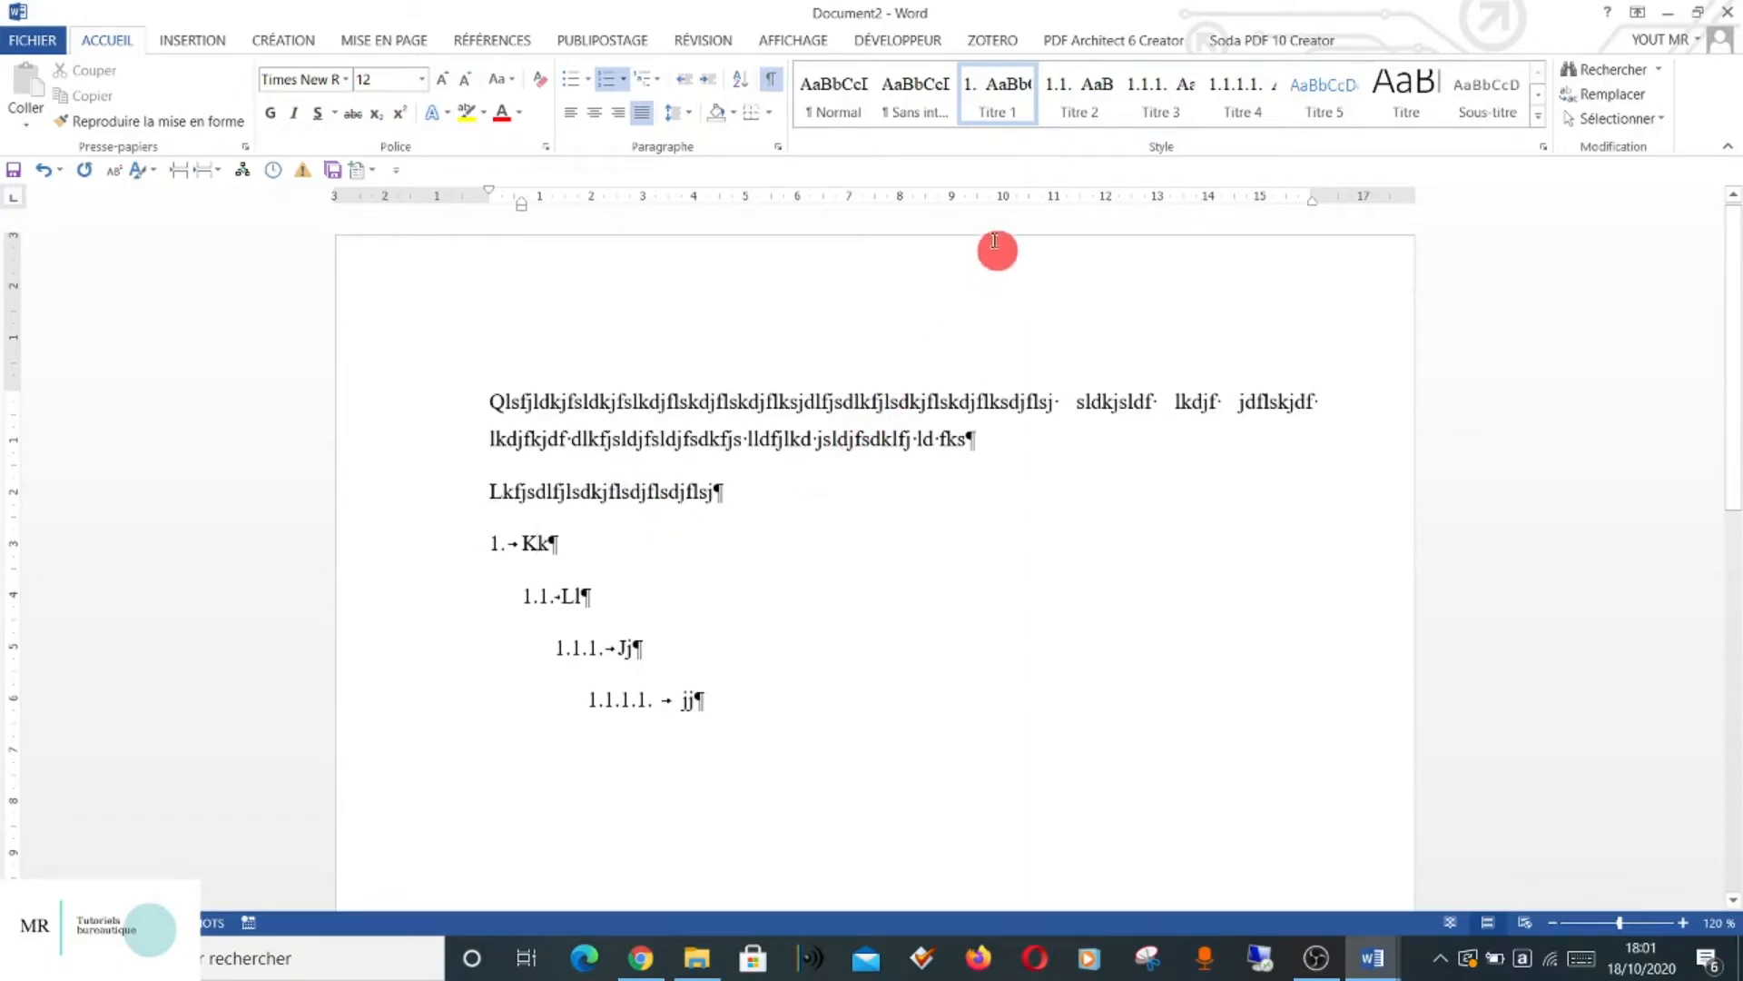
right_click(1012, 115)
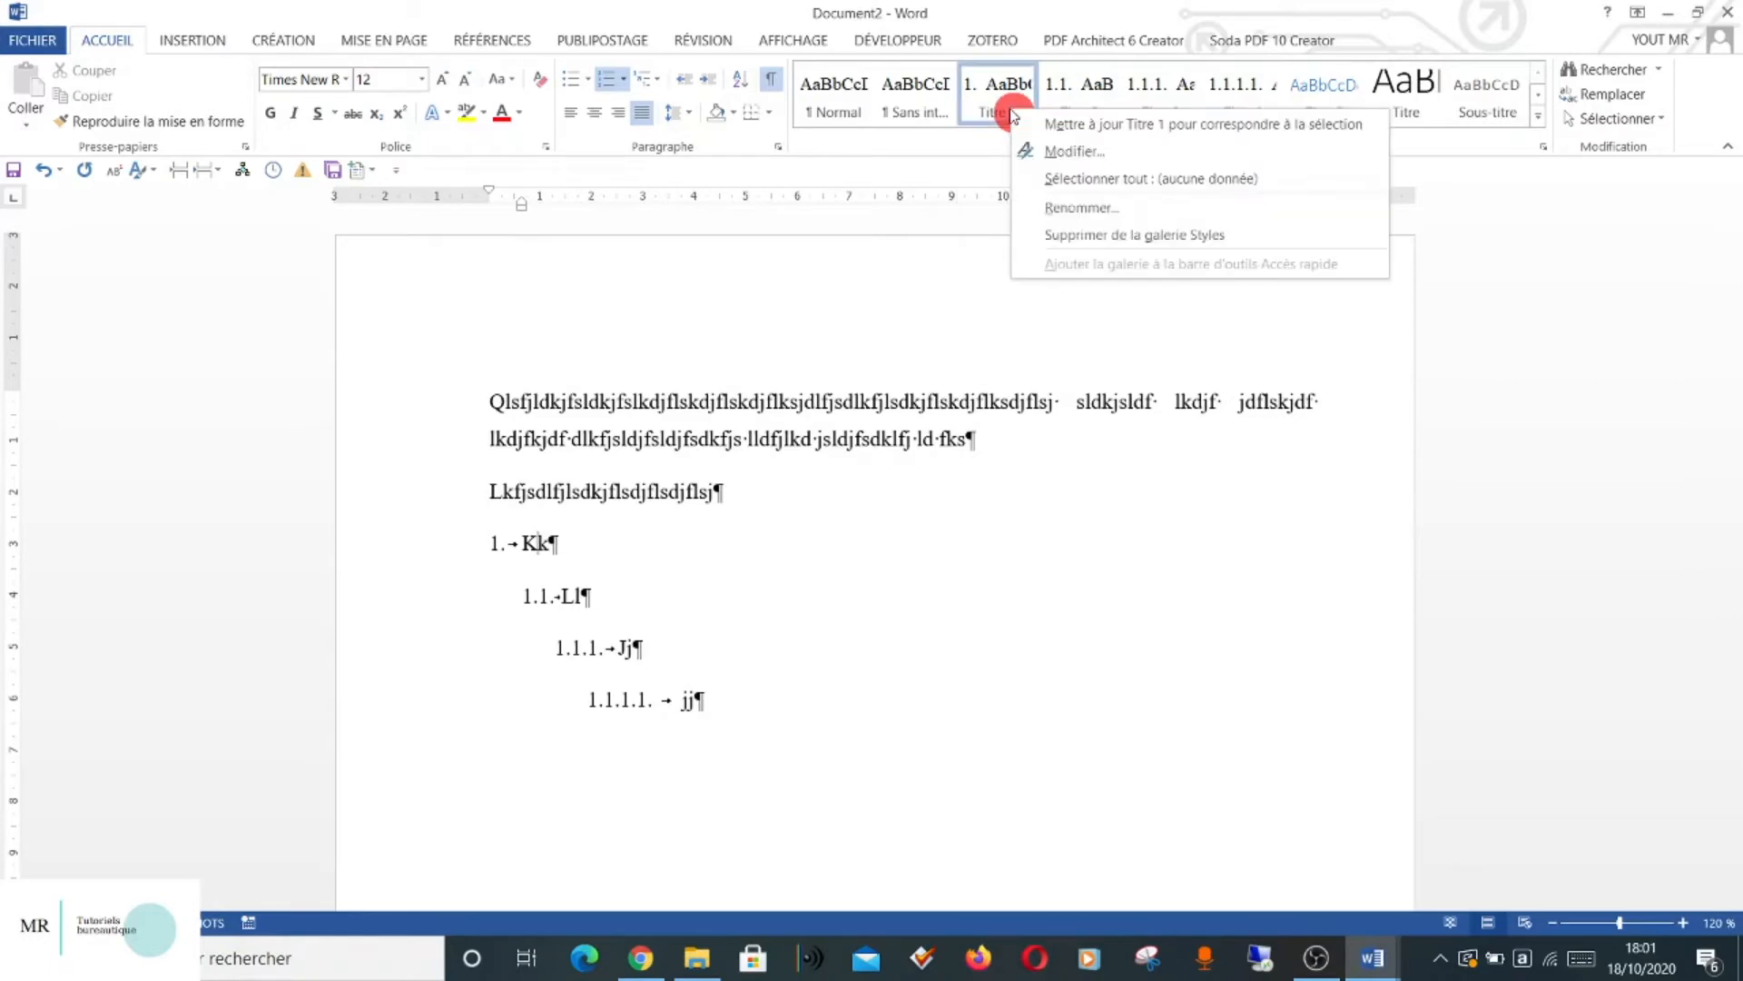
click(1046, 153)
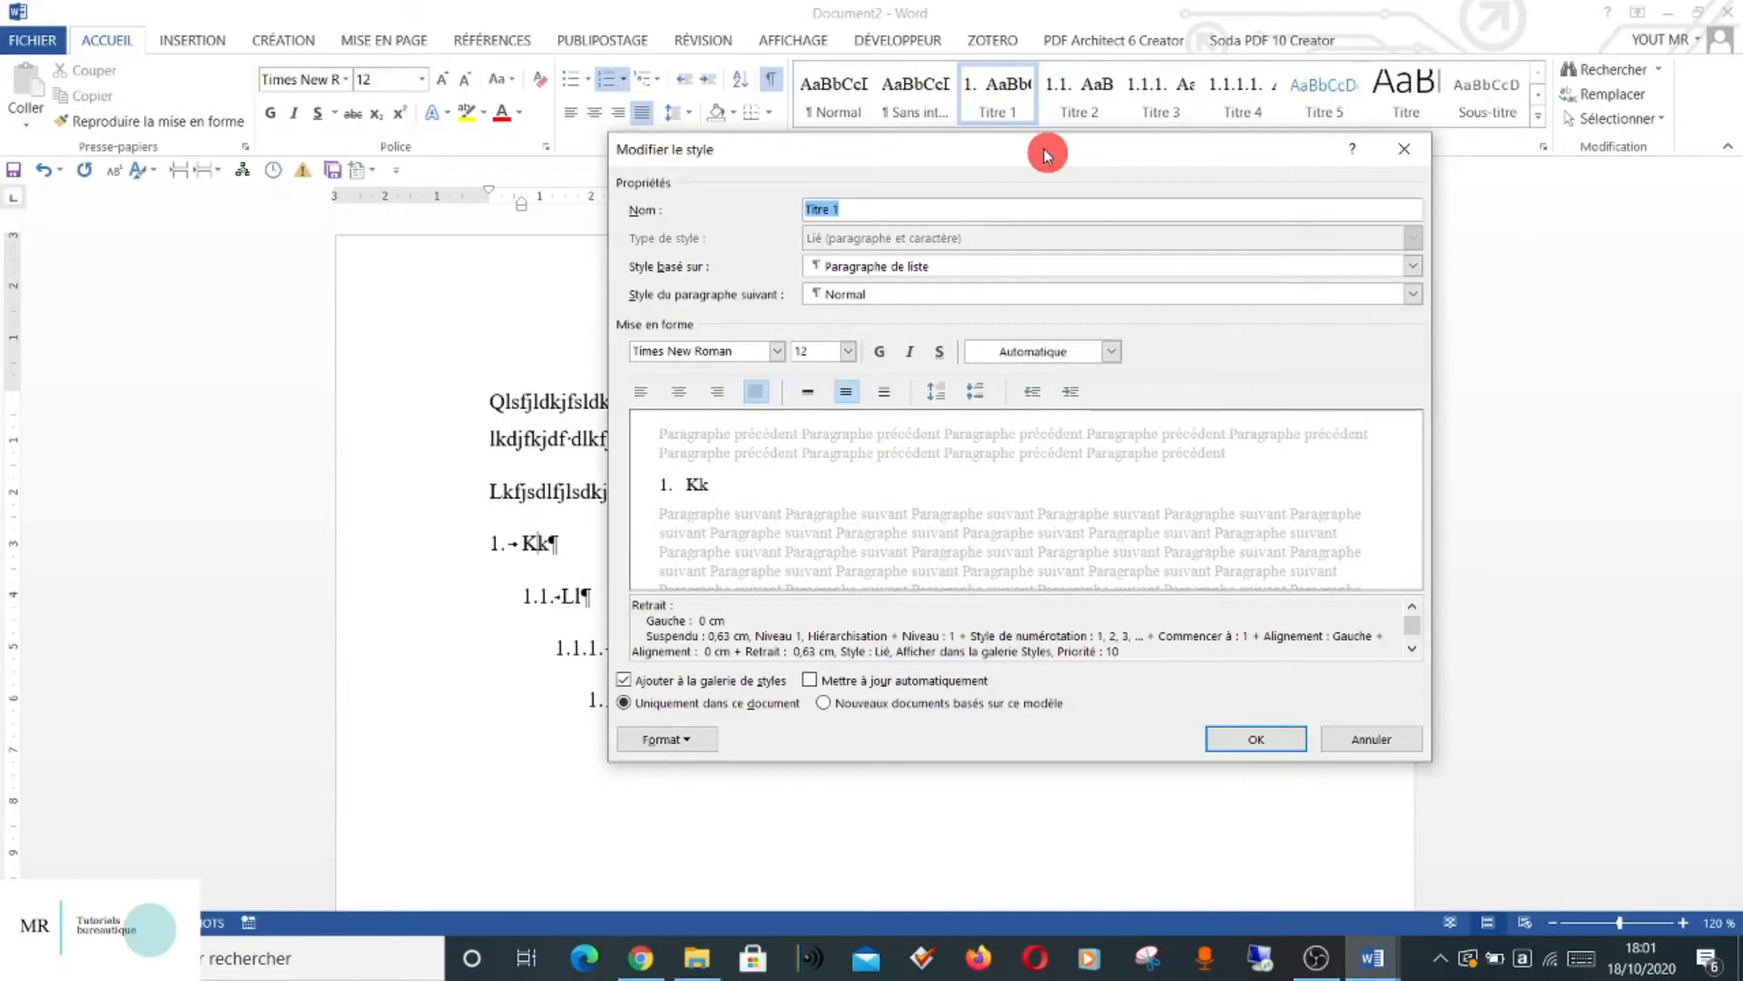
click(849, 361)
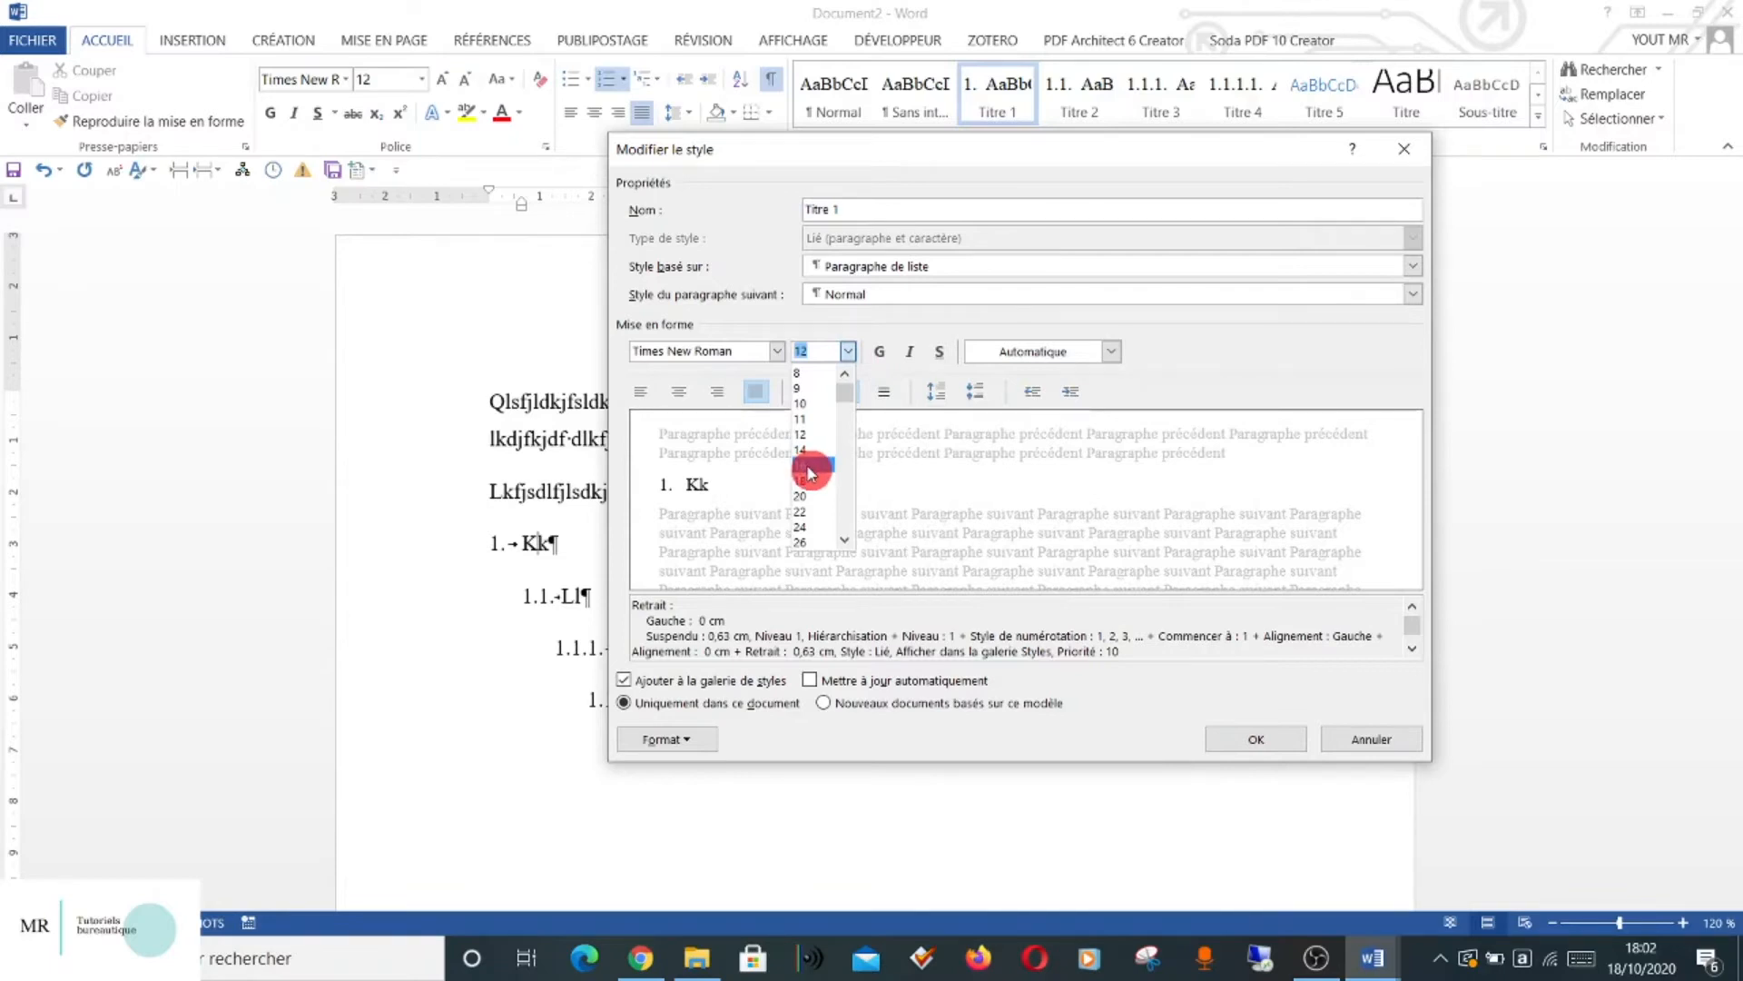
click(811, 465)
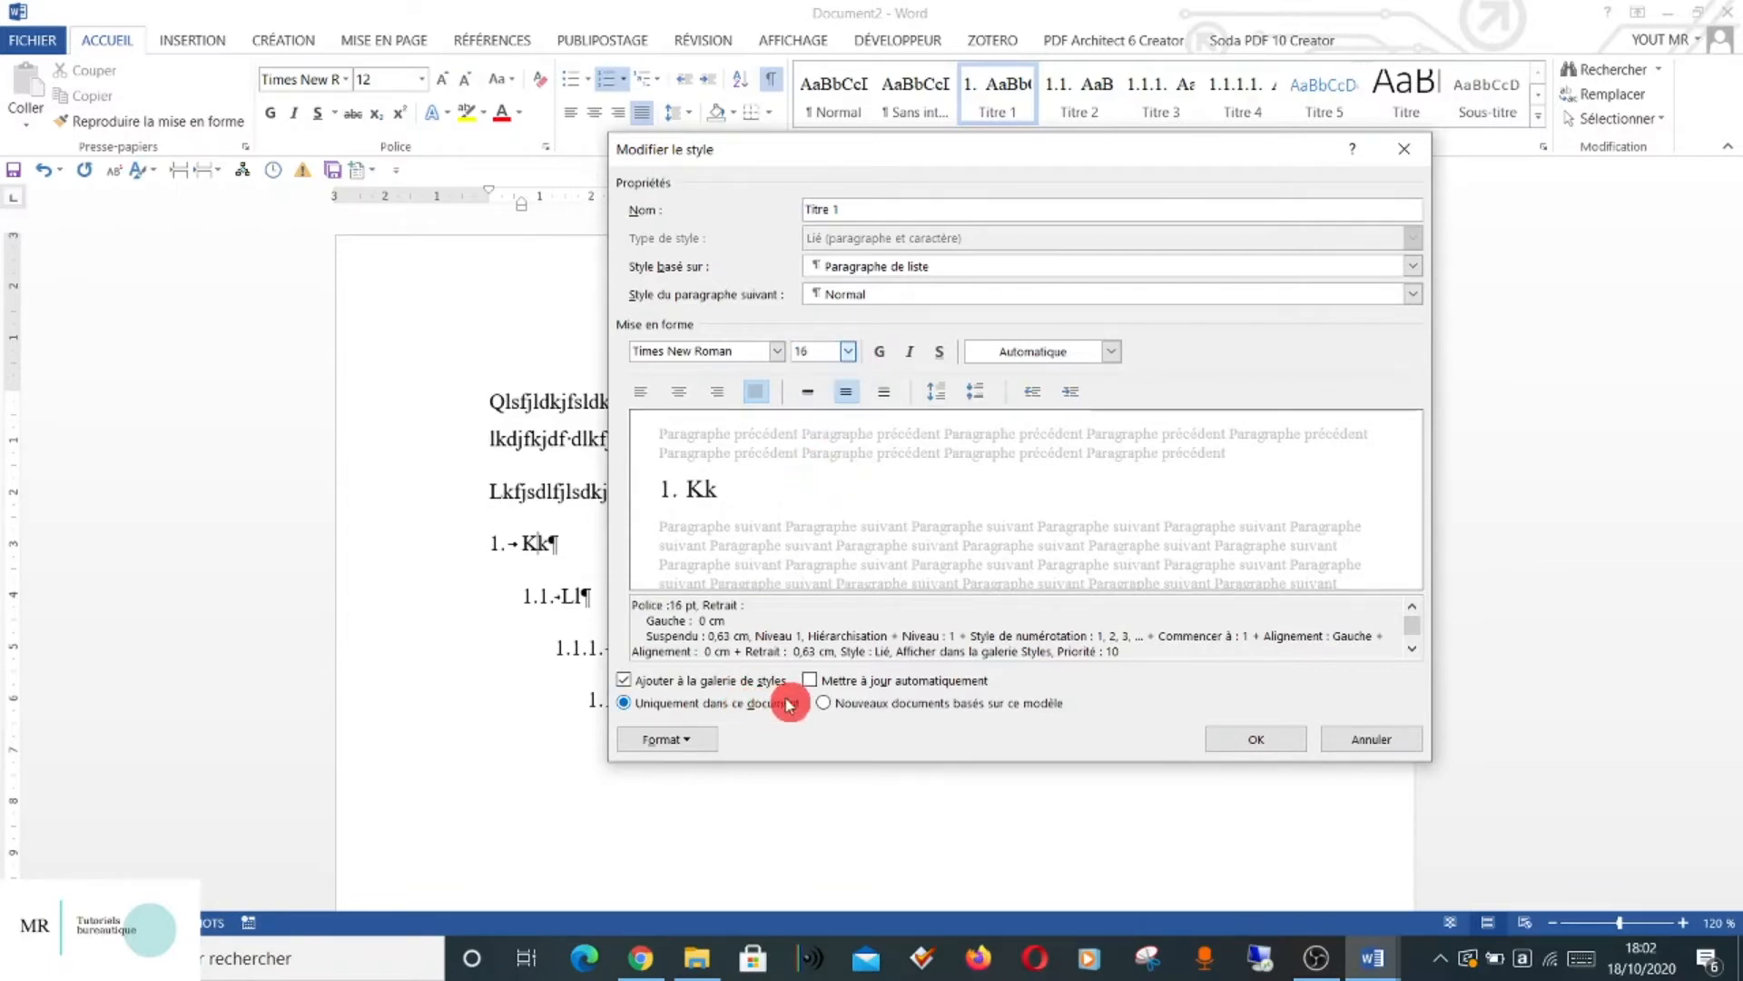
Set the Titre 1 style's alignment to Gauche and line spacing to Simple, and turn on its automatic updating.
click(697, 750)
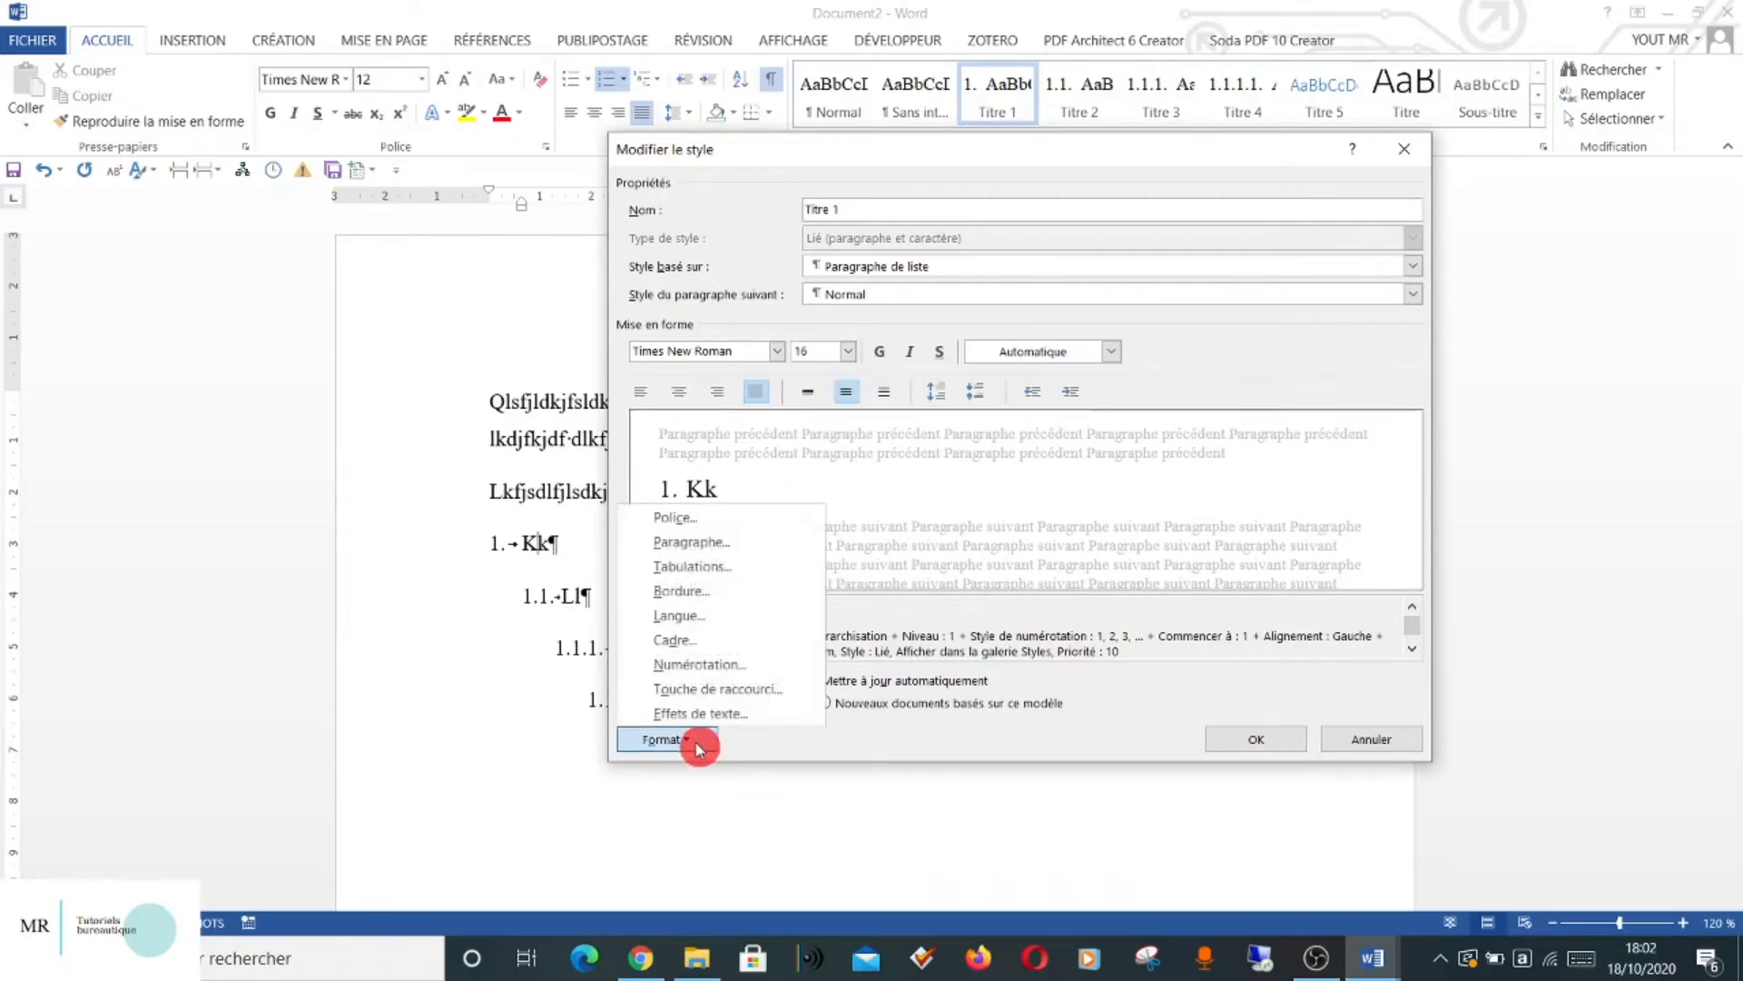
click(713, 547)
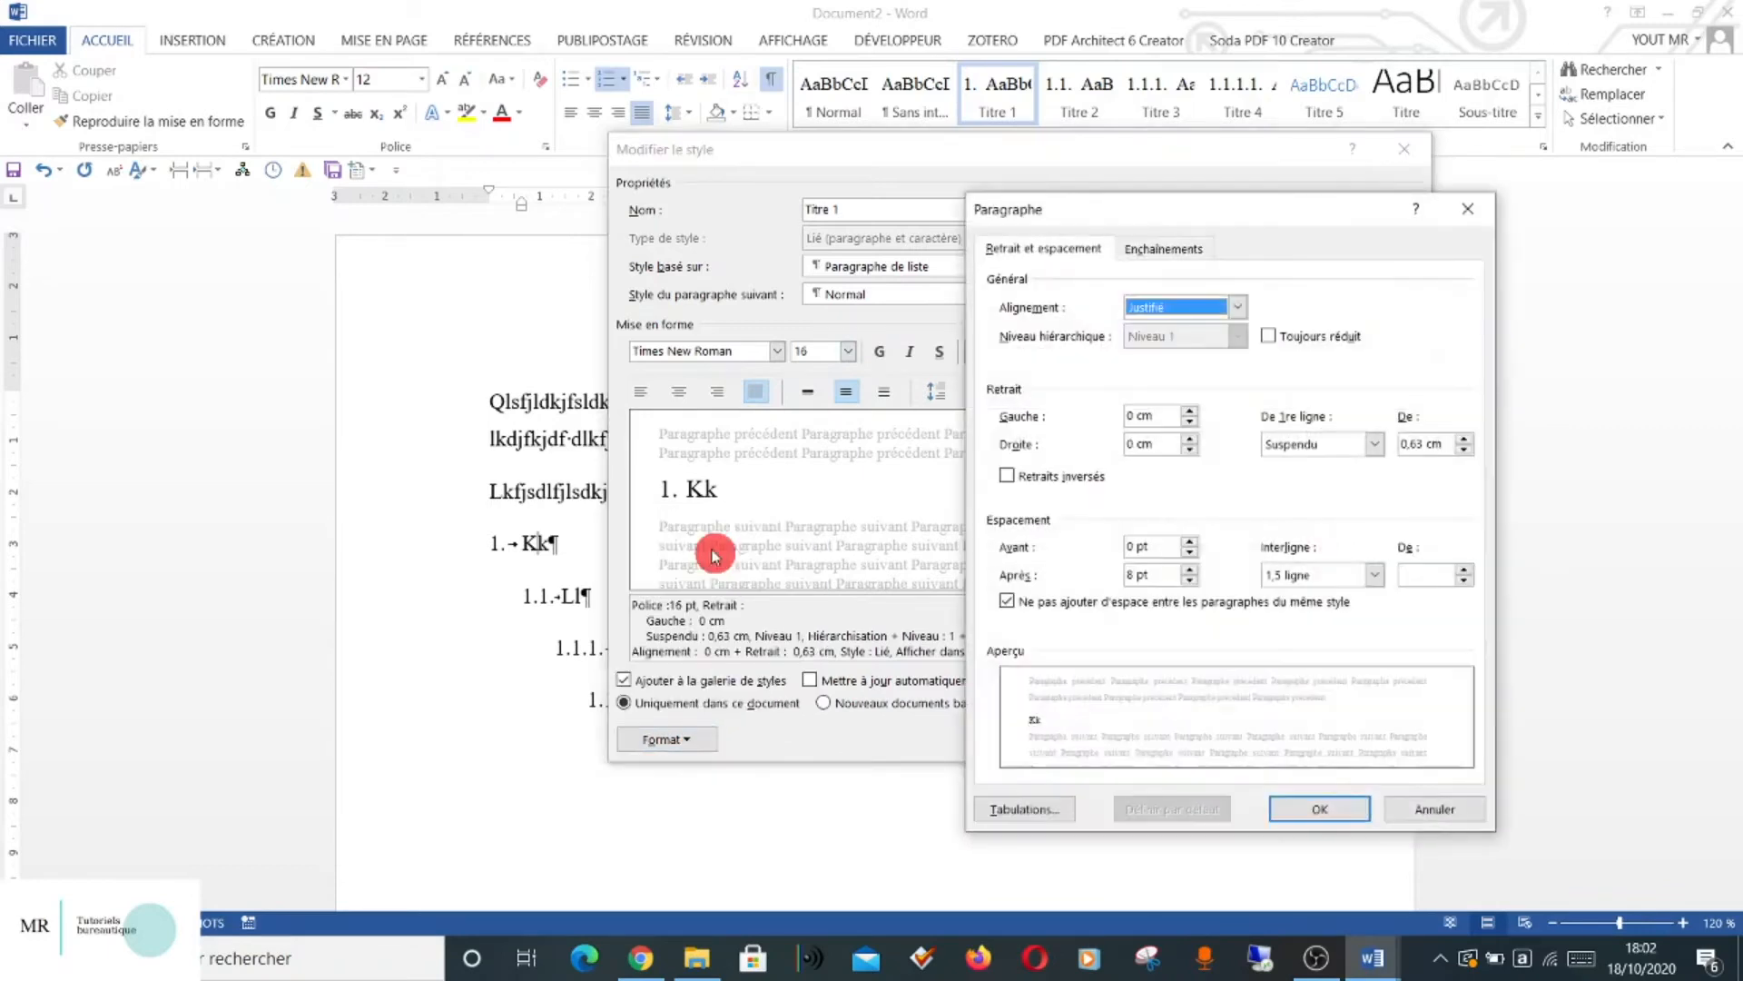
click(1236, 306)
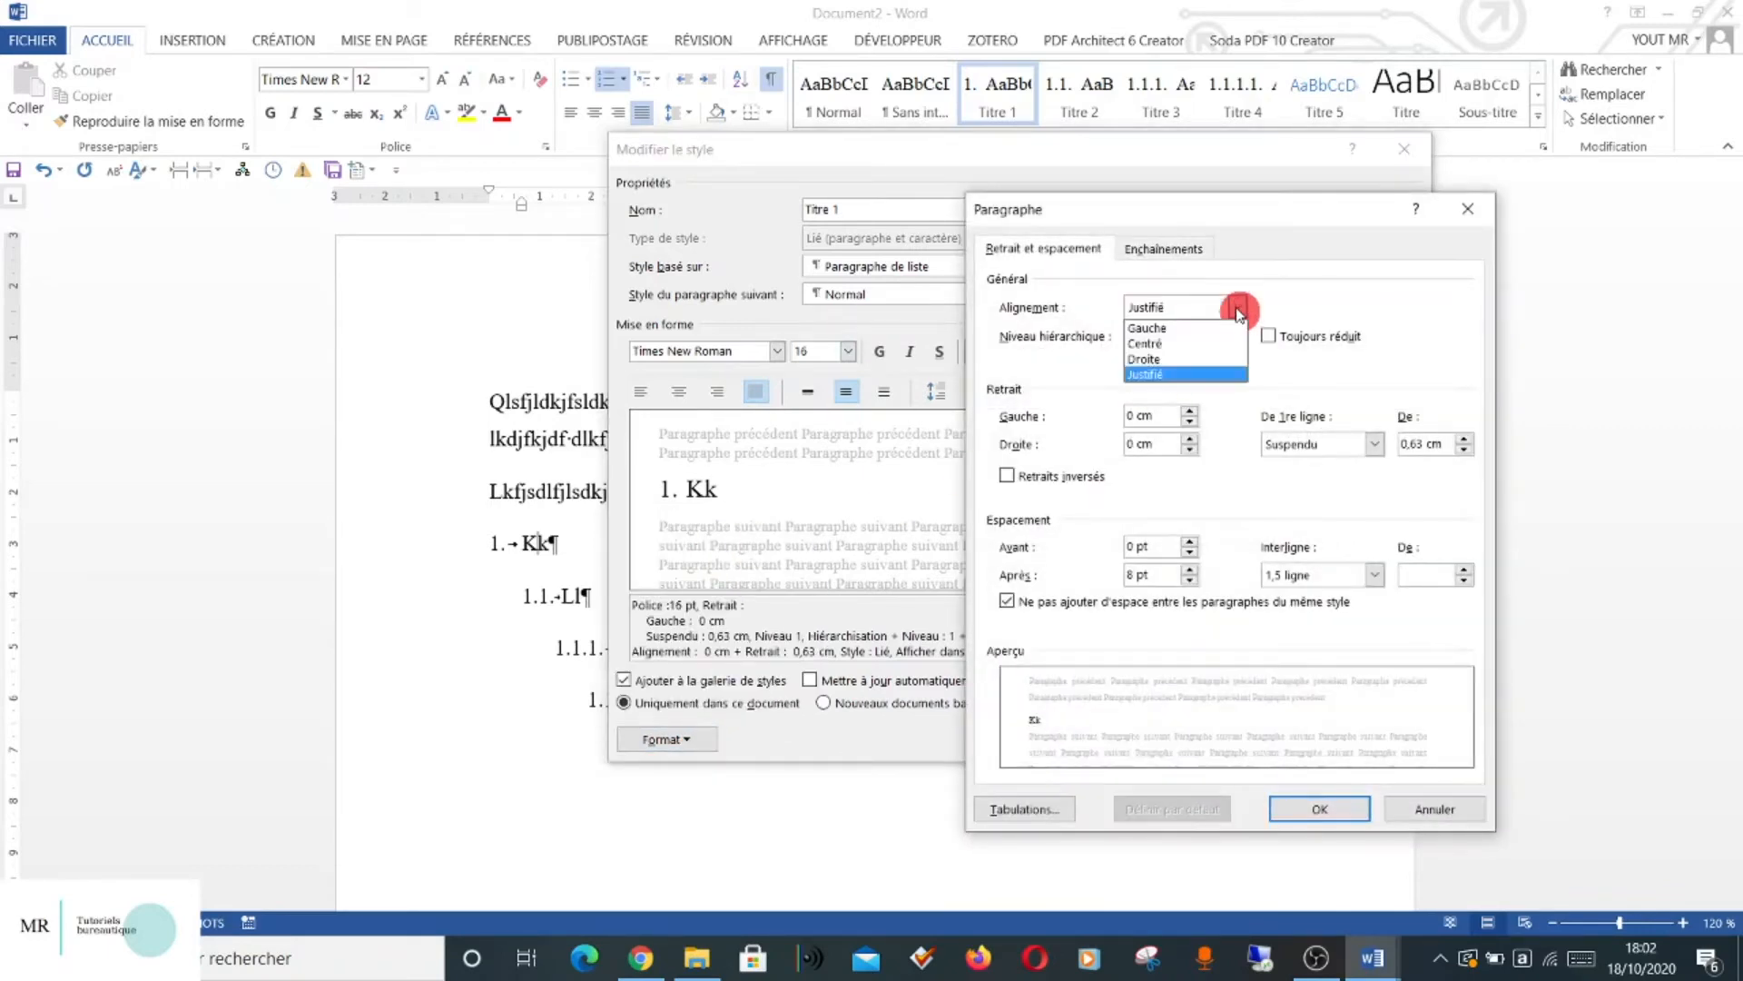
click(1197, 328)
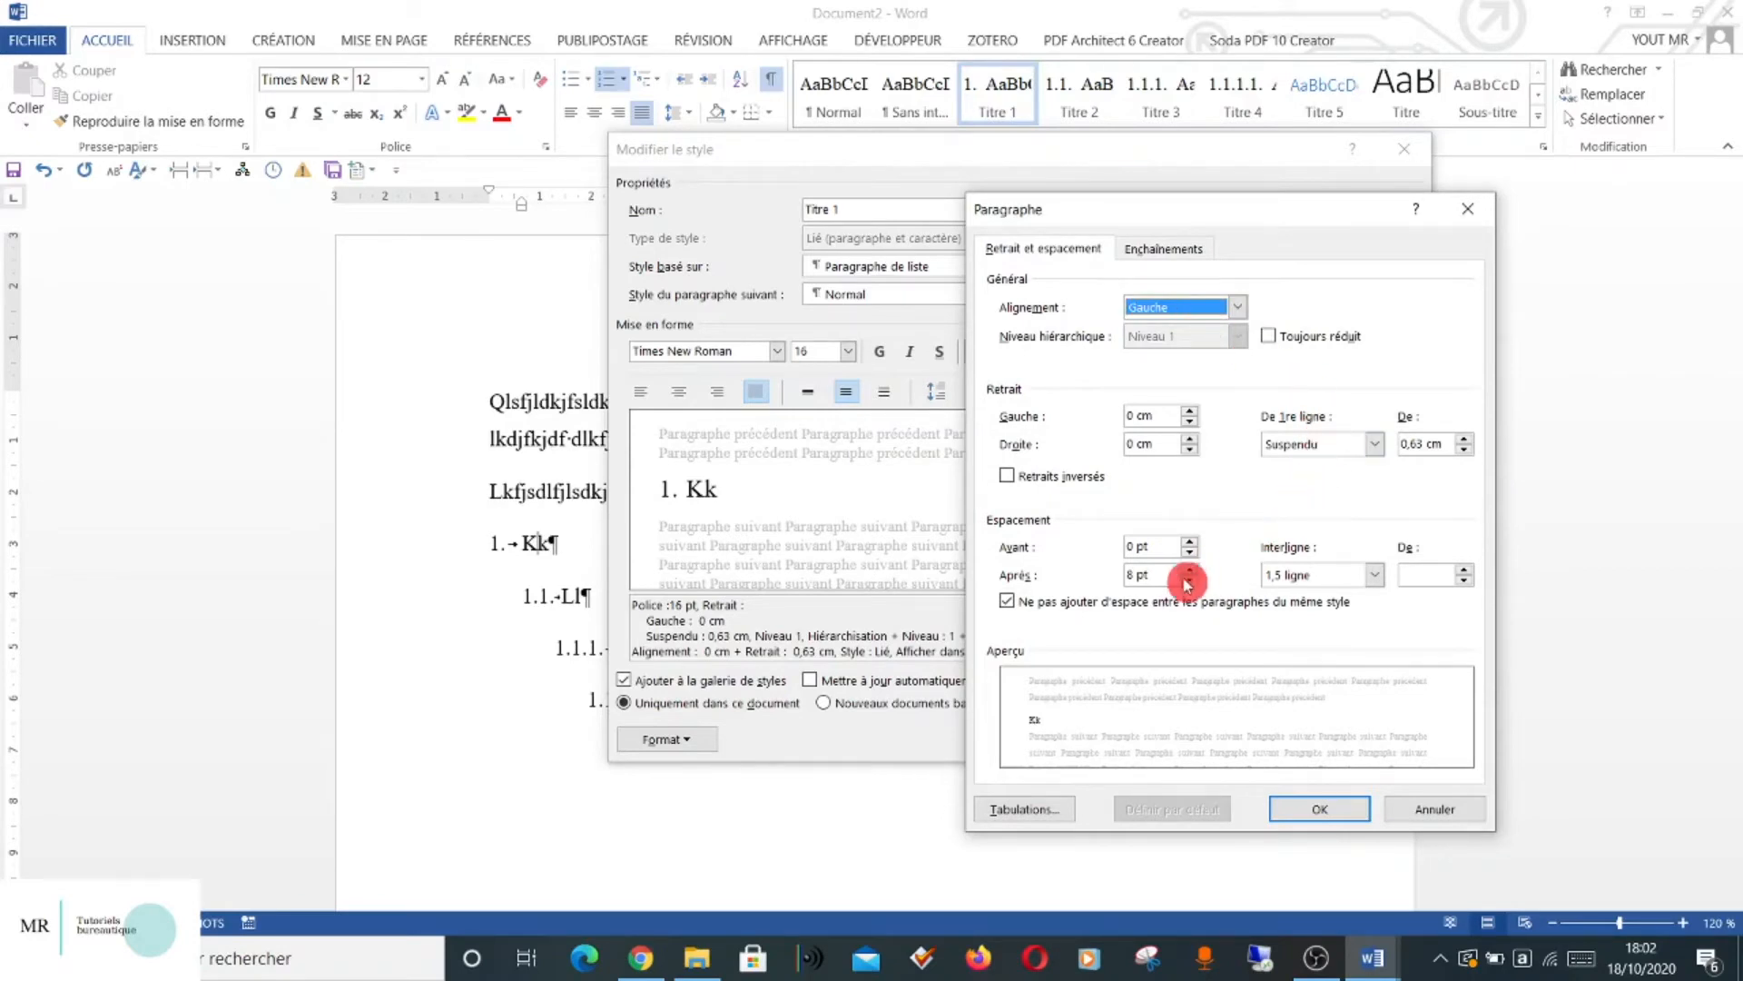
click(1322, 575)
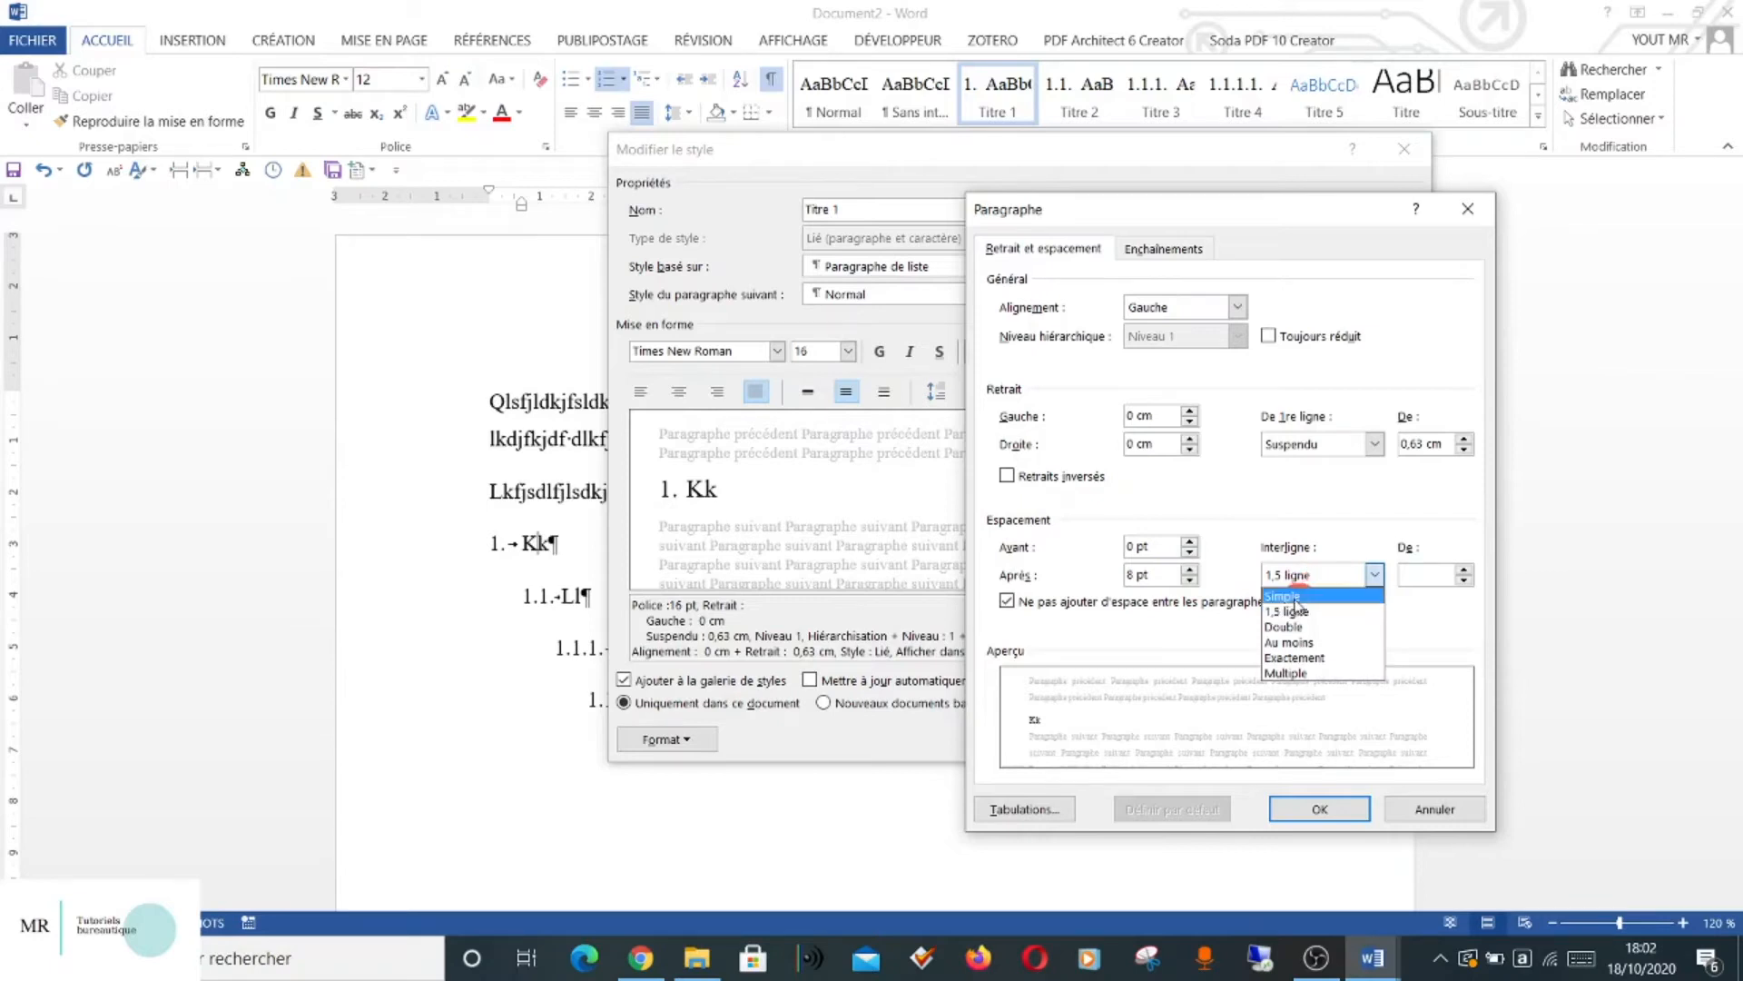
click(1296, 597)
click(1328, 810)
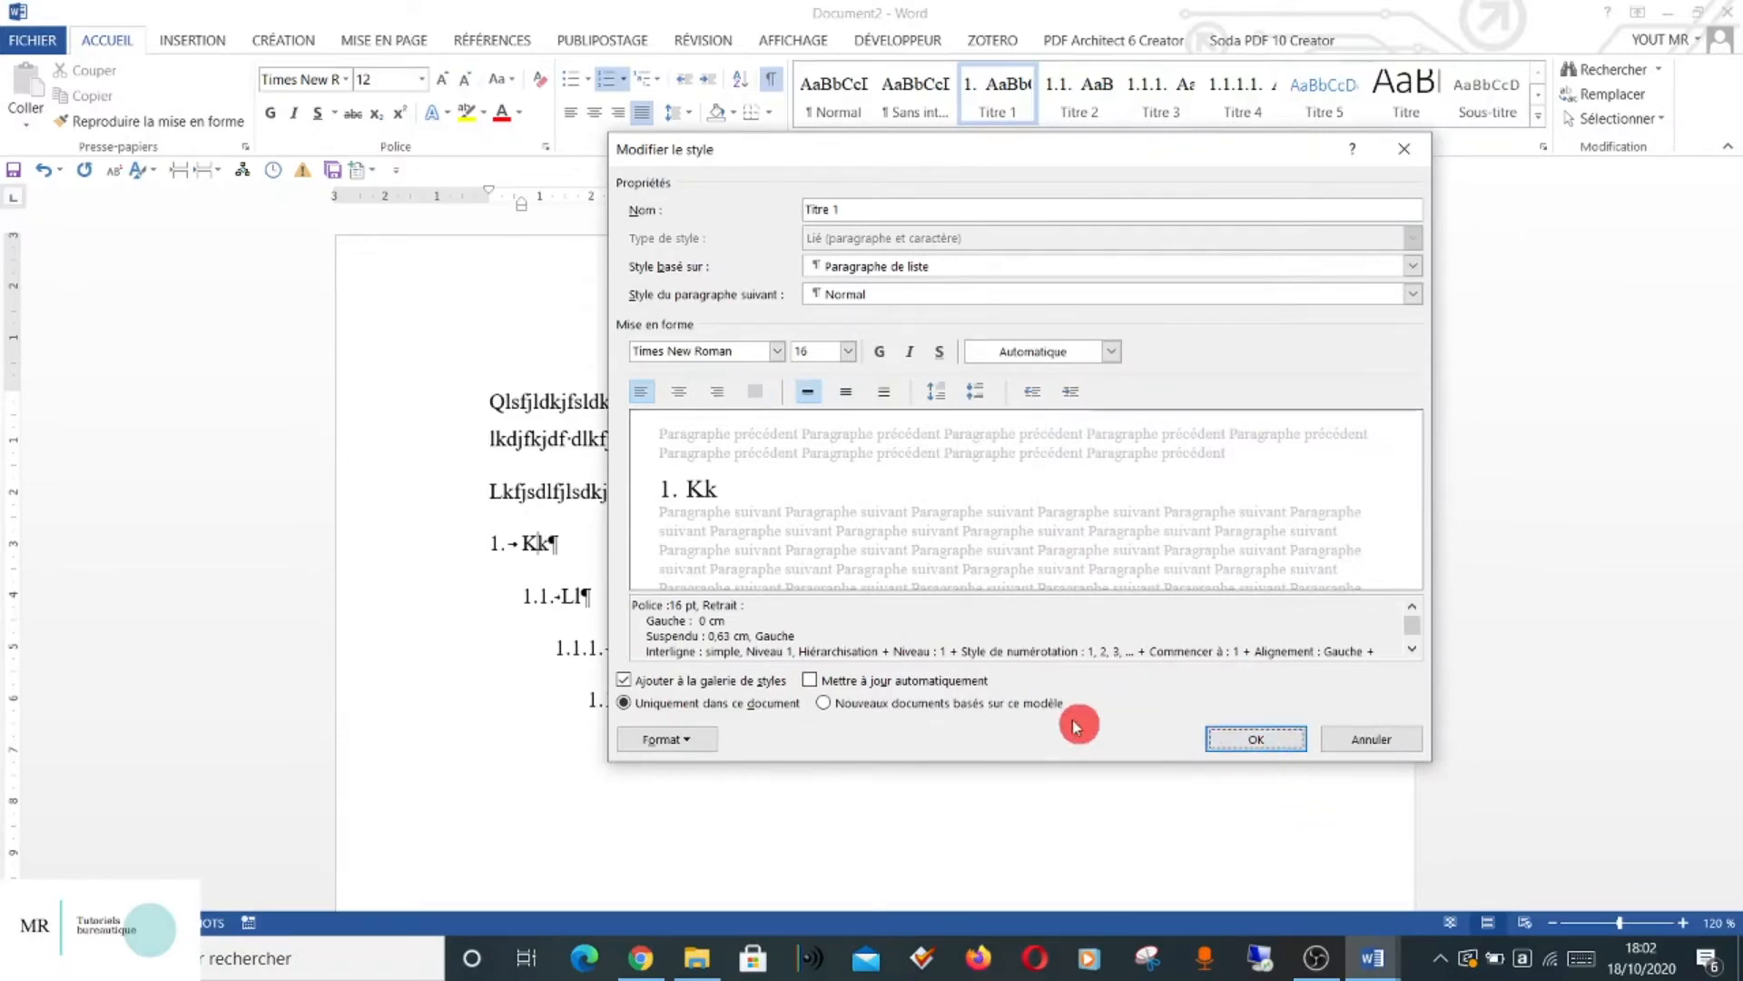
click(811, 683)
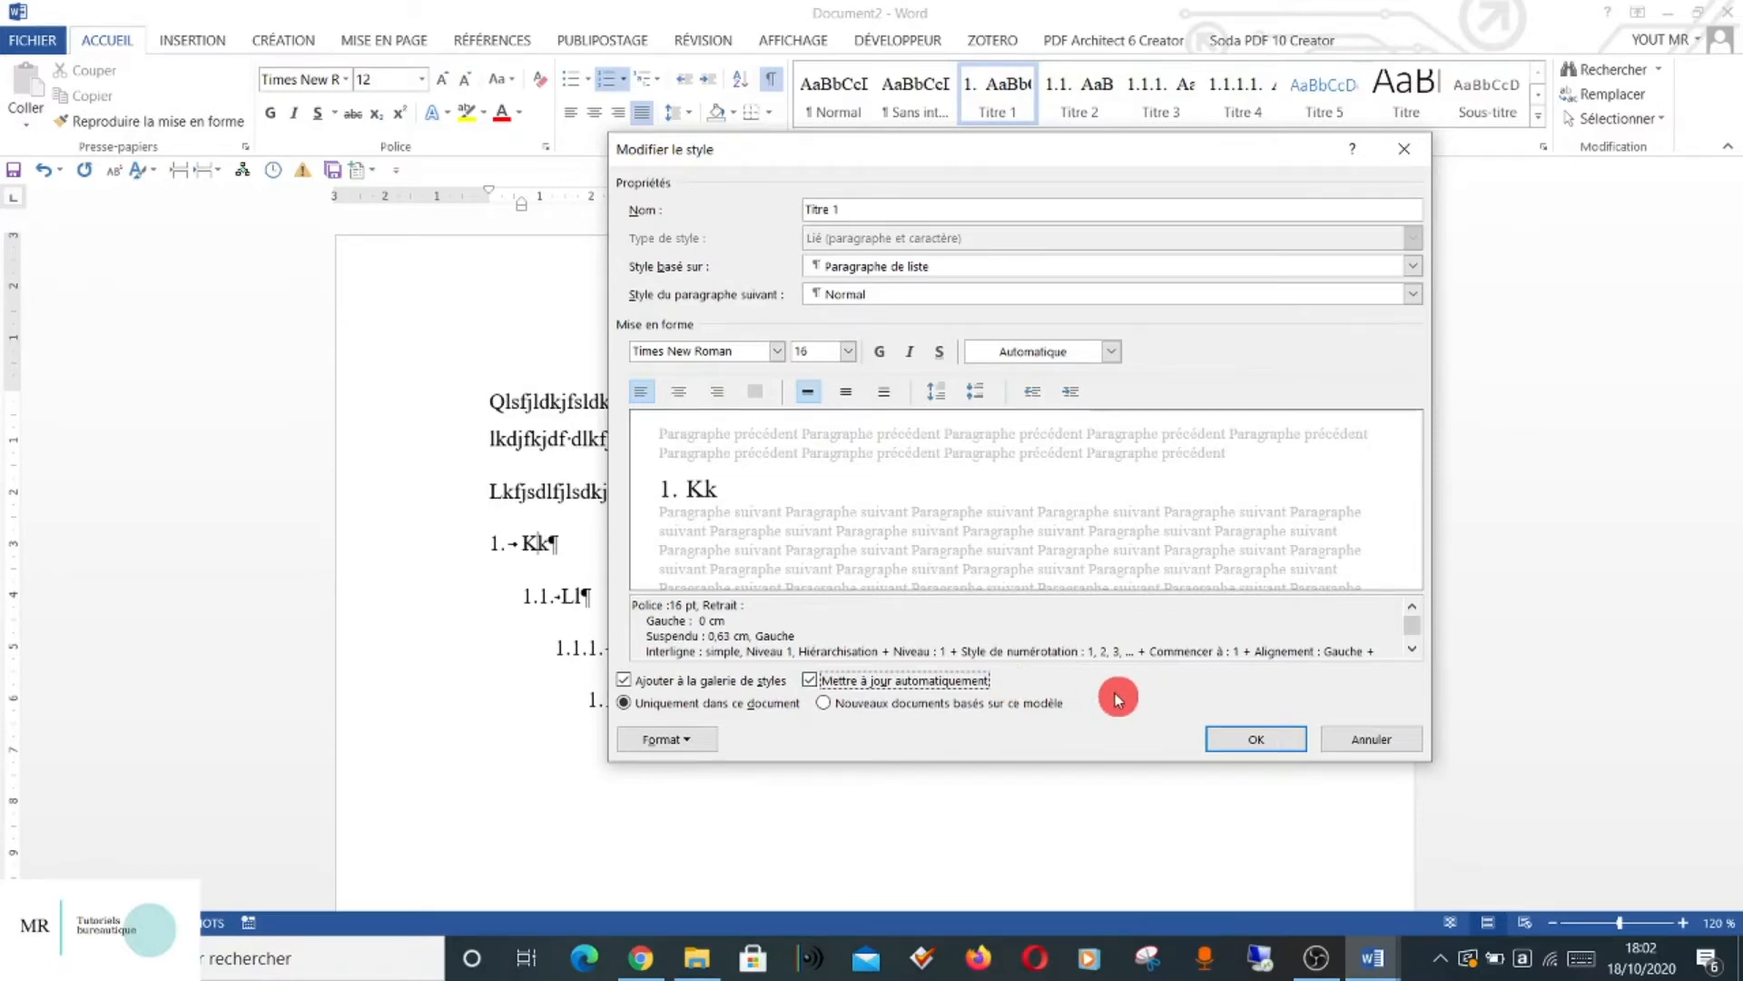
click(1283, 737)
Modify the Titre 2 style to use font size 14 and turn on its automatic updating.
click(563, 591)
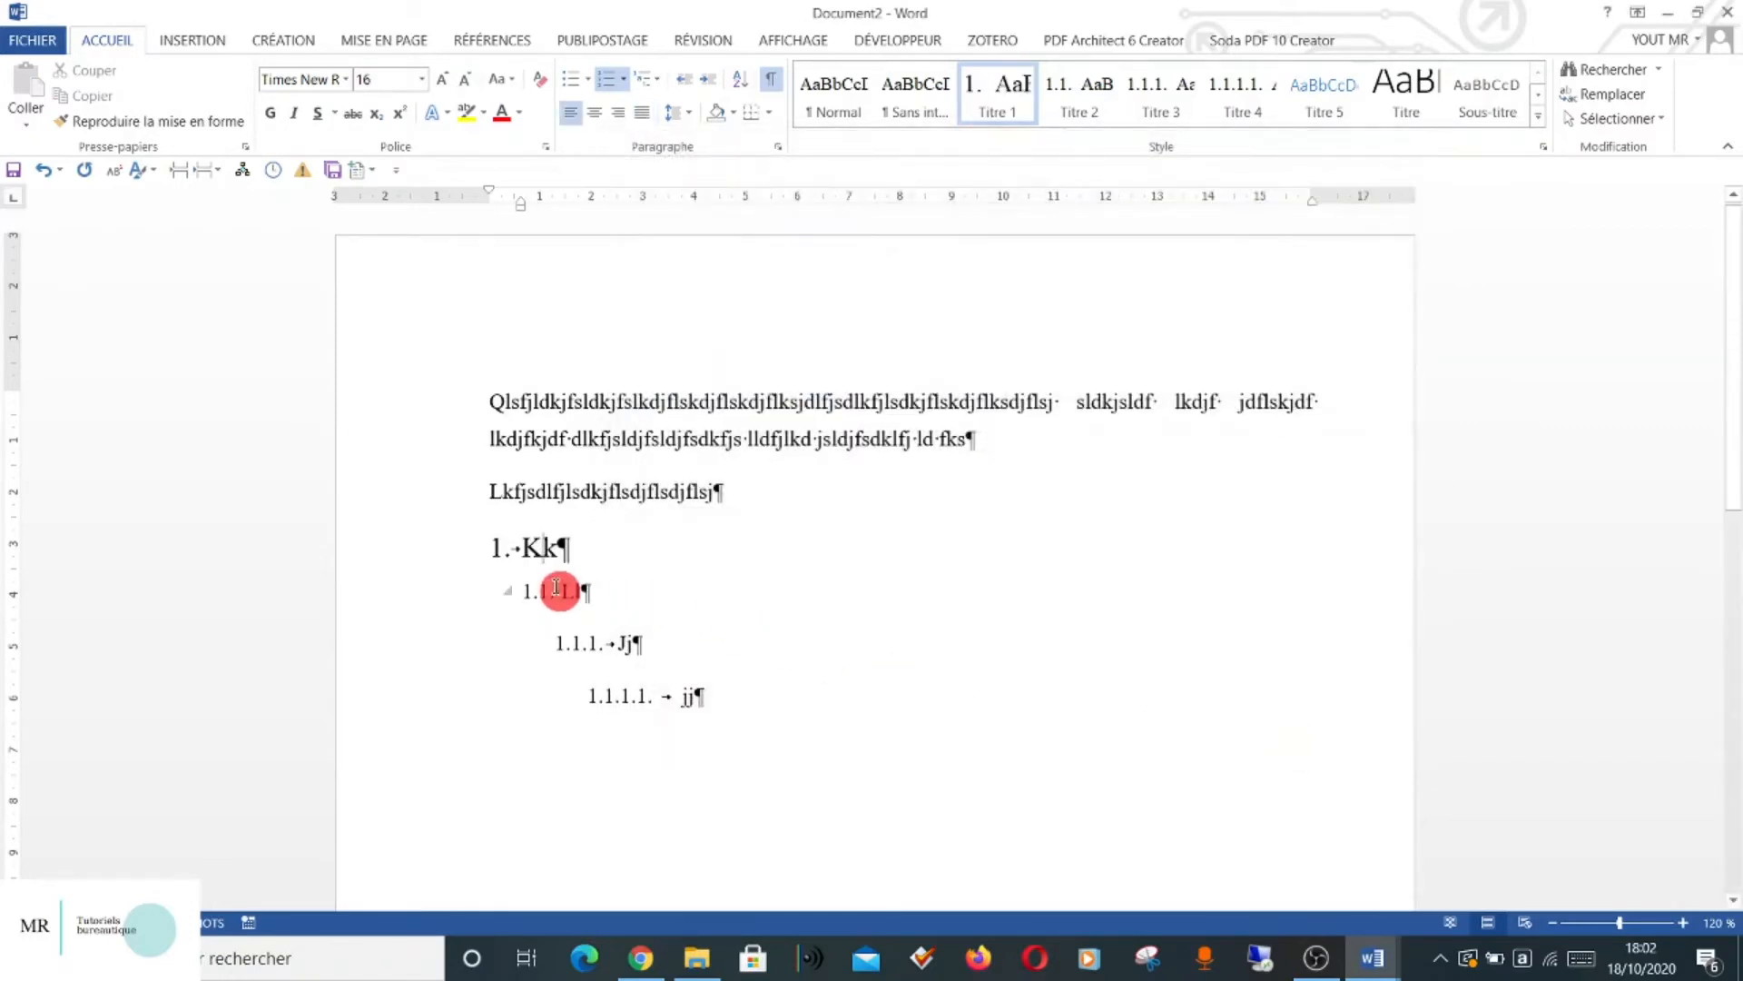
right_click(1078, 98)
click(1117, 138)
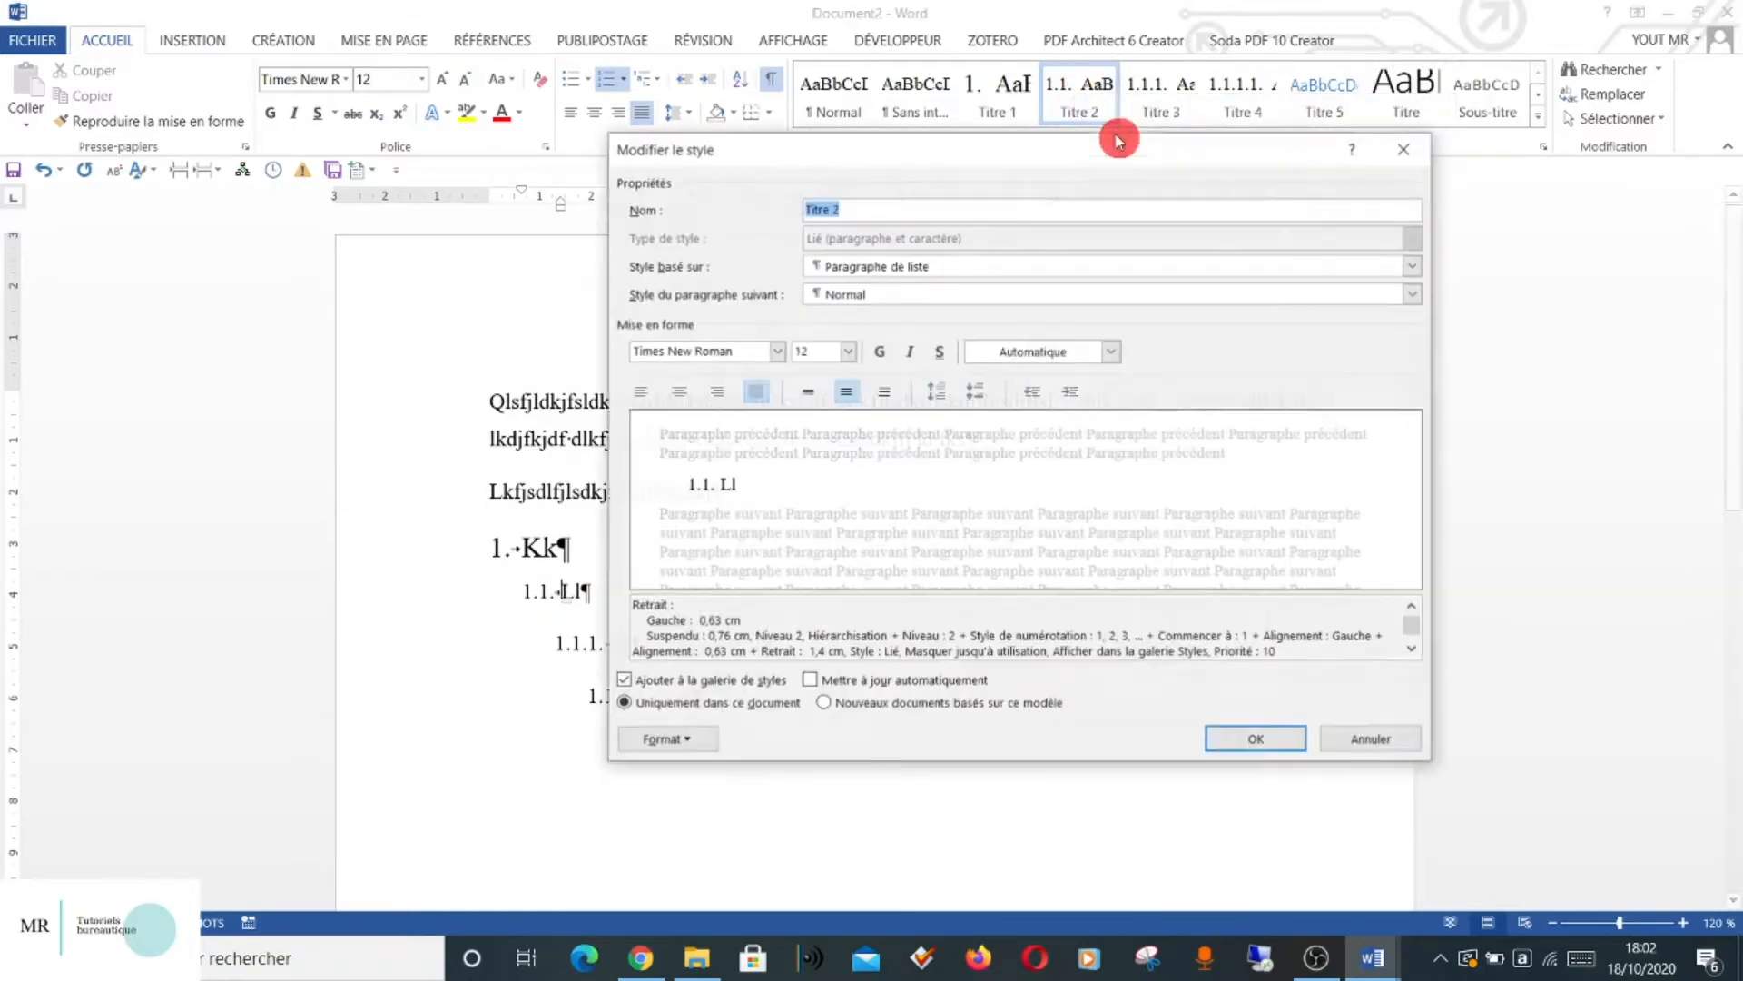
click(848, 351)
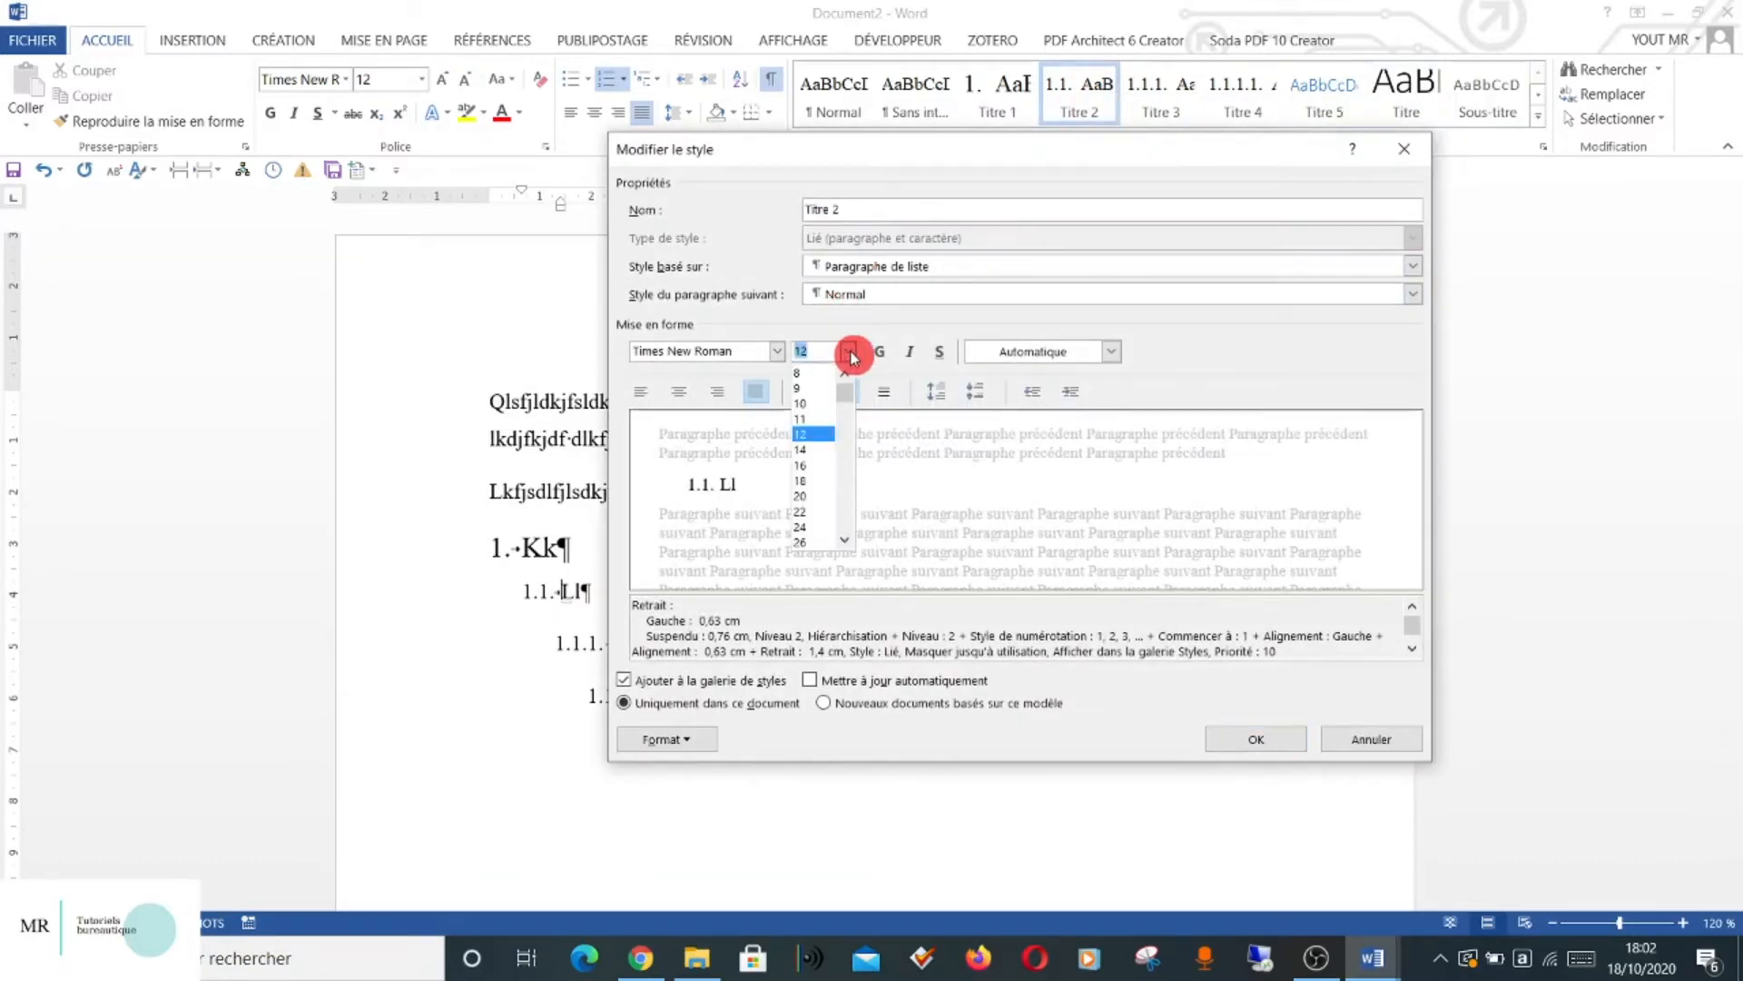
click(820, 450)
click(811, 680)
Set the Titre 2 style's alignment to Gauche and its line spacing to Simple.
click(667, 739)
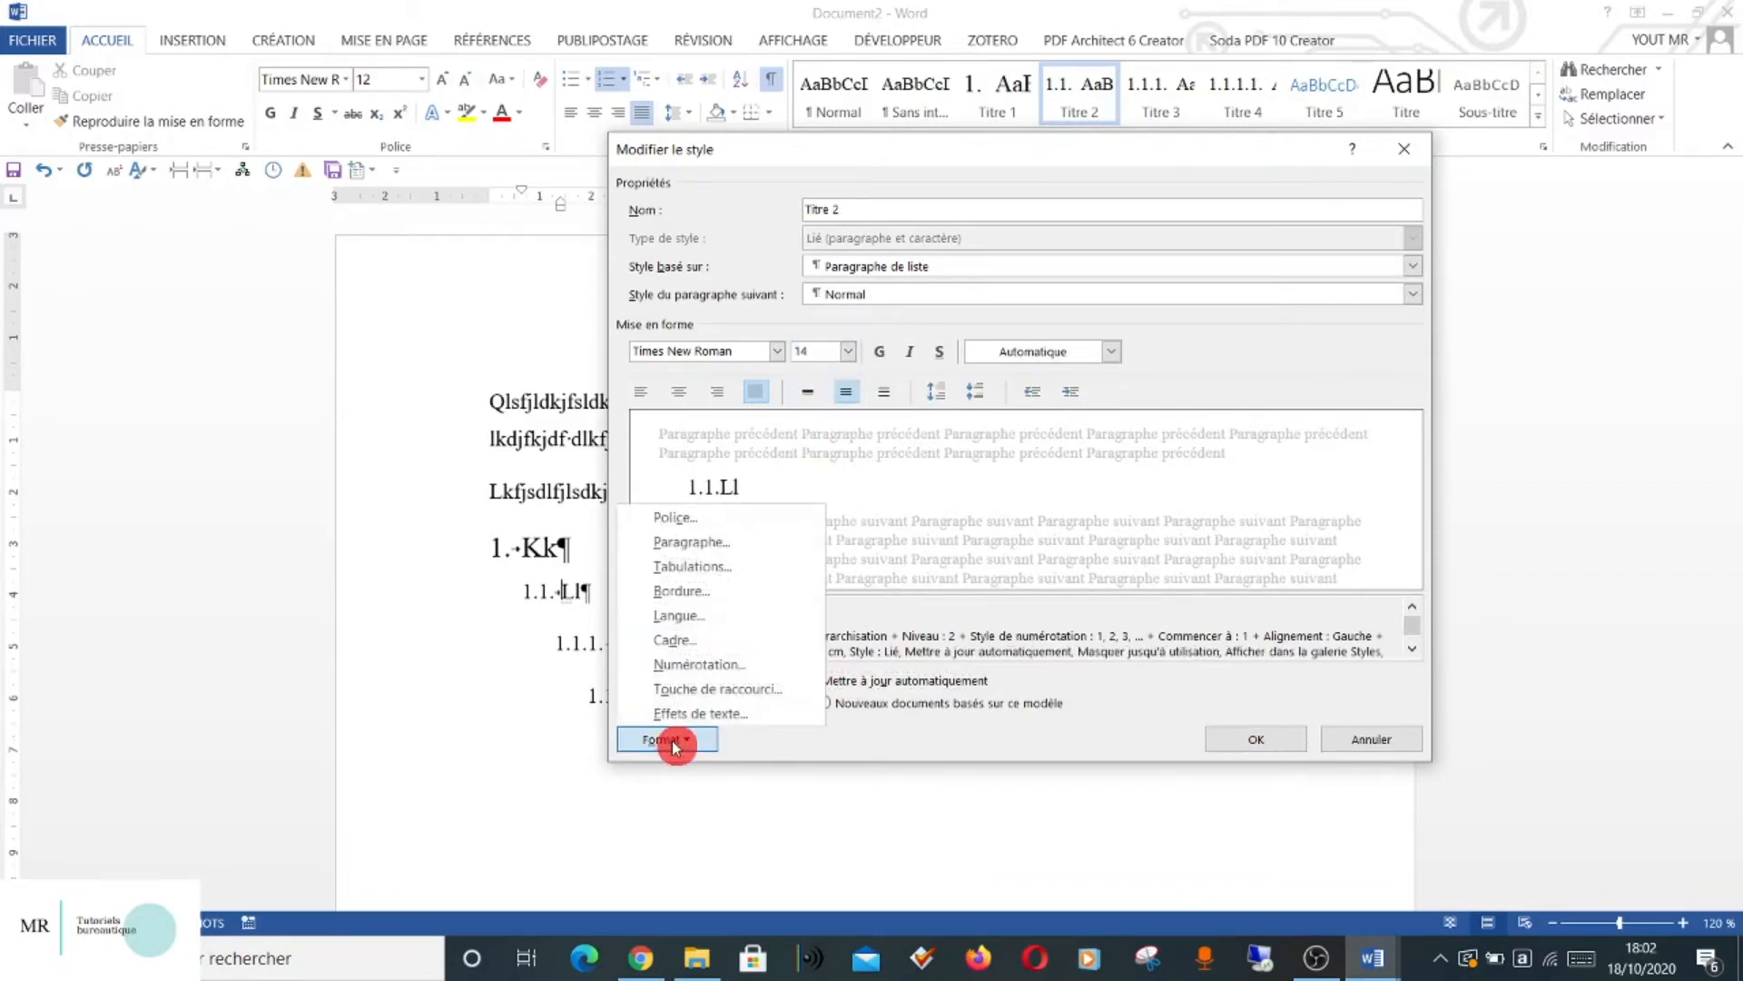
click(691, 542)
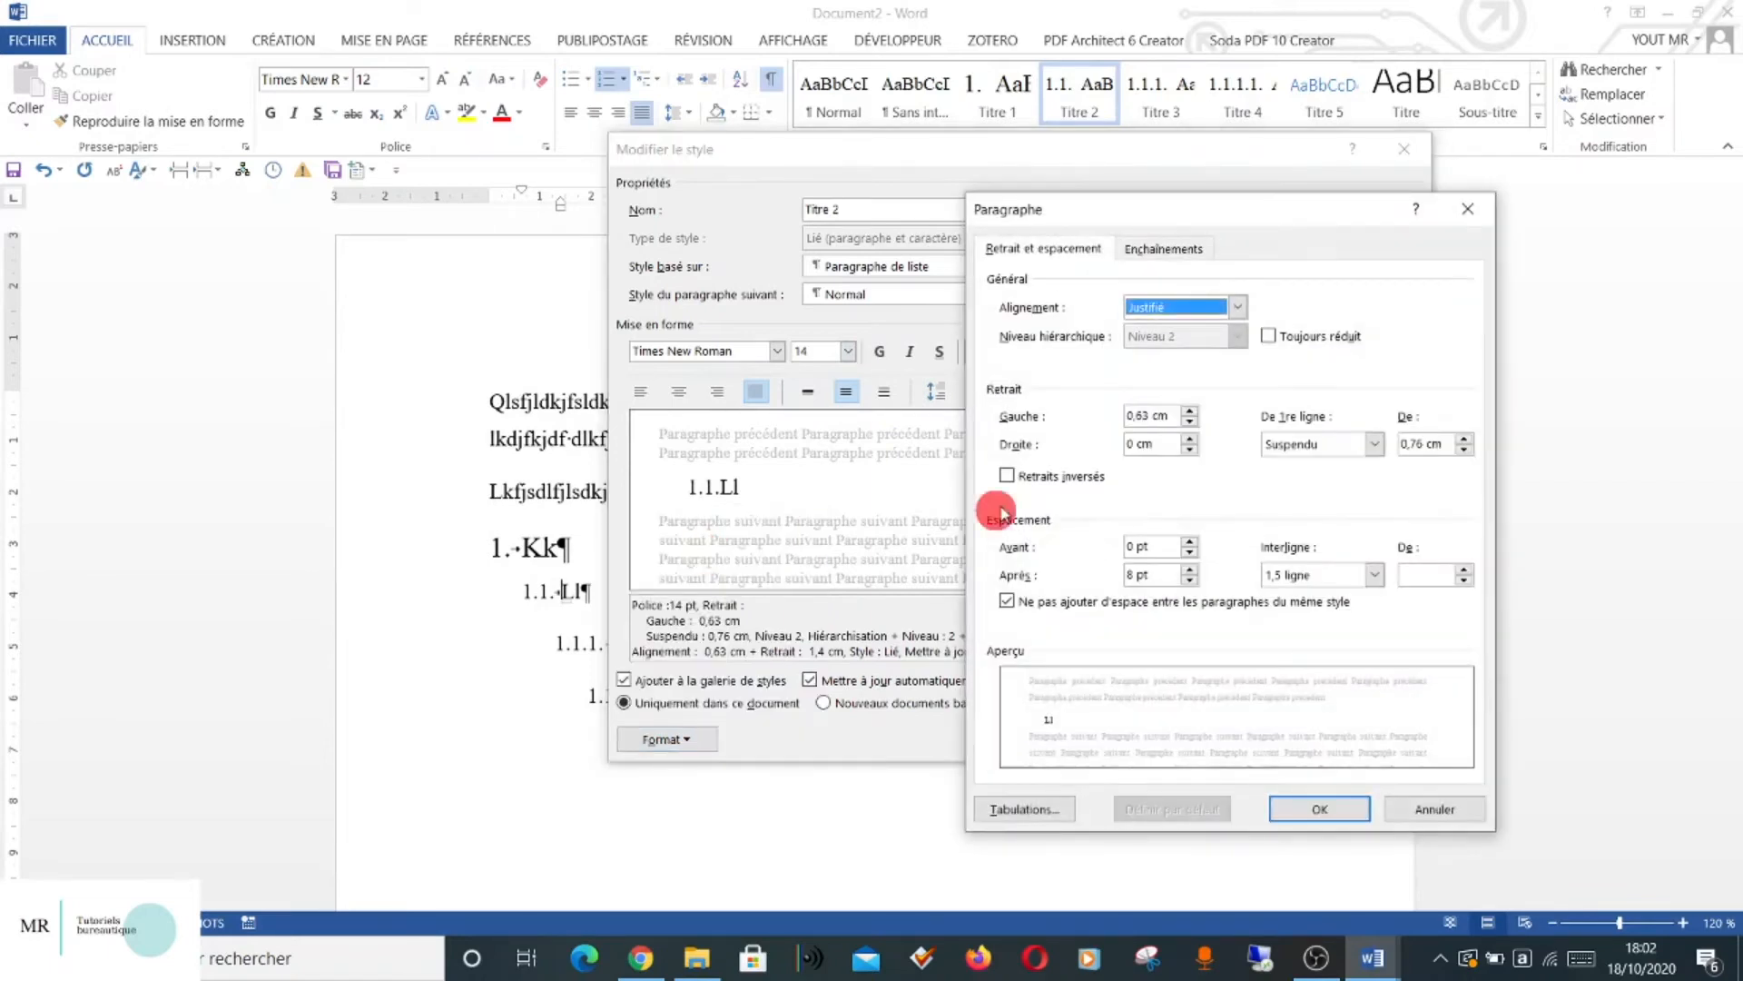
click(1239, 309)
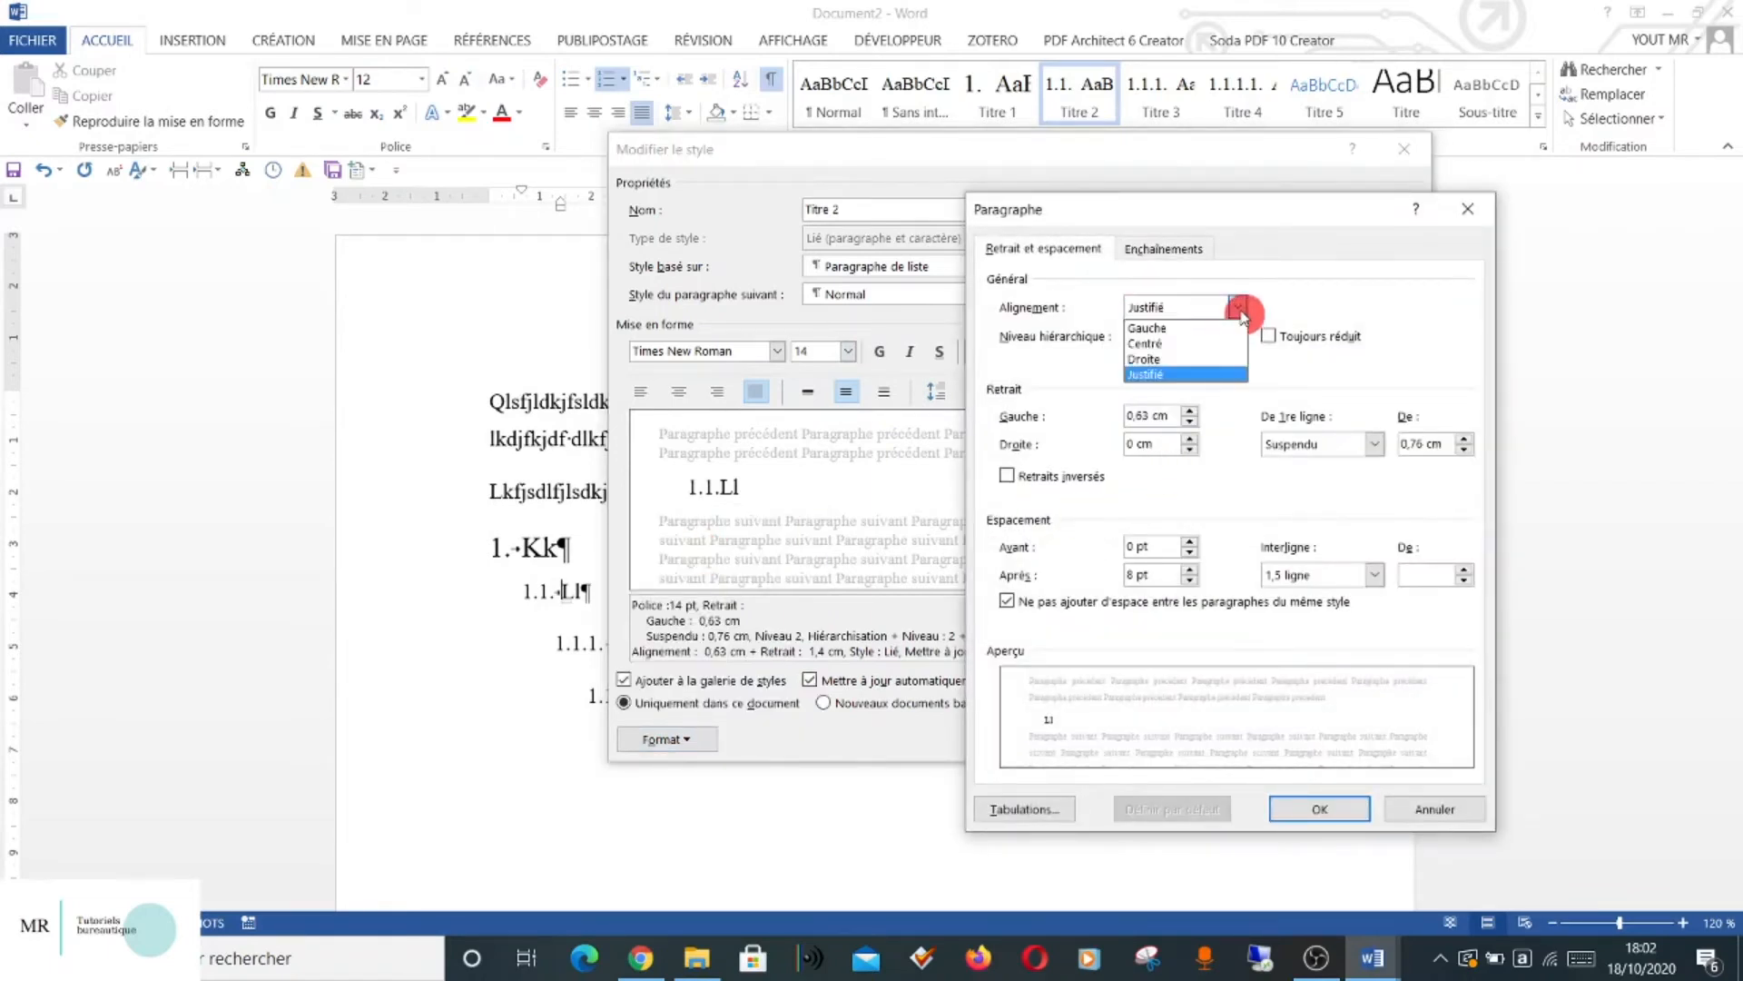
click(1209, 327)
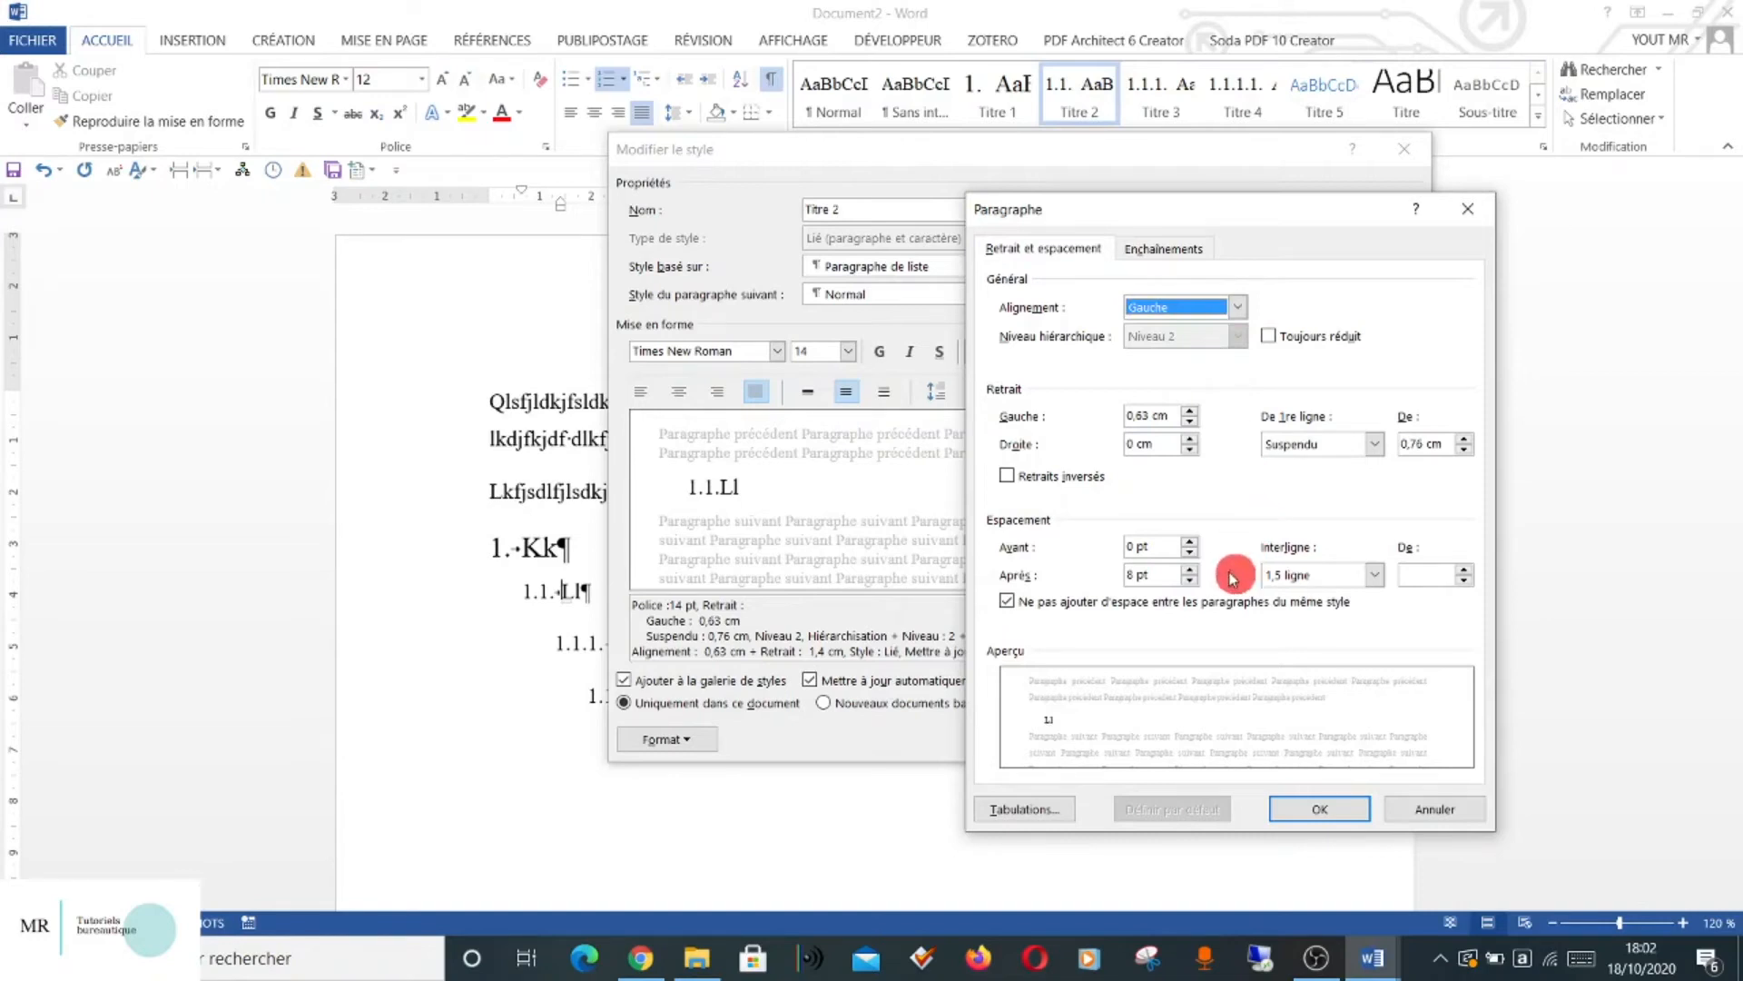
click(1271, 580)
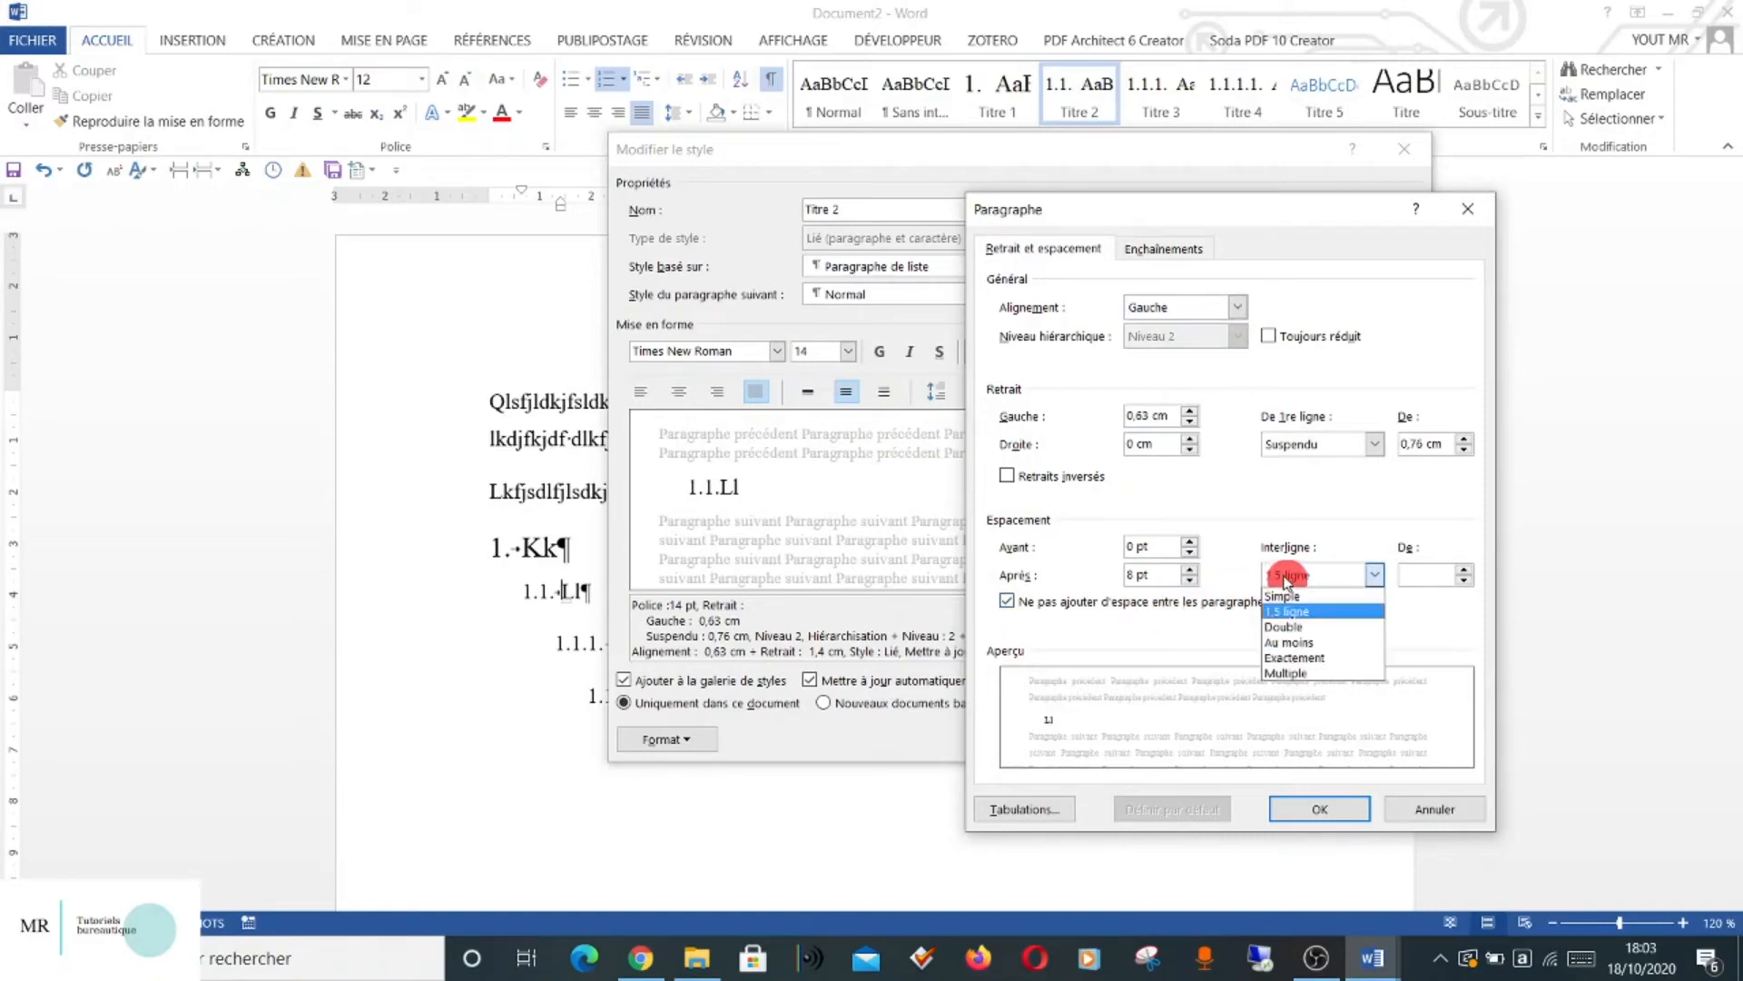
click(1288, 605)
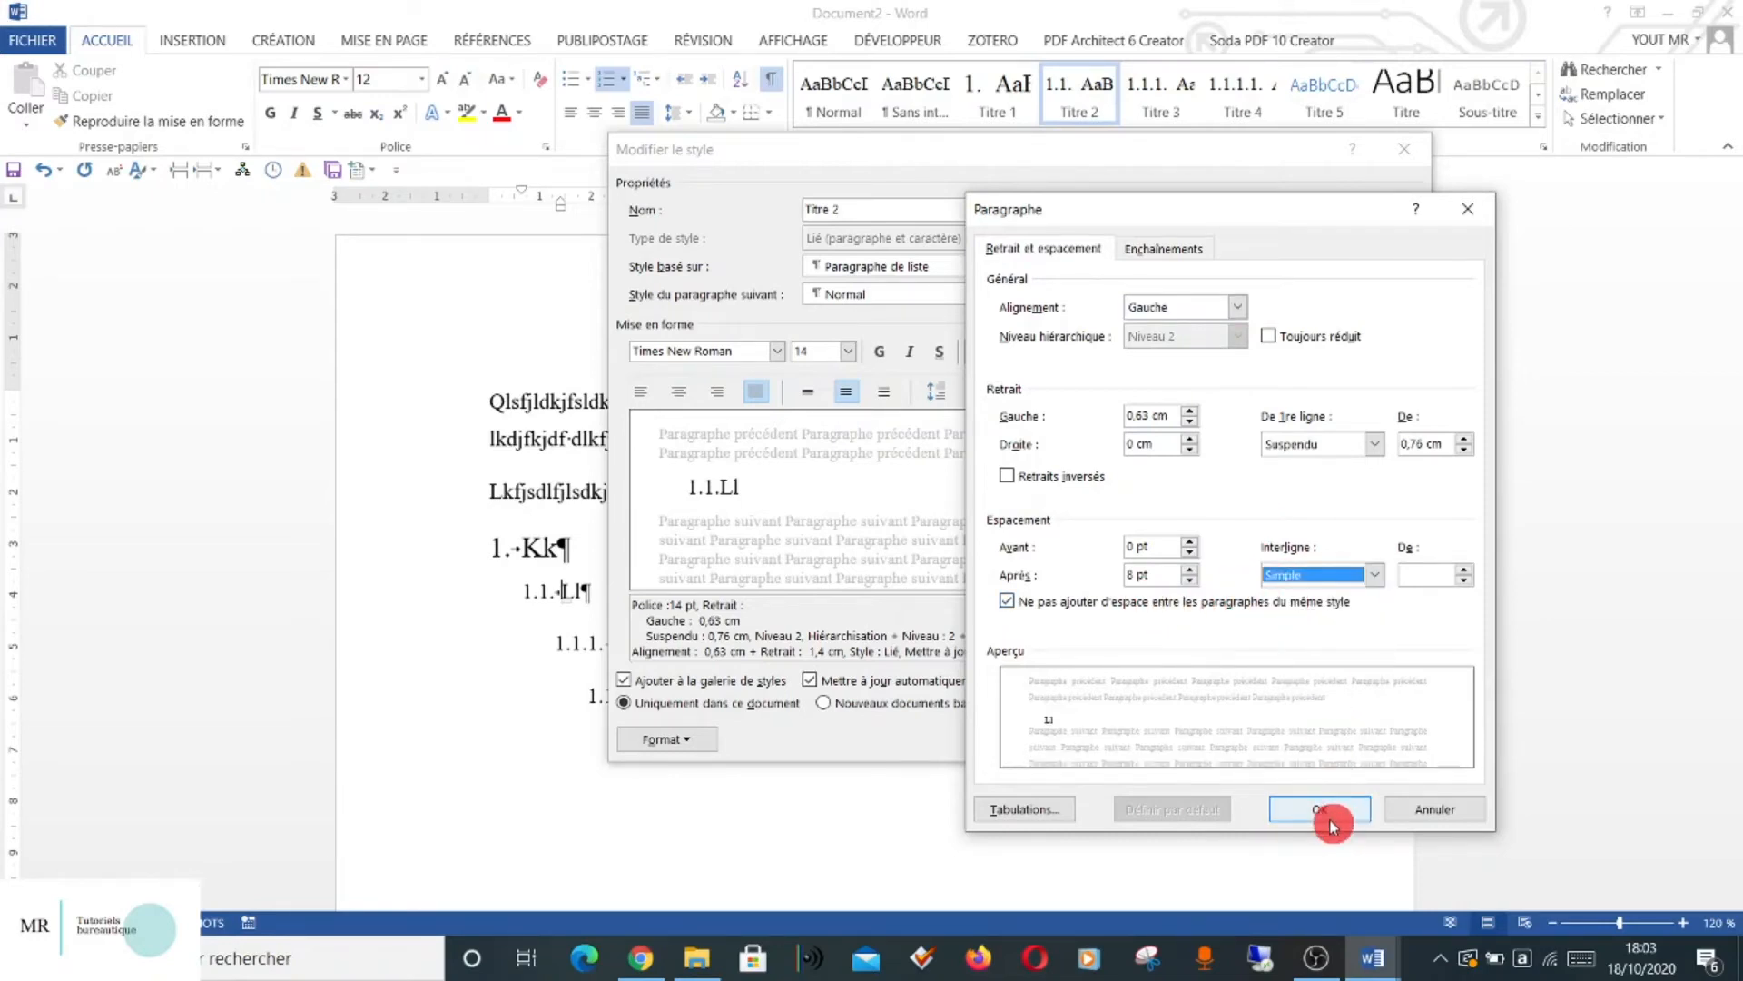
click(1325, 809)
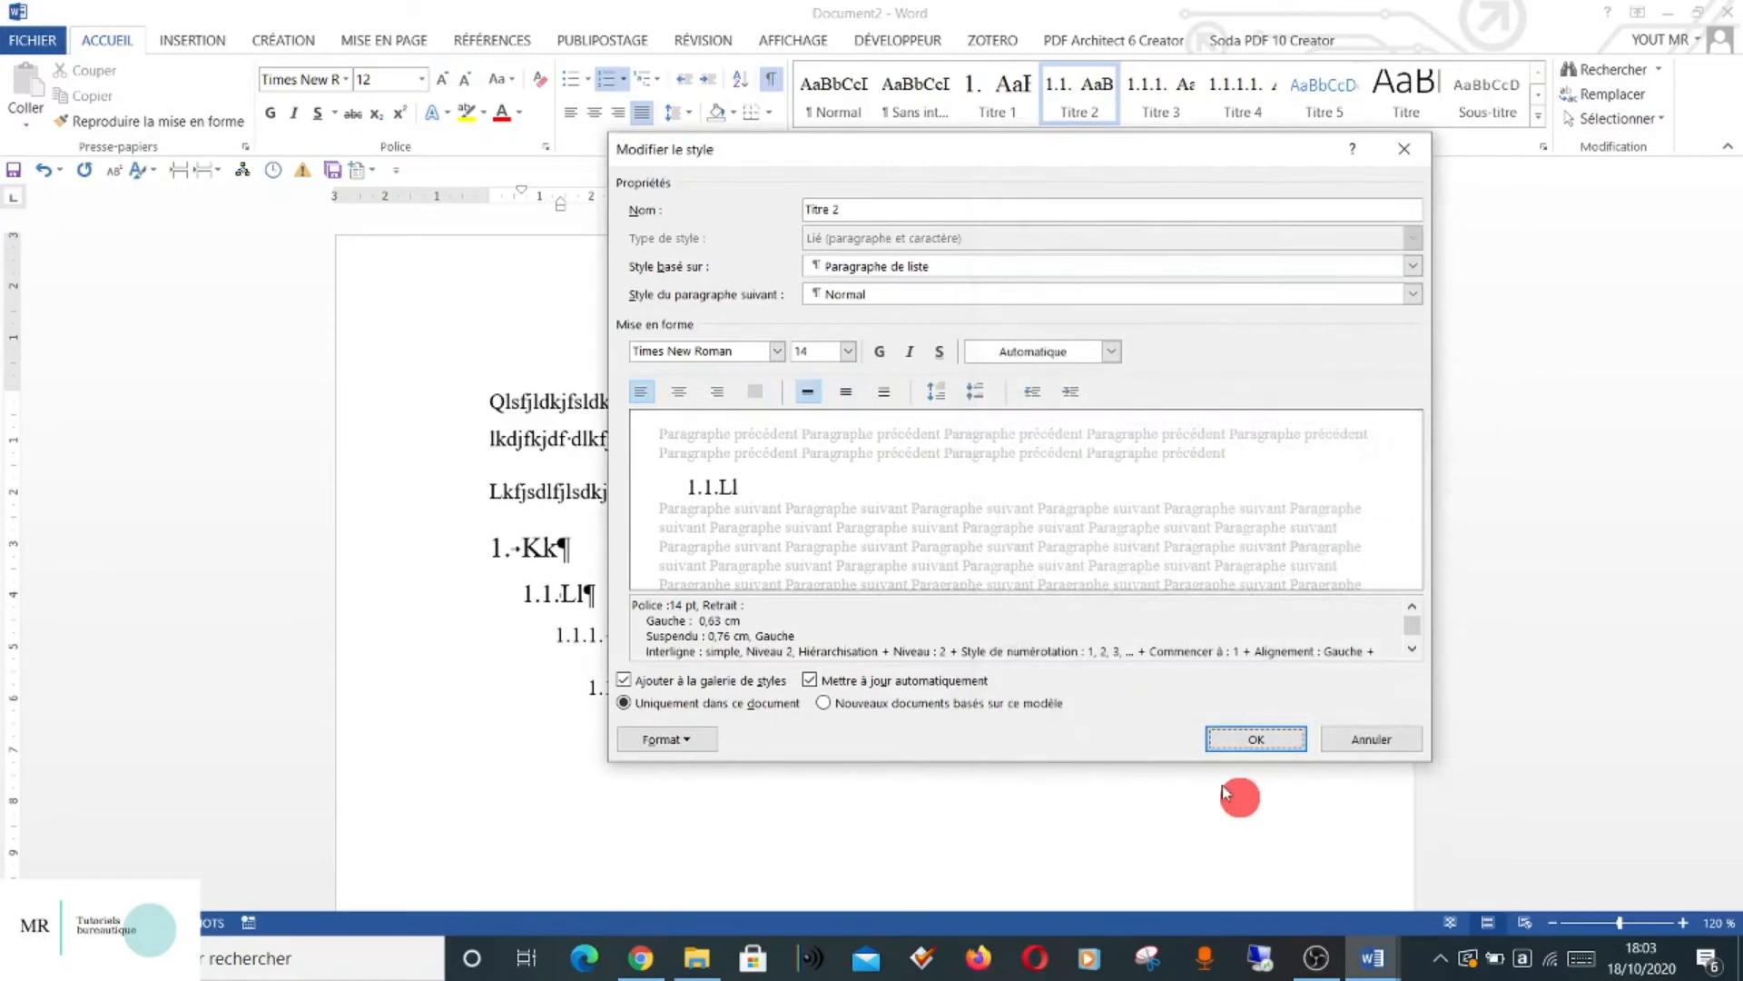
click(1242, 736)
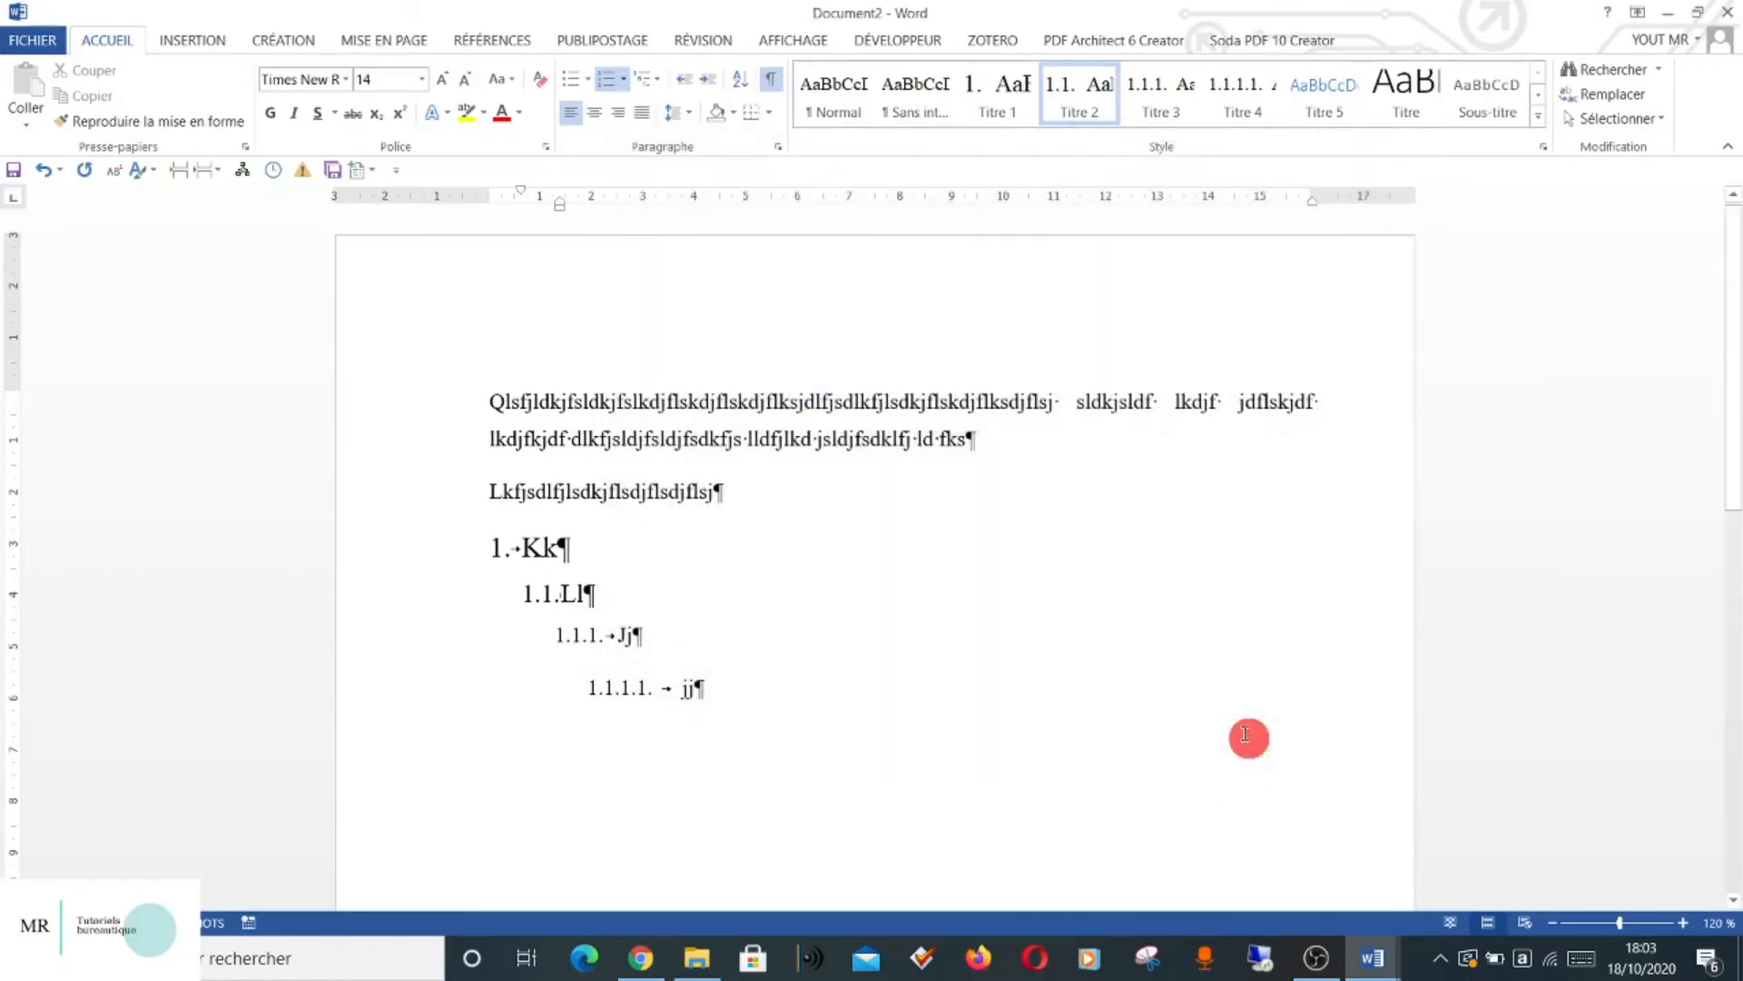
Modify the Titre 3 style of the third-level heading Jj to use Gauche alignment.
double_click(625, 646)
click(630, 645)
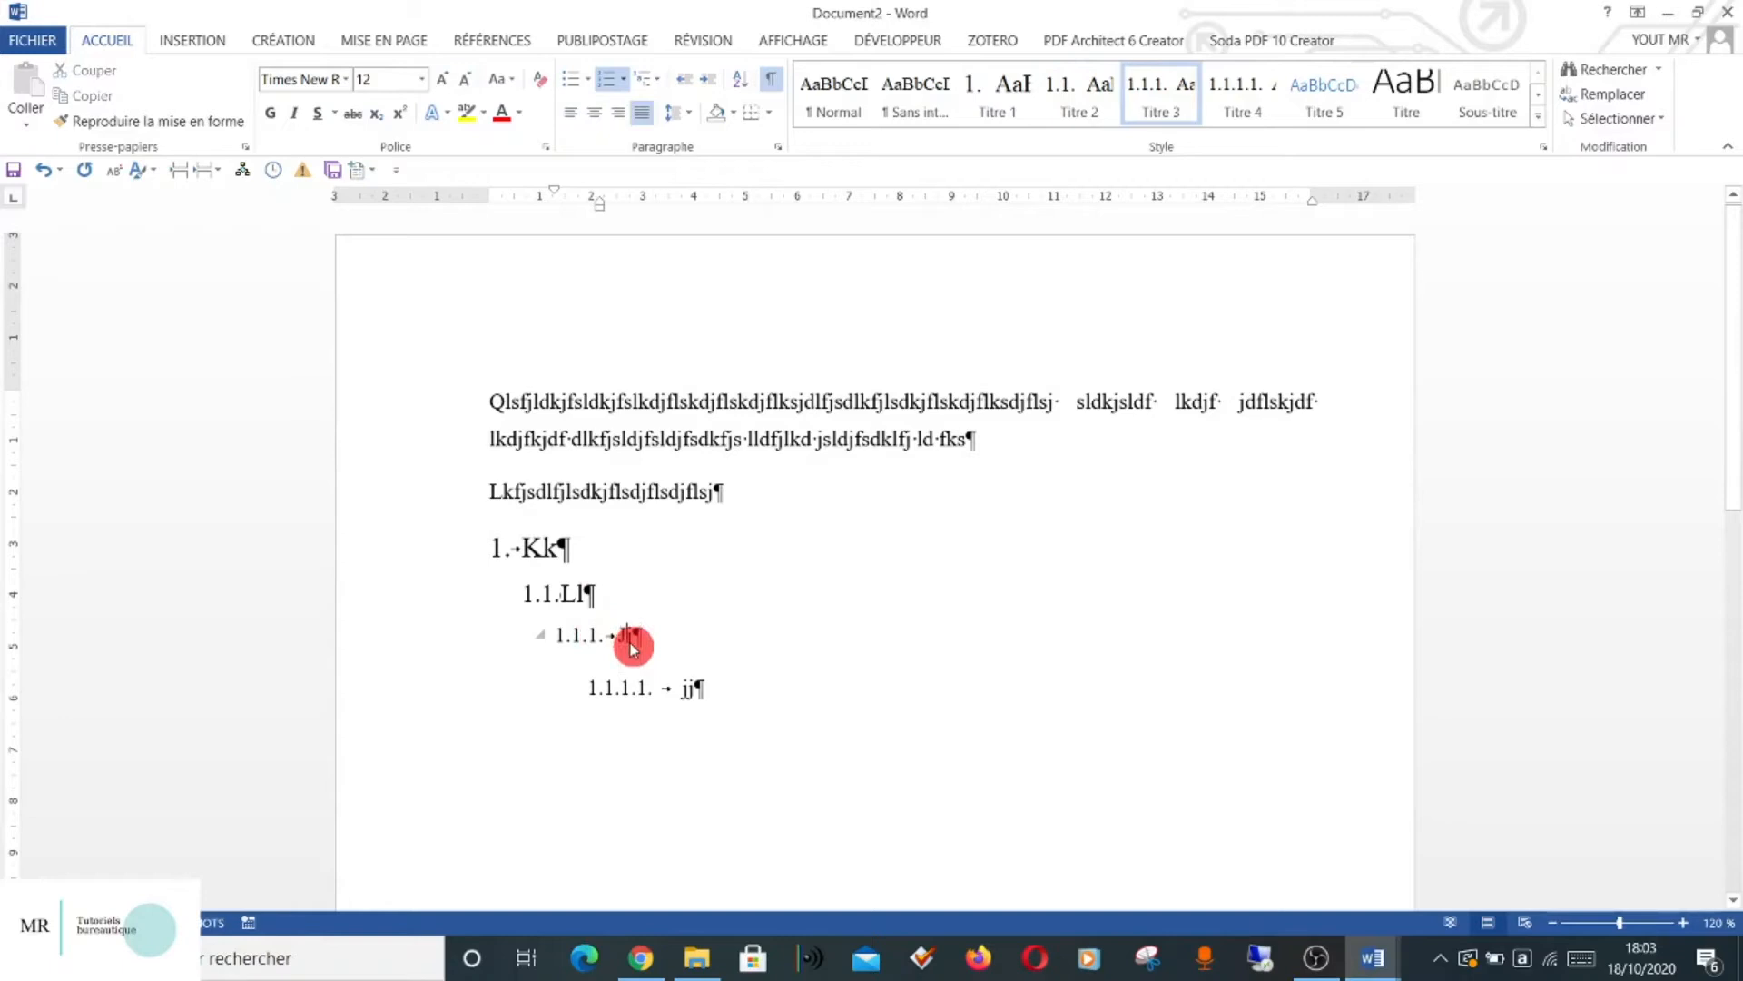
right_click(1178, 99)
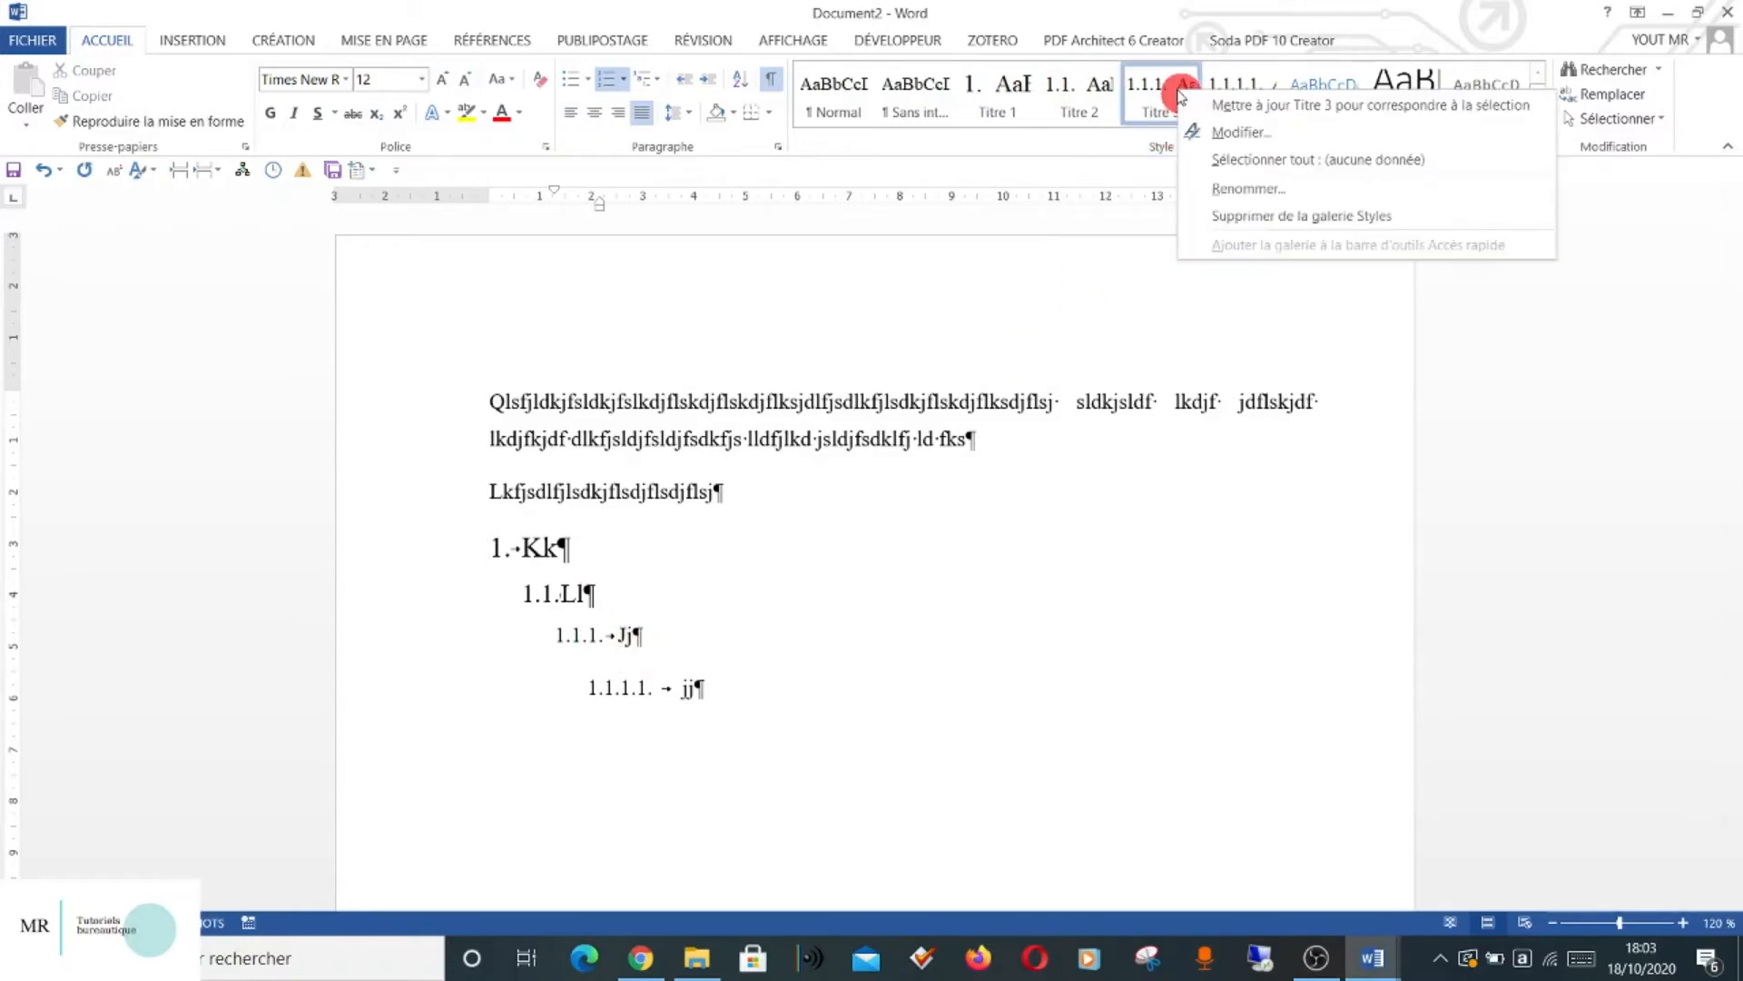
click(1206, 134)
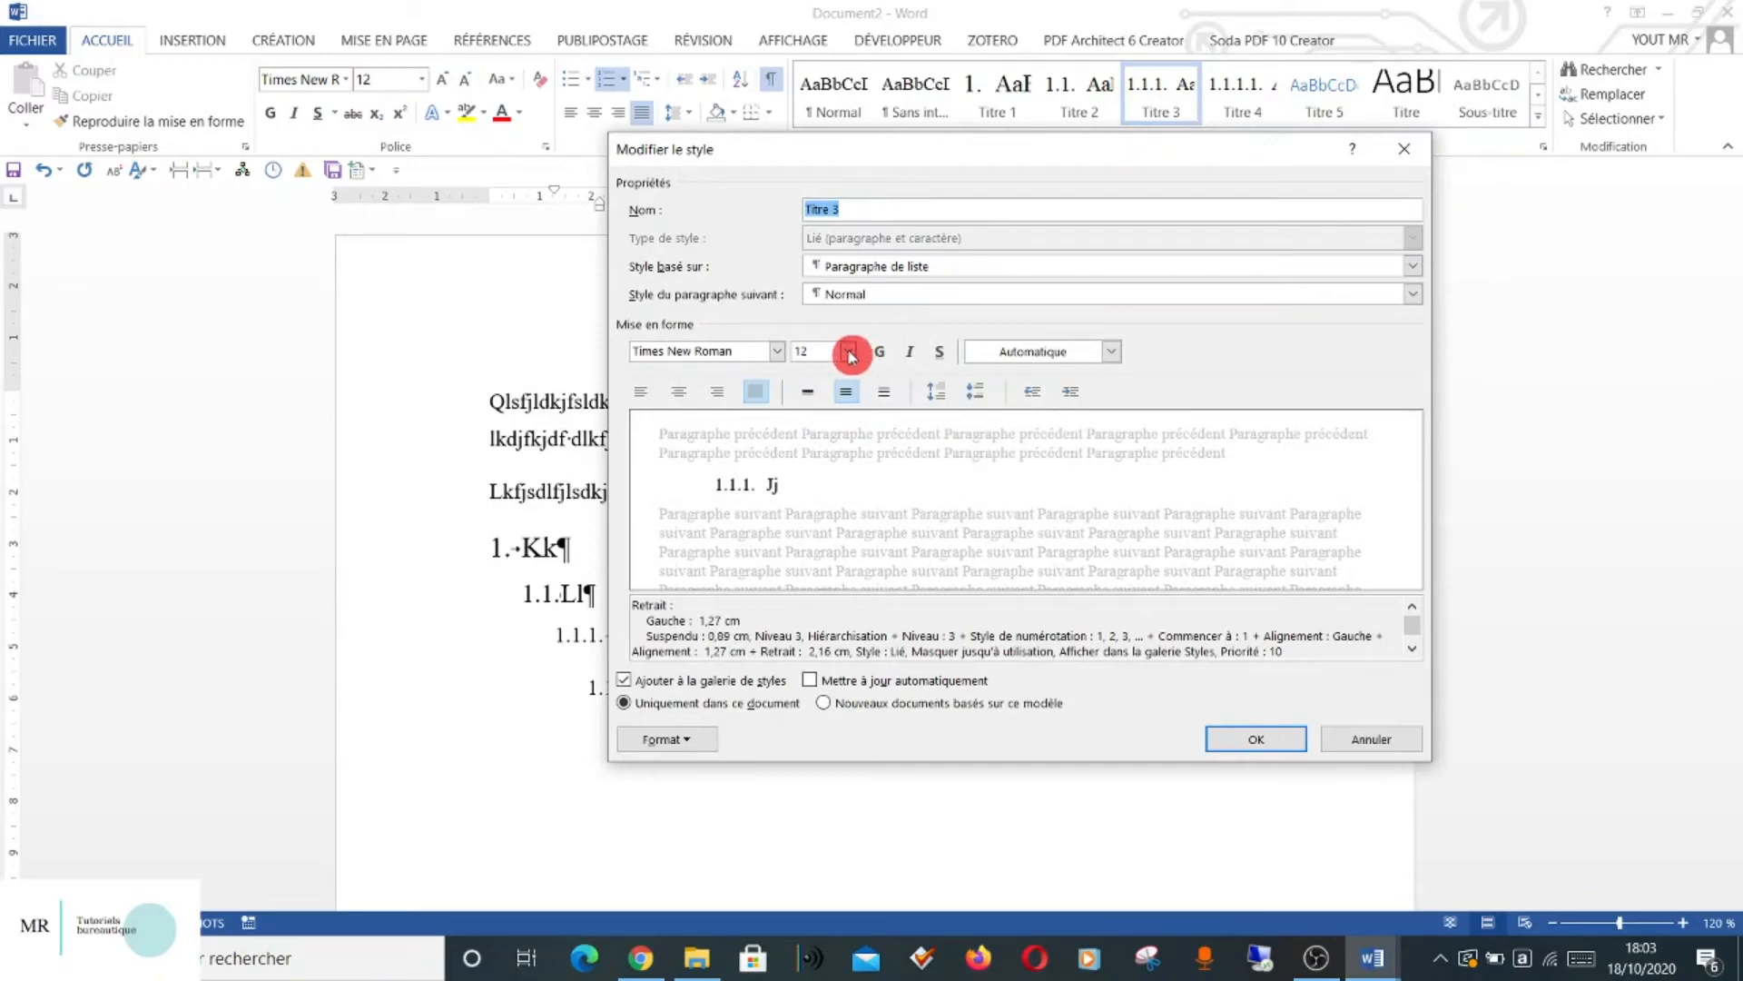
click(669, 738)
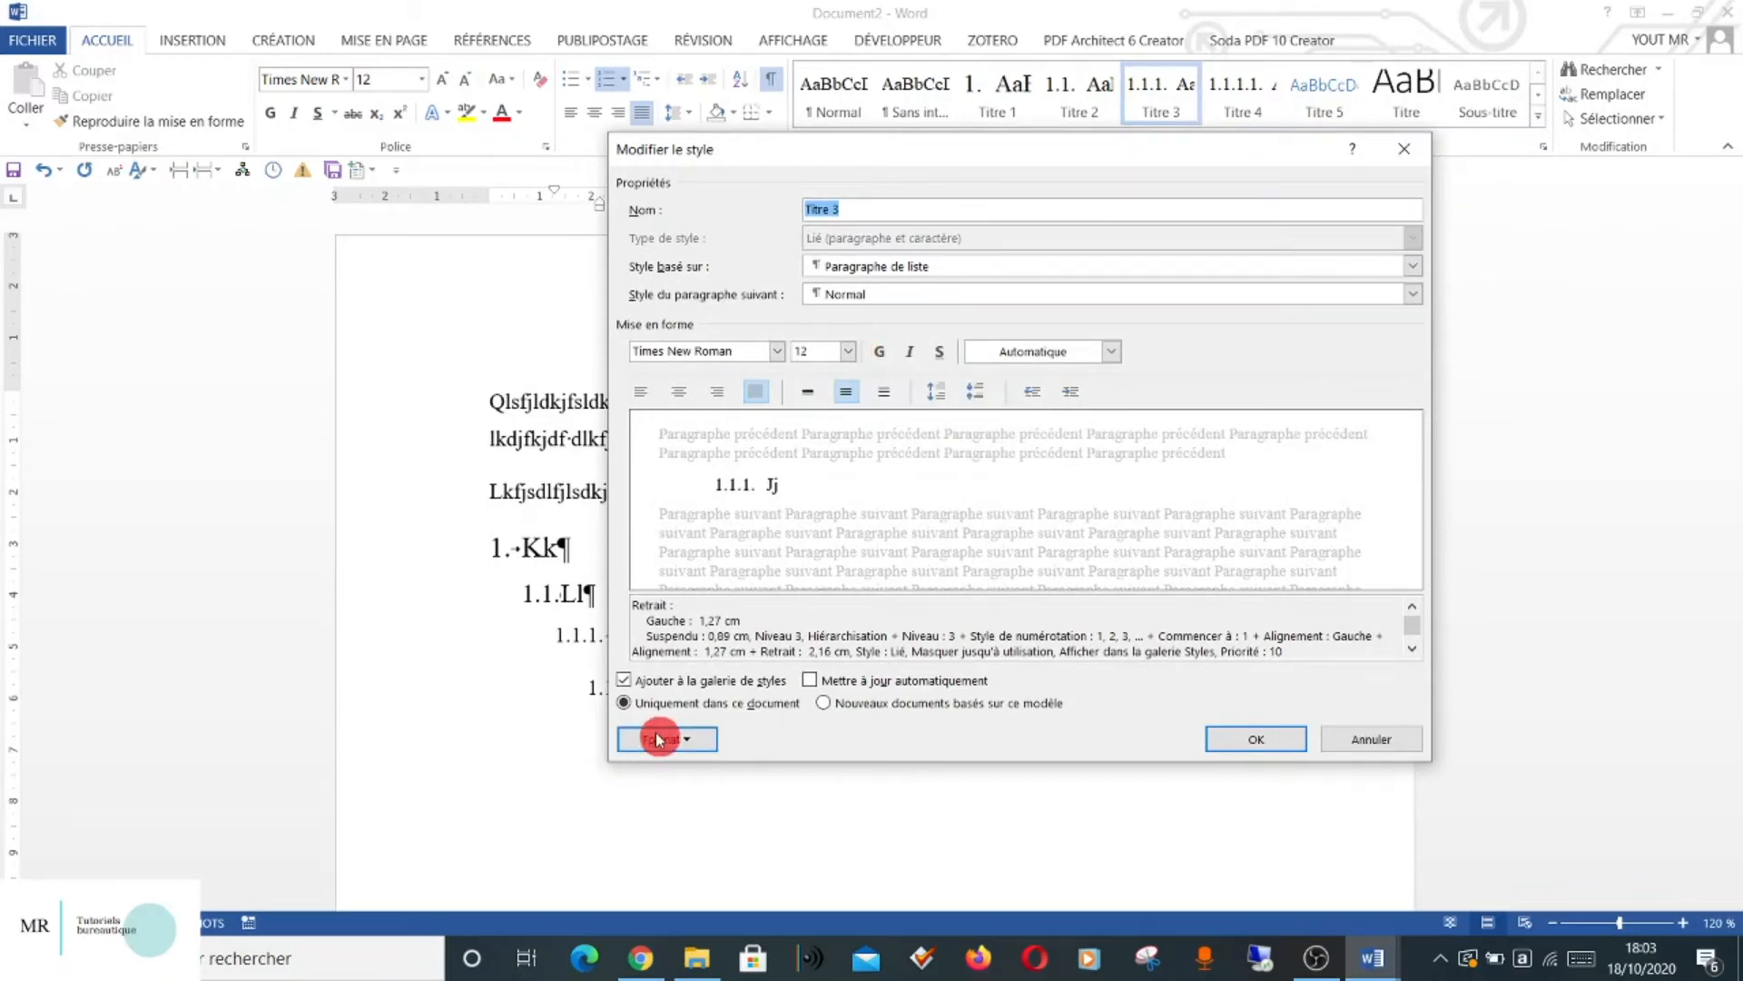
click(716, 540)
click(1211, 310)
click(1216, 309)
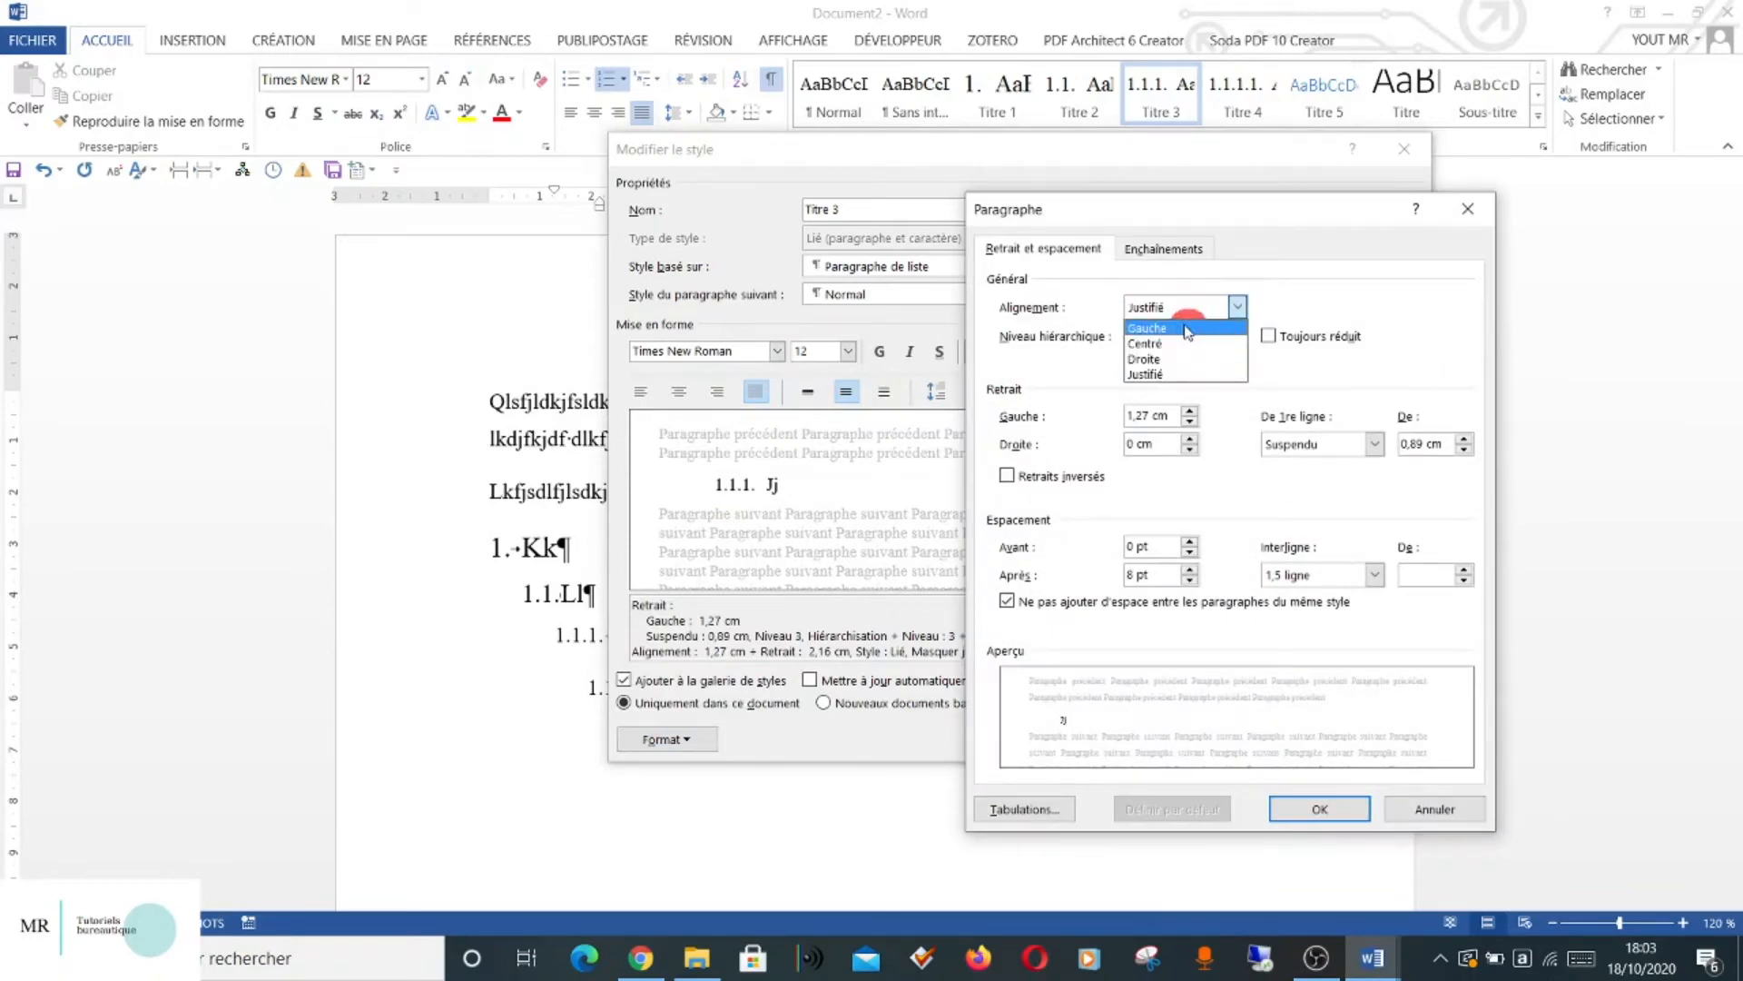
click(1184, 329)
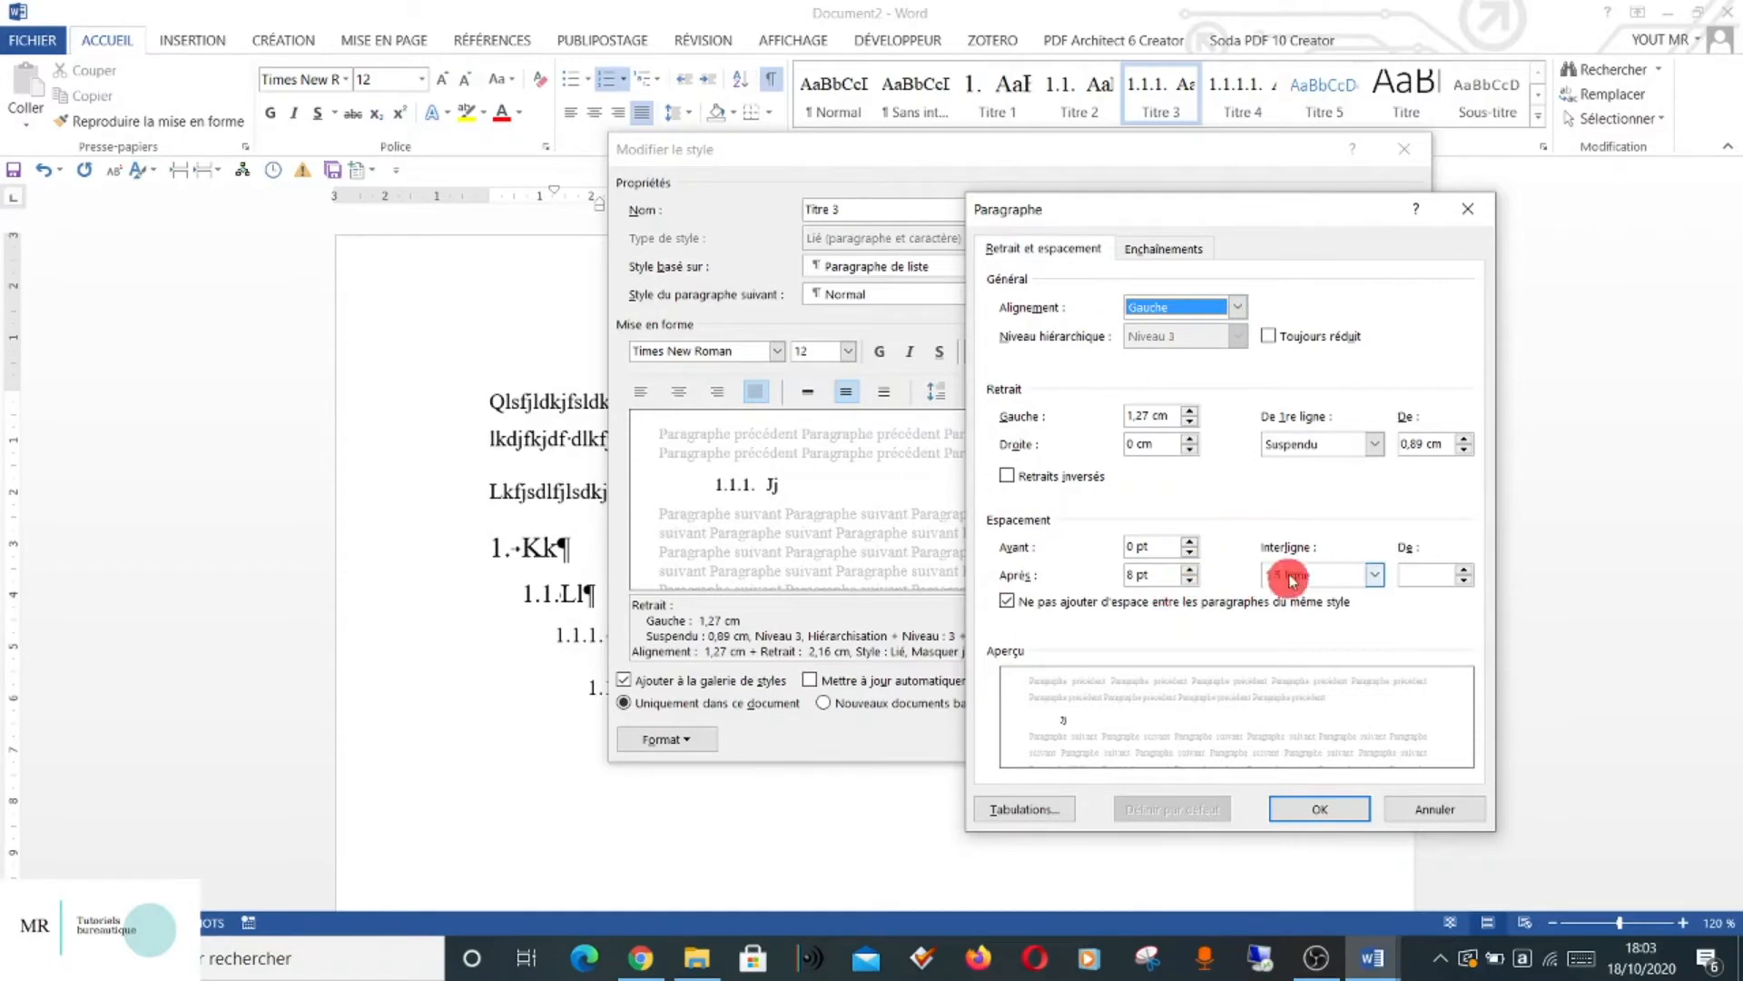
Set the Titre 3 style's line spacing to Simple and turn on its automatic updating.
click(1291, 576)
click(1301, 602)
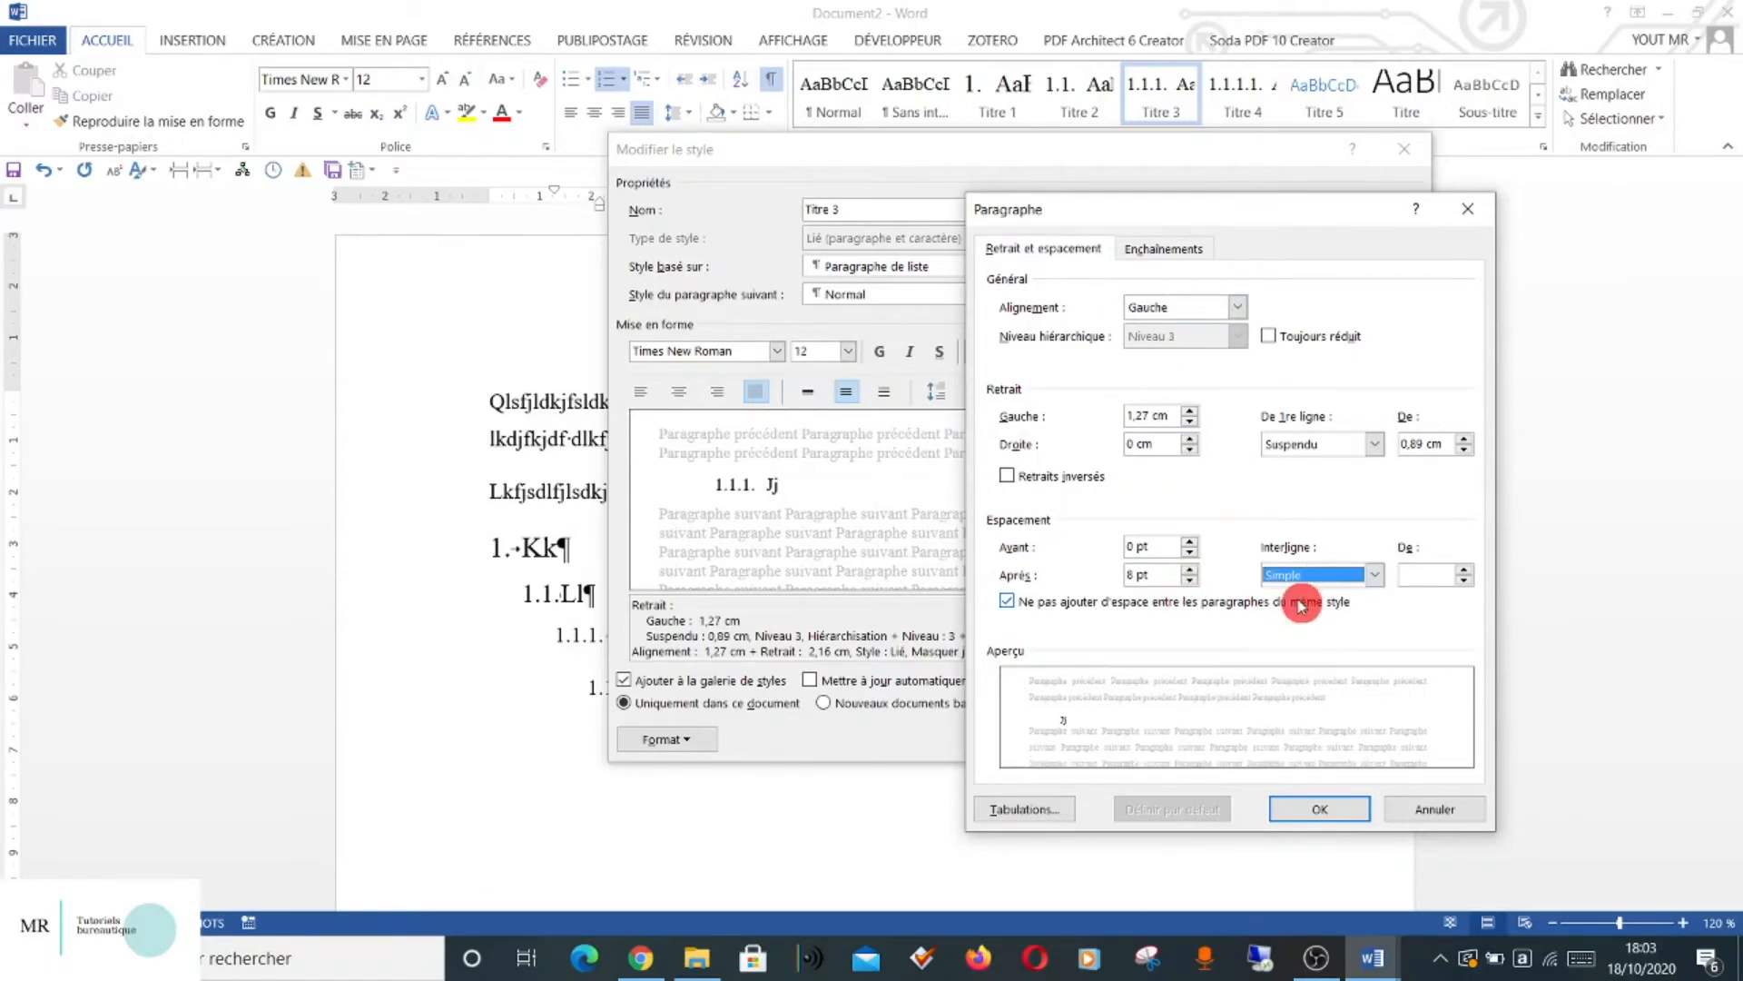
click(1318, 811)
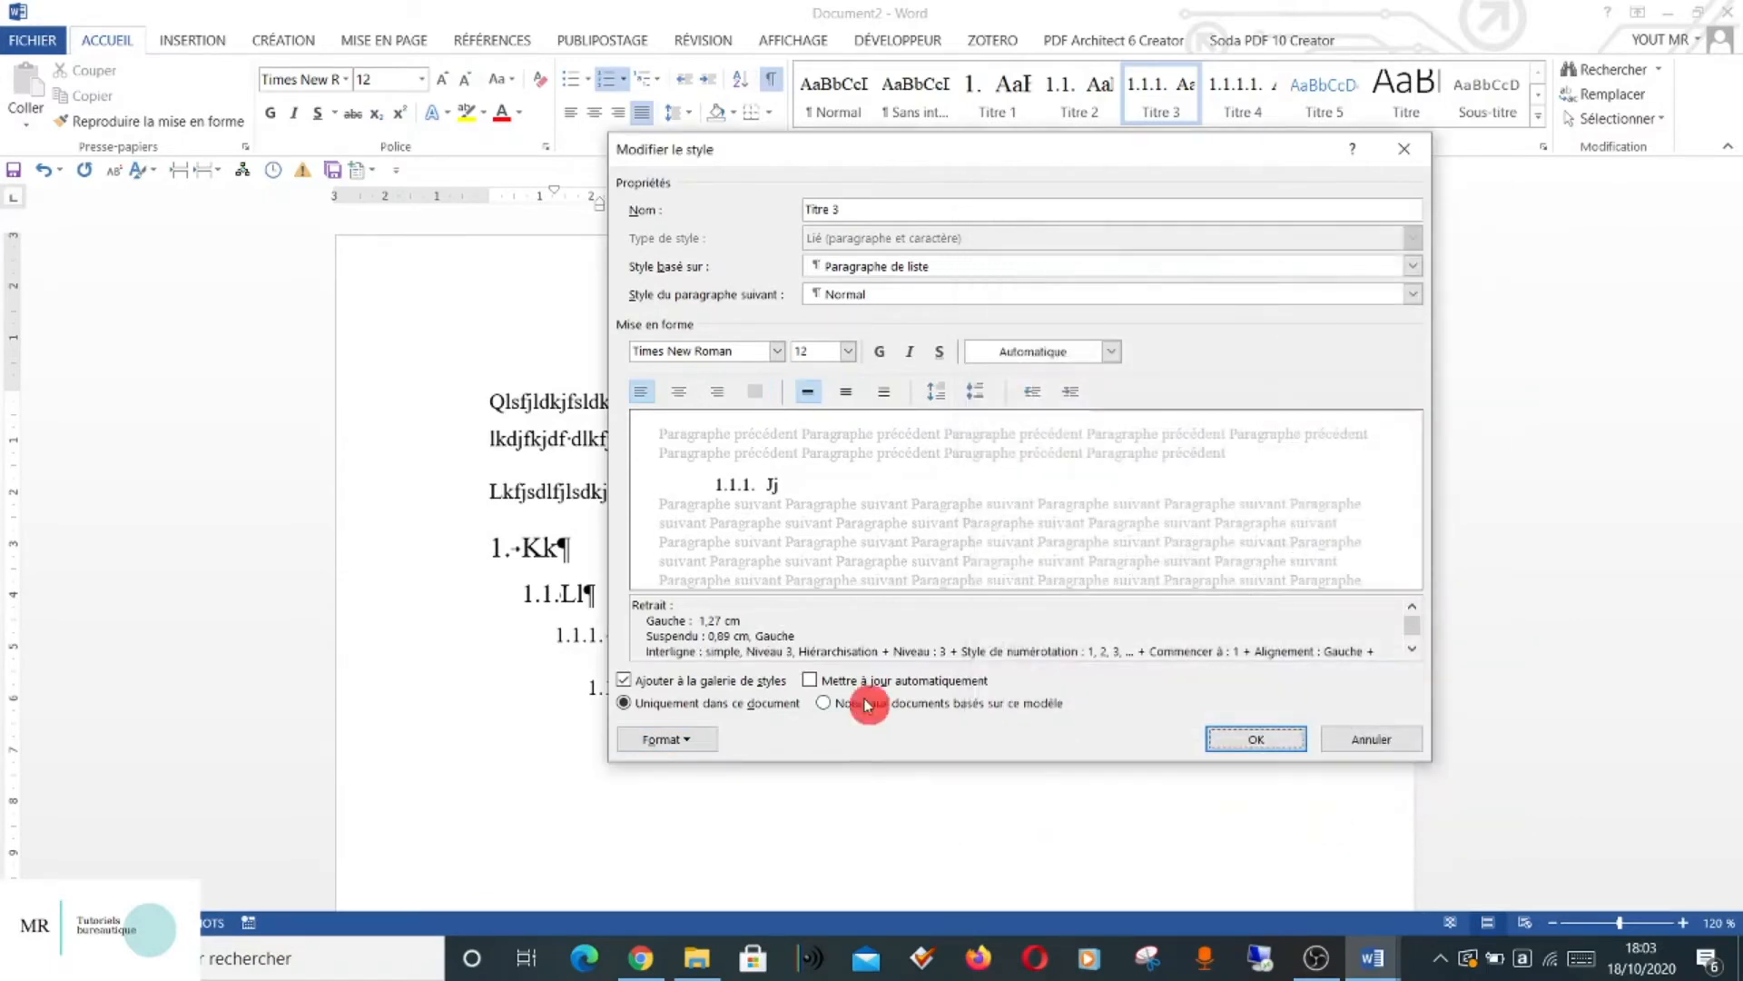
click(809, 680)
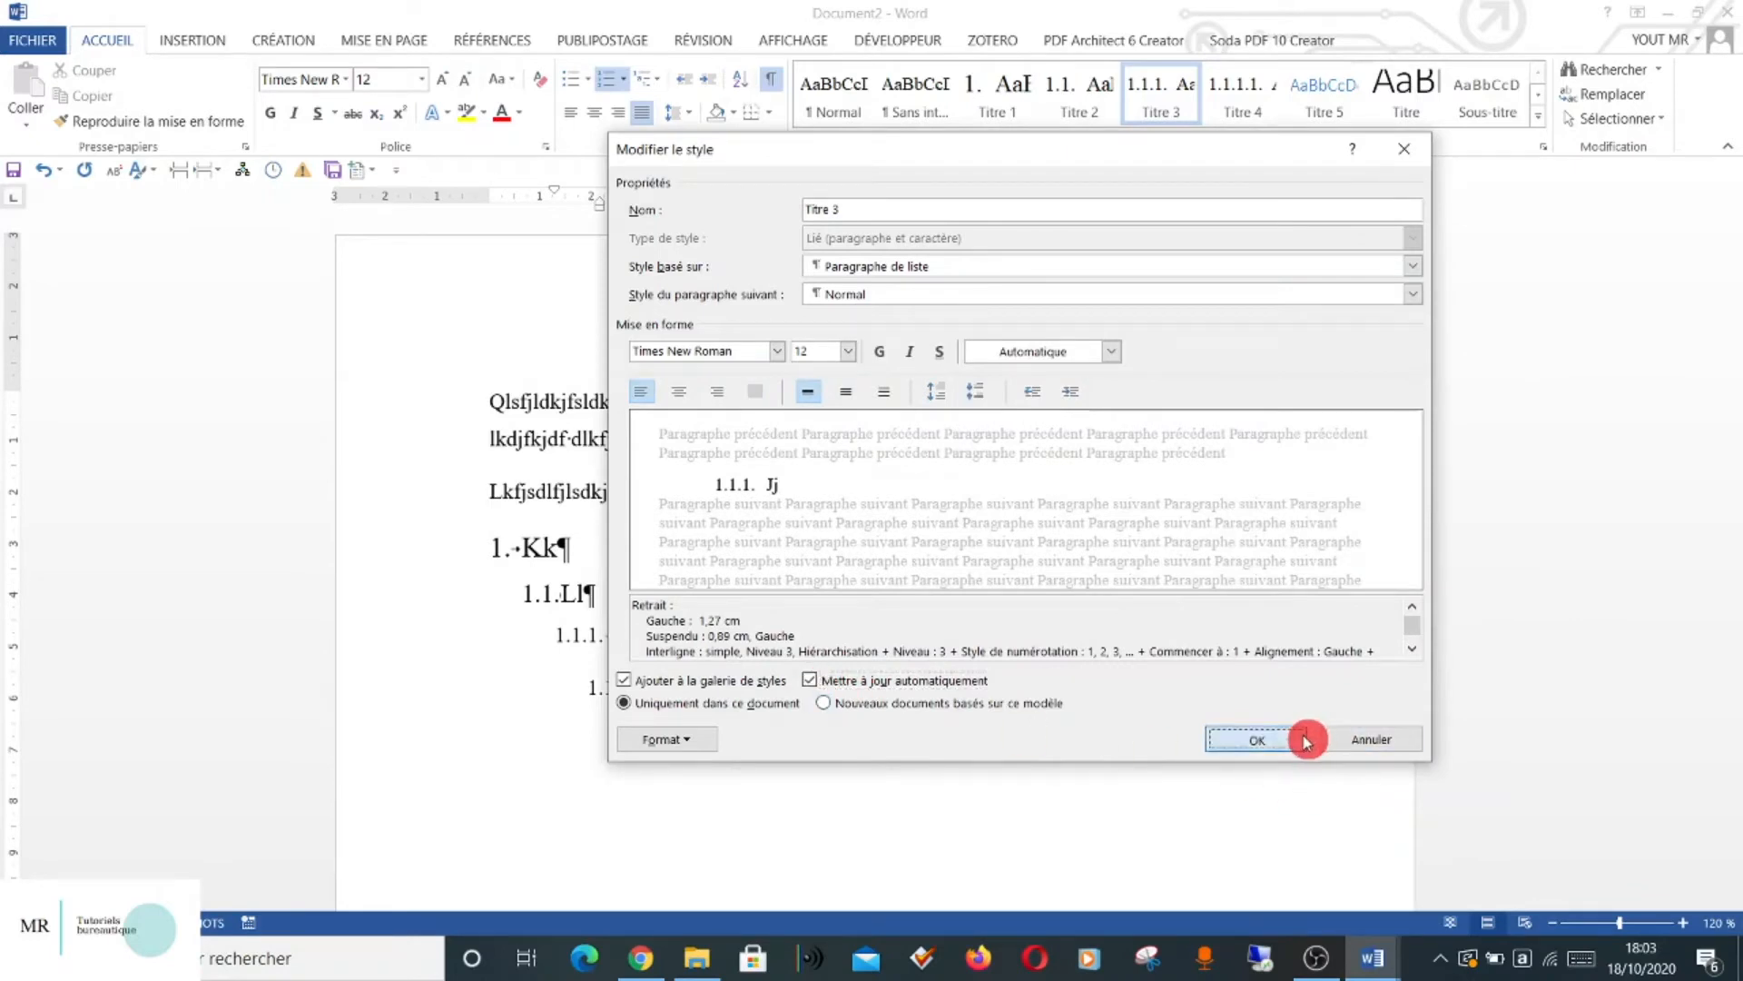
click(1257, 739)
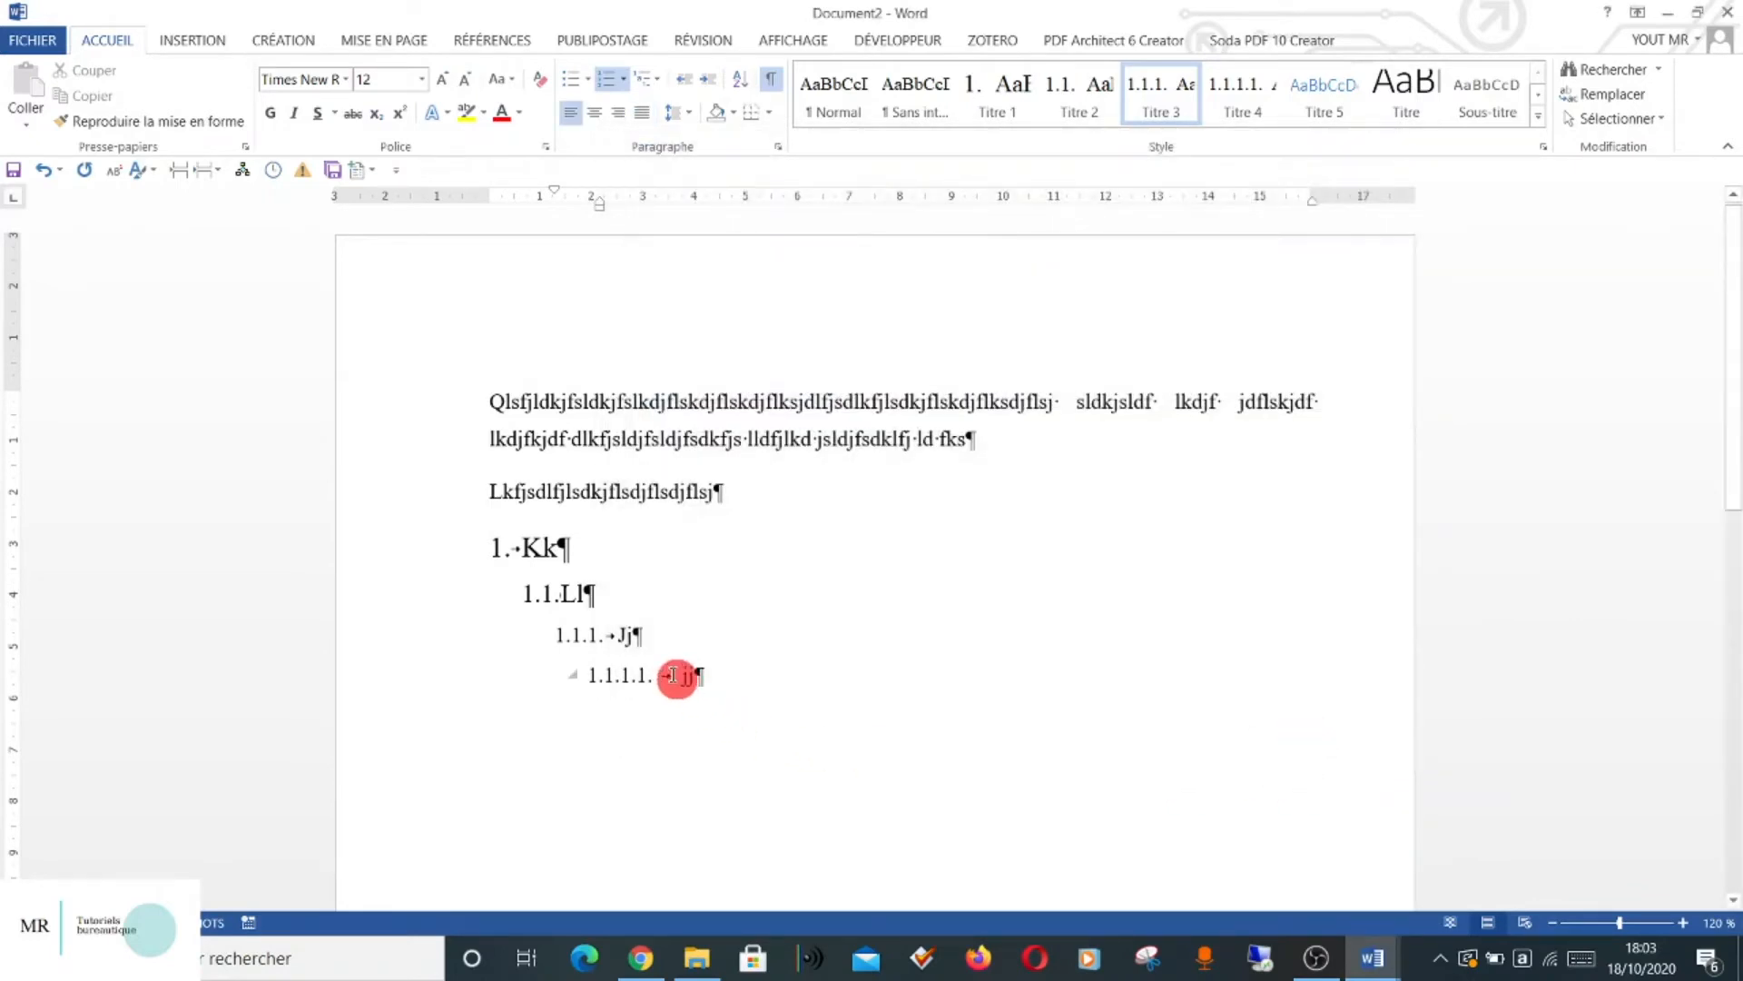
Modify the Titre 4 style to use italic text and turn on its automatic updating.
right_click(1242, 111)
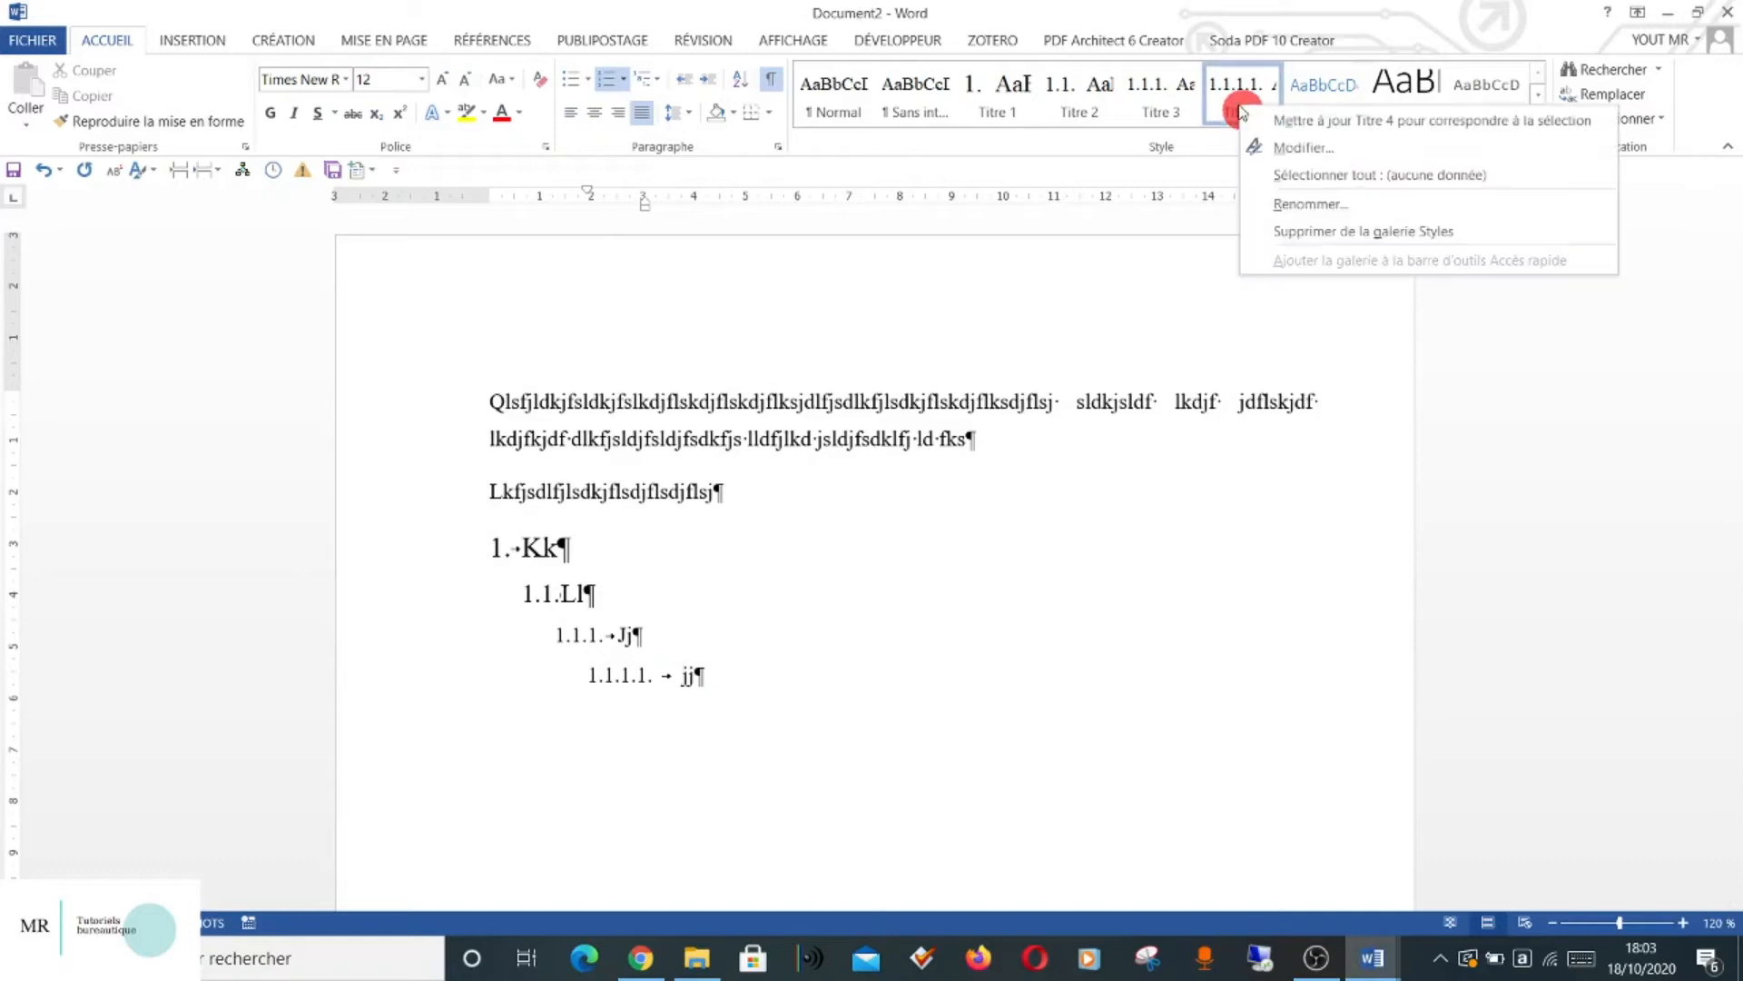
click(1293, 153)
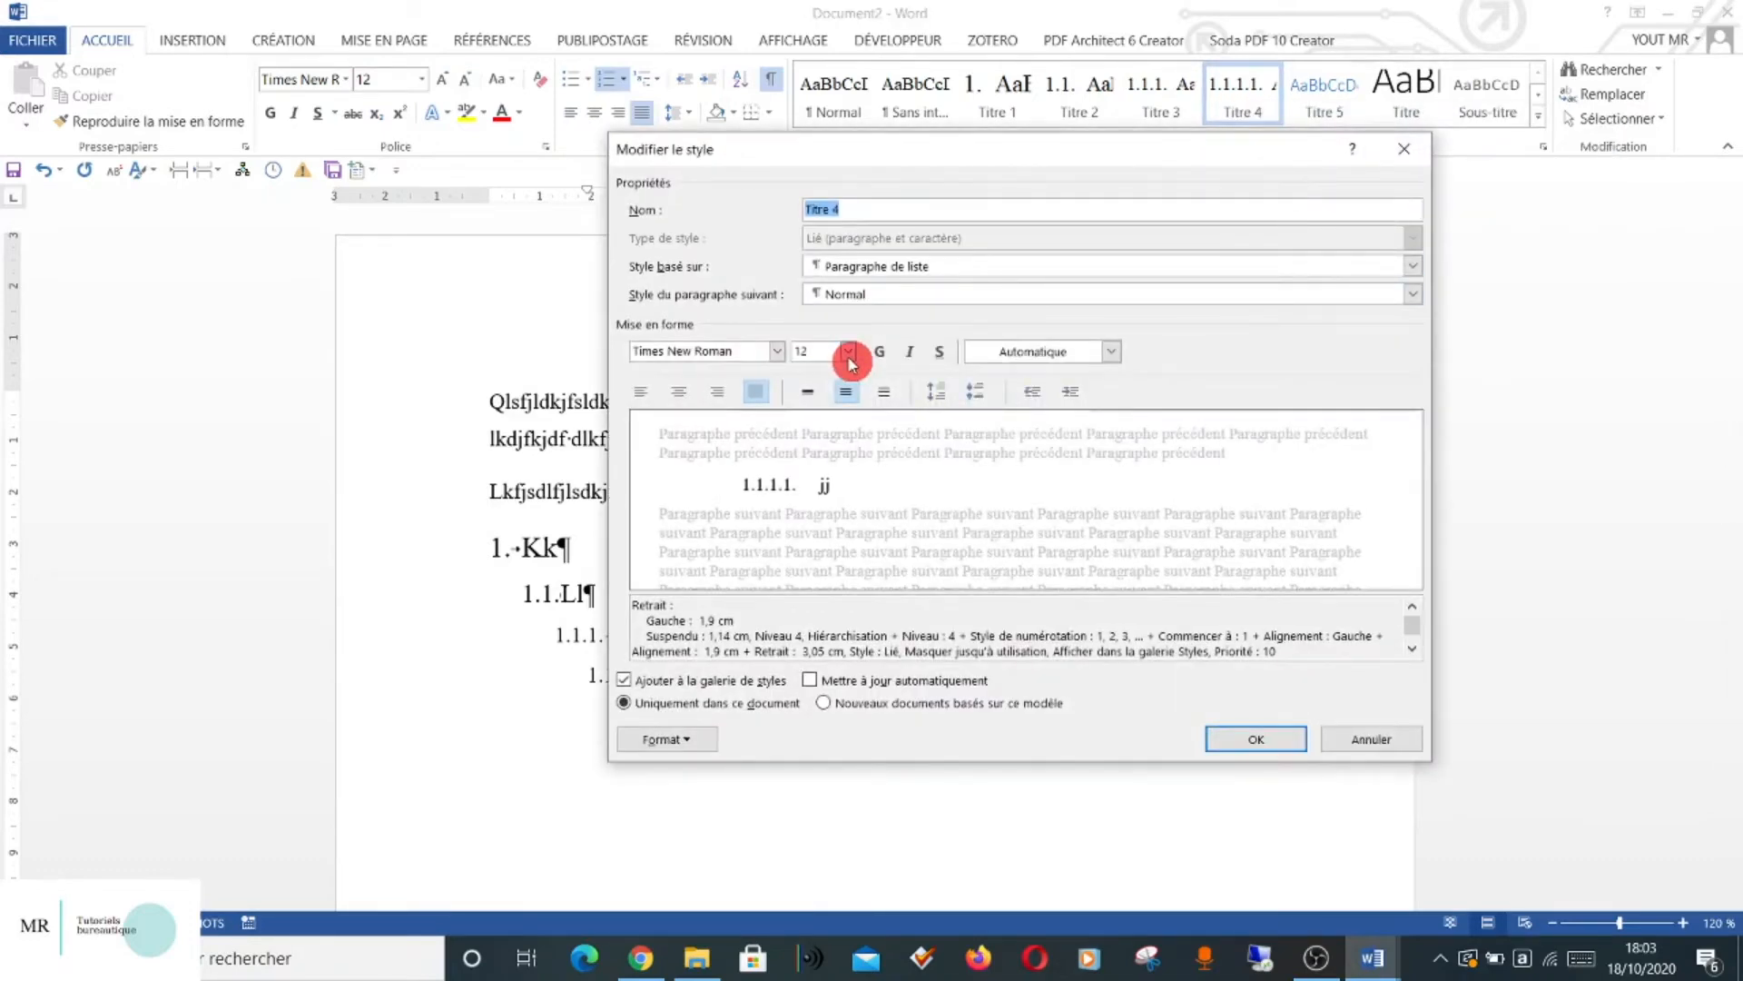
click(911, 354)
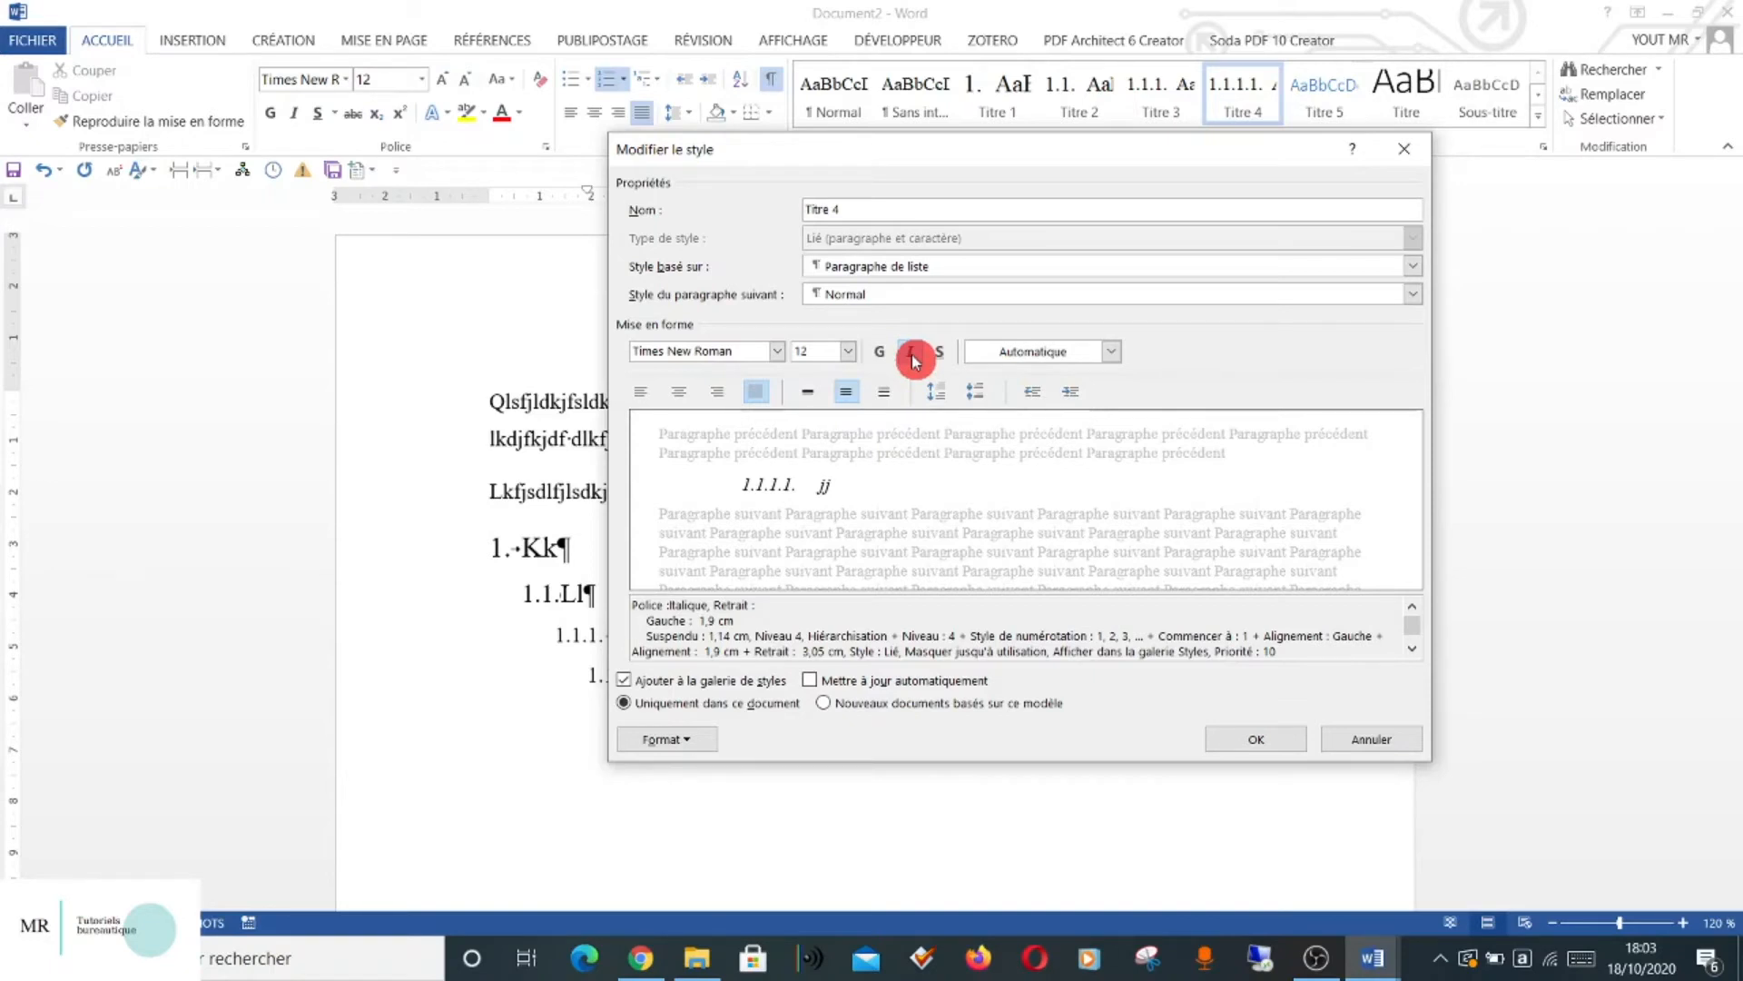
click(809, 680)
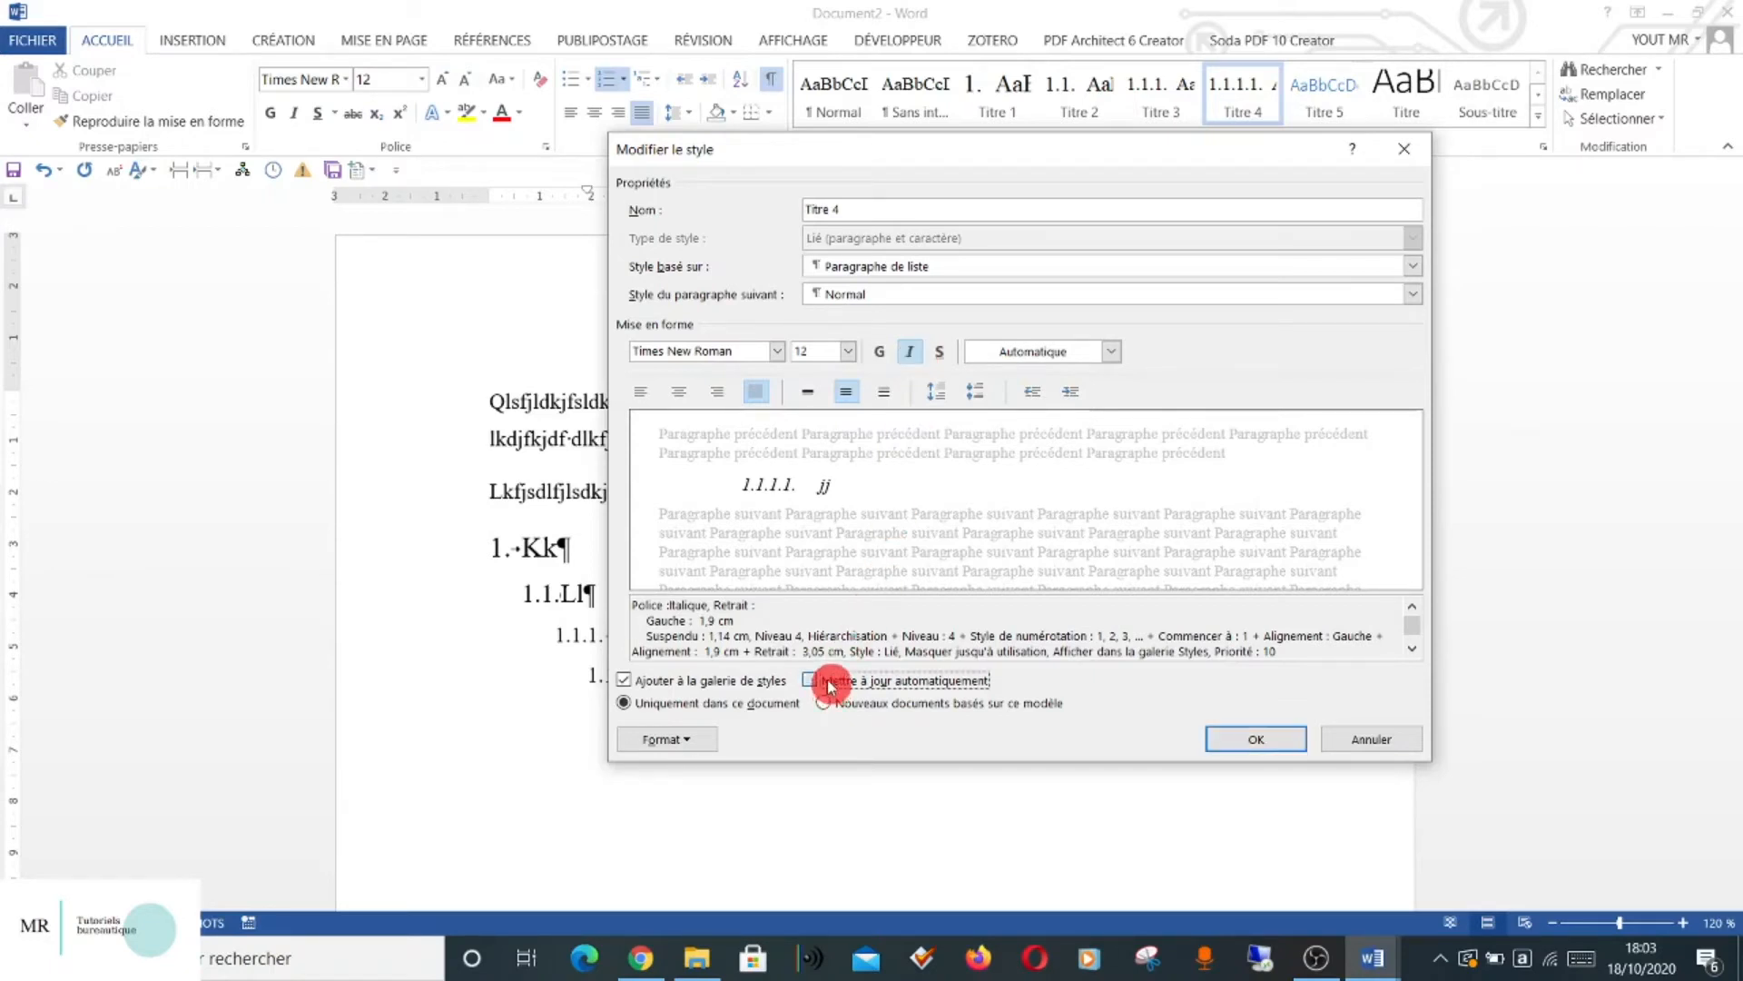
Set the Titre 4 style's alignment to Gauche and its line spacing to Simple.
click(667, 737)
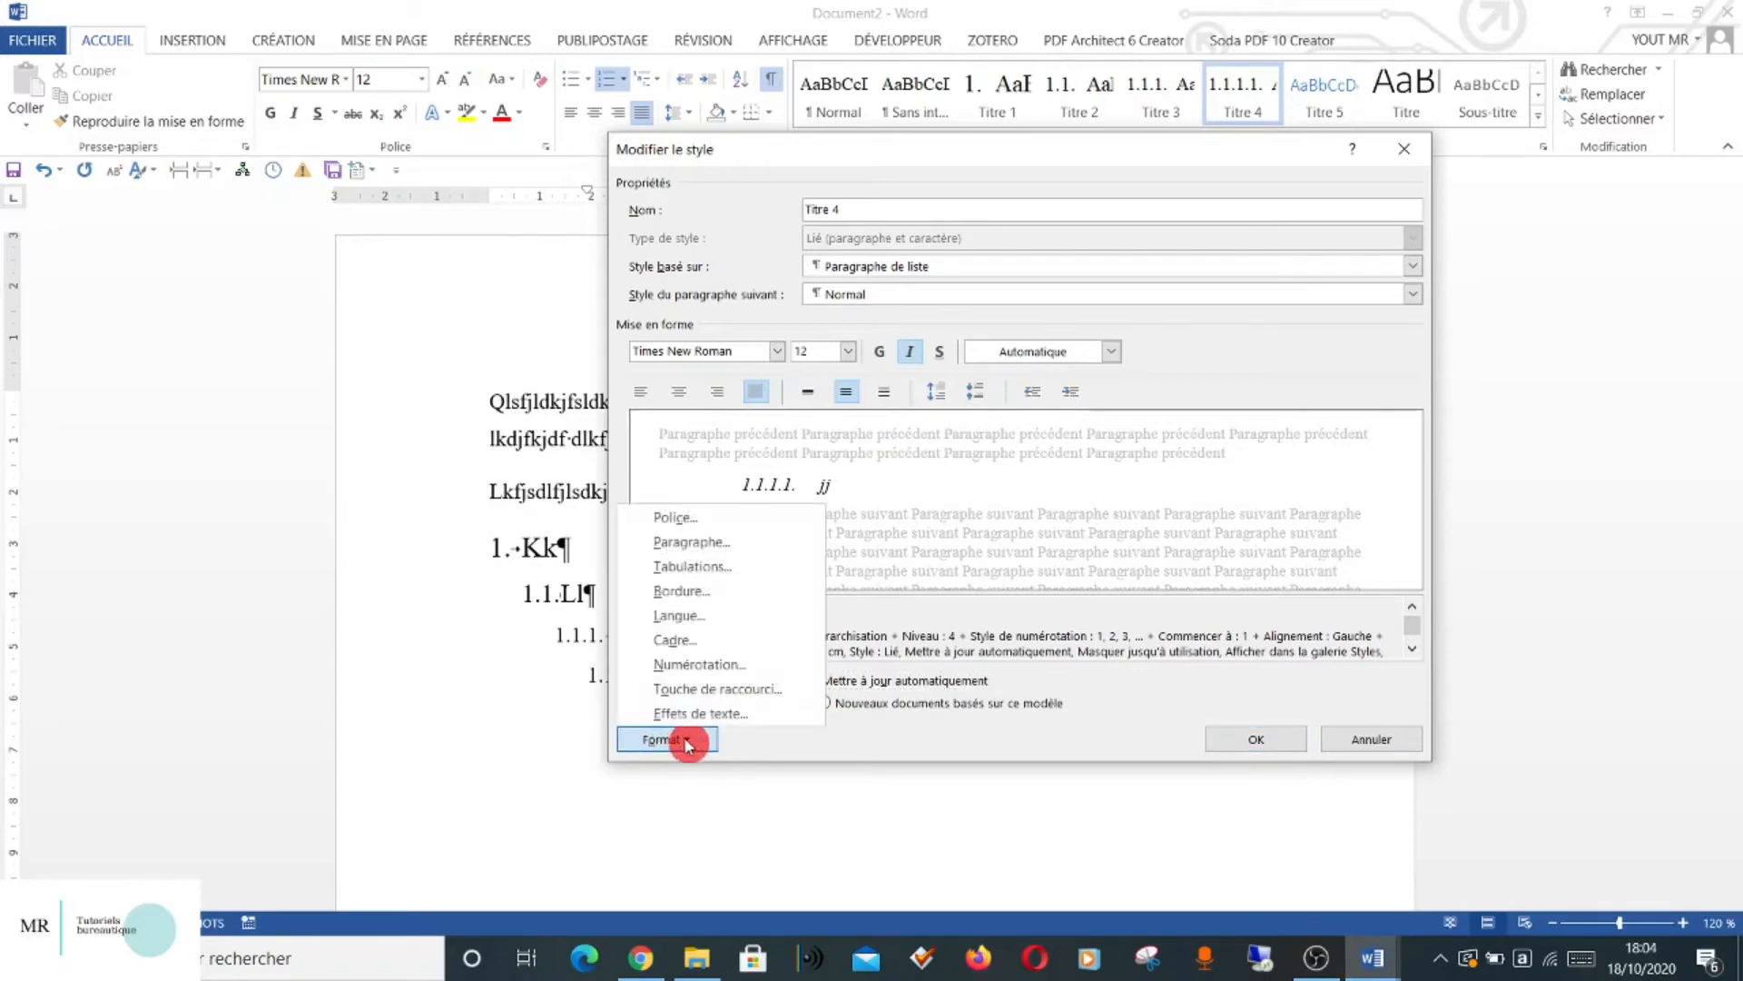
click(720, 543)
click(1227, 325)
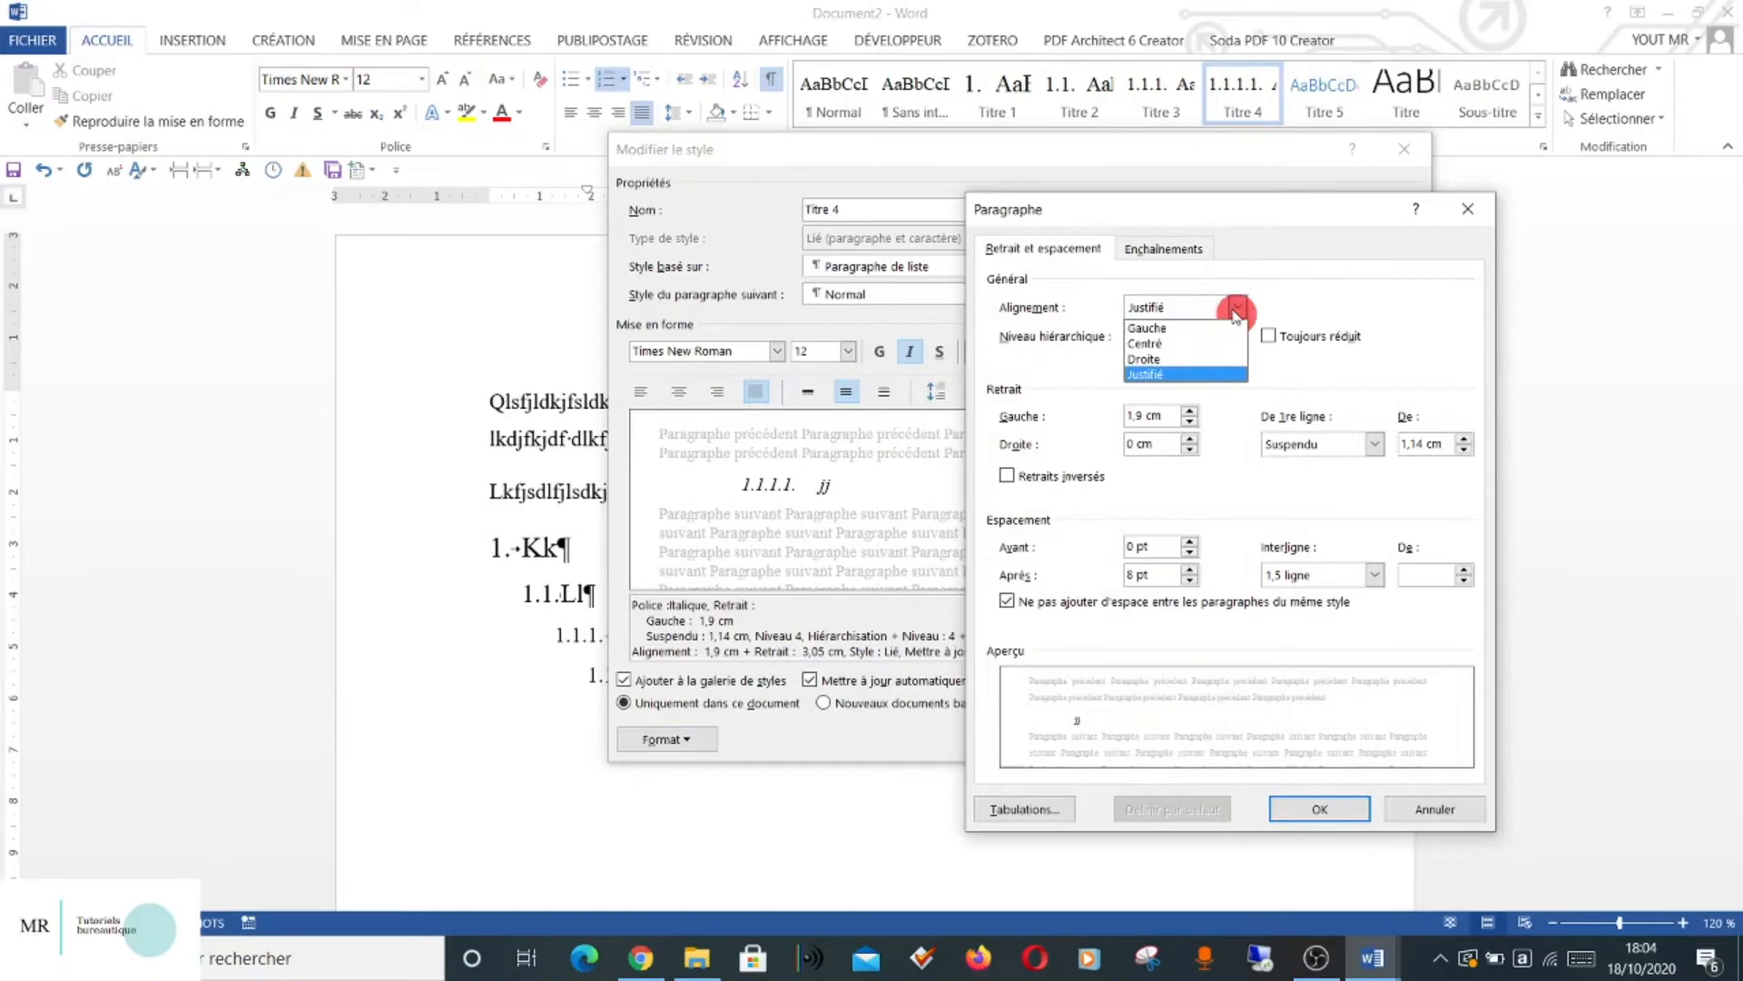
click(1194, 329)
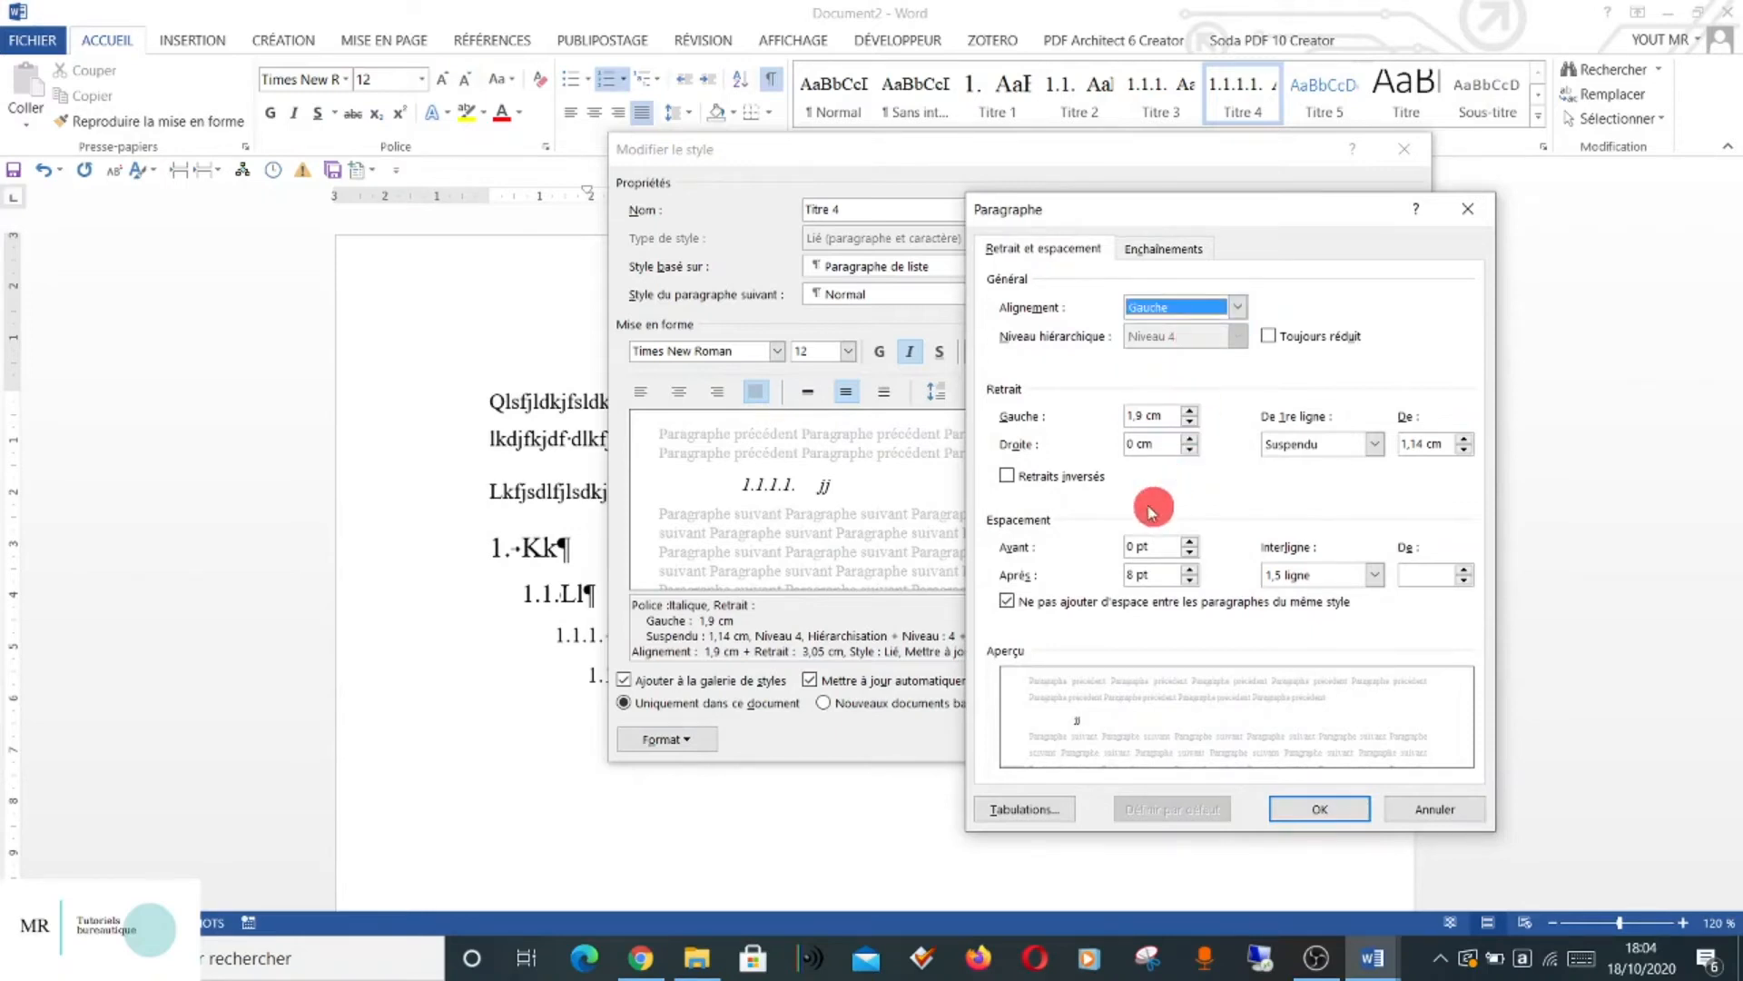
click(1307, 579)
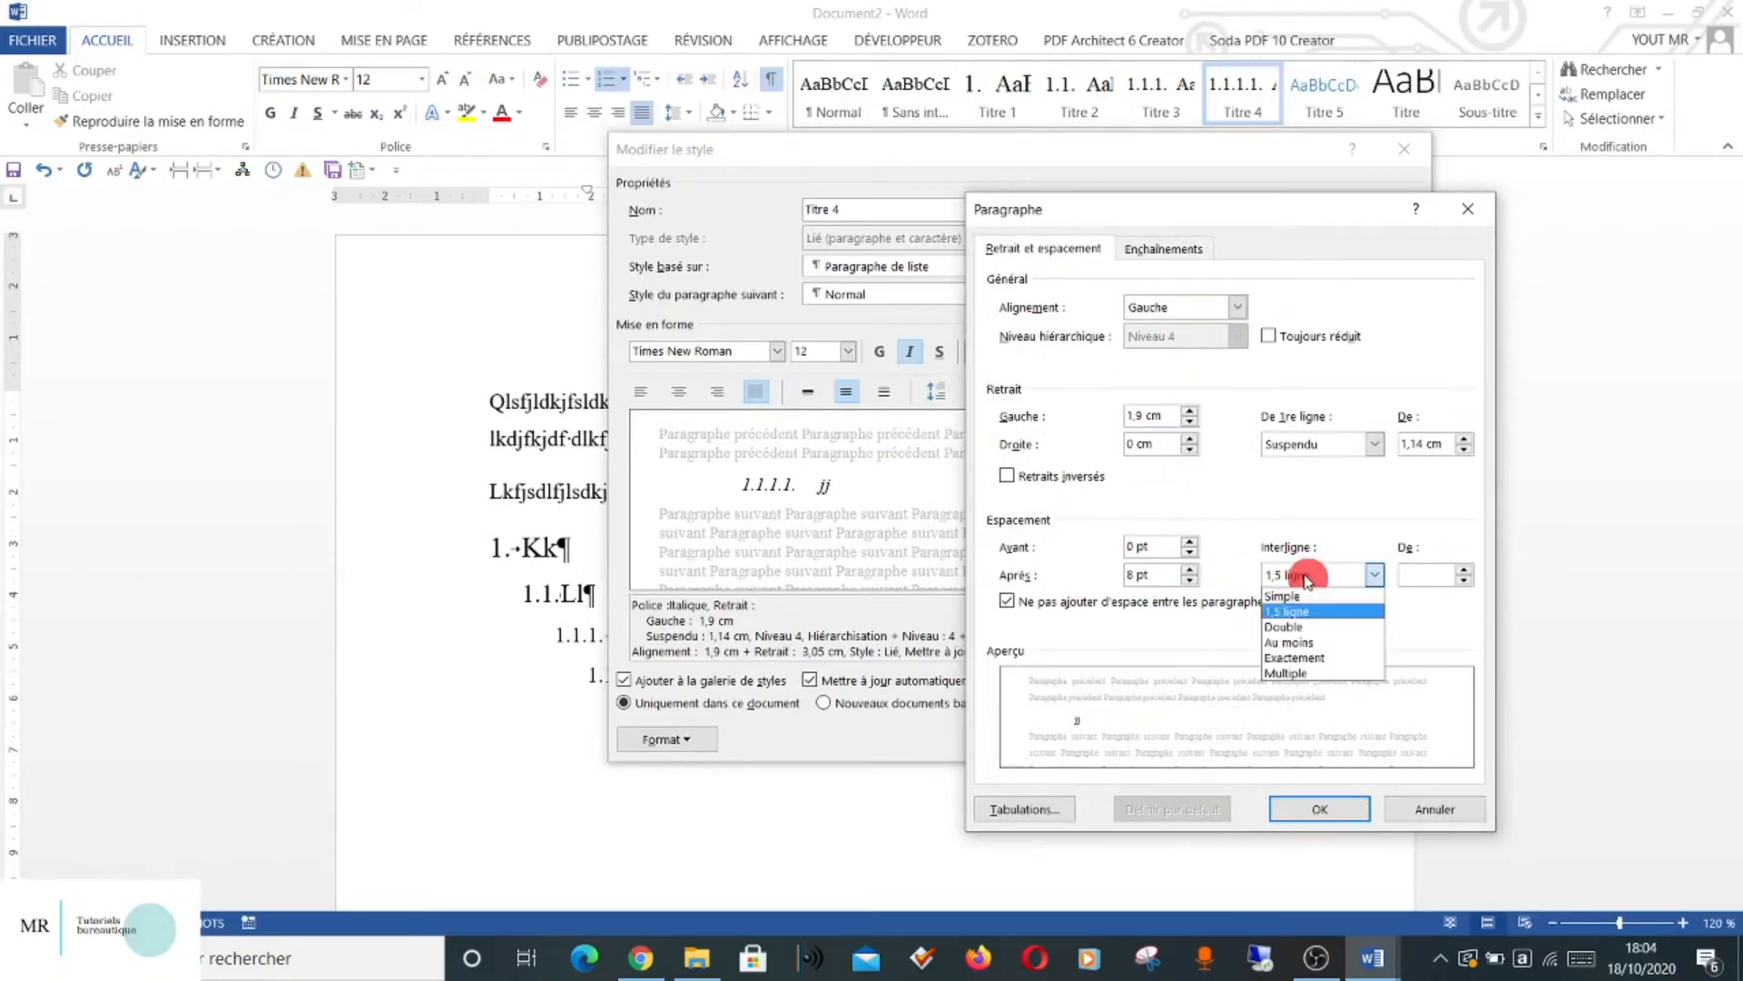
click(1314, 592)
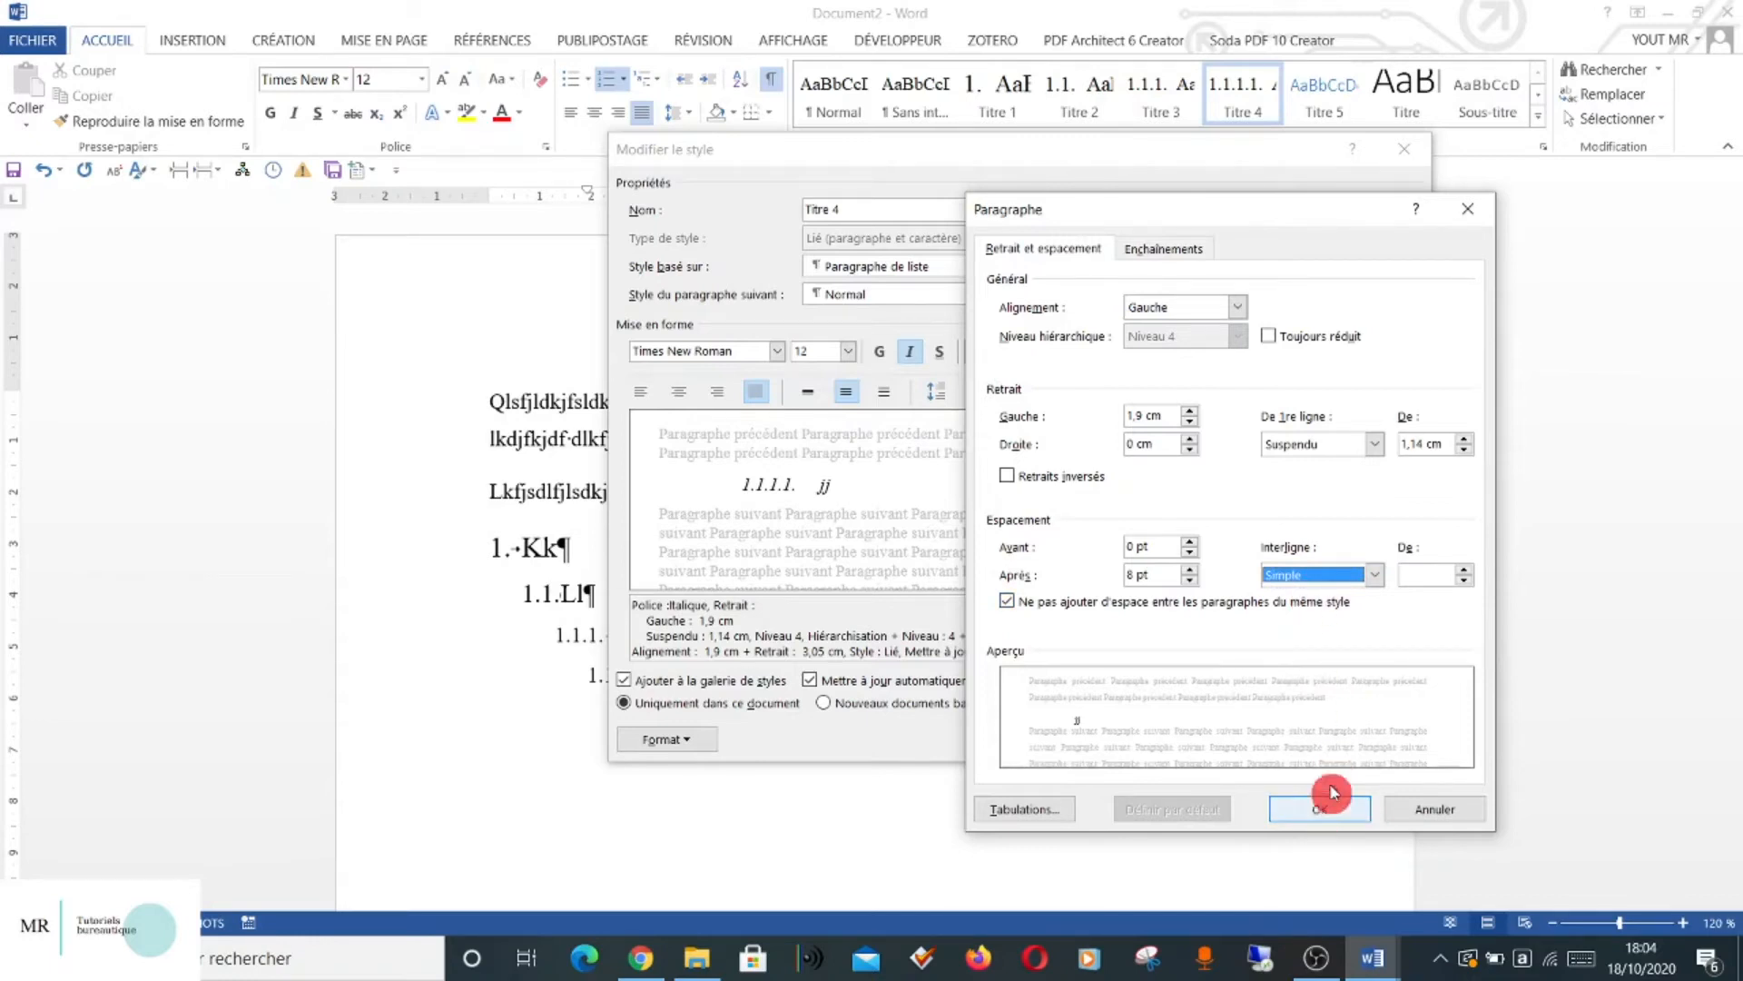
click(1321, 811)
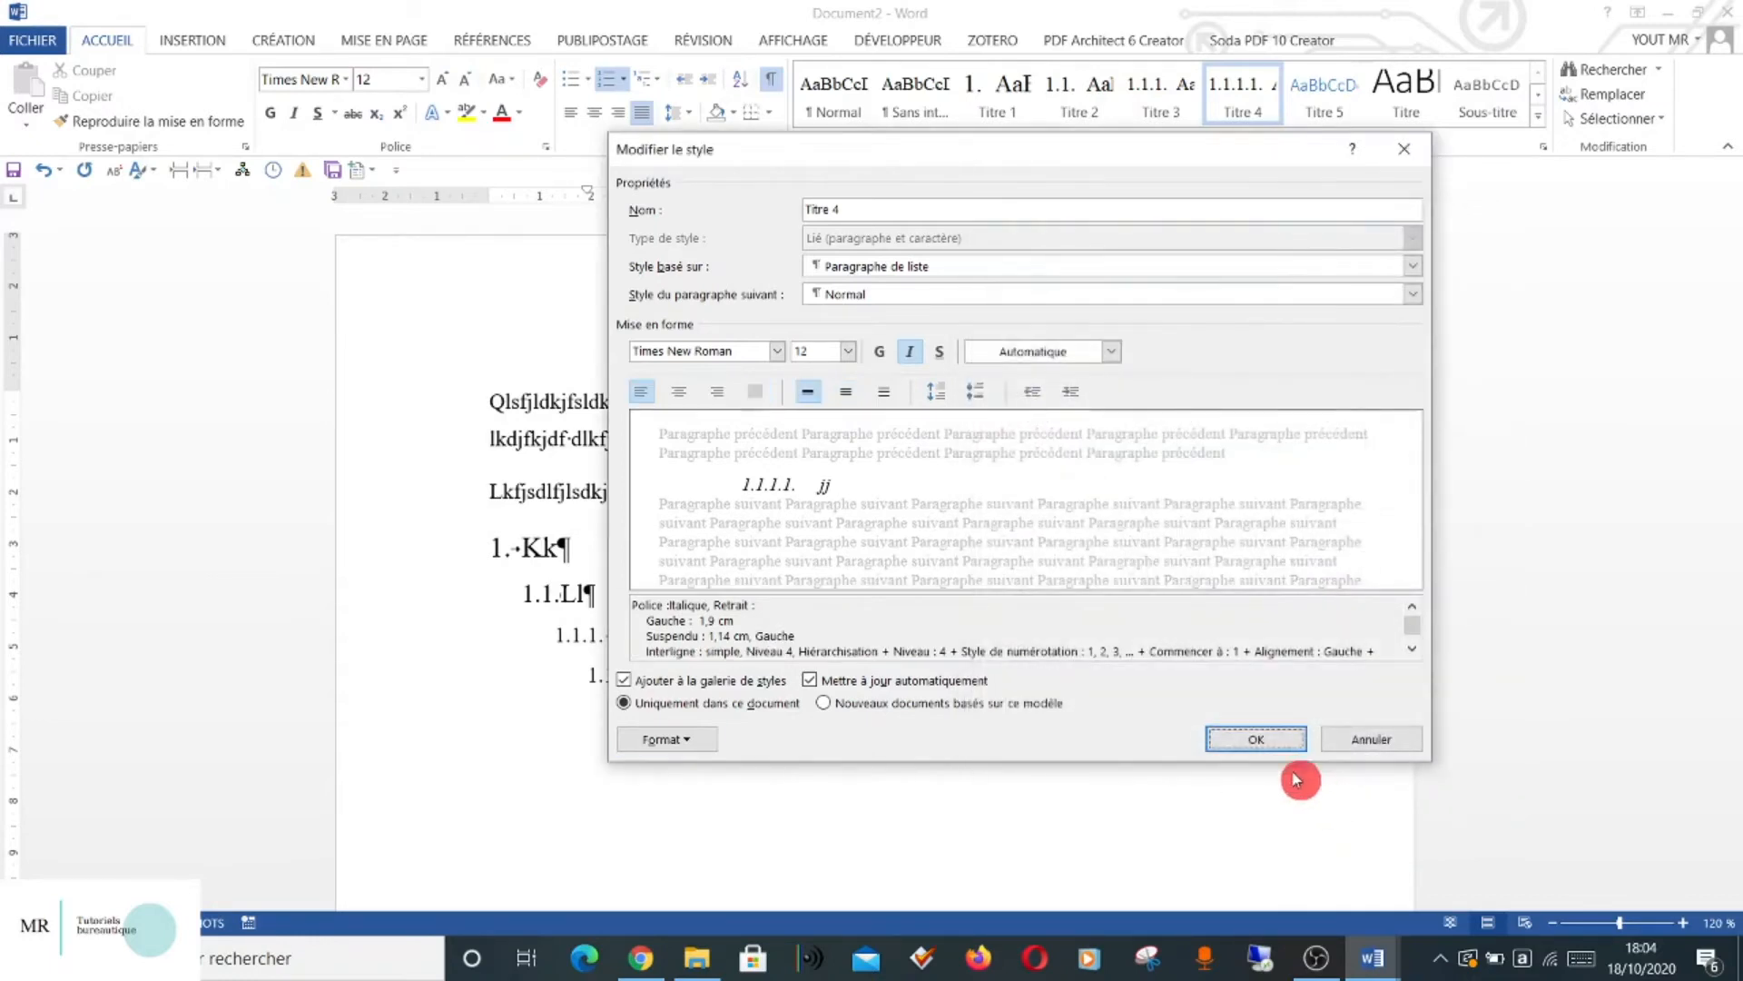
click(1264, 740)
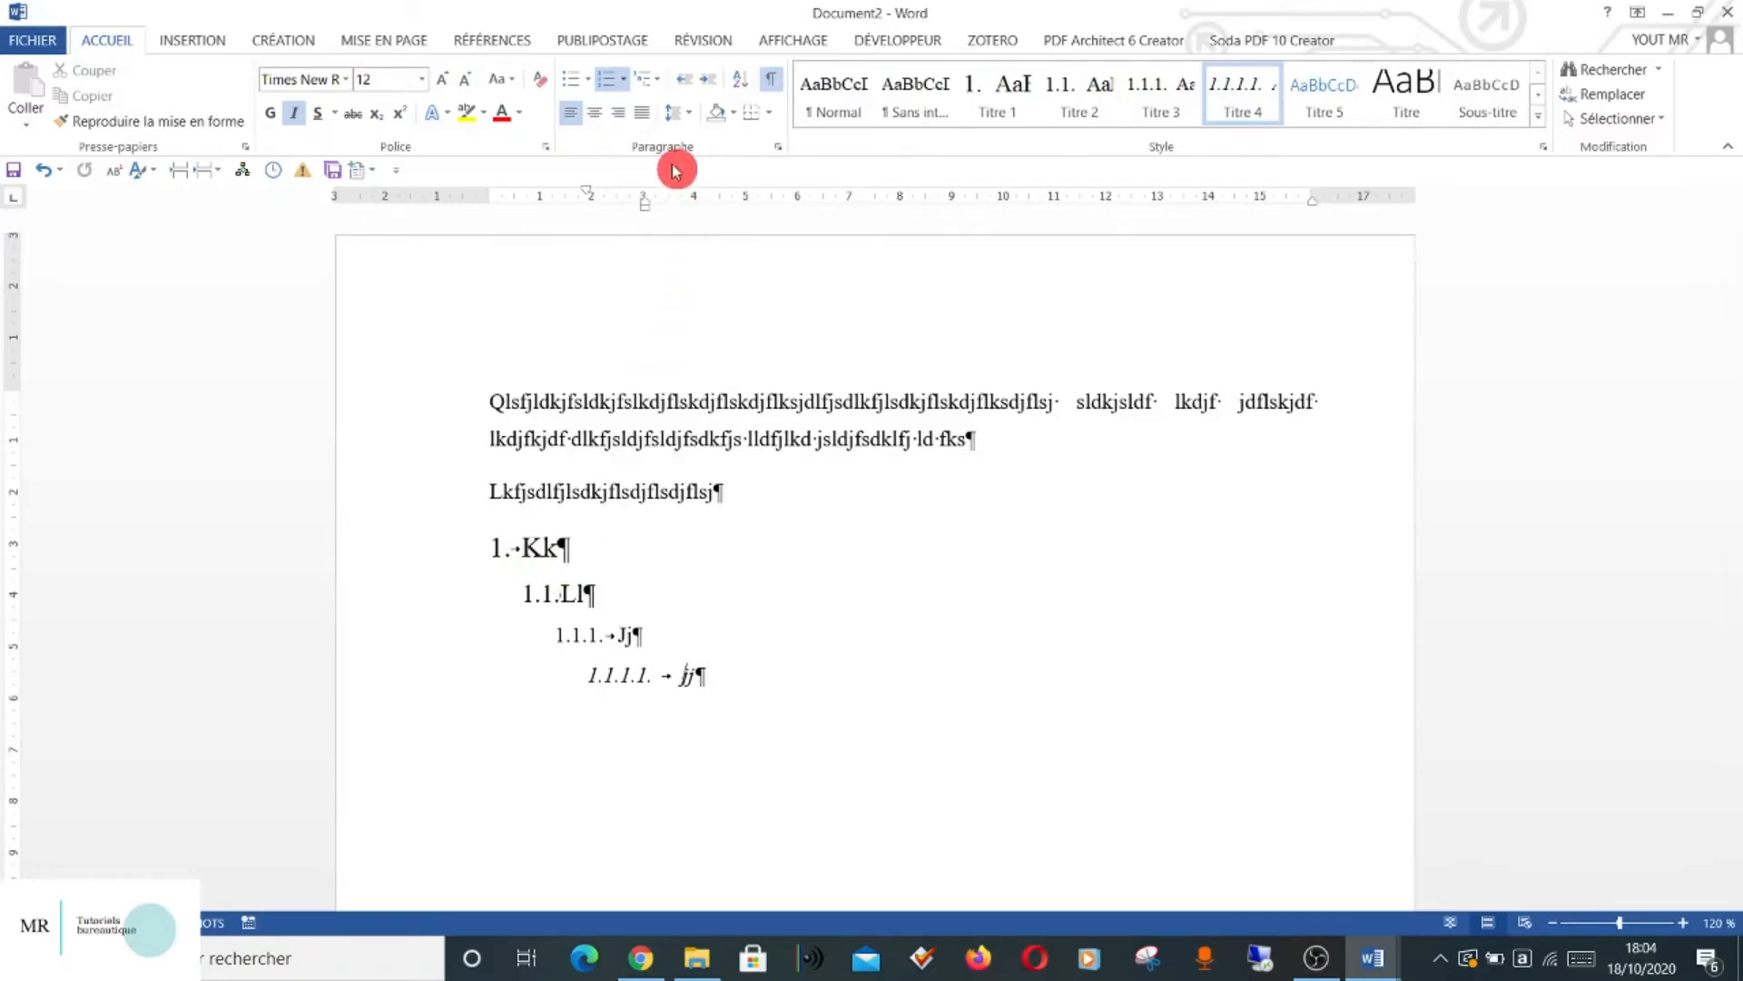
In the multilevel list definition, set the level 1 number to be followed by Espace.
click(660, 89)
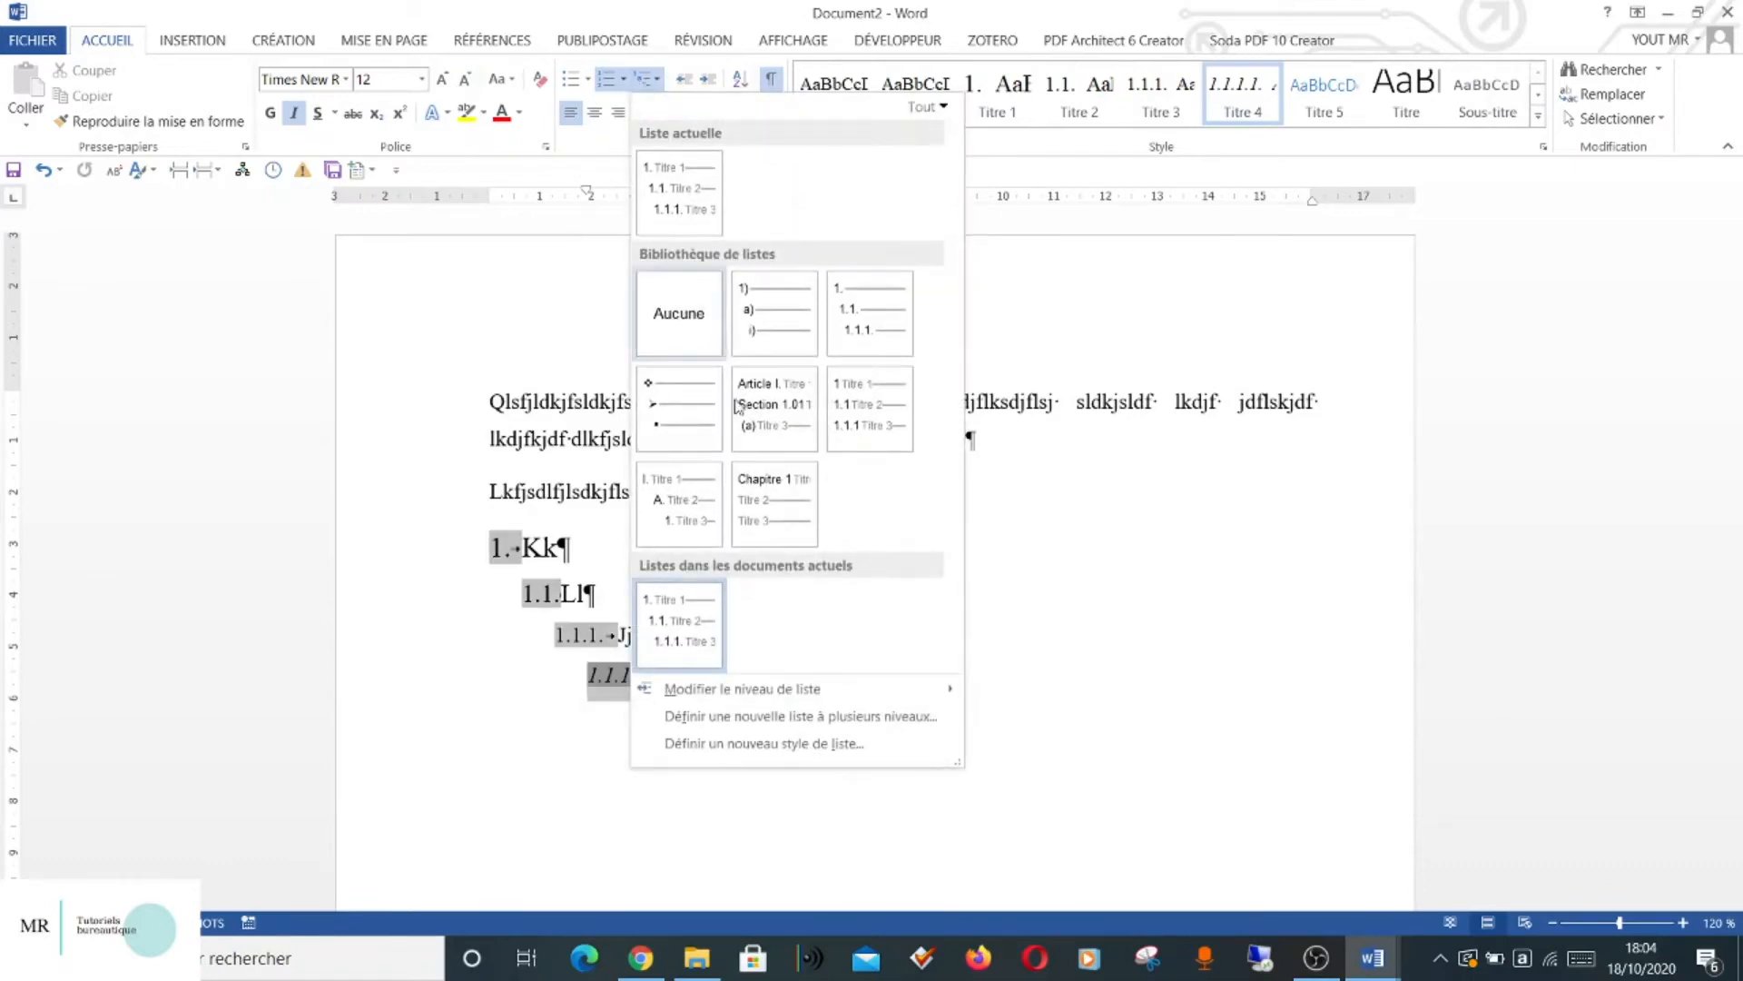
click(744, 717)
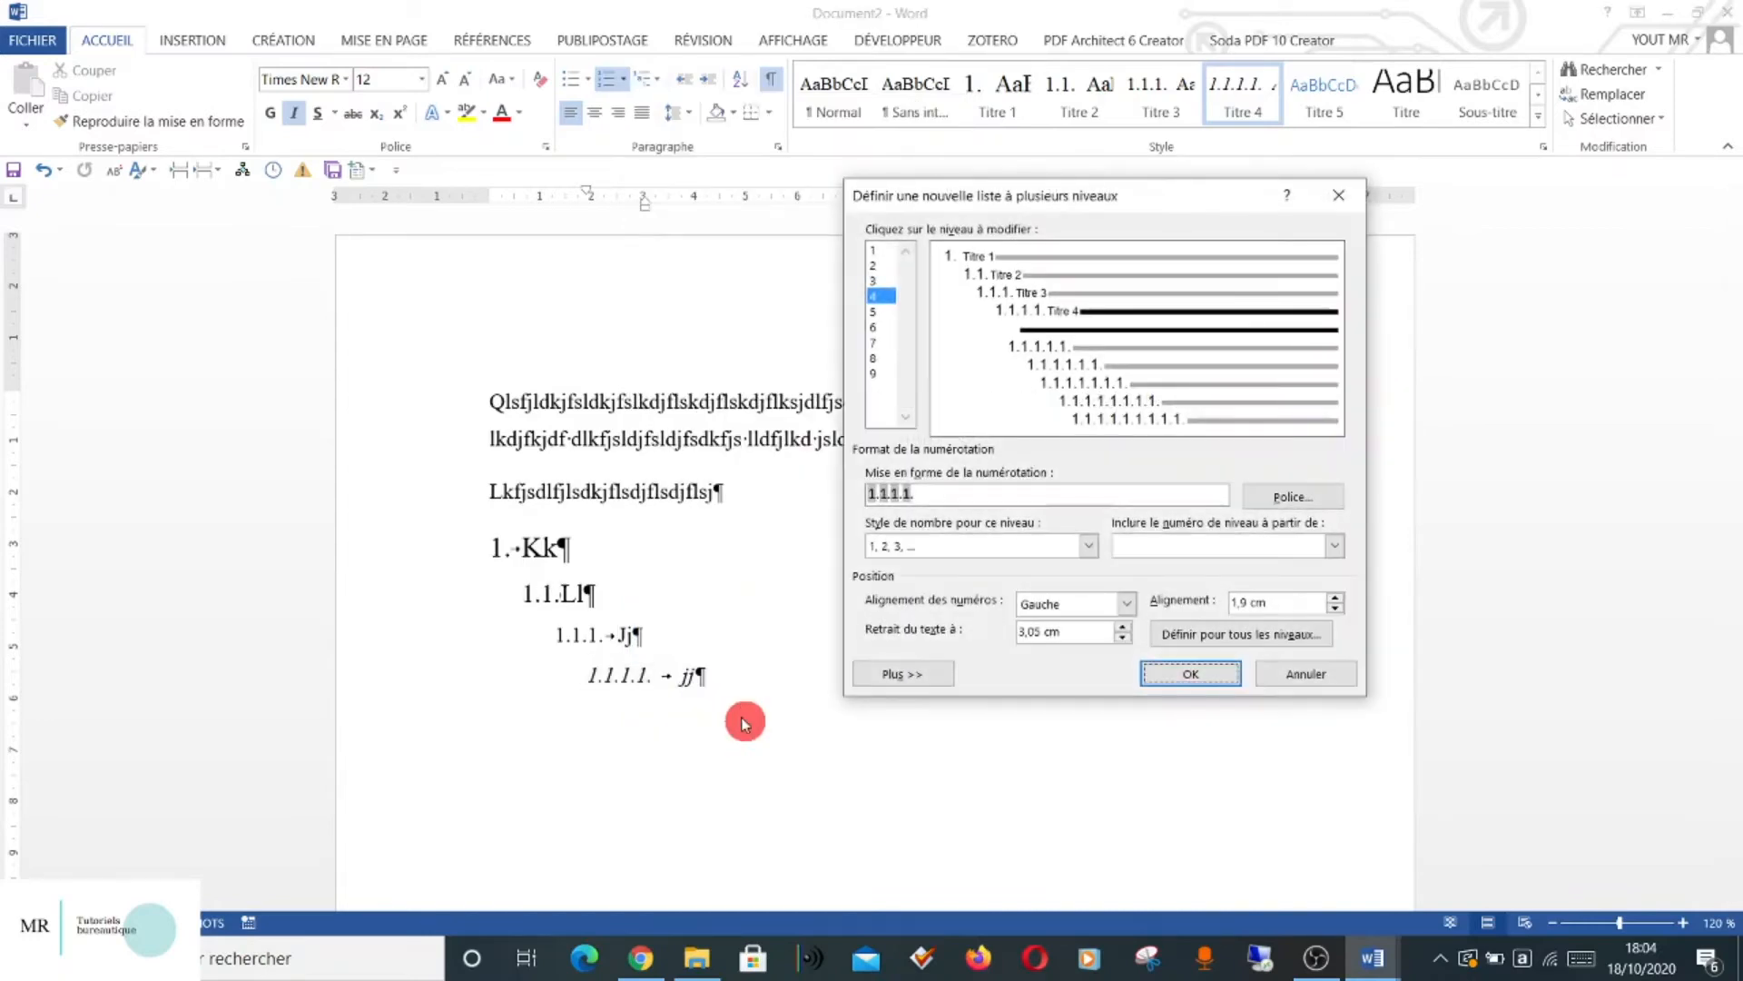
click(876, 251)
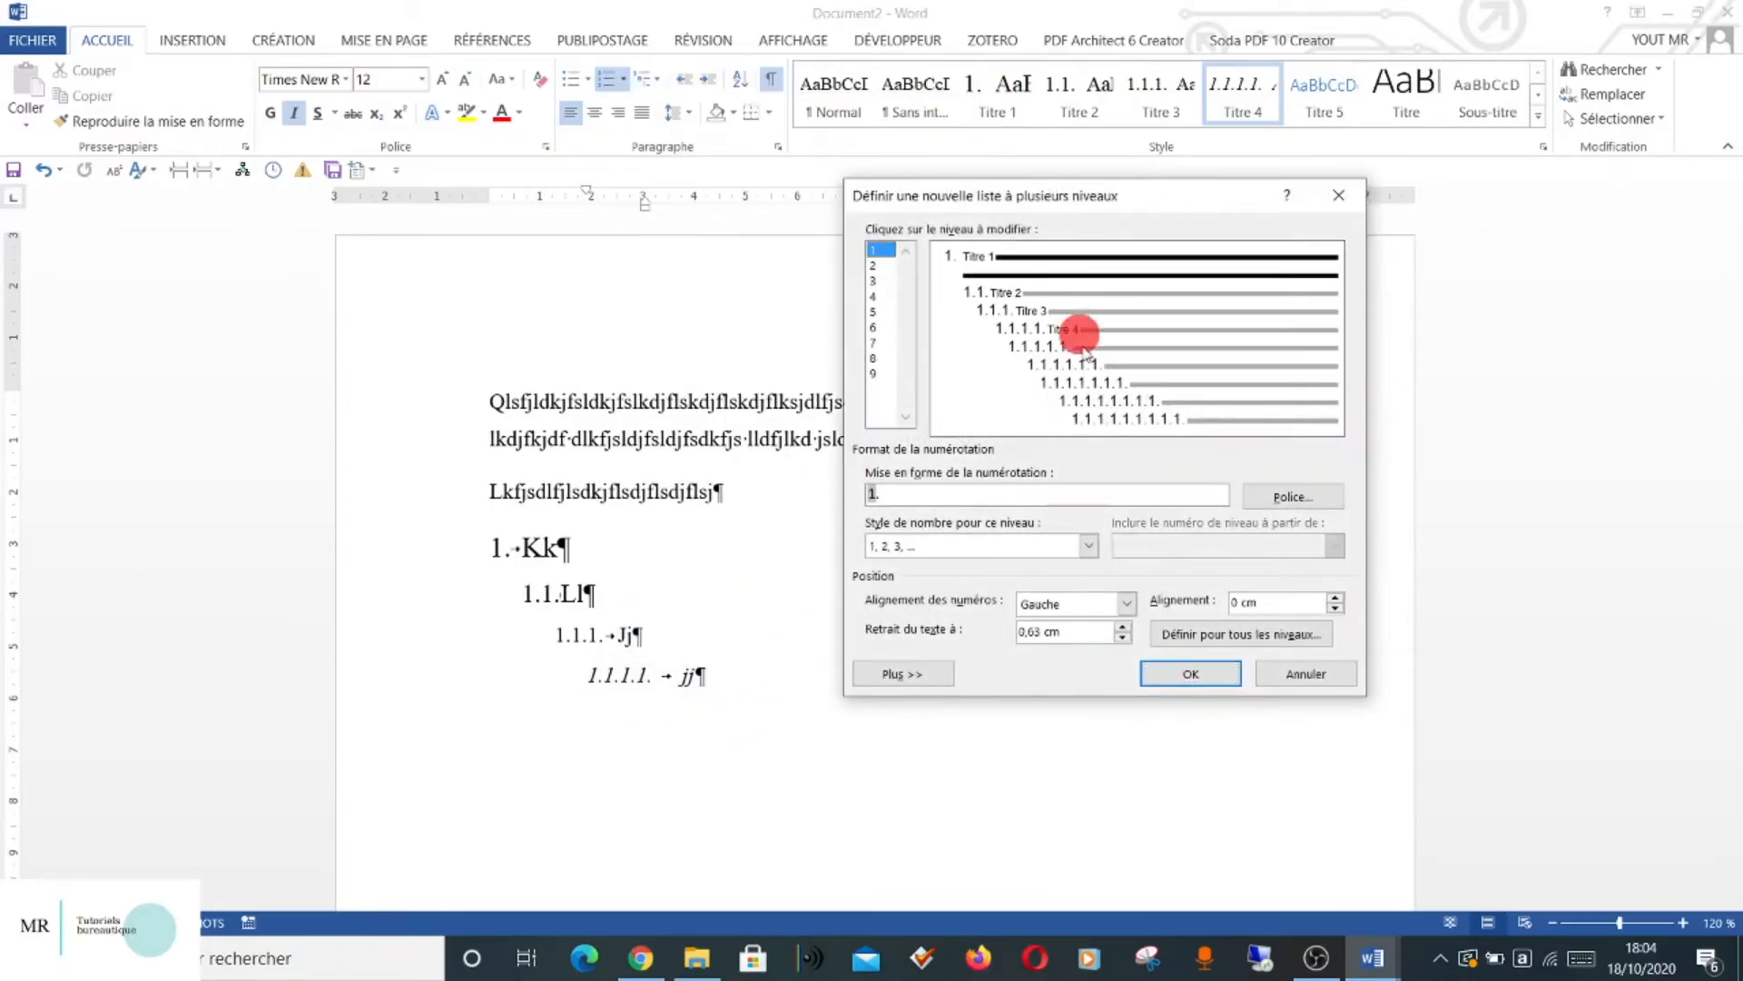
click(908, 674)
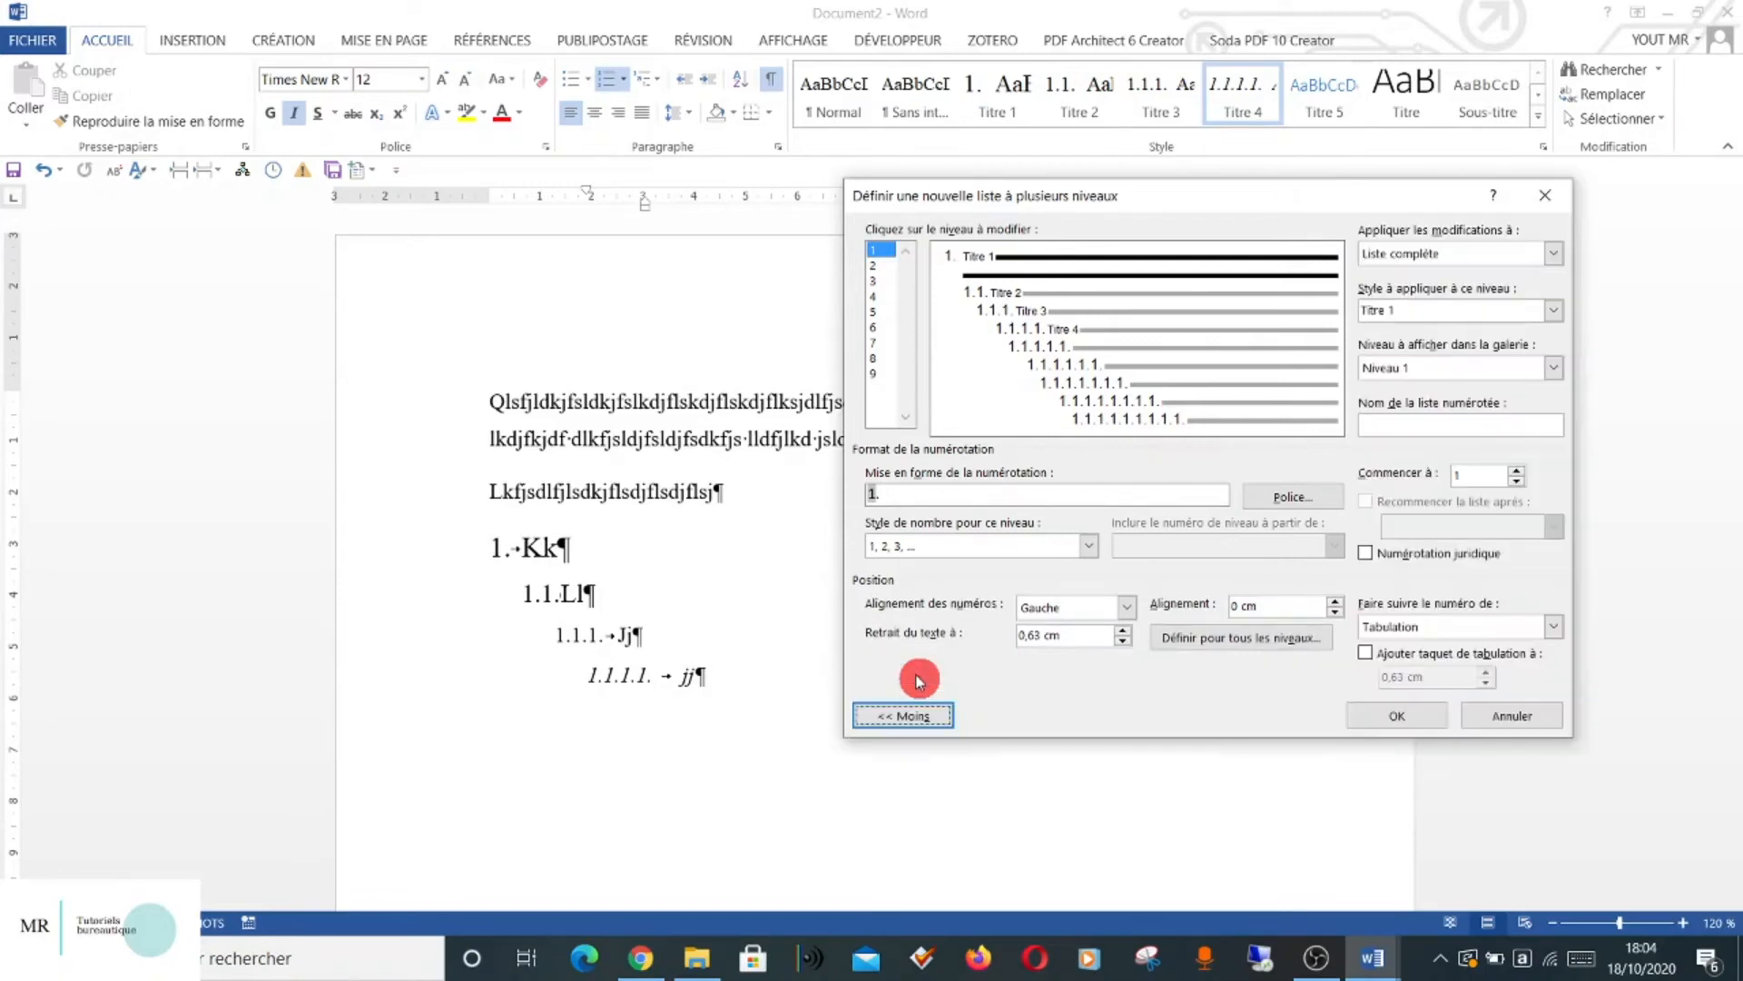
click(1476, 628)
click(1428, 663)
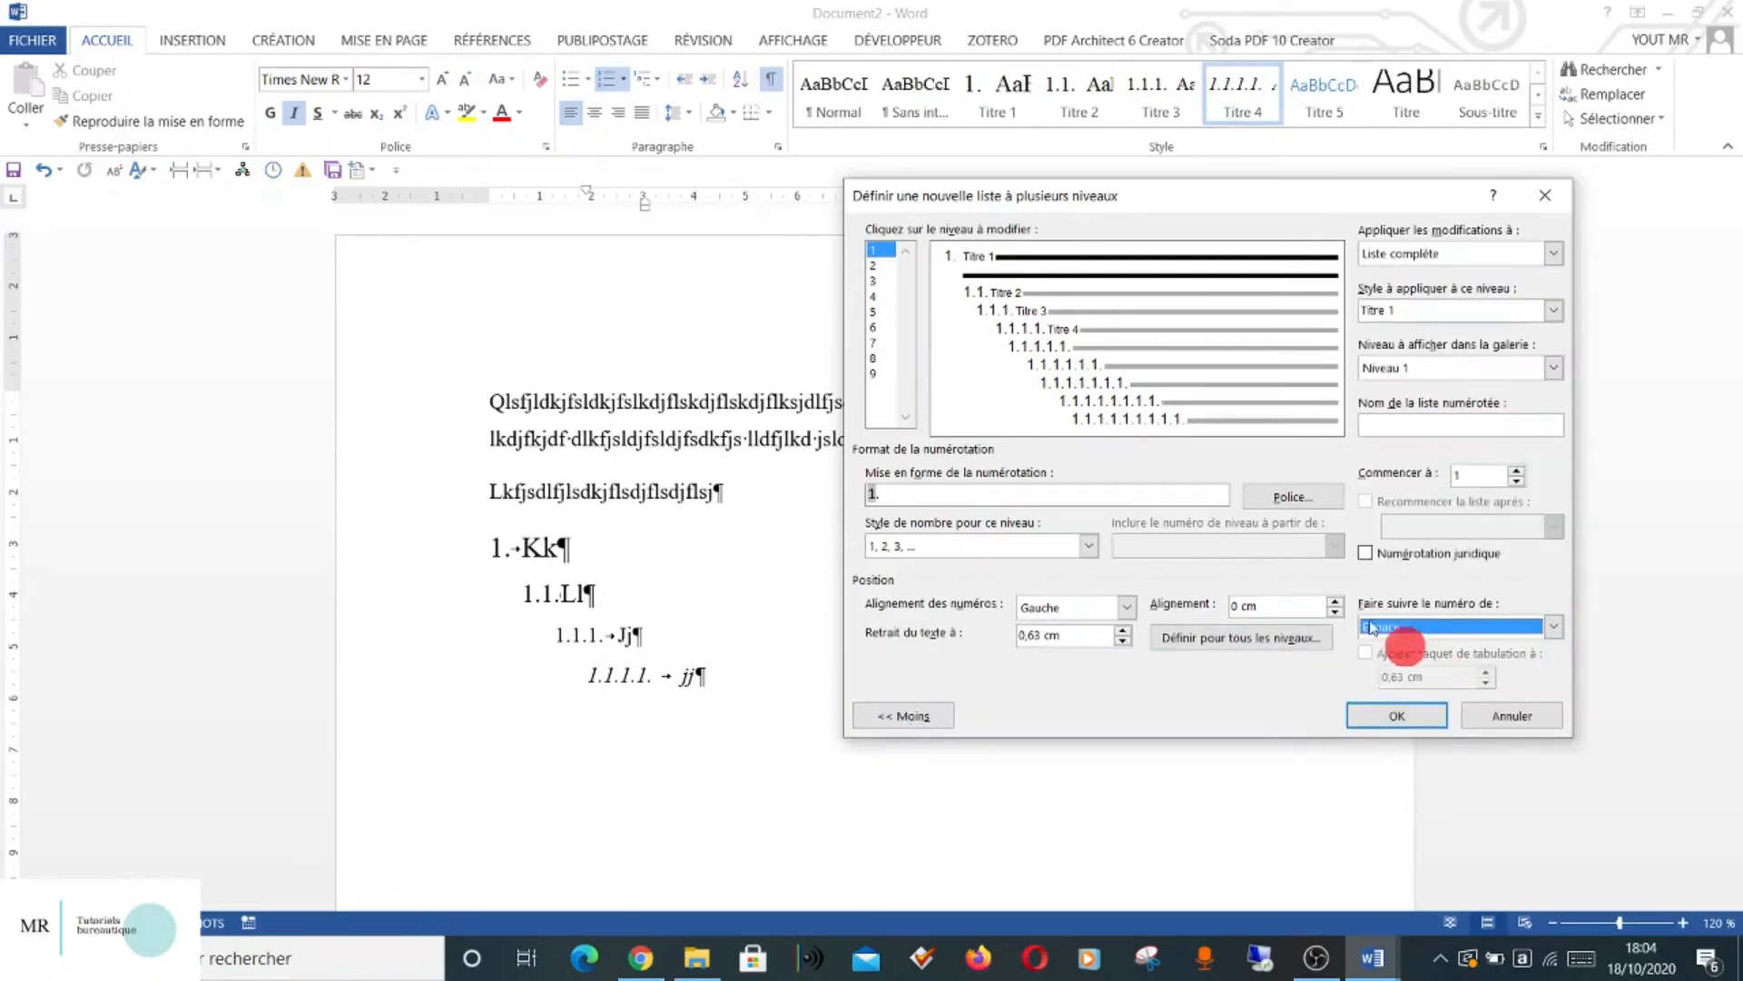
Set the level 2, 3 and 4 numbers to be followed by Espace and apply the multilevel list definition.
click(874, 265)
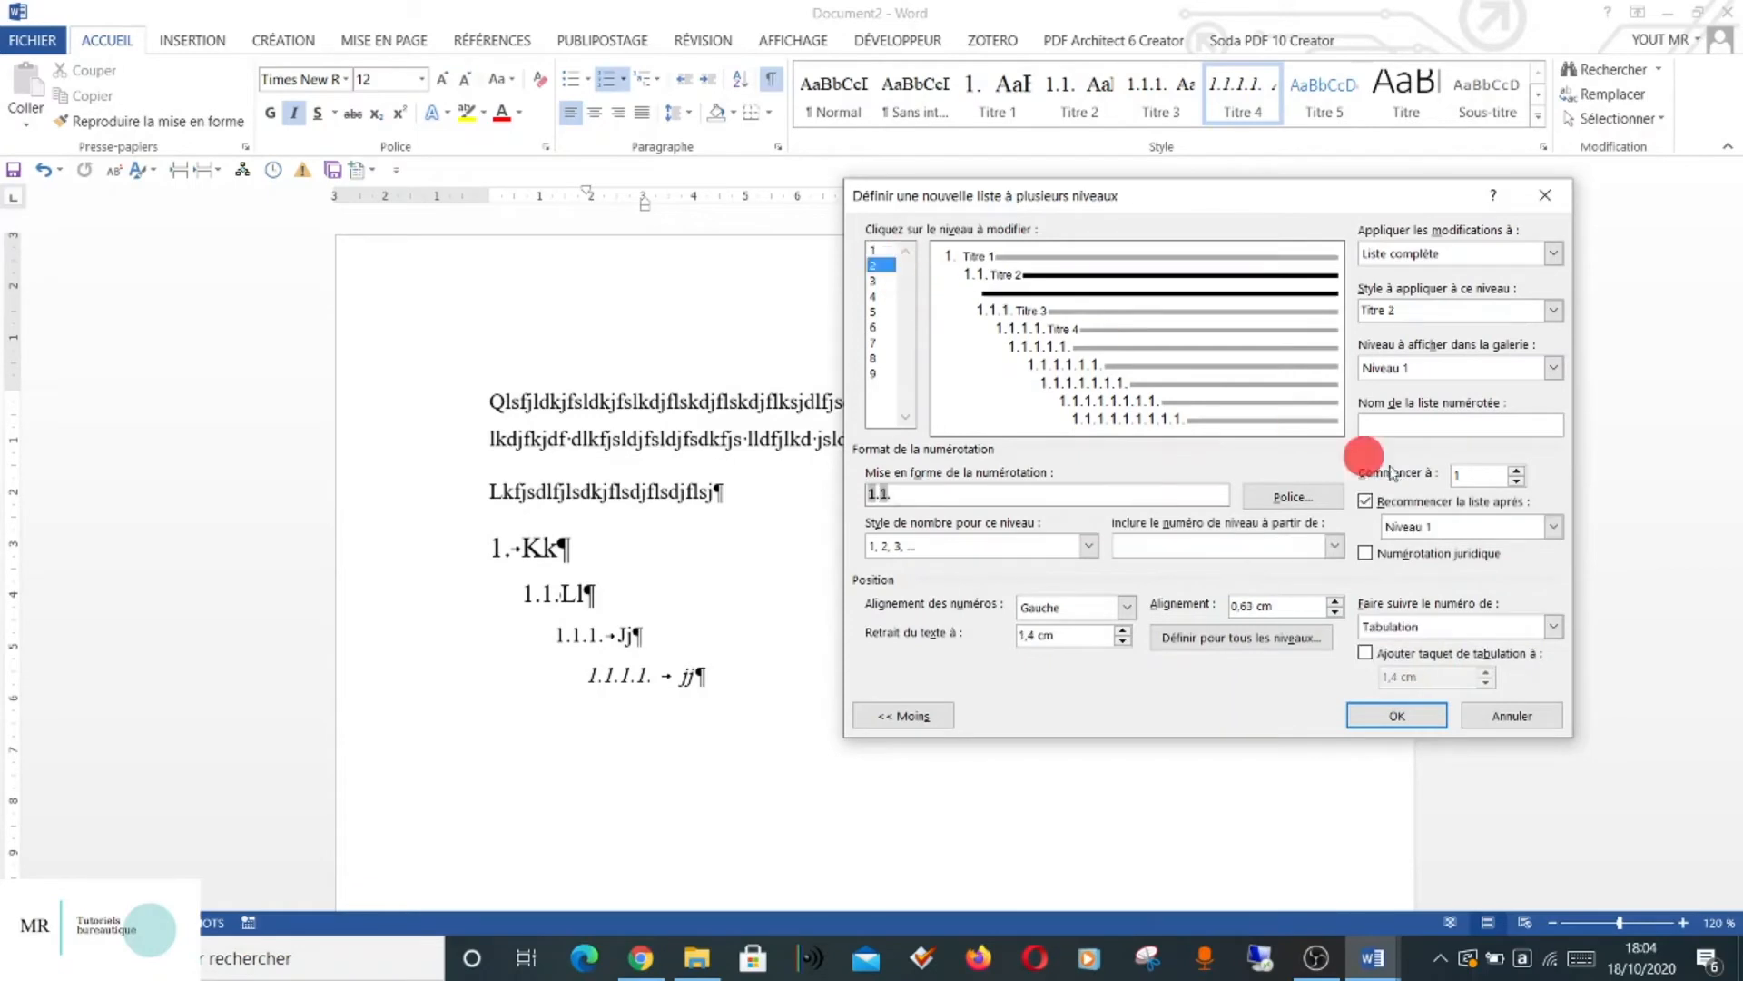
click(1459, 628)
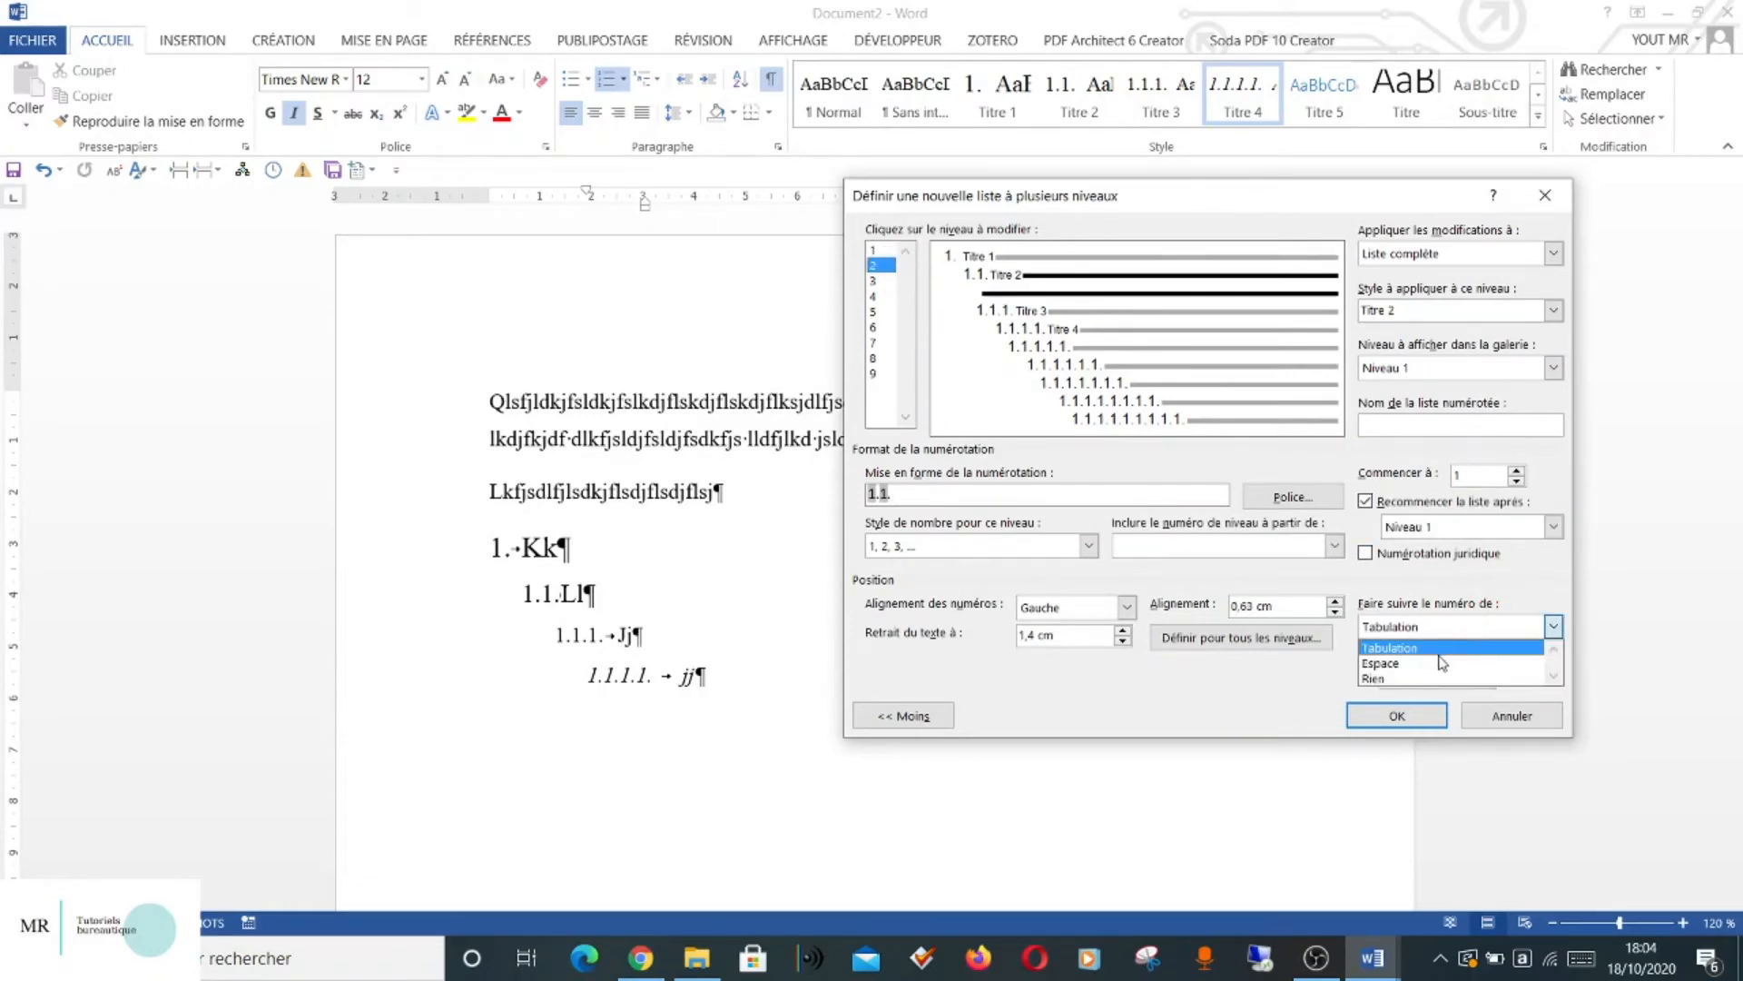
click(1440, 662)
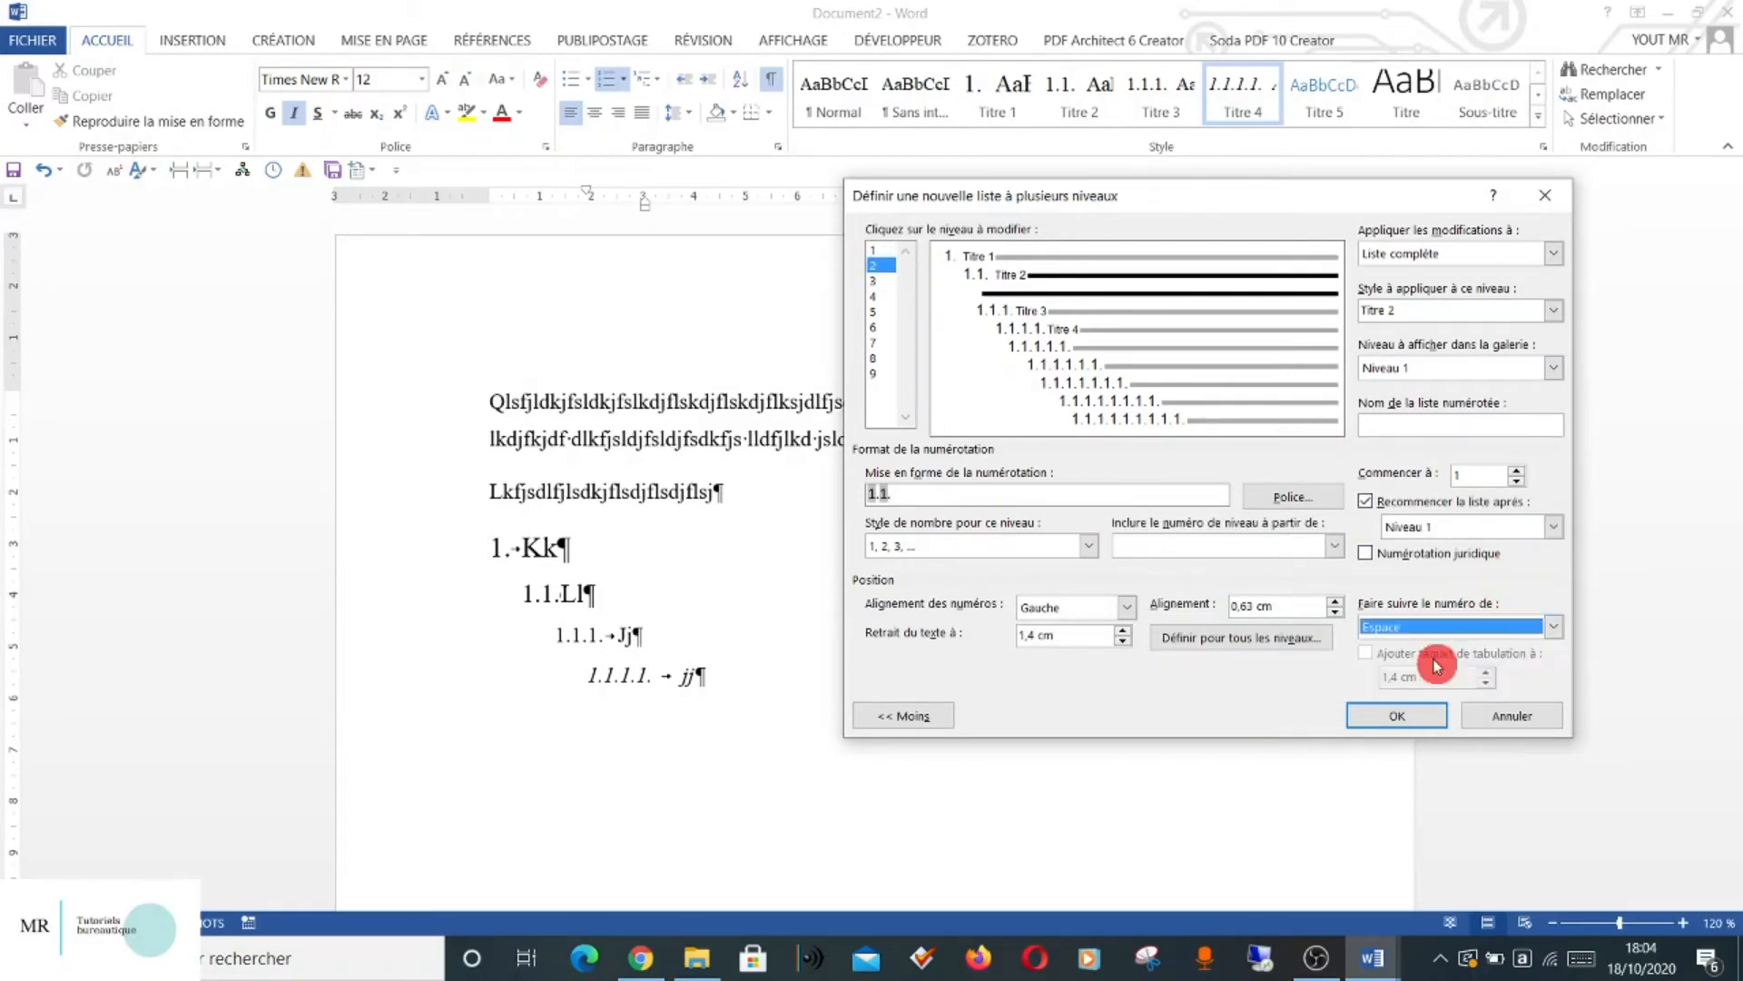
click(874, 283)
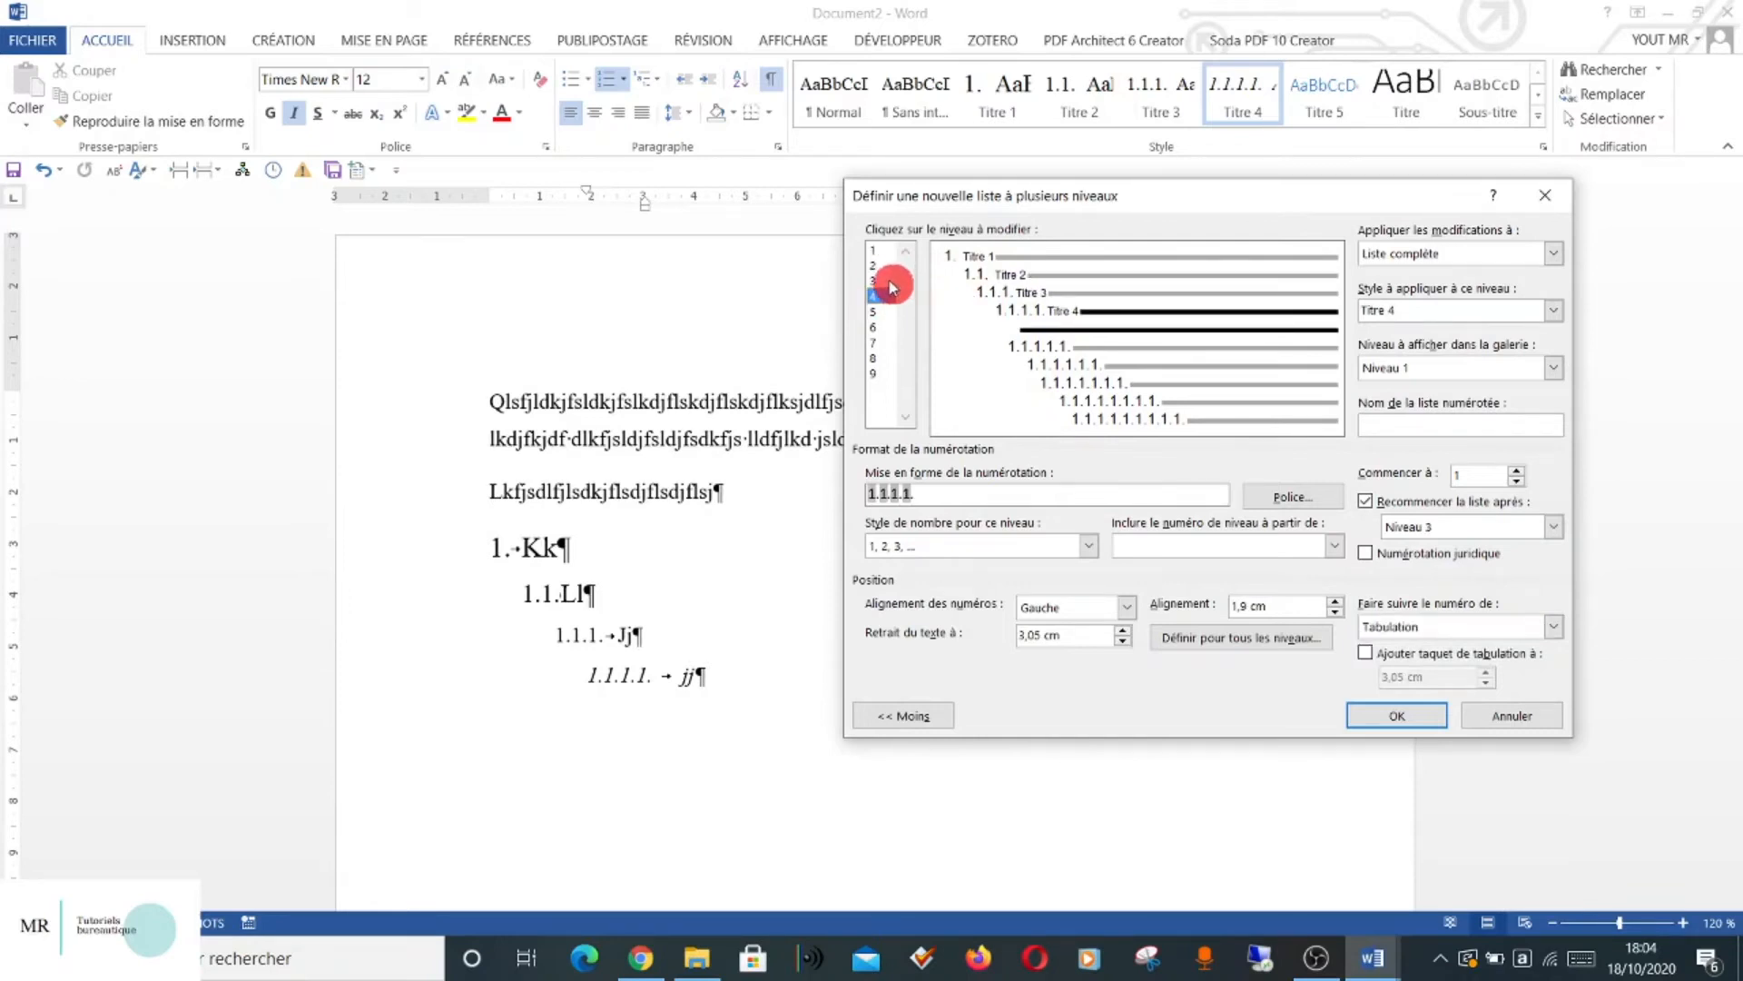
click(1500, 628)
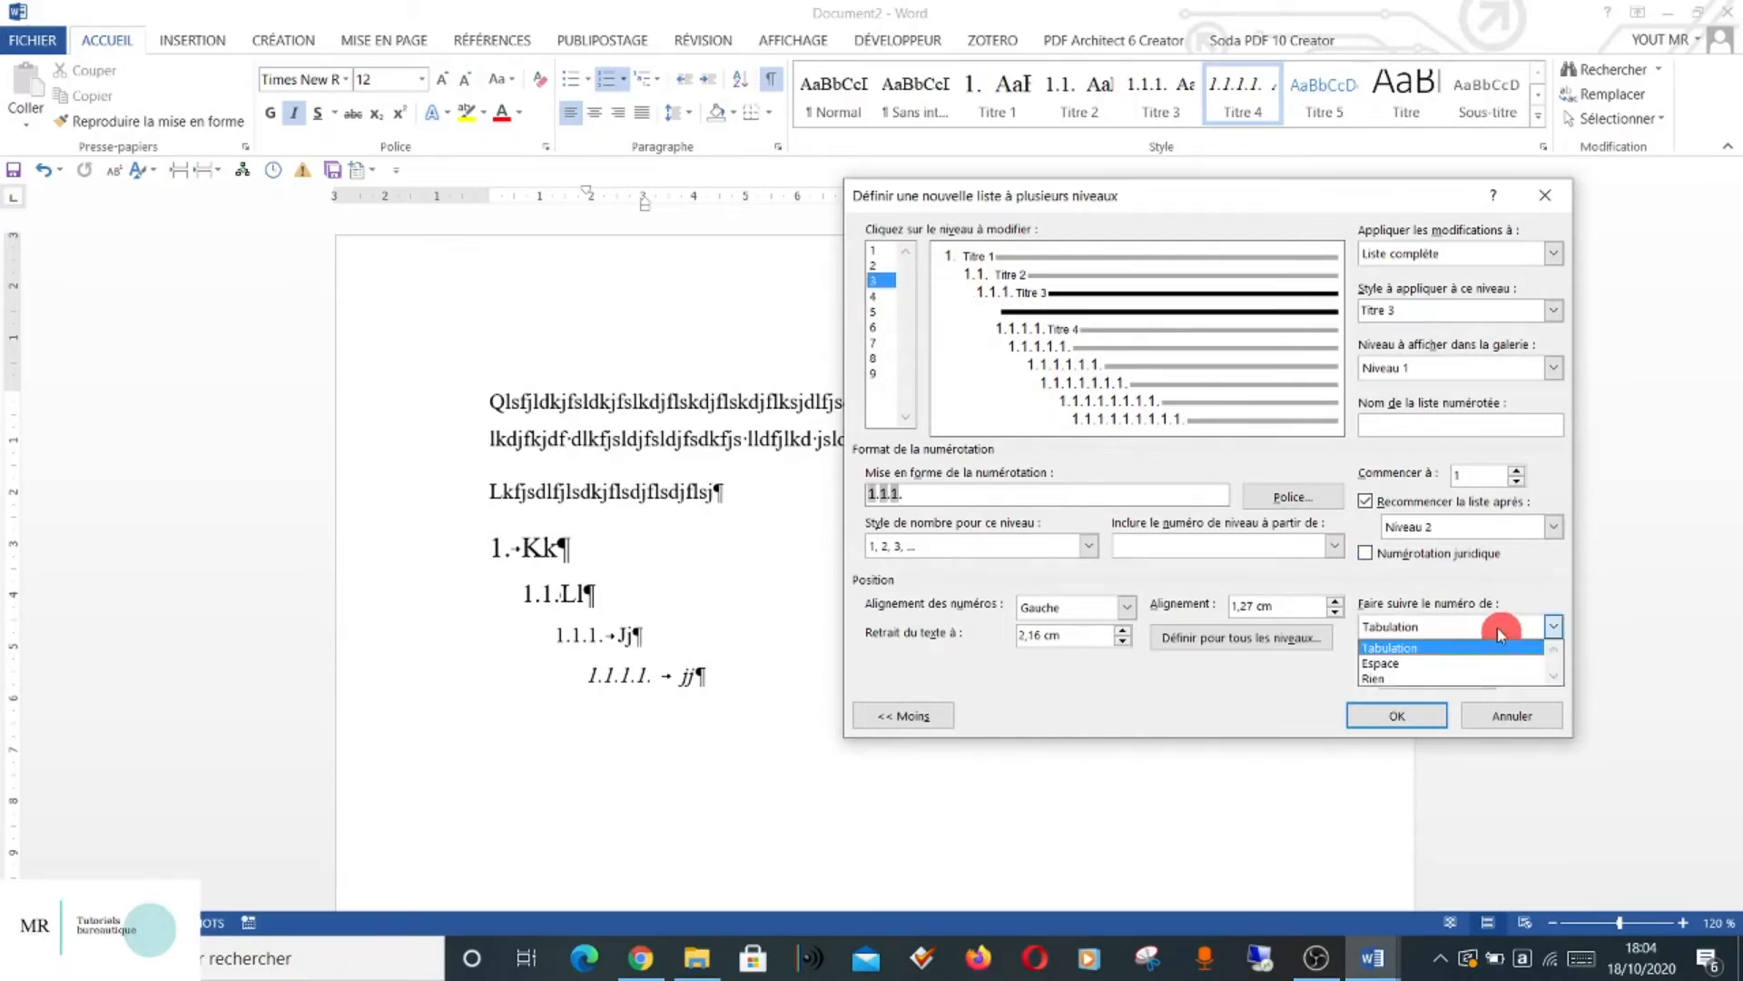
click(1462, 662)
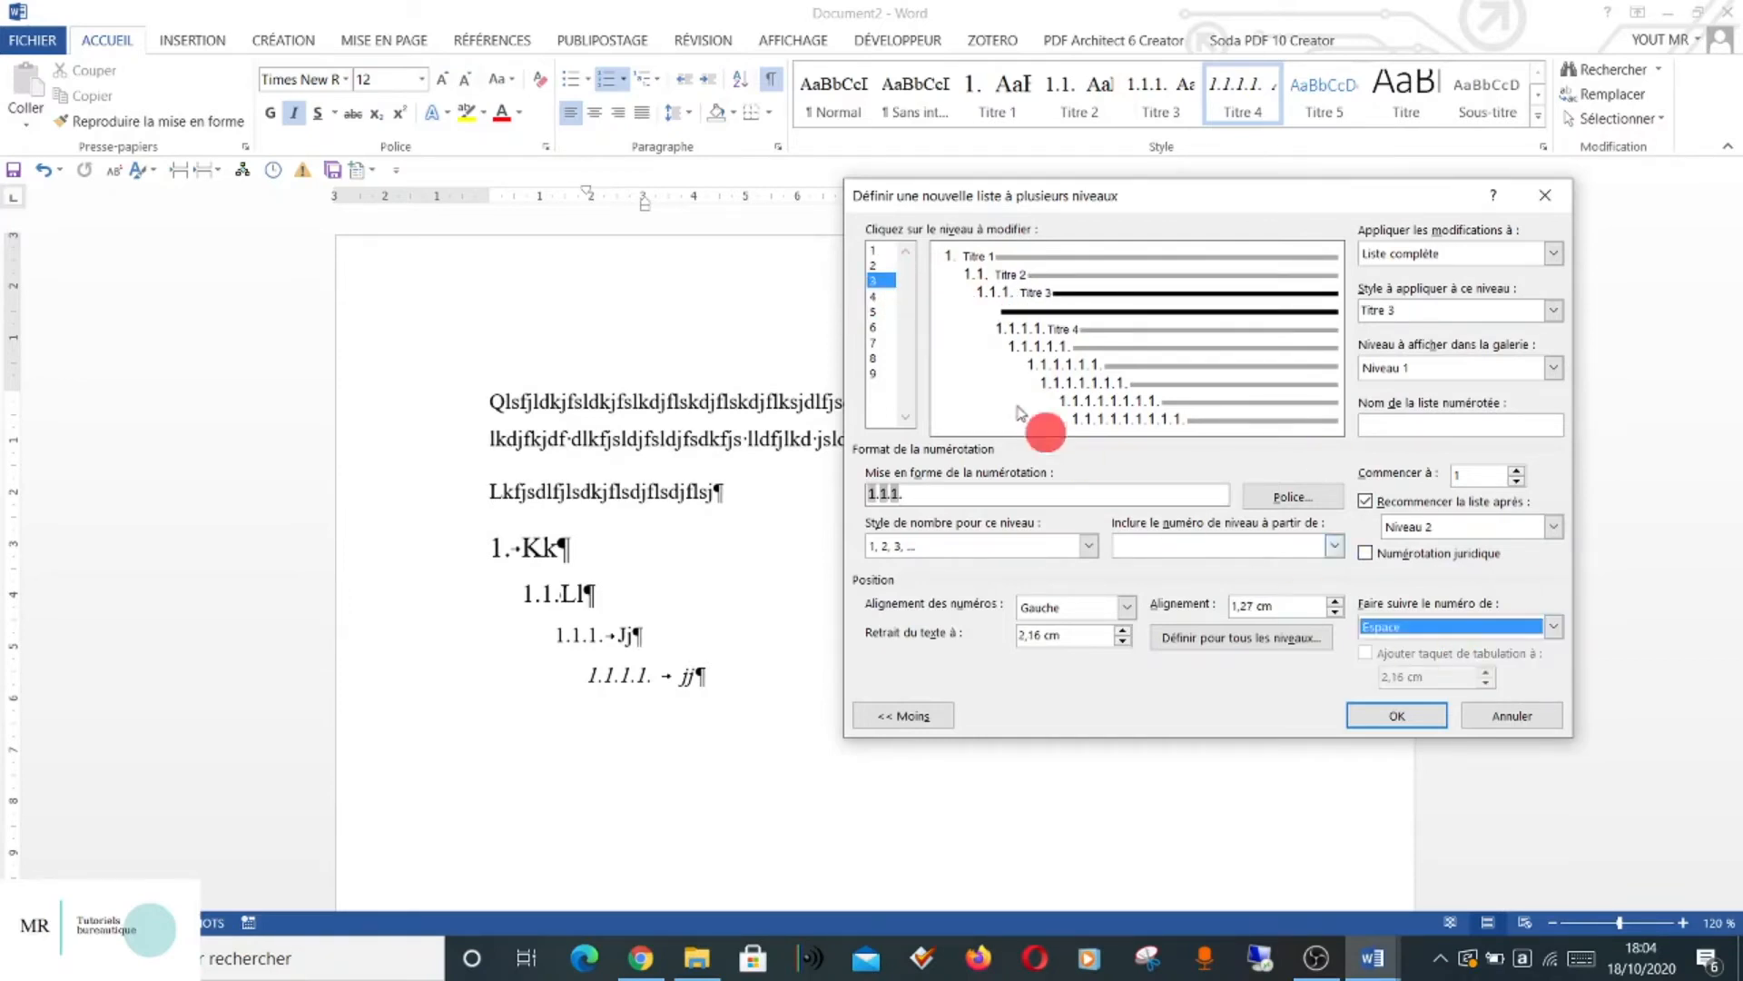
click(877, 298)
click(1497, 630)
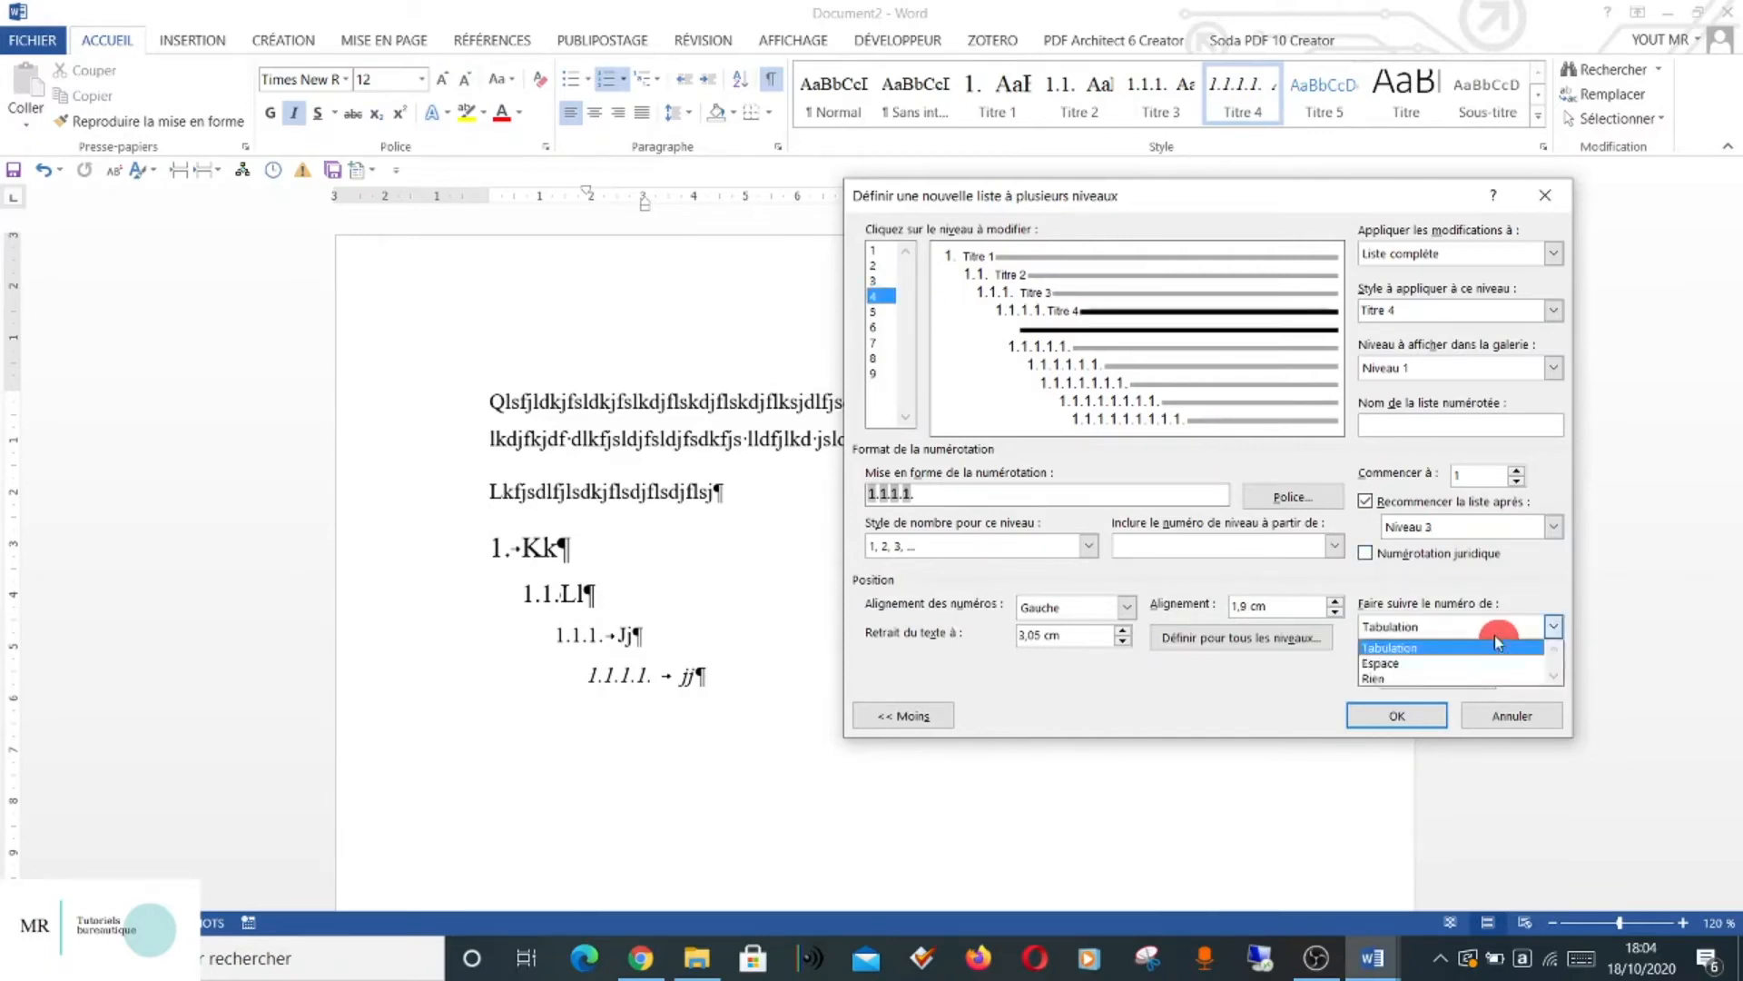
click(1443, 664)
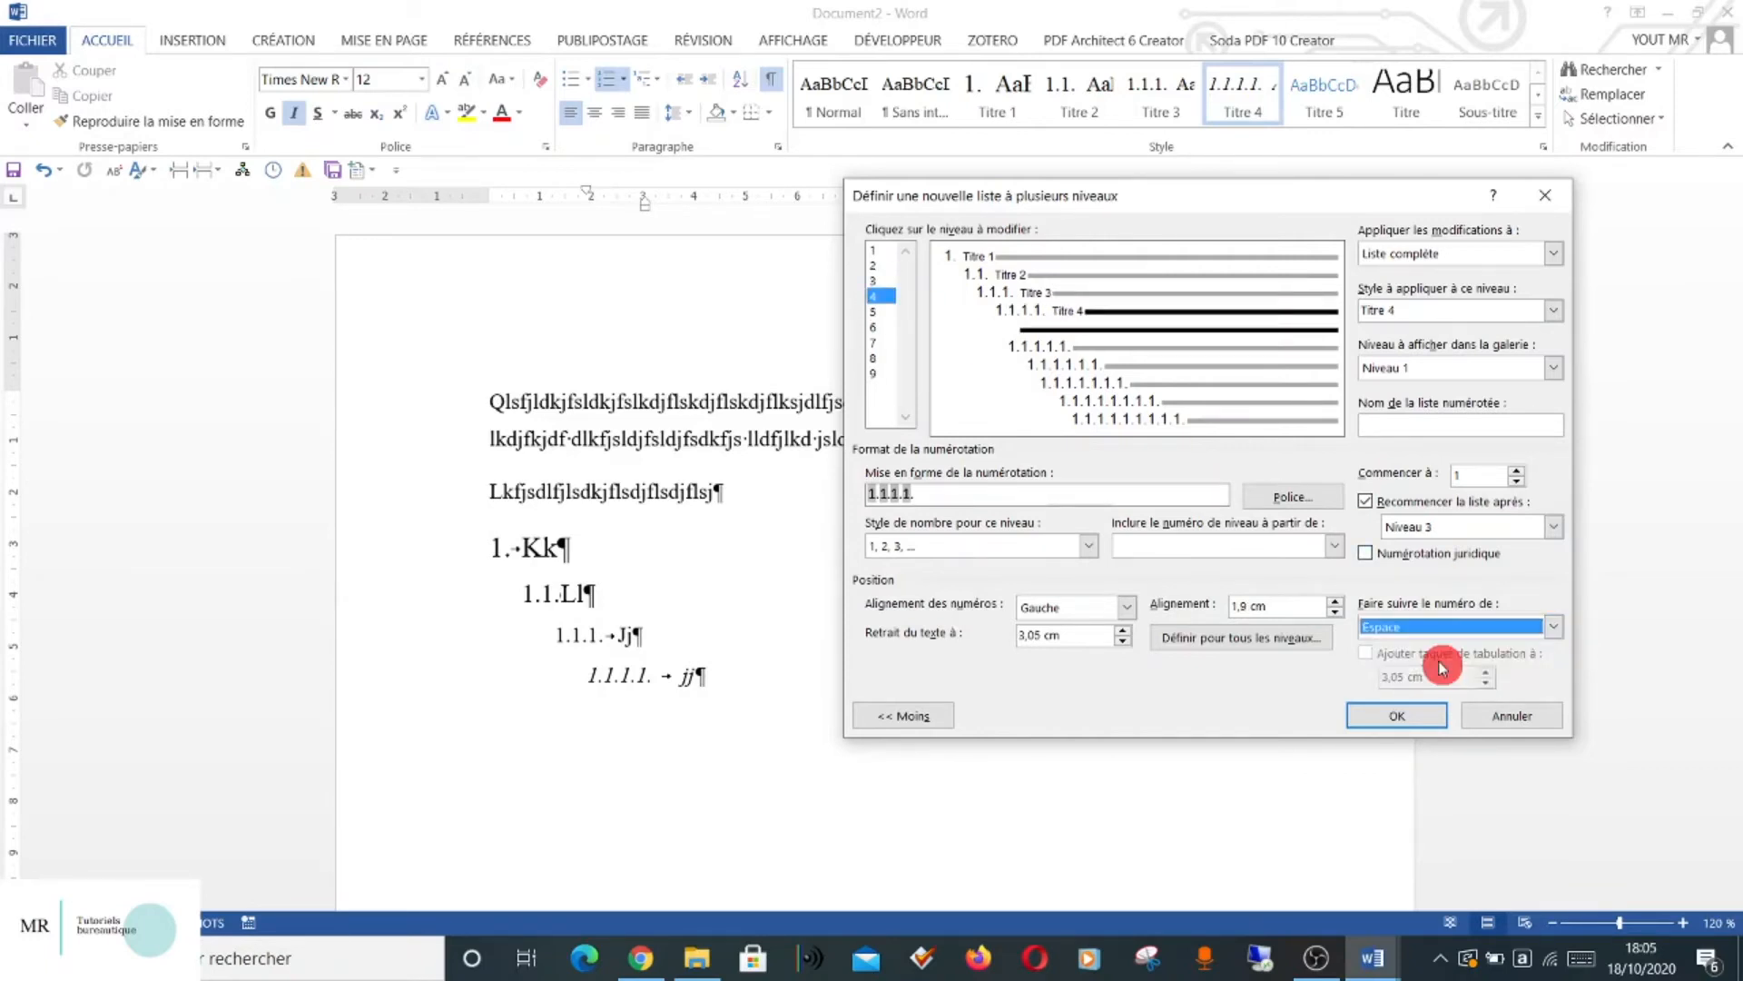
click(1399, 716)
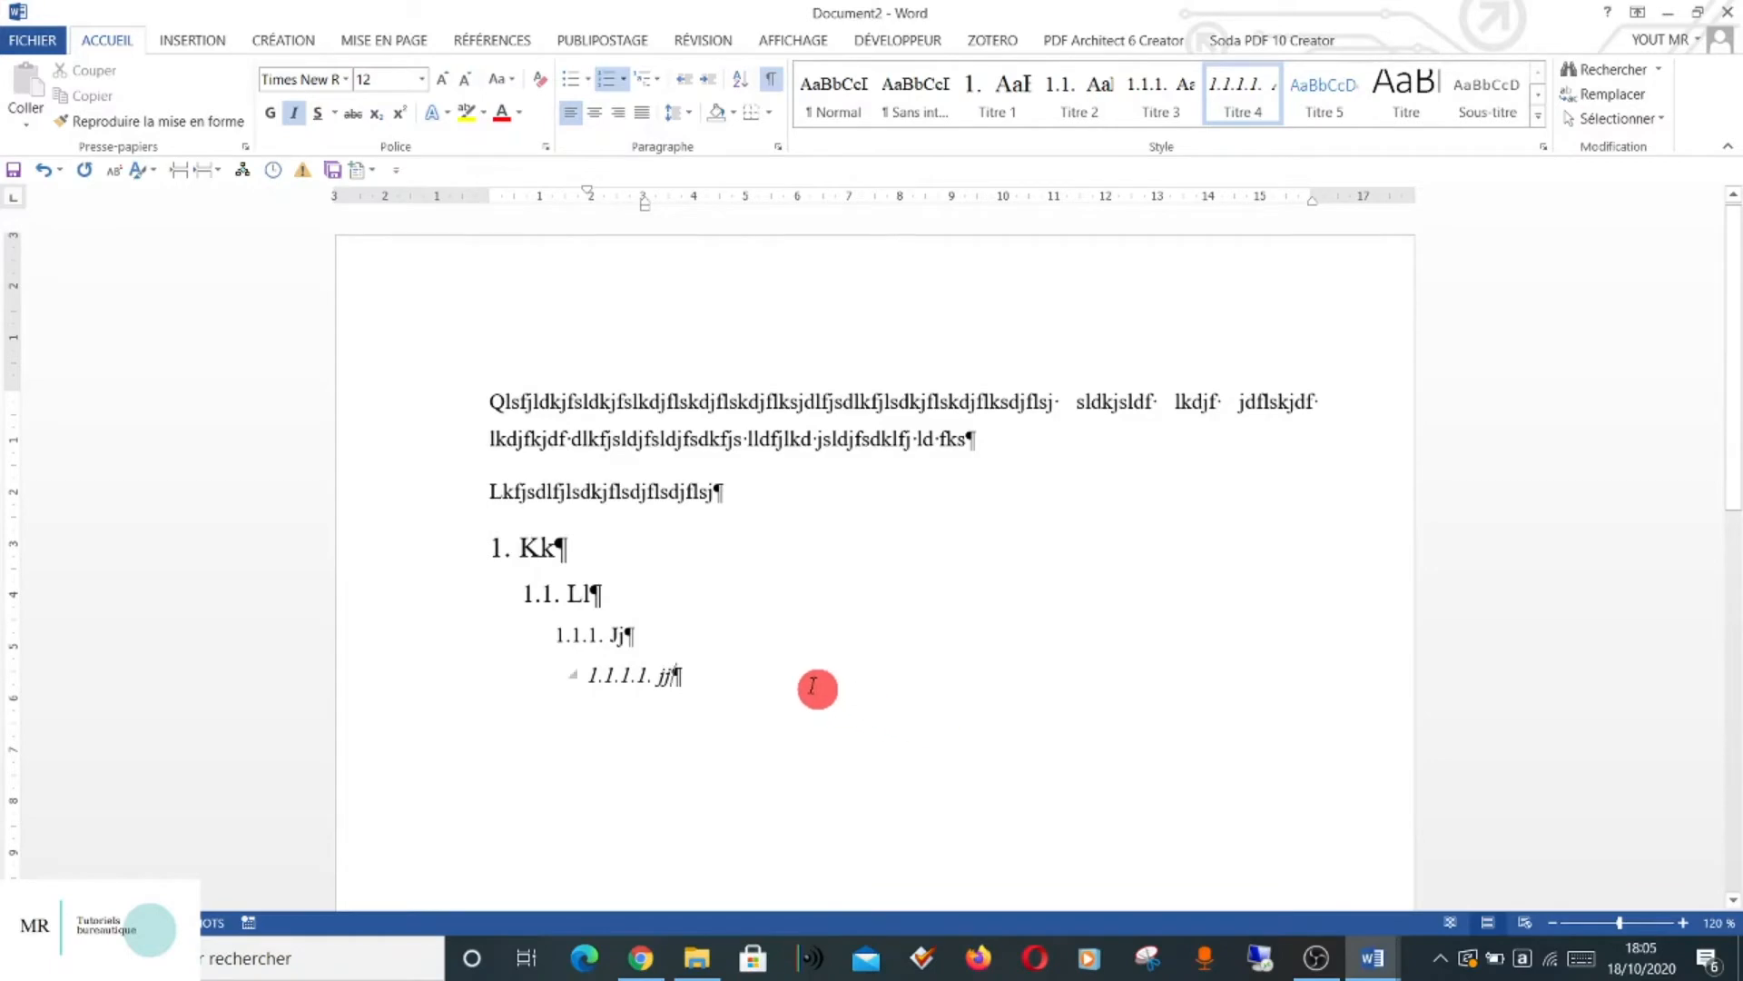
Apply the Titre style to a new paragraph below the level 4 heading and base that style on Titre 1.
key(Return)
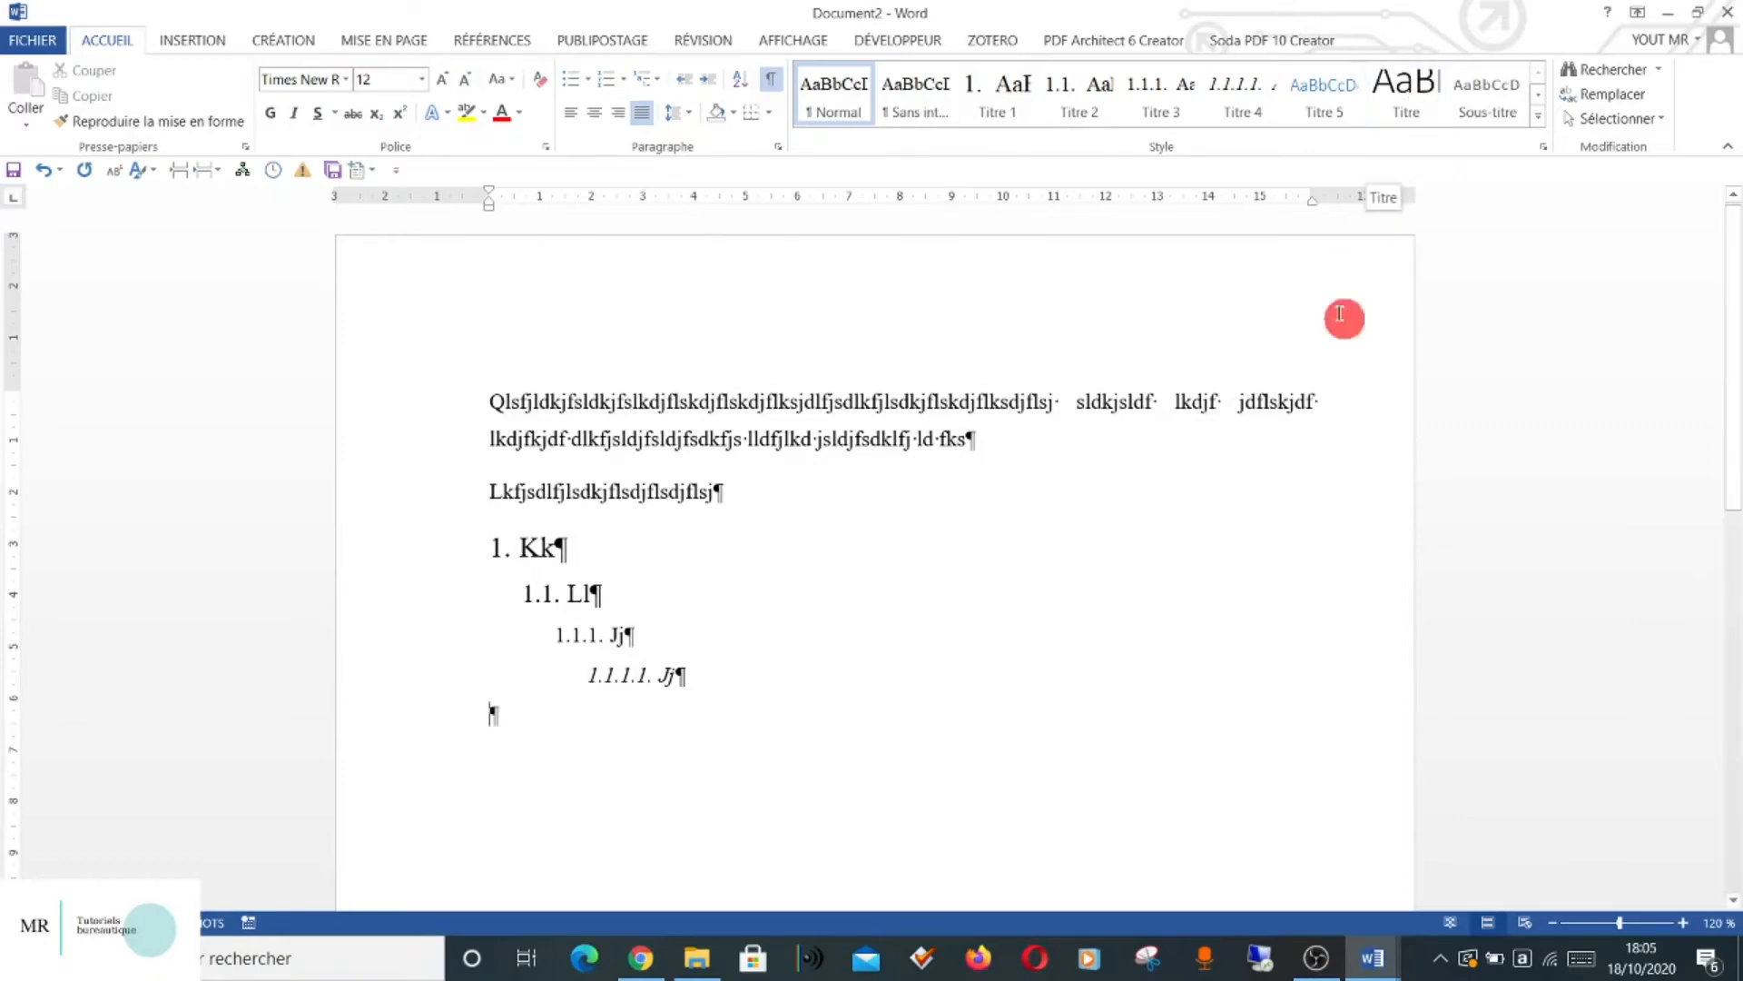
click(1410, 107)
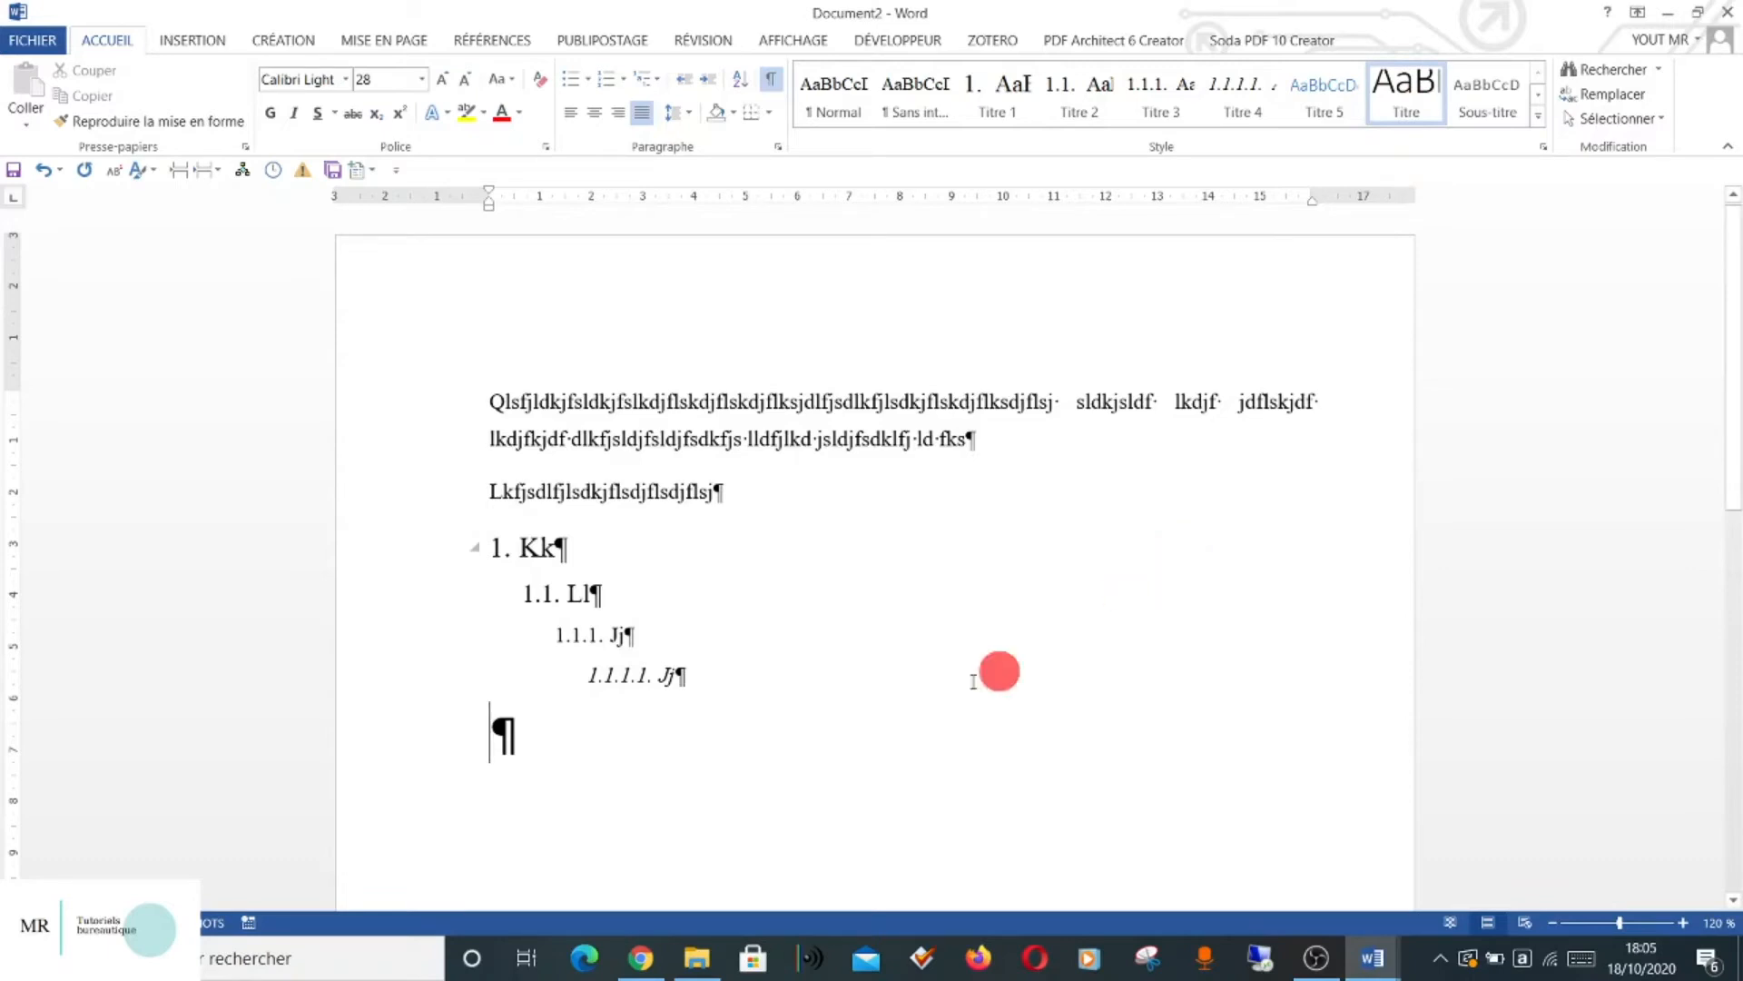
right_click(1416, 94)
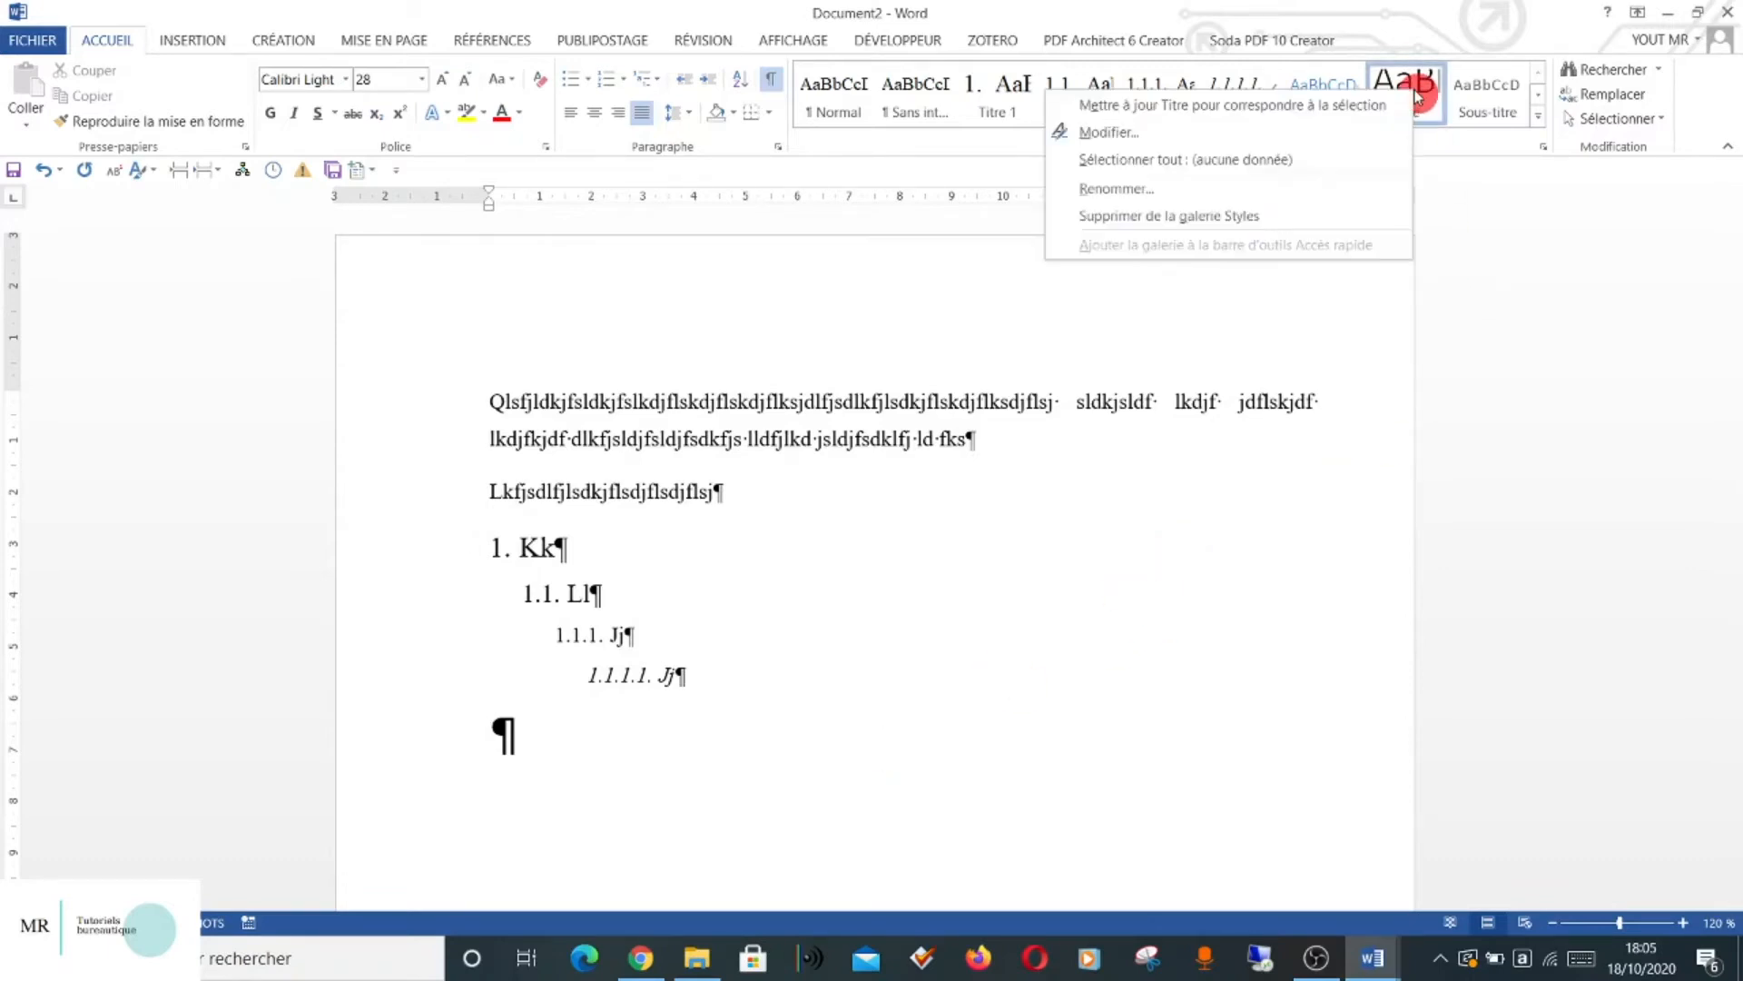
click(1362, 133)
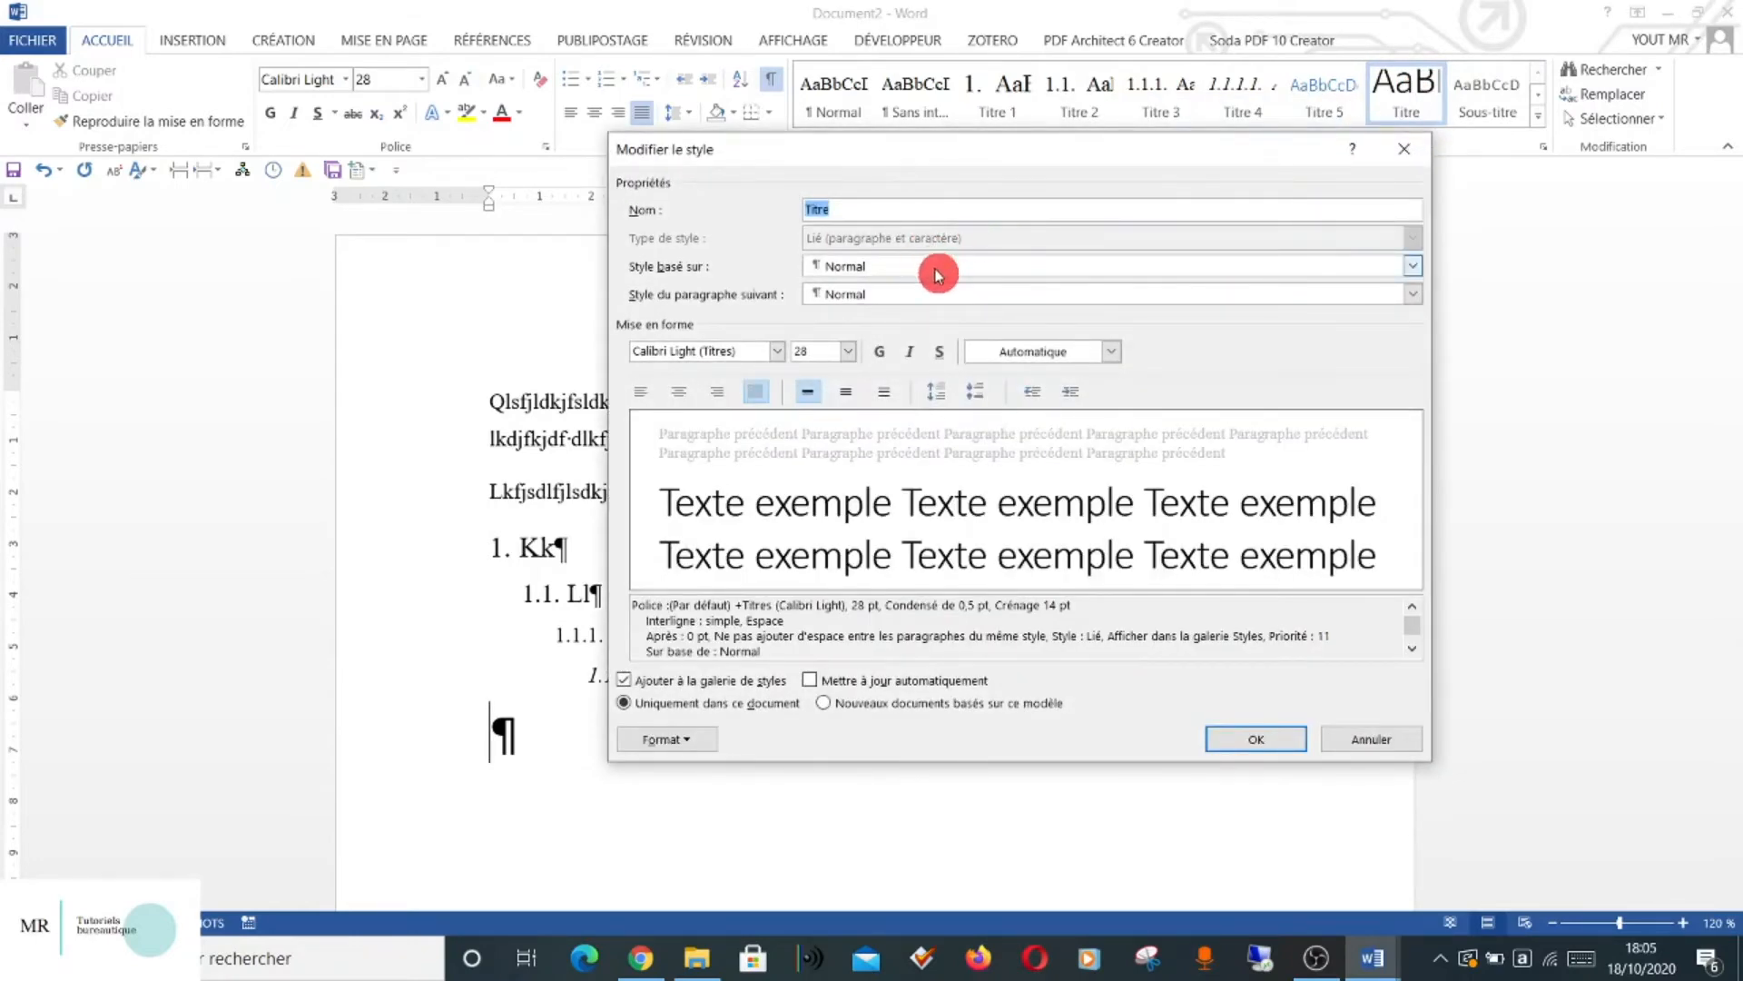
click(1413, 269)
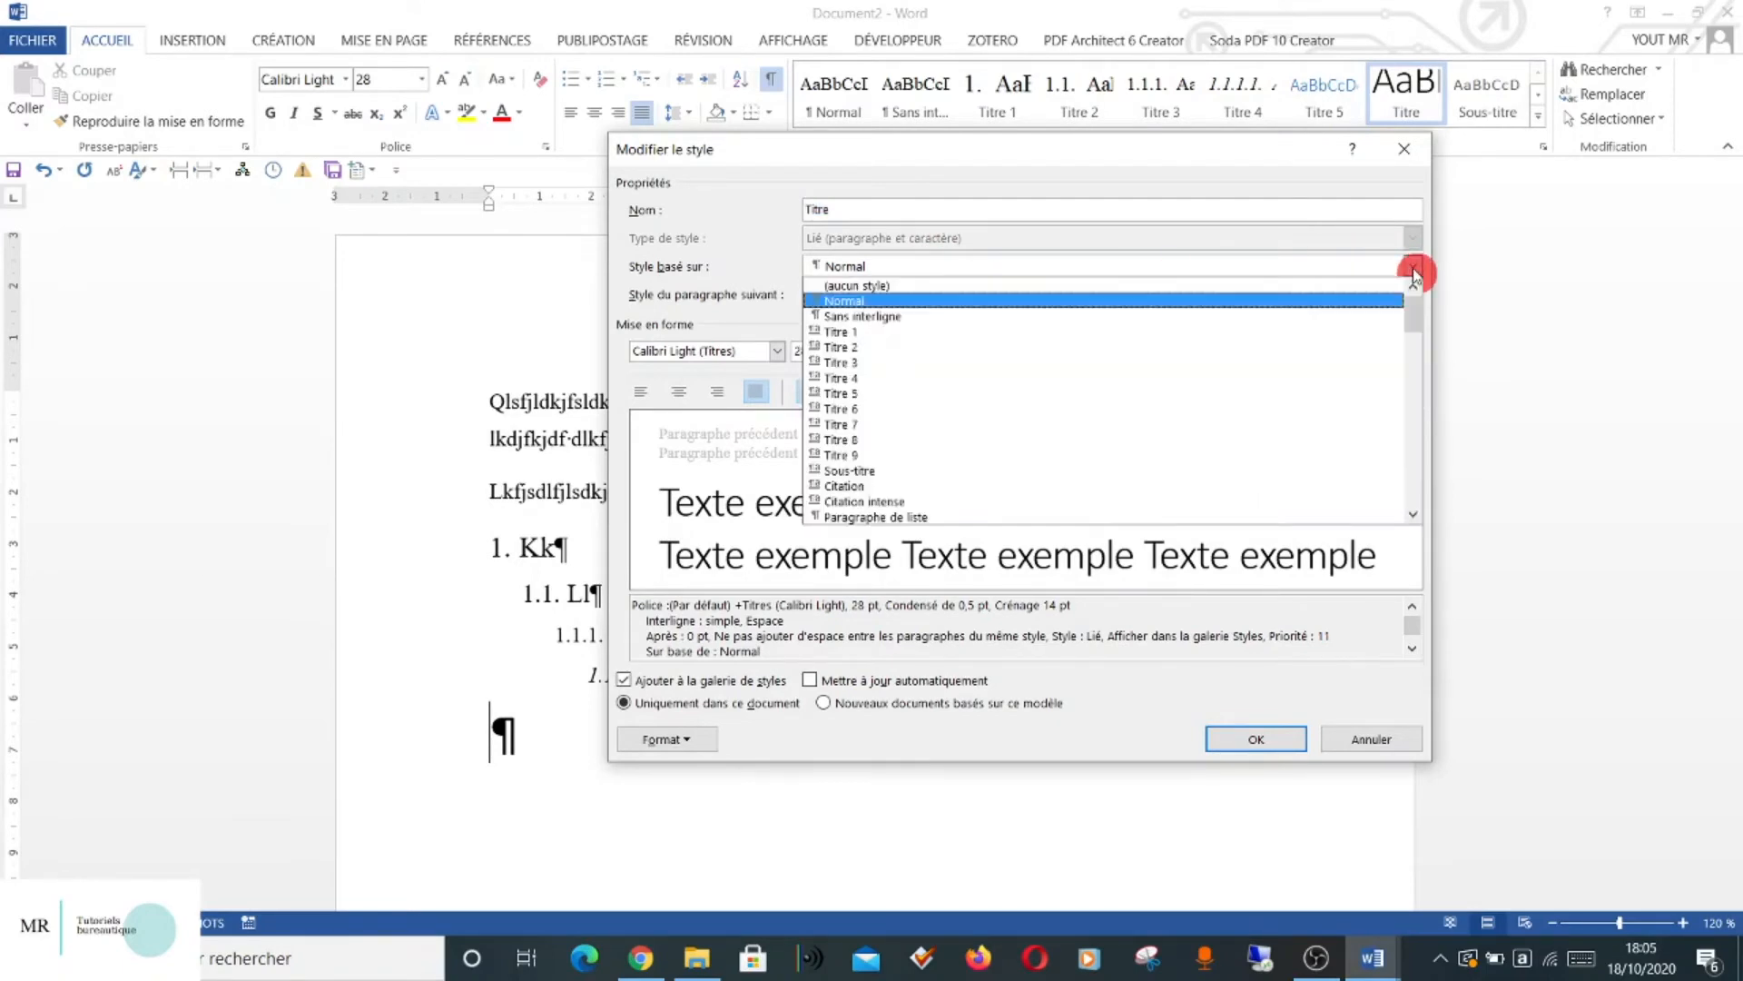
click(1264, 332)
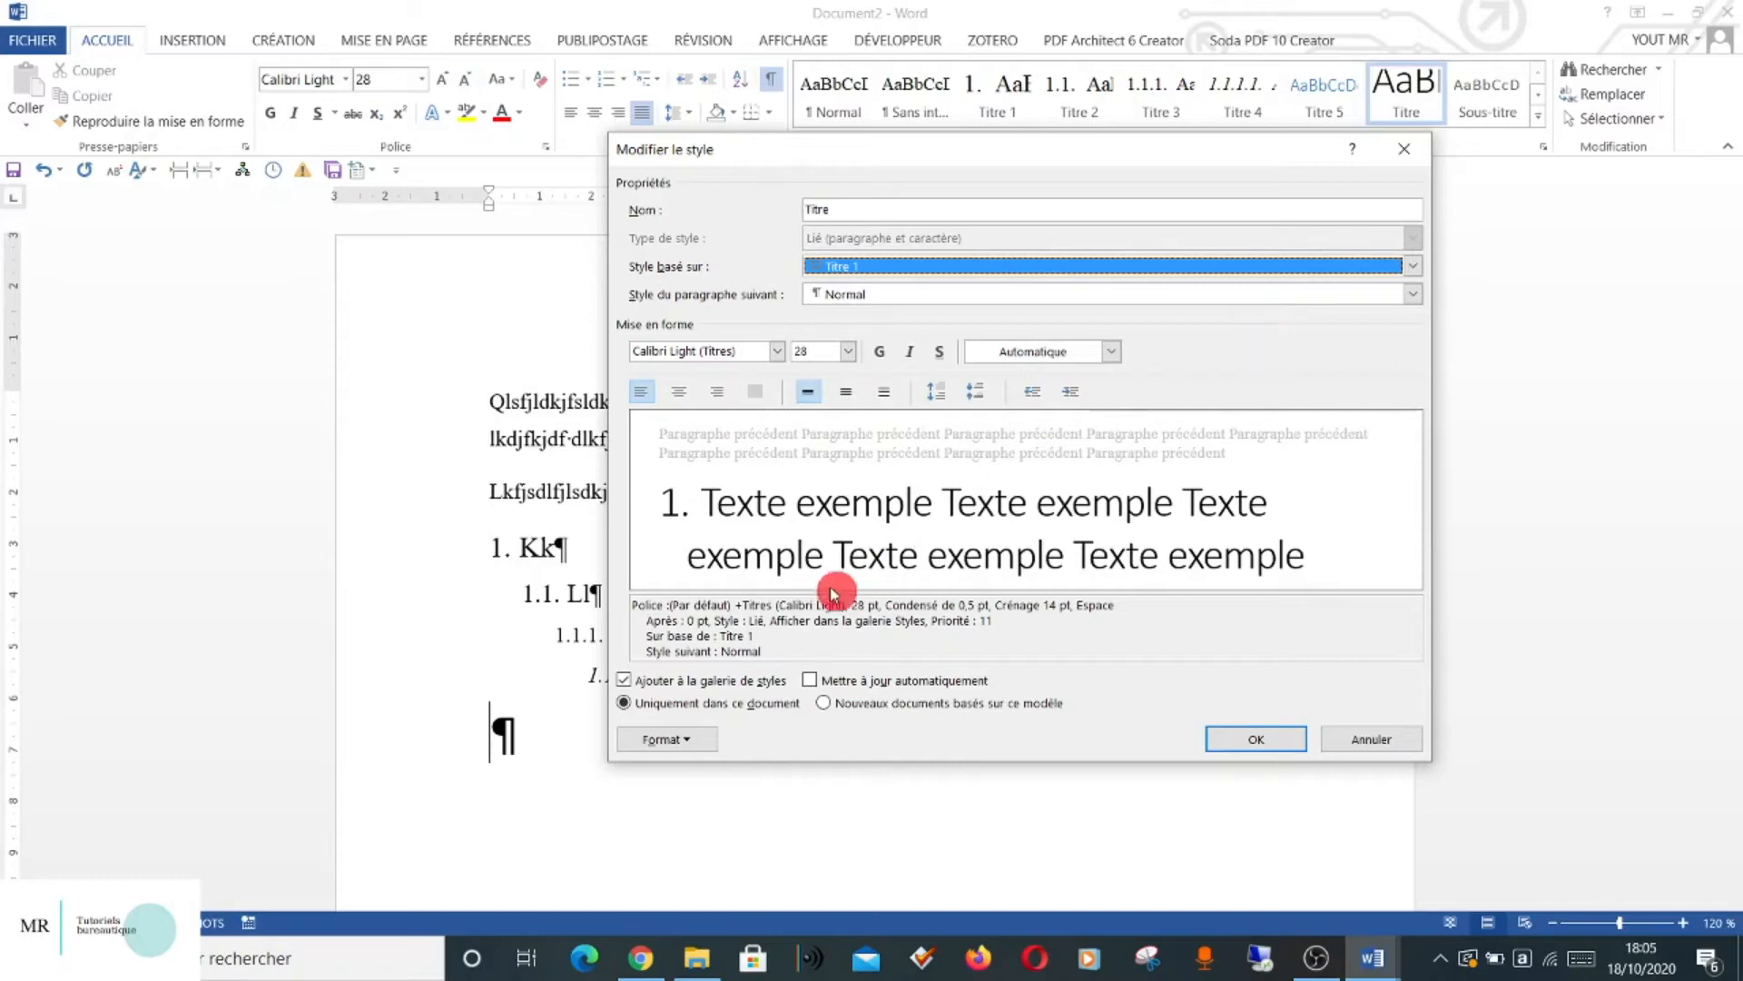
Turn on the Titre style's automatic updating and set its paragraph spacing after to 12 pt.
click(826, 687)
click(667, 739)
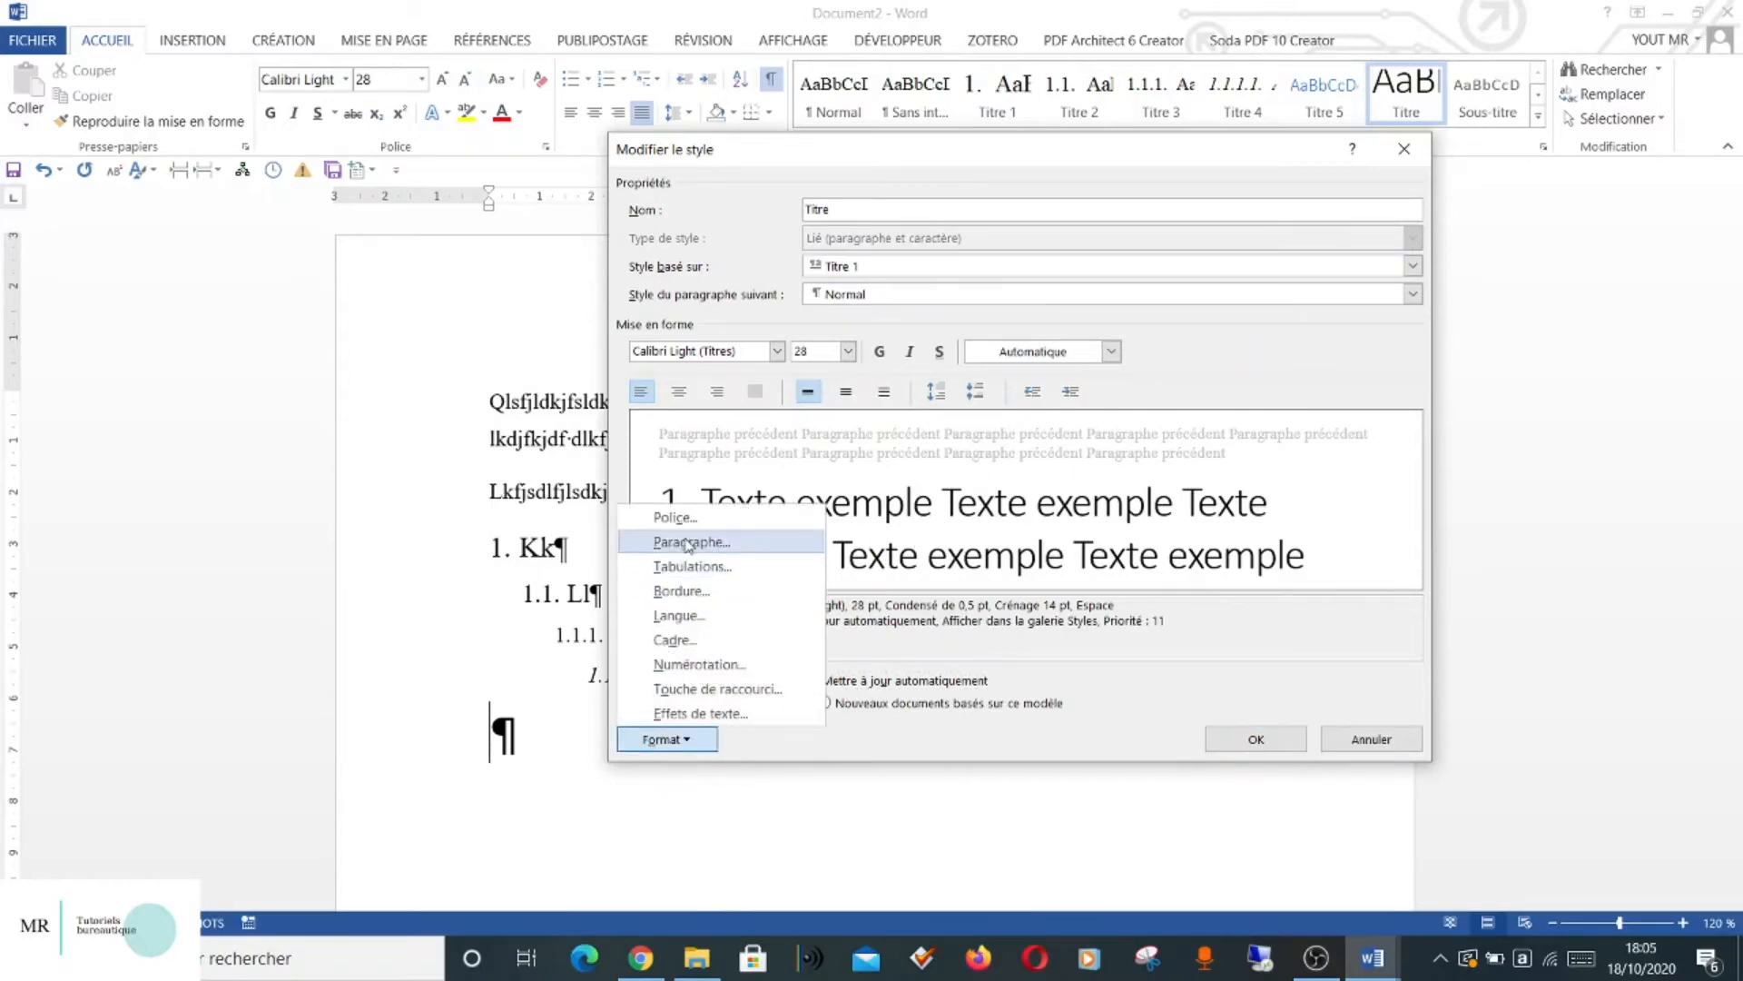
click(699, 541)
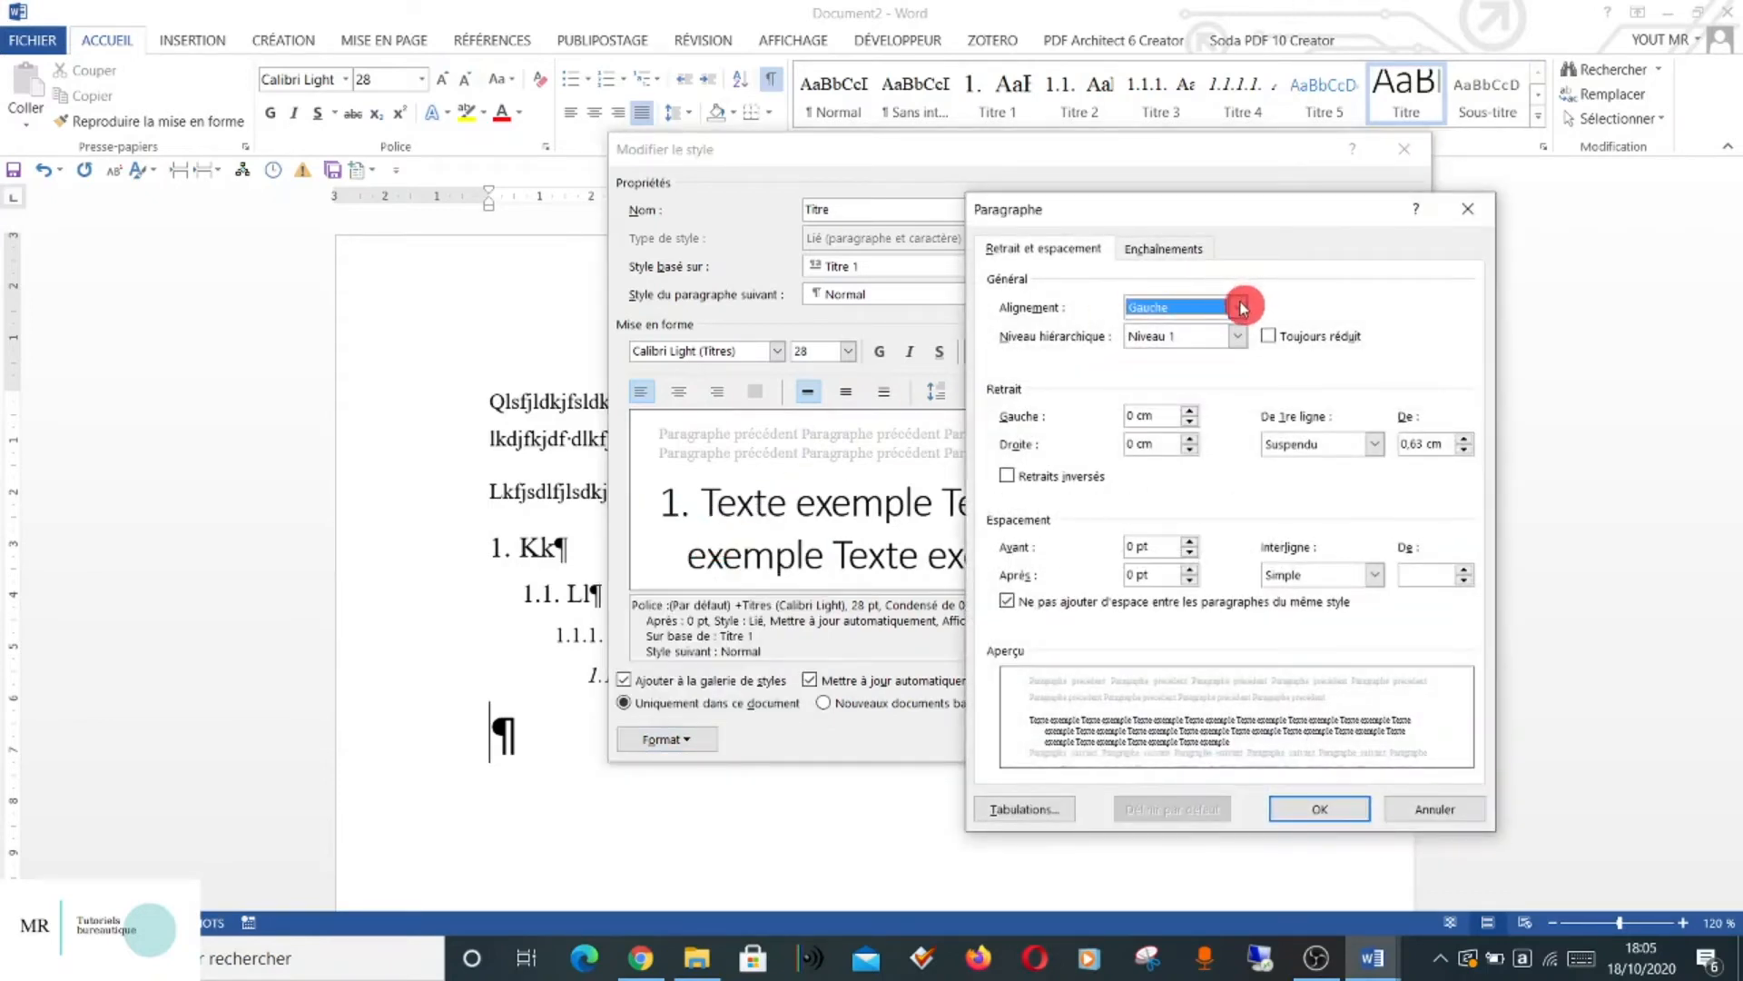
click(1191, 576)
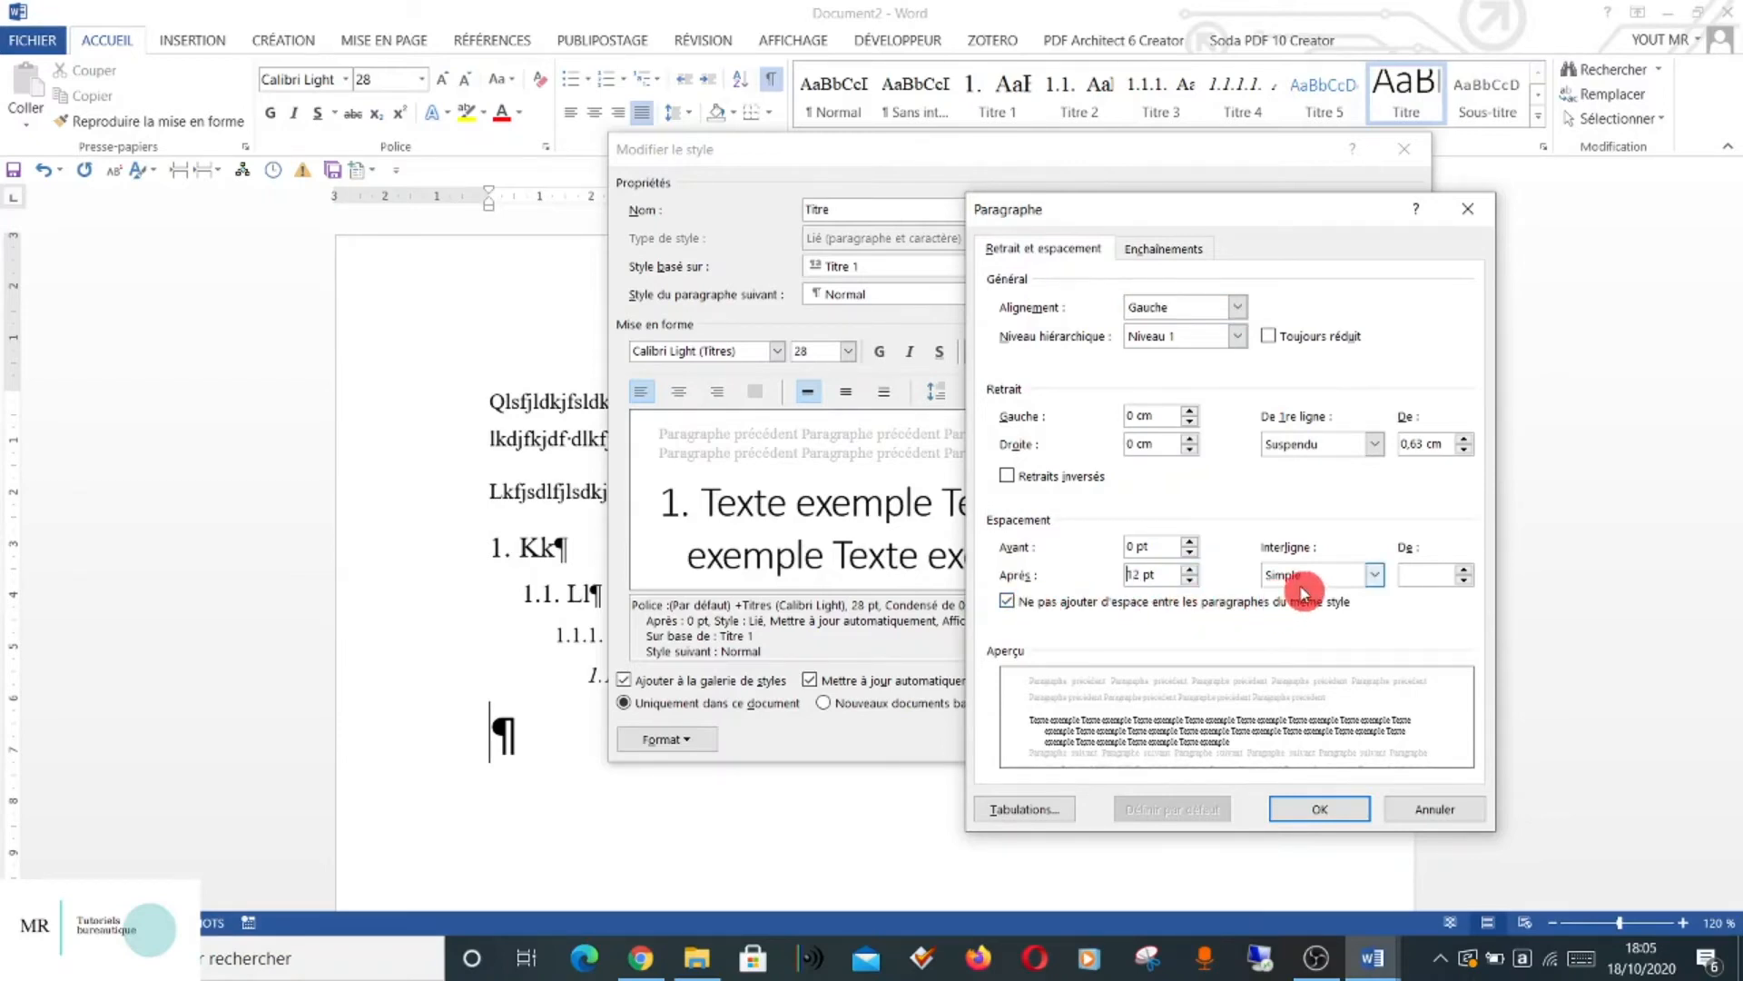
click(1321, 817)
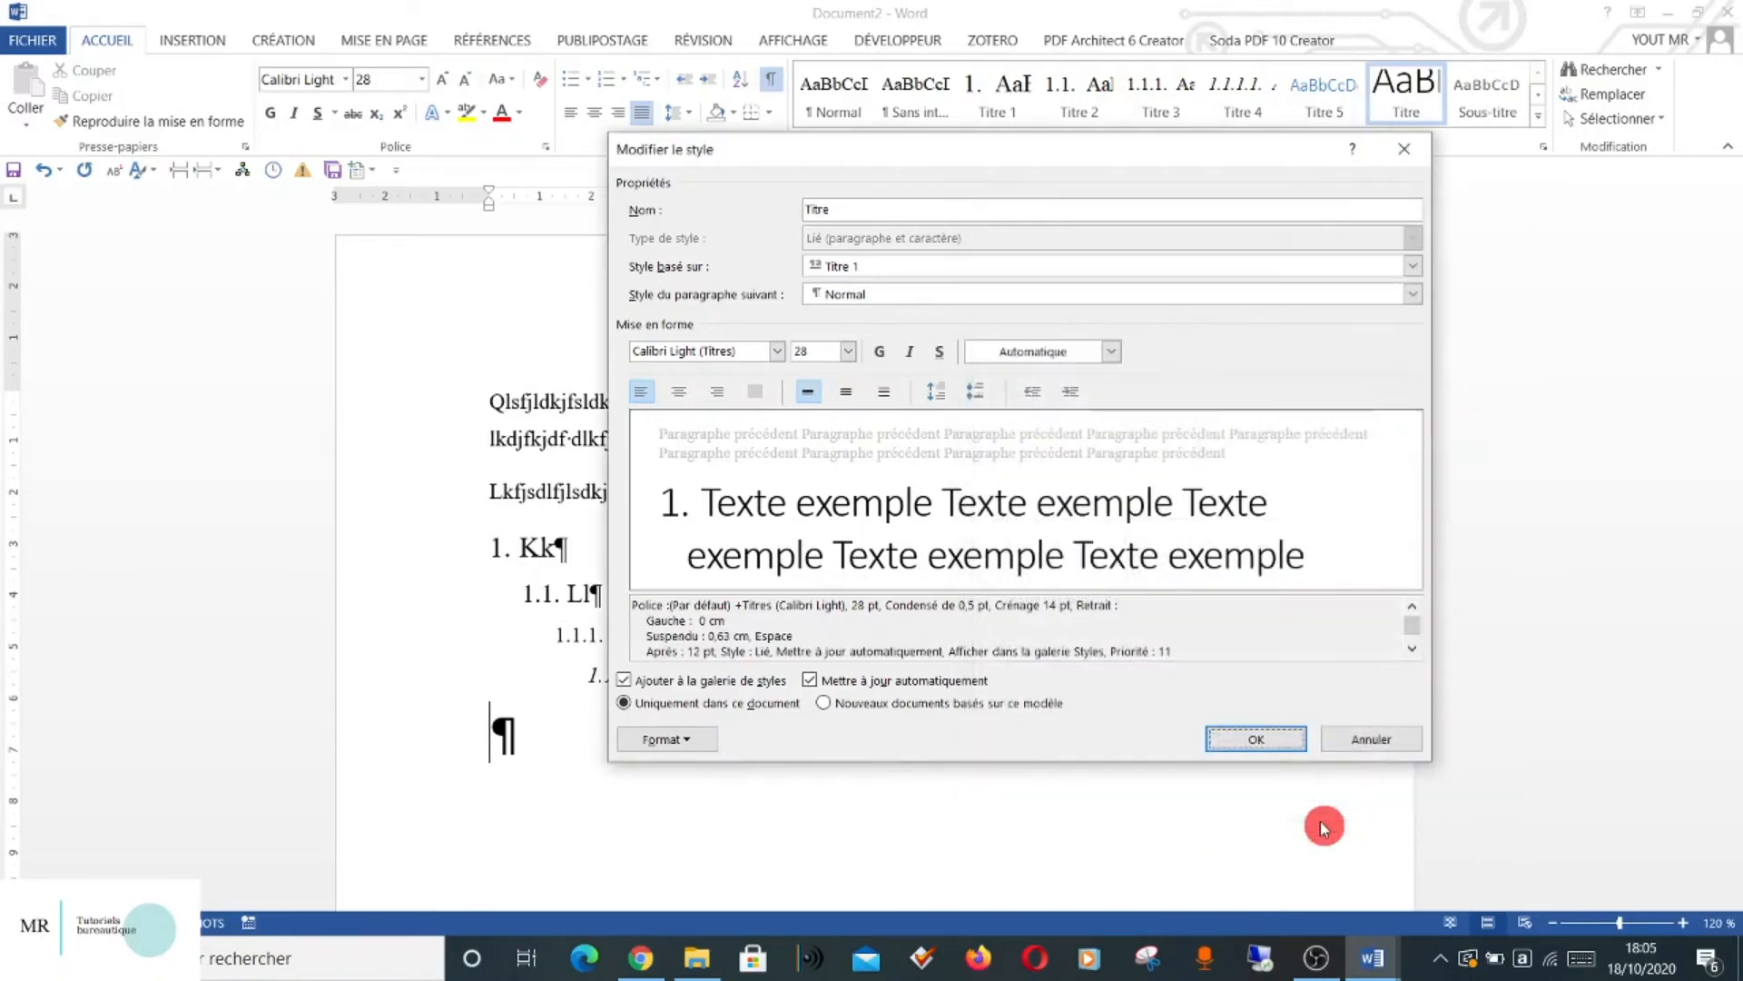
Remove the numbering from the Titre style by choosing Aucune, and save the style changes.
click(672, 739)
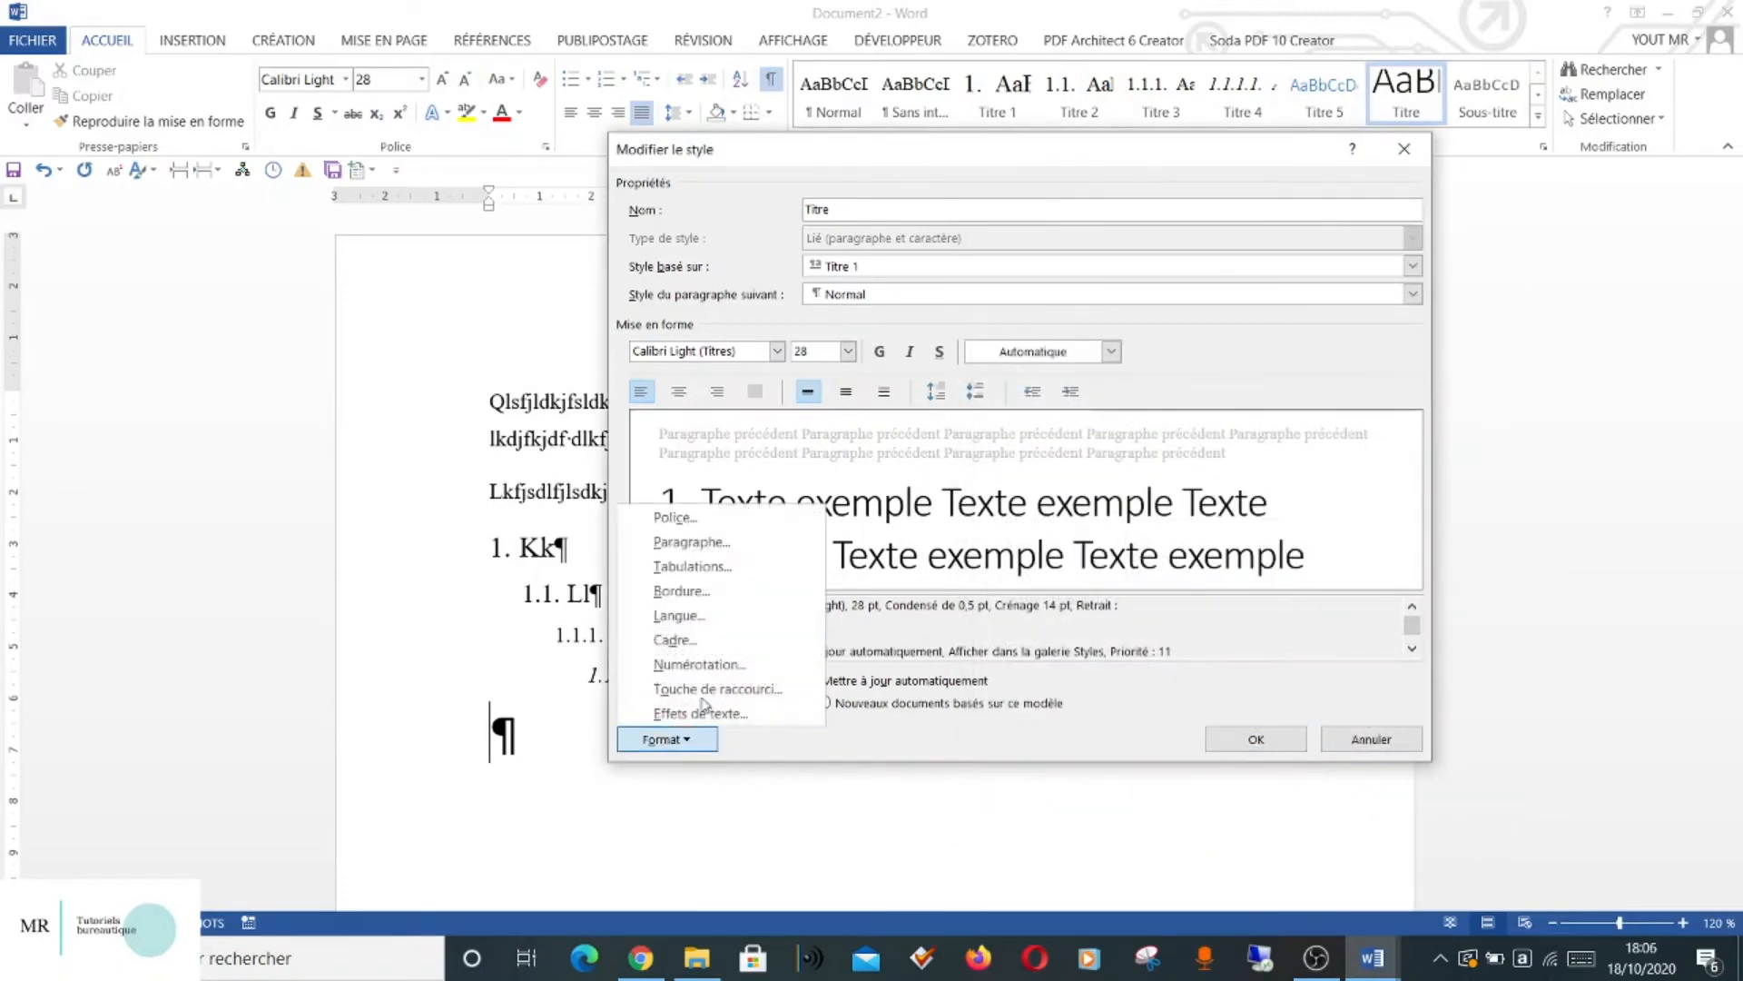
click(714, 665)
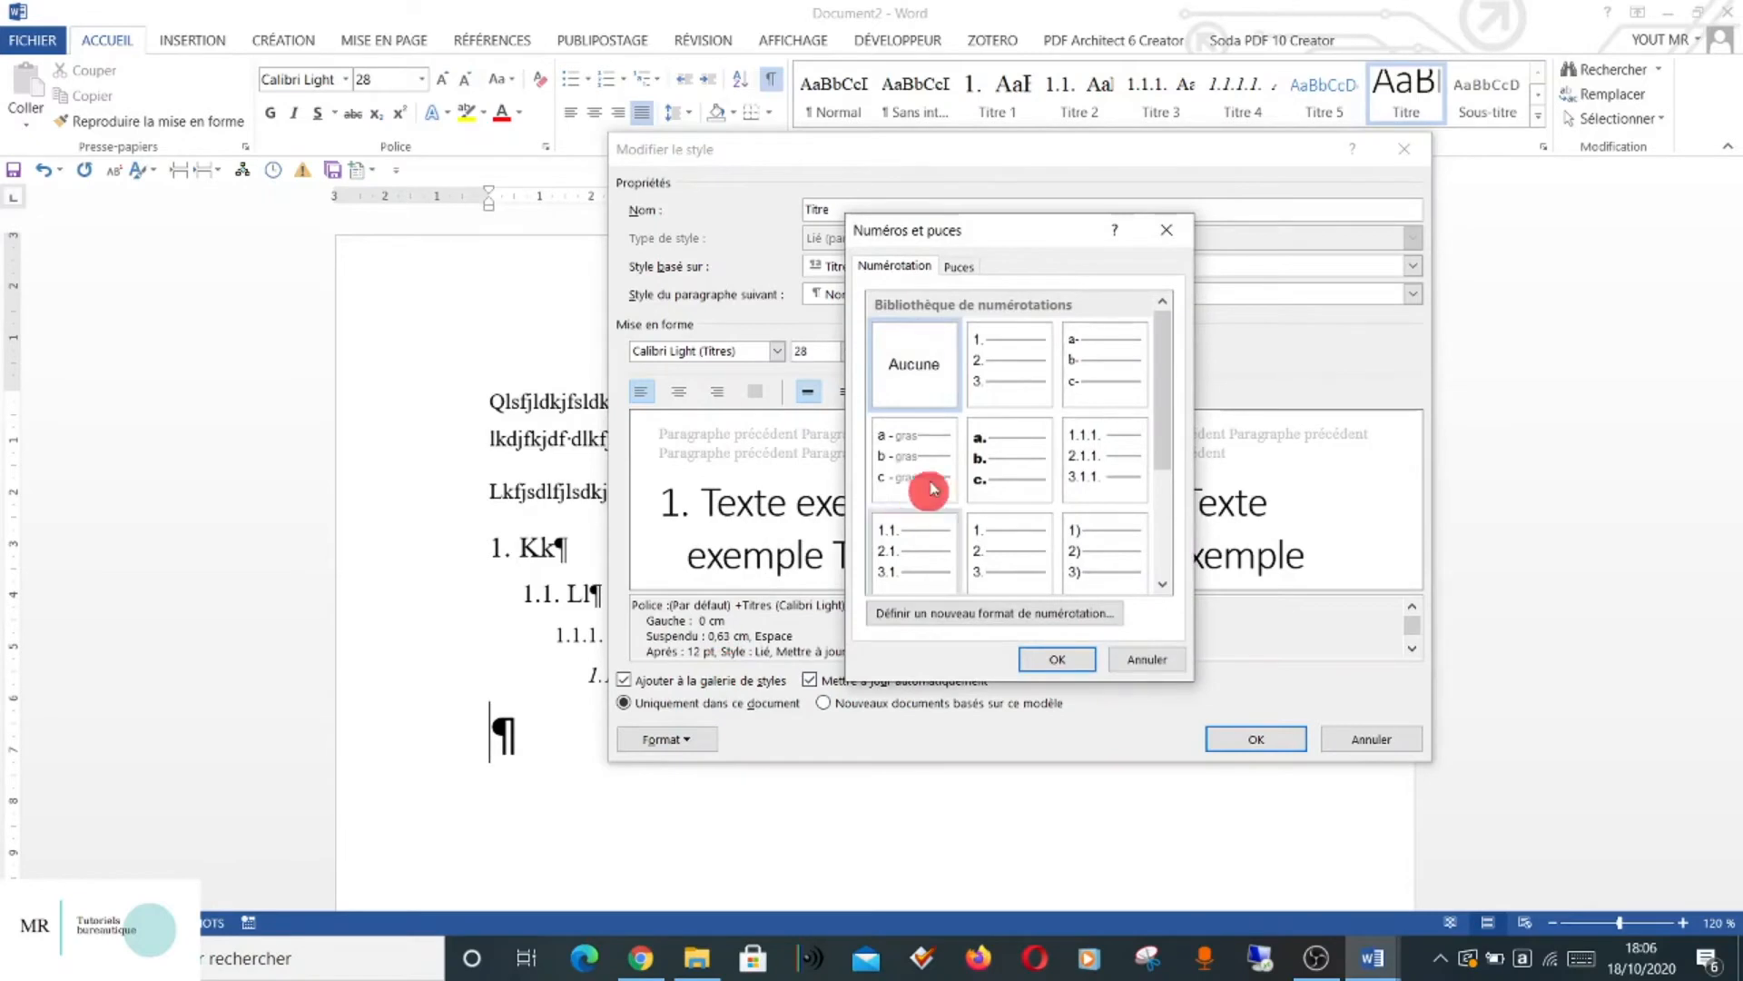
click(1068, 658)
click(1245, 720)
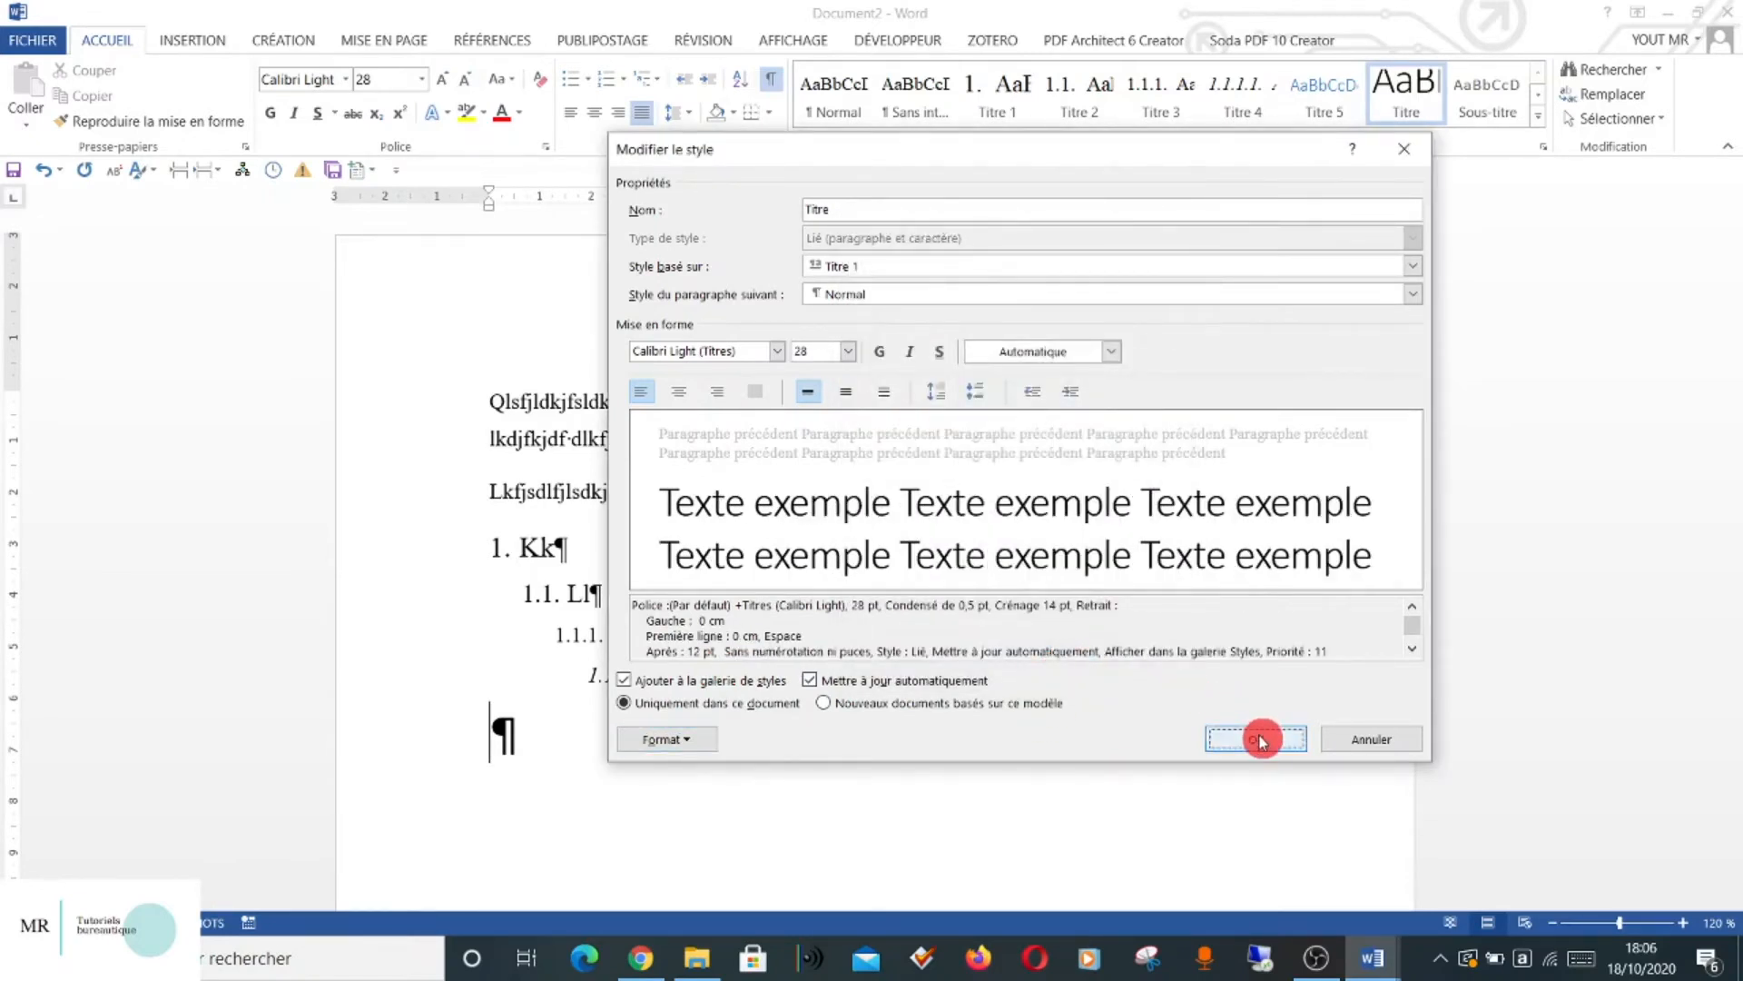
Modify the Titre style to use Times New Roman at size 24.
click(1421, 86)
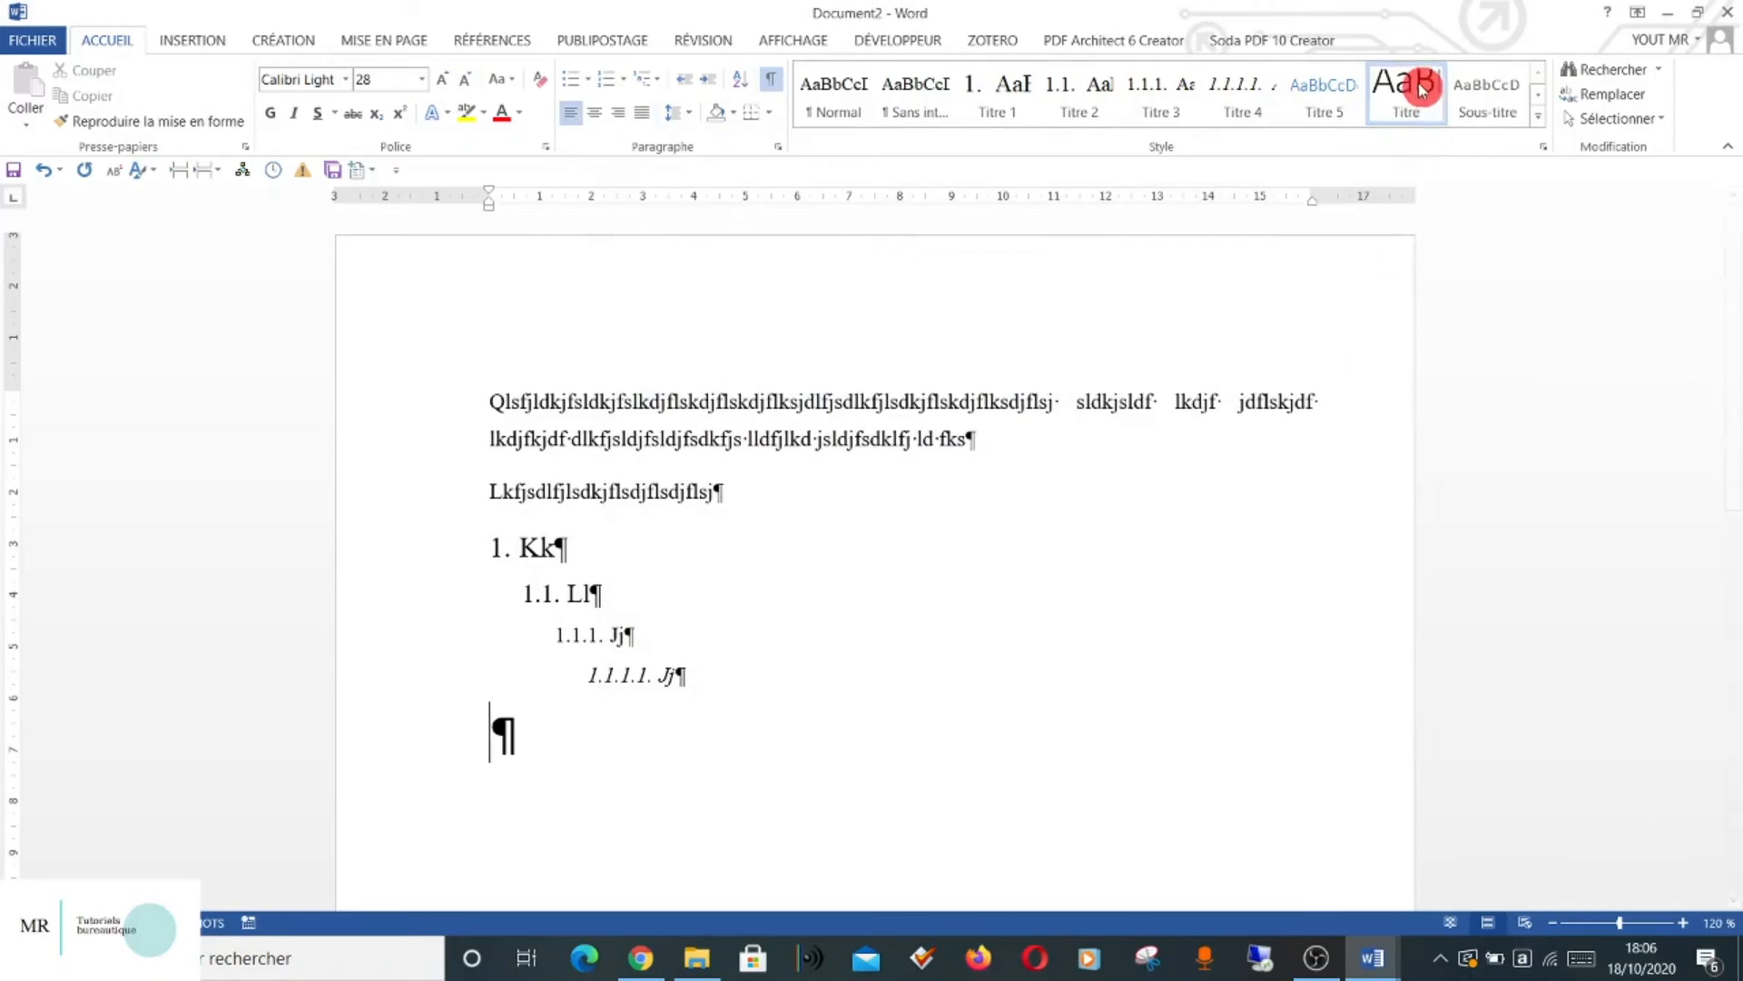
right_click(1421, 86)
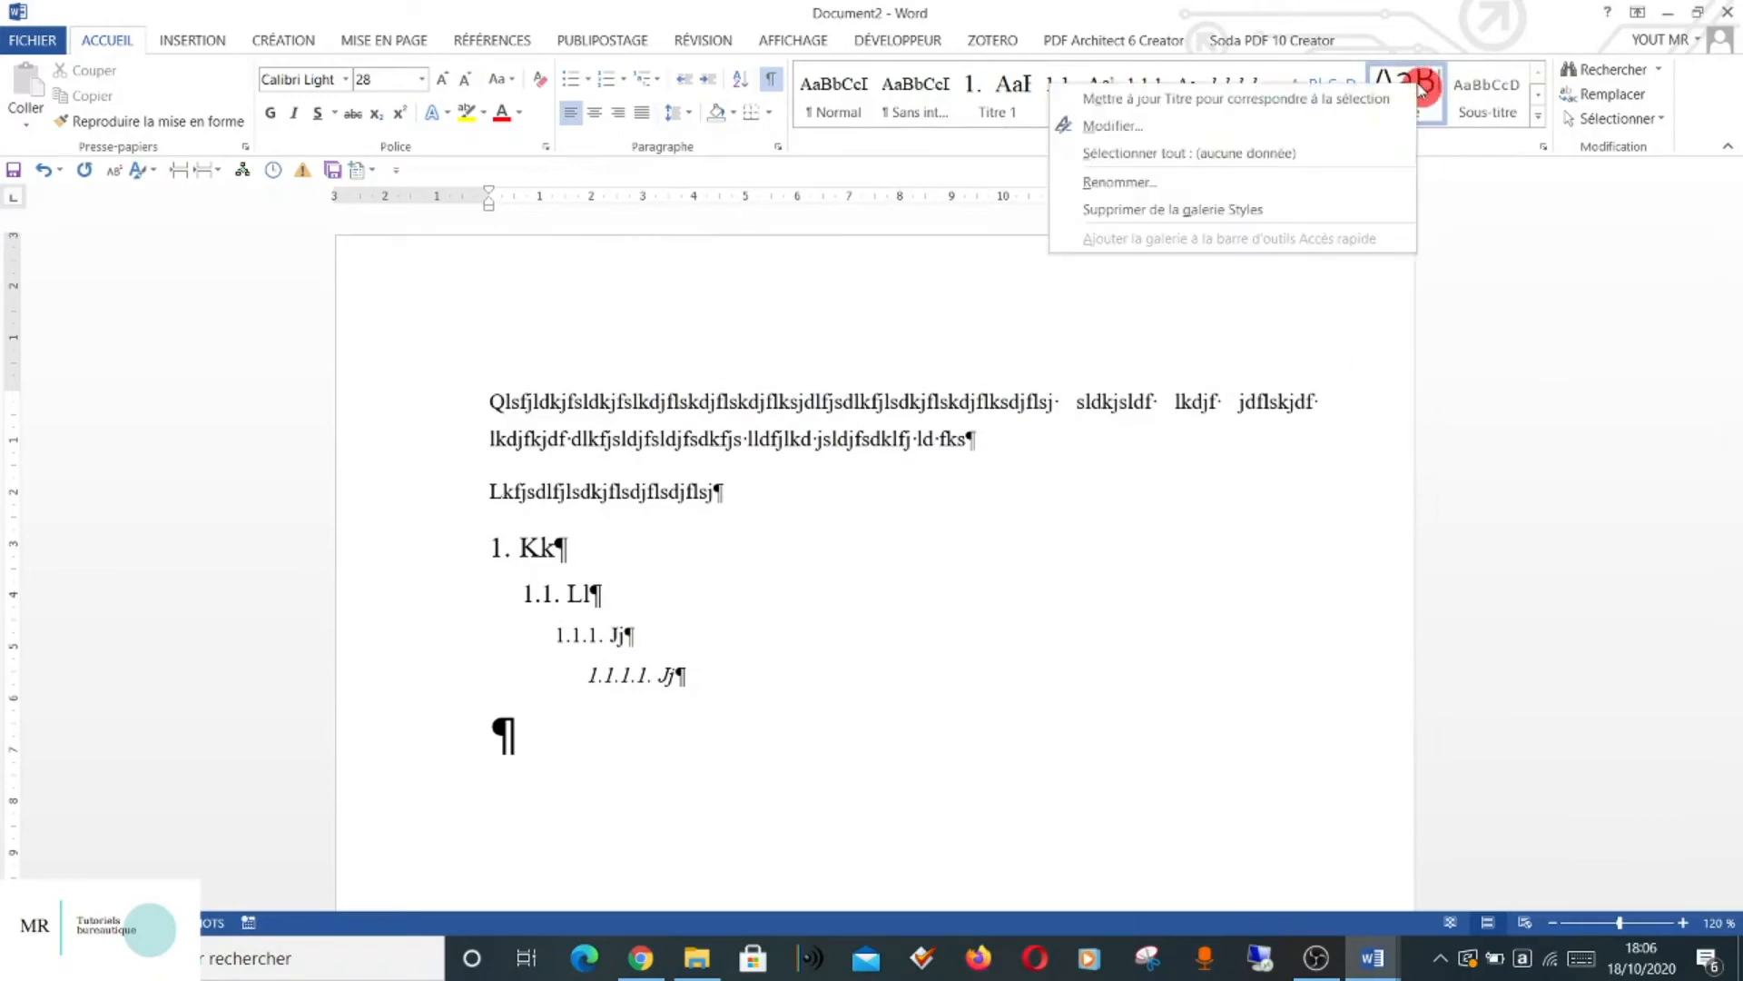
click(1370, 127)
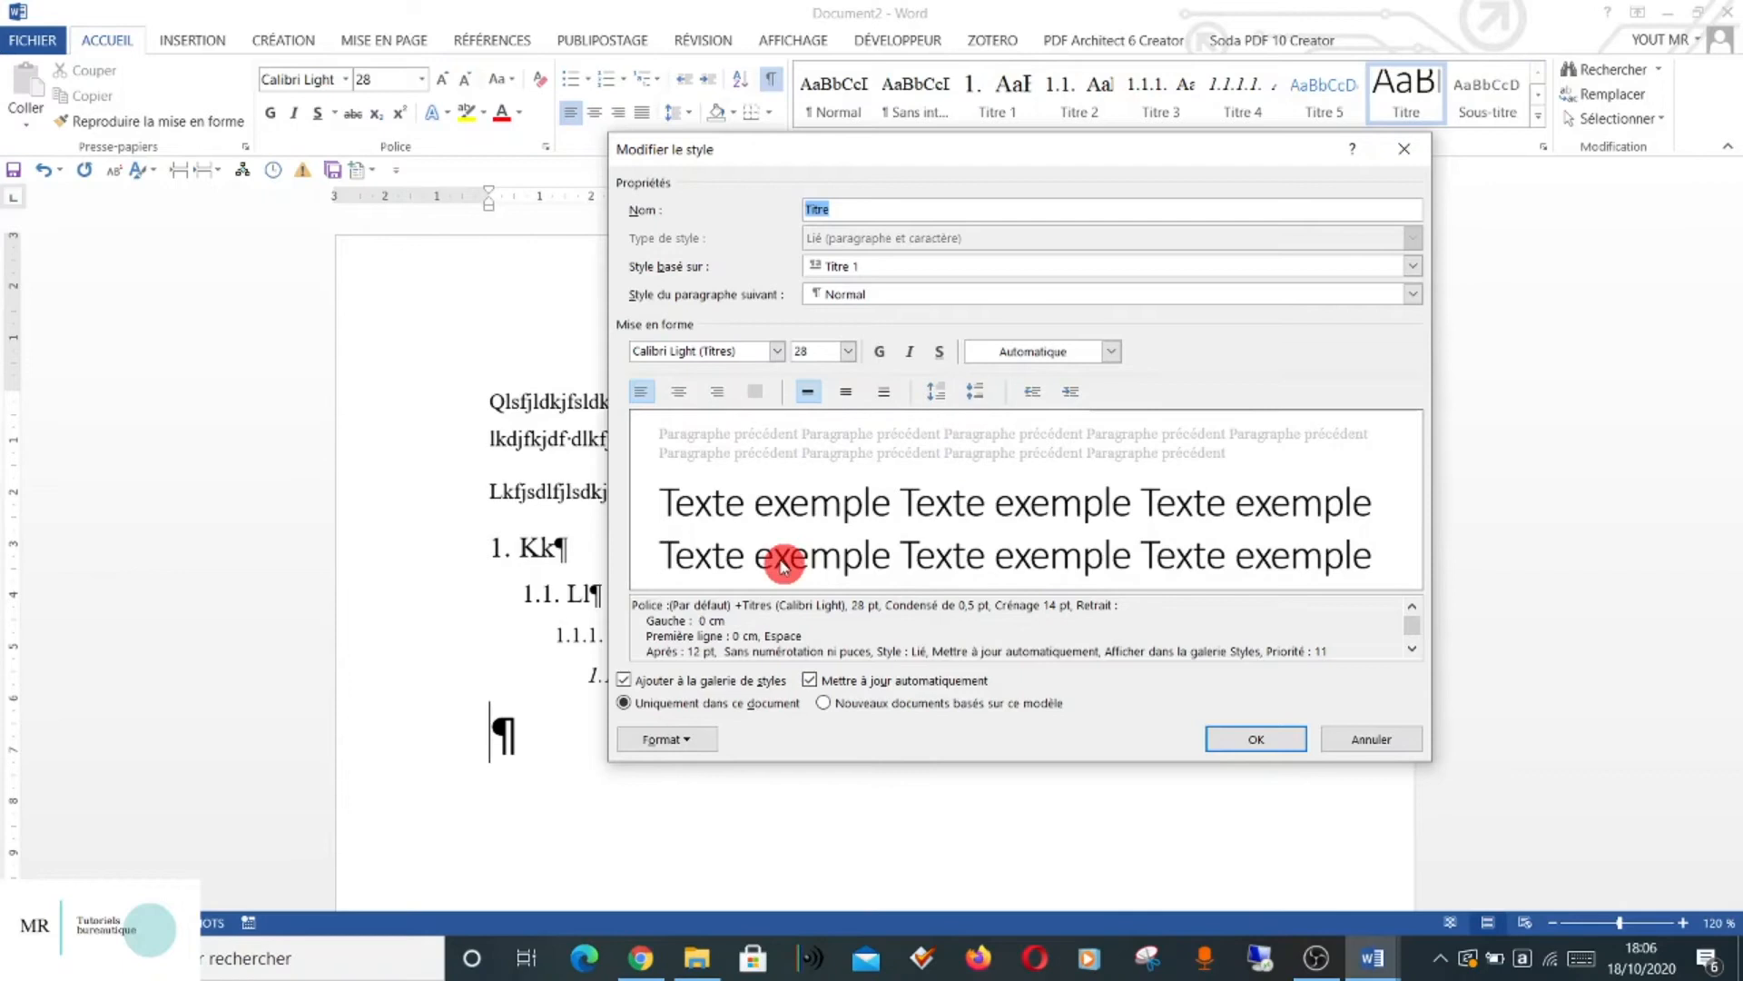
click(777, 354)
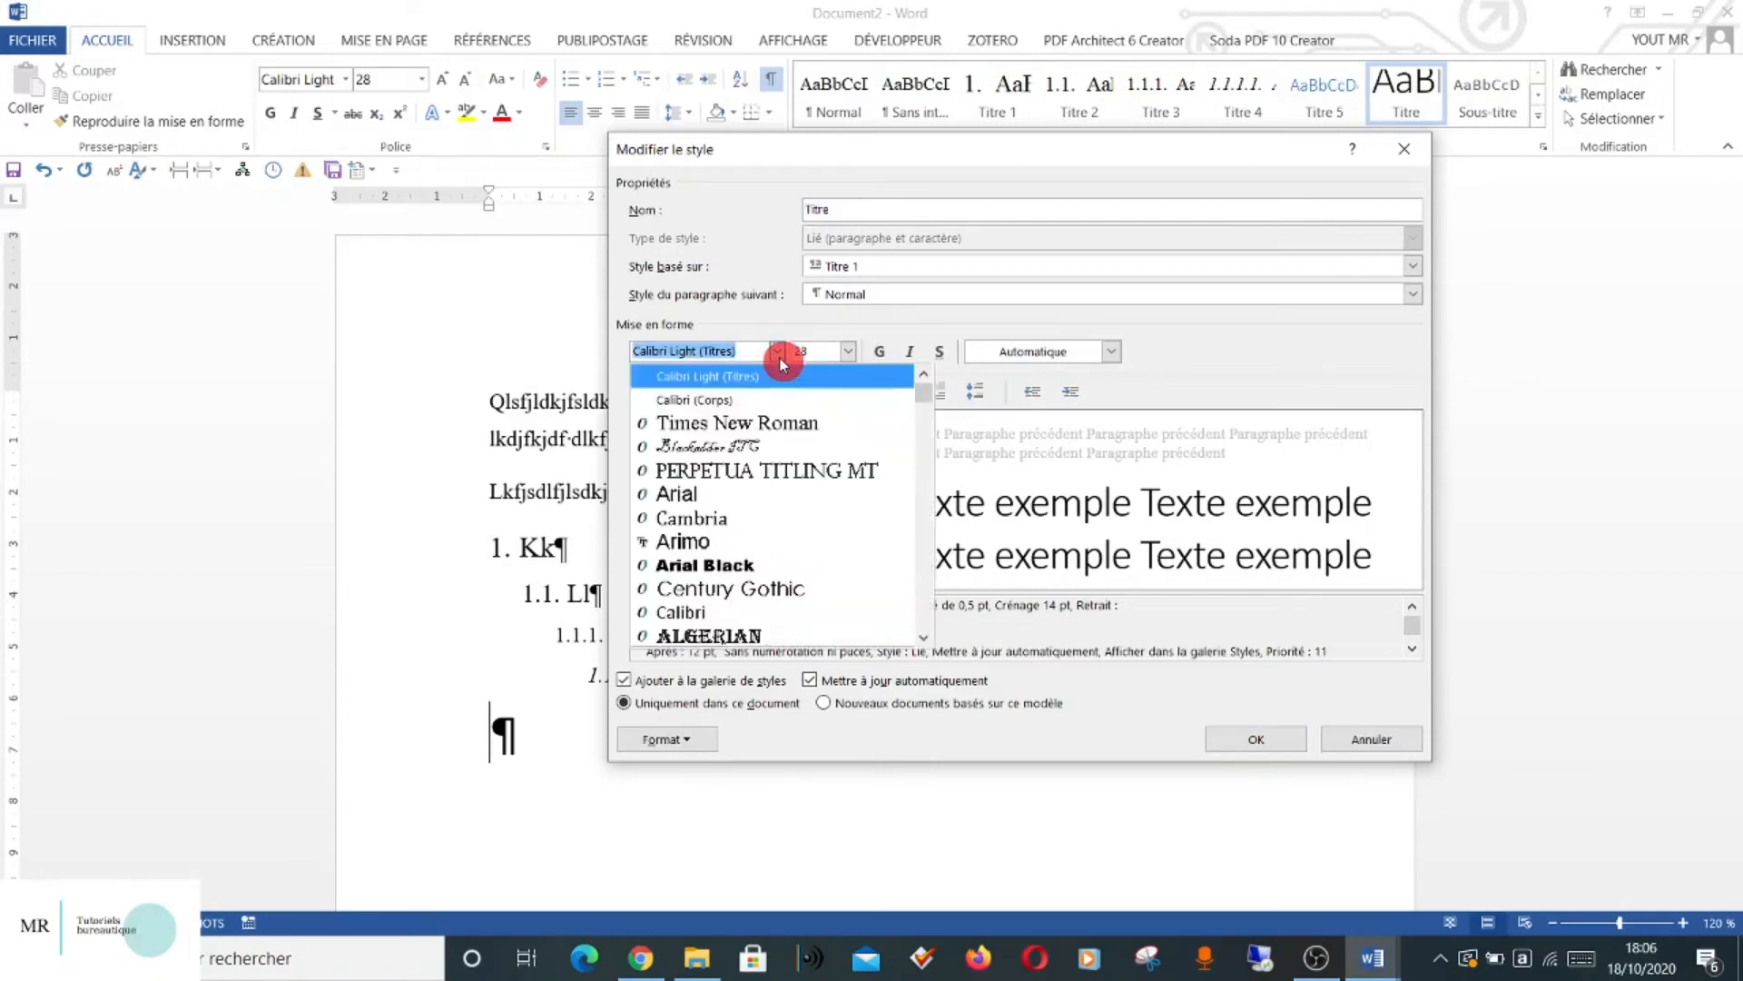
click(738, 422)
click(850, 357)
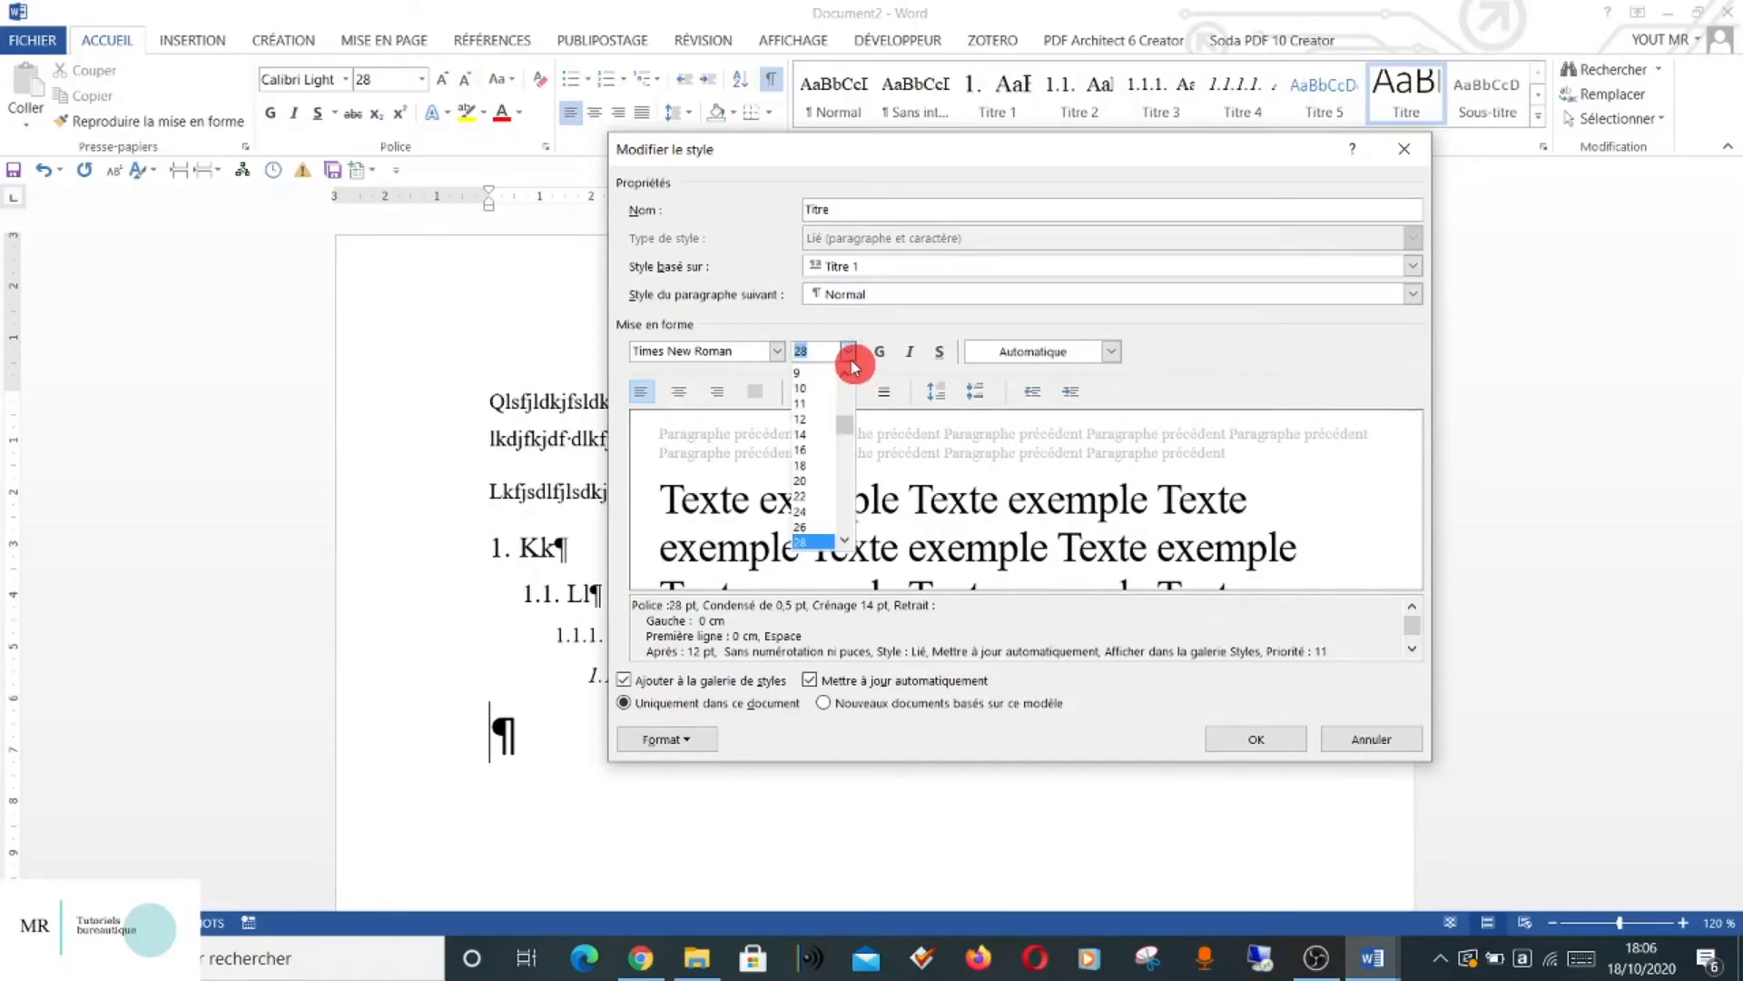
click(819, 512)
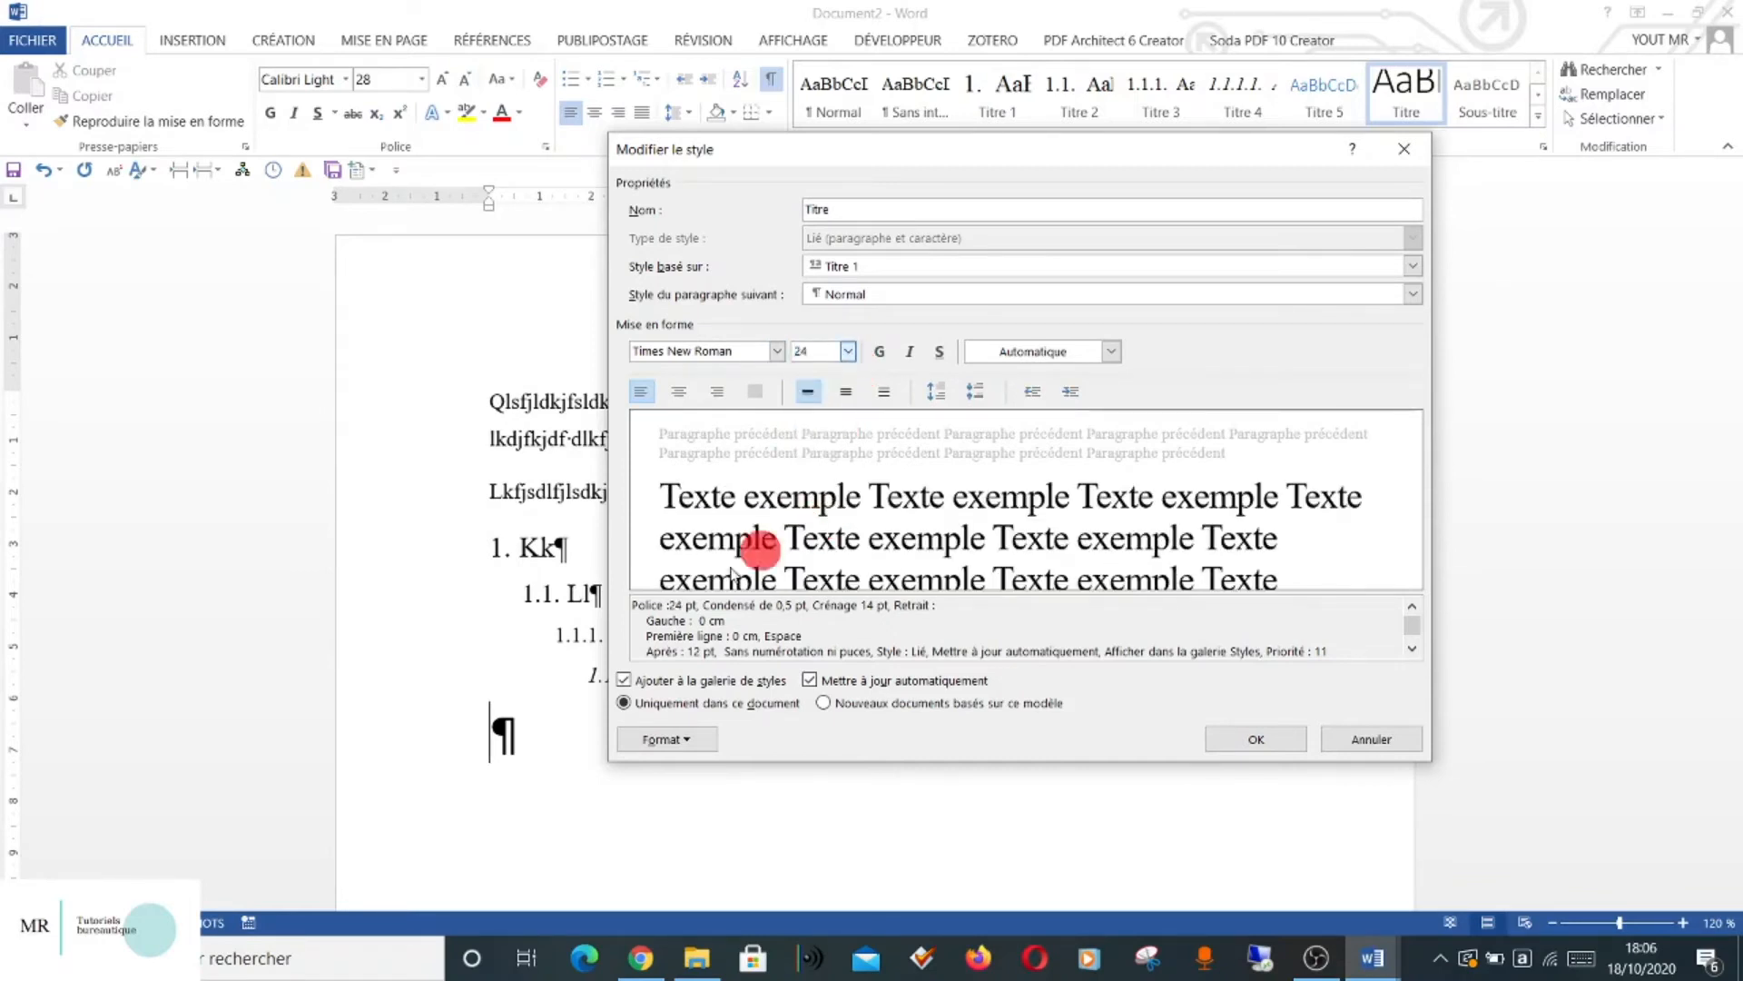
Add a ½ pt bottom paragraph border to the Titre style and save the style changes.
click(667, 738)
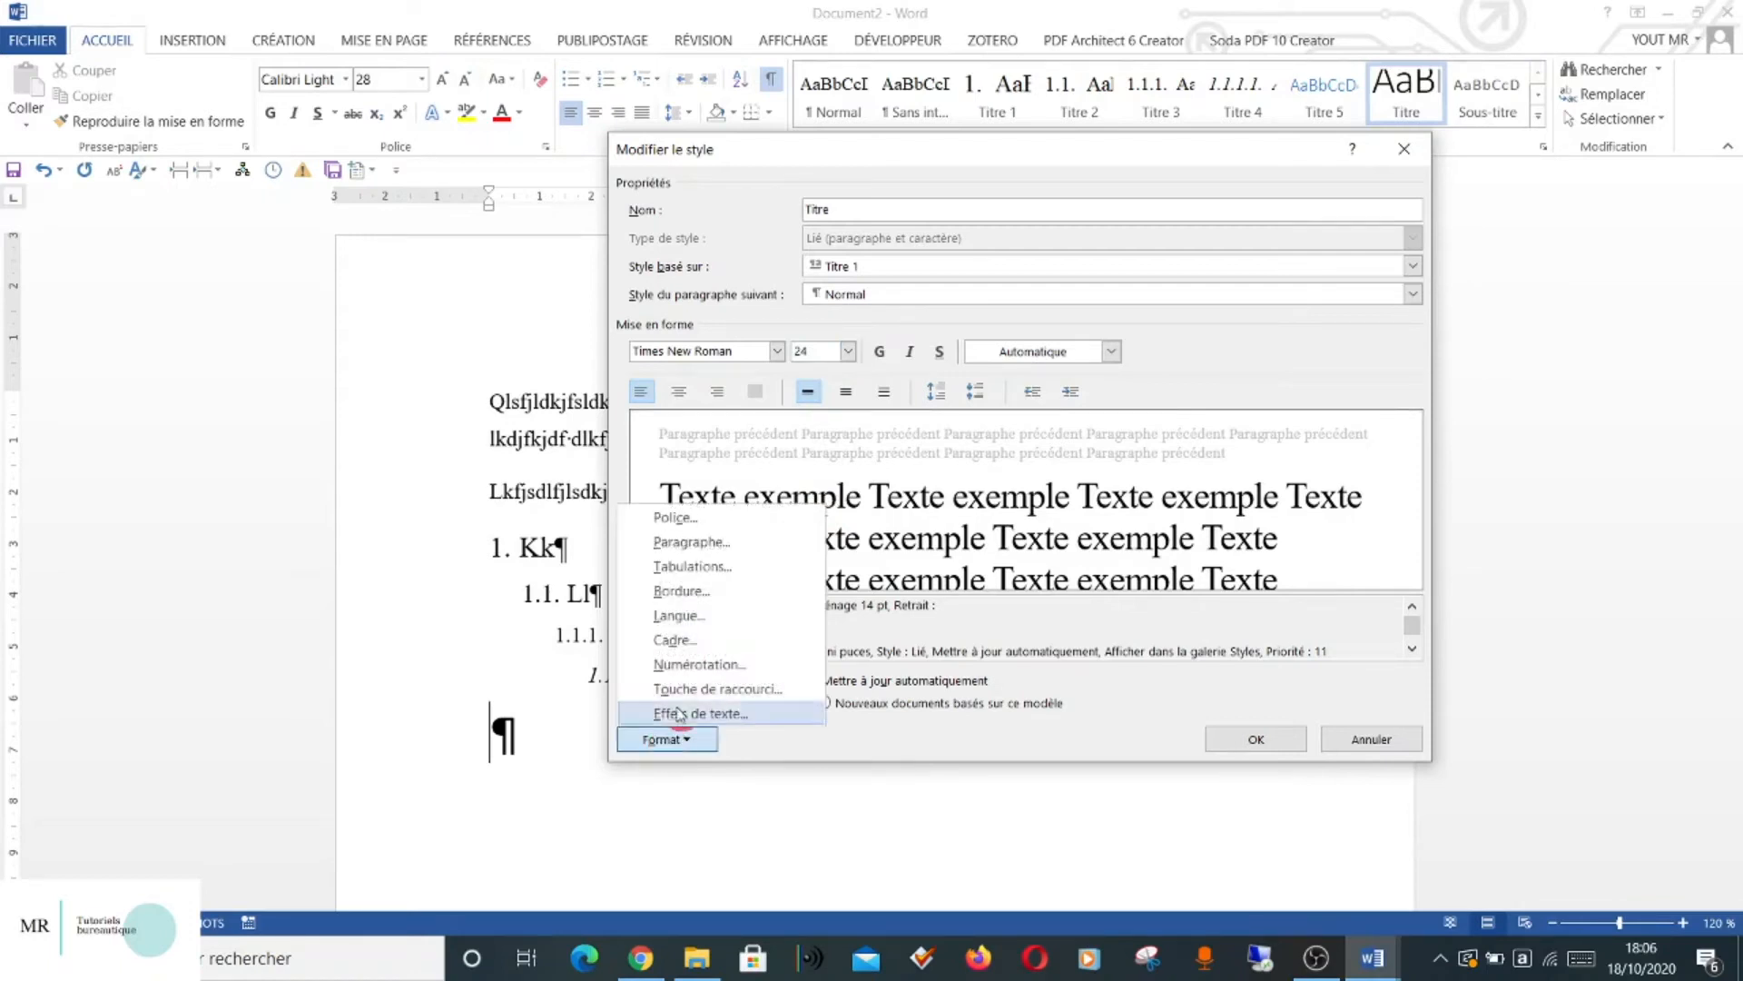
click(707, 592)
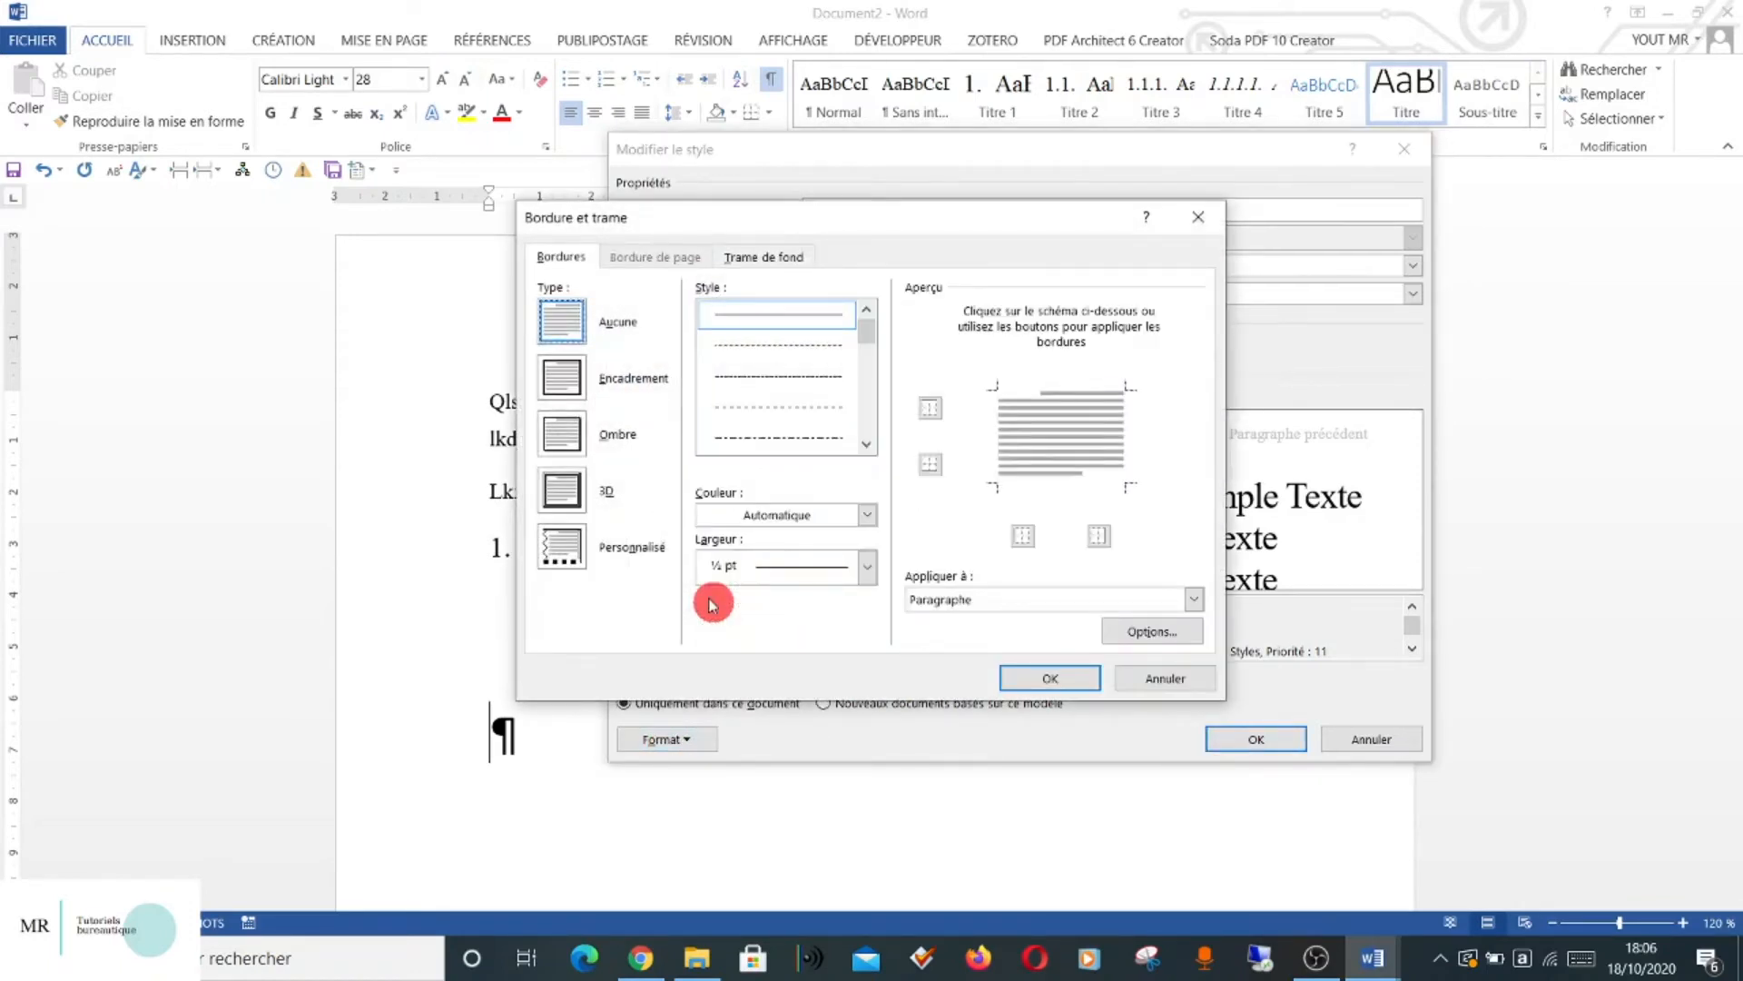
click(1025, 493)
click(1024, 674)
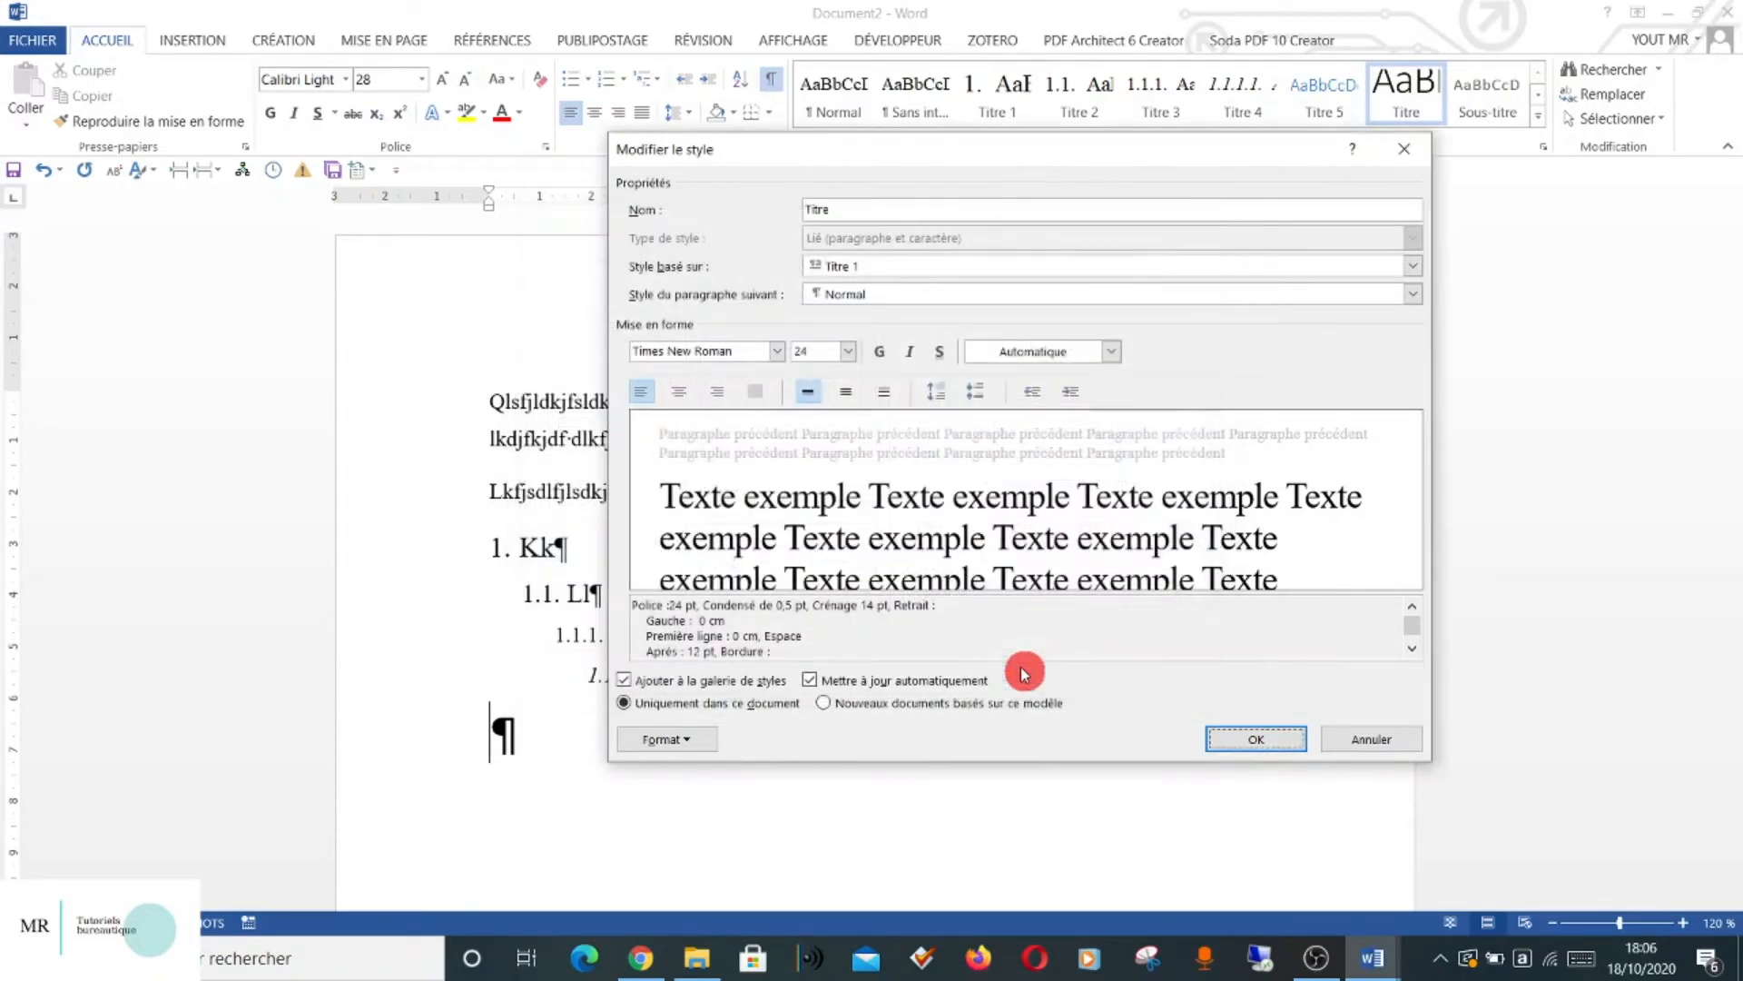
click(1269, 733)
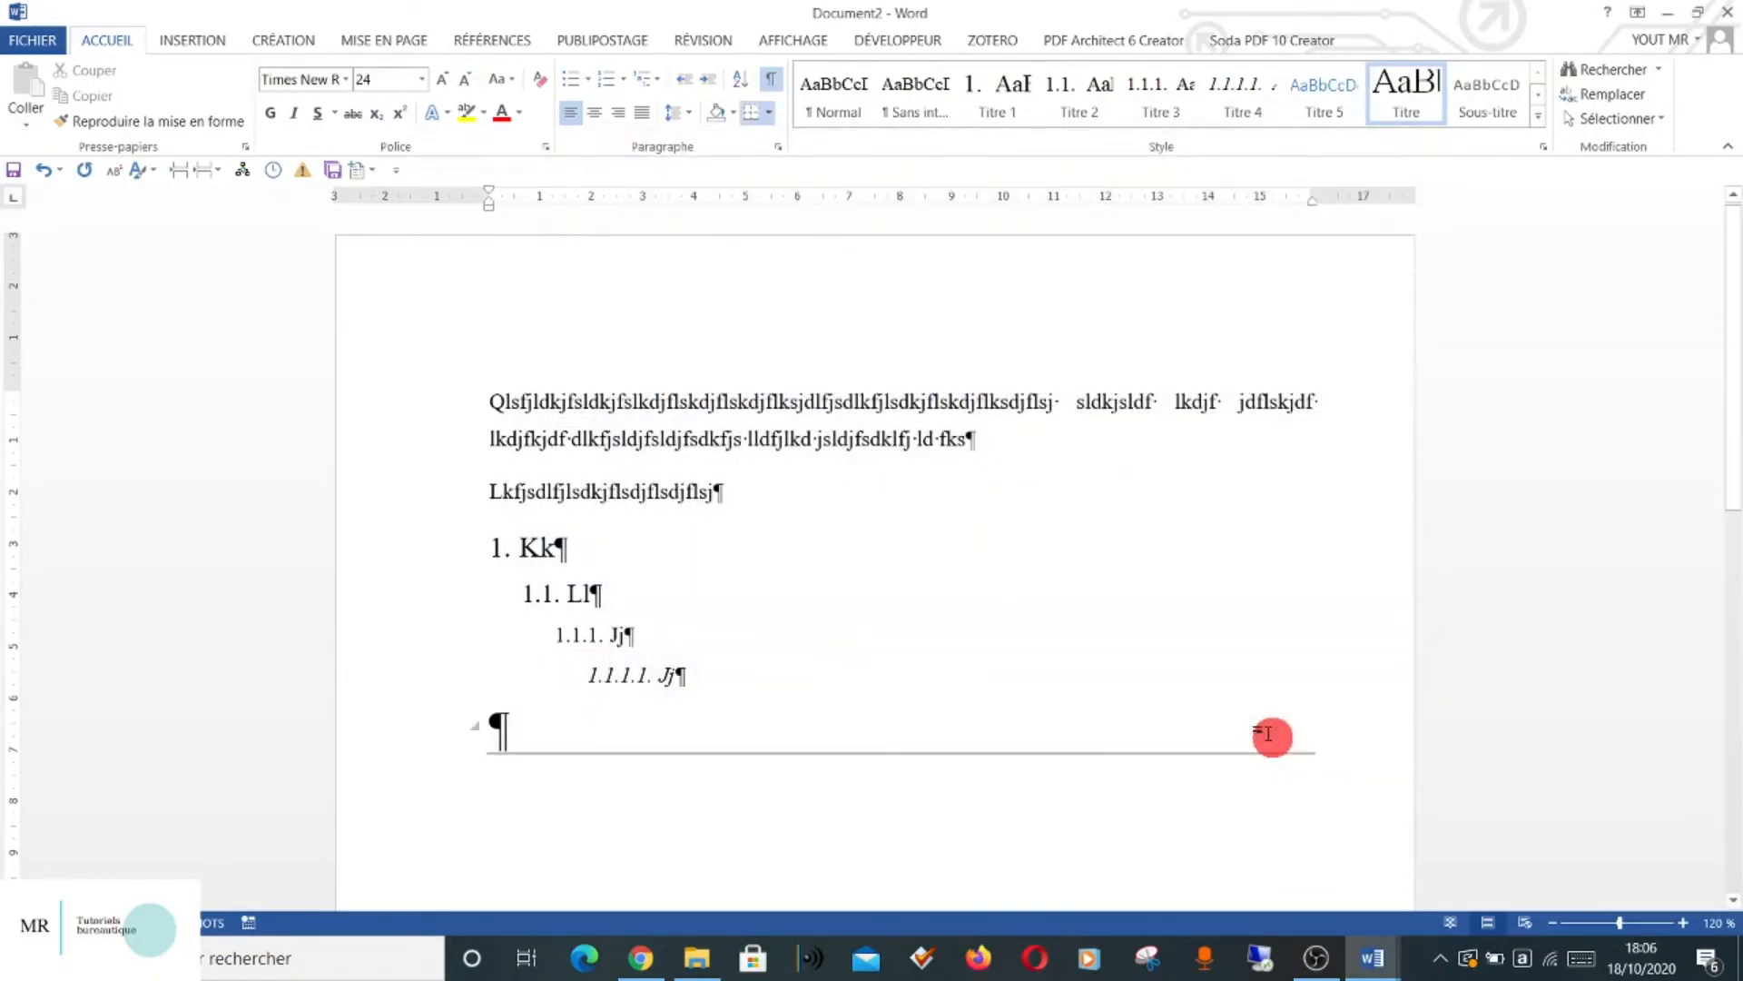
Enter the sample title "kjcvhkxcjhvkxchvkjxh" in the bordered Titre paragraph, and undo the blank paragraphs inserted below it.
text(kjcvhkxcjhvkxchvkjxh)
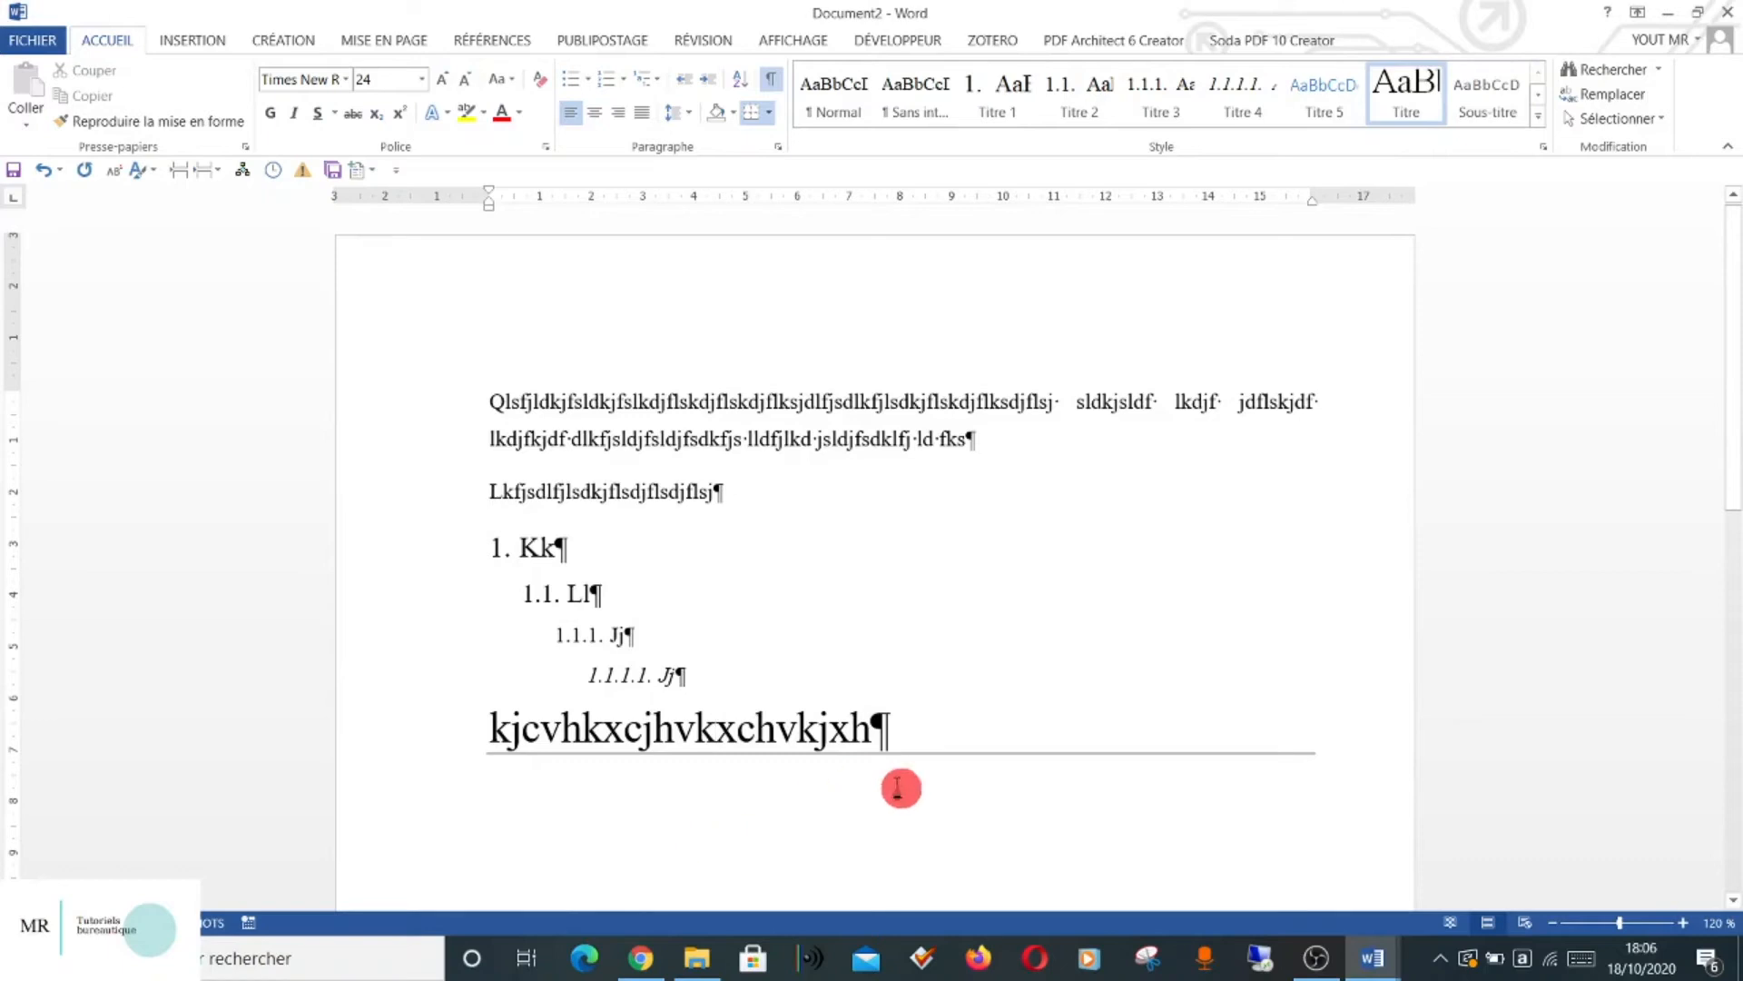
double_click(768, 849)
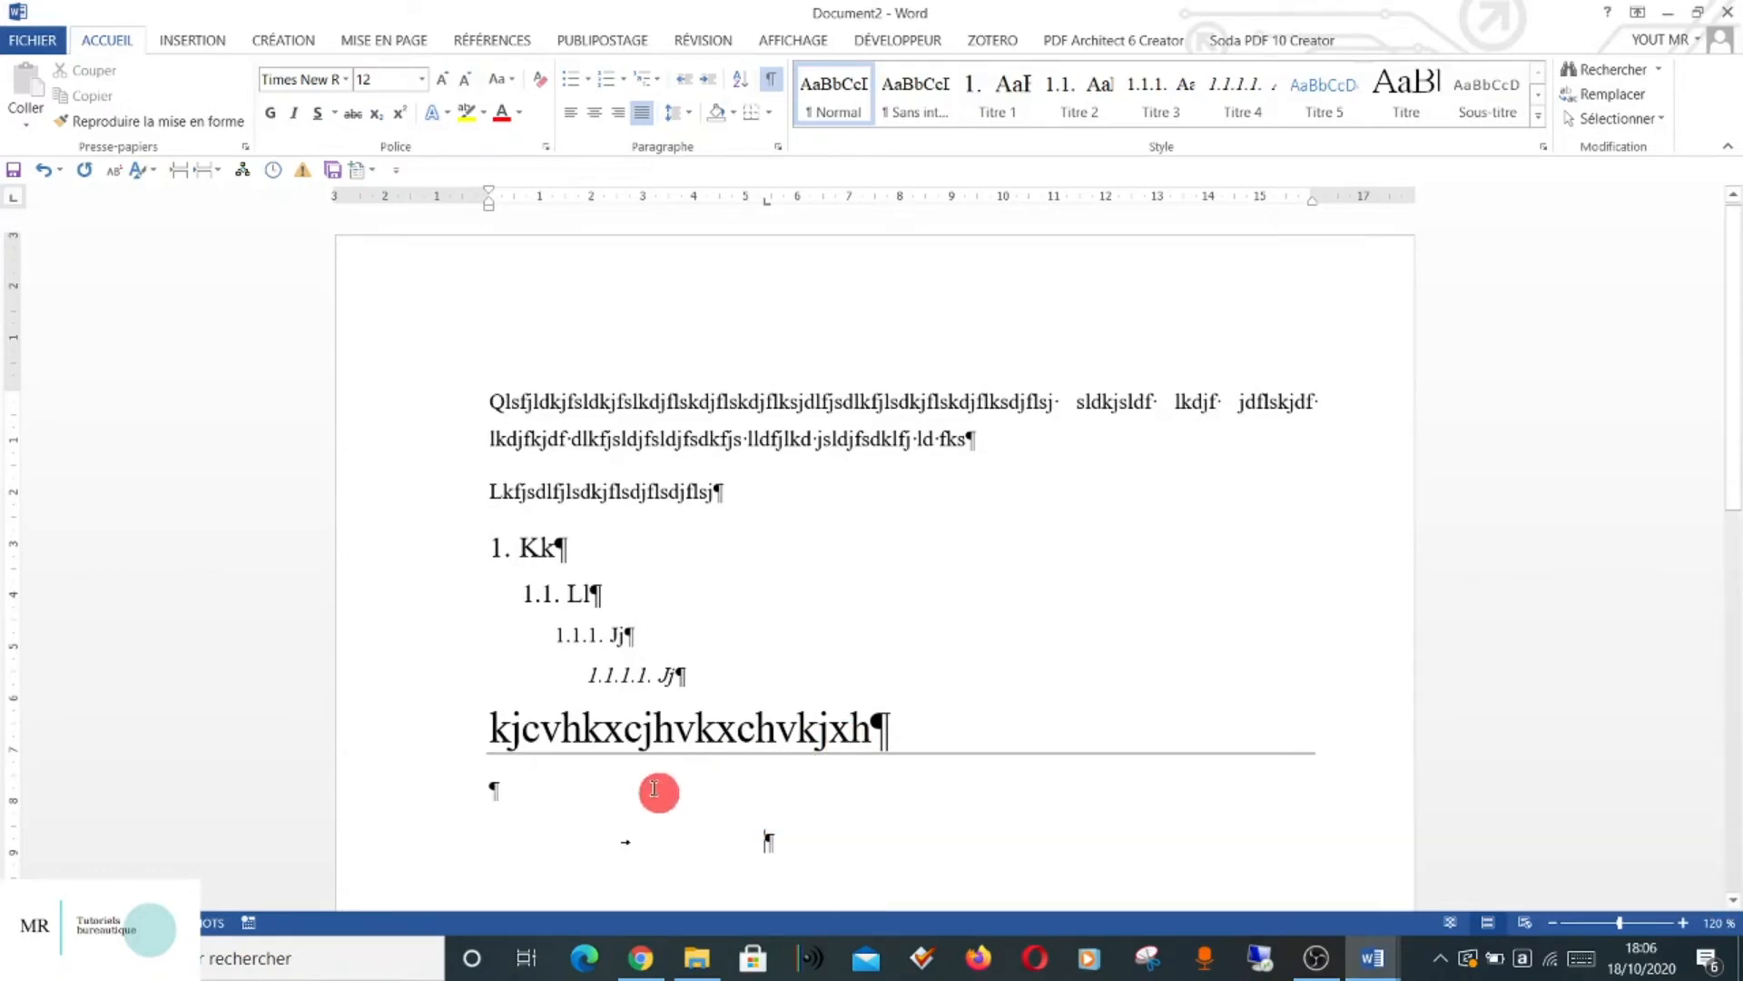
key(ctrl+z)
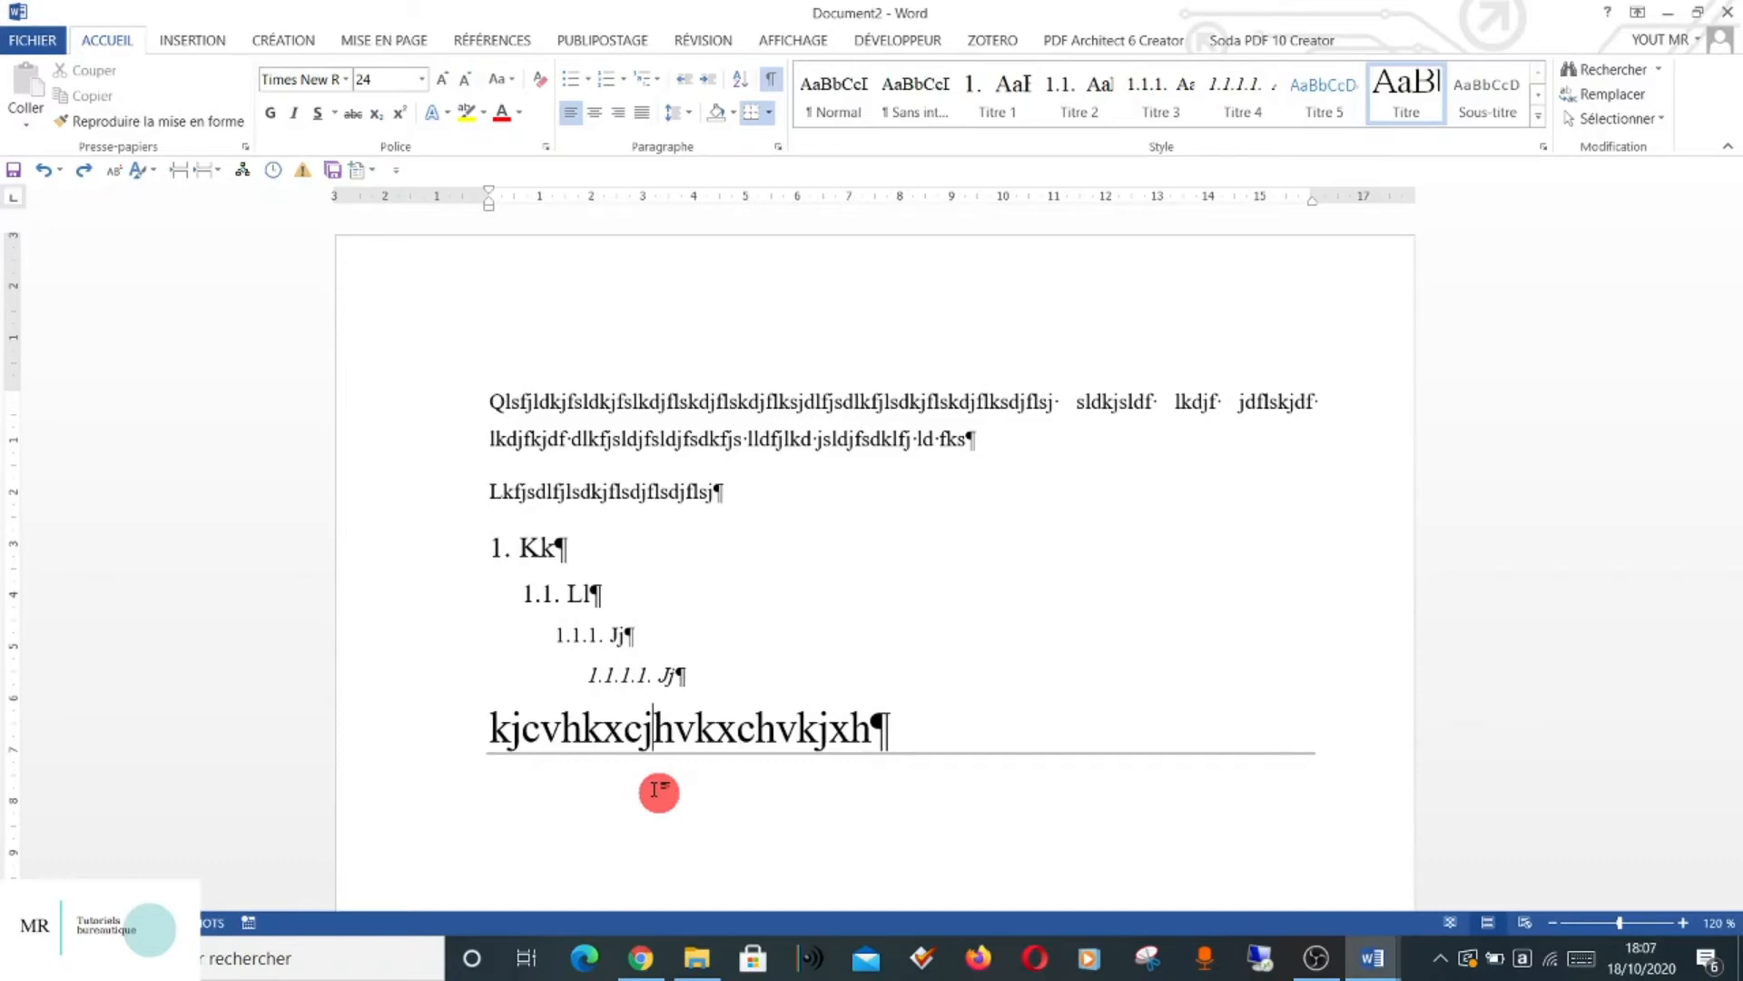
Add a paragraph in the Normal style below the bordered title and enter the text "INTRO" in capitals.
click(583, 831)
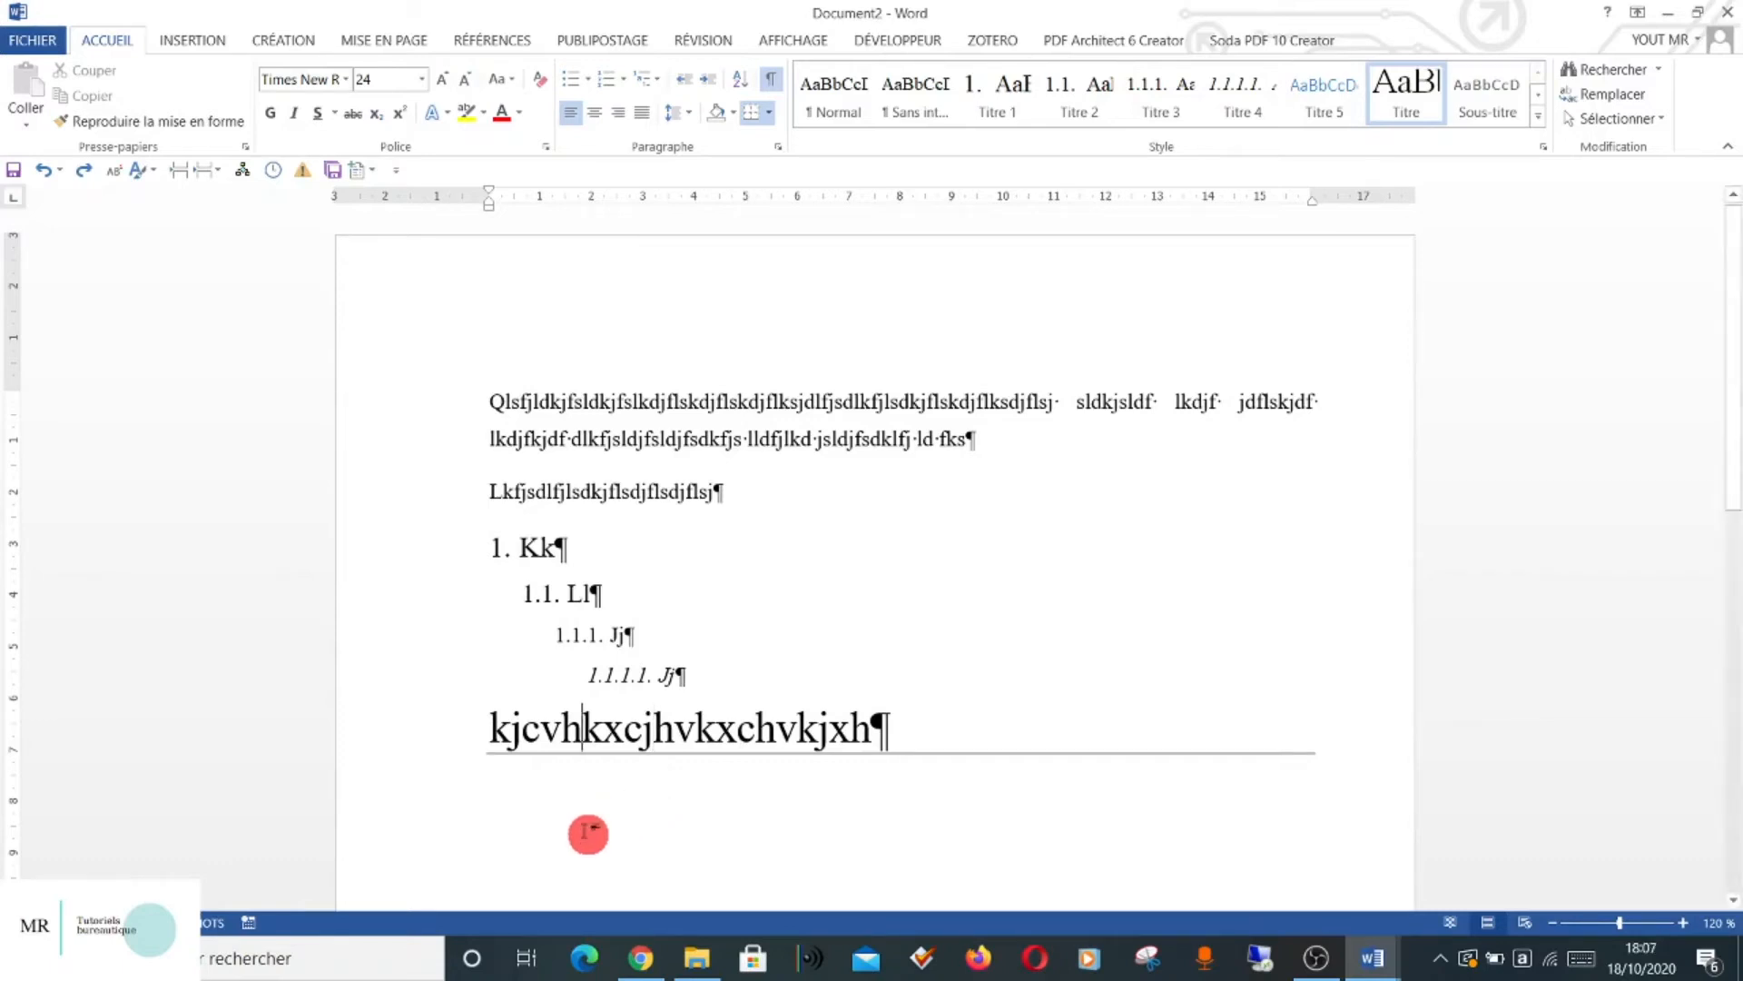
double_click(647, 851)
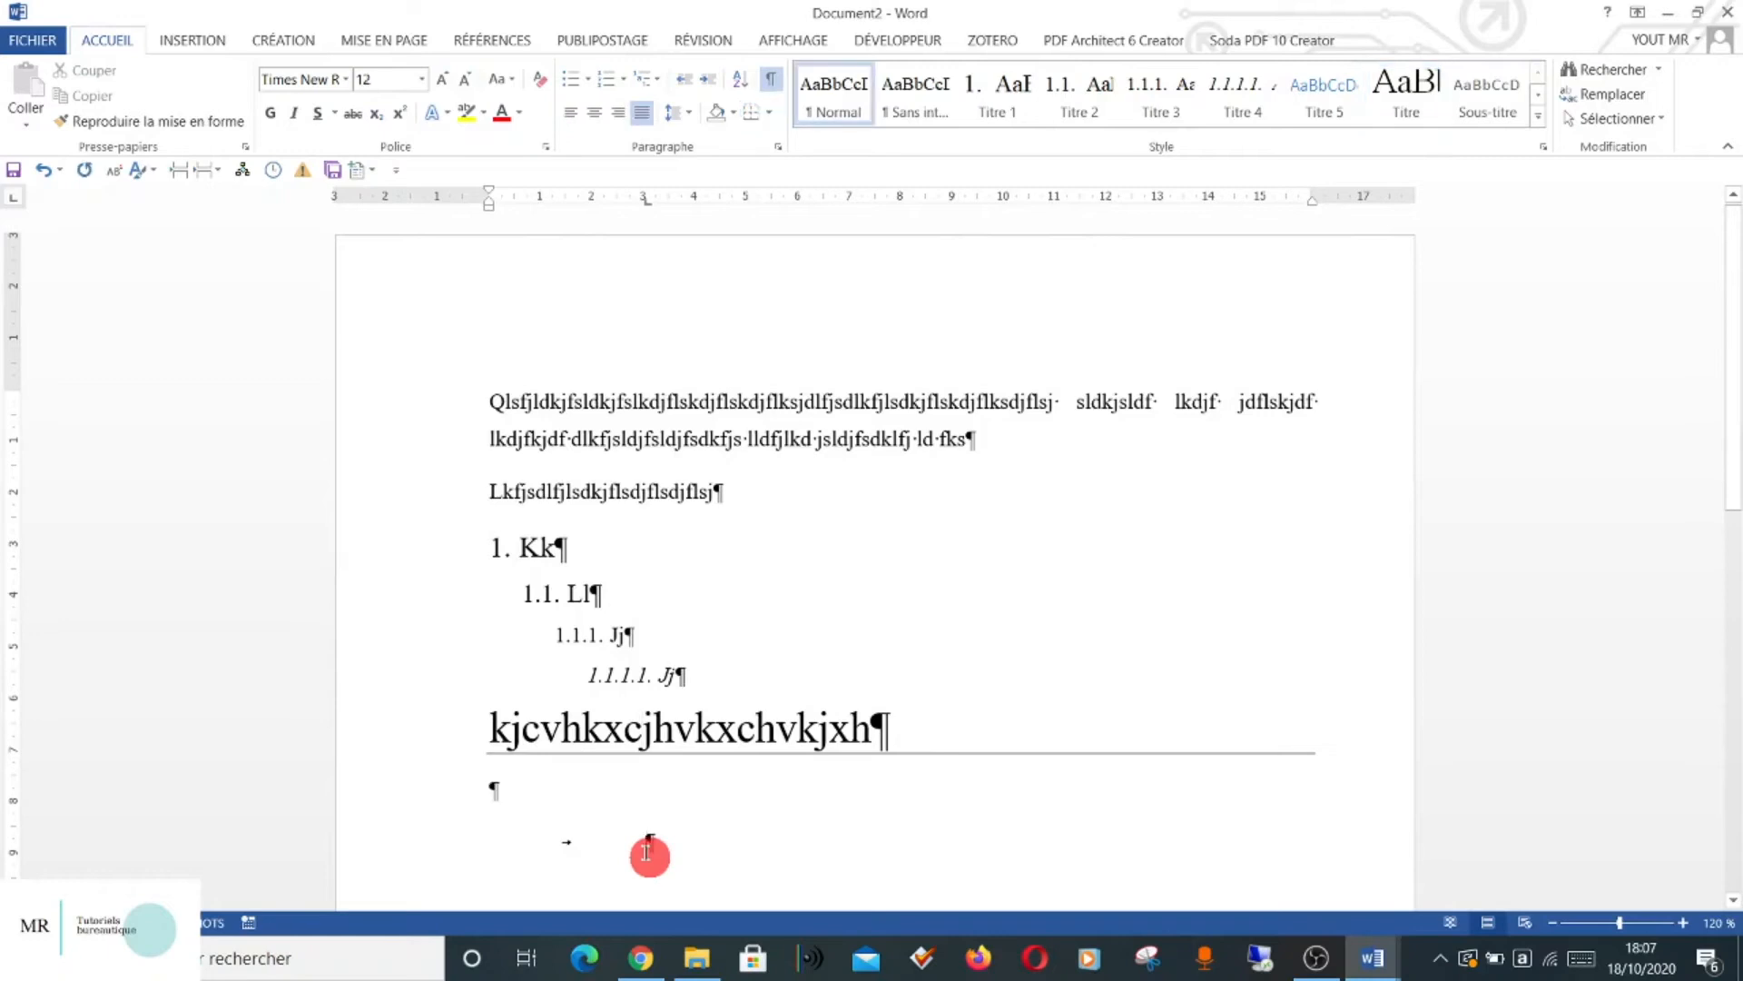
click(508, 802)
click(537, 803)
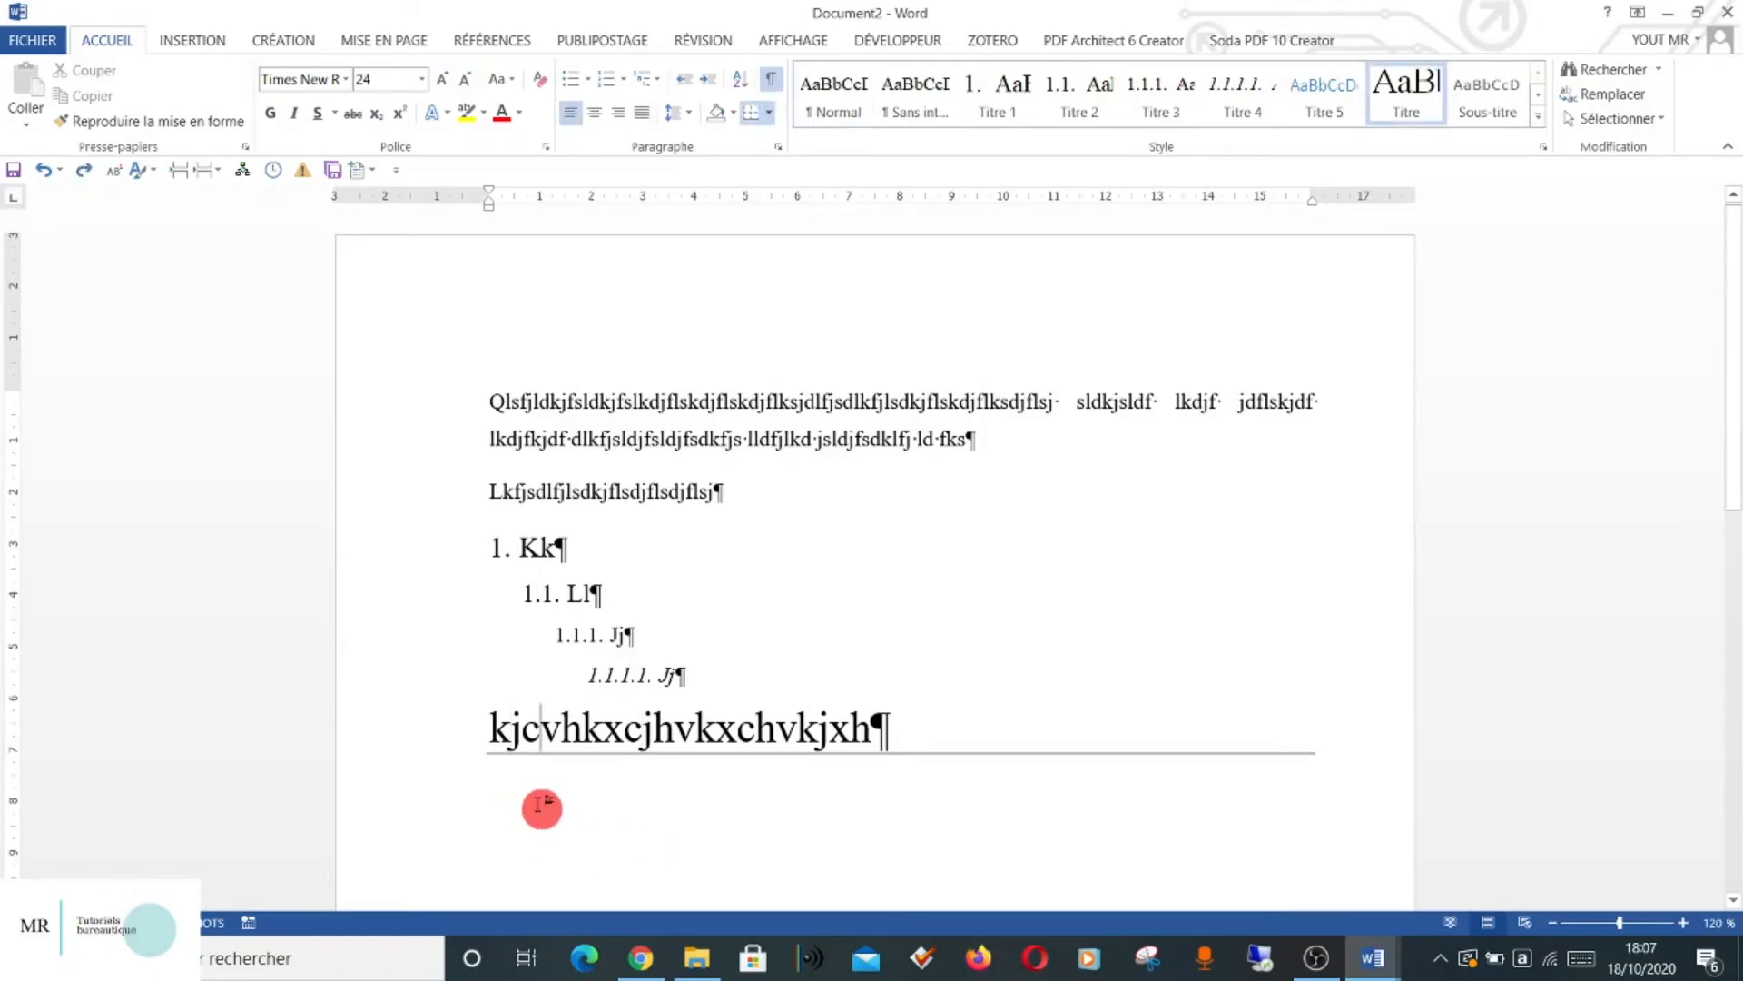
double_click(547, 806)
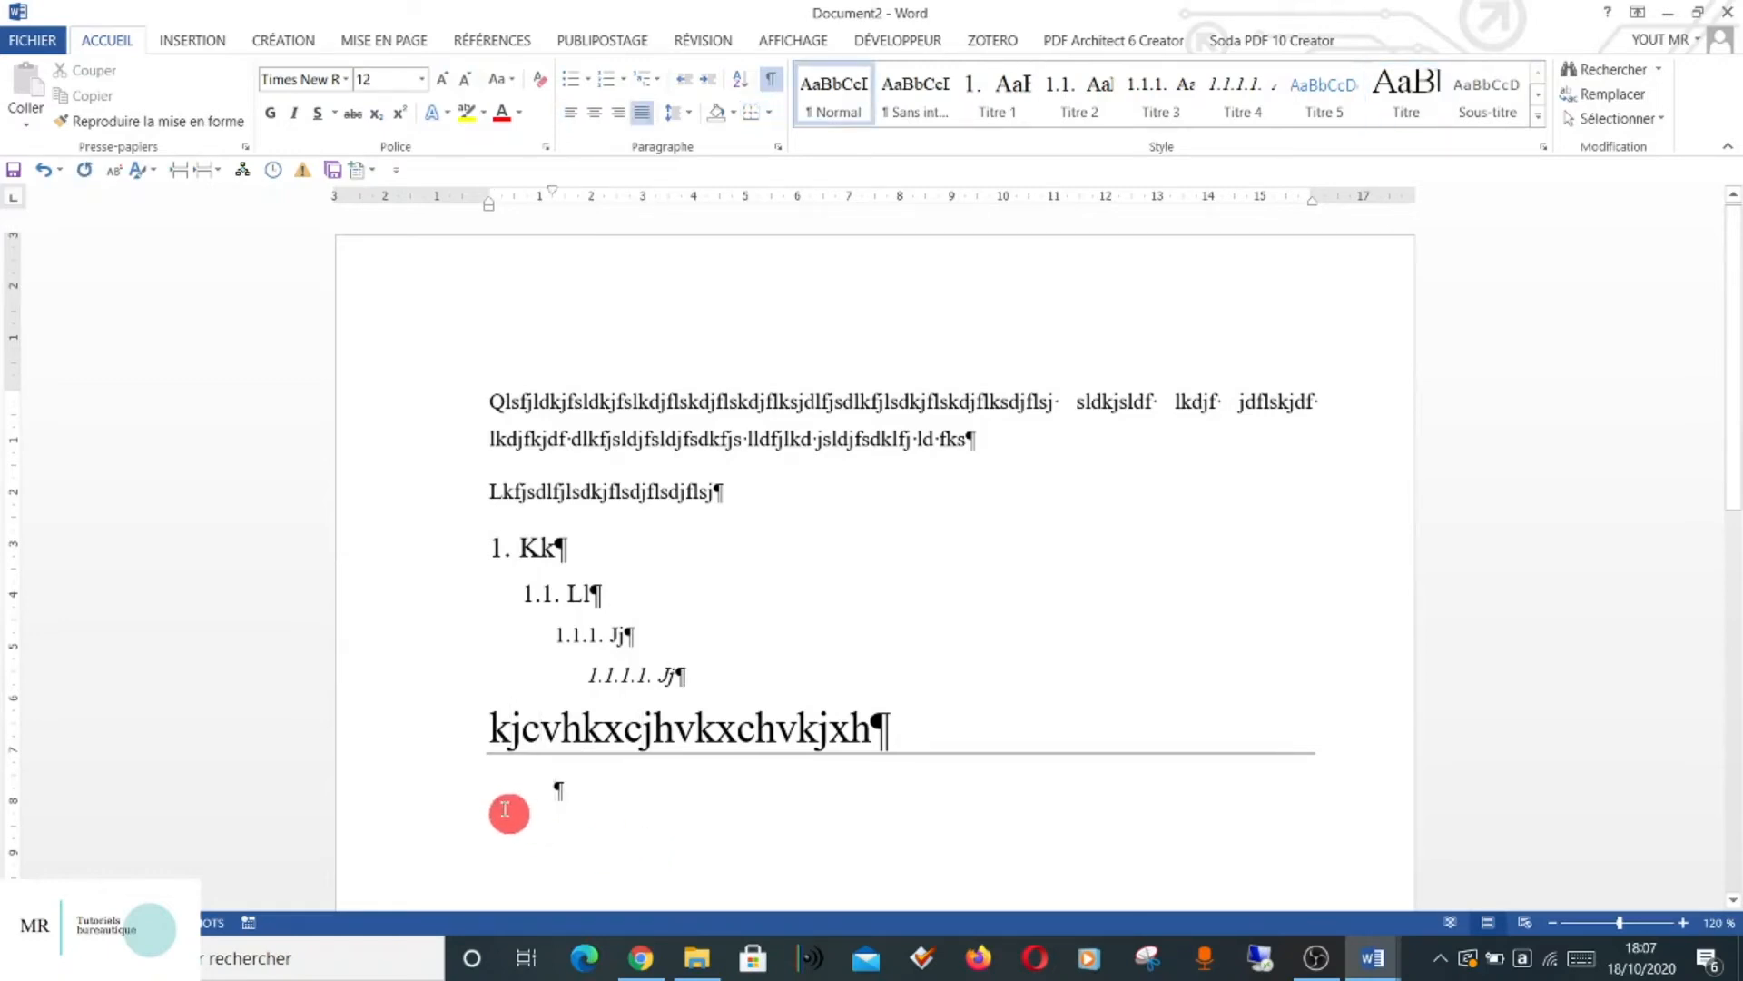
click(506, 810)
click(583, 811)
key(BackSpace)
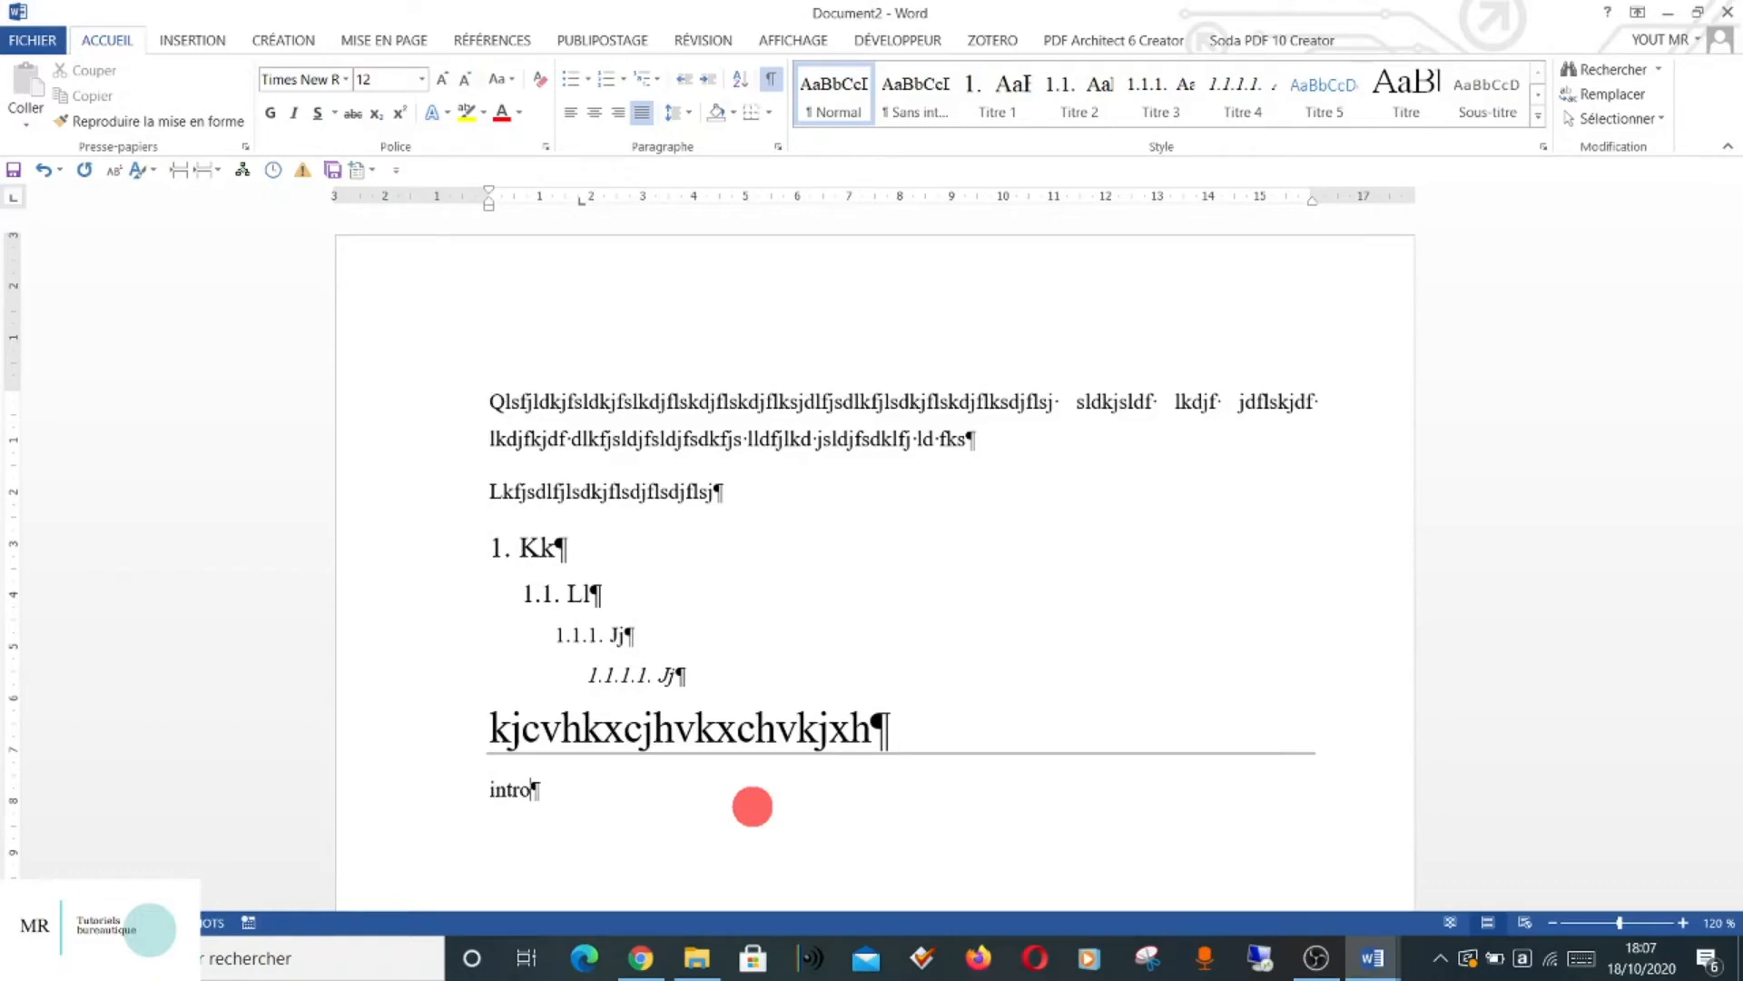
key(ctrl+BackSpace)
key(Caps_Lock)
text(INTRO)
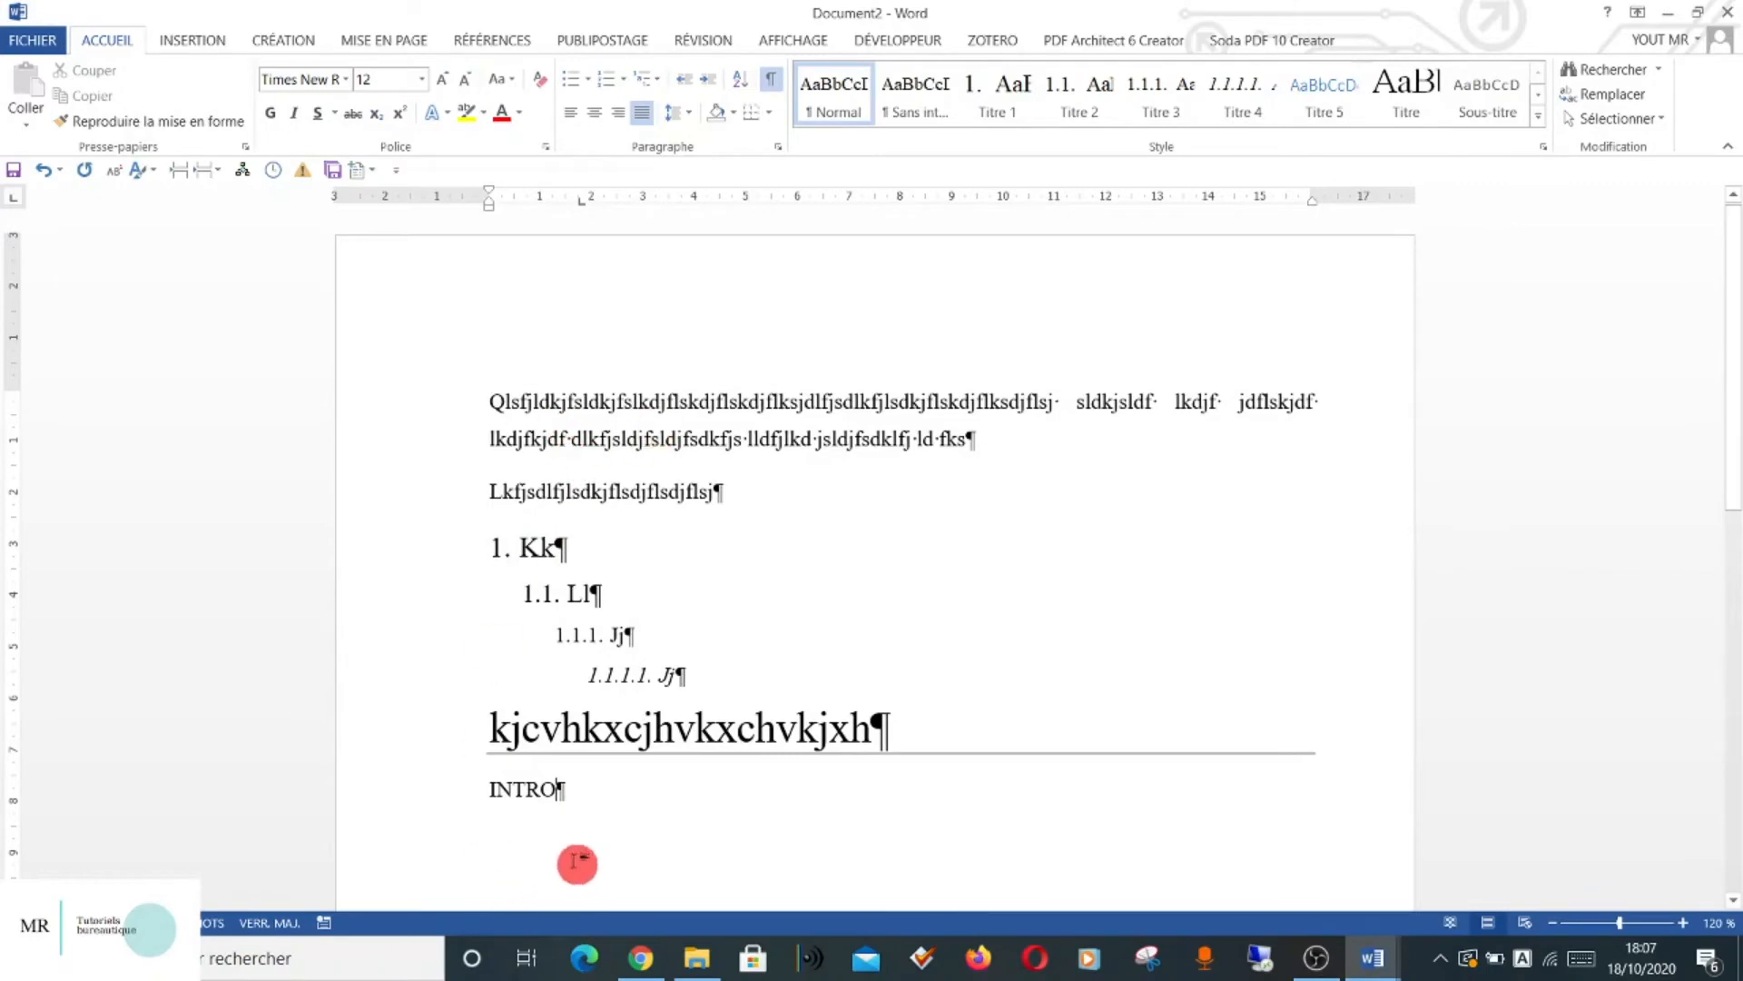
Start a new style from the INTRO paragraph, name it INTRO, and open its detailed formatting options.
key(shift+Left)
key(shift+Left)
key(shift+Left)
key(shift+Left)
key(shift+Left)
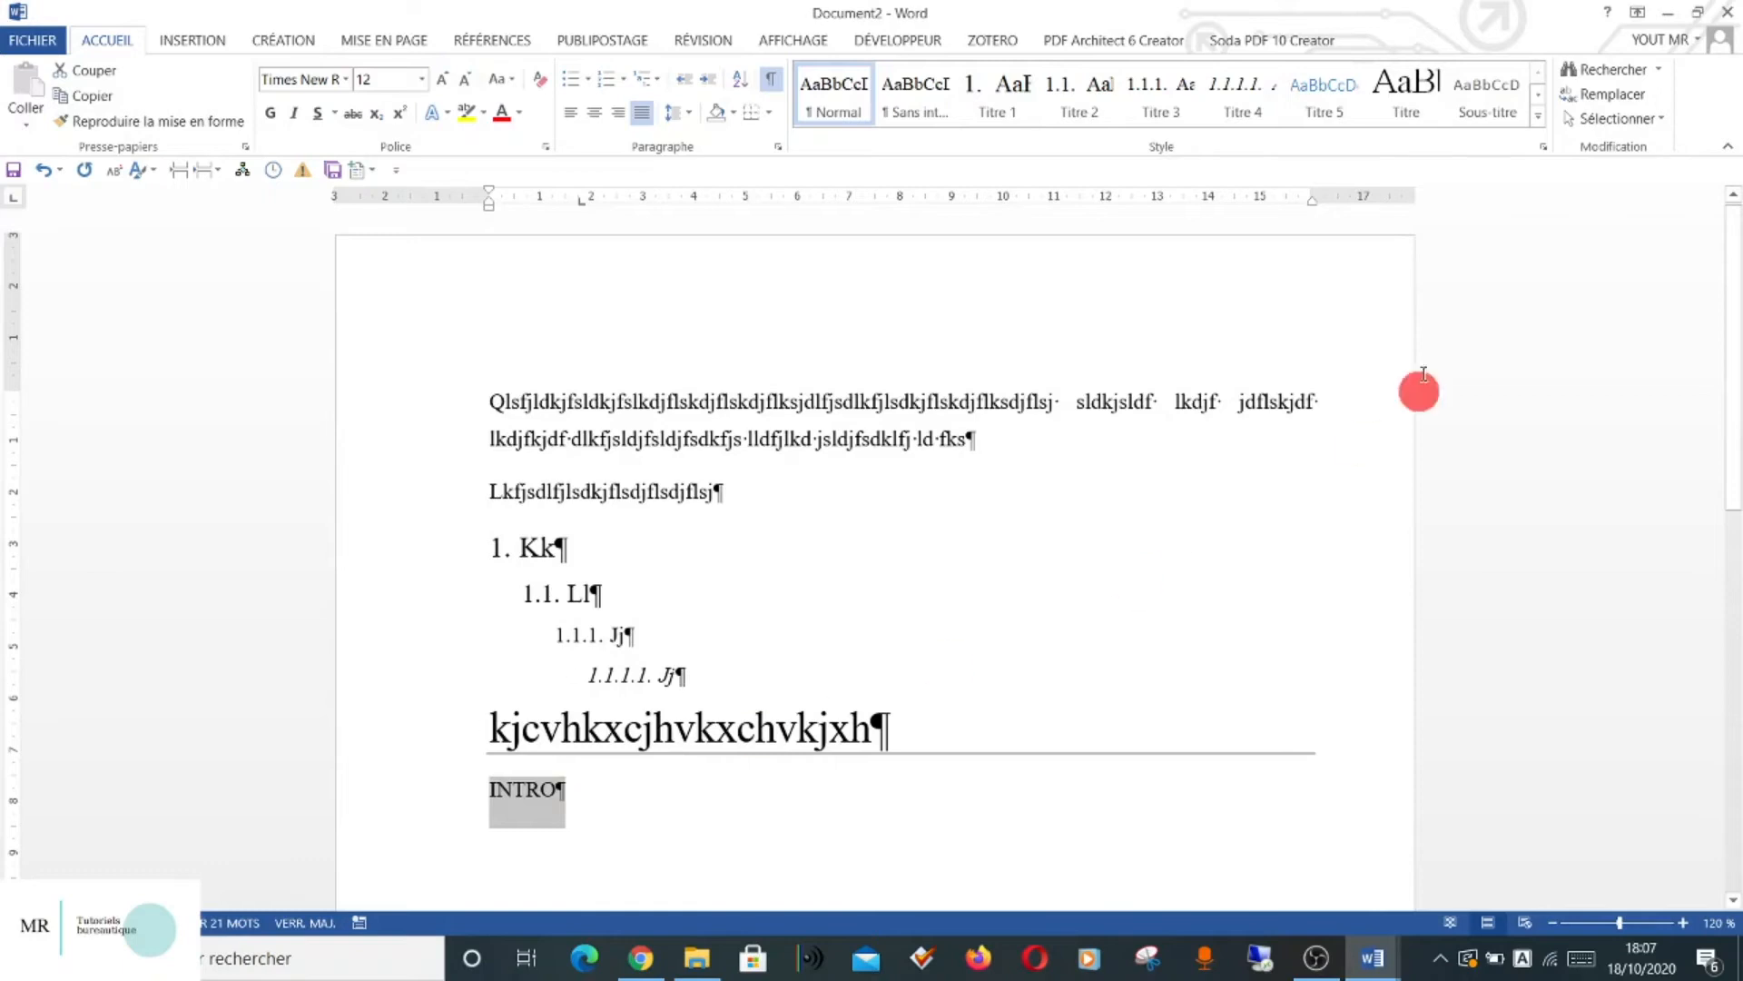
click(1541, 123)
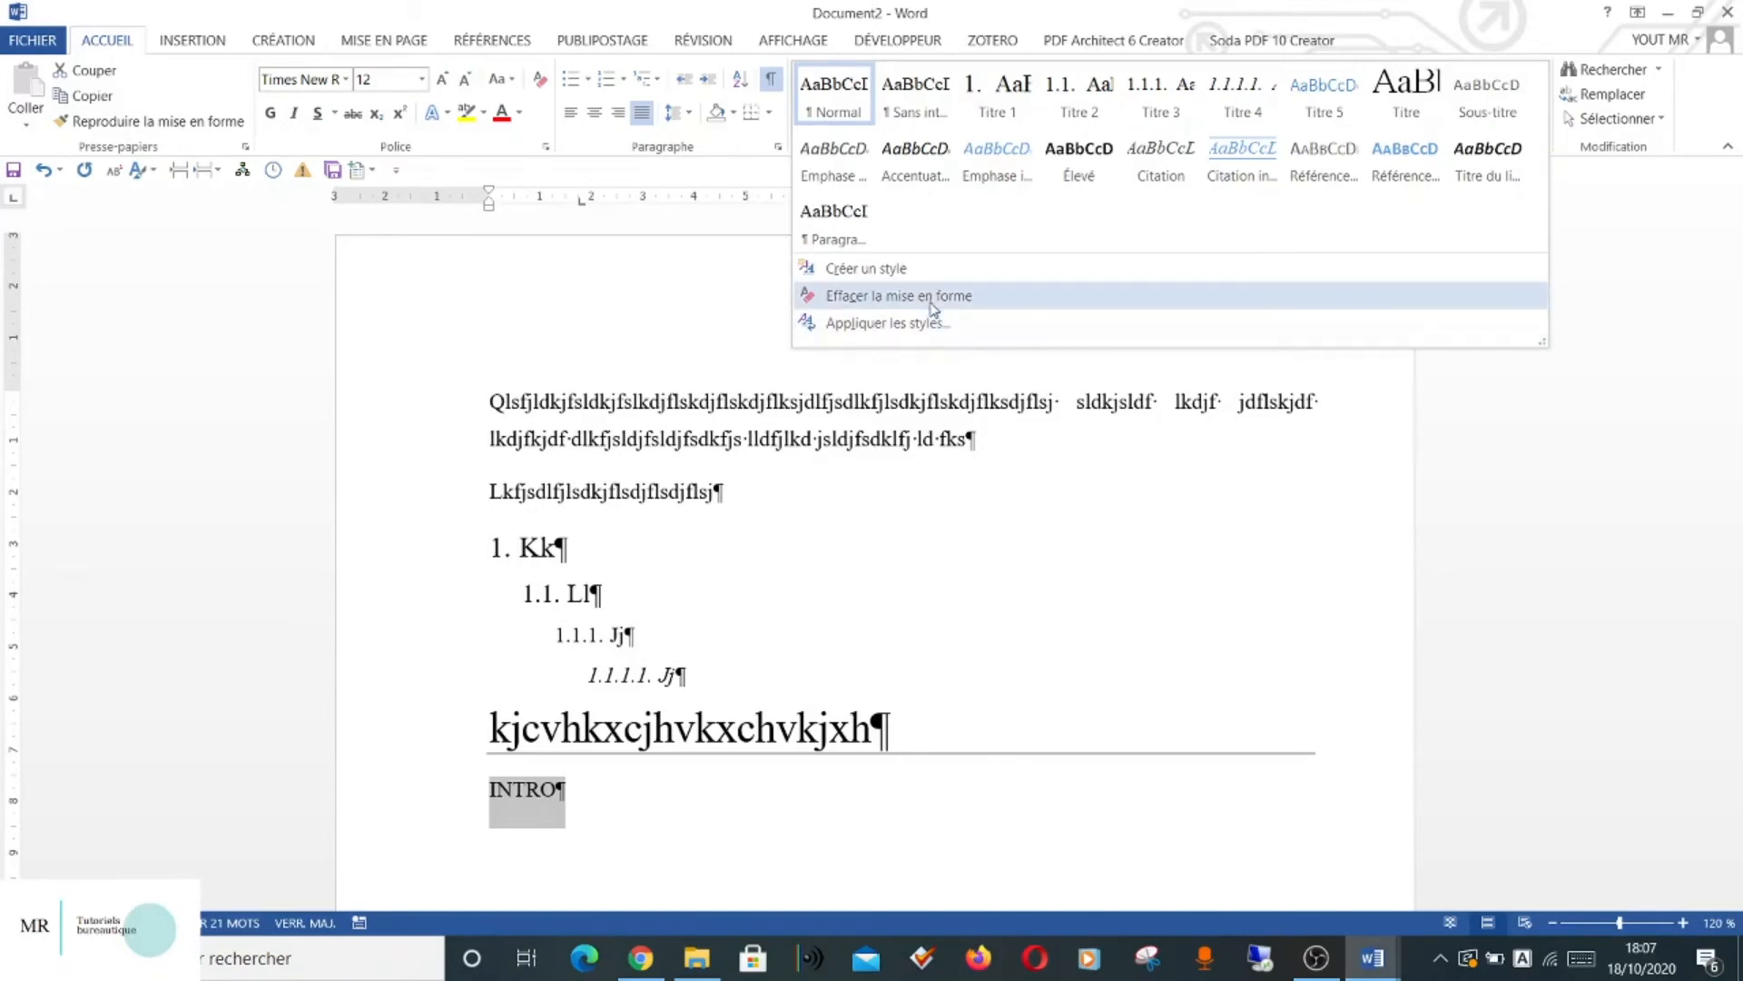
click(917, 271)
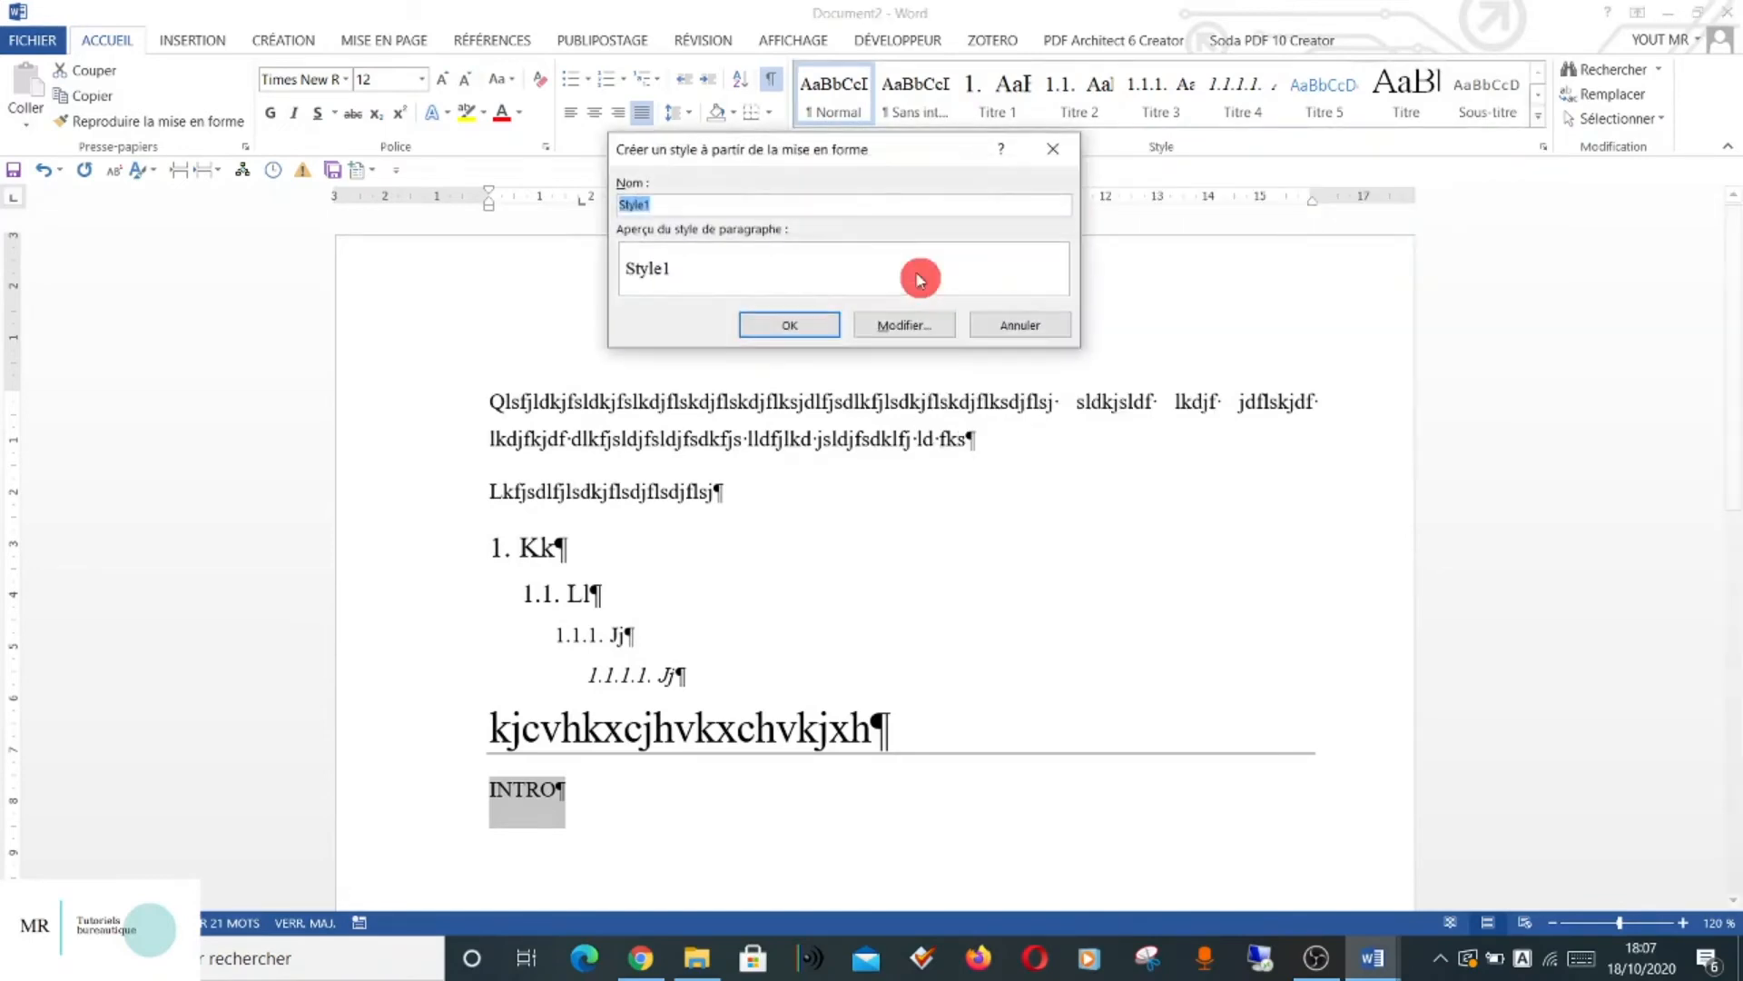
text(INTRO)
click(922, 327)
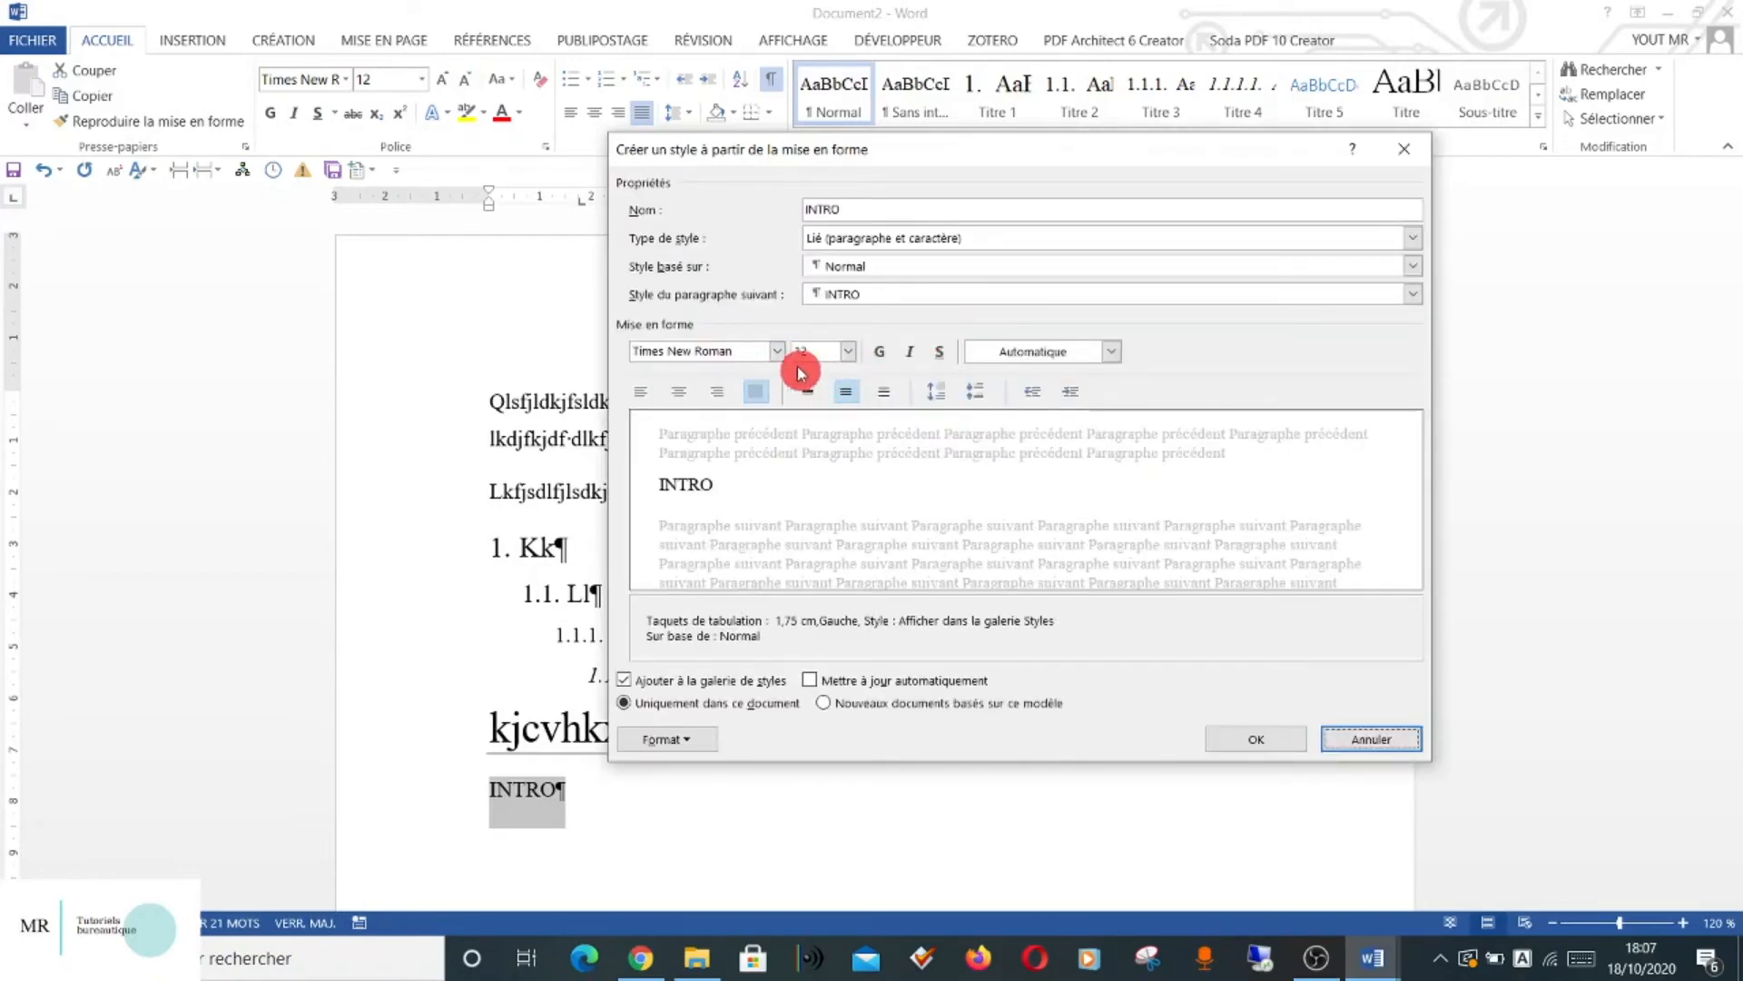
Set the INTRO style's font size to 16 and enable automatic updating.
click(848, 354)
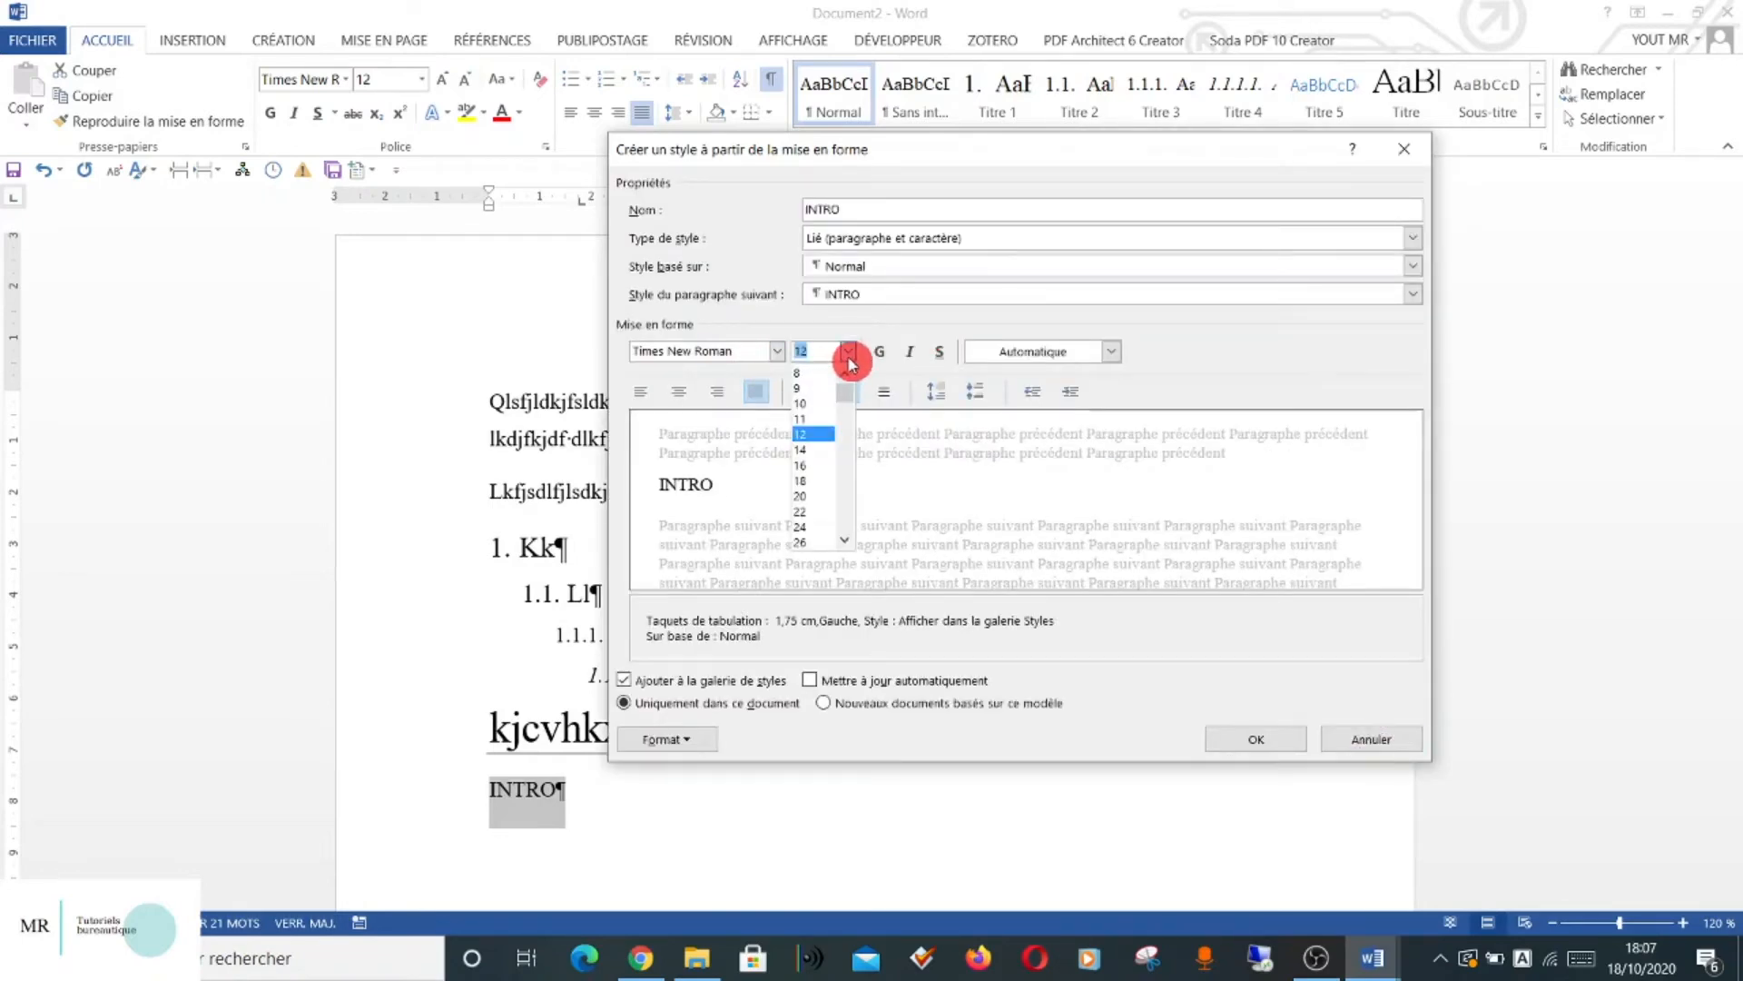
click(811, 466)
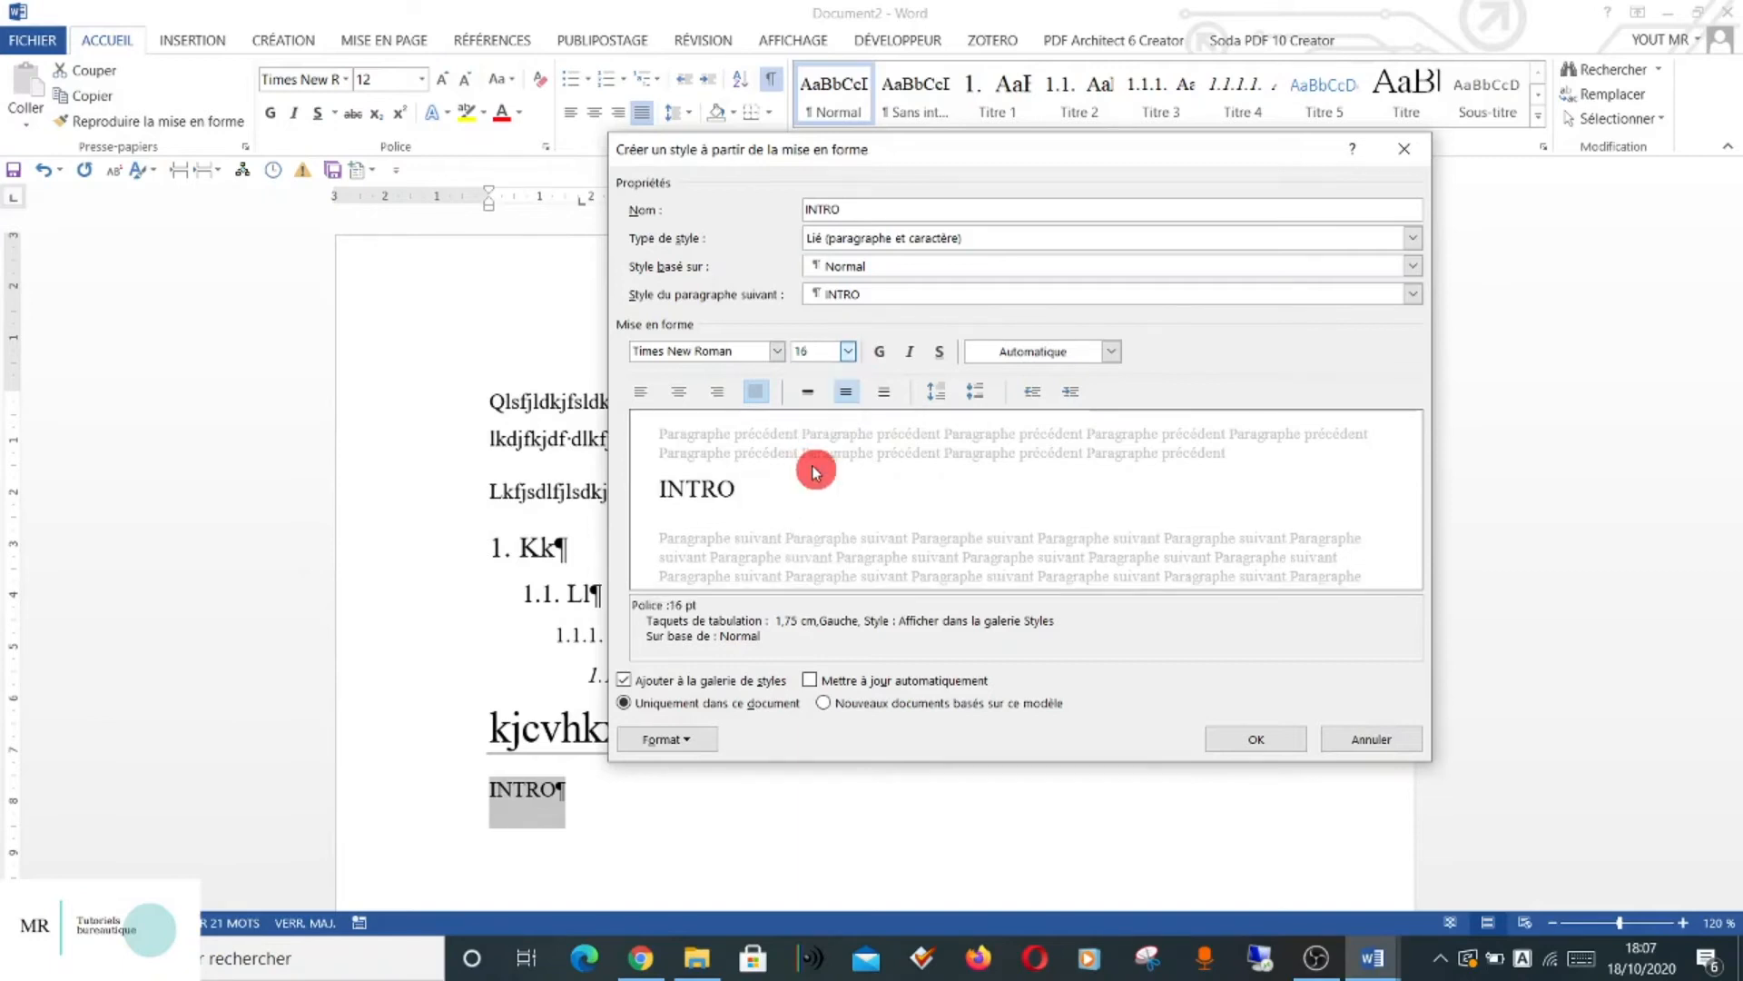
click(808, 681)
Set the INTRO style's paragraph alignment to Gauche and its line spacing to Simple.
click(670, 742)
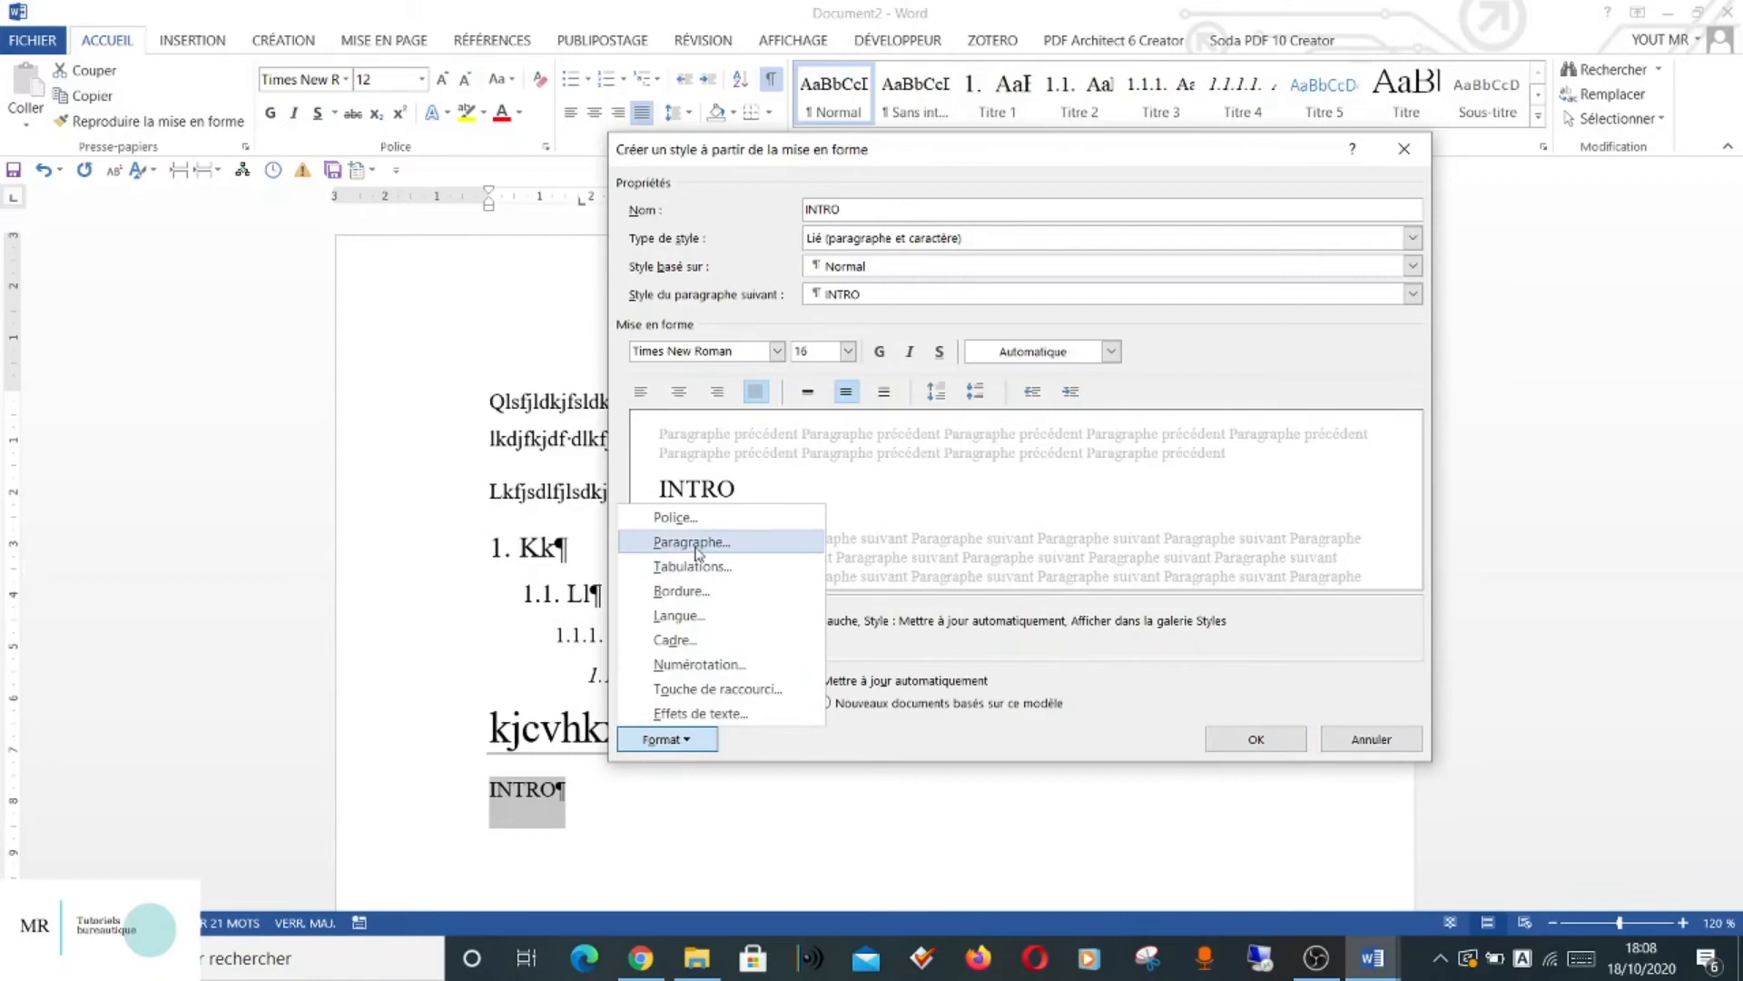
click(694, 542)
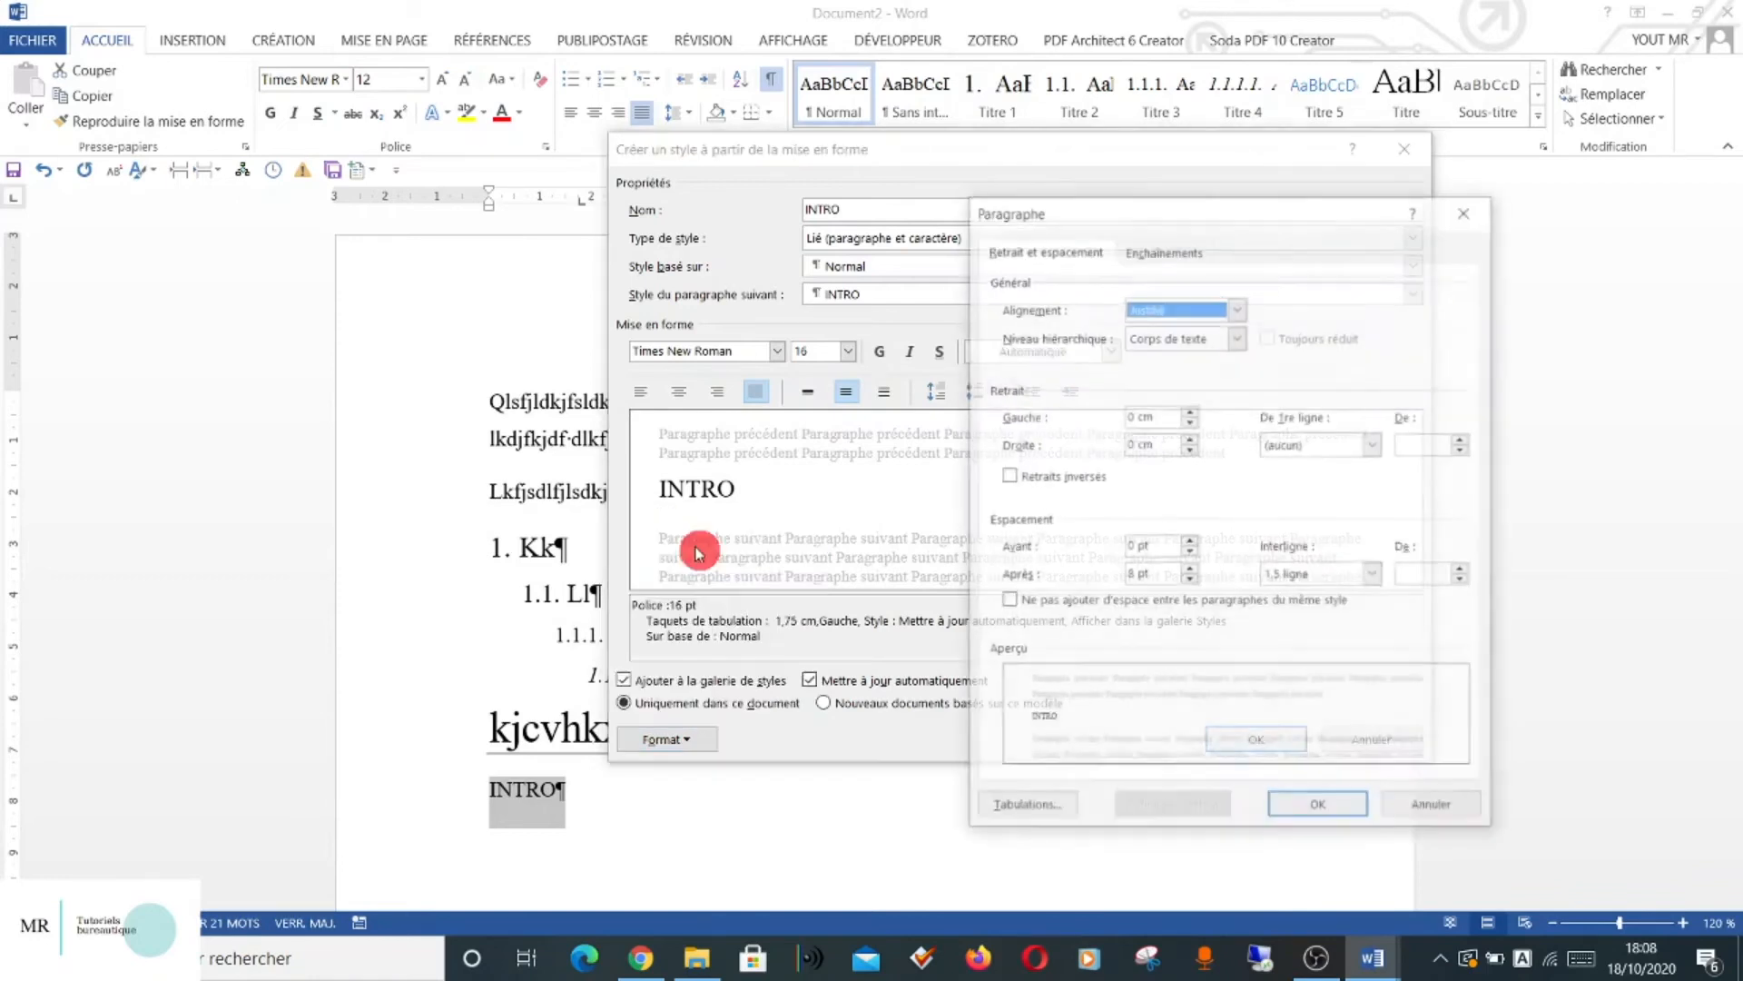
click(1236, 310)
click(1193, 329)
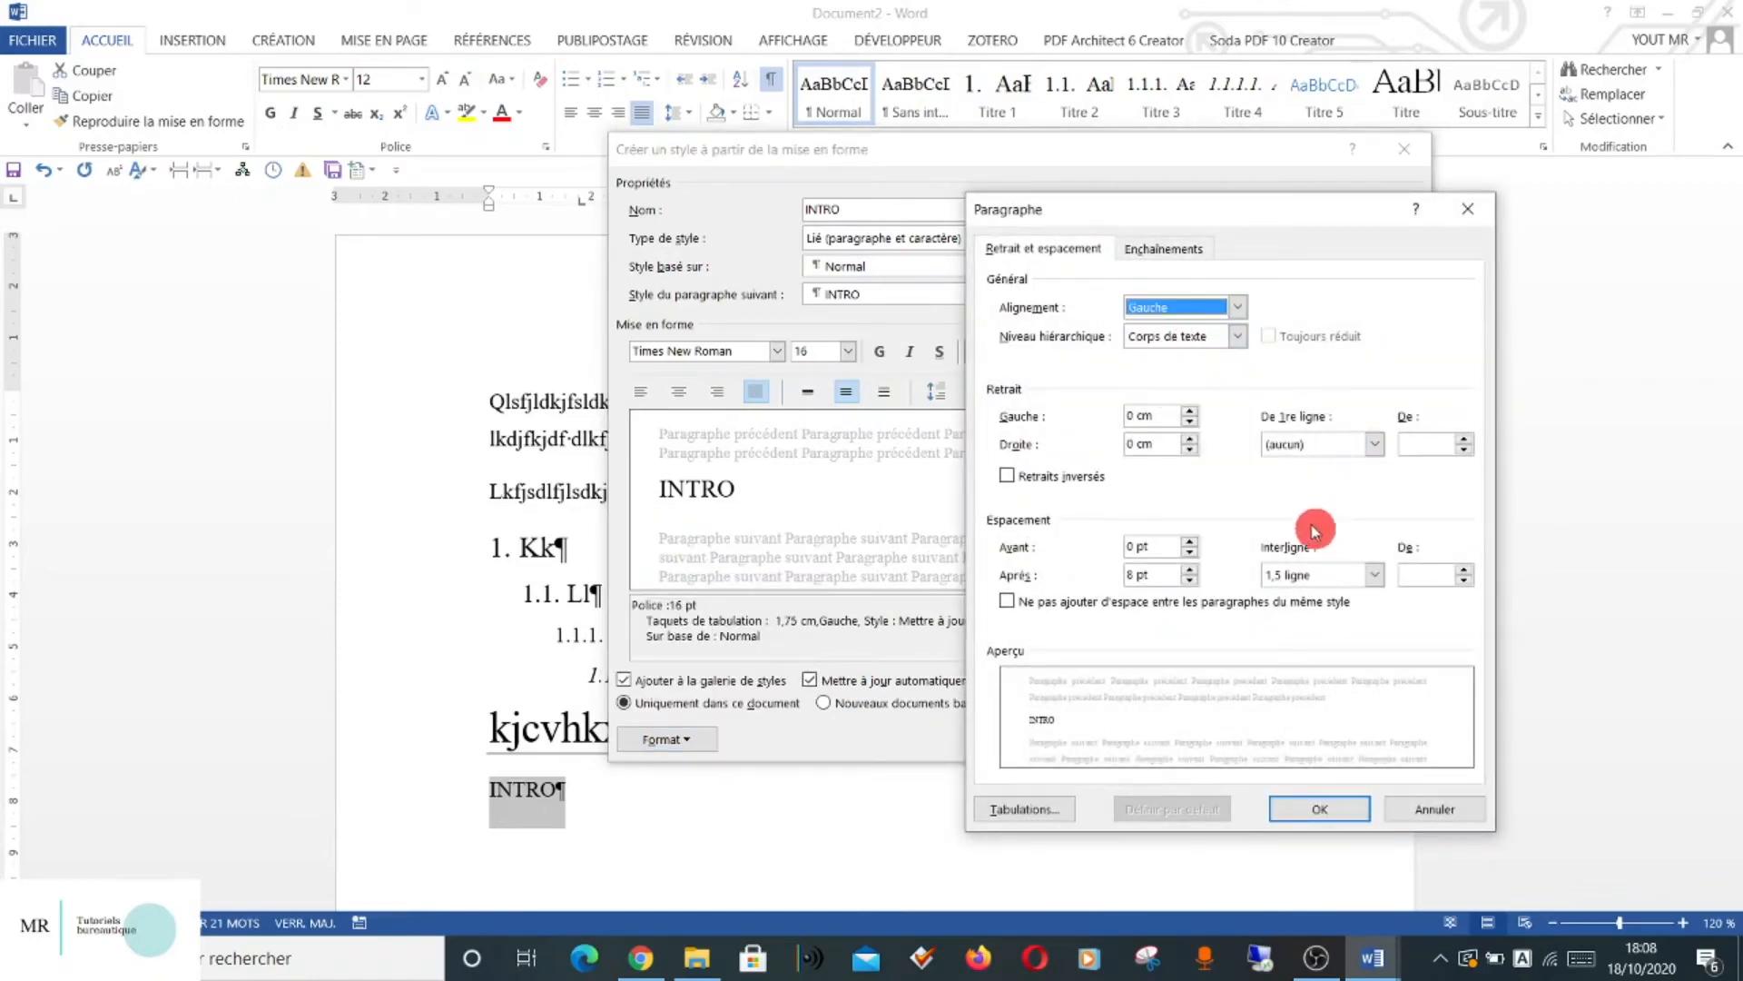
click(1294, 576)
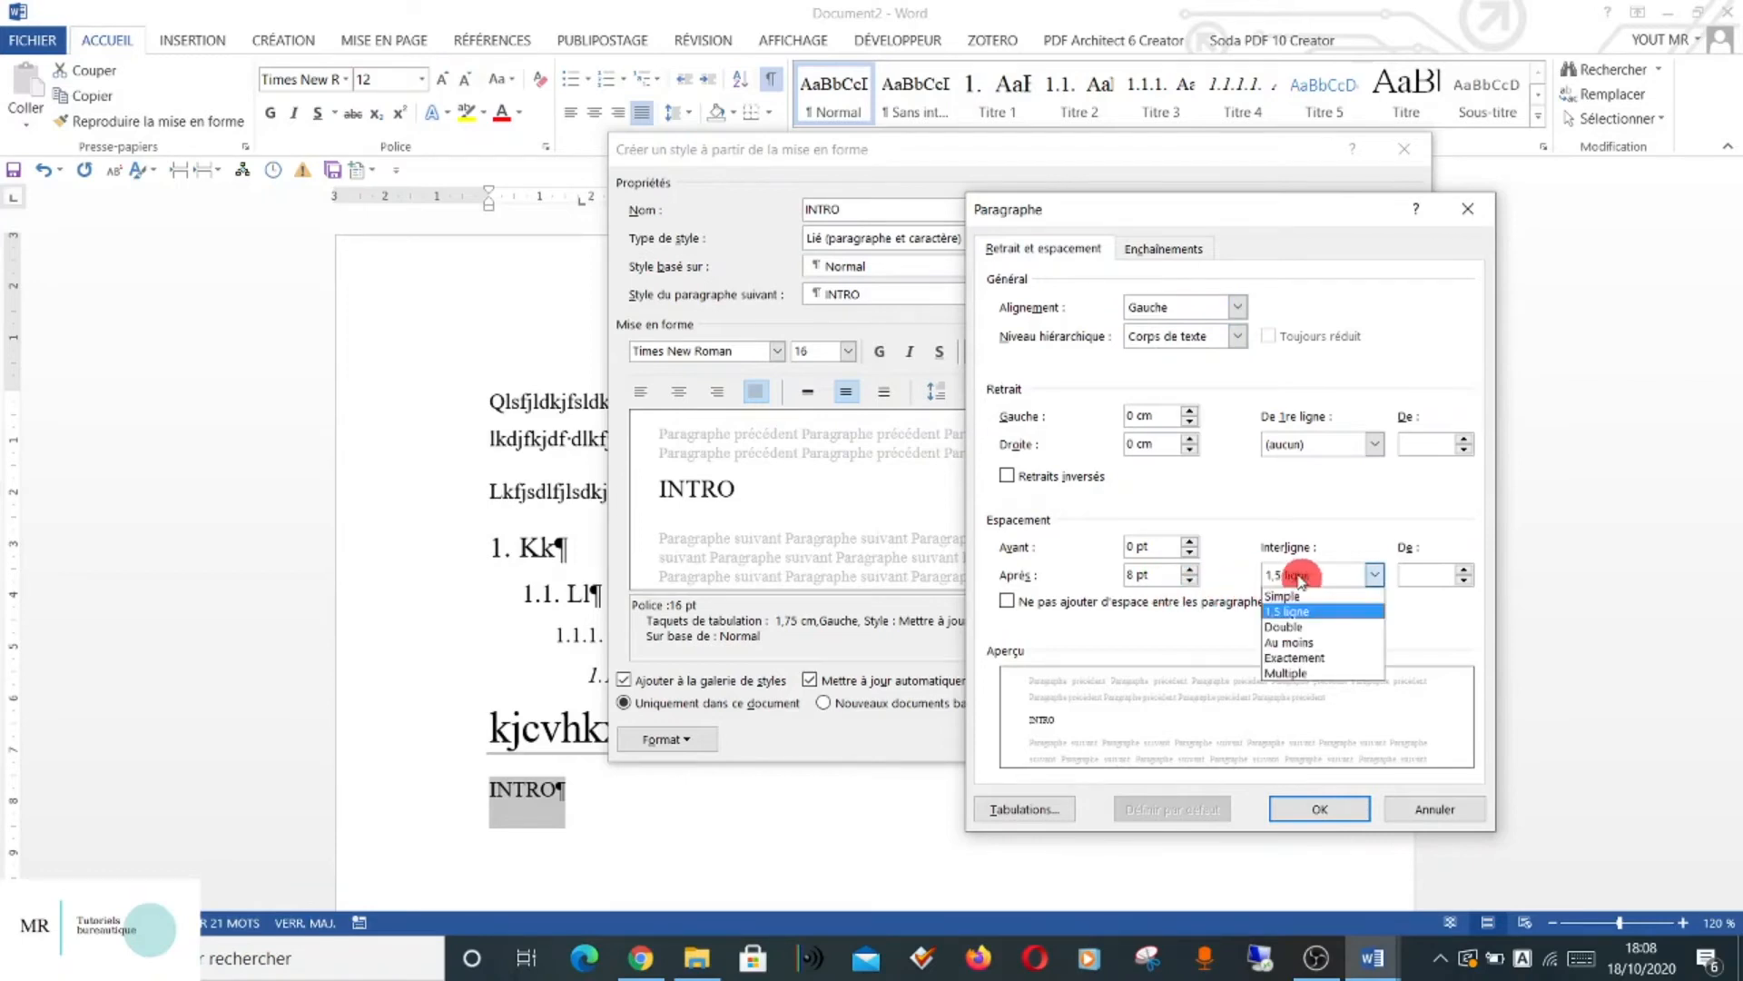
click(1287, 597)
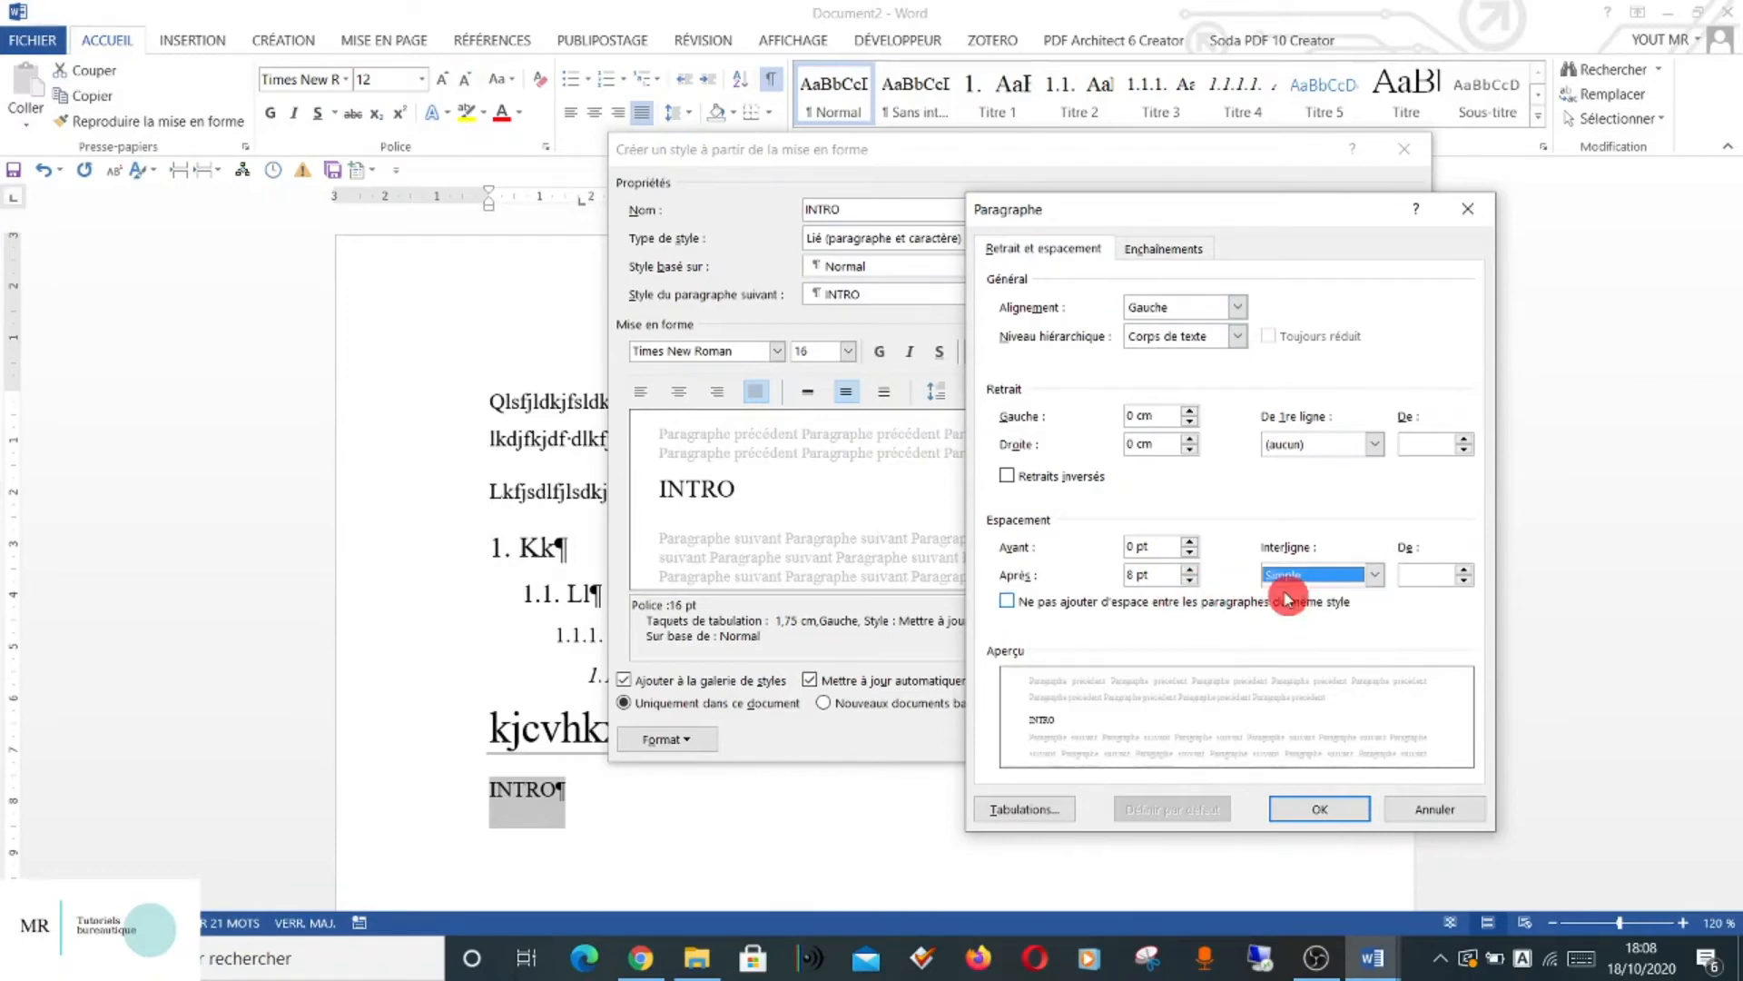
click(1322, 811)
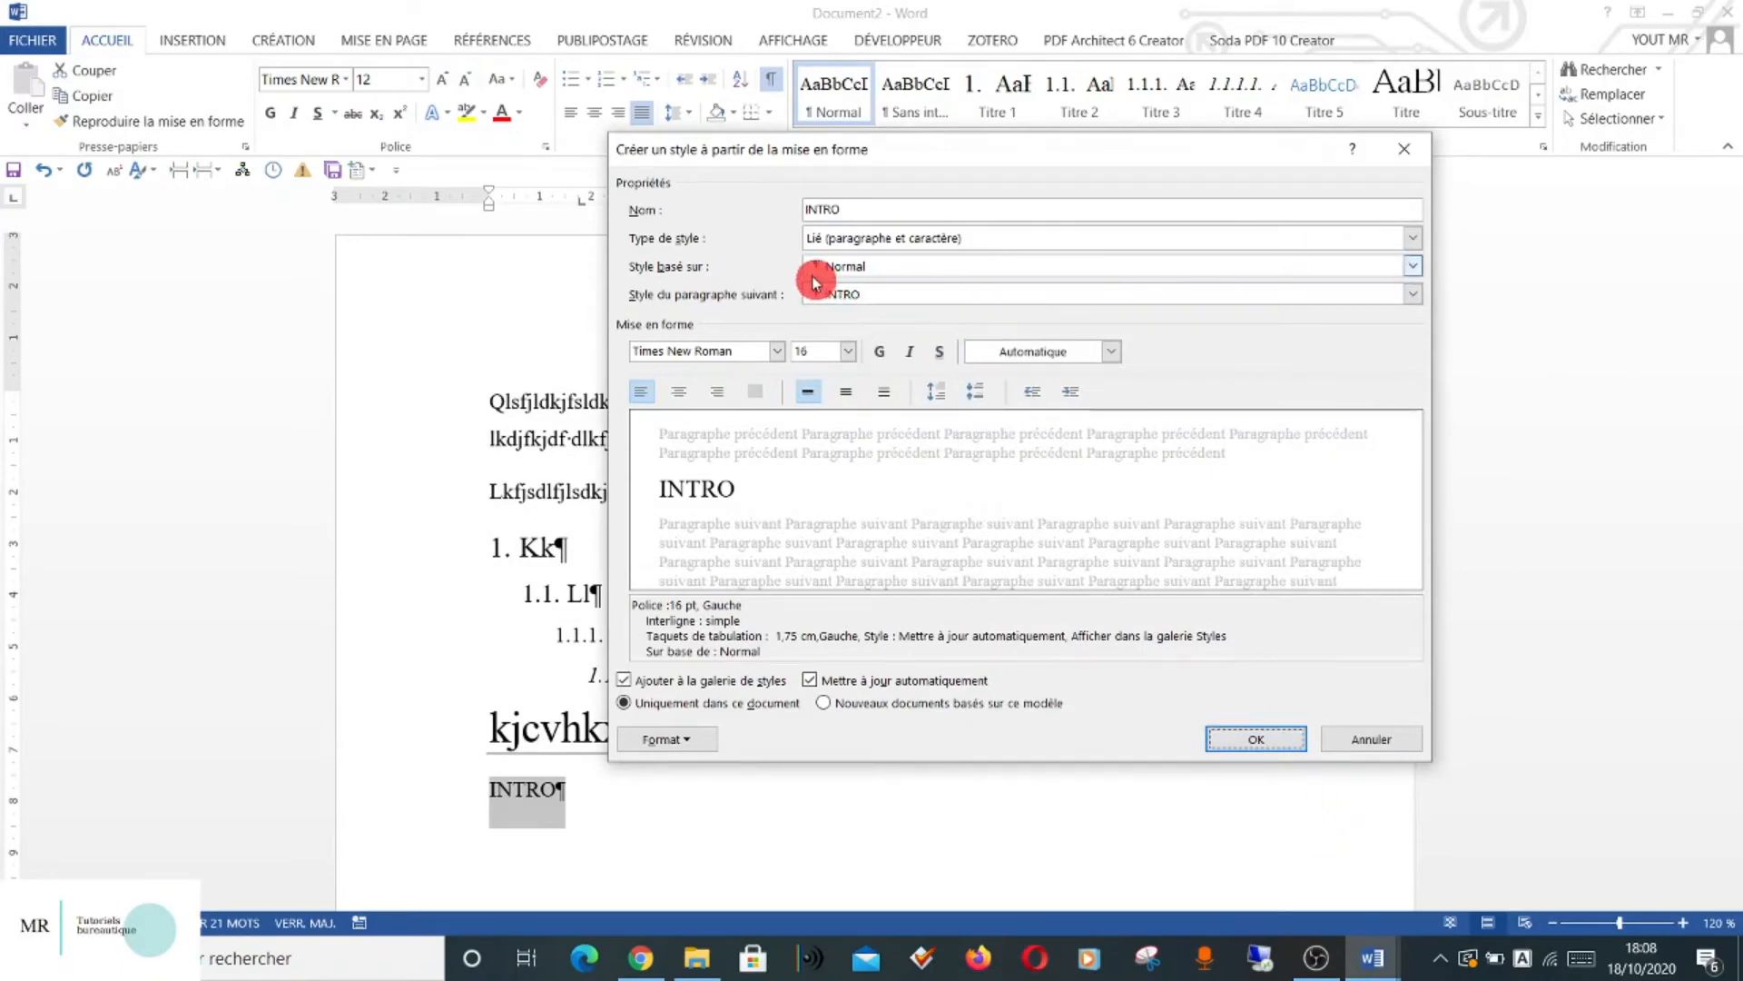
Base the INTRO style on Titre 1 with numbering set to Aucune, and save the new style.
click(1412, 265)
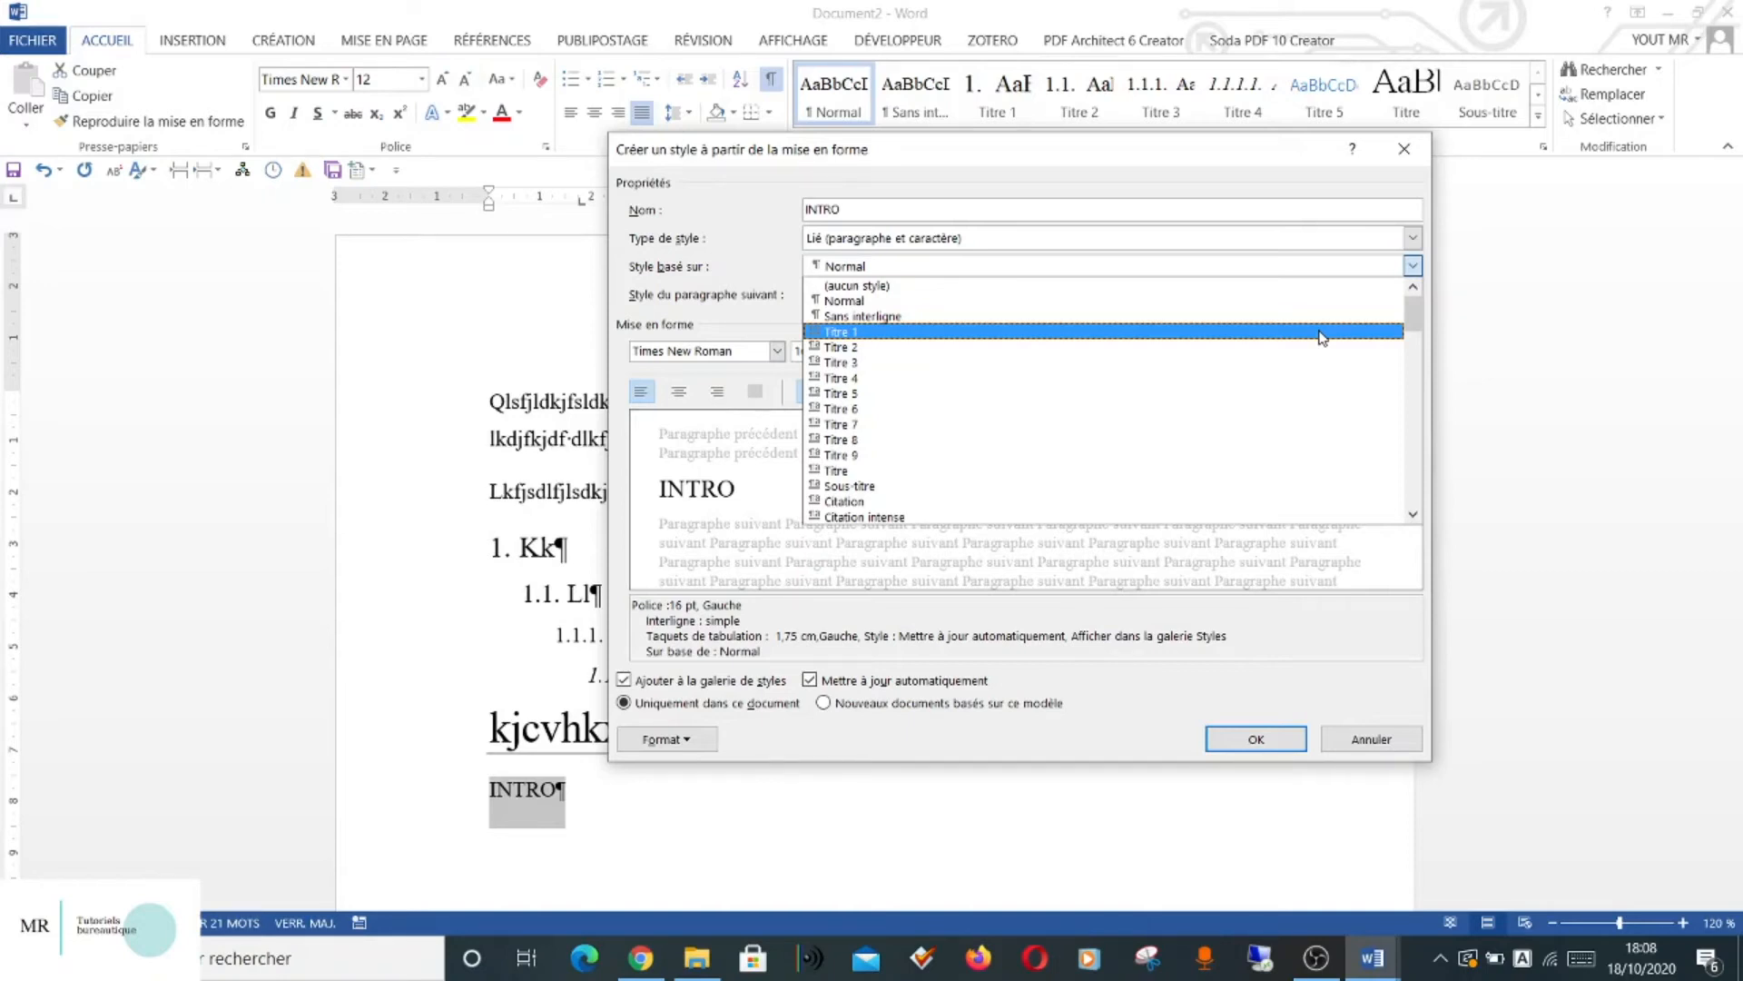
click(1322, 333)
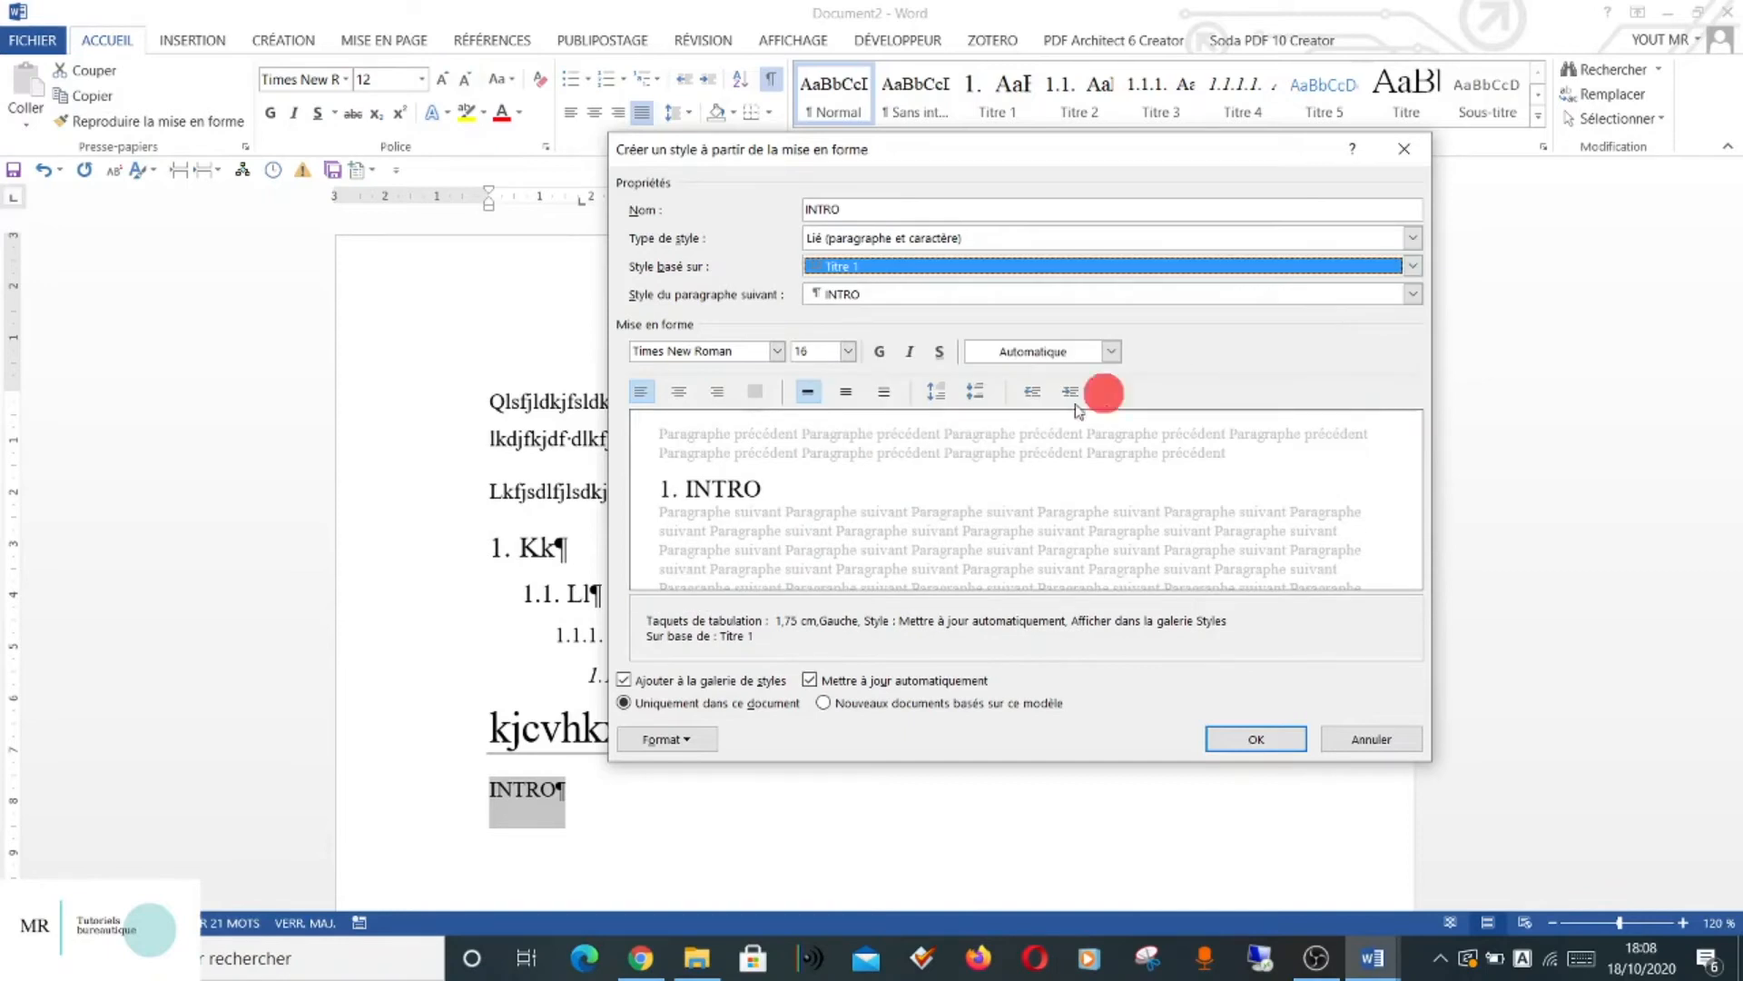
click(677, 740)
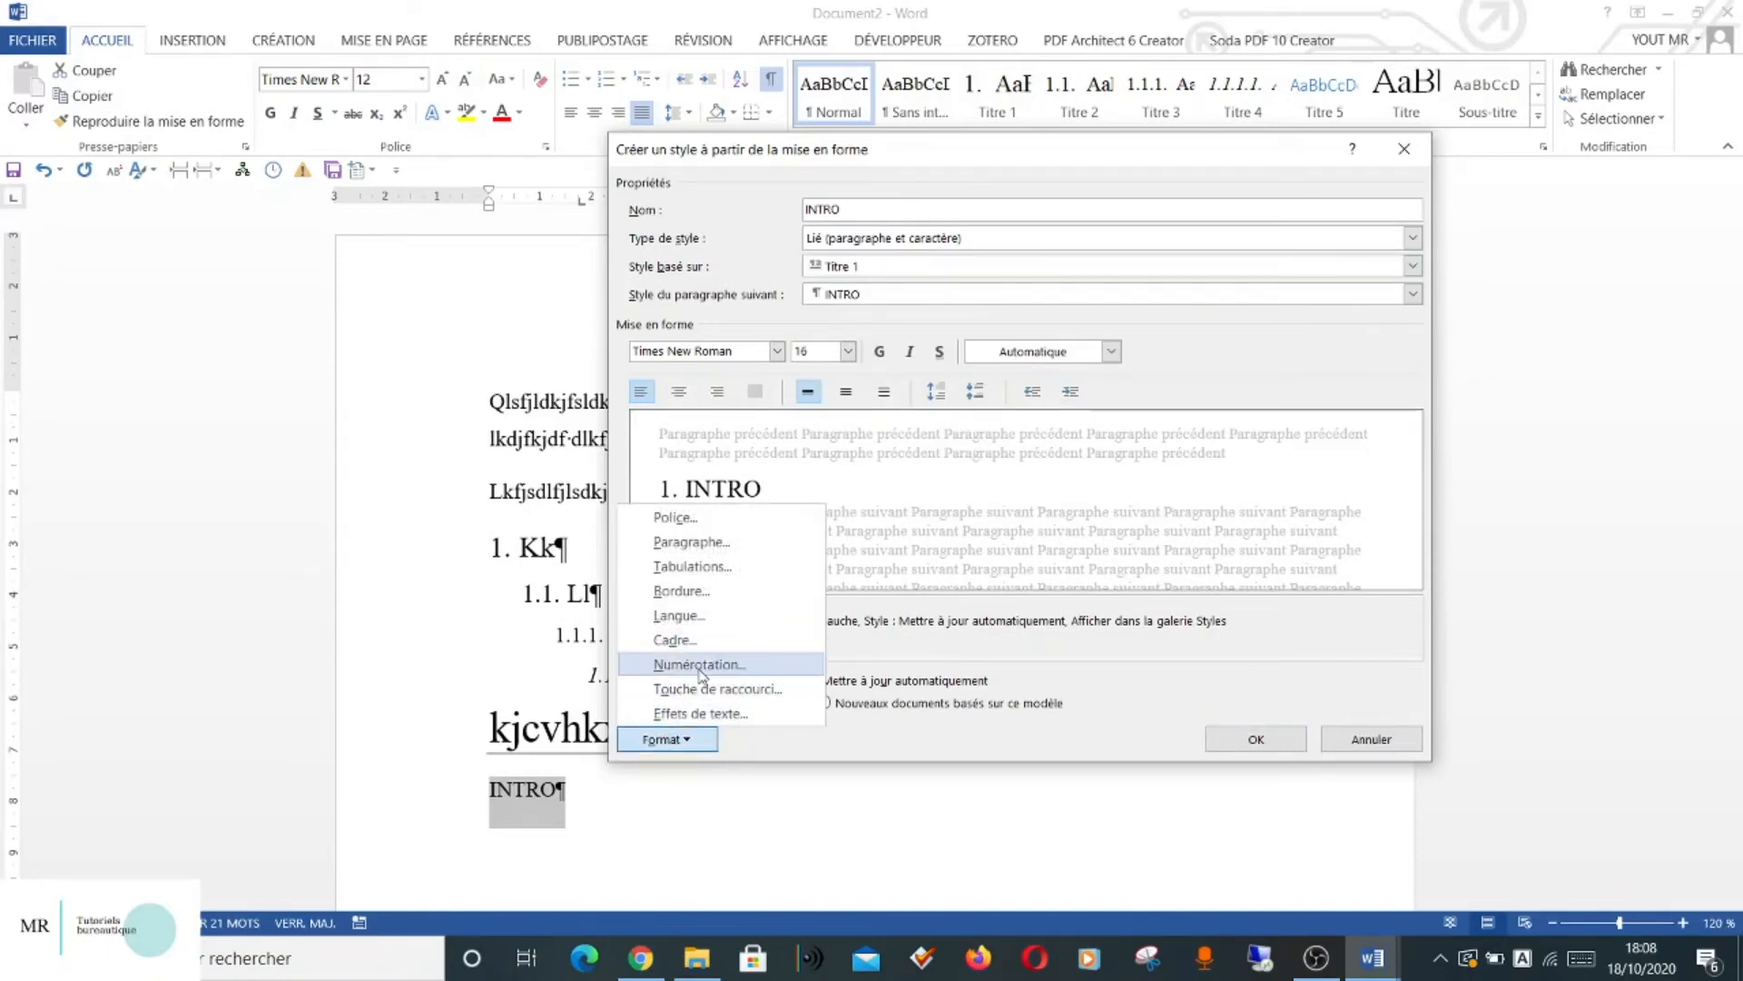
click(695, 664)
click(922, 401)
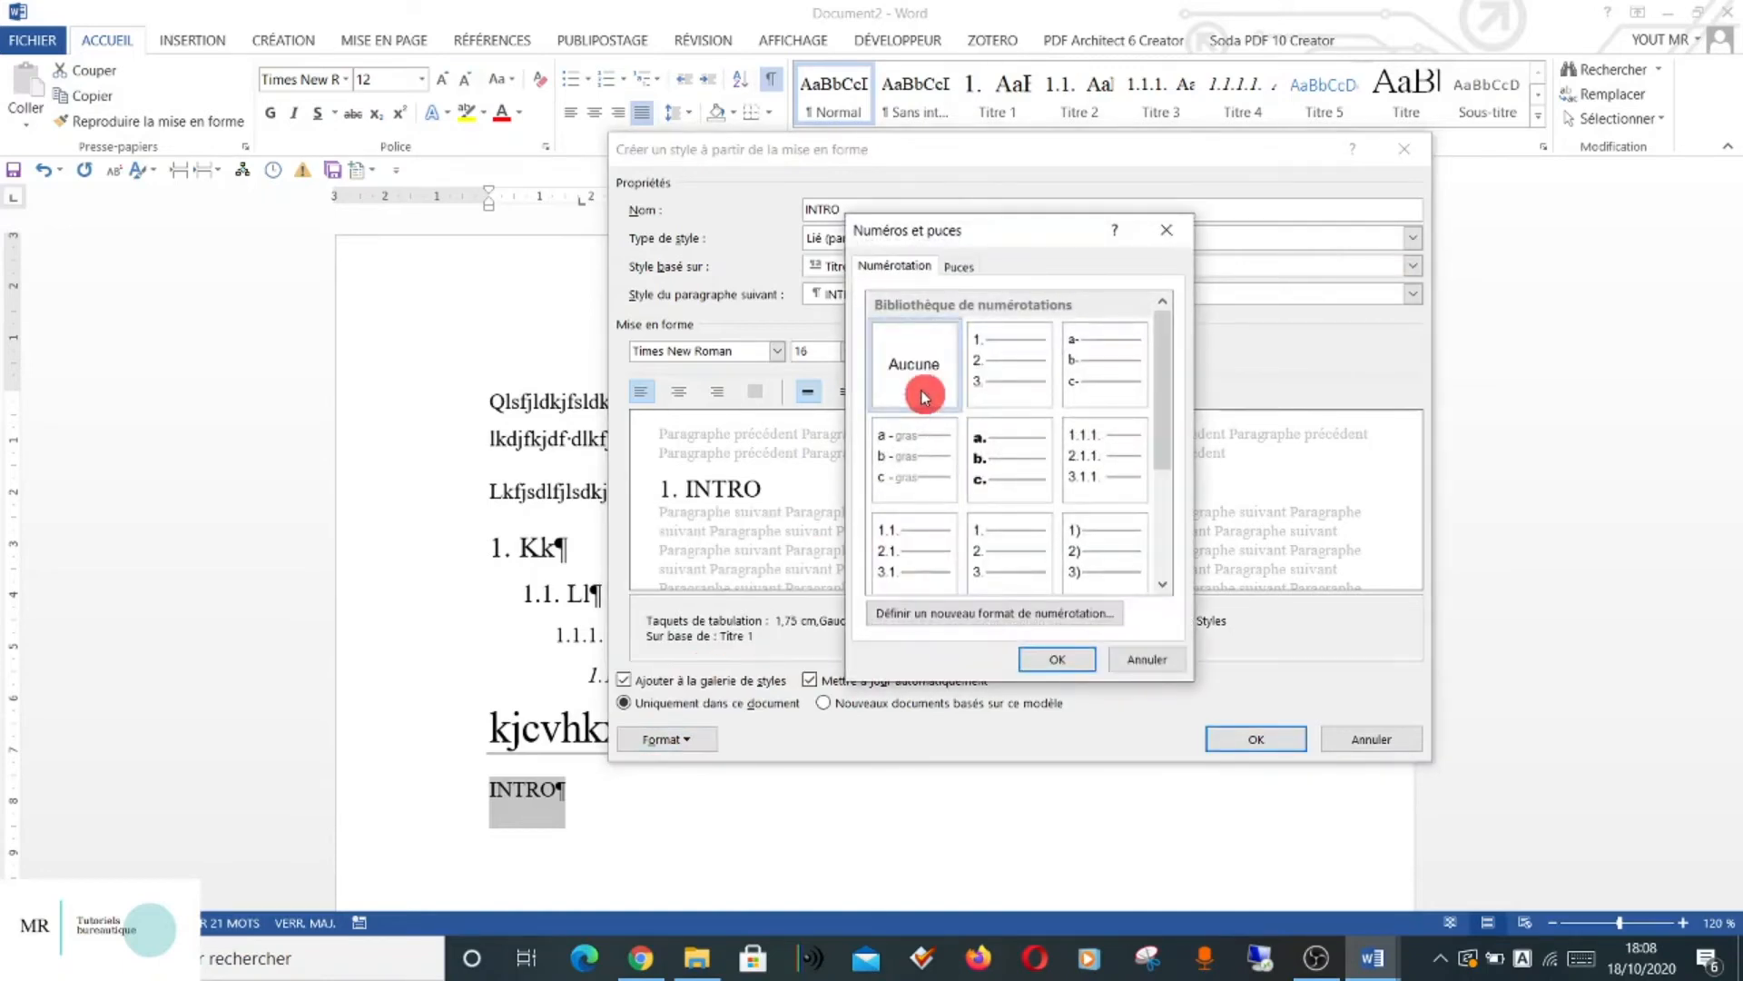
click(1062, 656)
click(1275, 742)
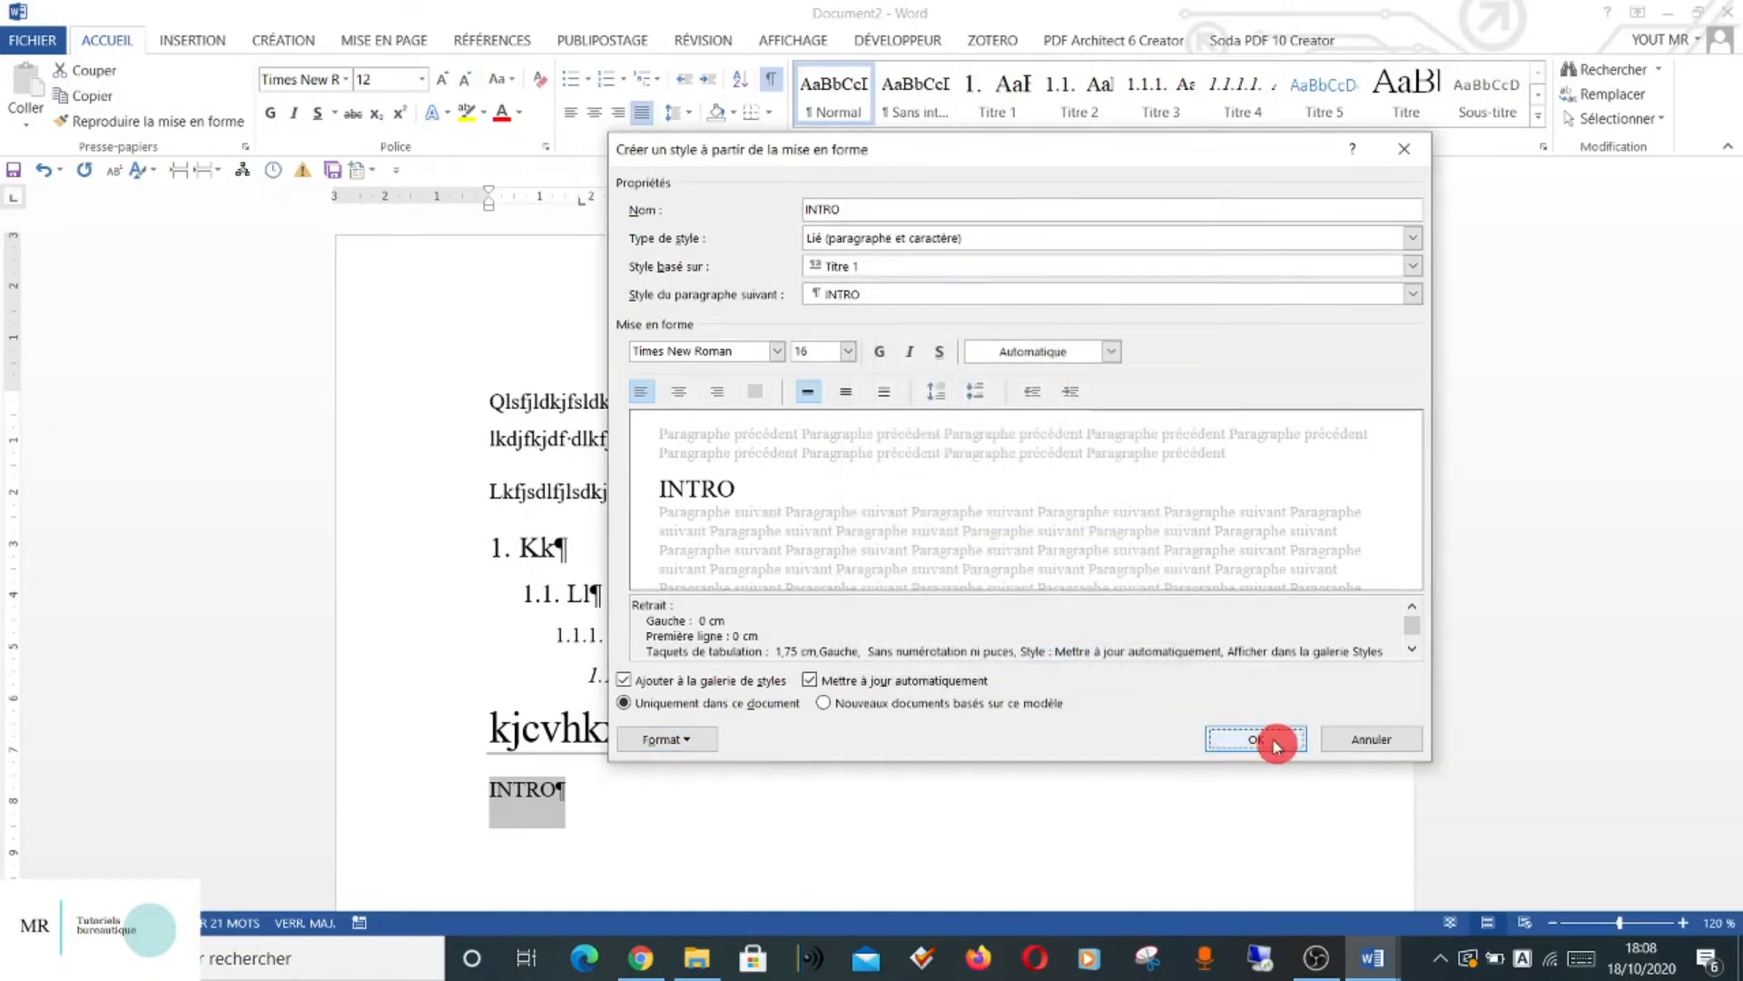
click(745, 833)
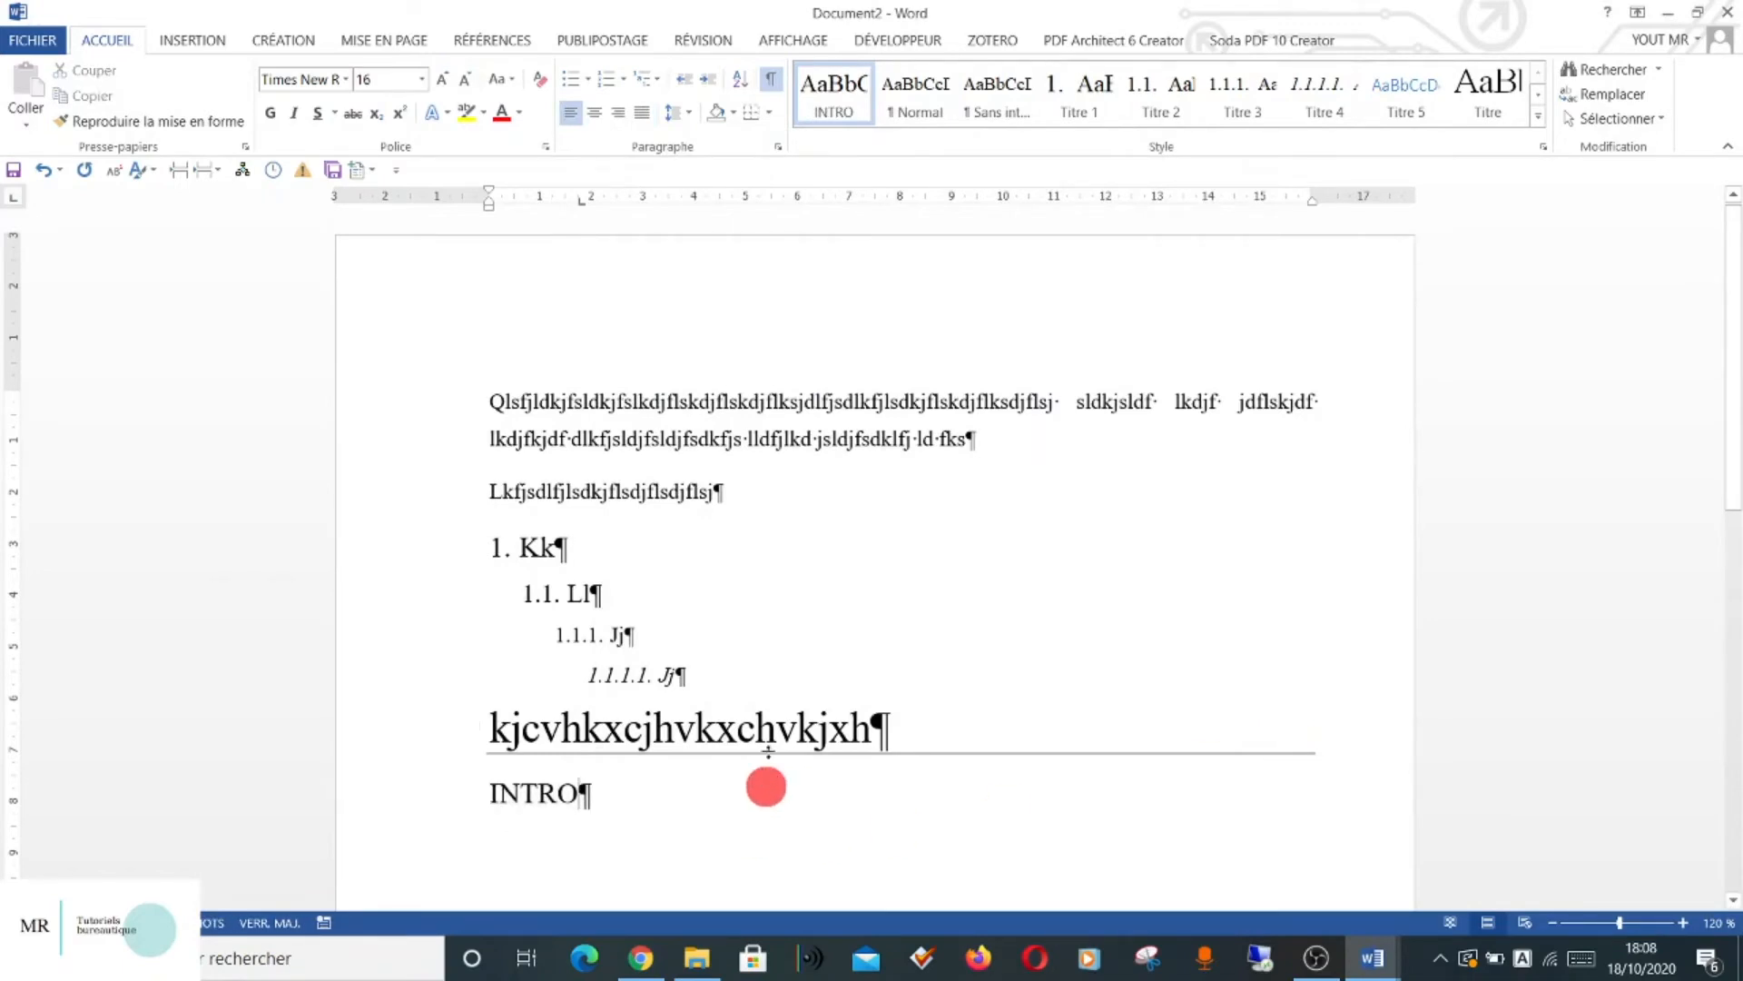
Add a Titre 1 heading "MLKML" directly below the heading "Kk".
click(595, 549)
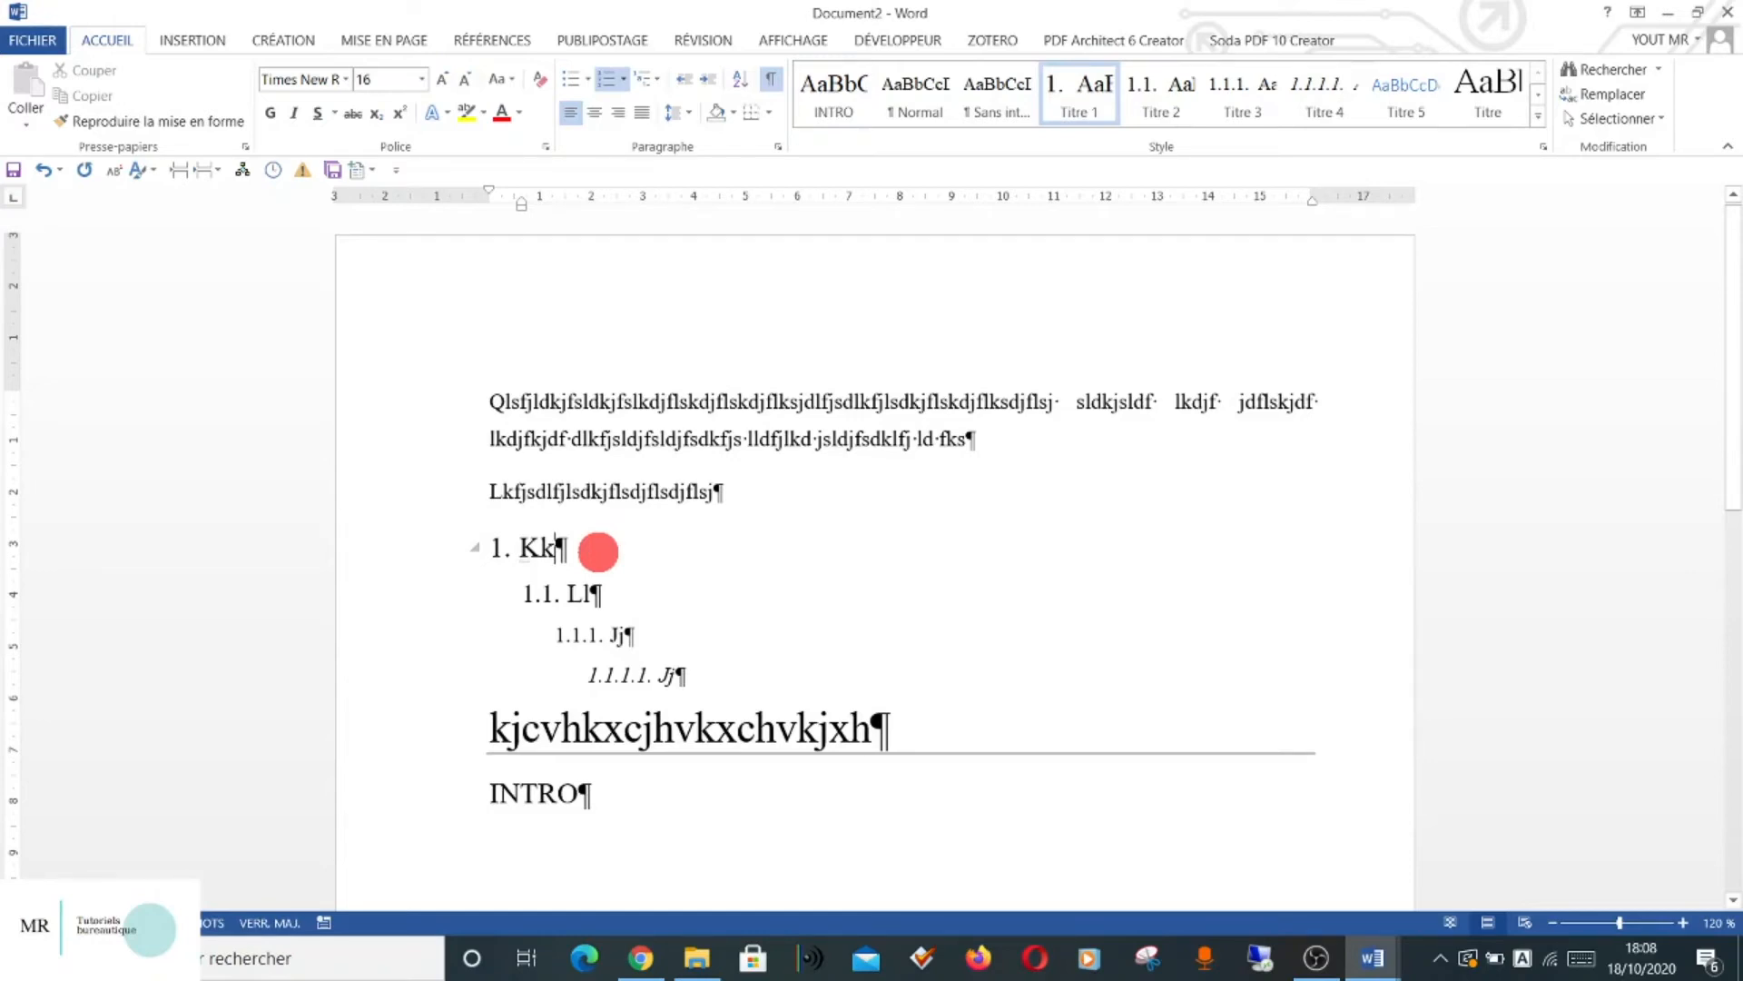
key(Return)
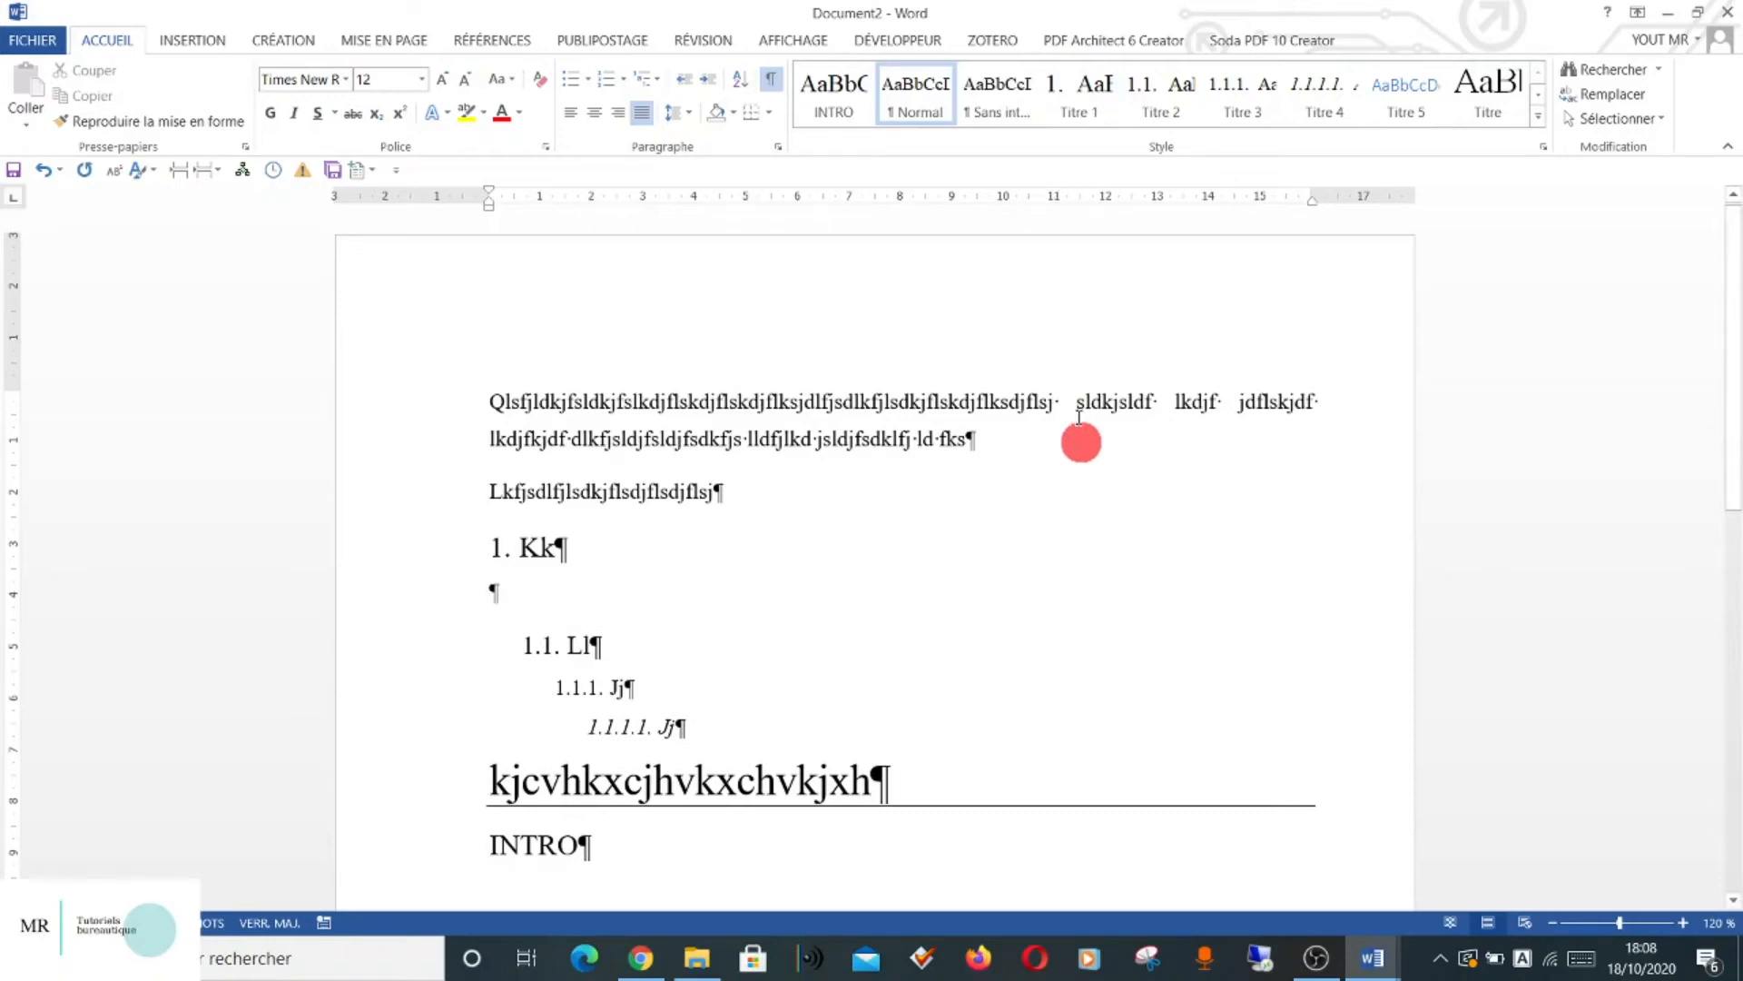
click(1089, 111)
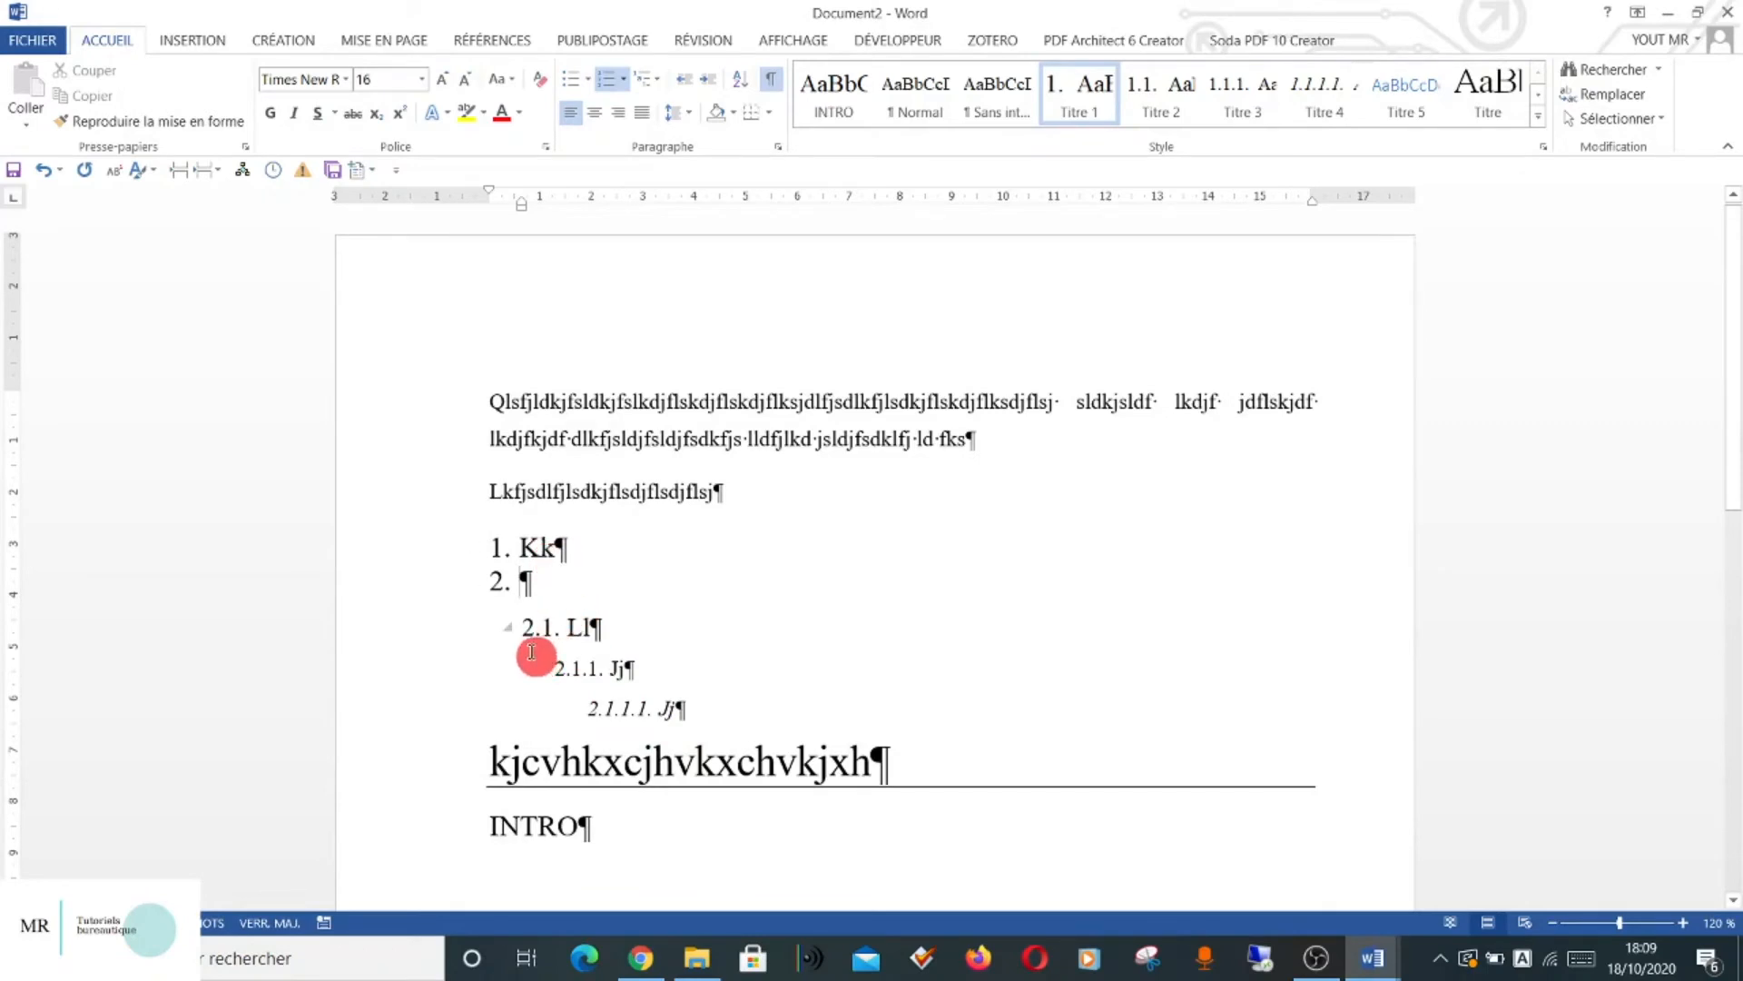
text(MLKML)
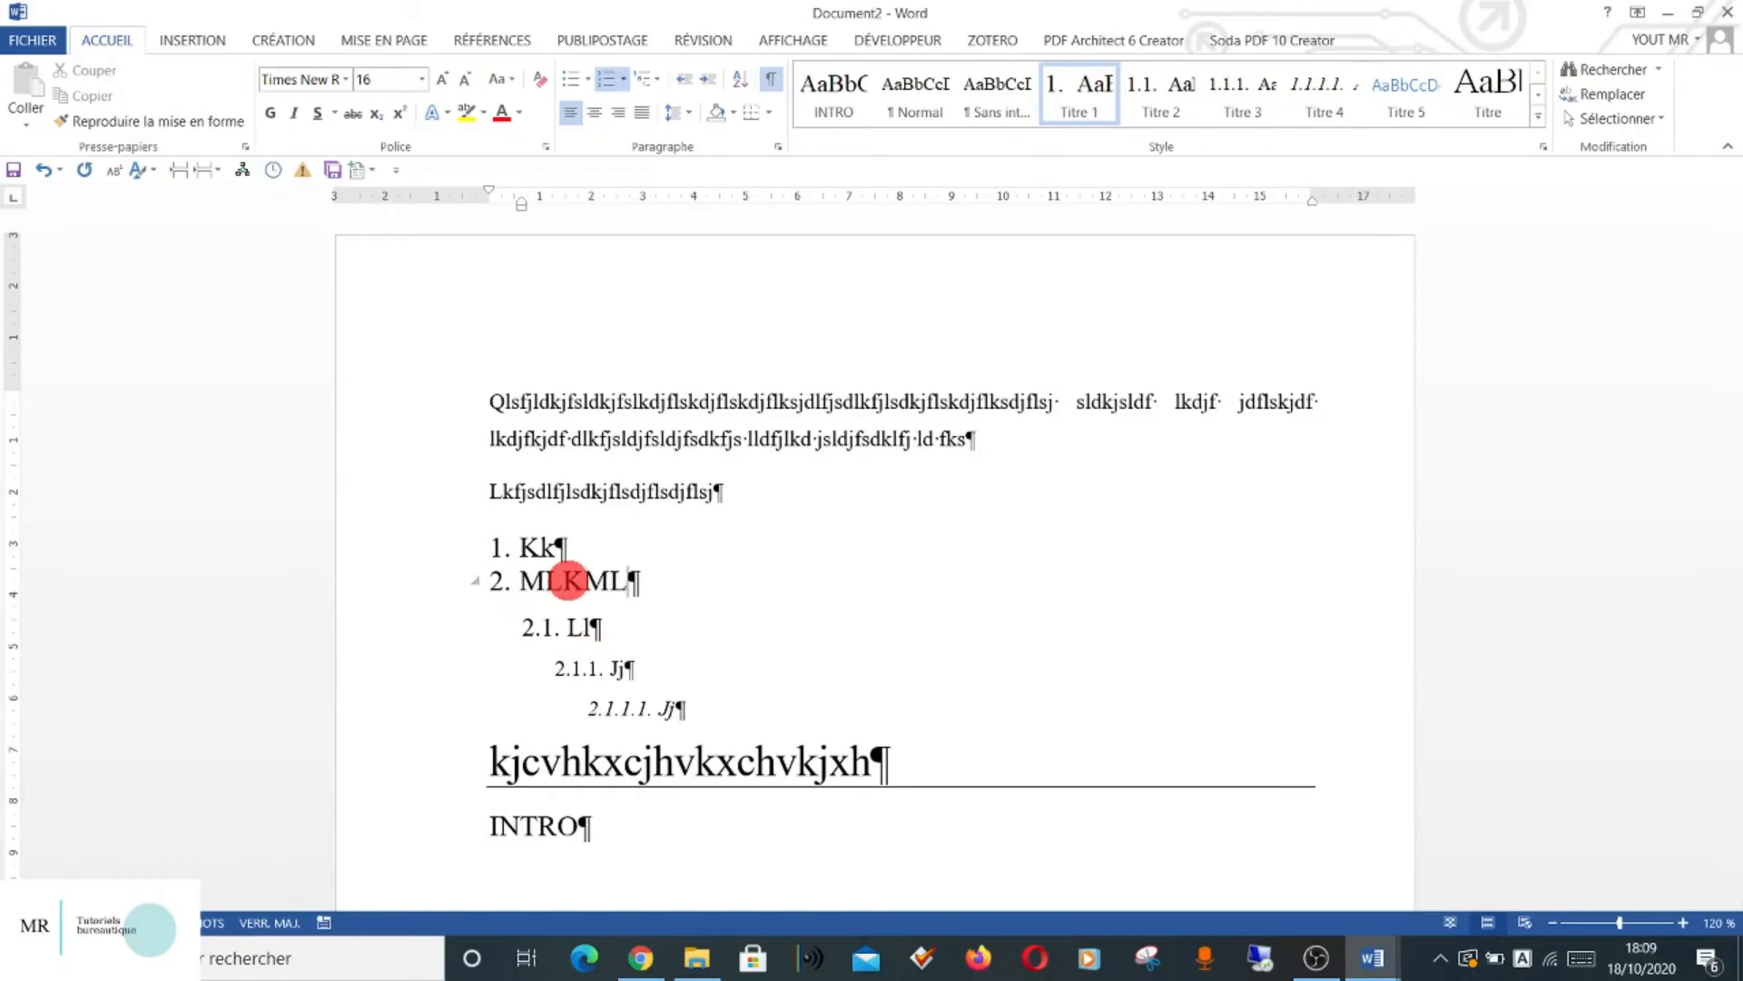
Insert a Titre 2 subheading "/.°?/°?" under the heading "Kk".
click(713, 714)
click(595, 543)
key(Return)
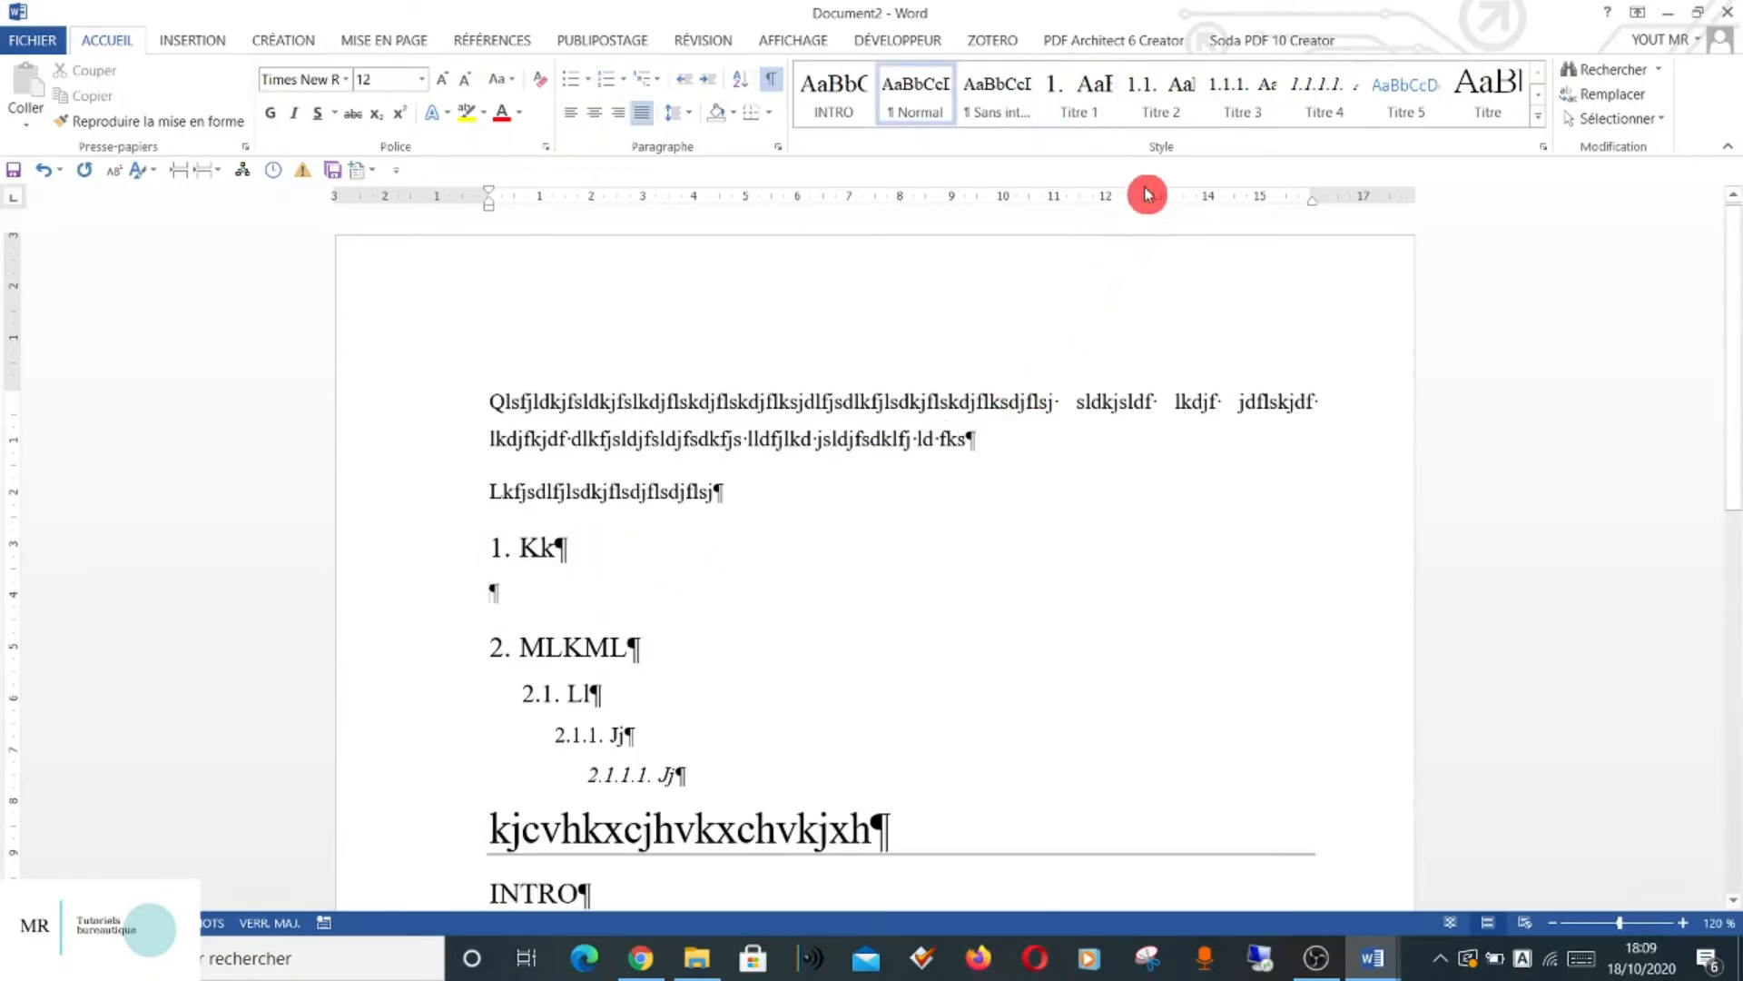
click(1164, 114)
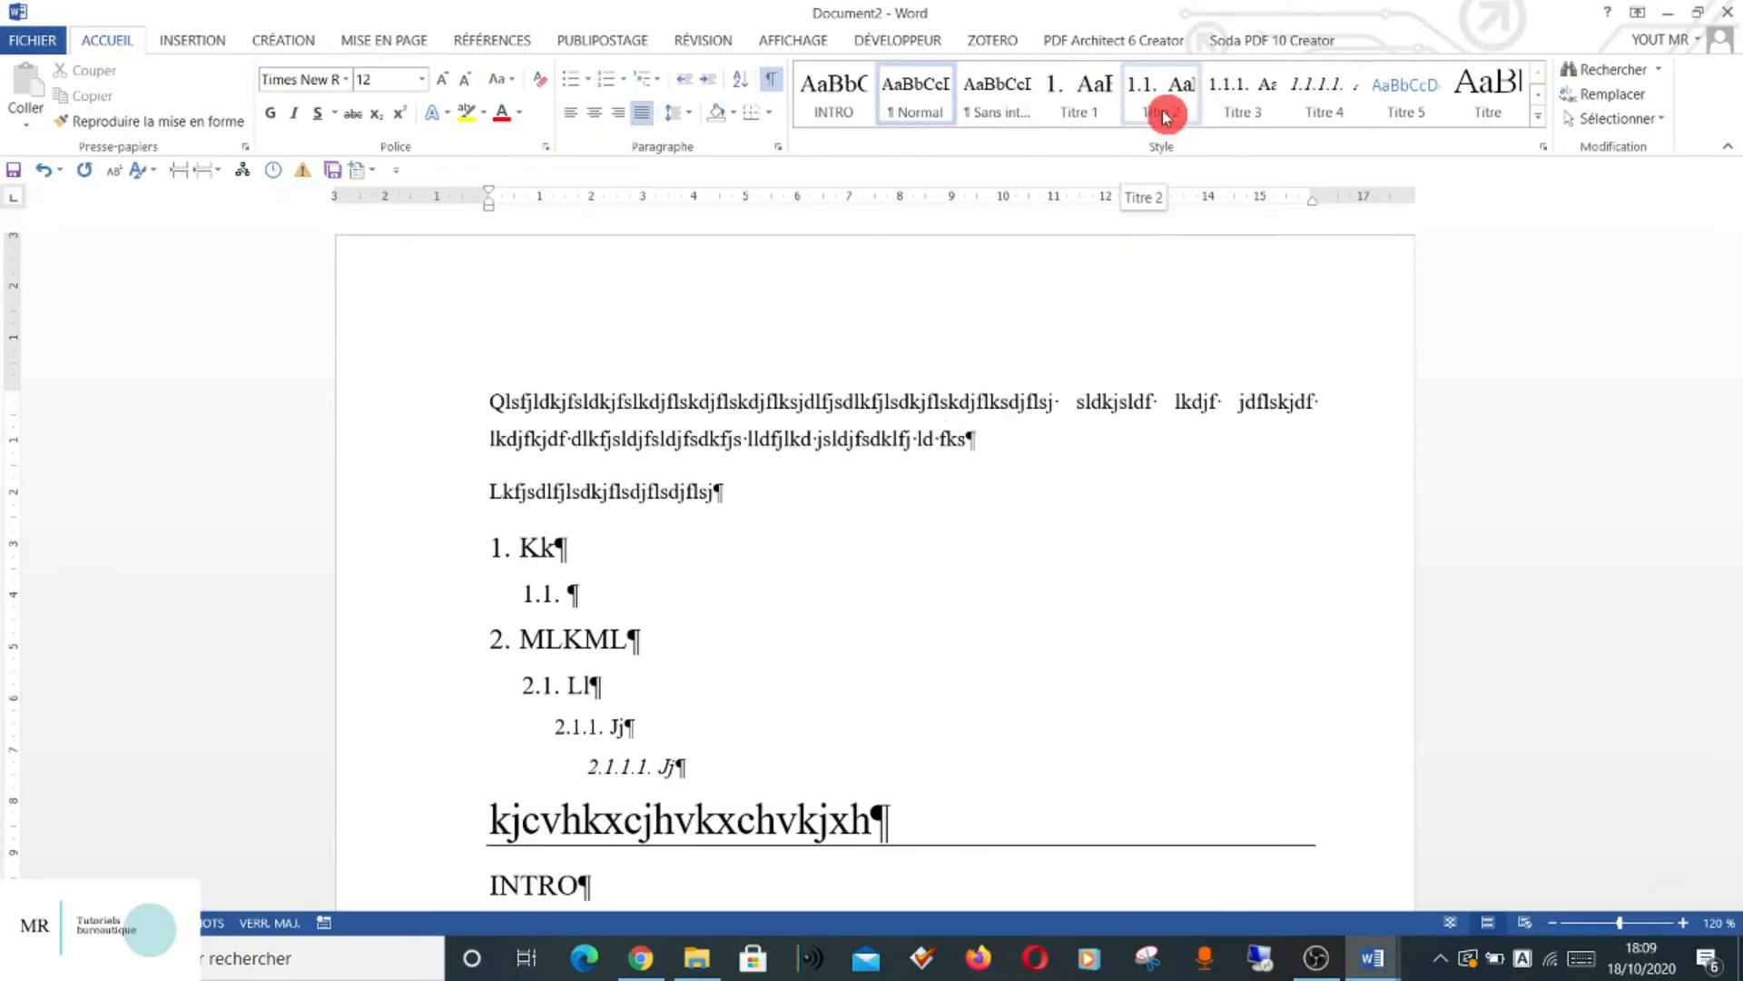
text(/.?/?)
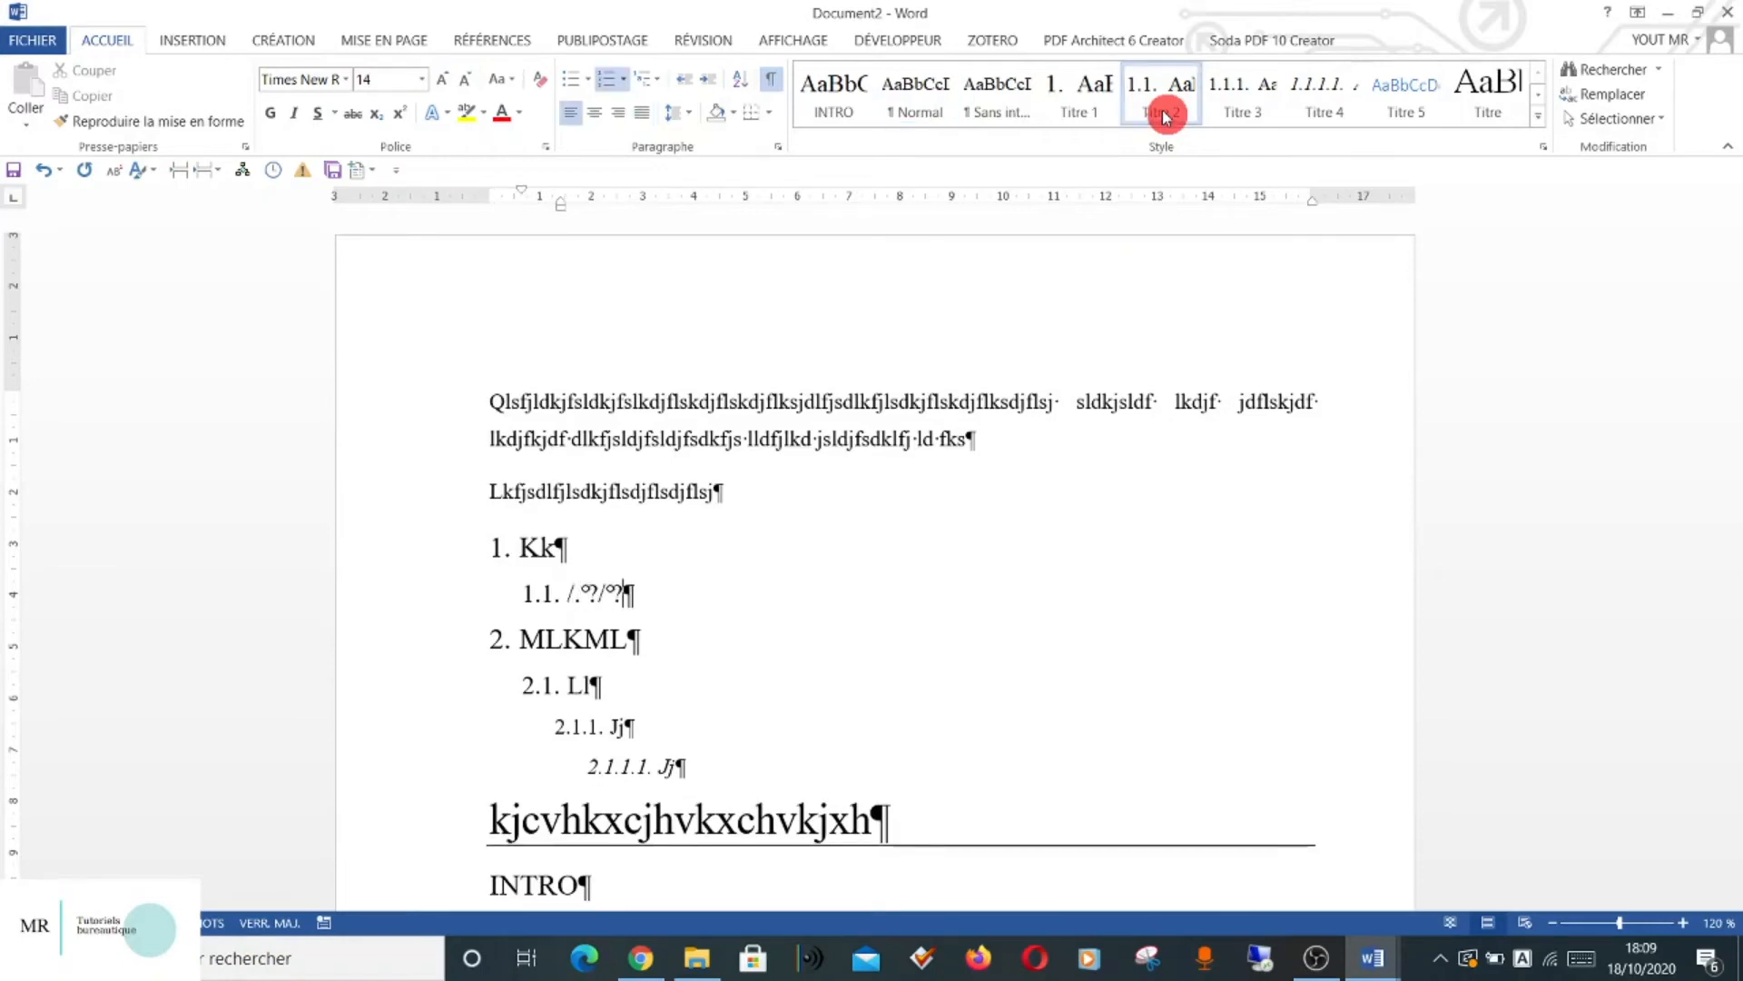
Add a Titre 3 subheading "MLKMLKM" below the "/.°?/°?" subheading.
key(Return)
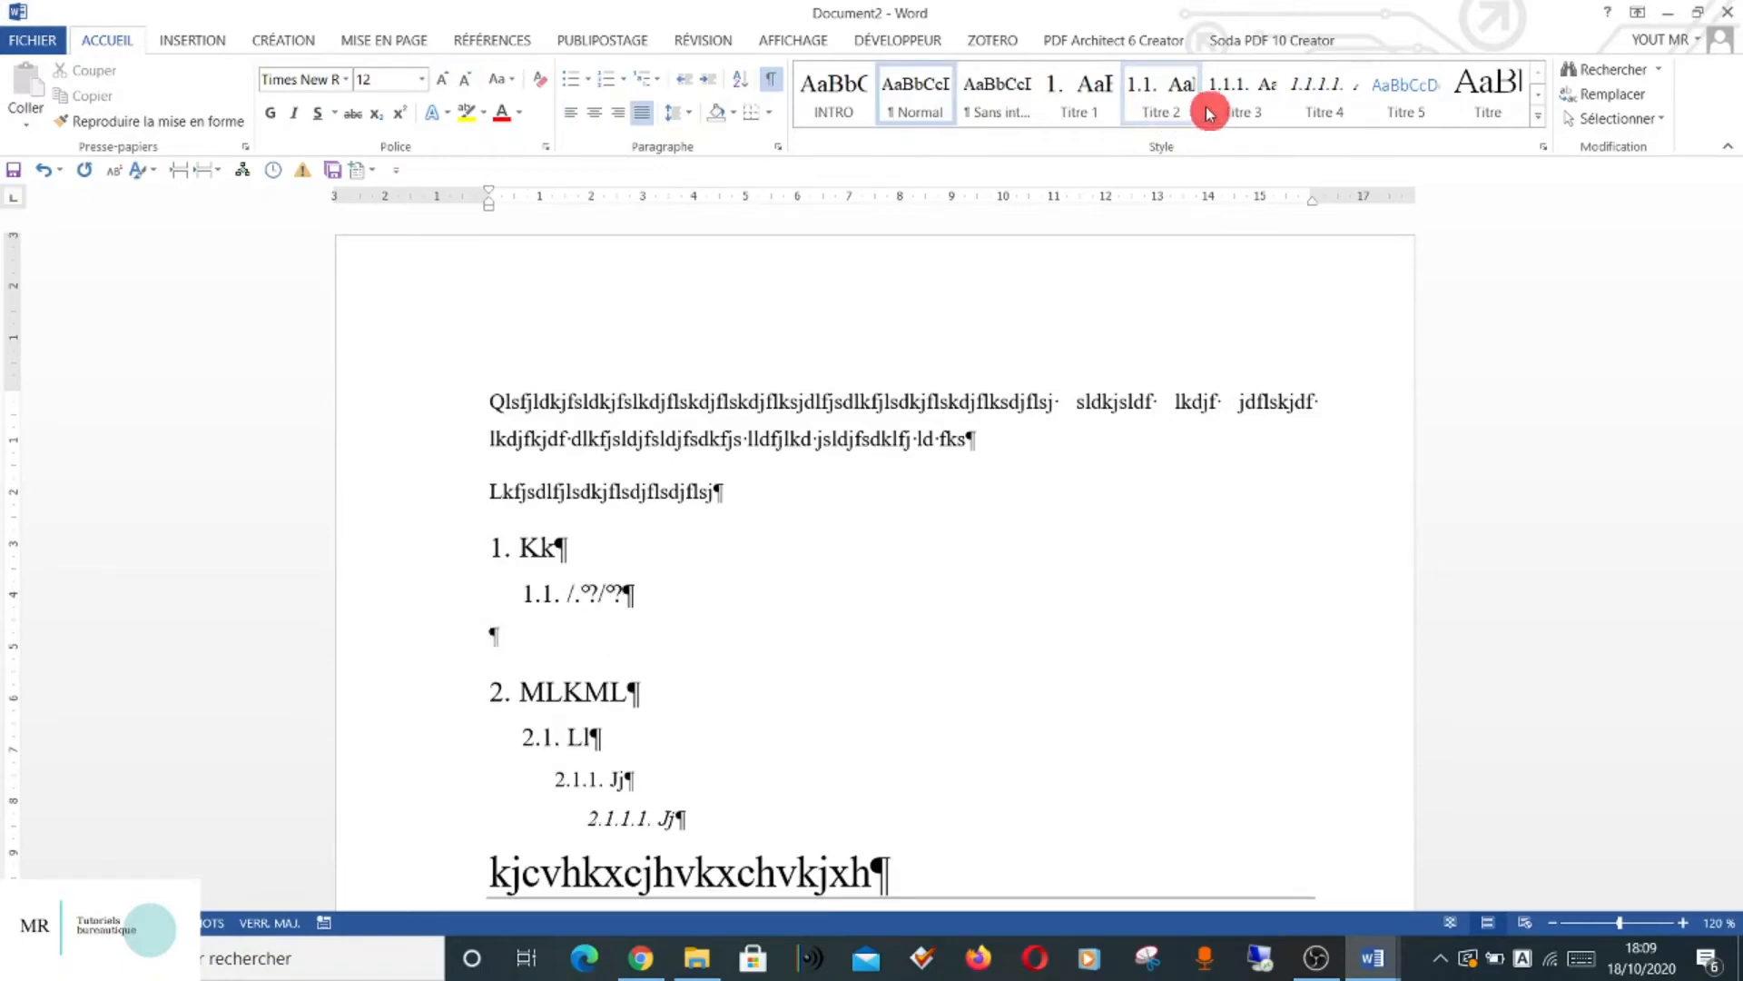
click(1242, 110)
text(MLKMLKM)
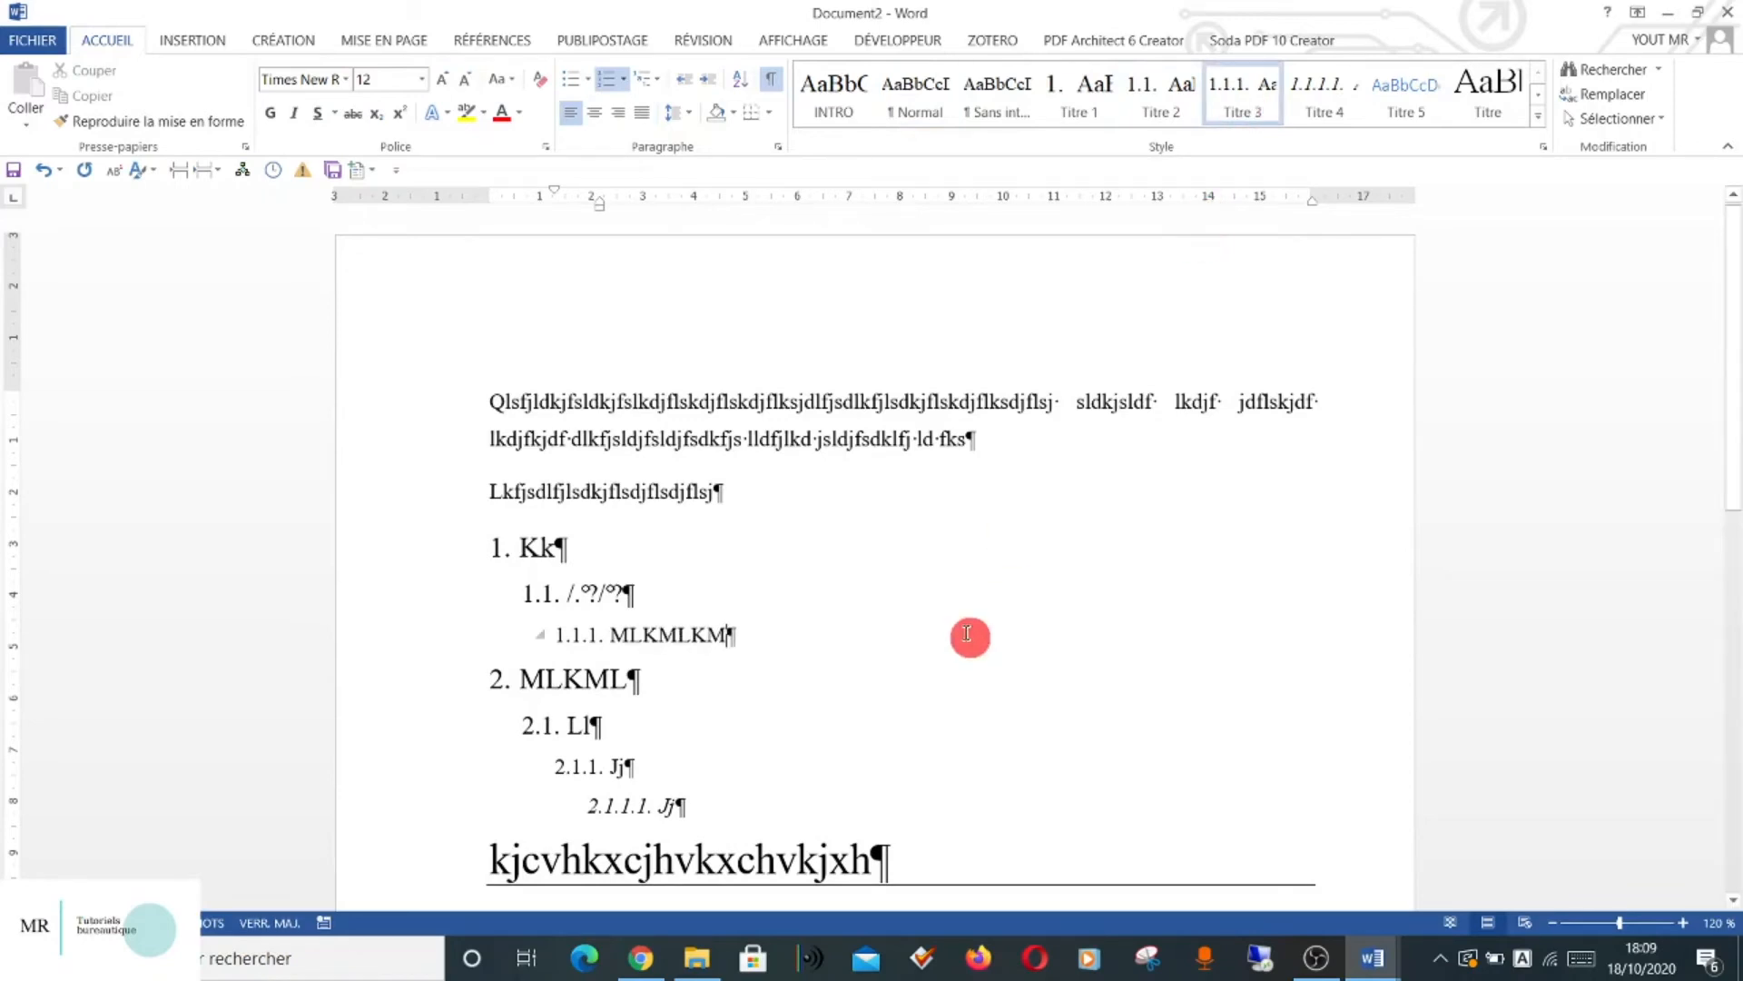
Add a Titre 1 heading "KJLKJLKJLK" directly below the Titre 4 heading "Jj".
scroll(969, 633, down, 3)
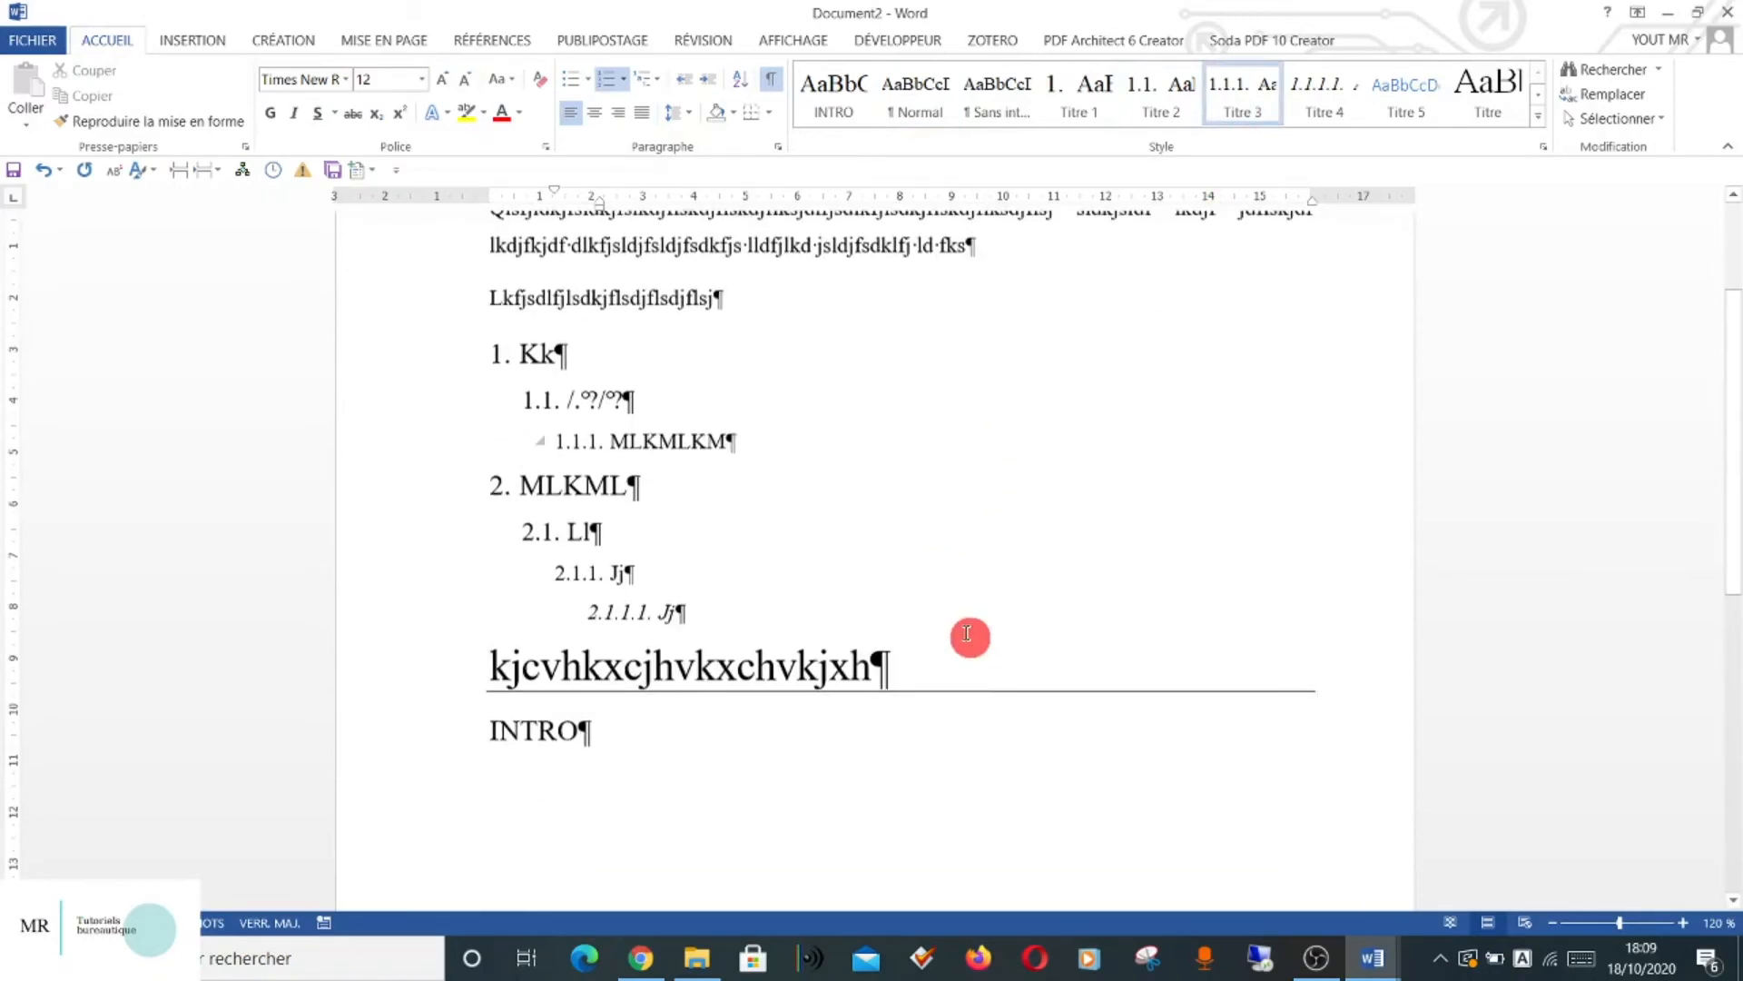
click(797, 602)
key(Return)
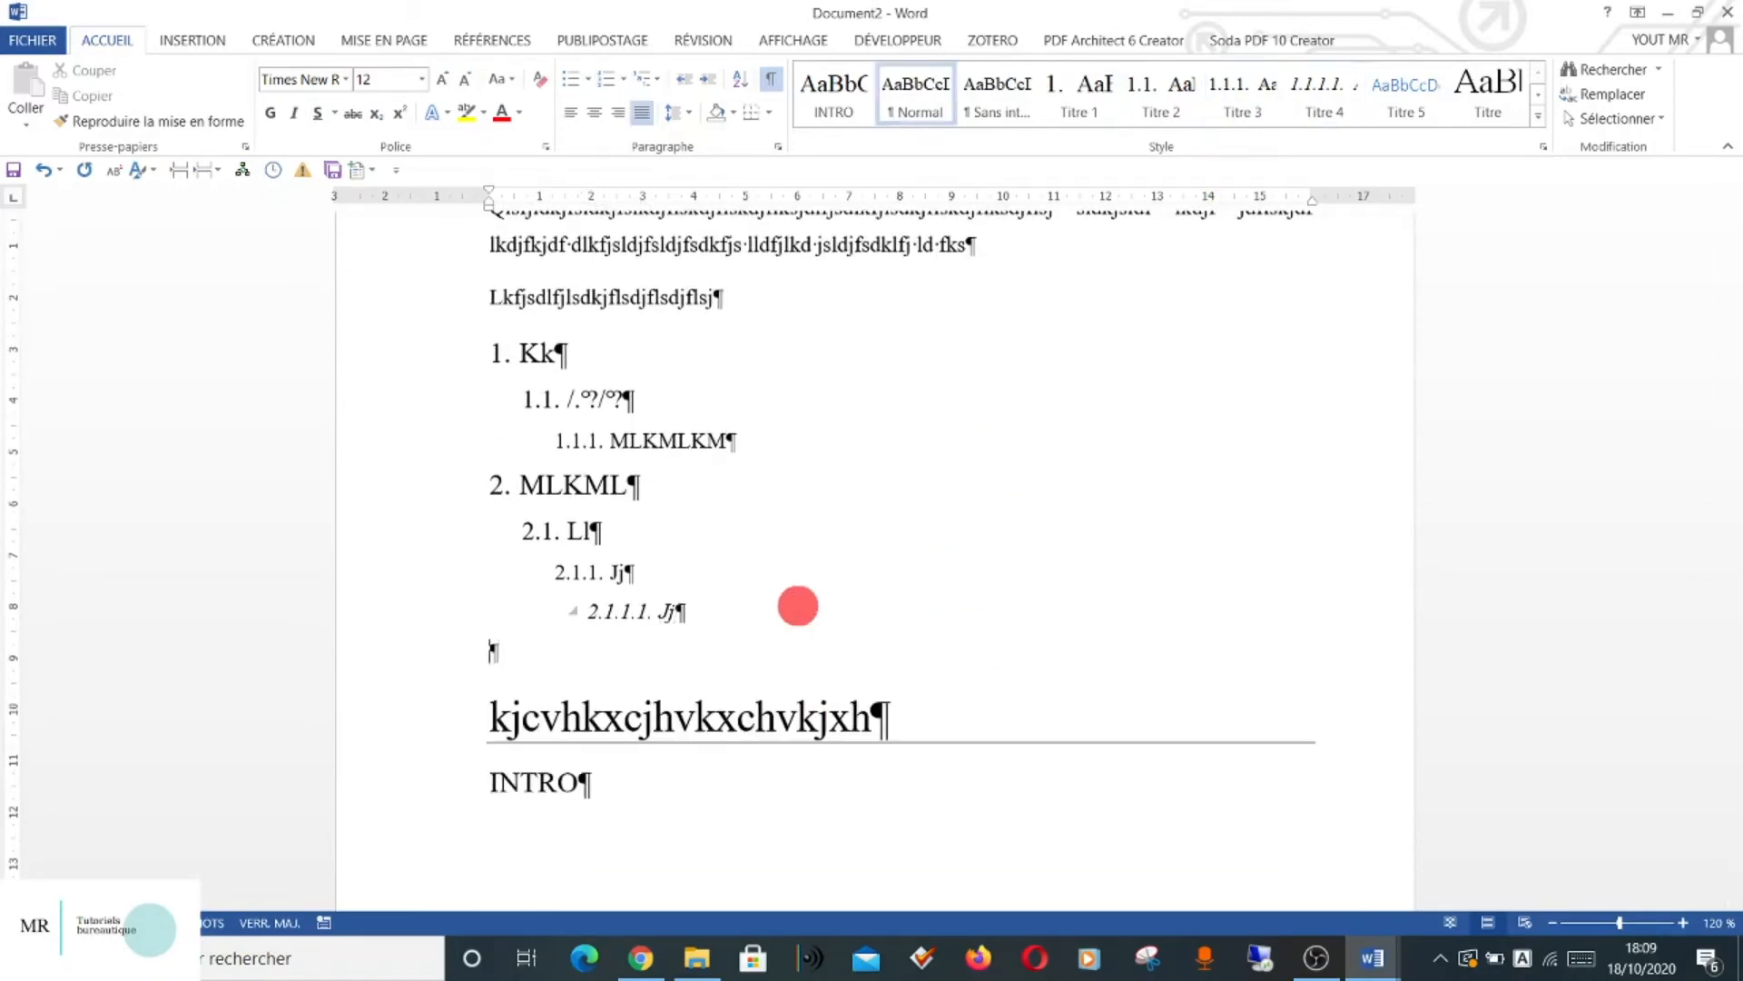
click(1092, 112)
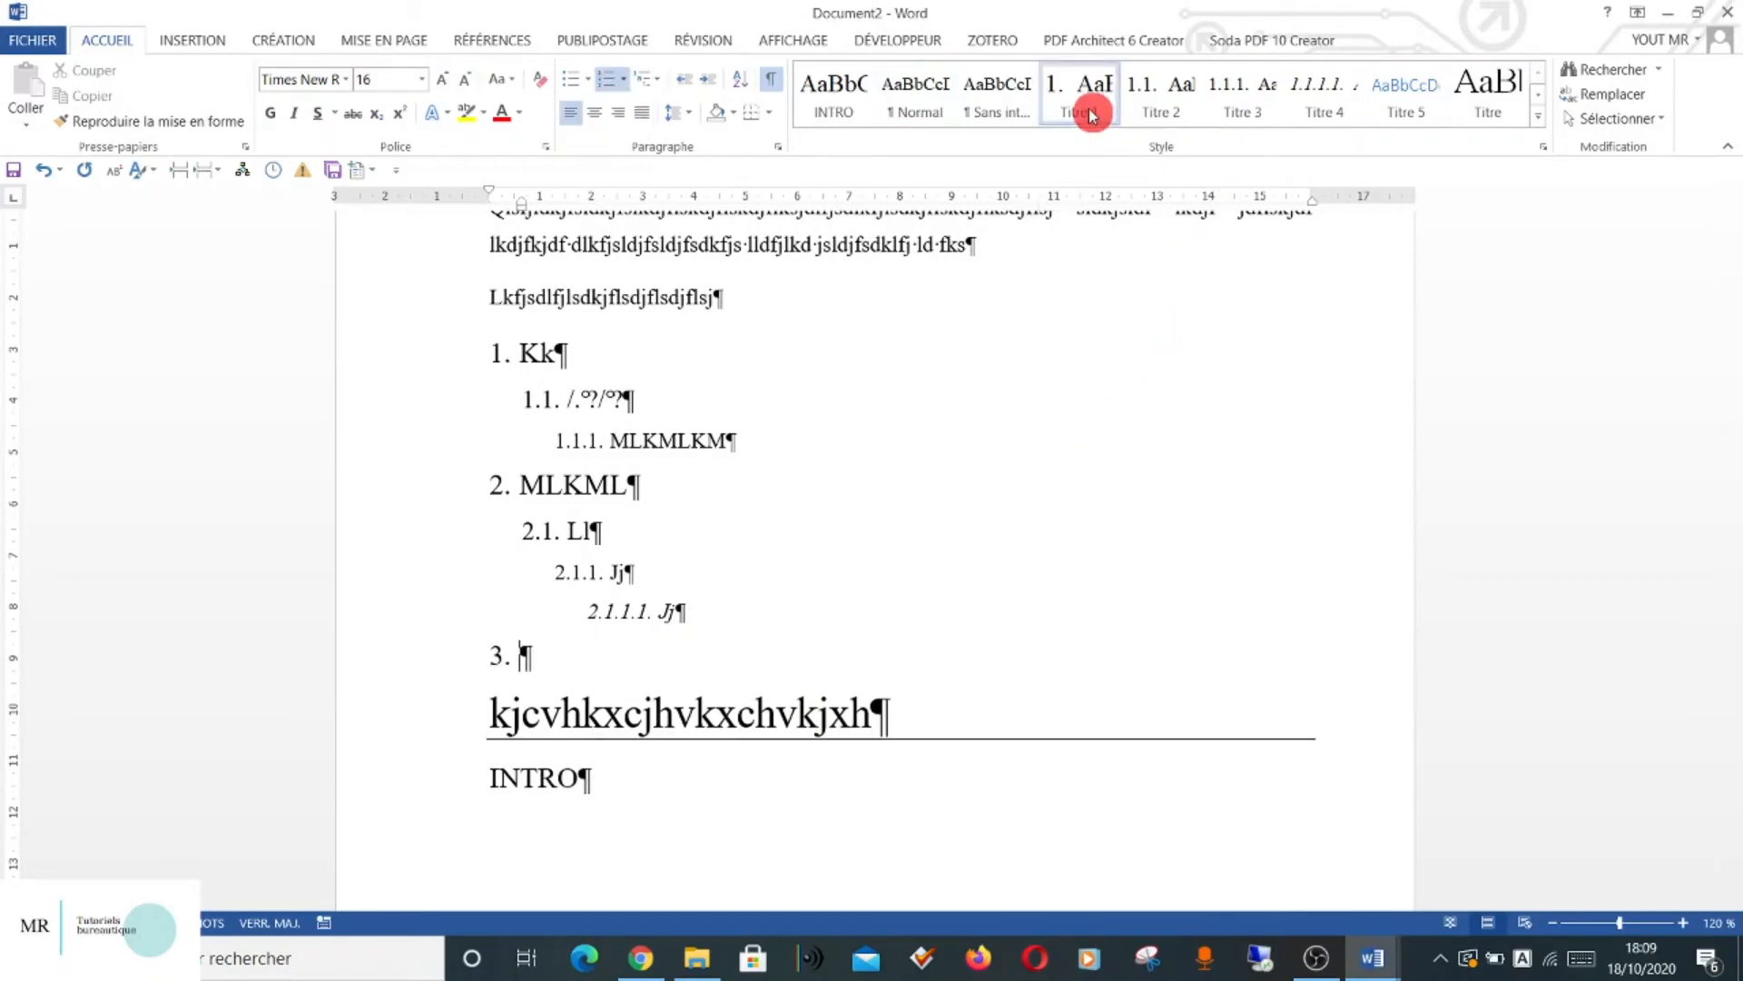
text(KJLKJLKJLK)
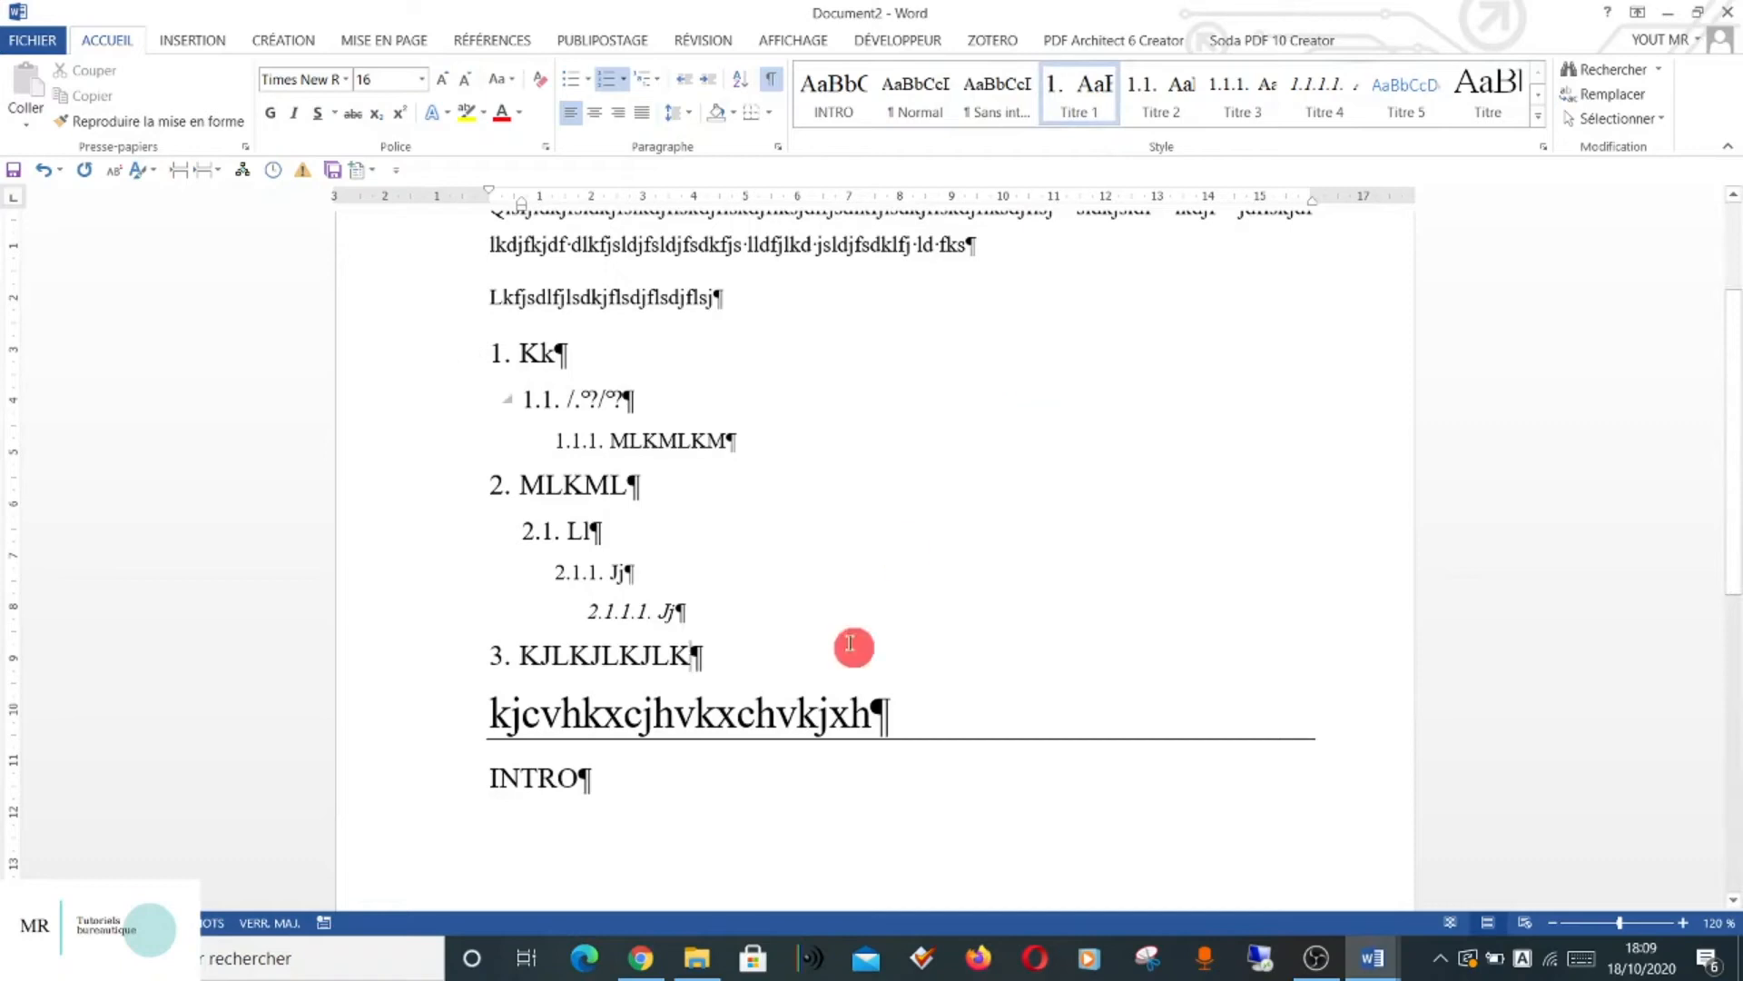
Replace the text of the underlined Titre paragraph "kjcvhkxcjhvkxchvkjxh" with "ANNEXES".
triple_click(484, 689)
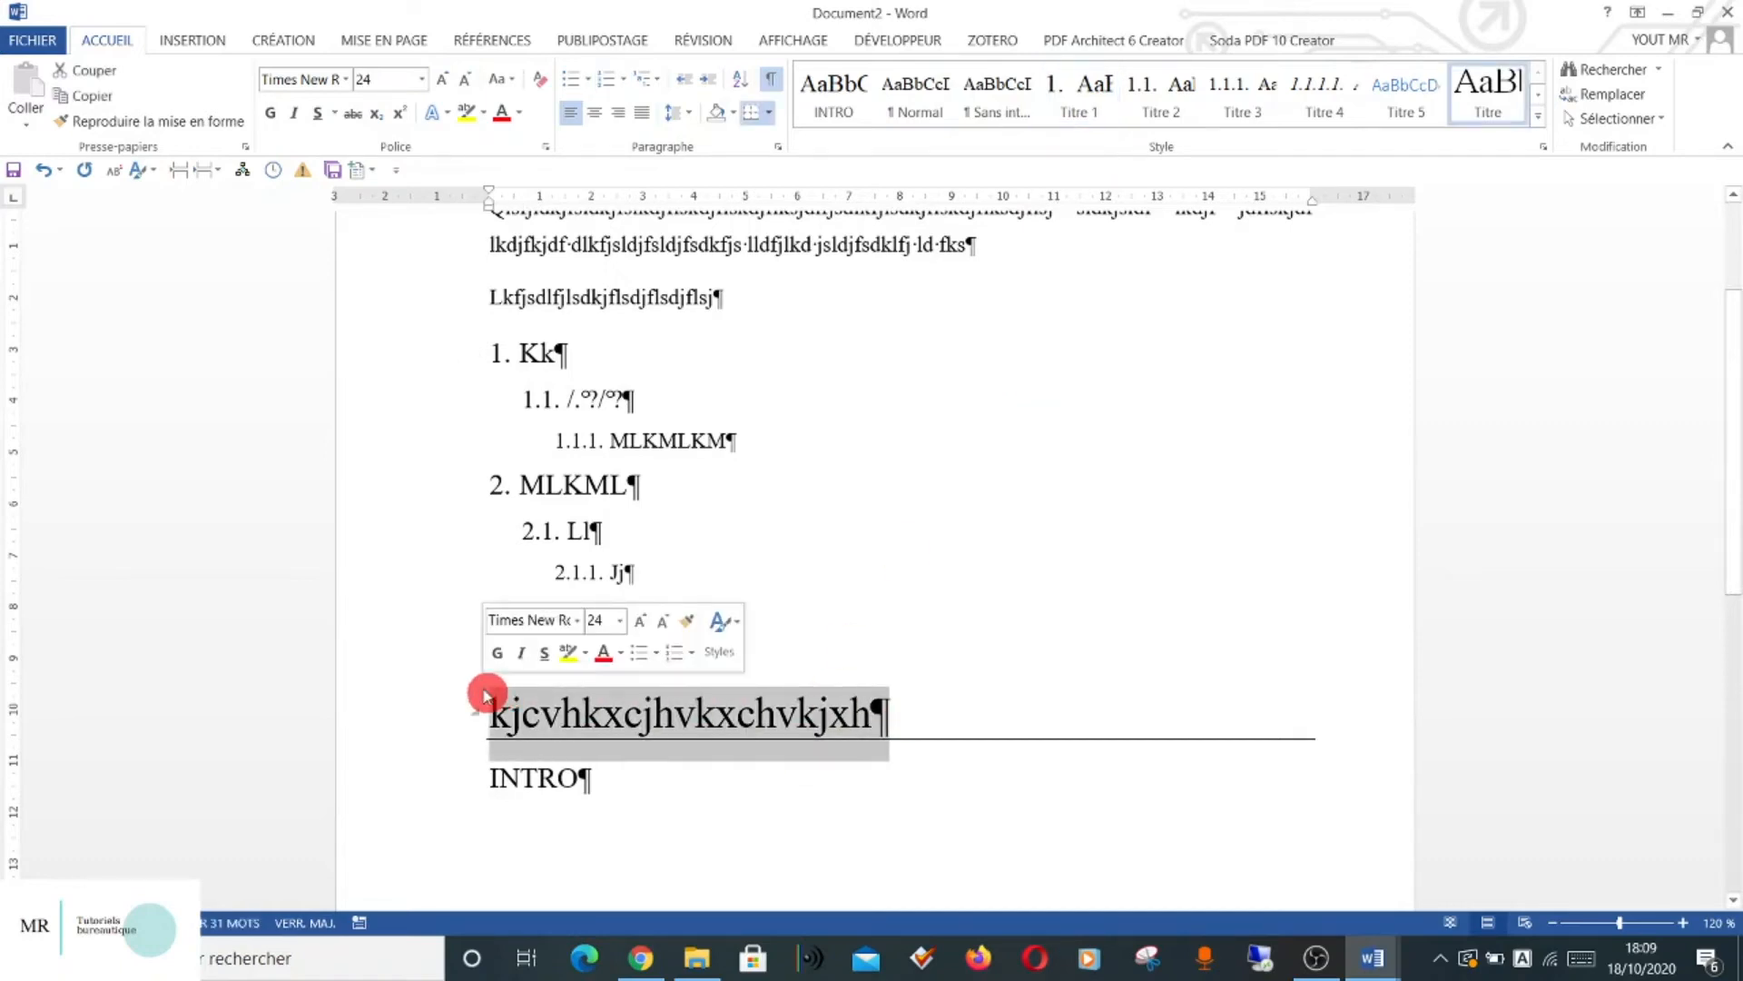
text(ANNEXES)
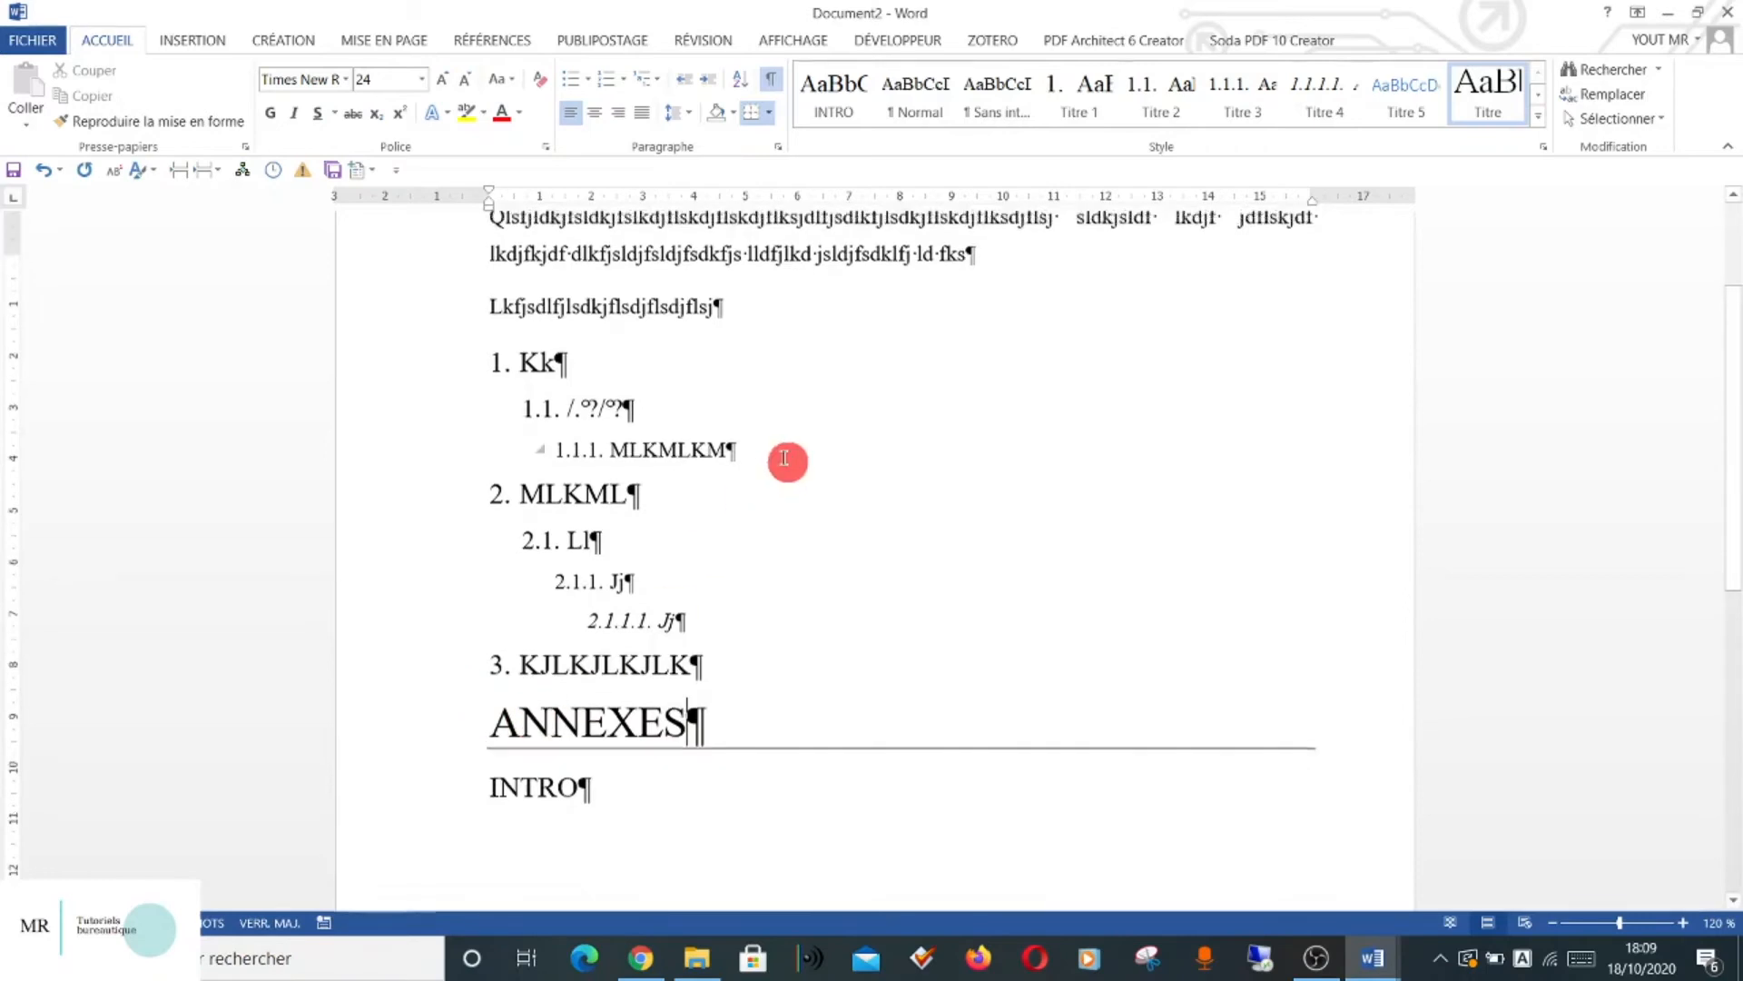
scroll(784, 459, up, 2)
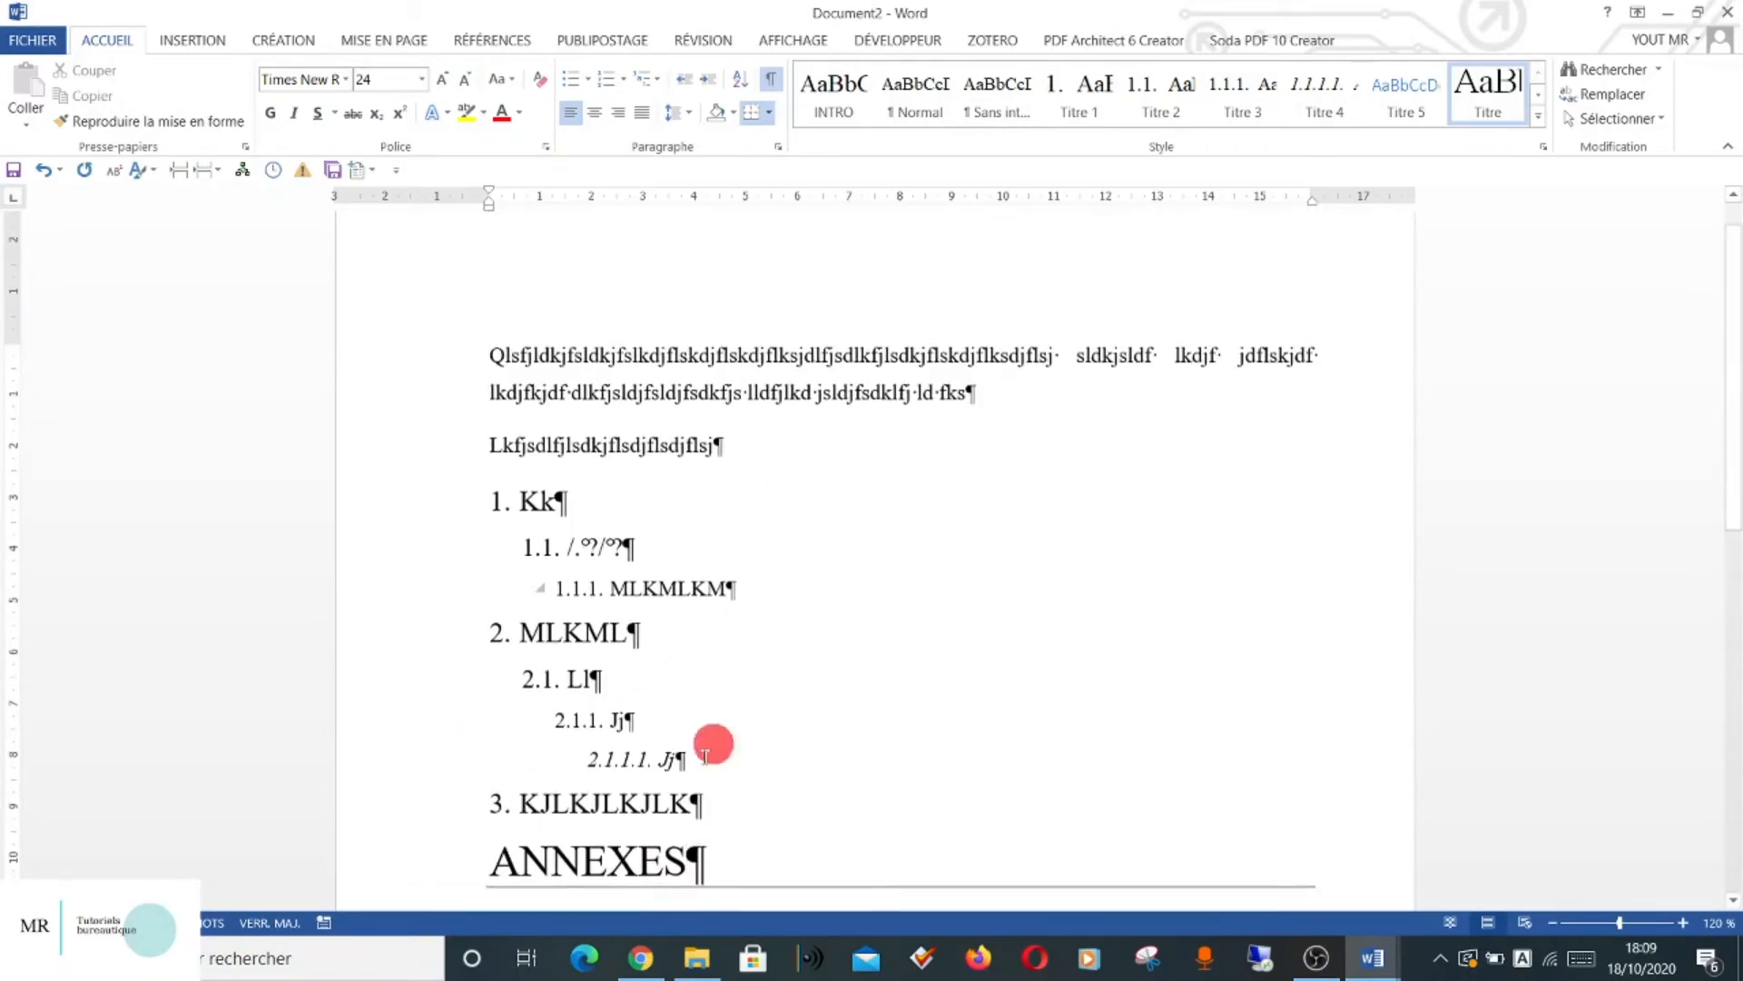
scroll(818, 723, down, 2)
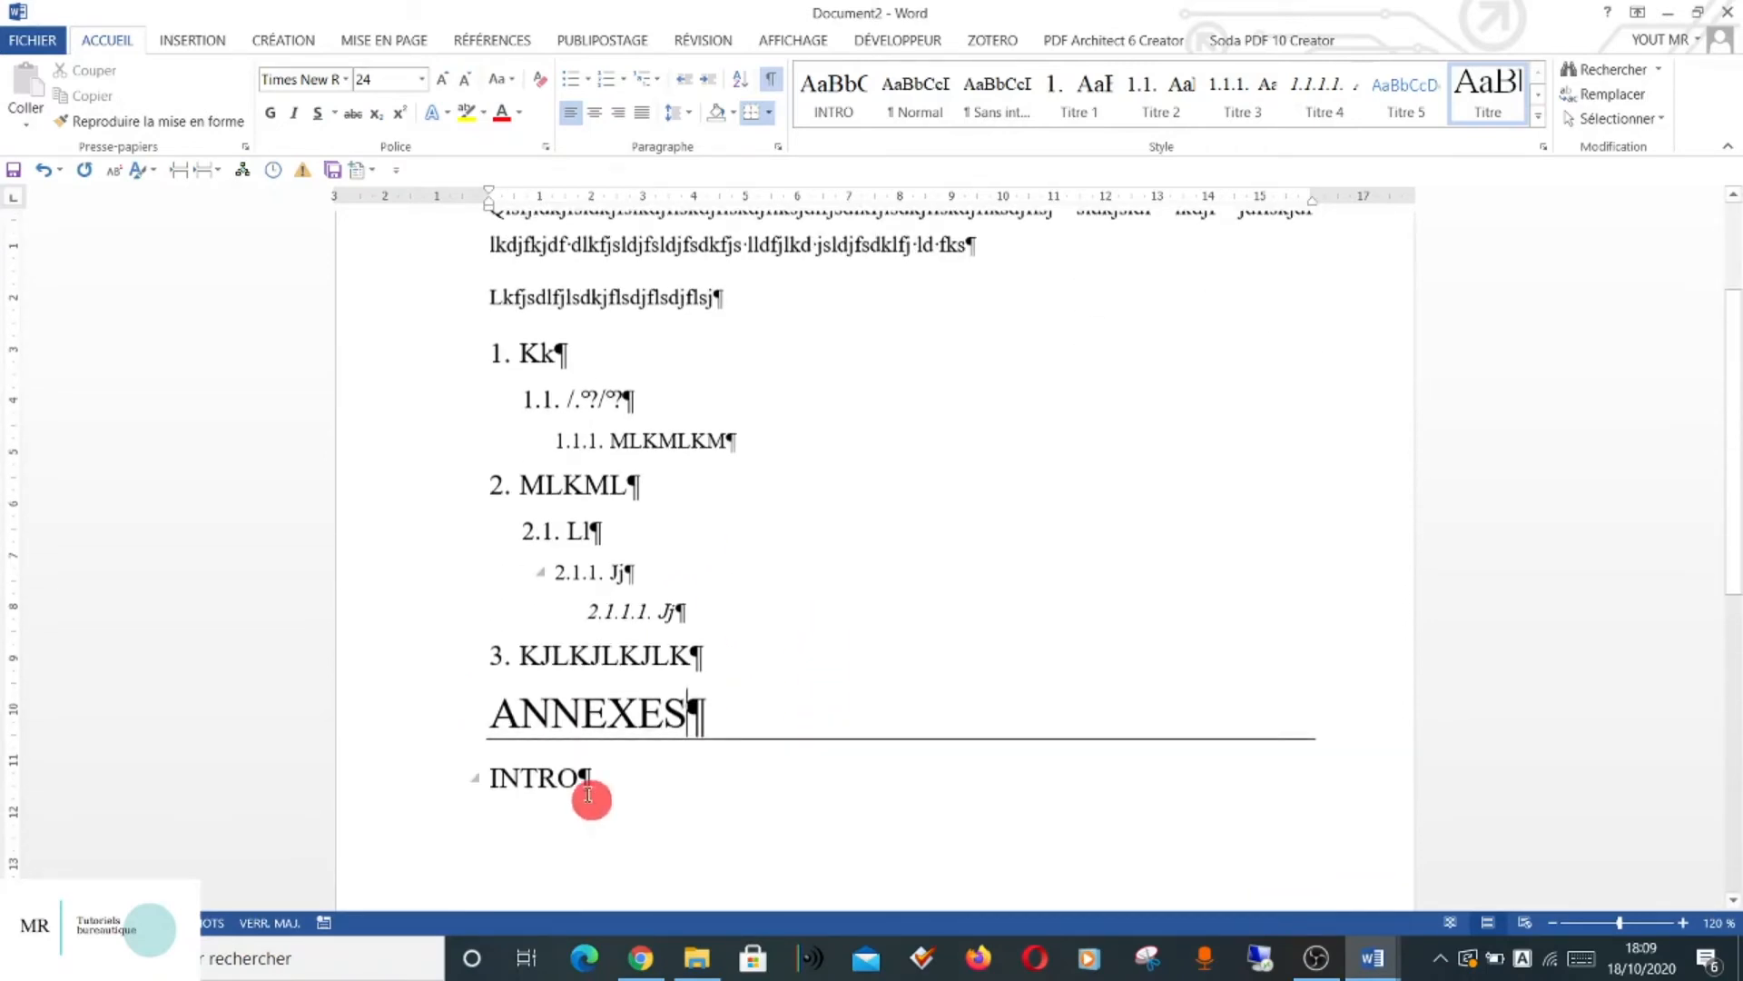
Move the INTRO heading from the end of the document to above the first body paragraph, leaving no empty paragraph beneath it.
click(440, 775)
key(ctrl+c)
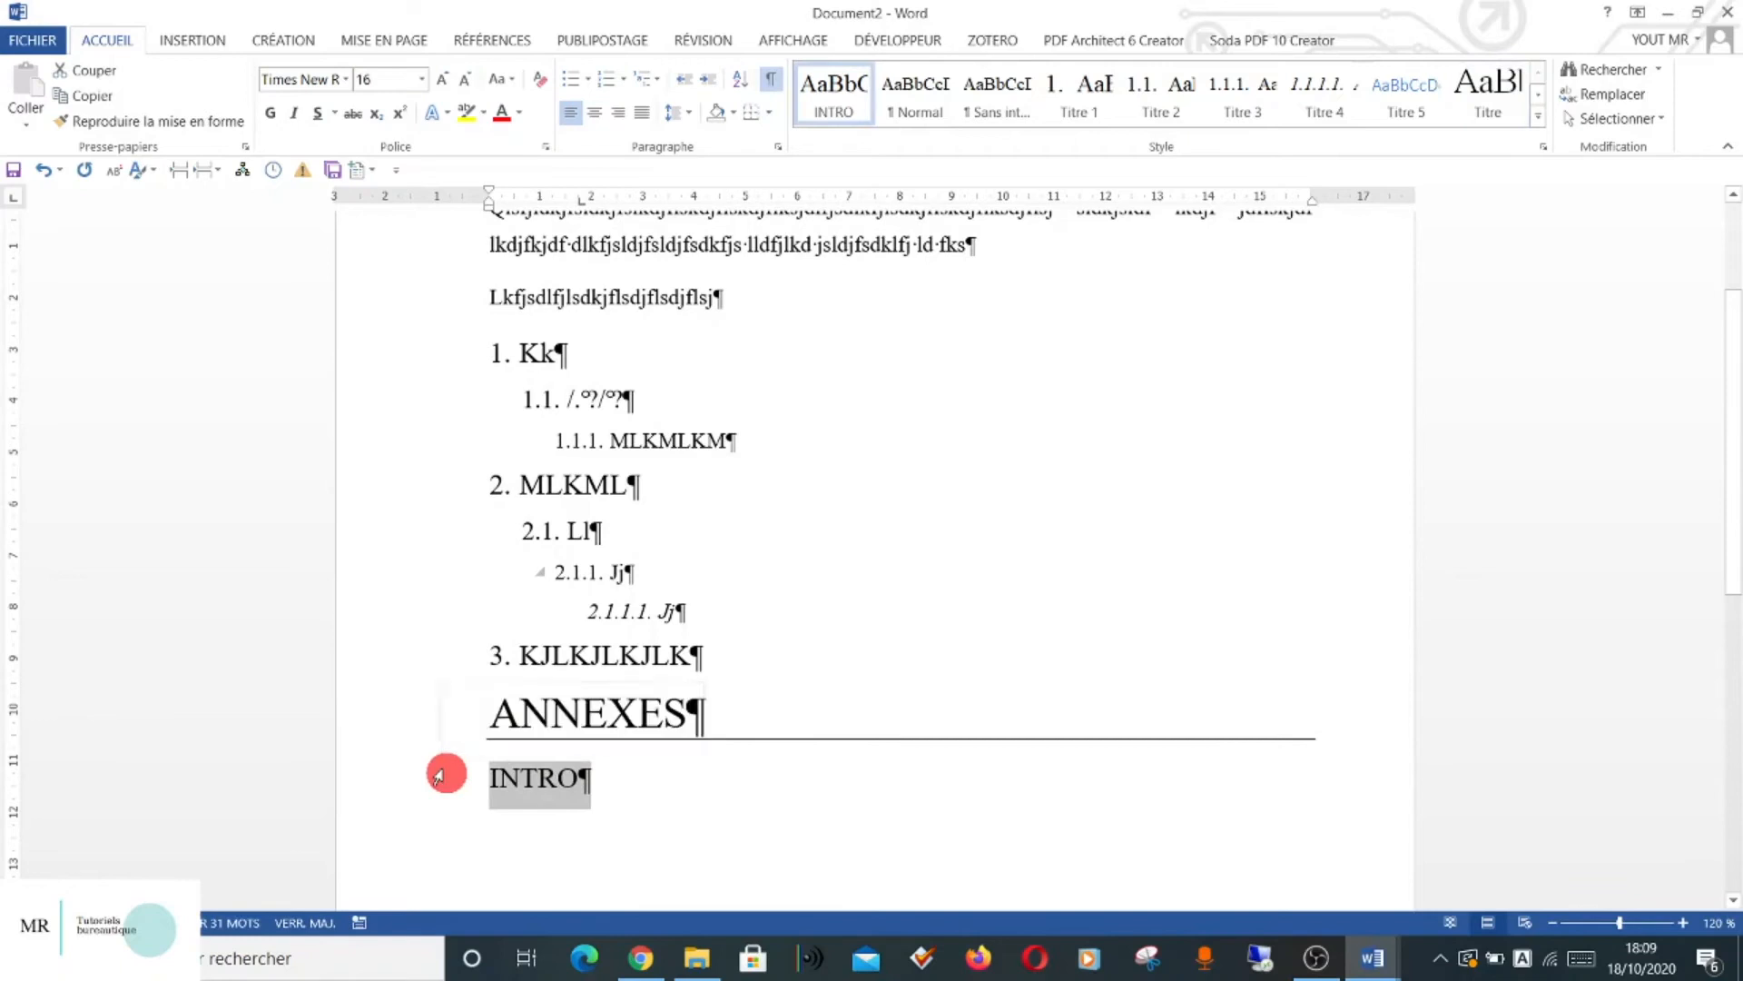
key(Delete)
scroll(945, 536, up, 3)
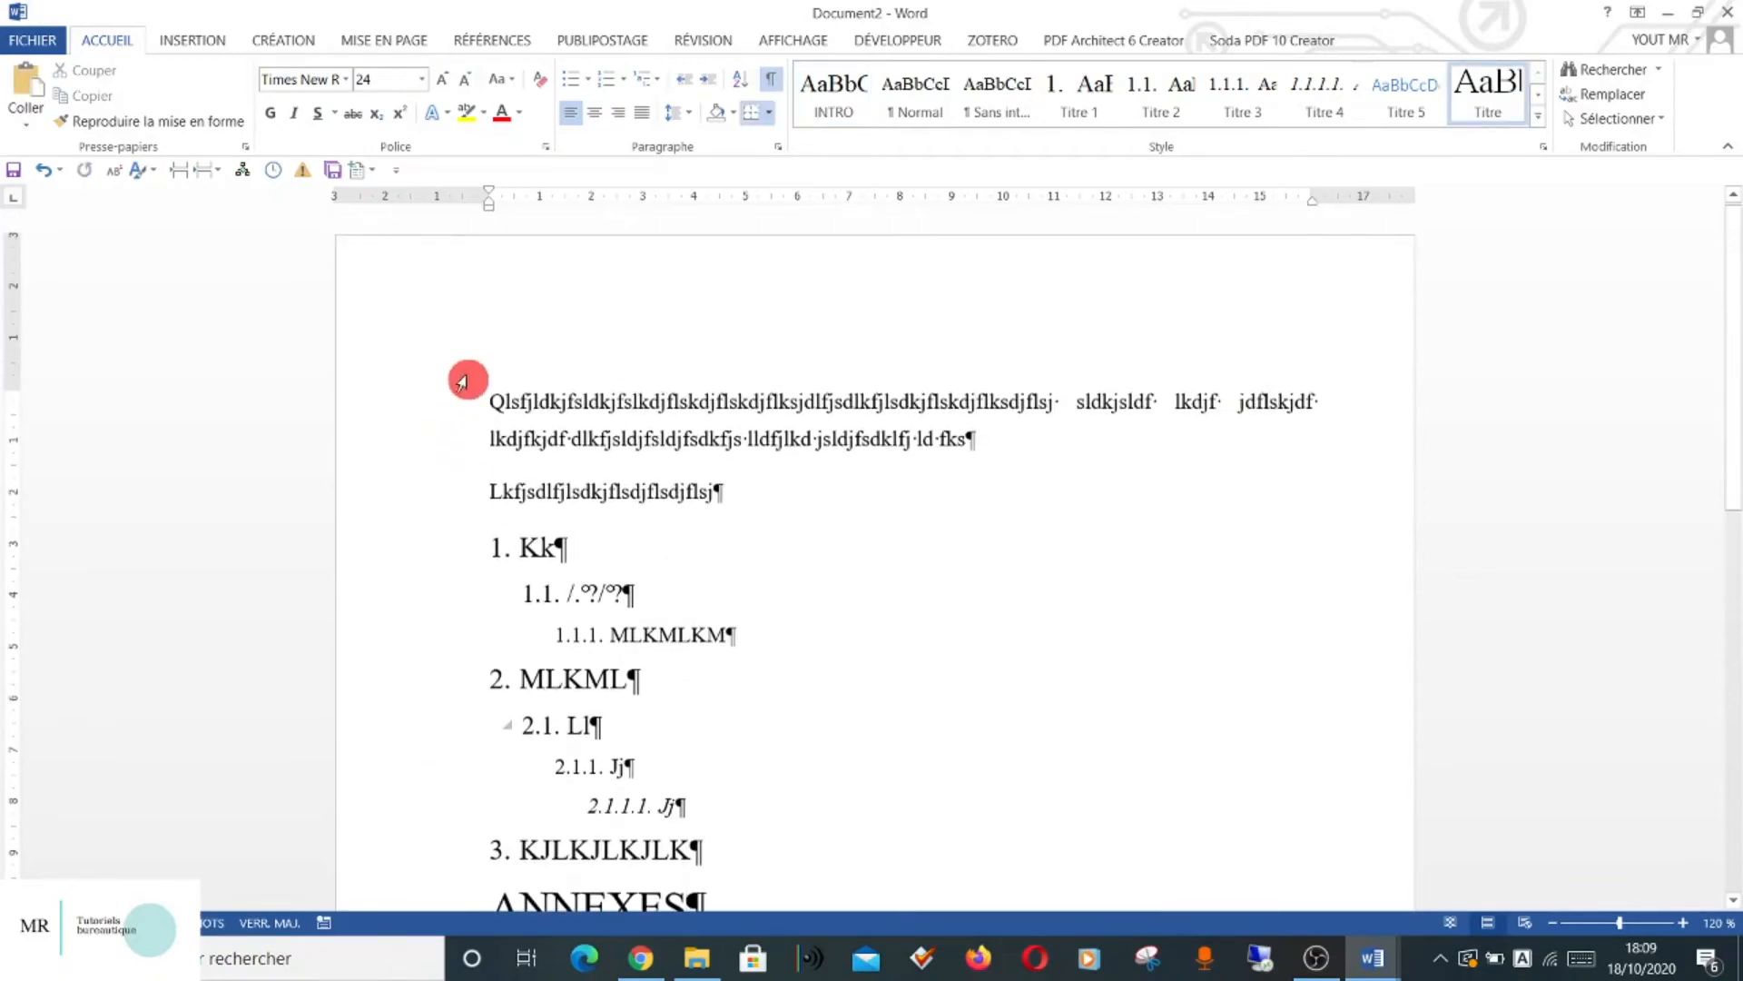
click(536, 361)
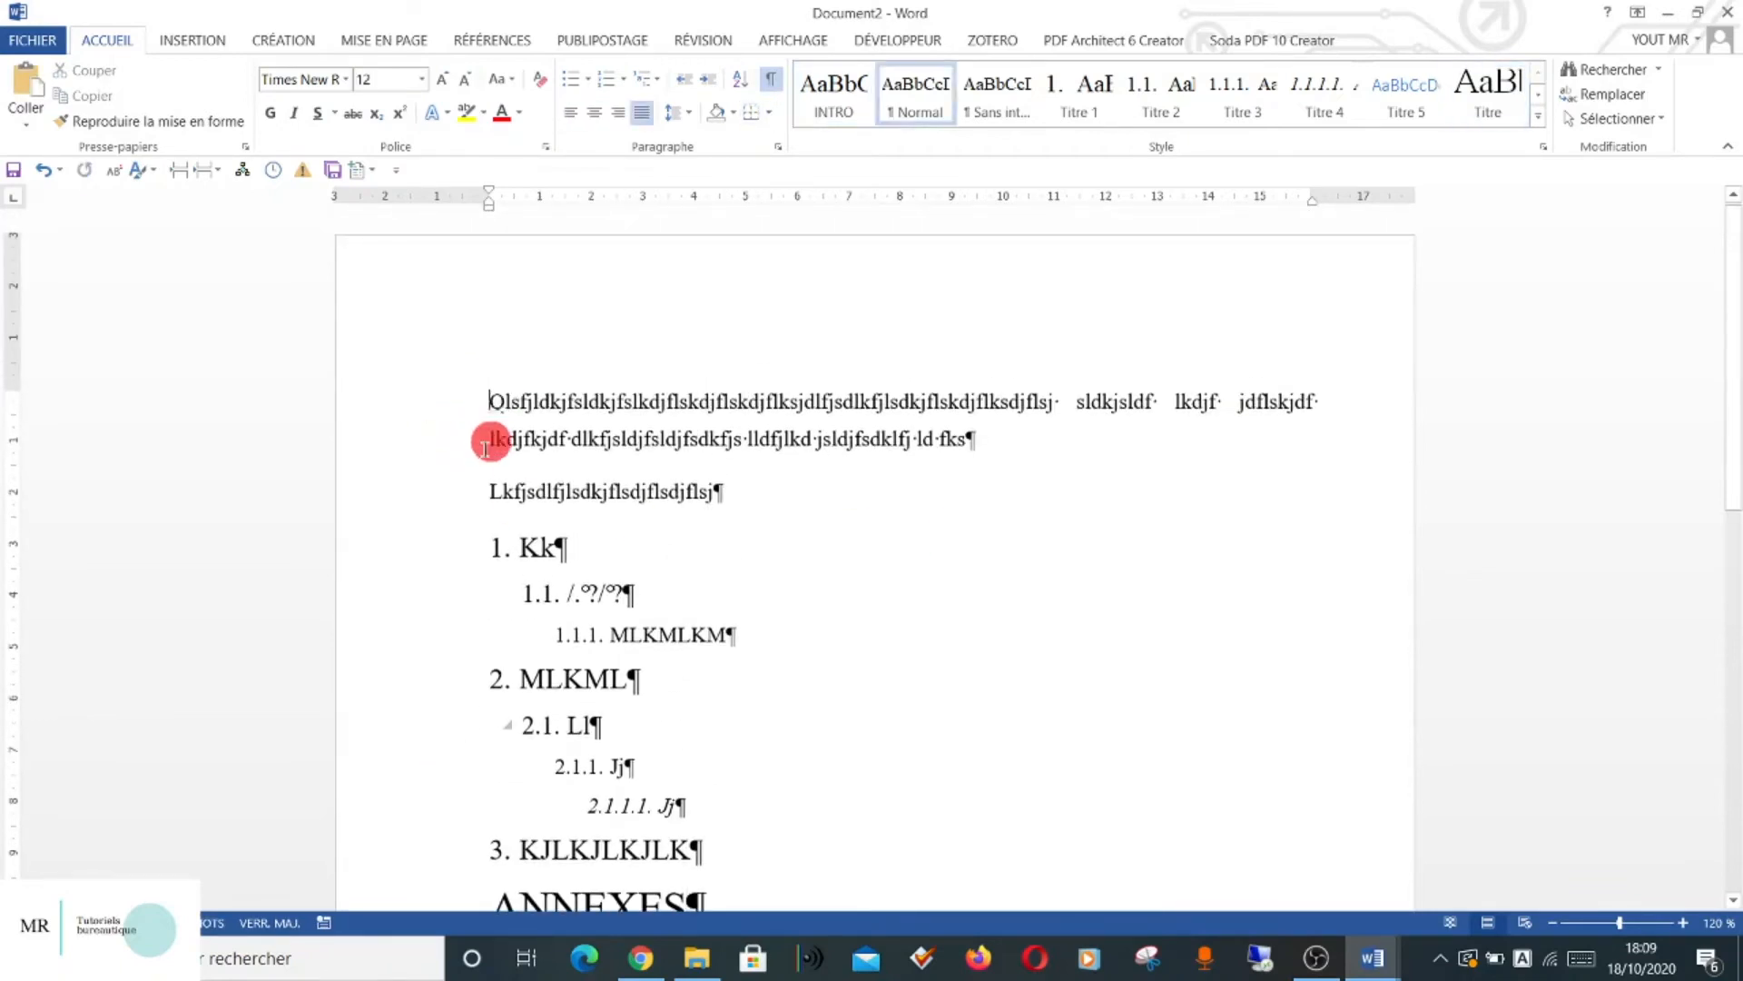
key(Return)
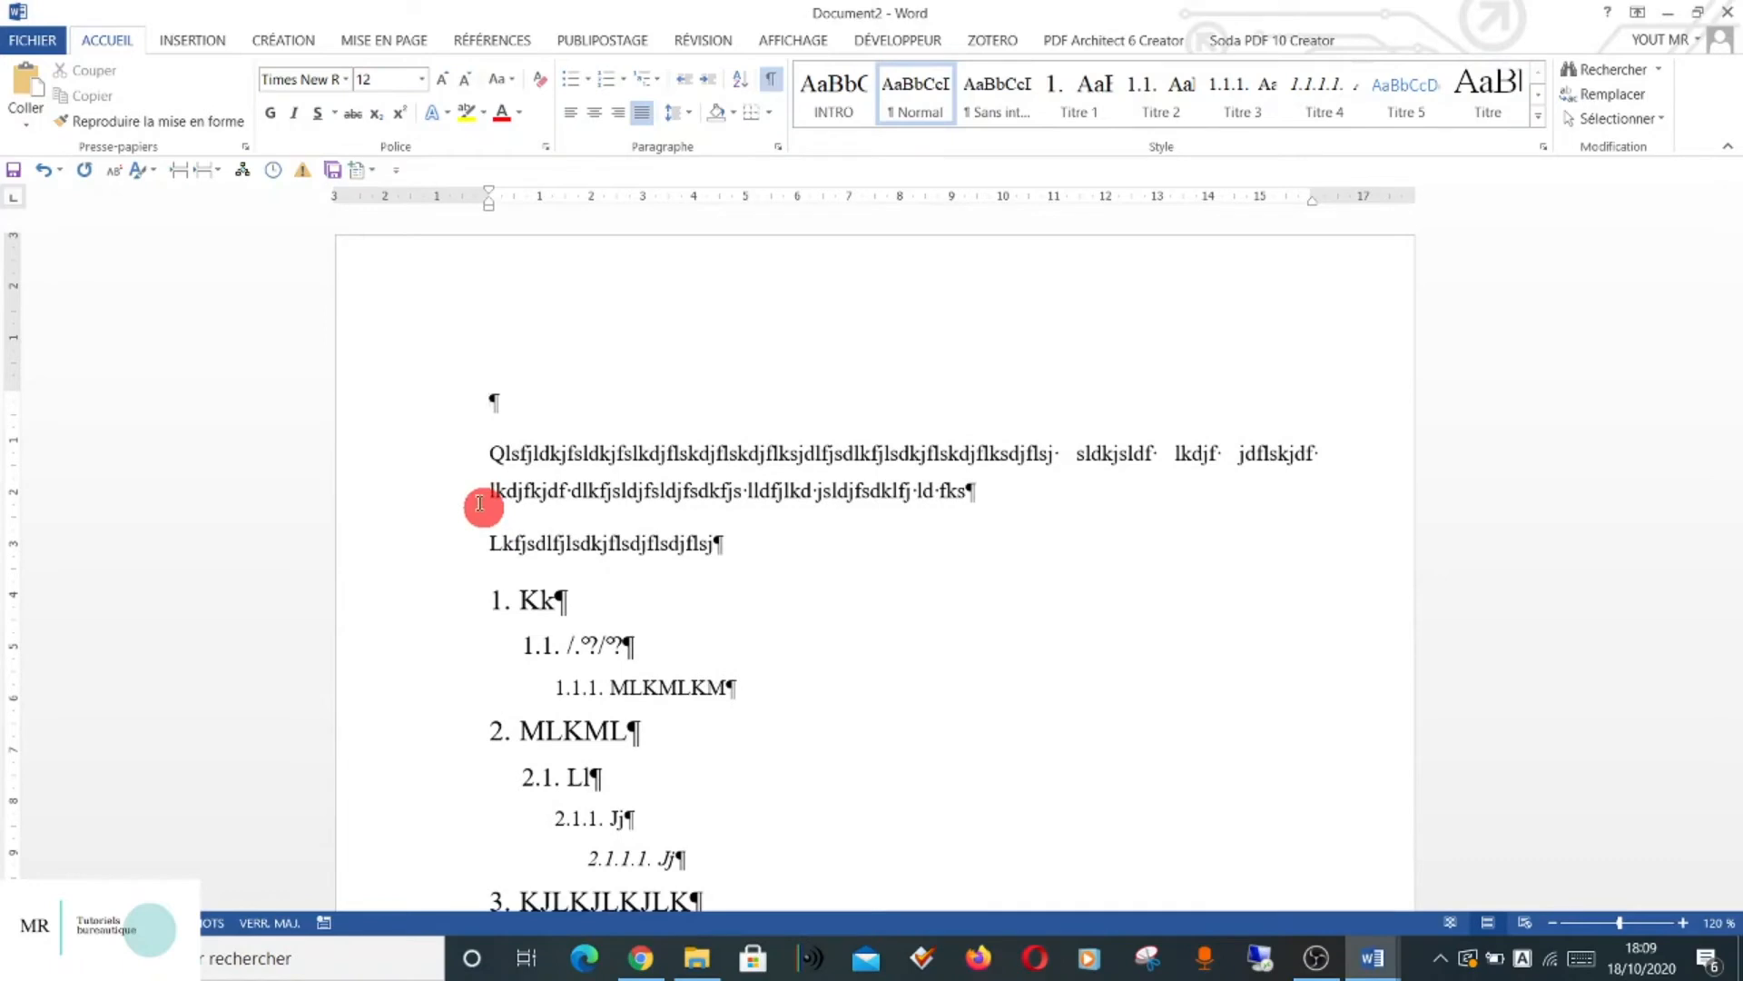
click(532, 411)
key(ctrl+v)
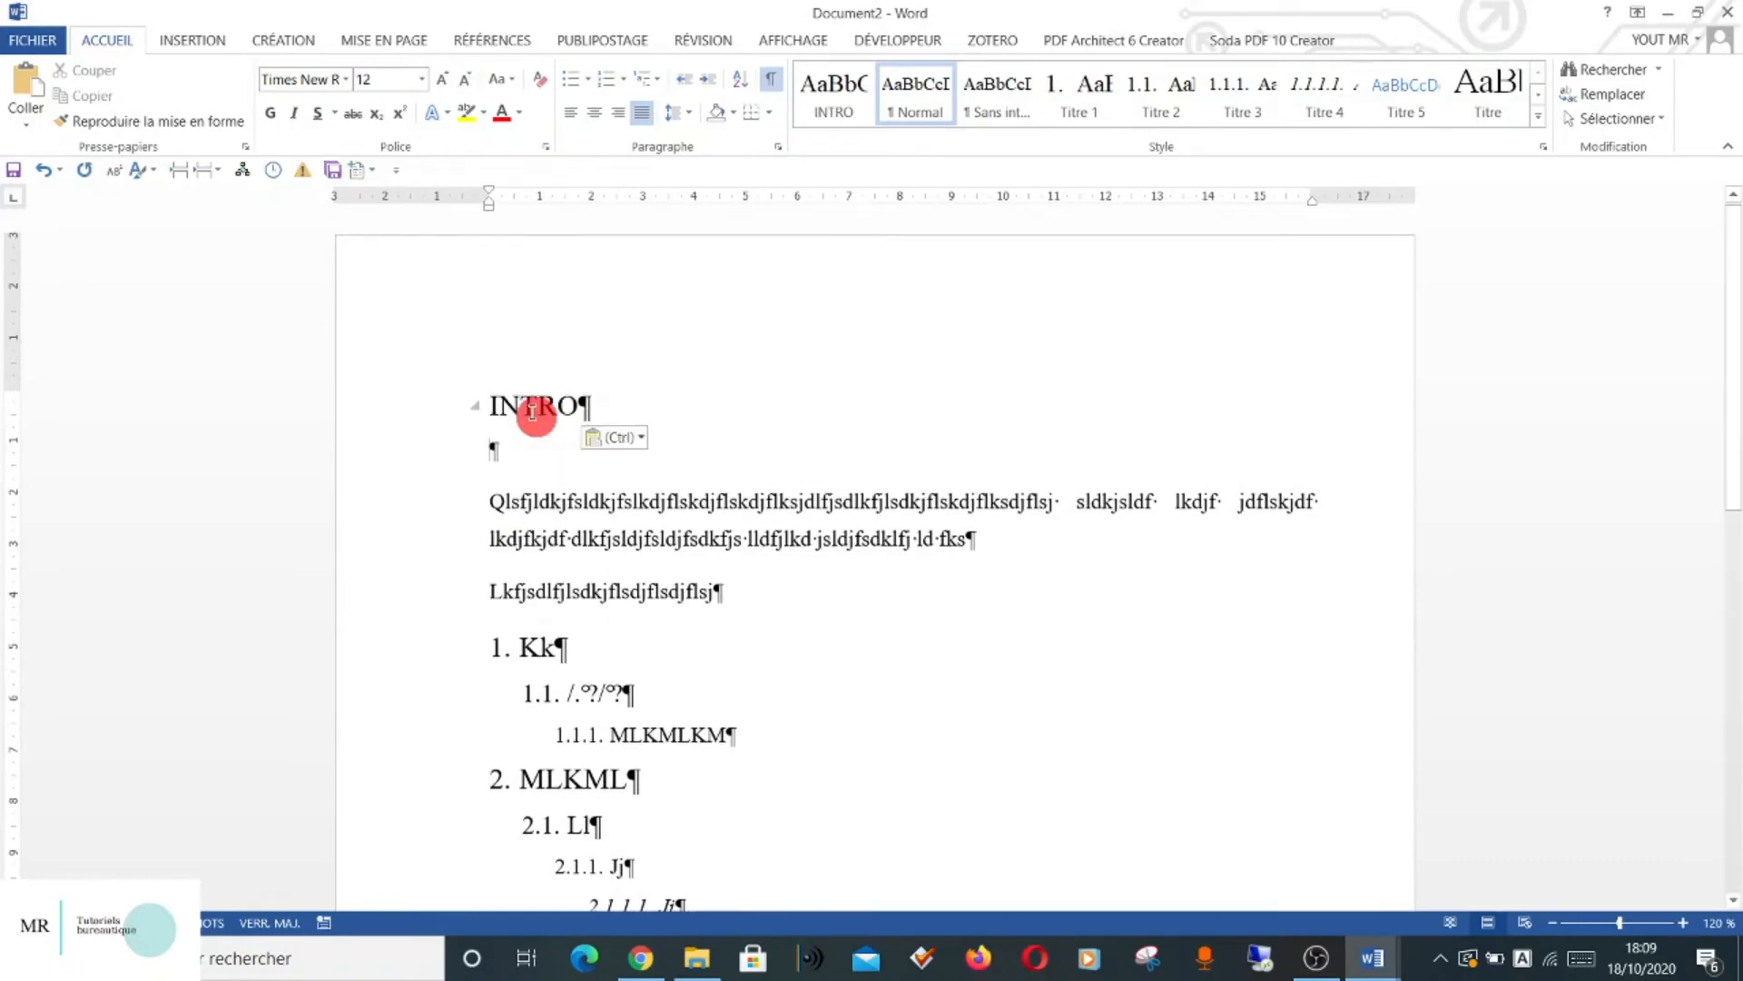
scroll(622, 554, down, 3)
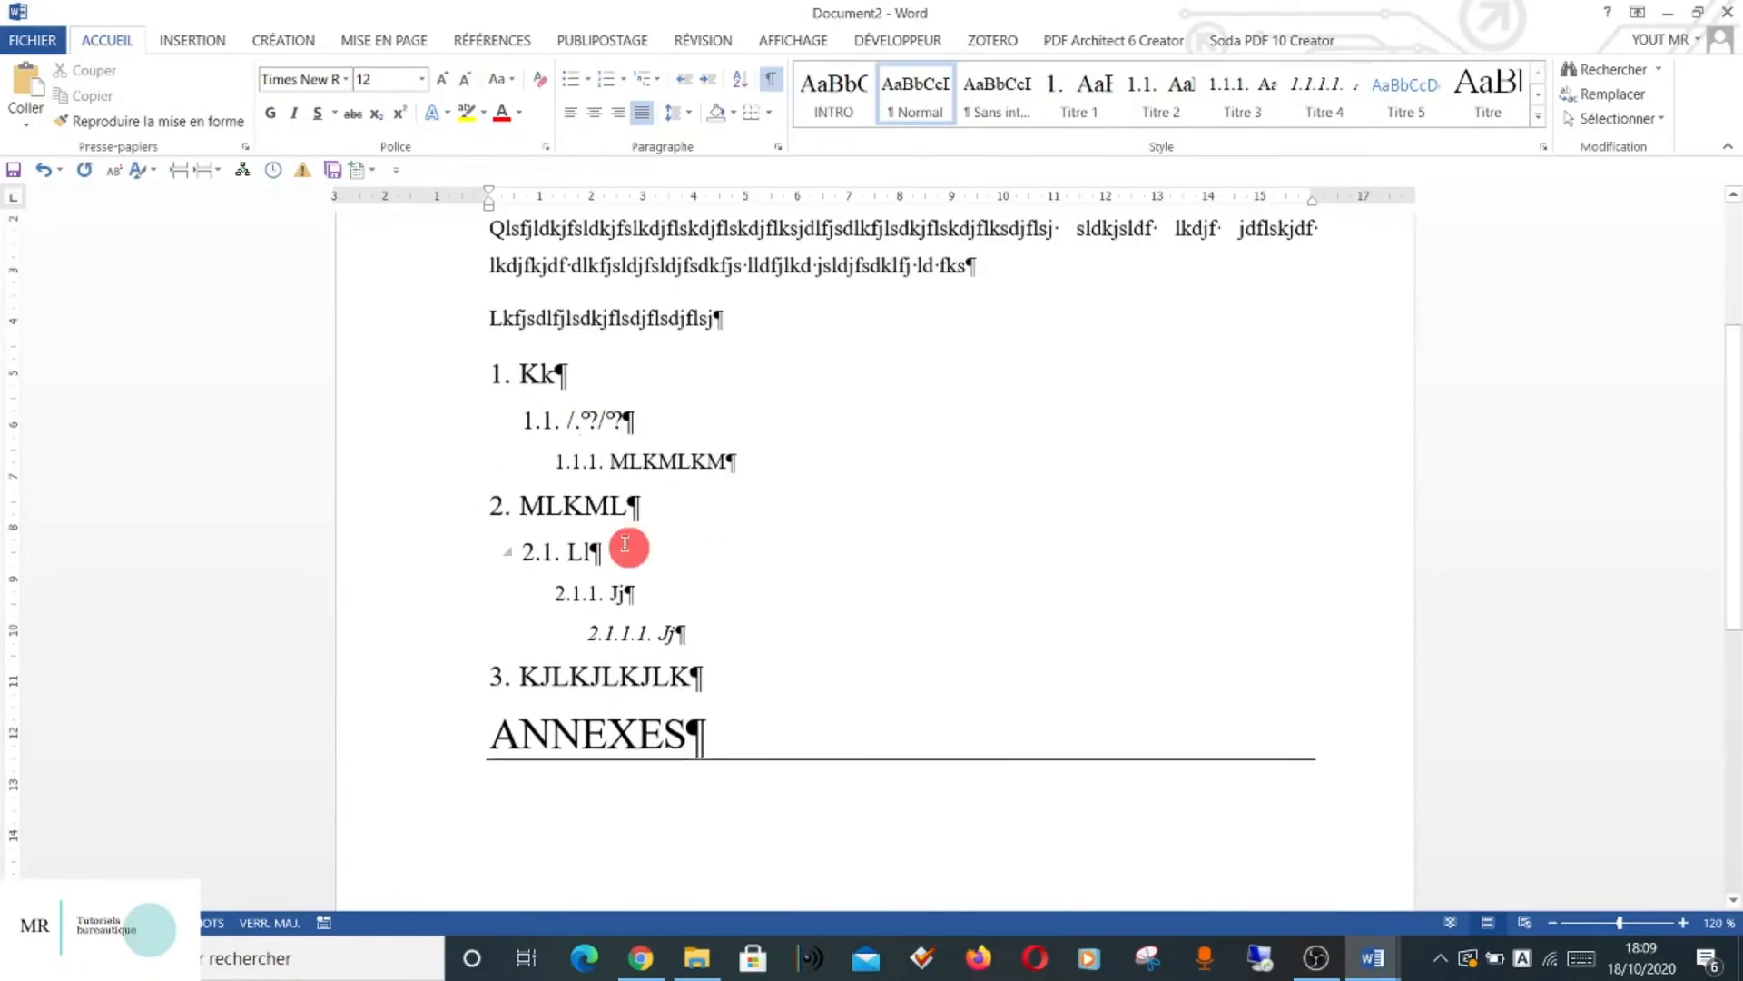
scroll(623, 554, up, 3)
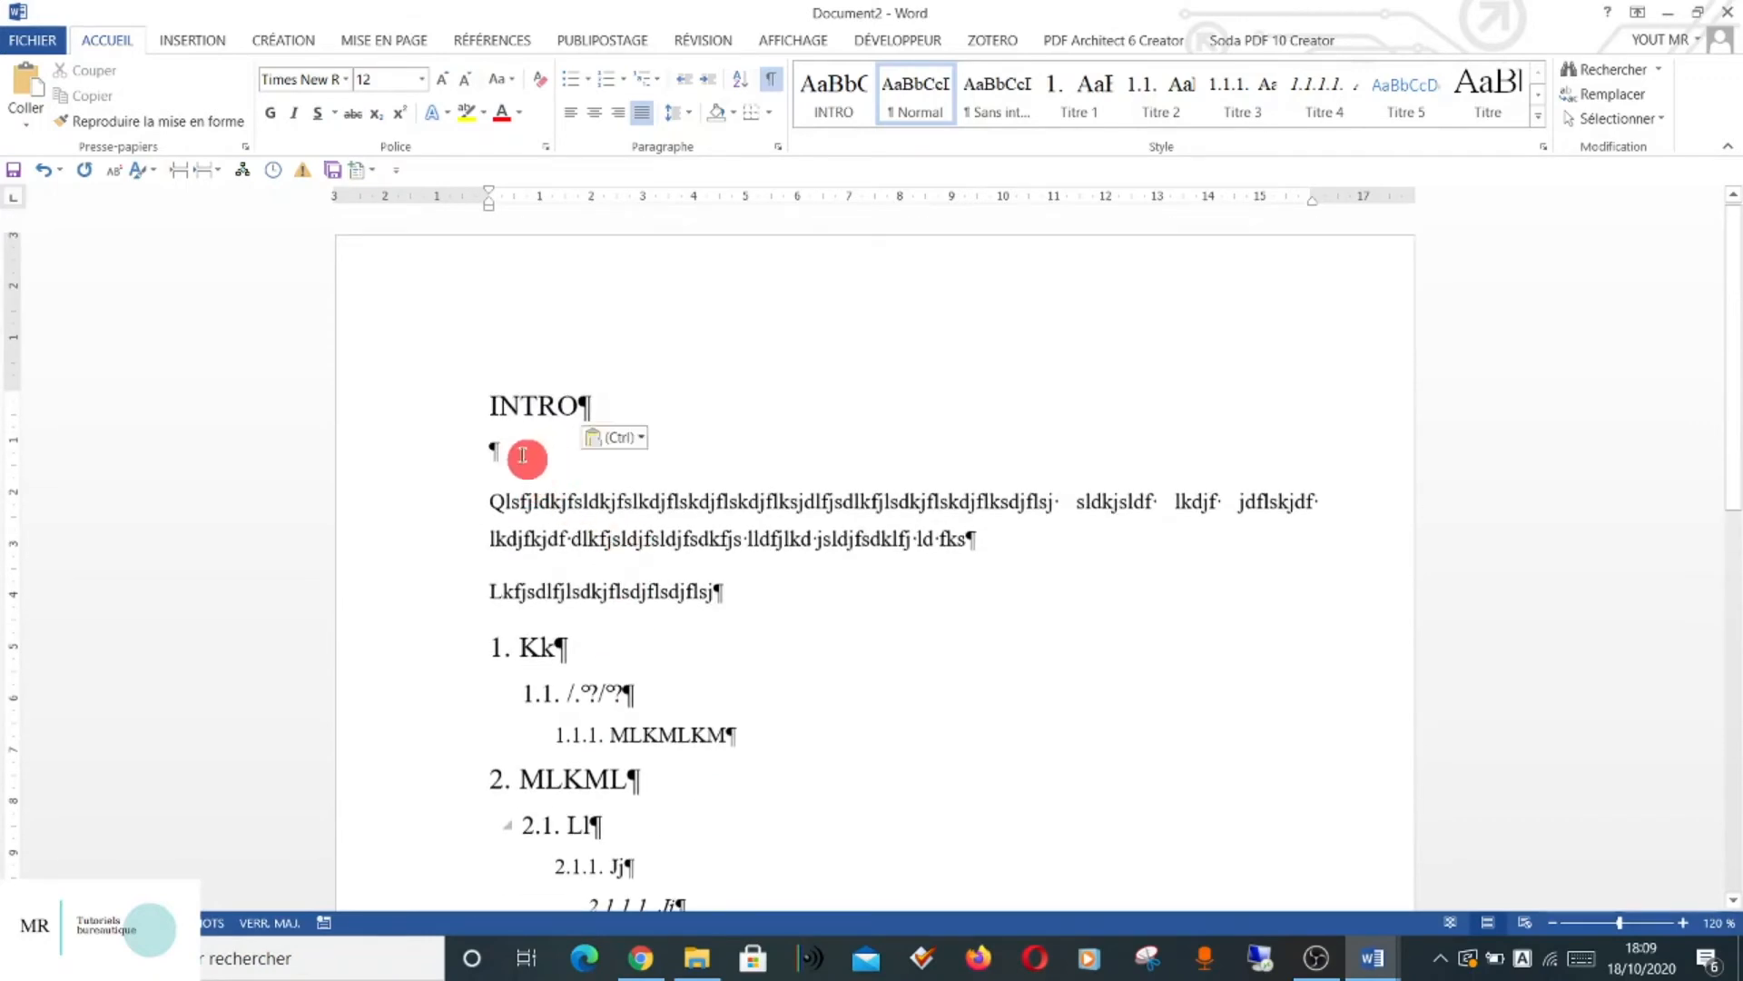
key(BackSpace)
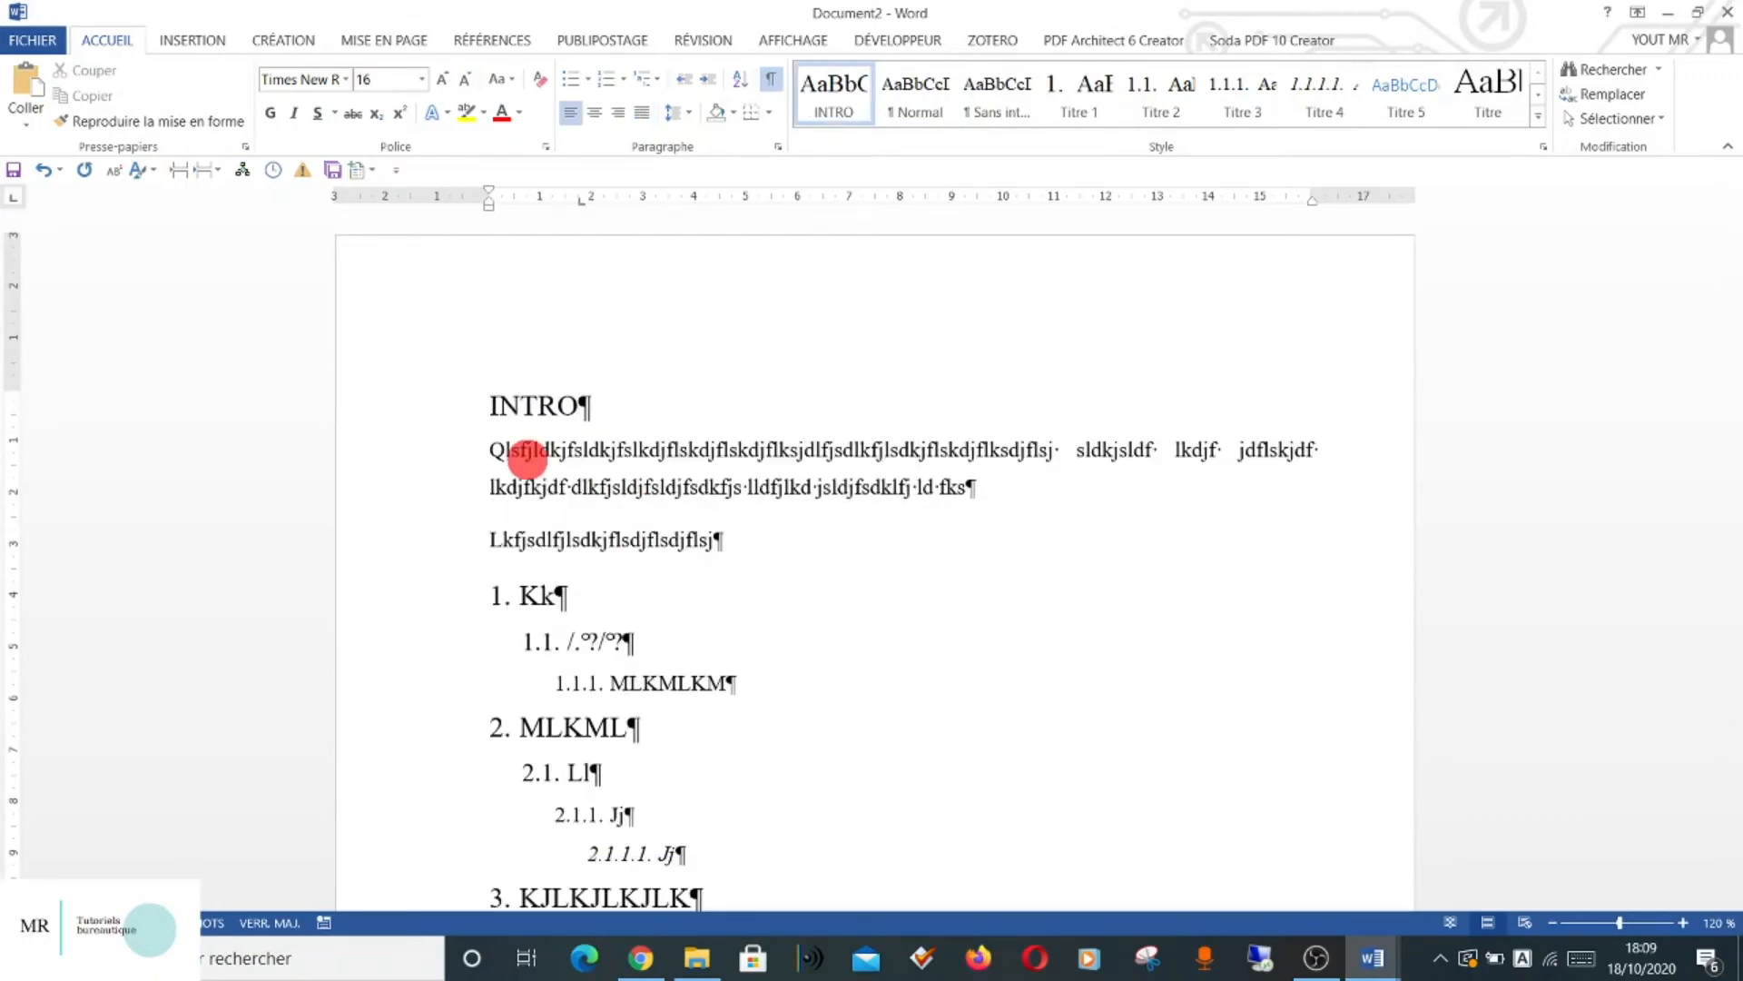
Add a Normal paragraph "CONCLUSION" between the heading "KJLKJLKJLK" and the ANNEXES title.
scroll(868, 782, down, 4)
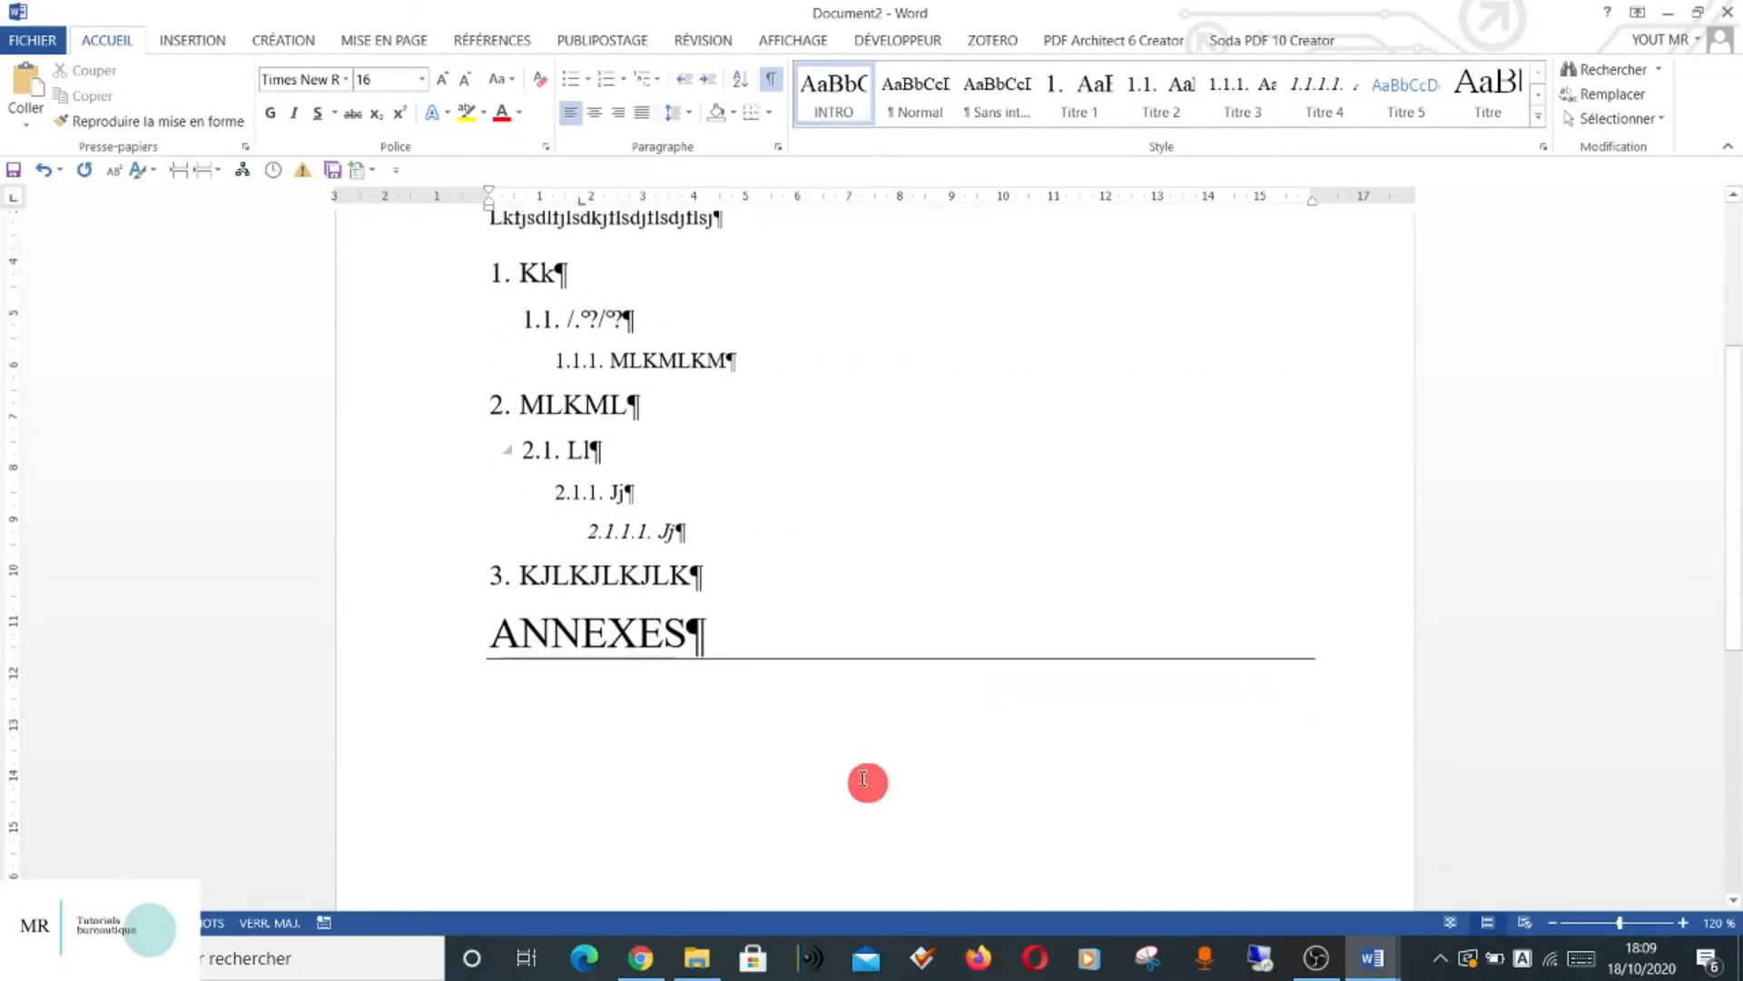
double_click(585, 685)
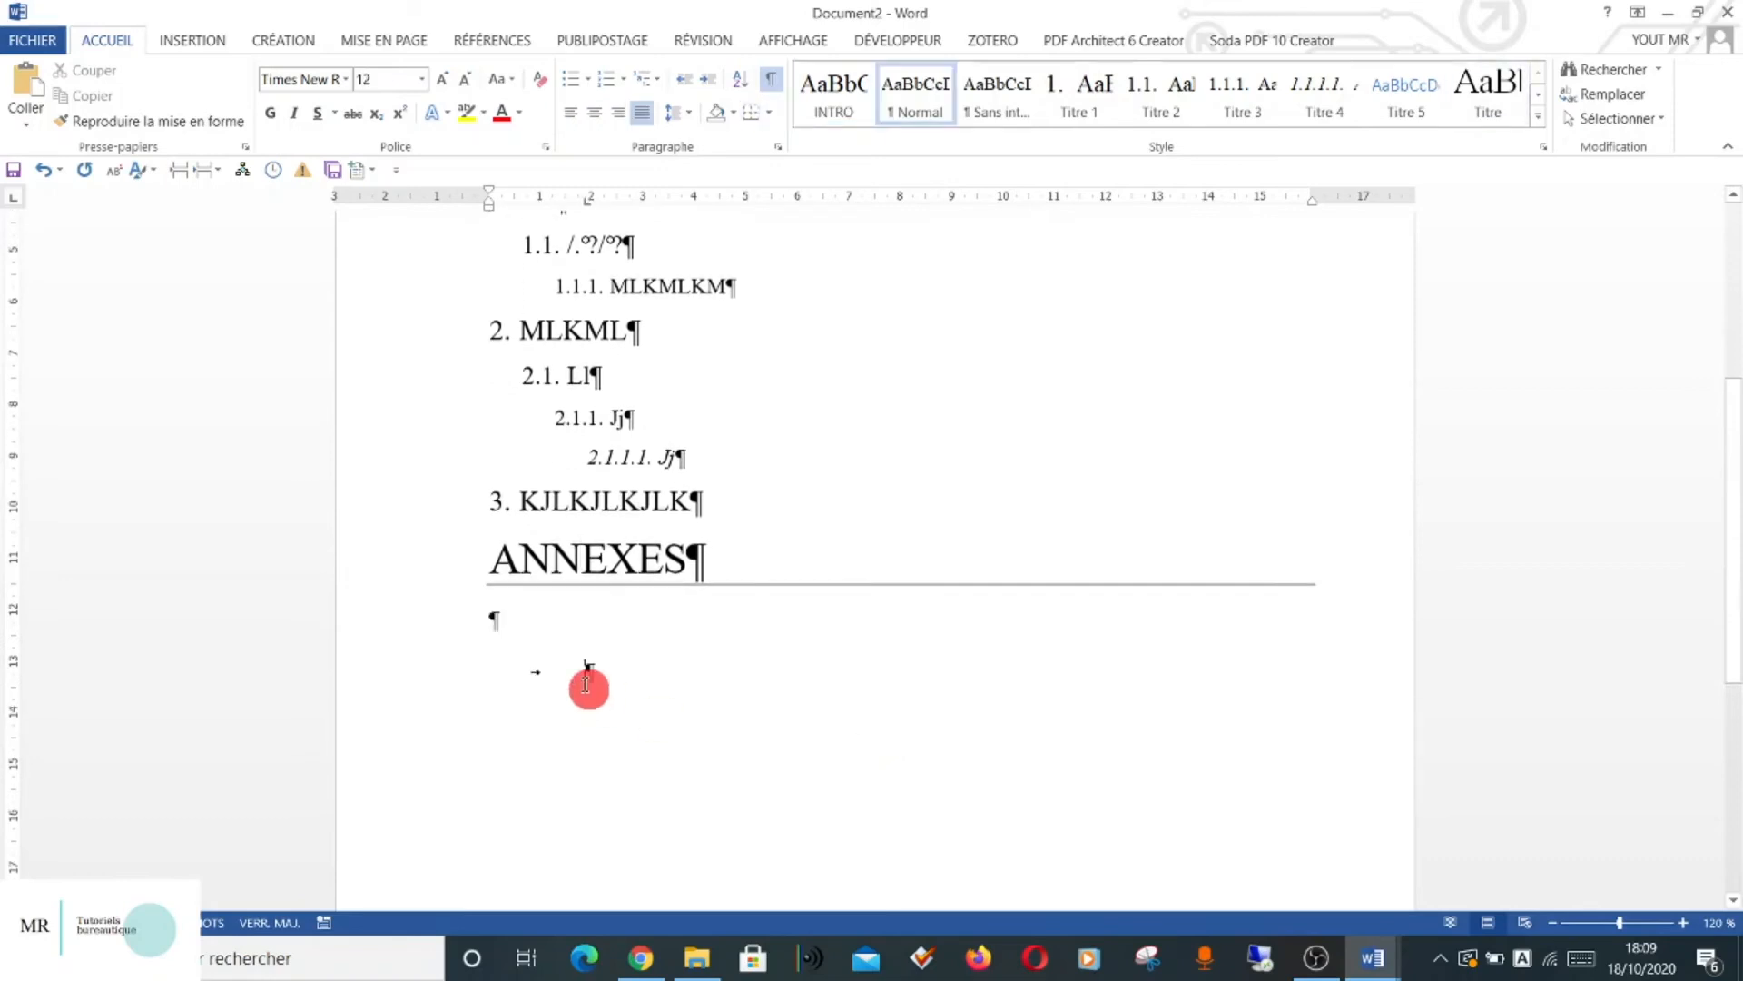
click(758, 498)
key(Return)
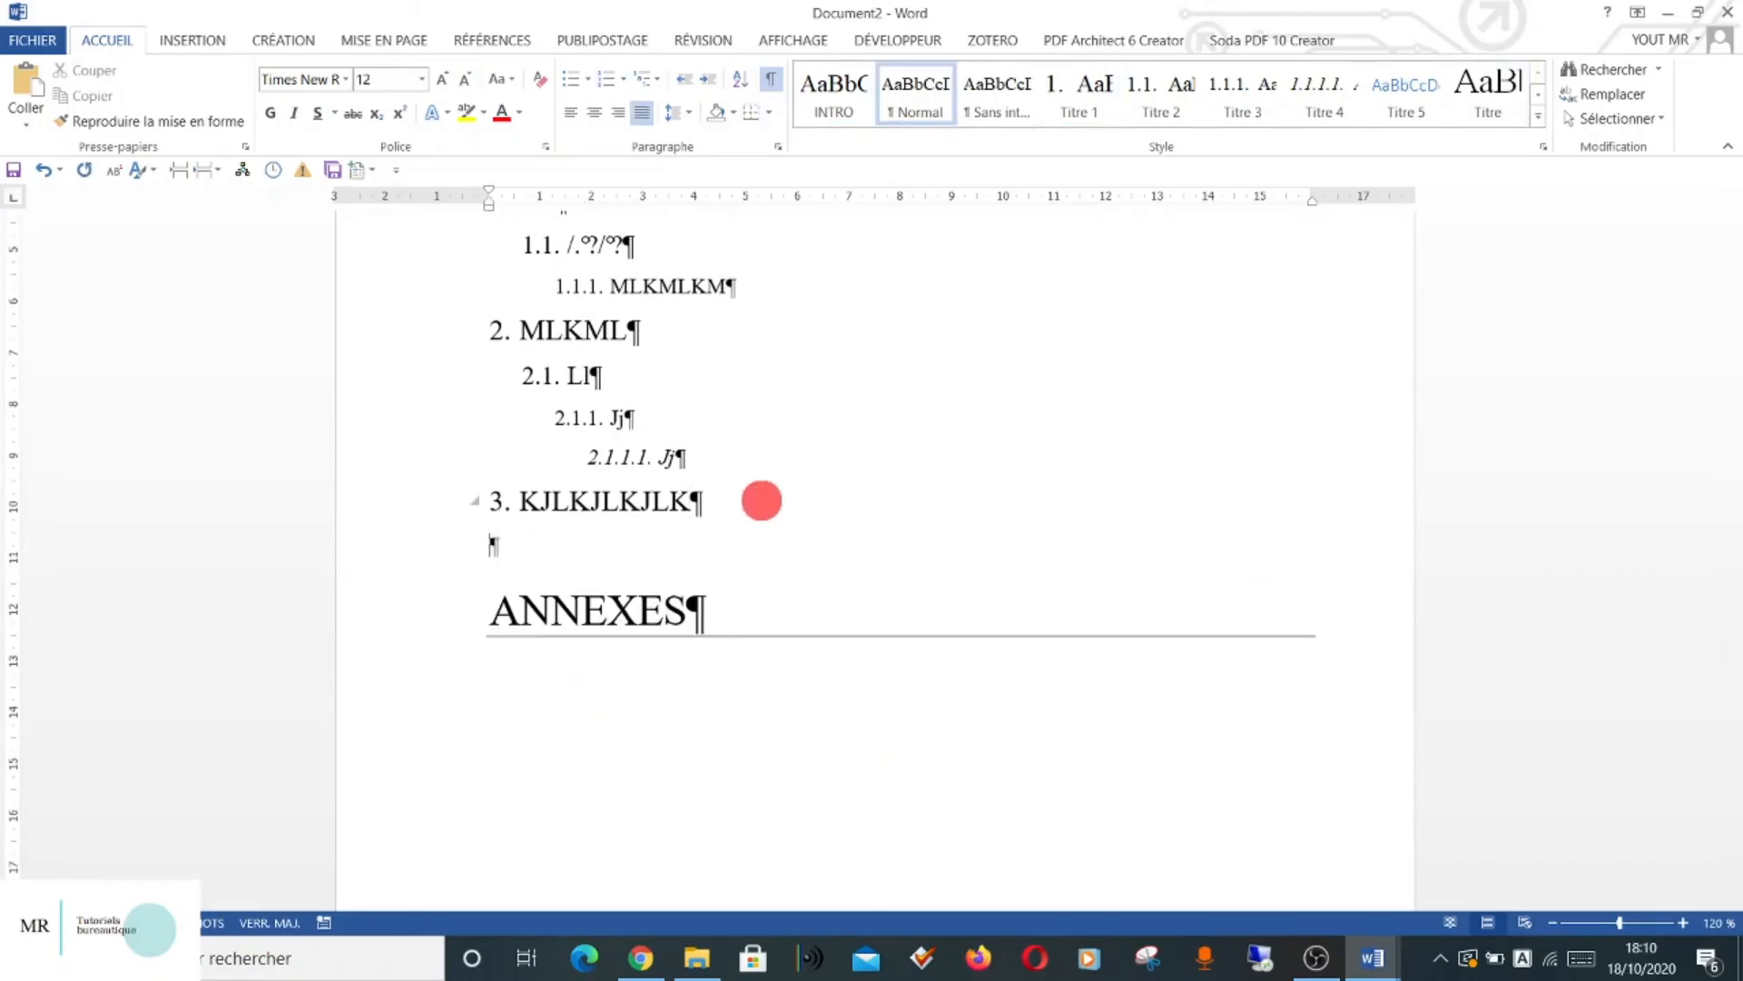
text(CONCLUSION)
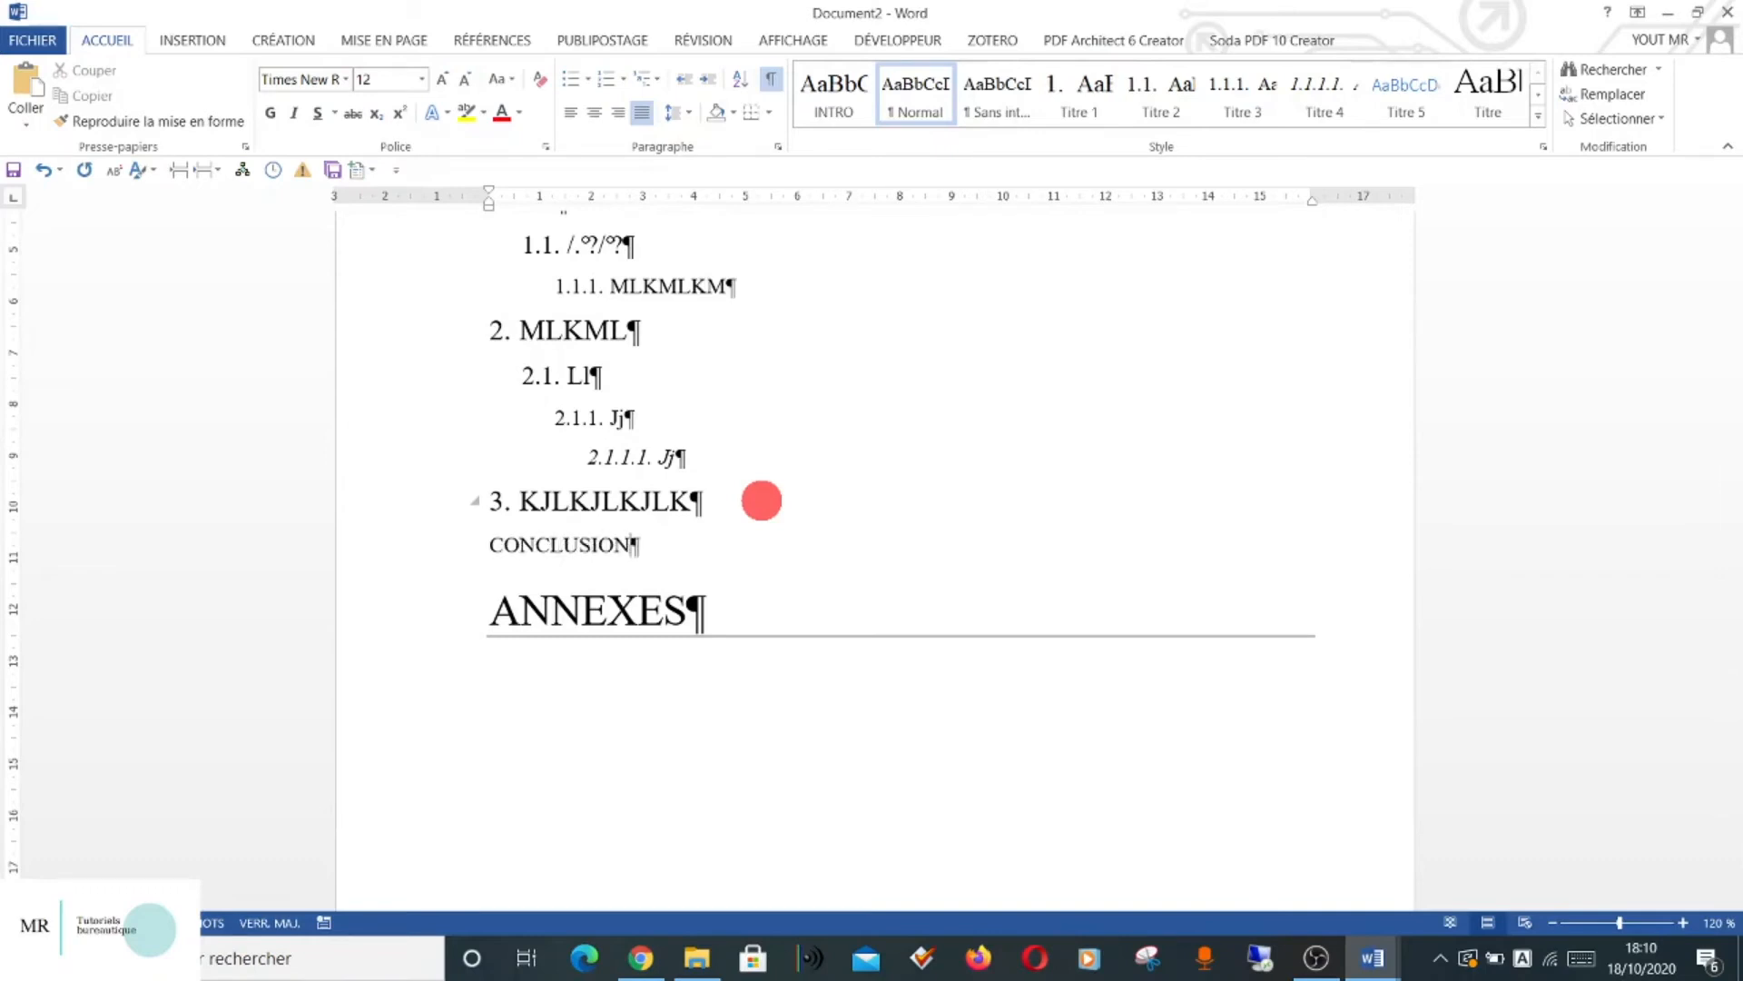
Add a paragraph "BIBLIOGRAPHIE" directly below "CONCLUSION".
key(Return)
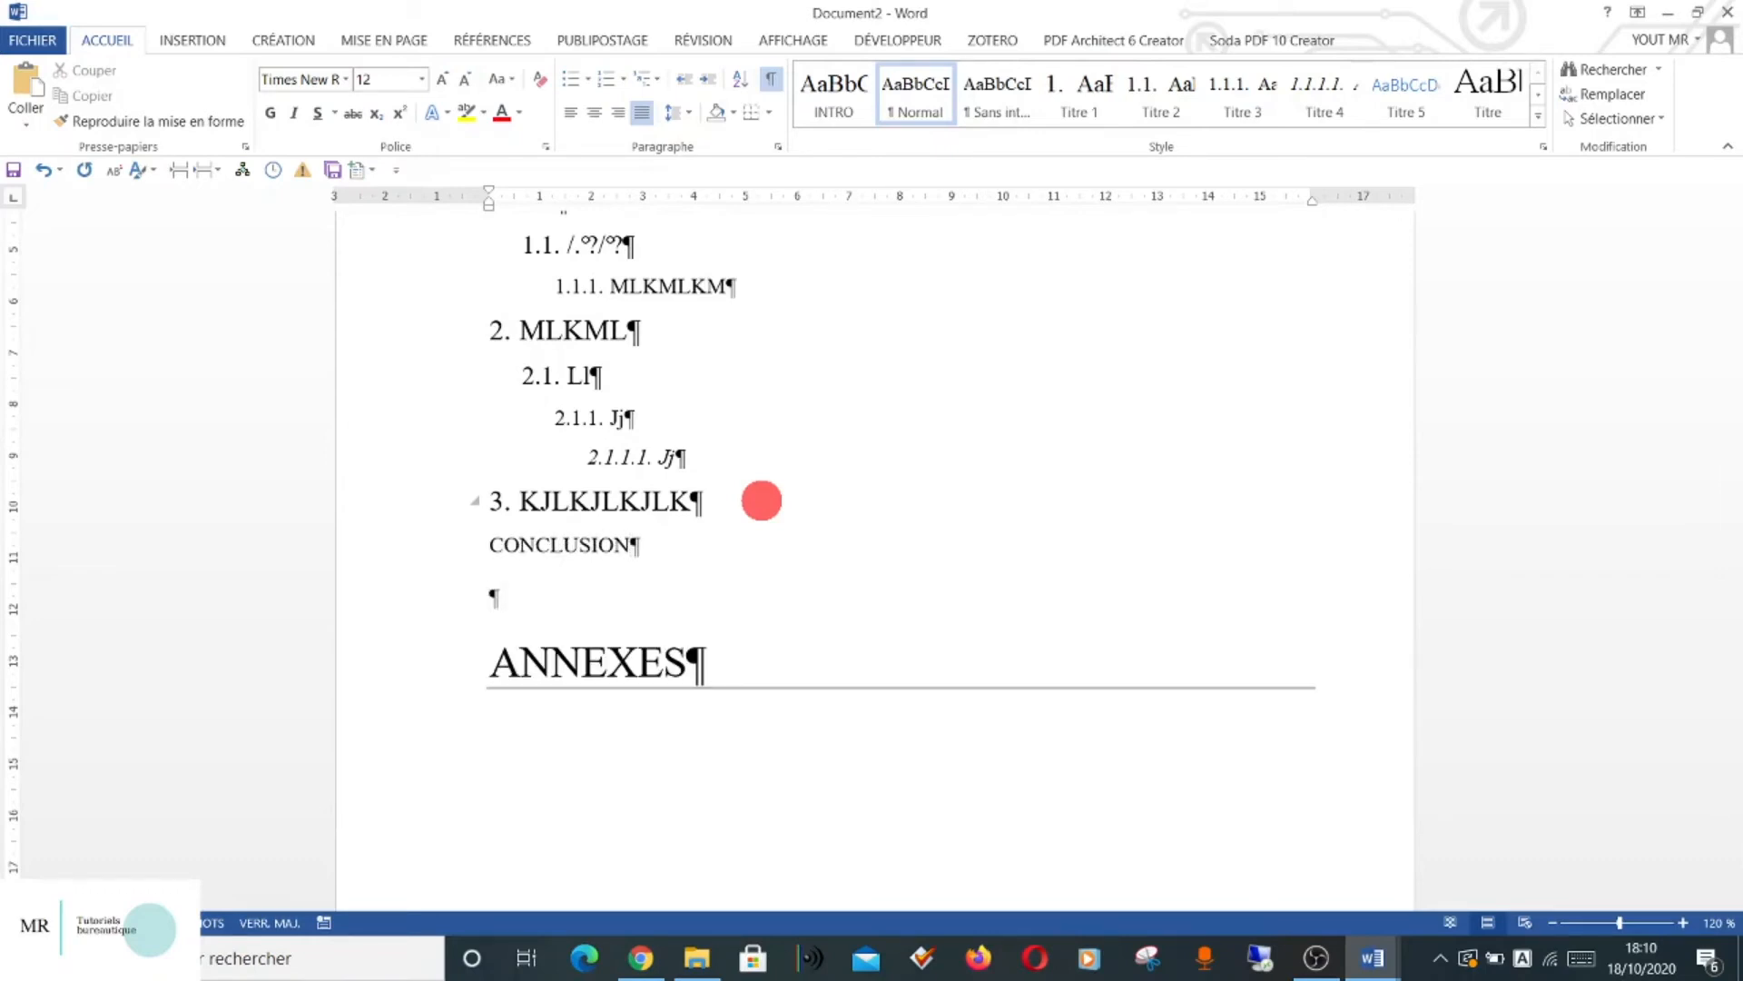
text(BILIO)
key(BackSpace)
key(BackSpace)
text(LIOGRAPHIE)
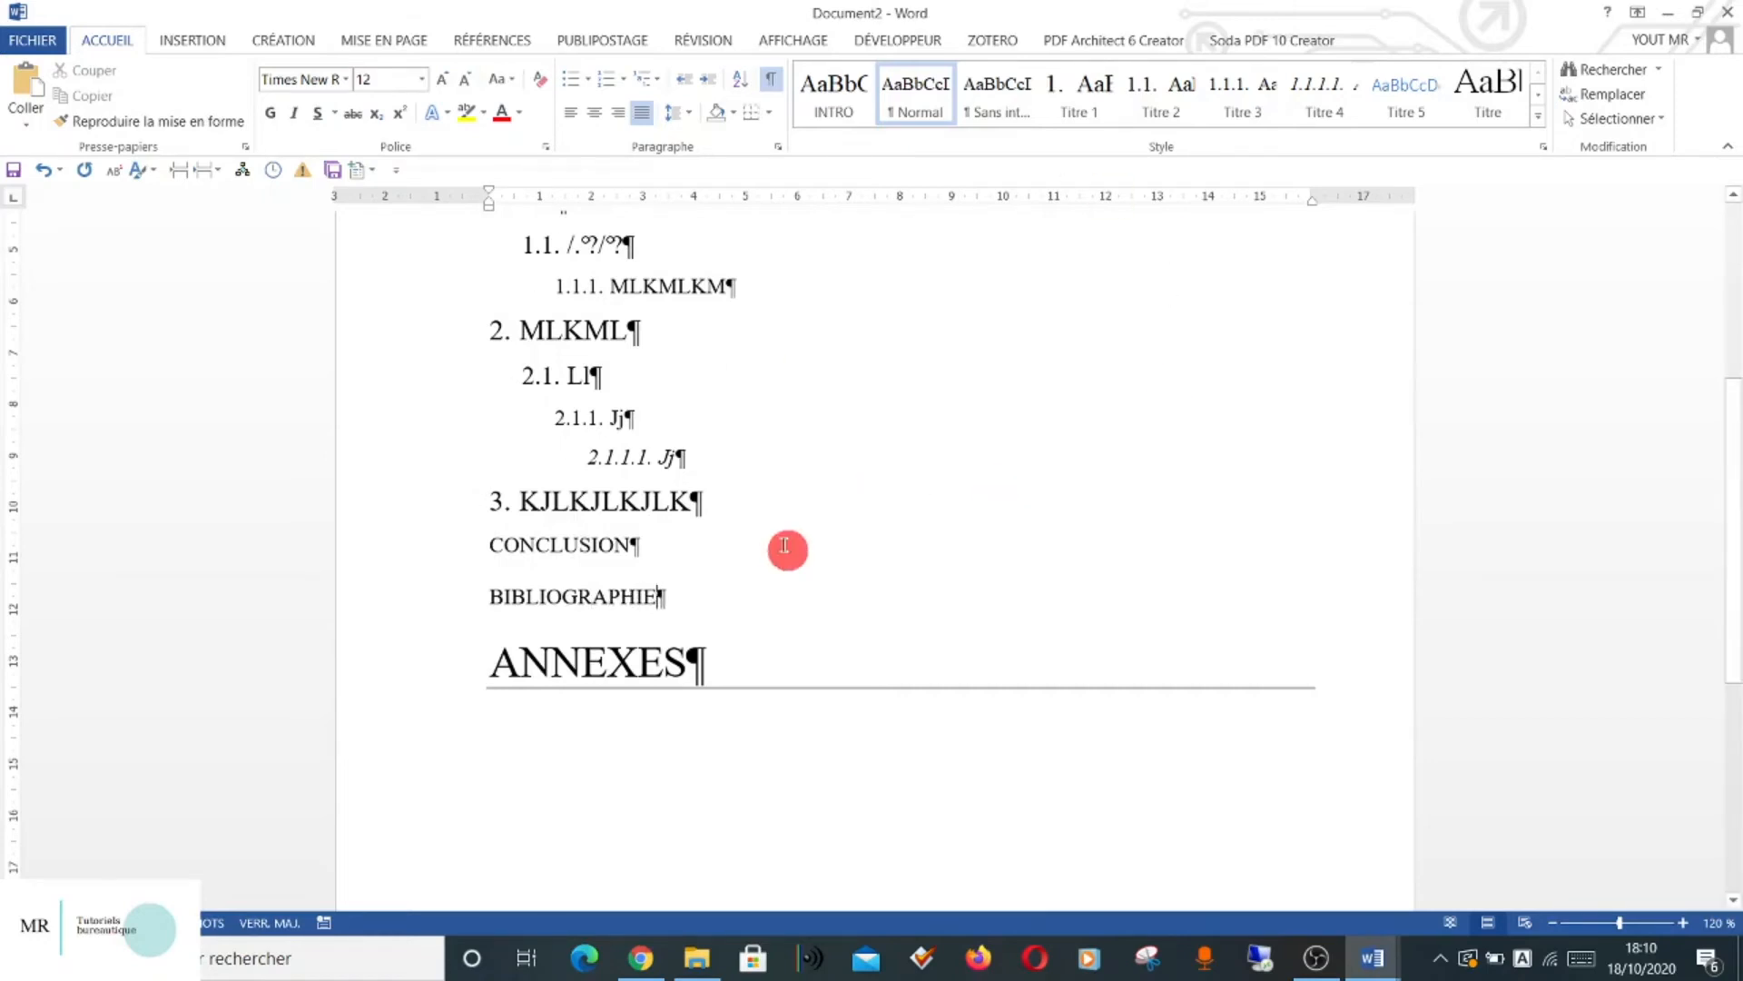
Insert an empty paragraph above the INTRO heading at the start of the document.
scroll(786, 548, up, 3)
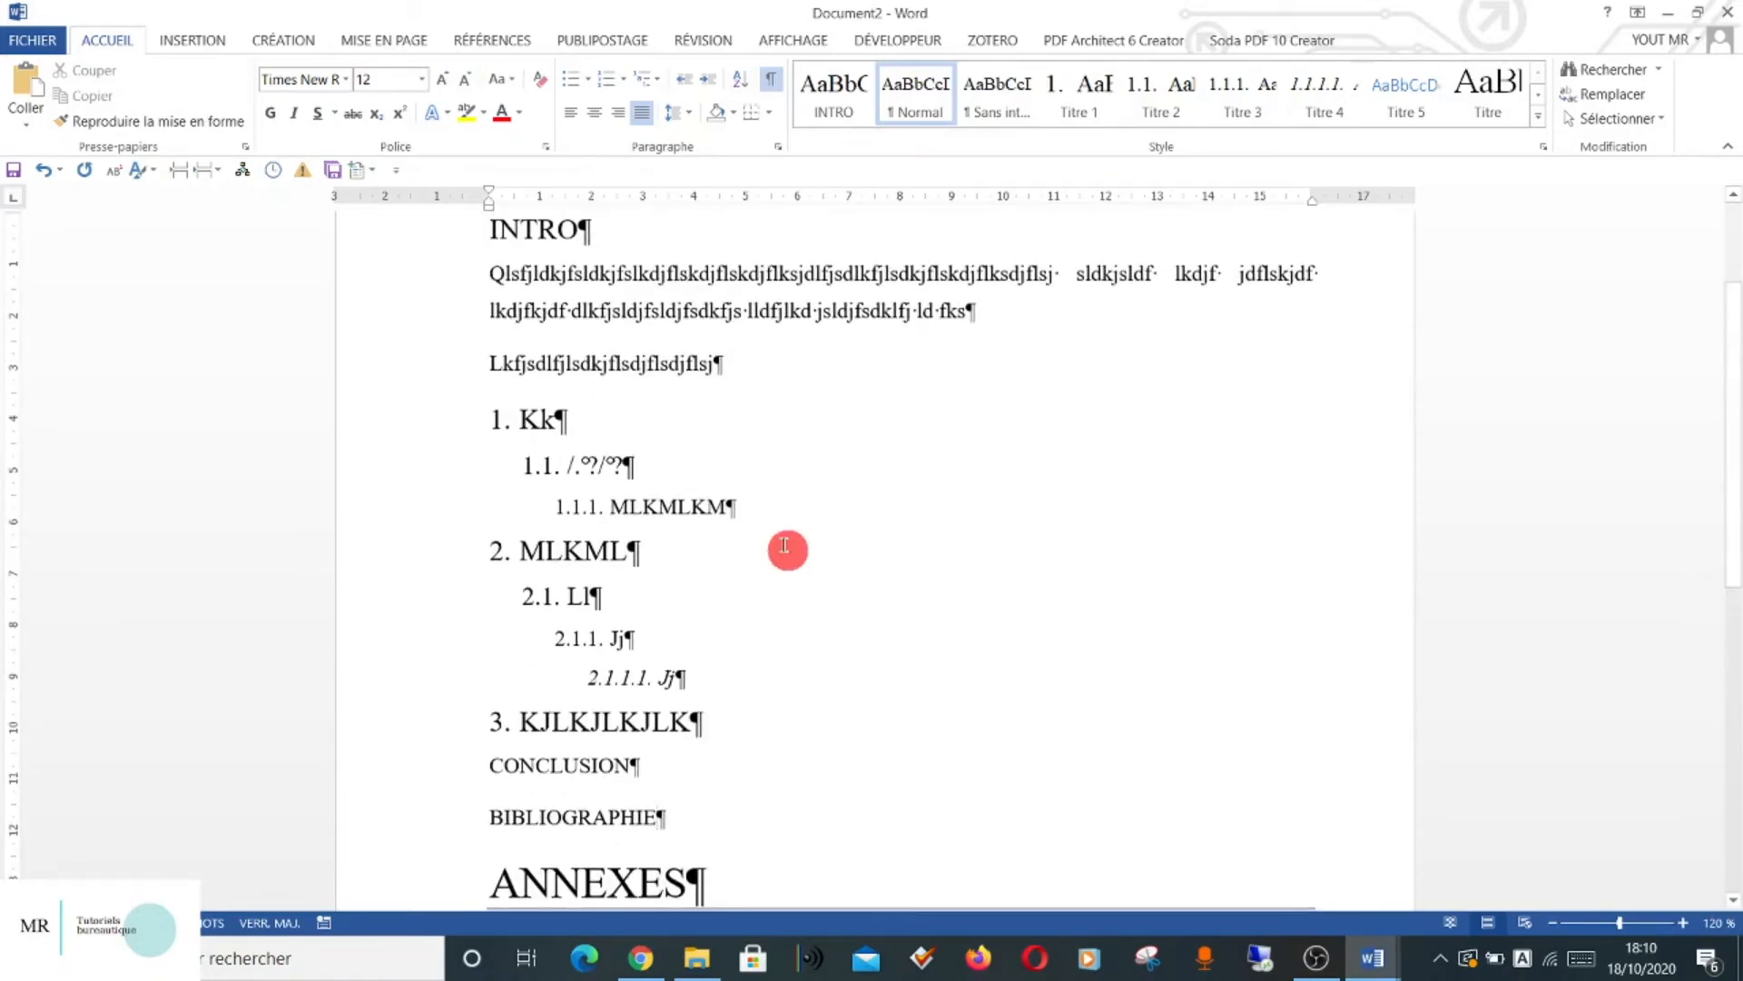
scroll(1003, 450, up, 1)
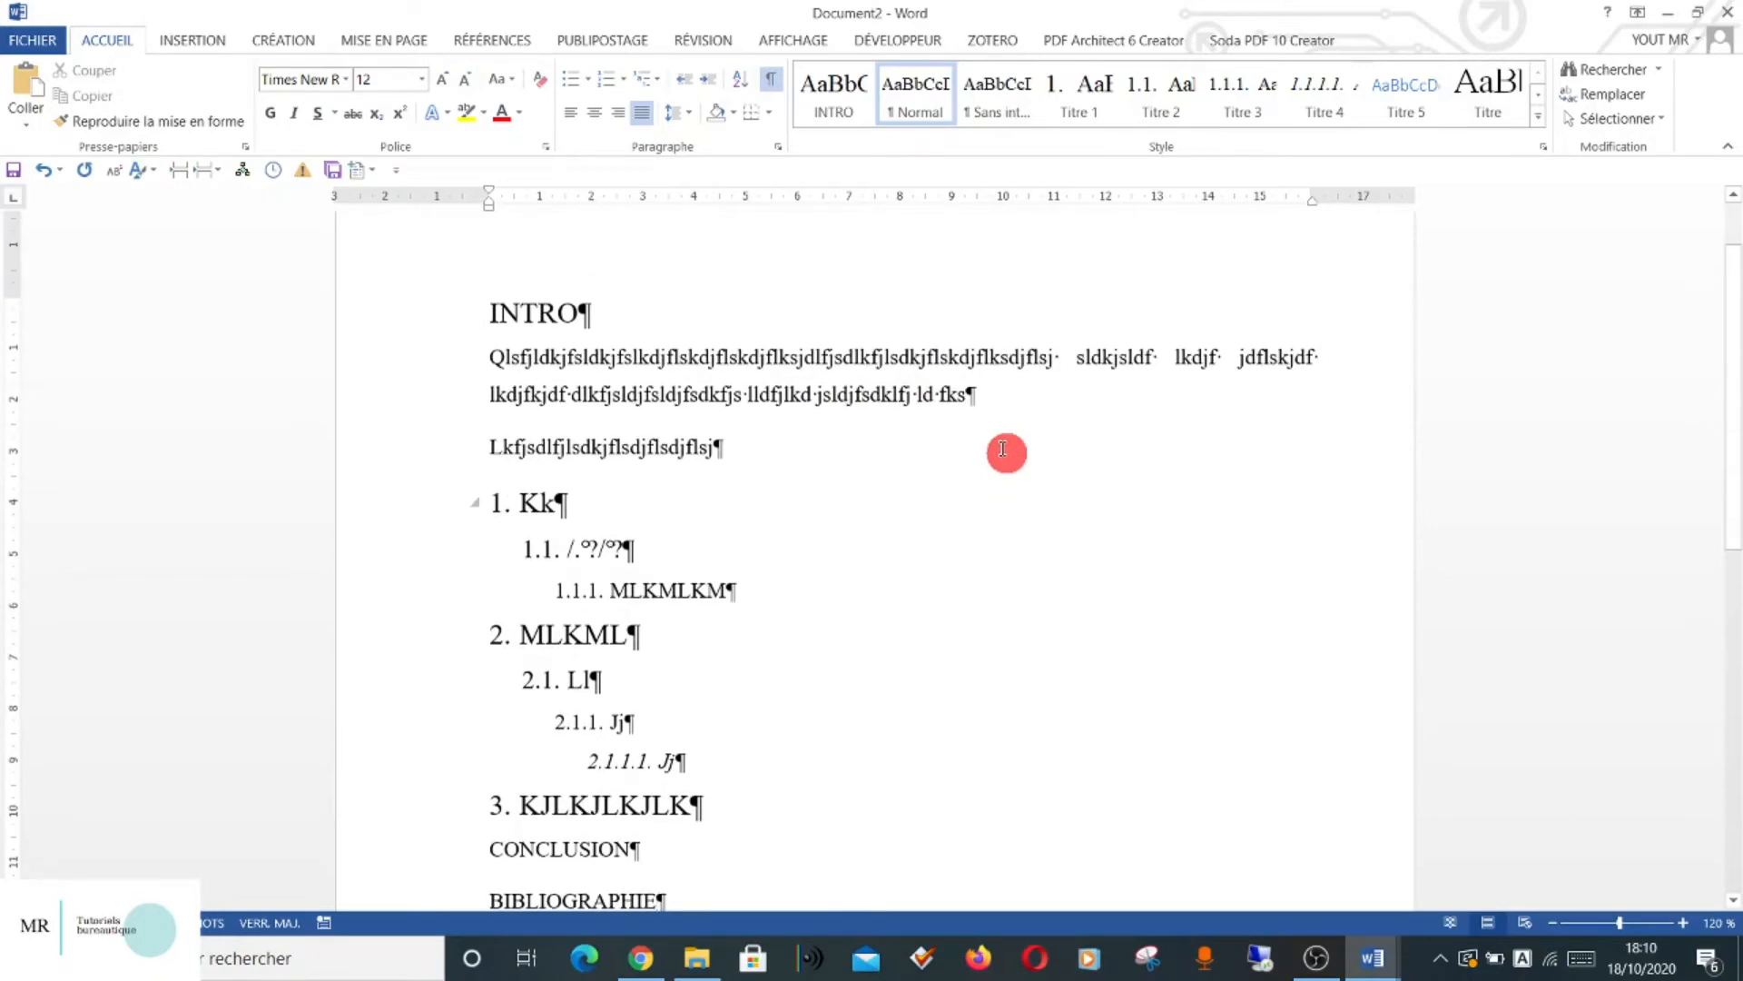
click(491, 312)
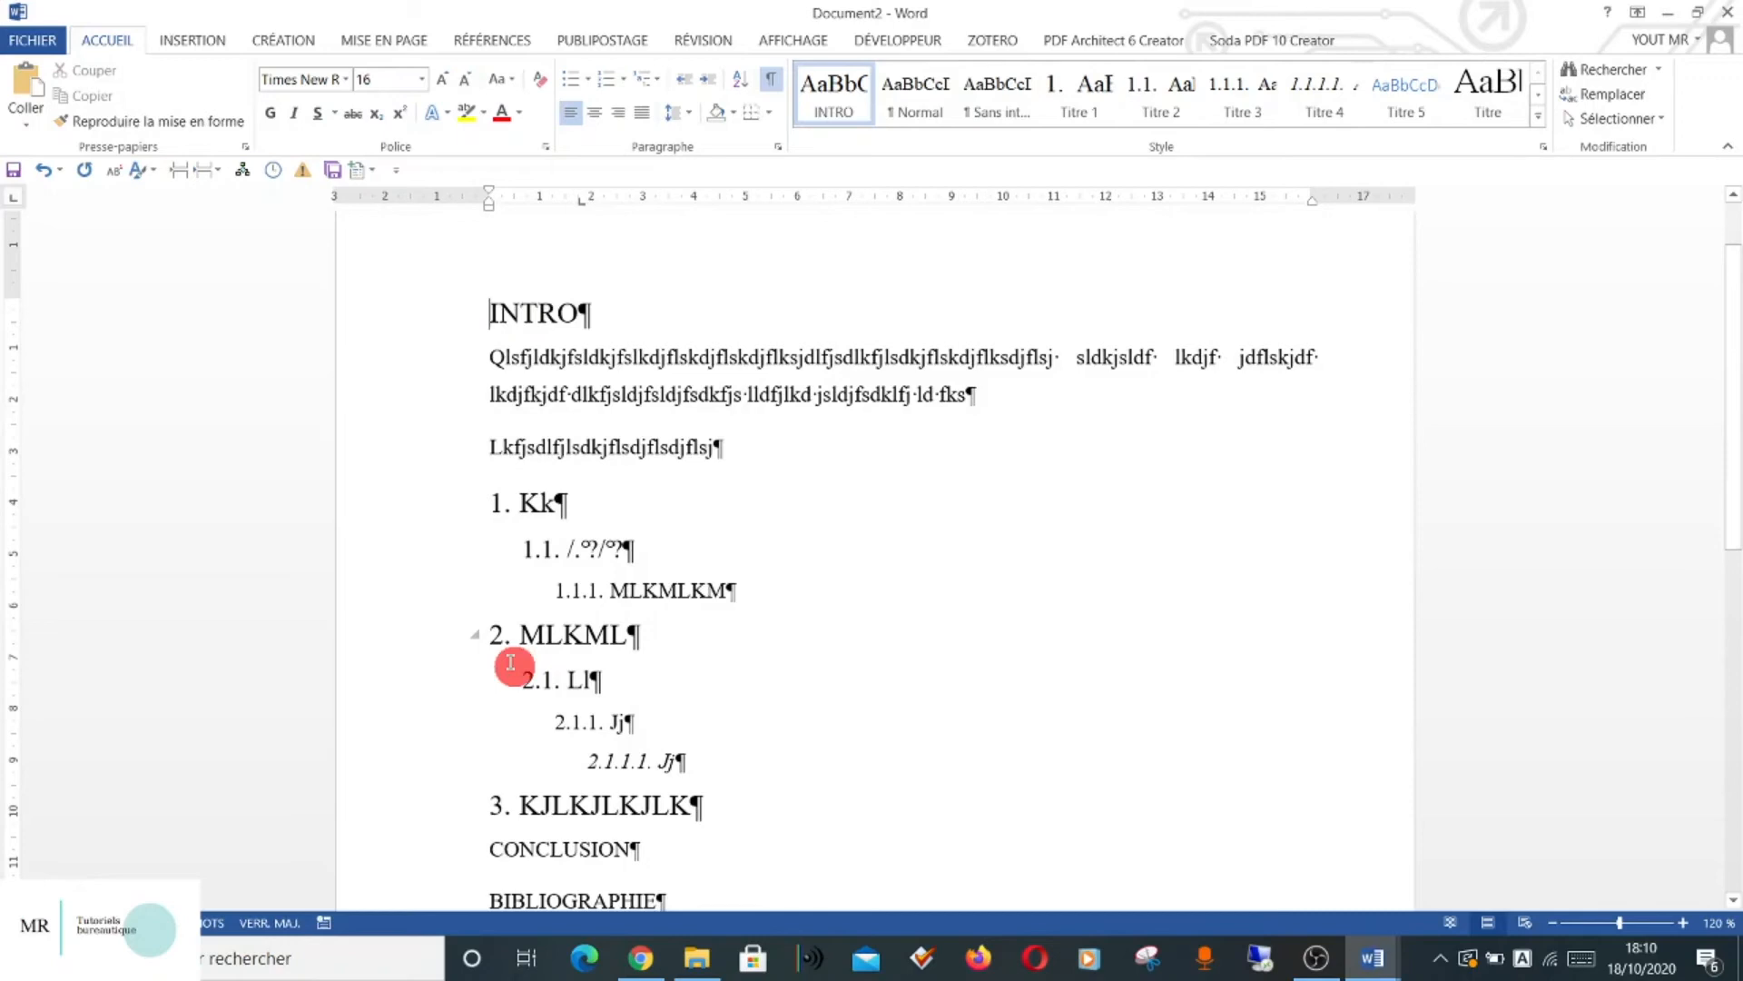
key(Return)
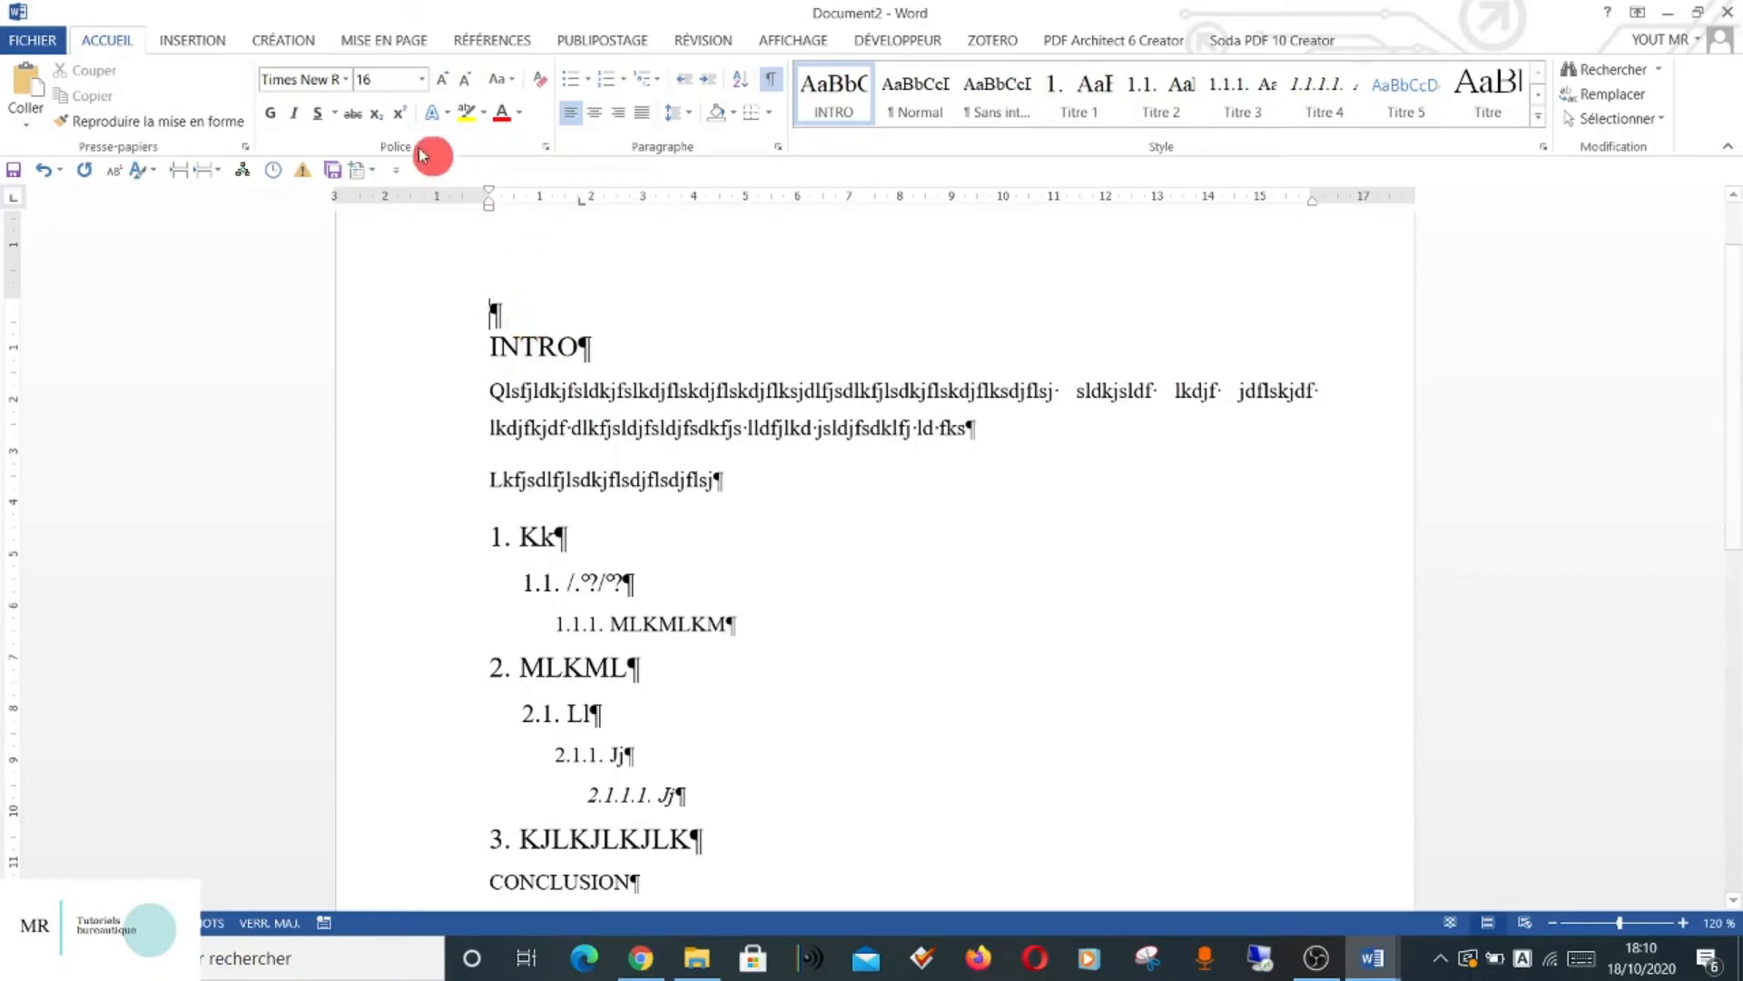
Start a custom table of contents at the empty first paragraph and set it to show 4 levels.
click(514, 42)
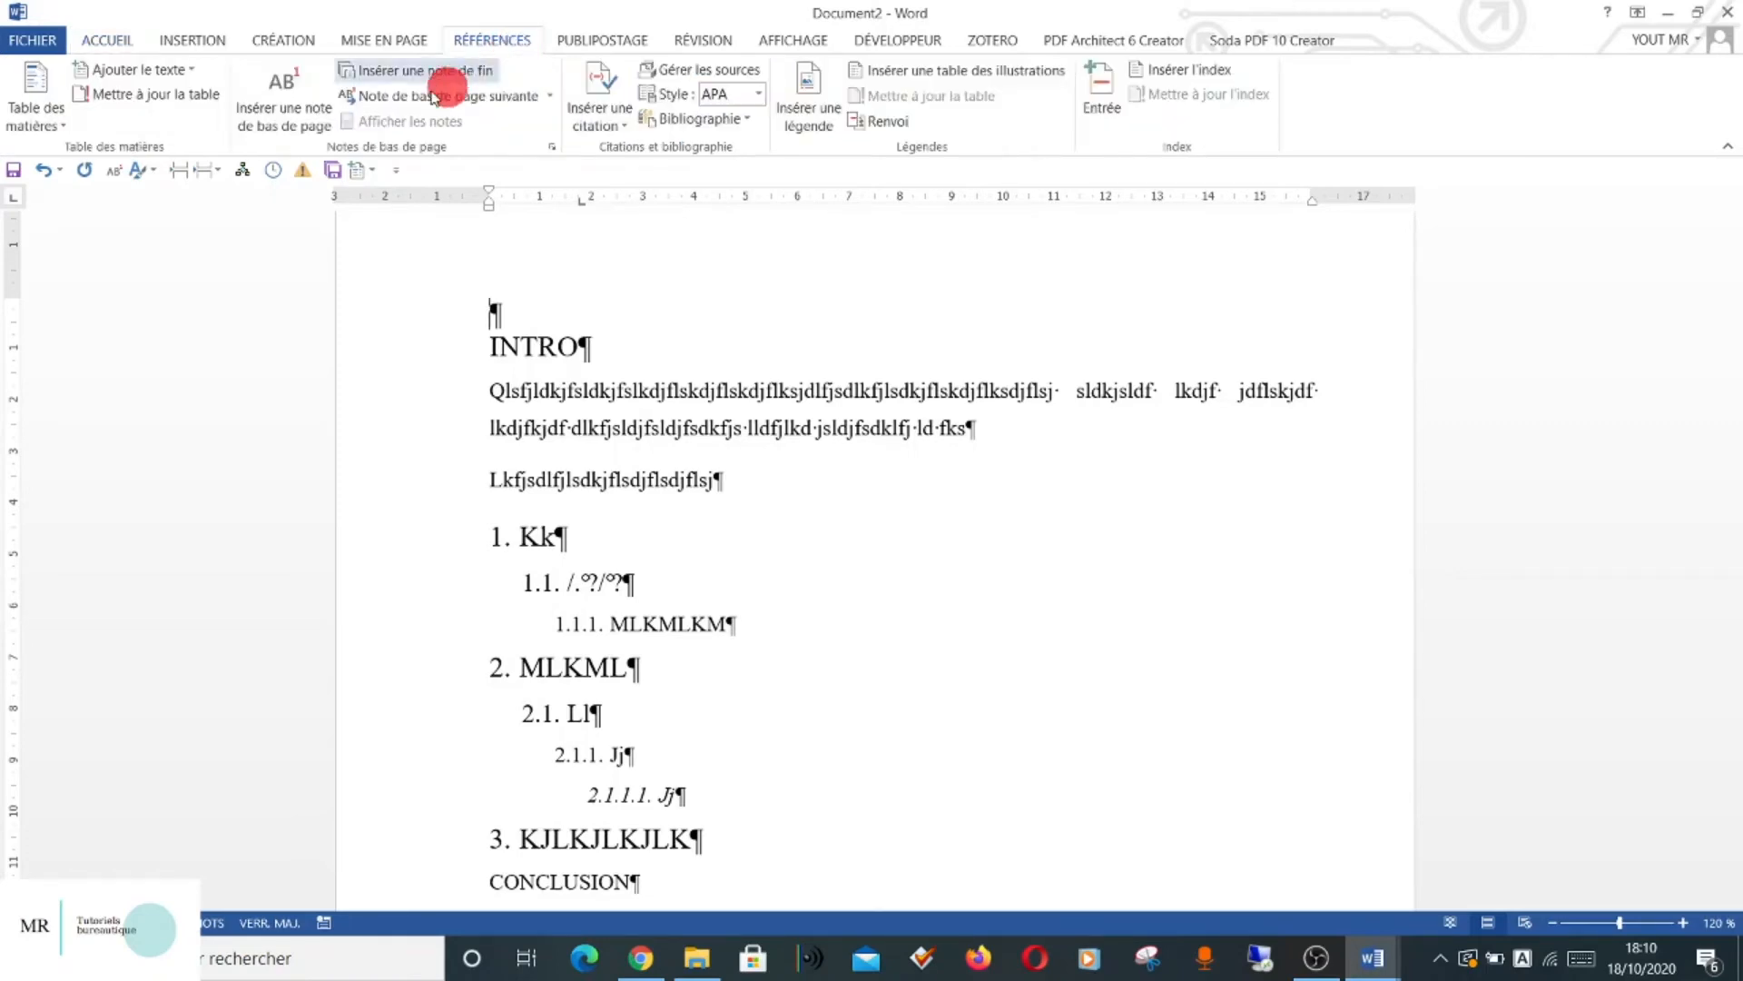
click(57, 120)
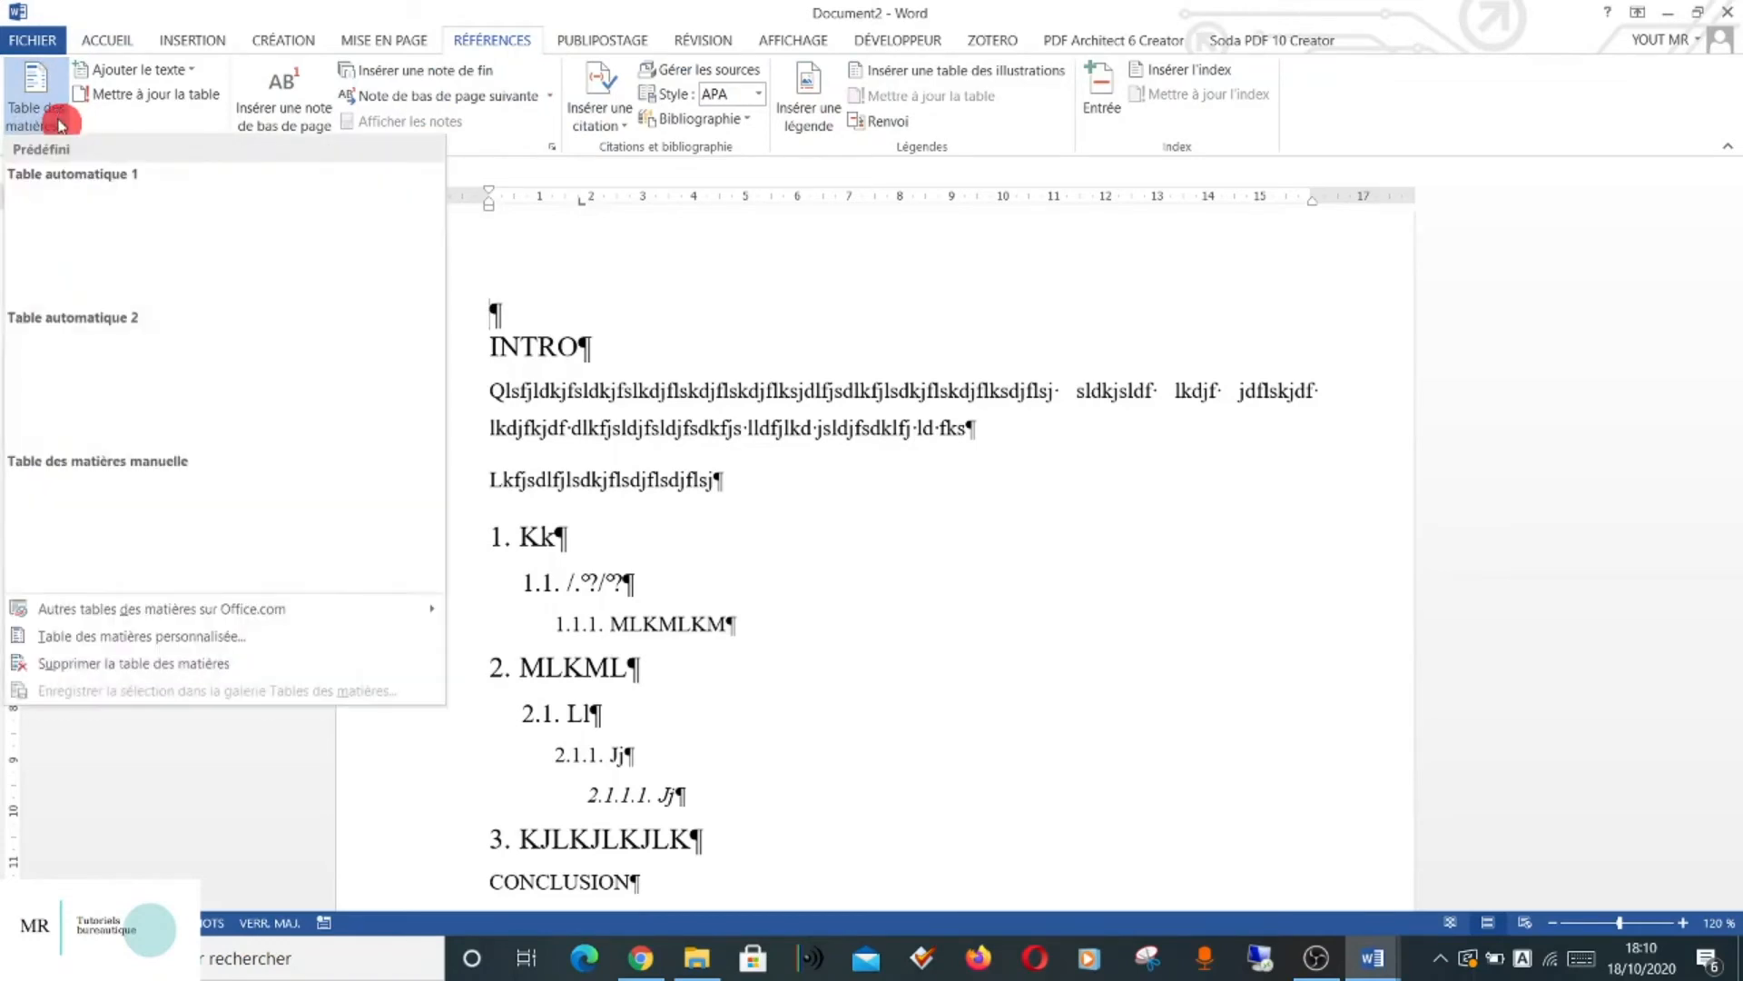
click(100, 644)
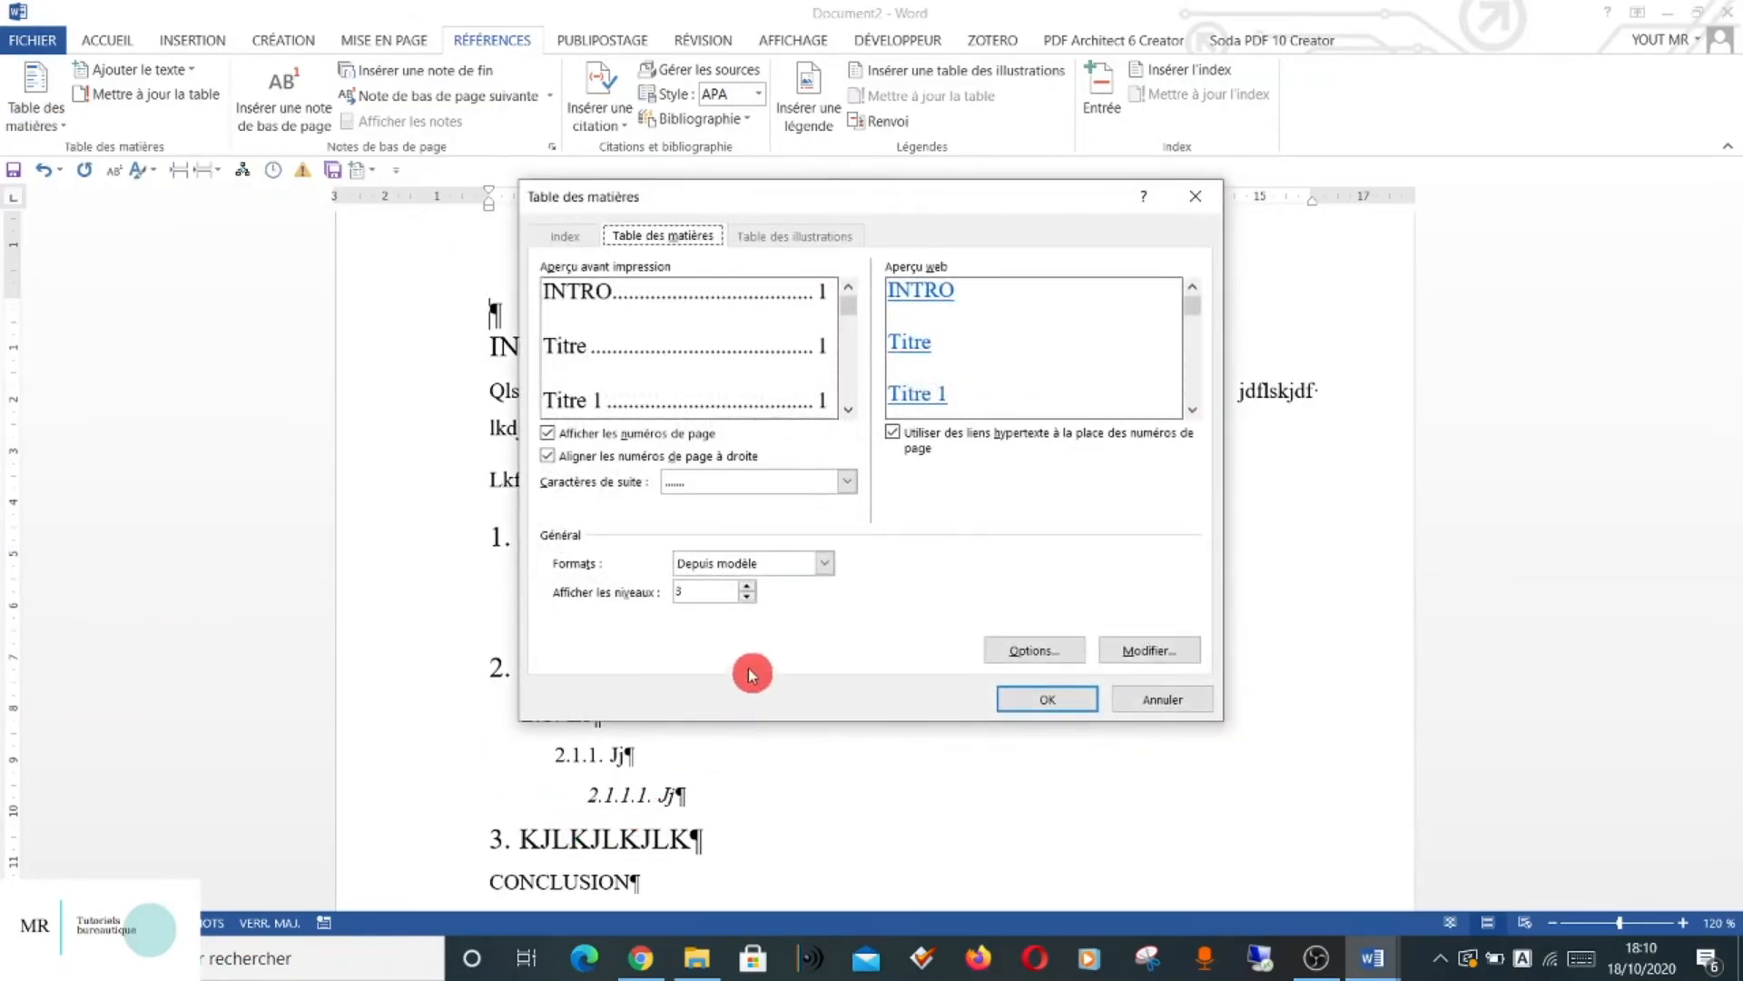
click(748, 587)
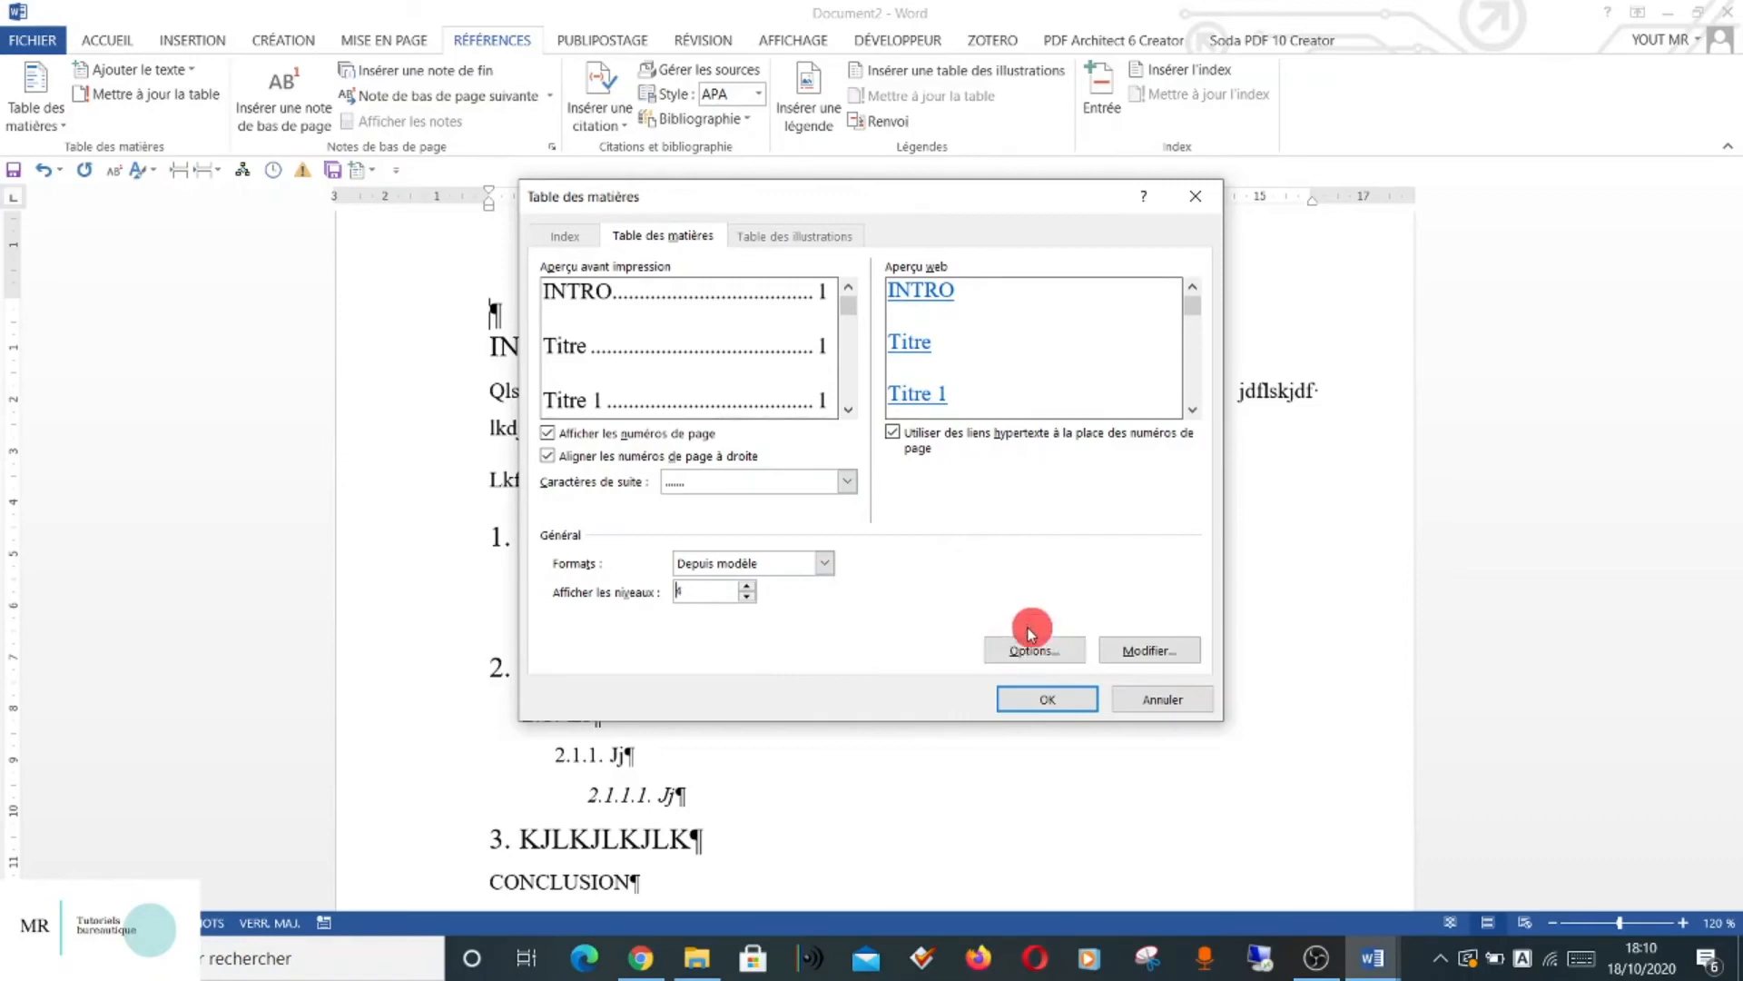
Review the levels assigned to the INTRO, Titre and Titre 1 to 5 styles in the table of contents options, and accept them.
click(1024, 655)
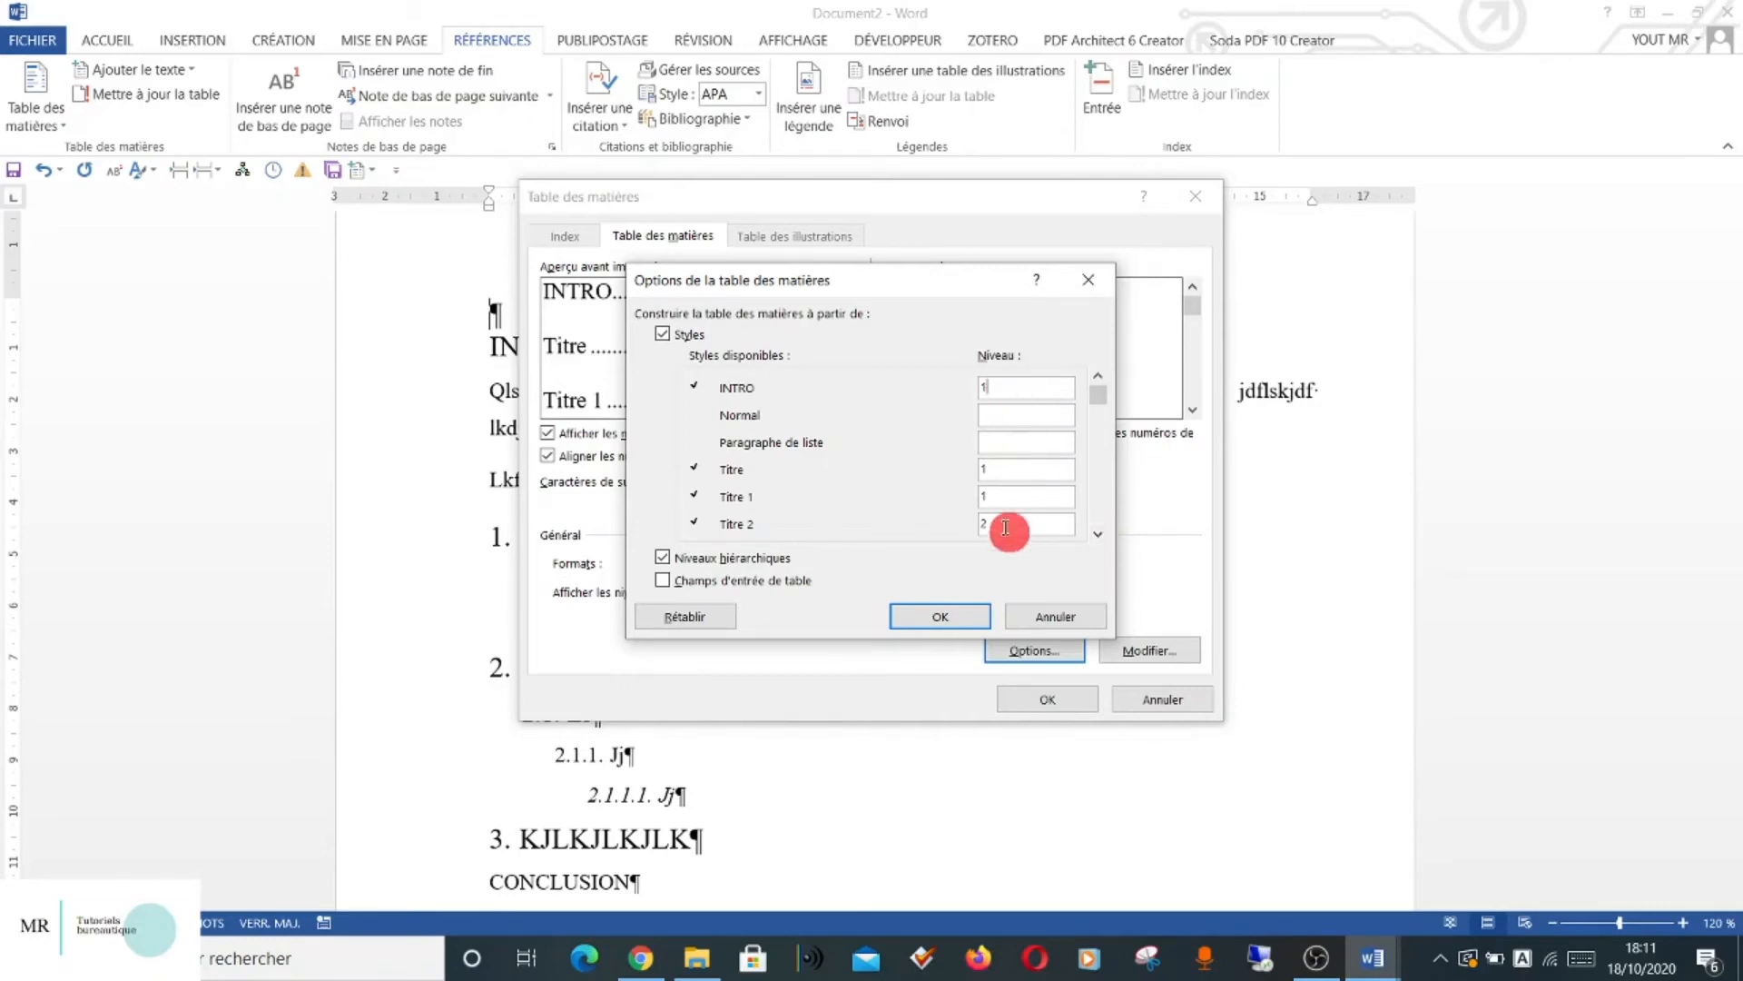
click(1027, 379)
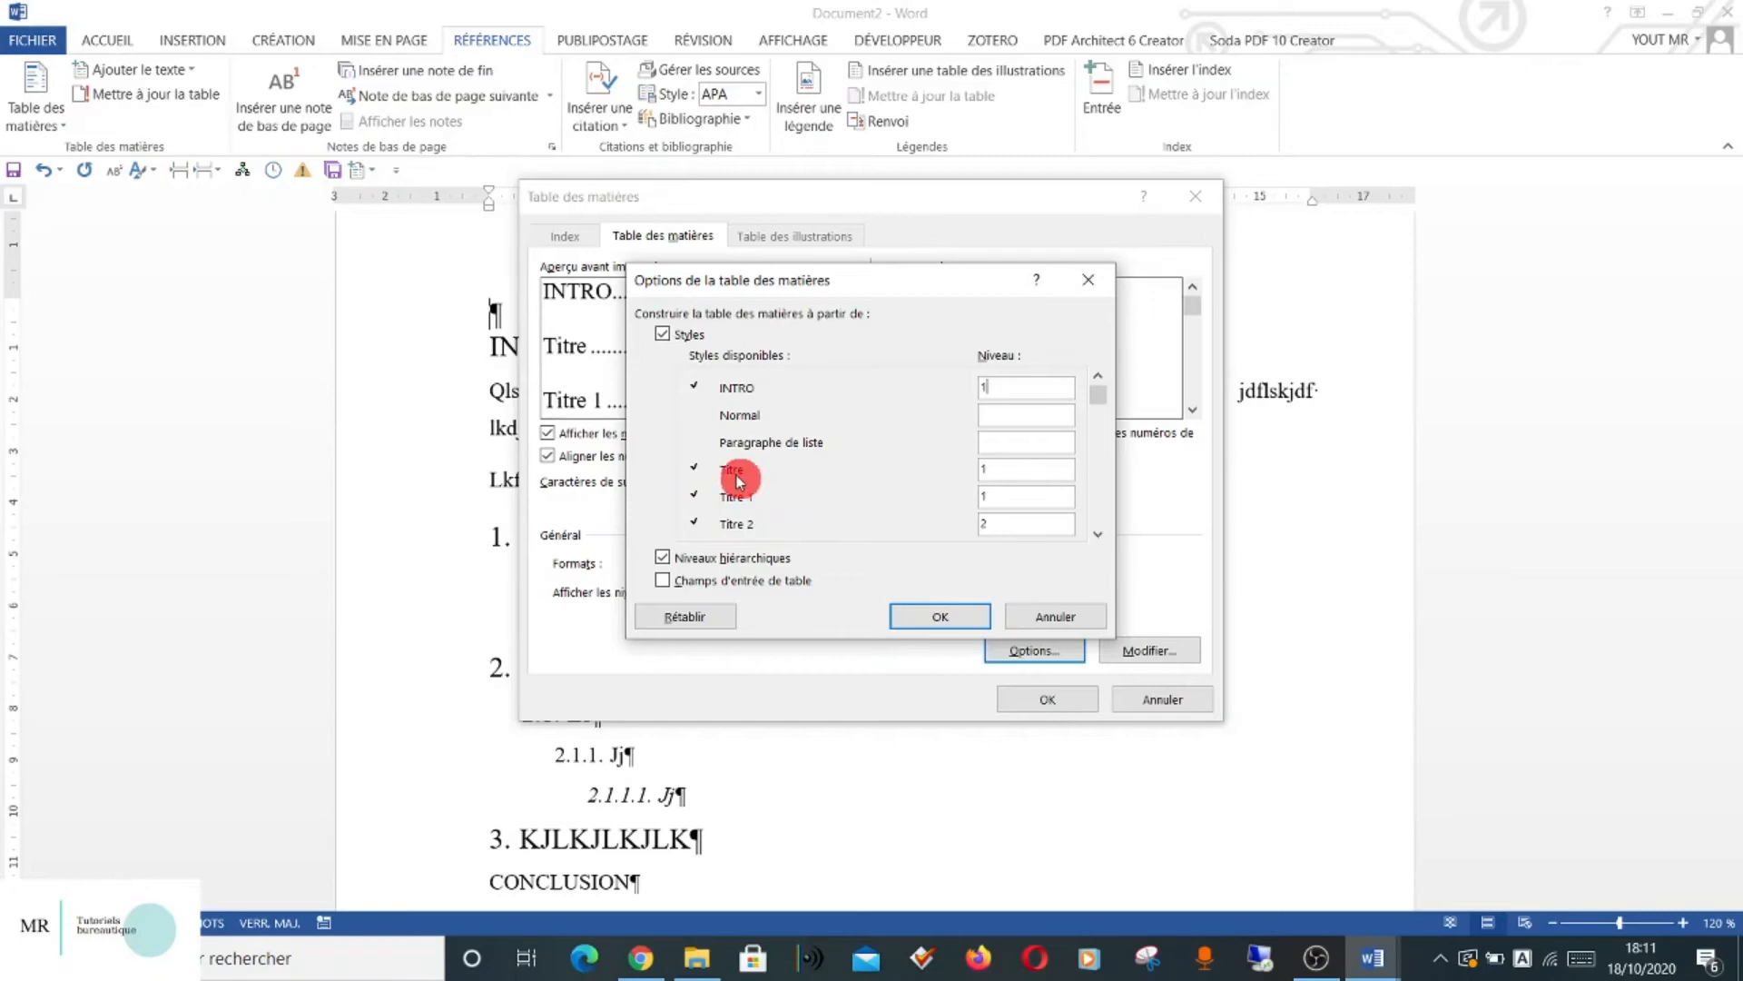
click(1098, 535)
click(1099, 536)
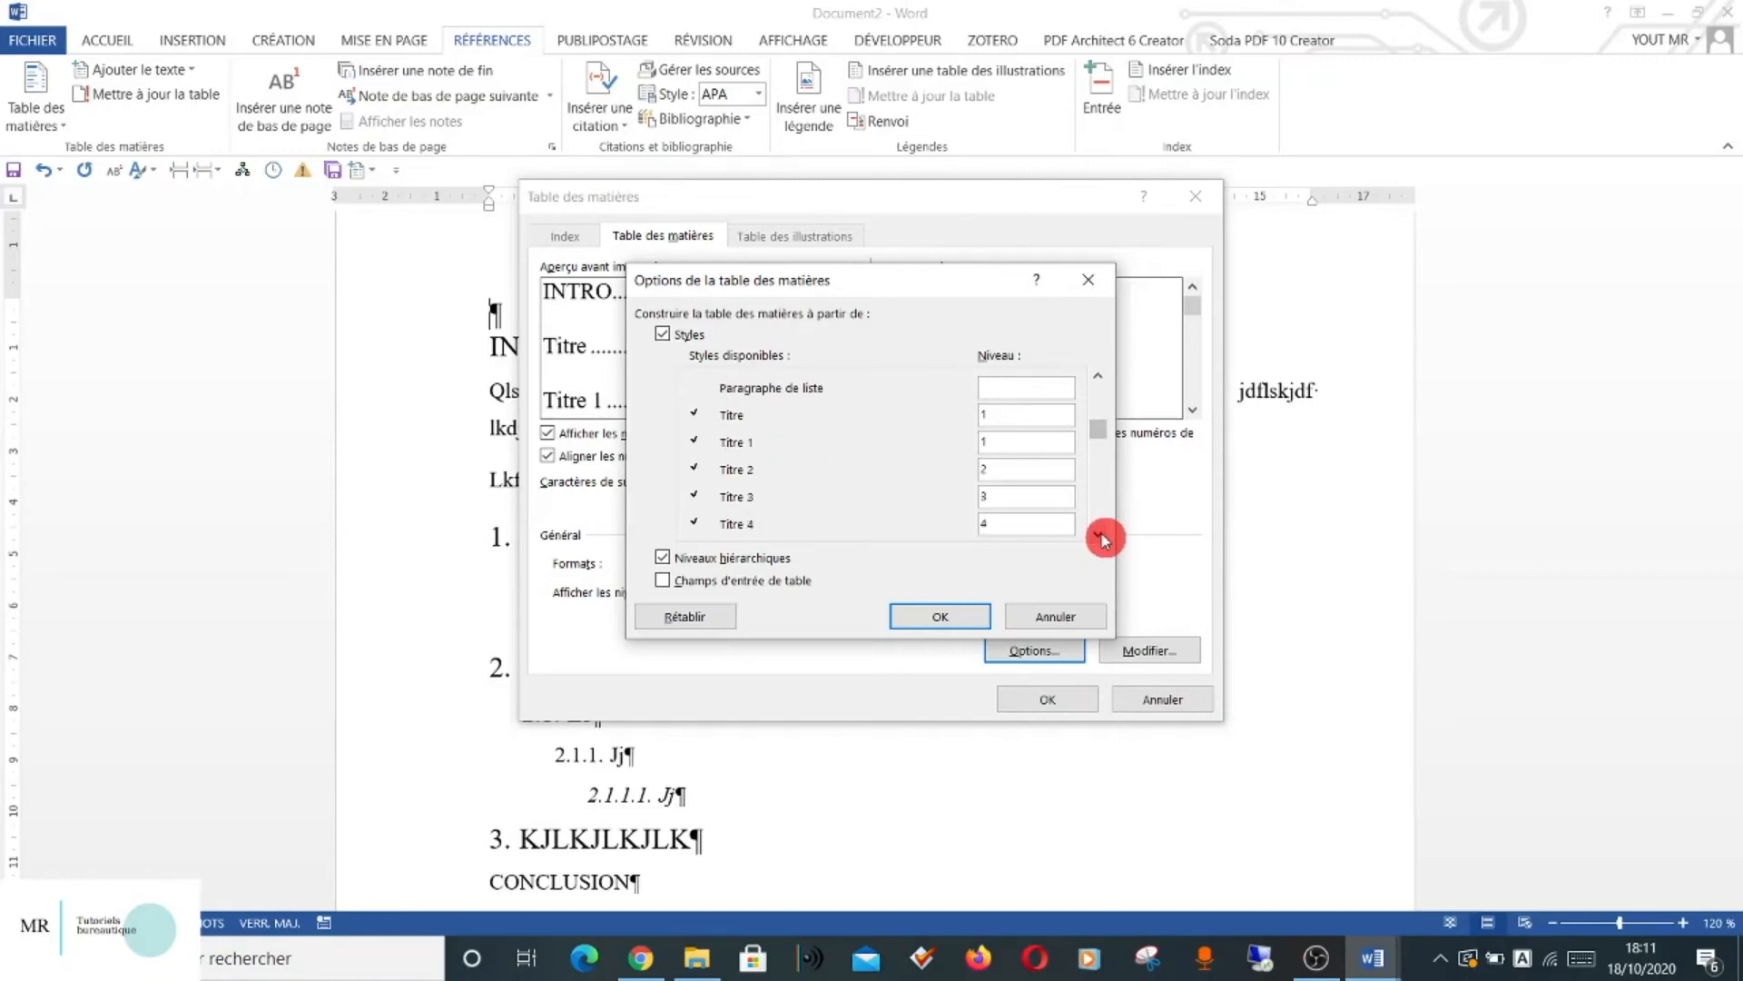
click(1101, 538)
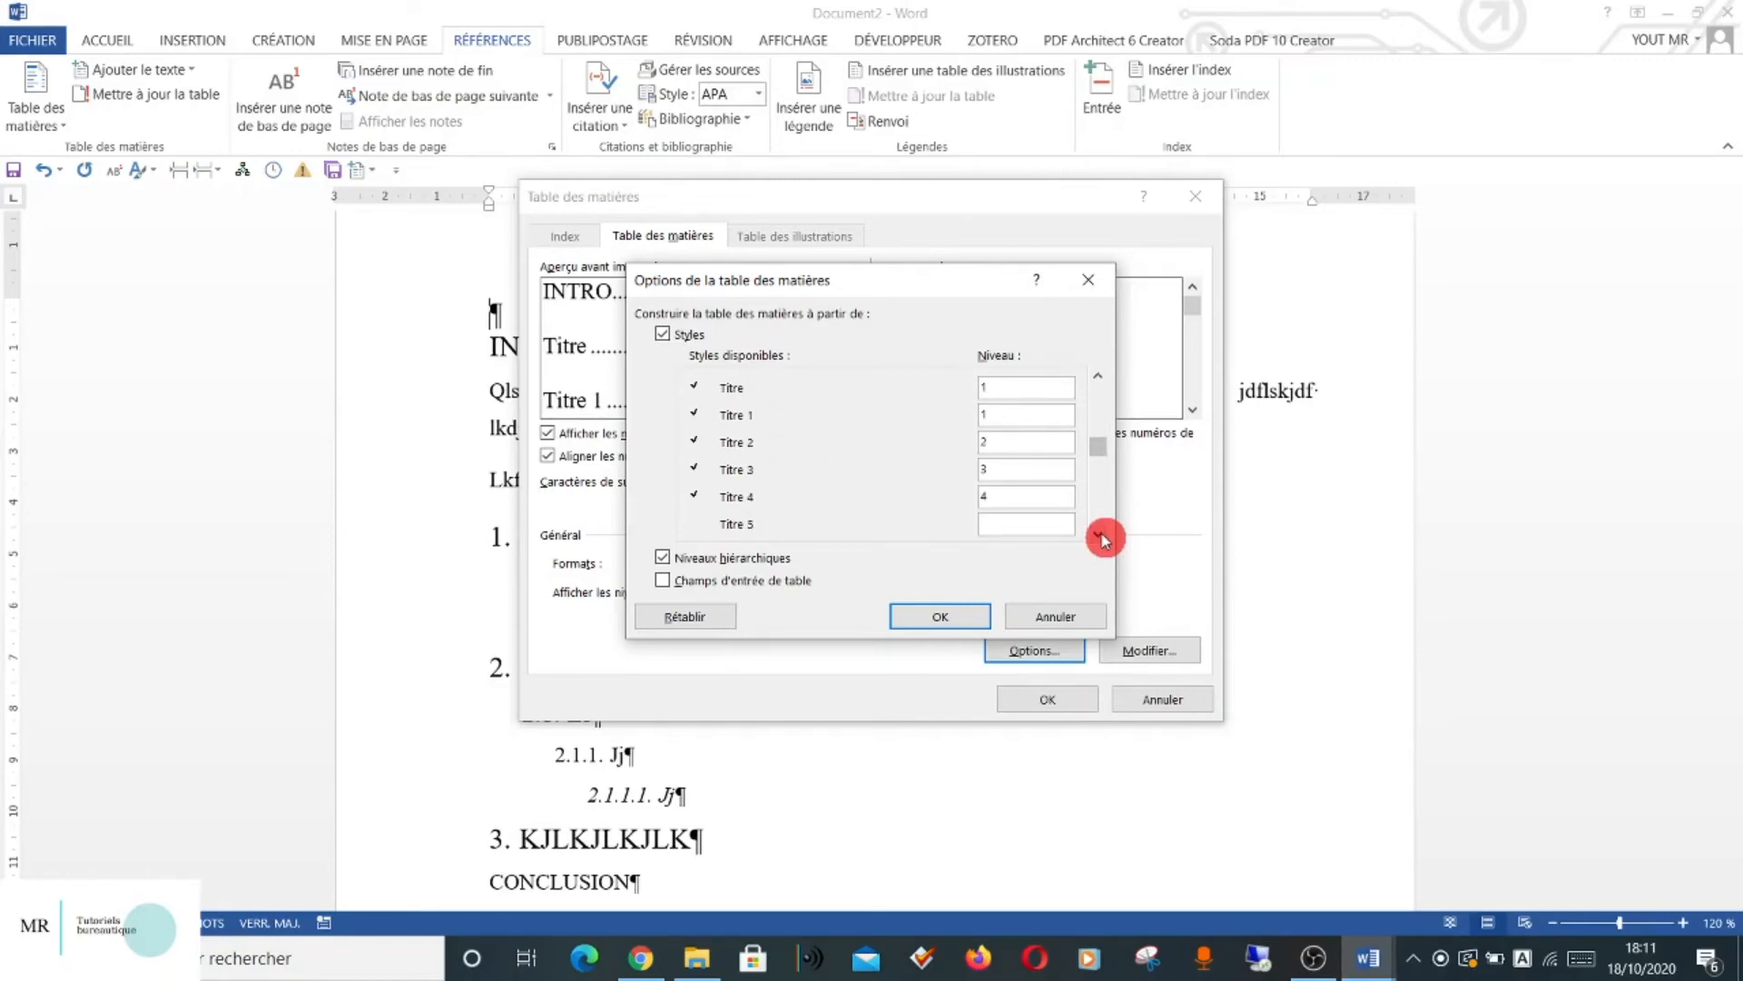
click(941, 619)
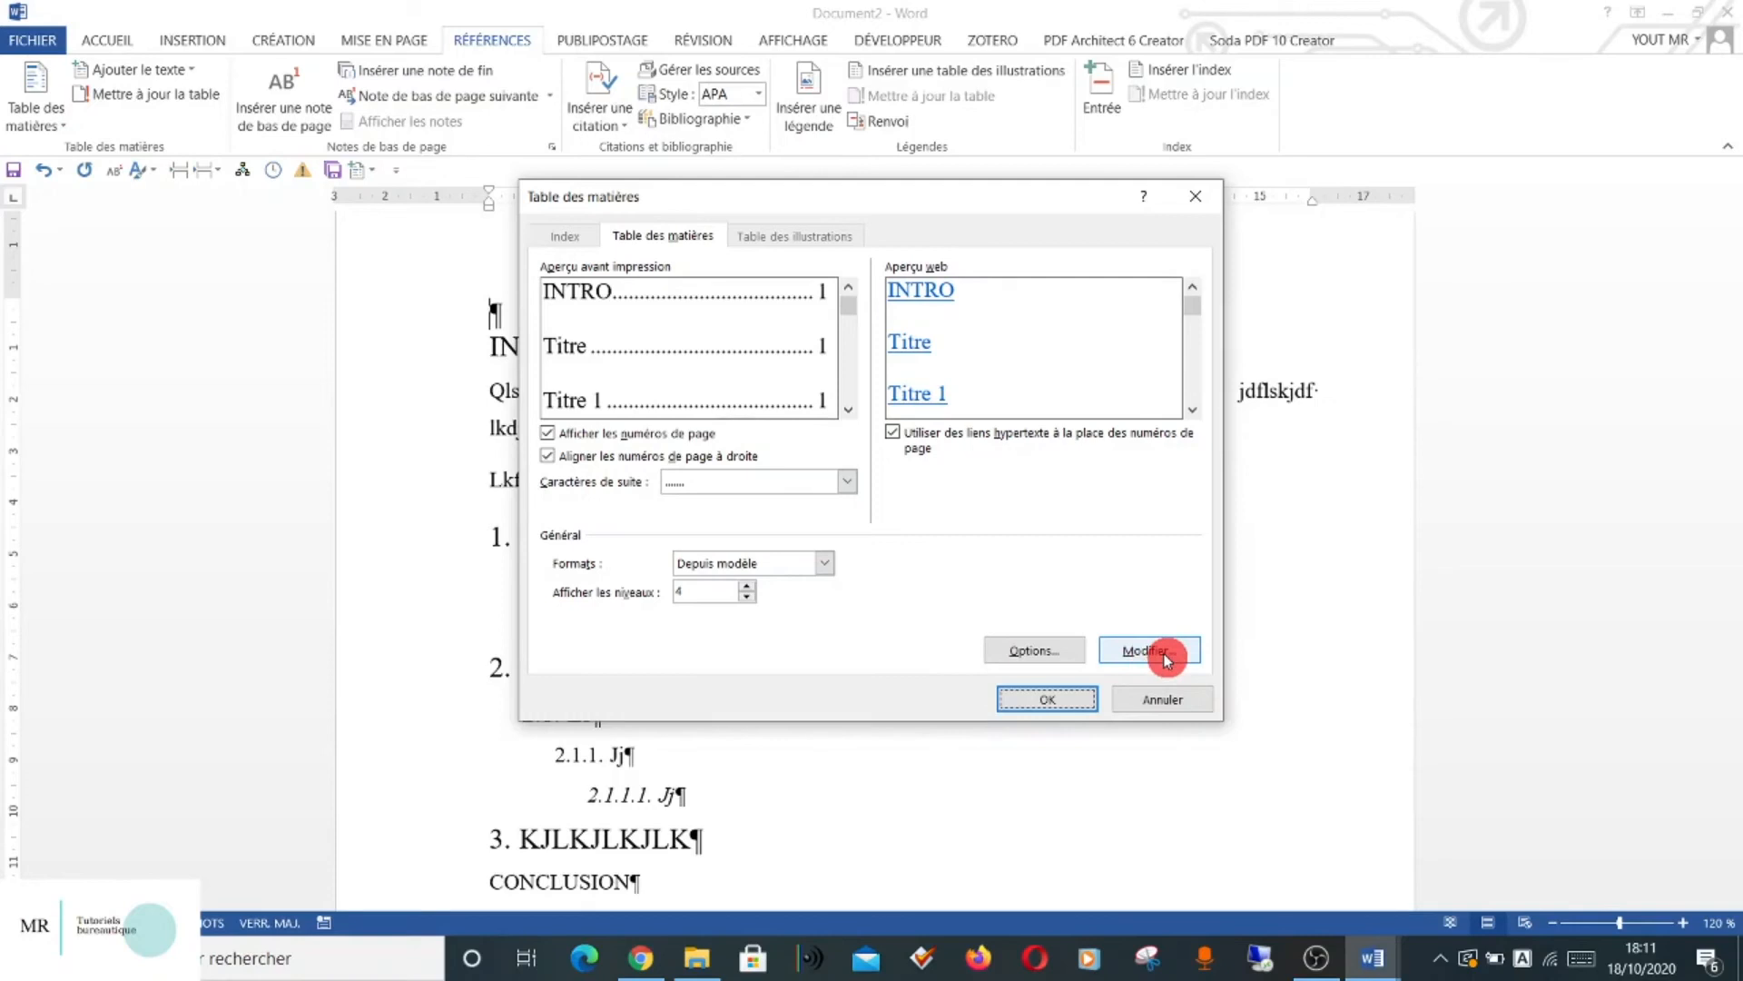
Modify the TM 1 entry style of the table of contents: bold, single line spacing, added to the style gallery.
click(1167, 656)
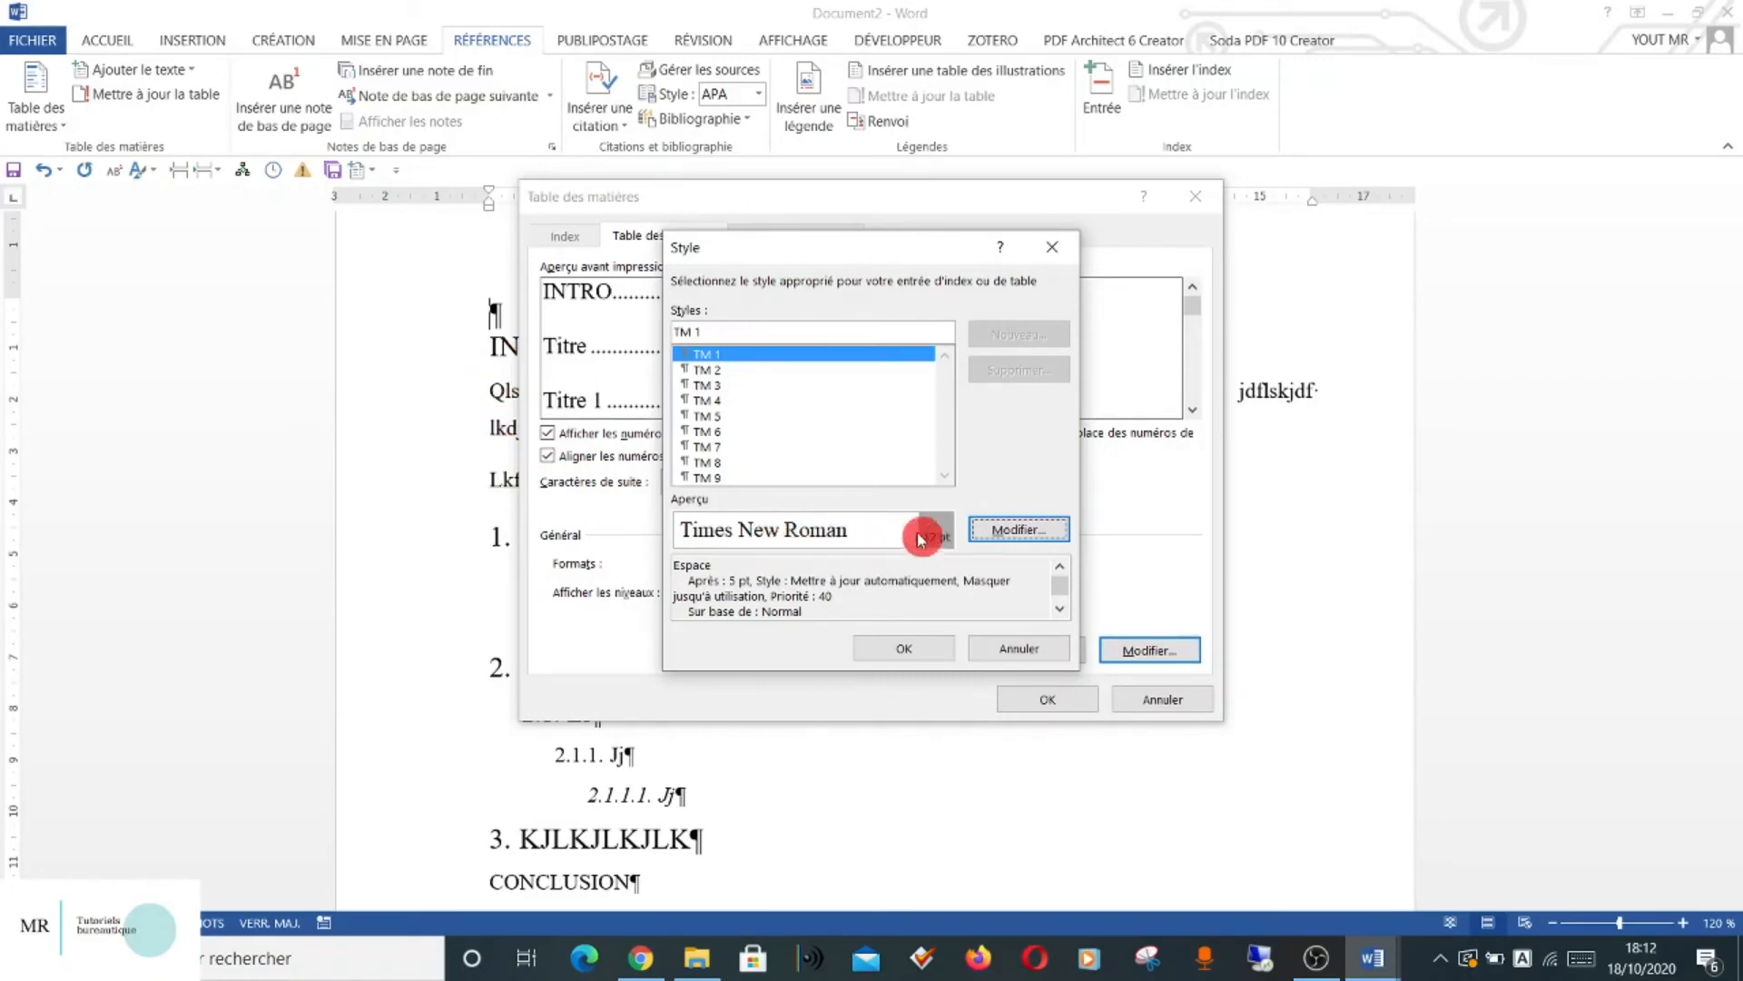
click(723, 378)
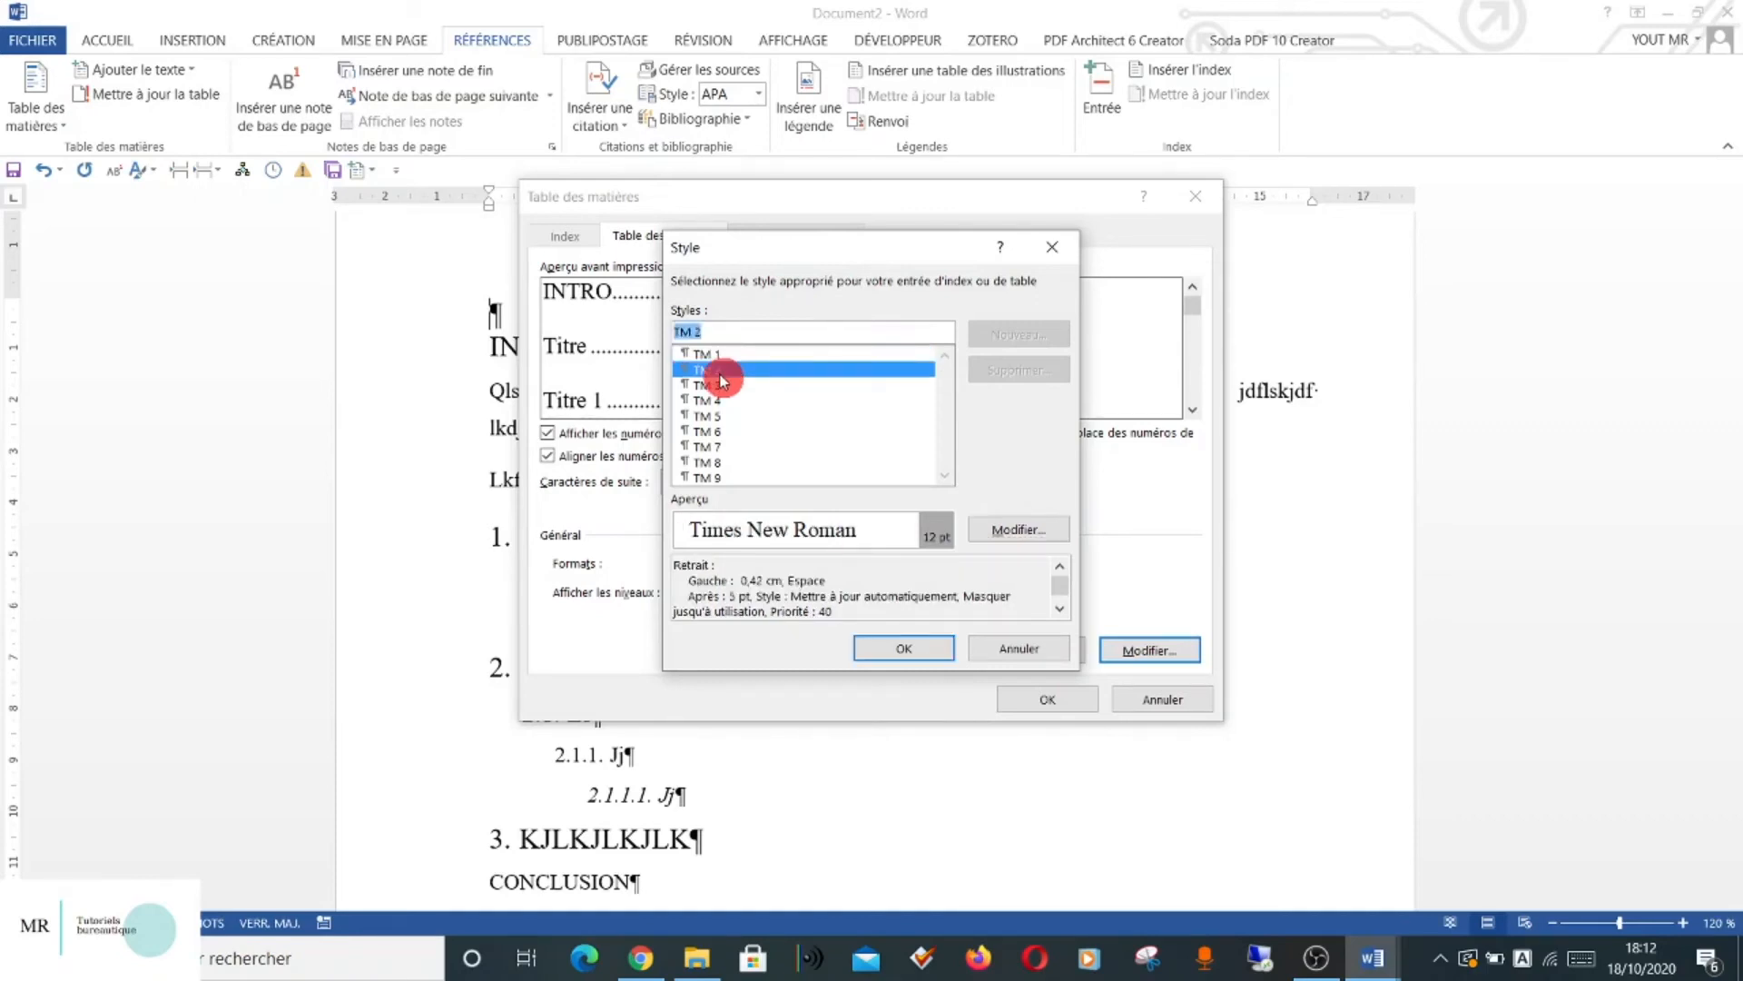
click(719, 393)
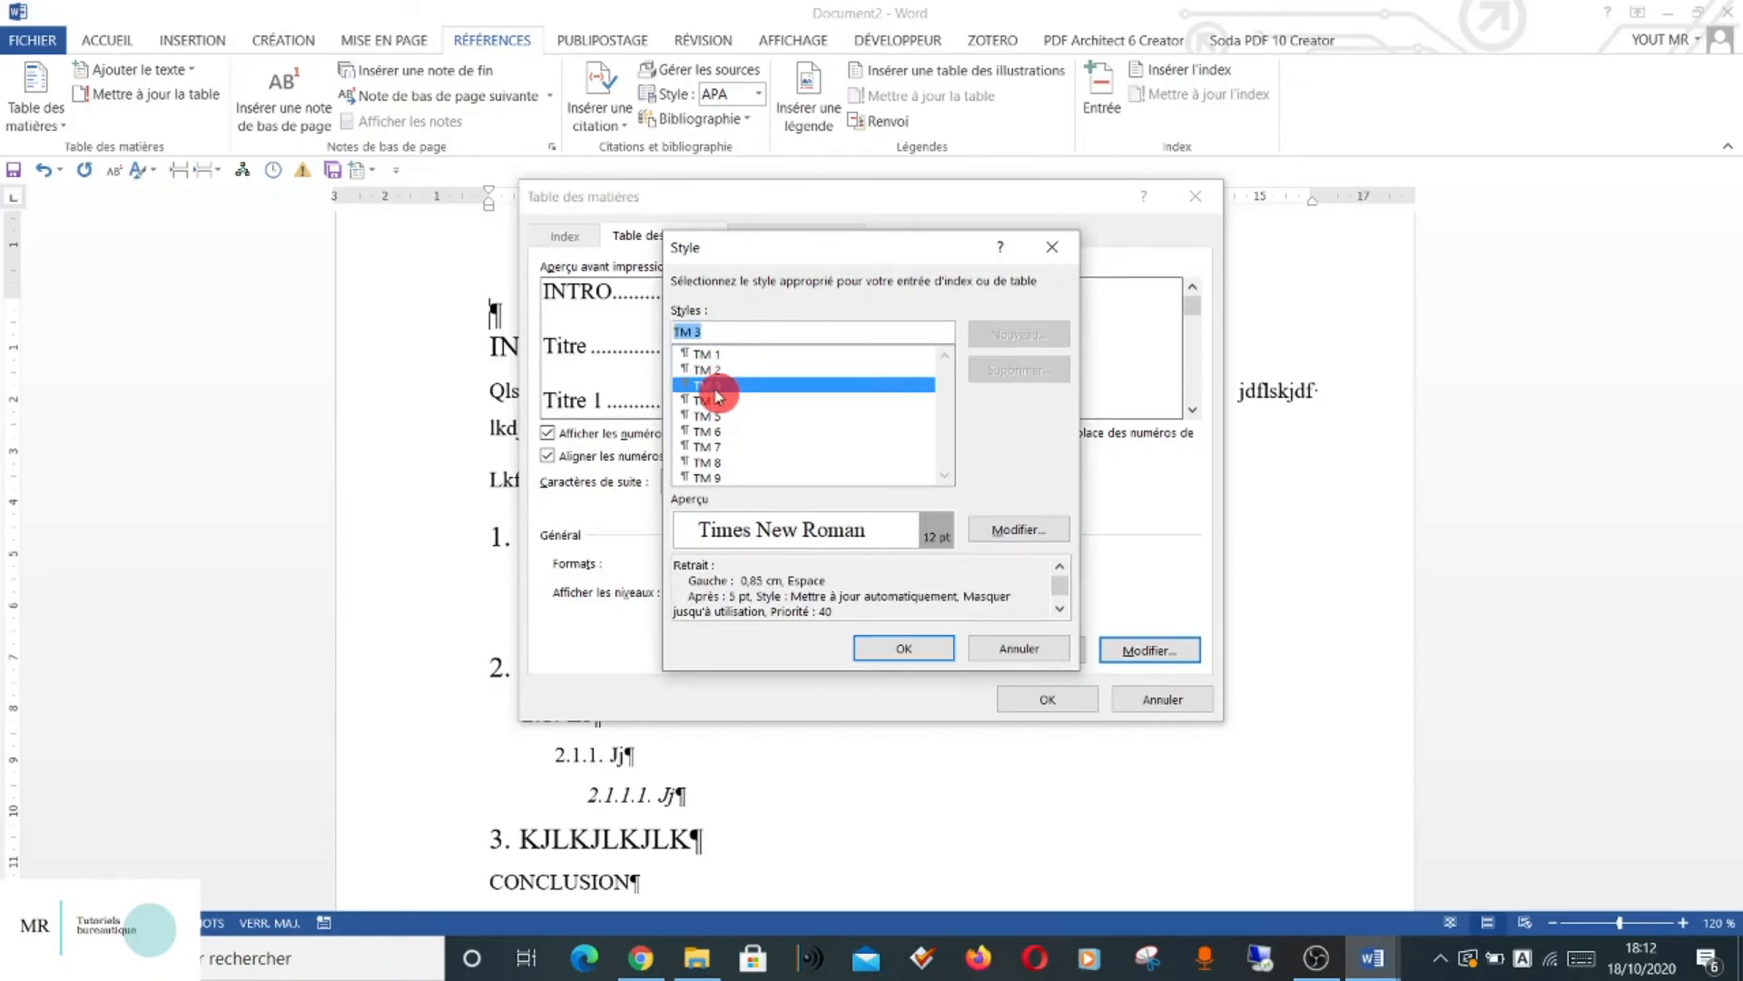
click(722, 406)
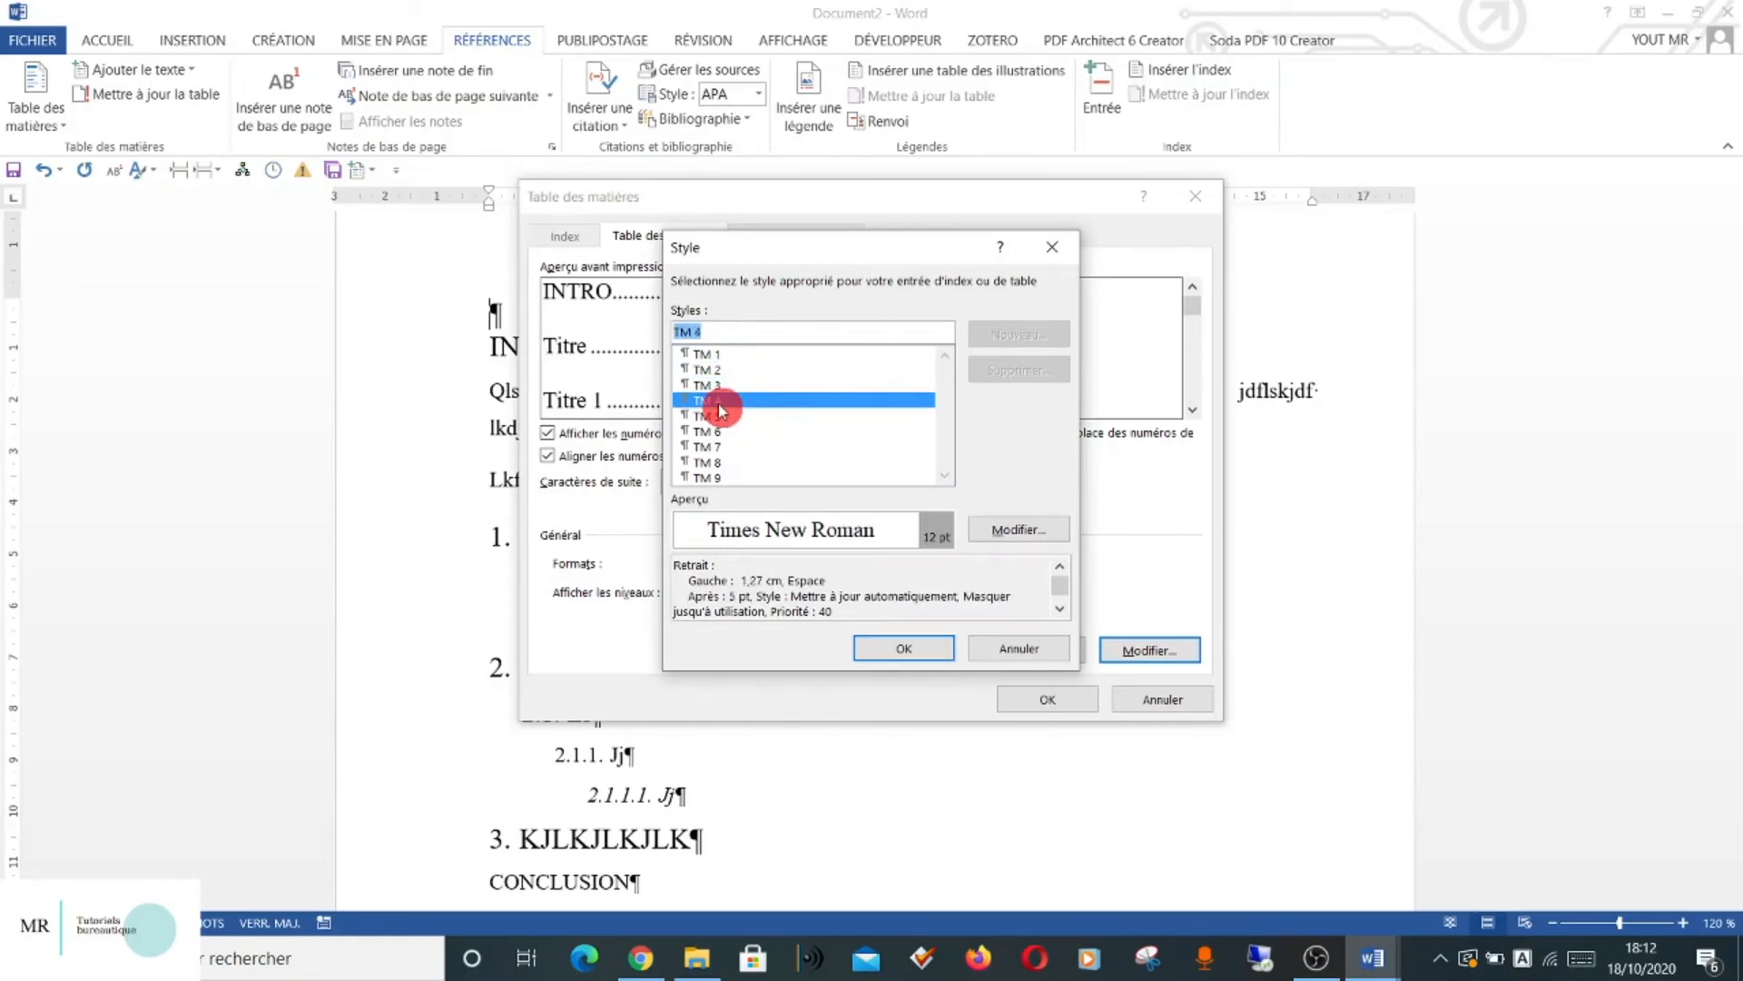
click(753, 356)
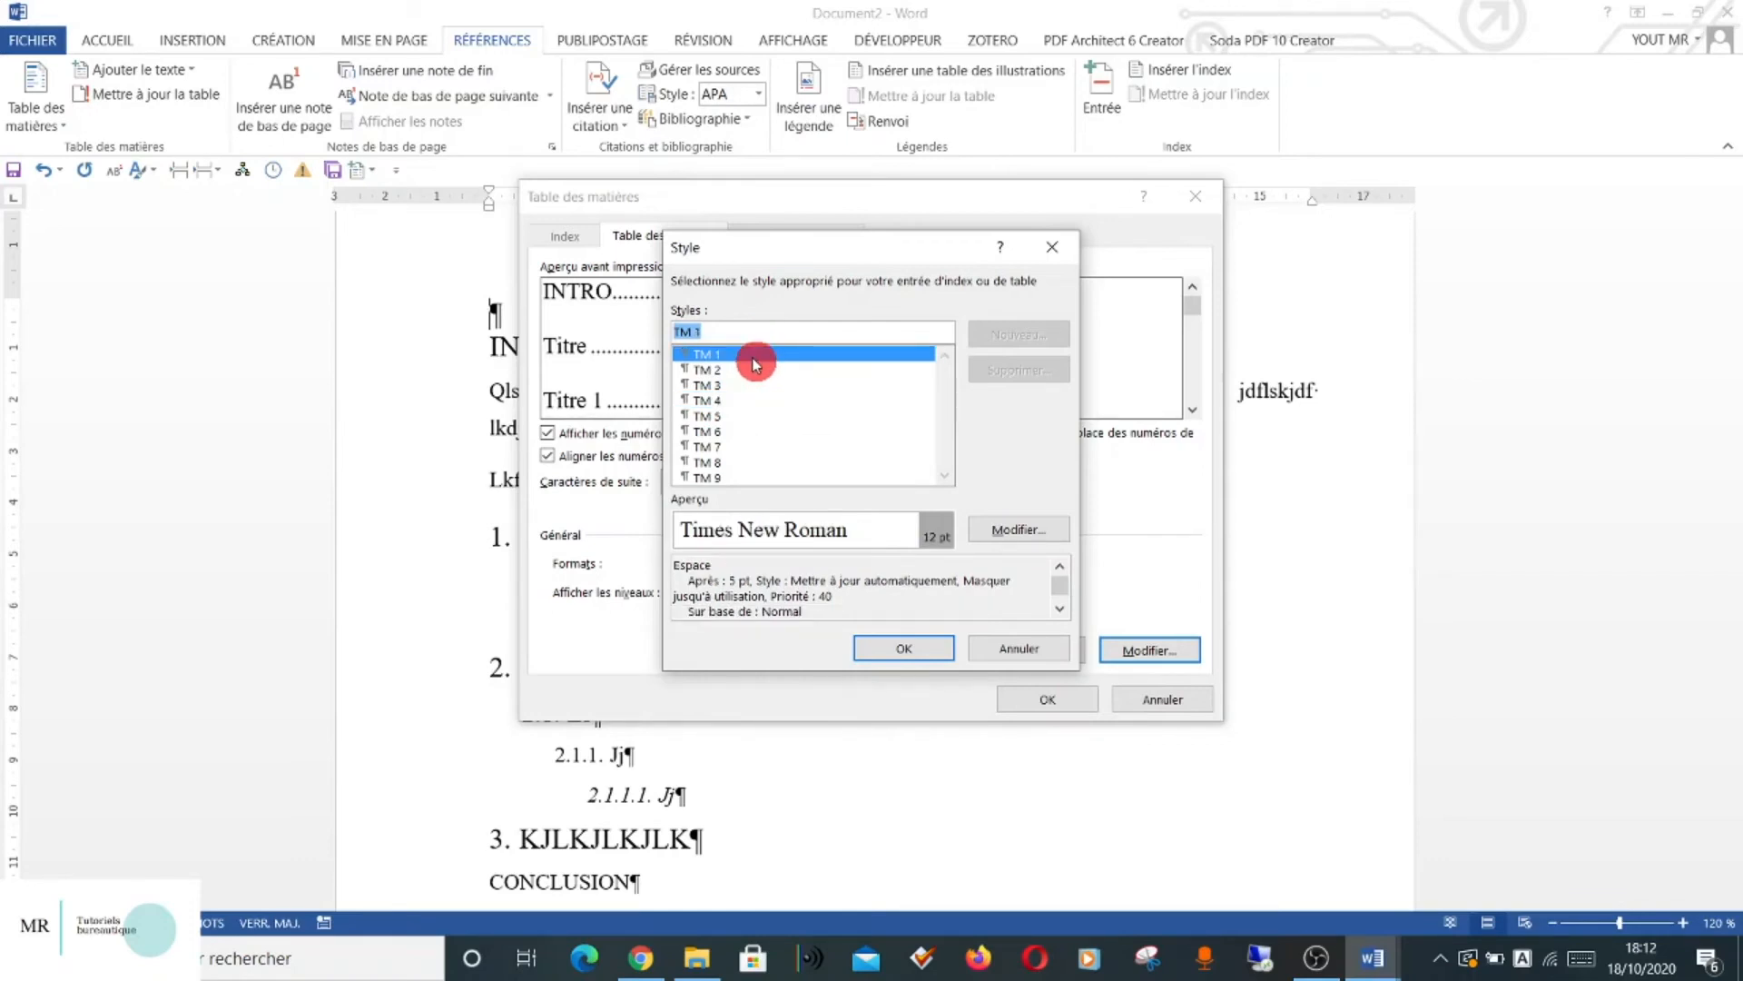
click(1018, 530)
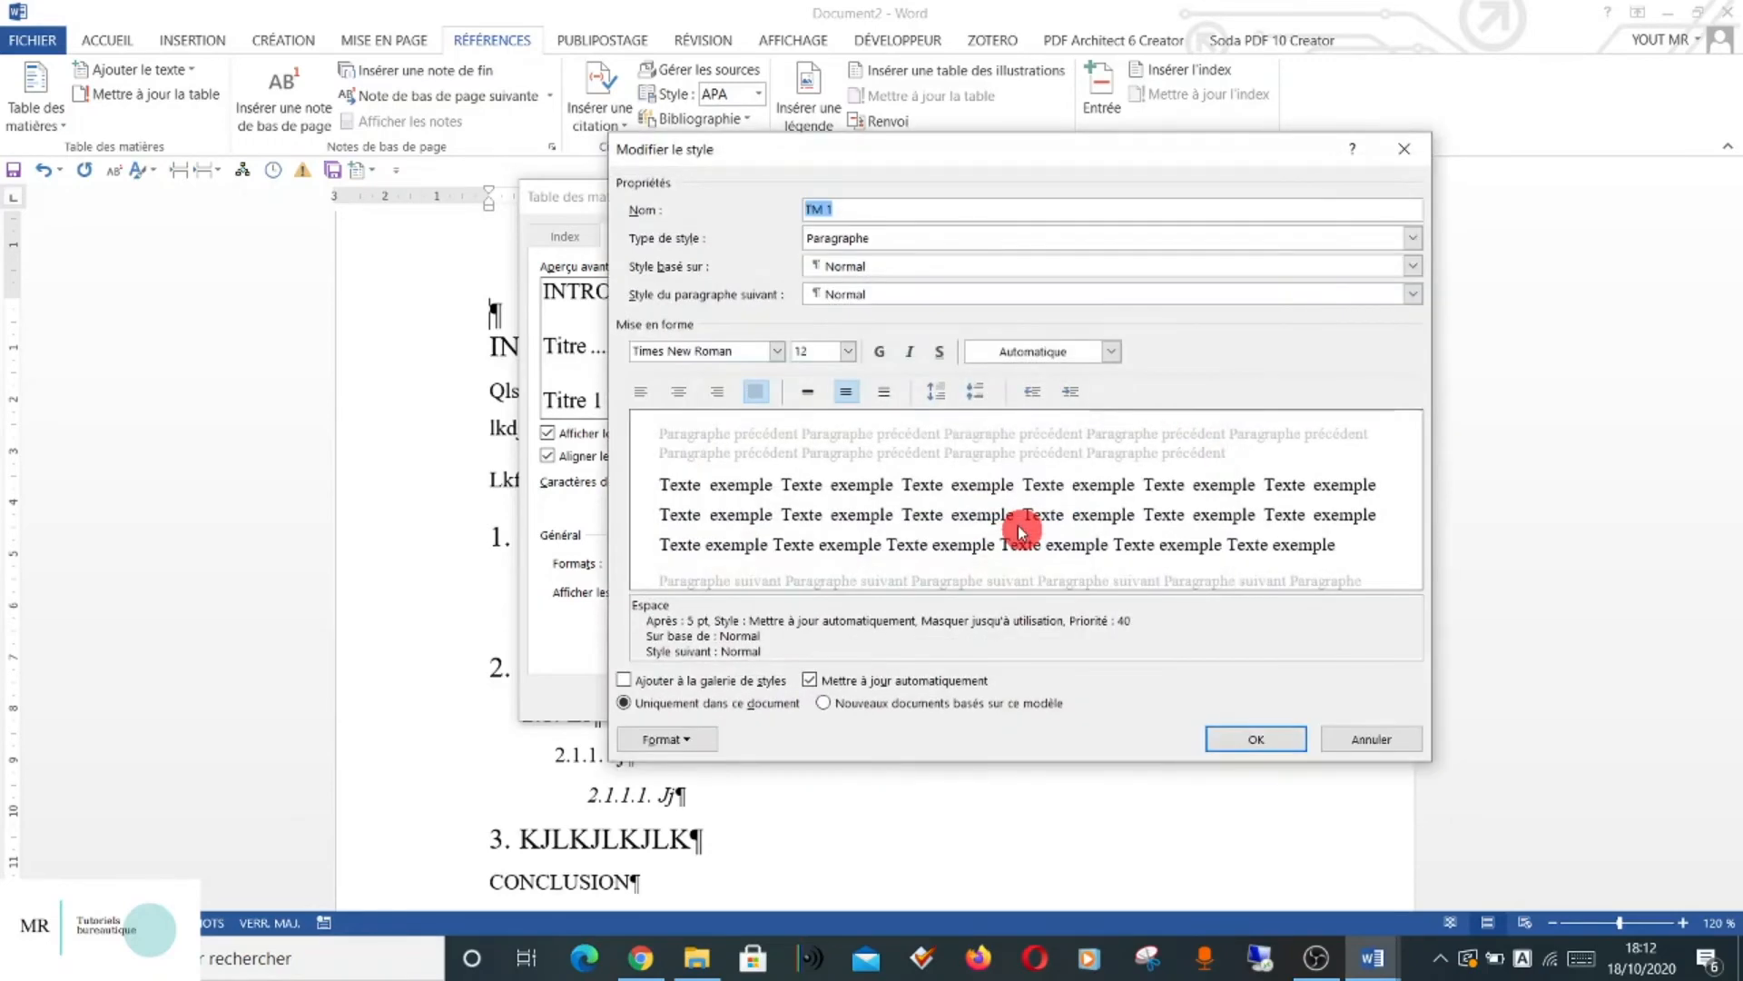
click(885, 353)
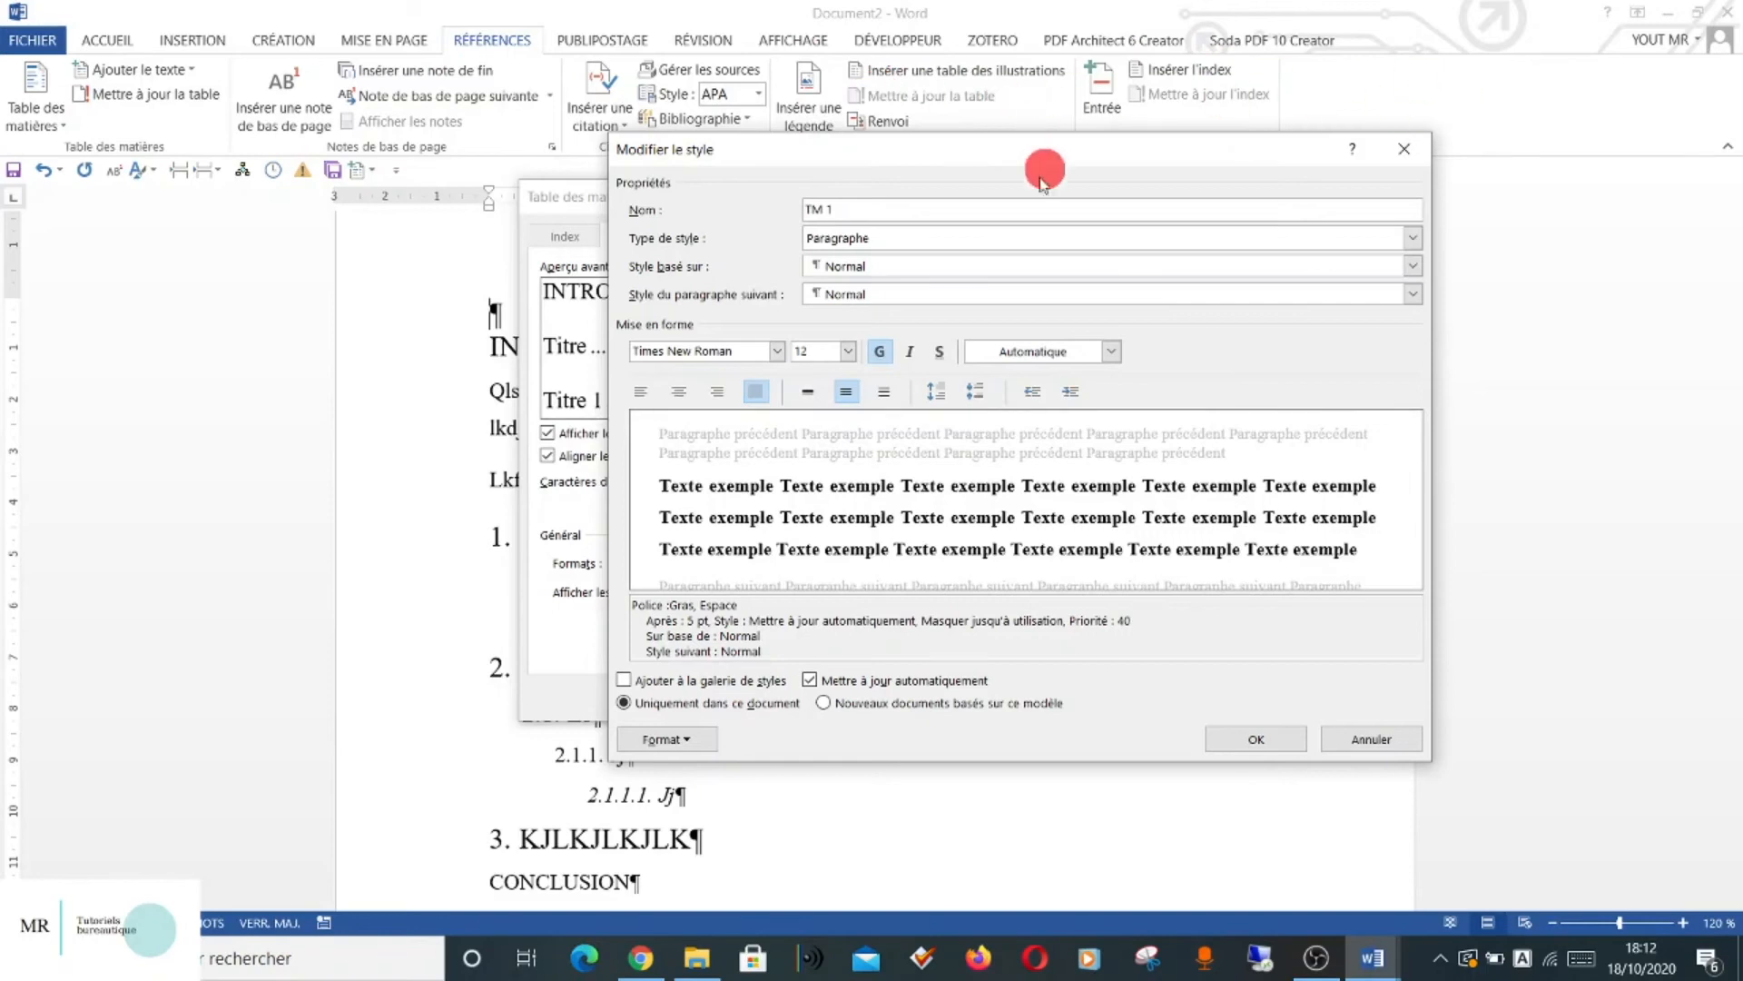
click(625, 683)
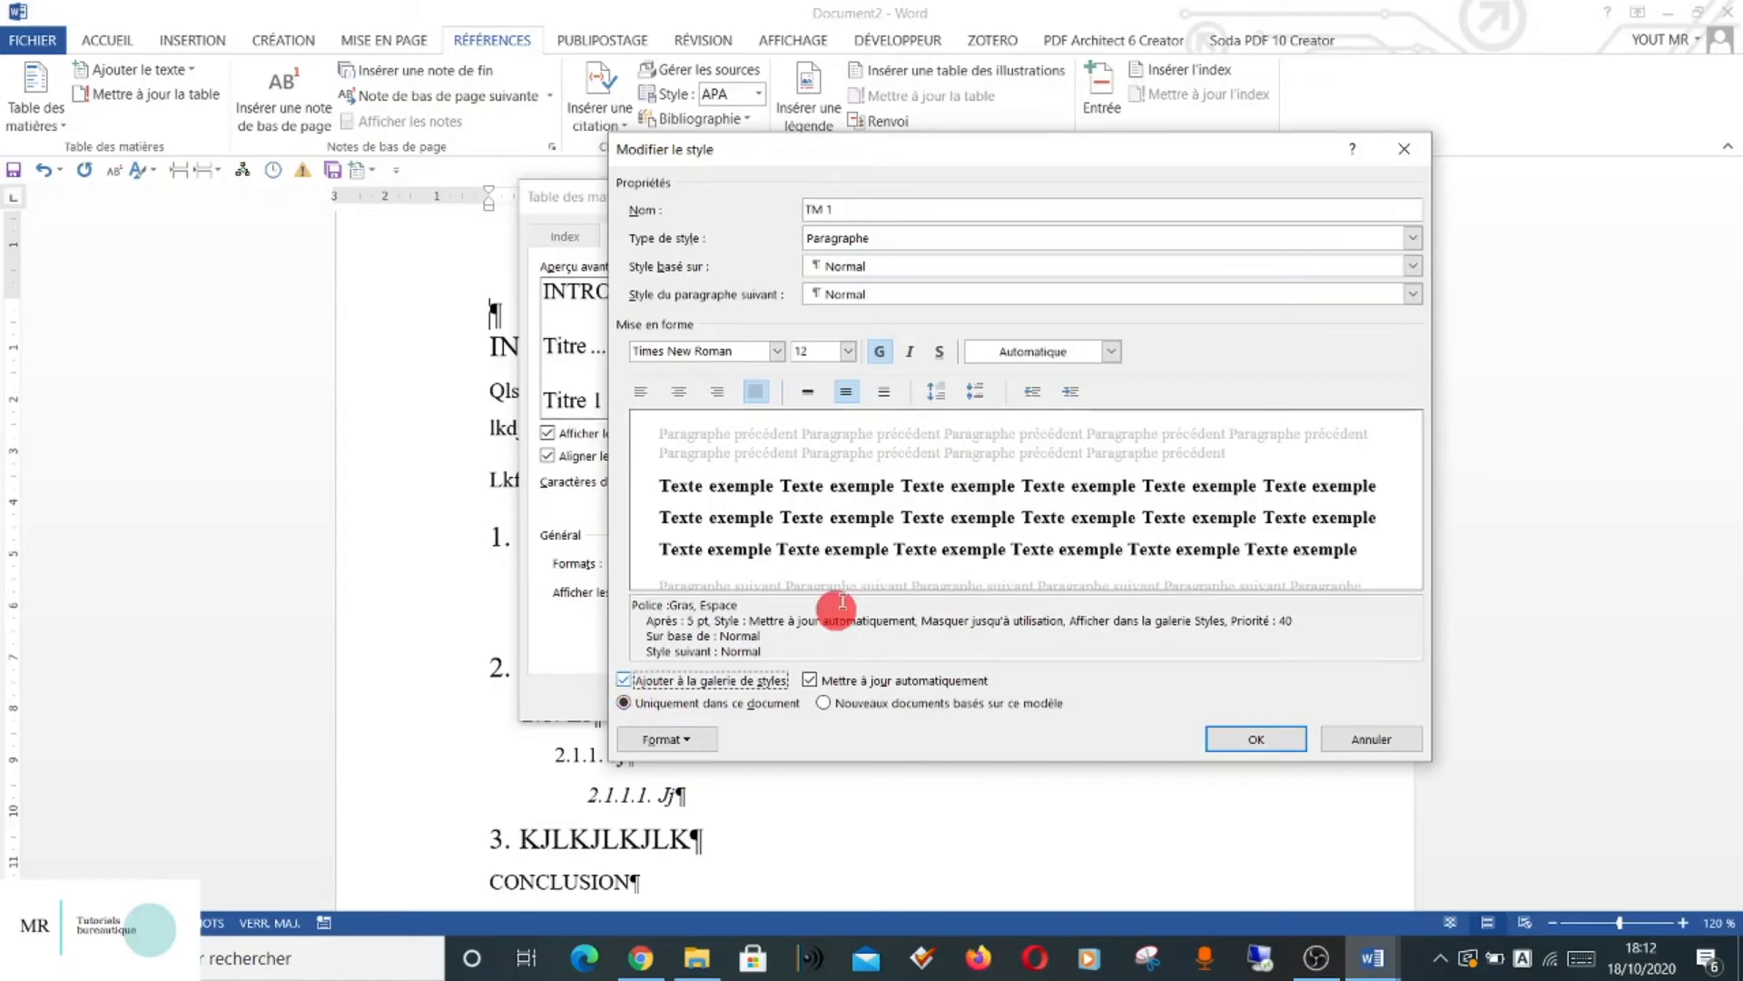
click(809, 392)
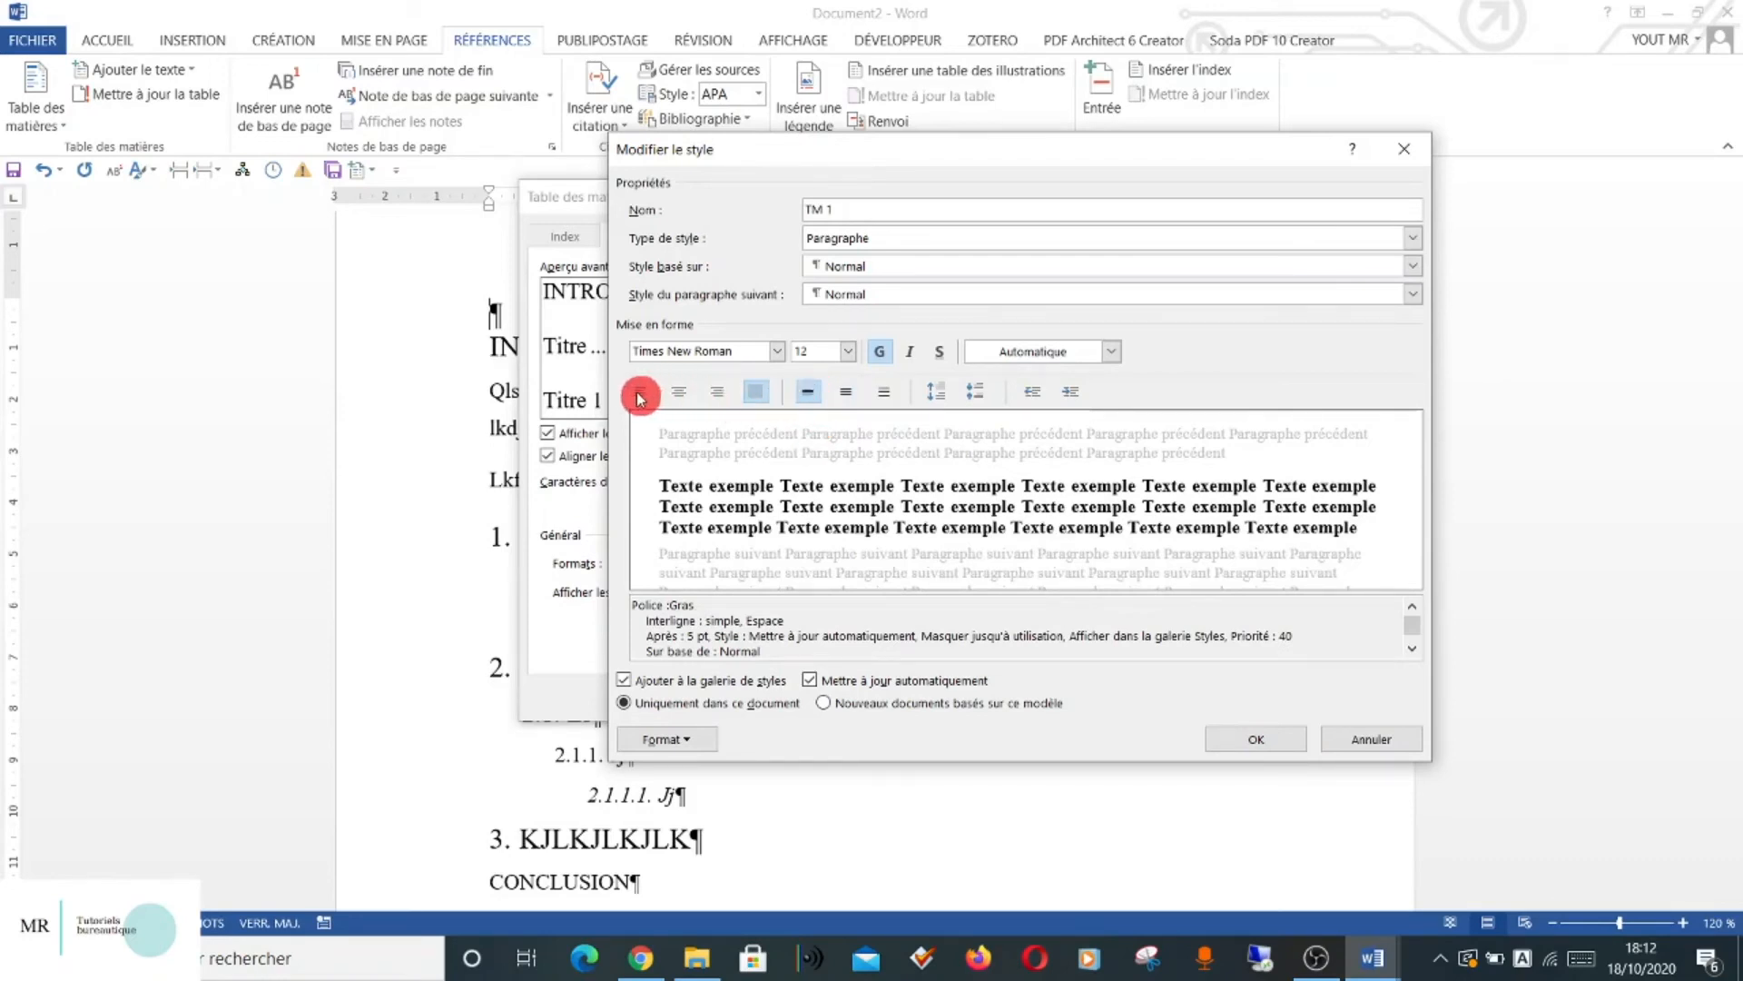
click(1288, 745)
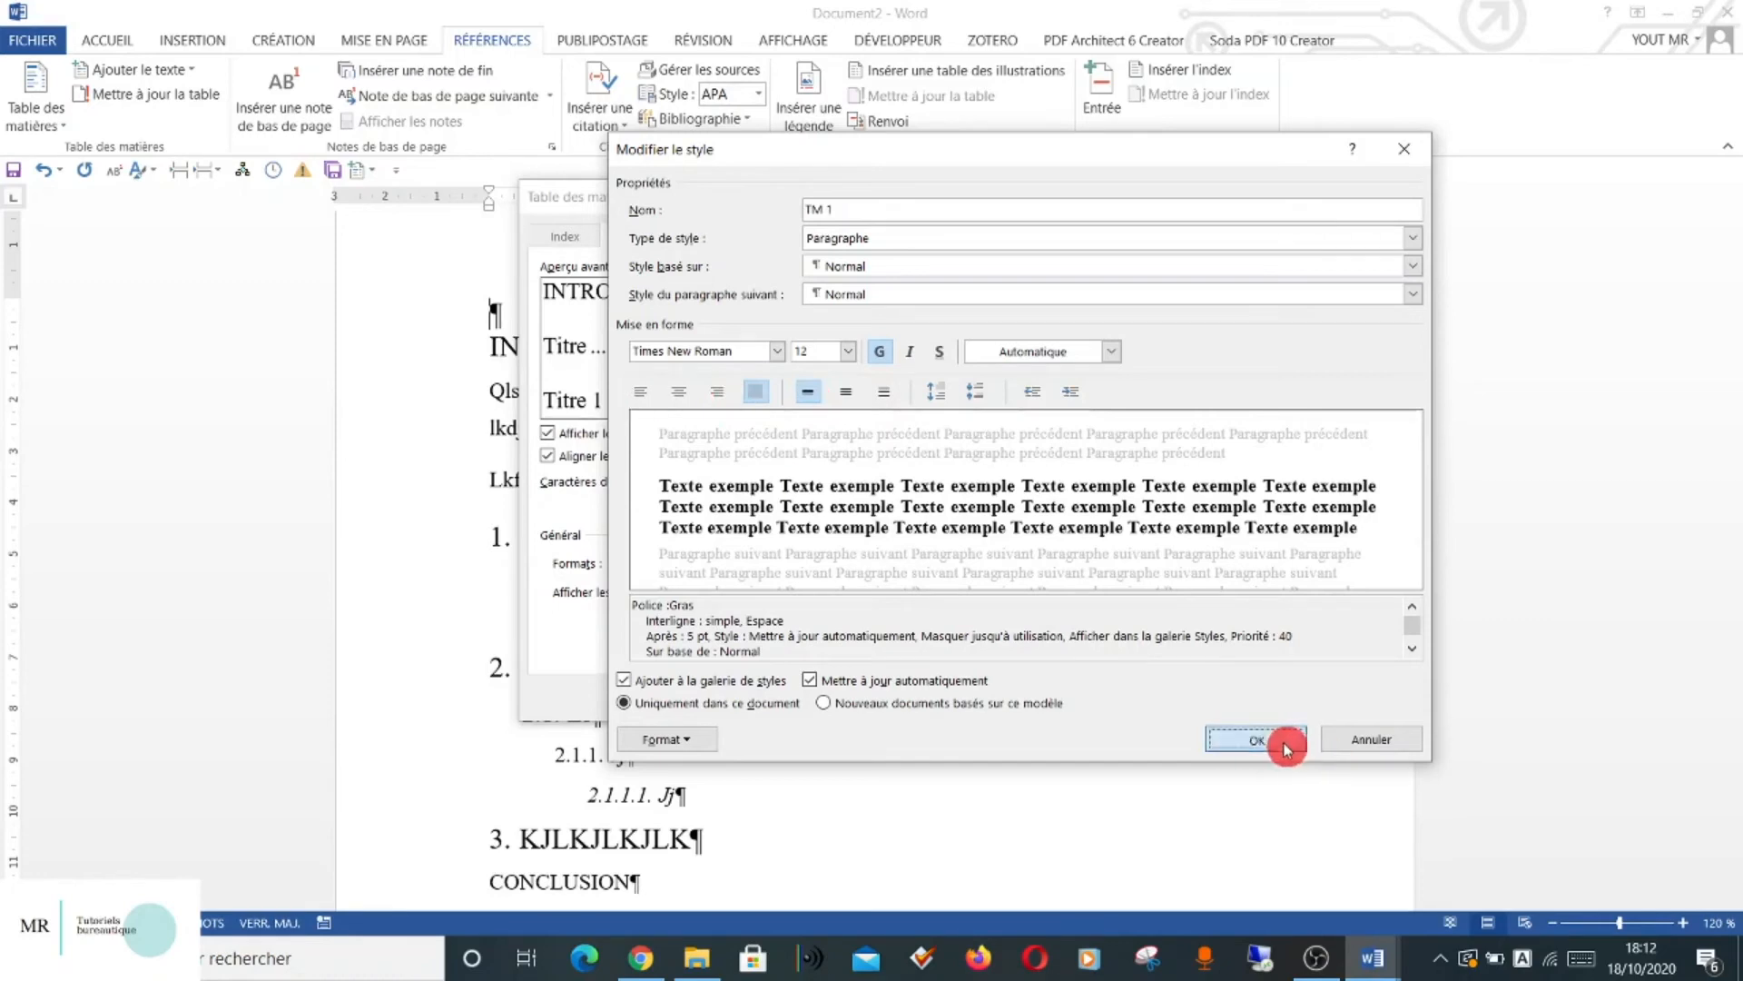
click(923, 650)
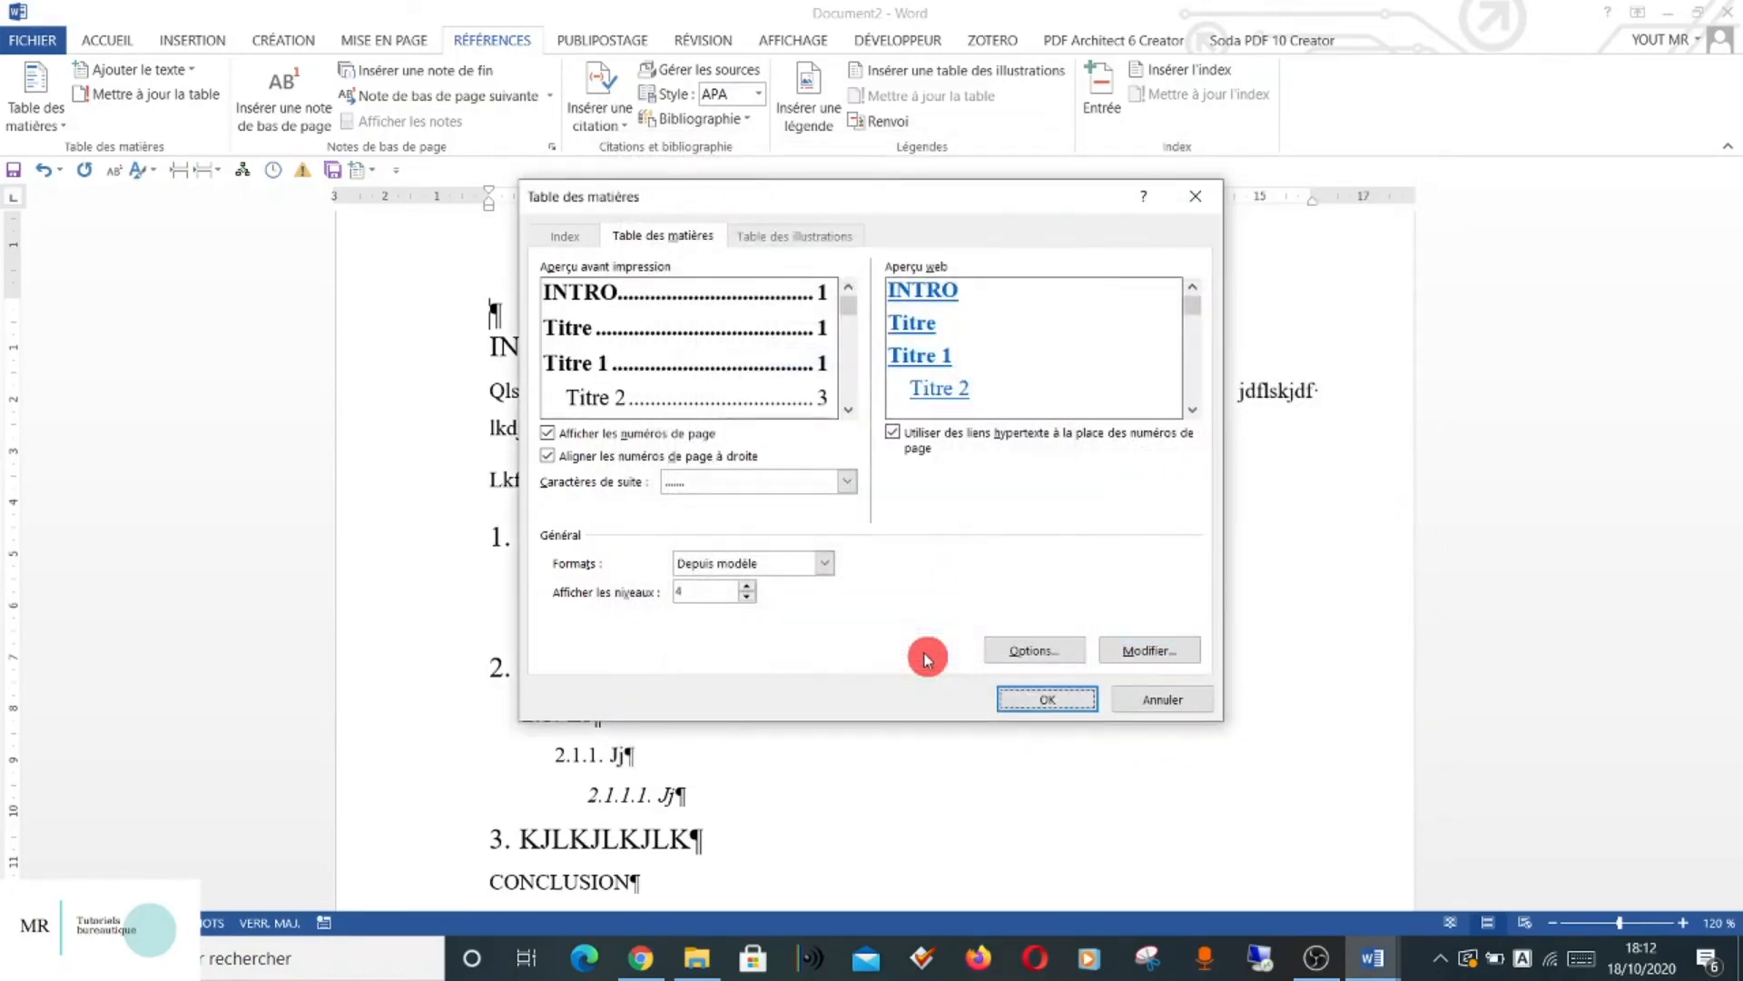
Insert the configured table of contents and compare its entries with the headings in the document.
click(1044, 699)
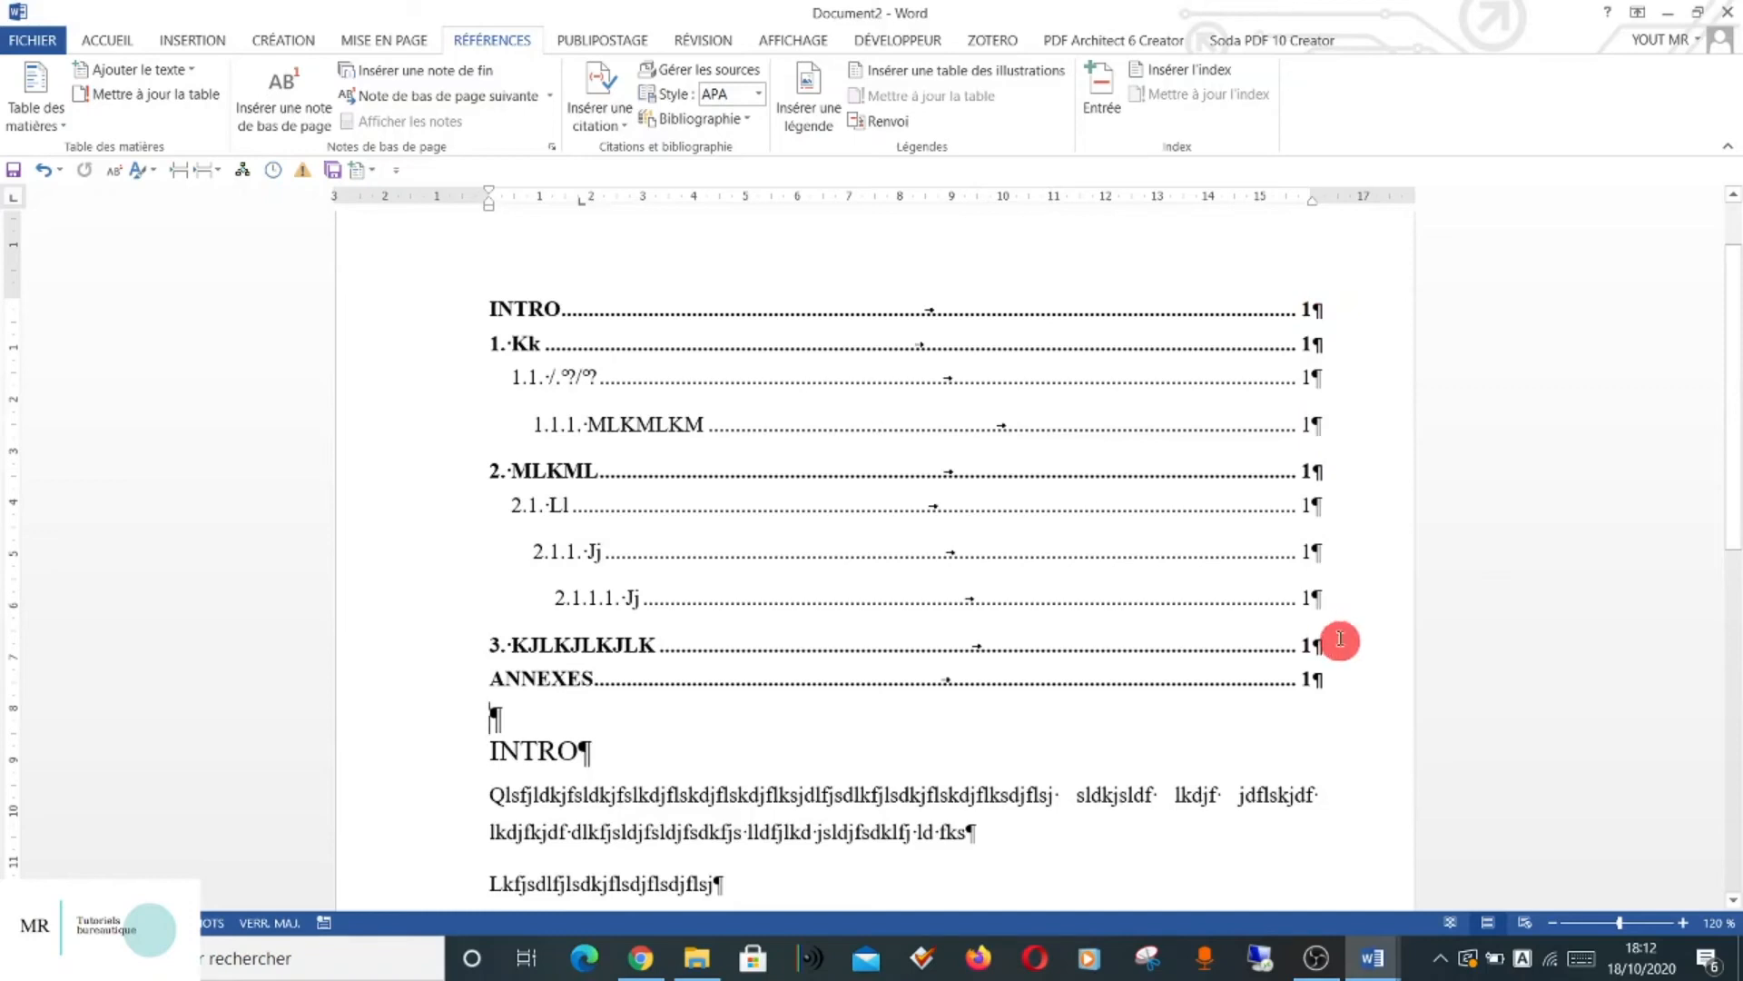
scroll(1413, 696, down, 3)
scroll(1031, 511, up, 3)
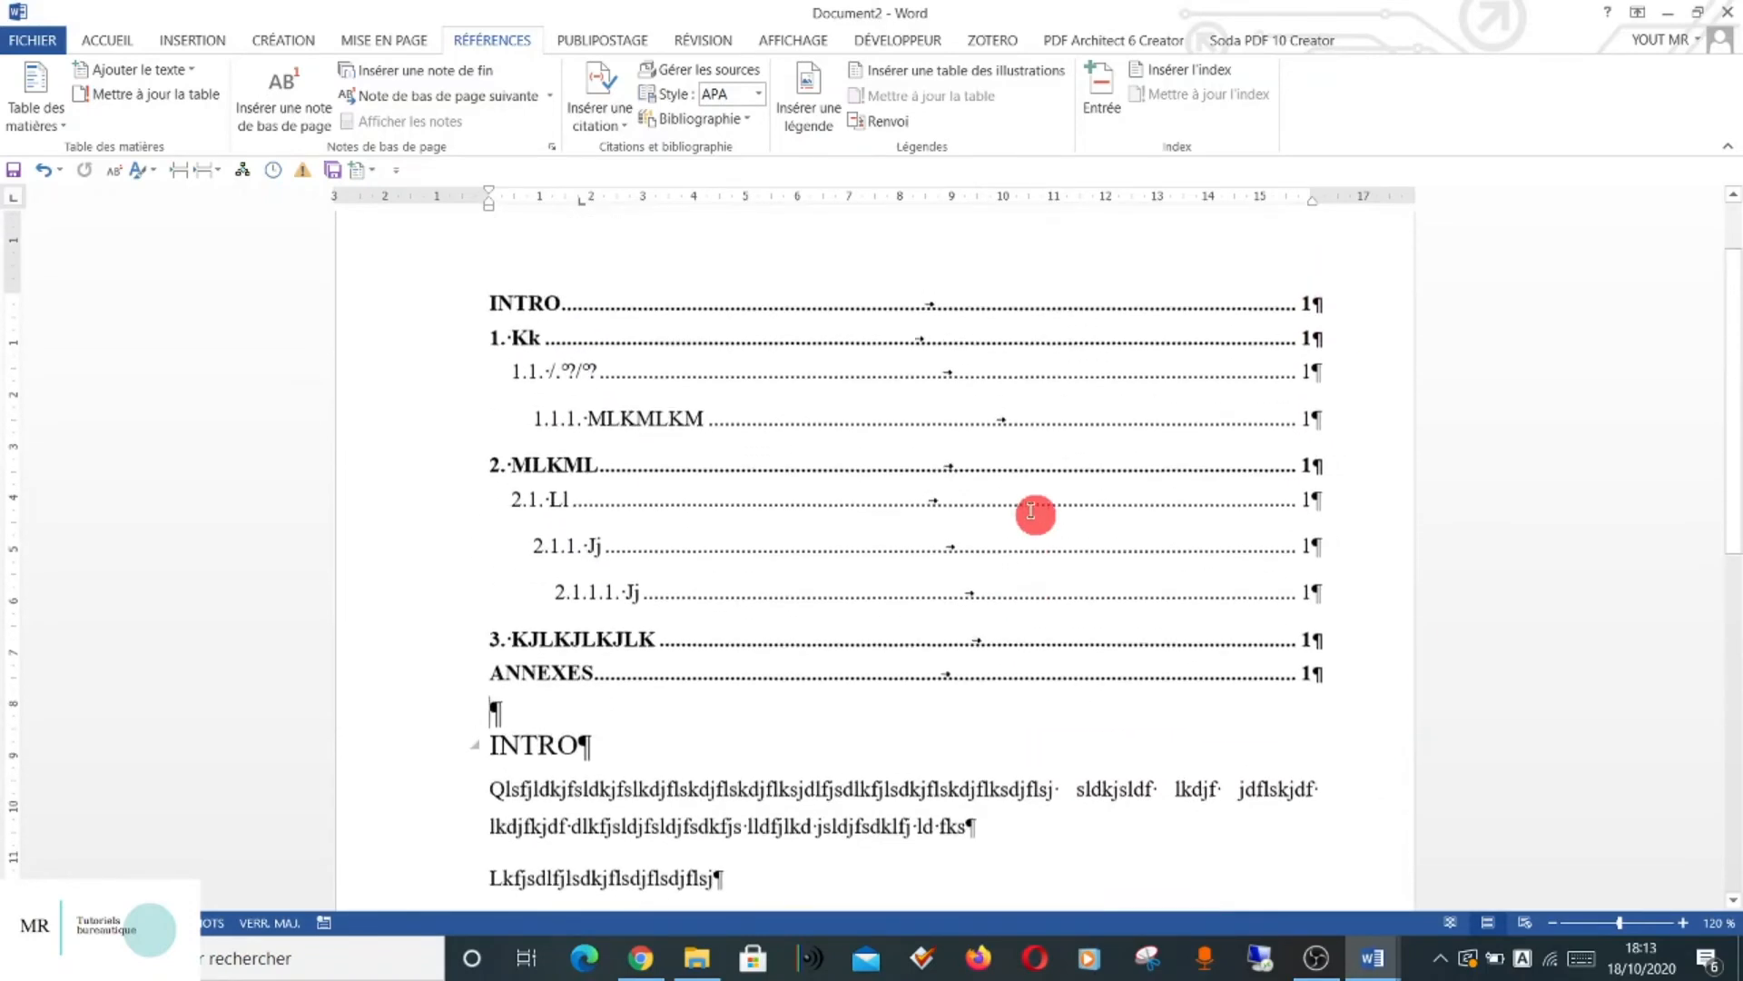
scroll(1031, 511, down, 9)
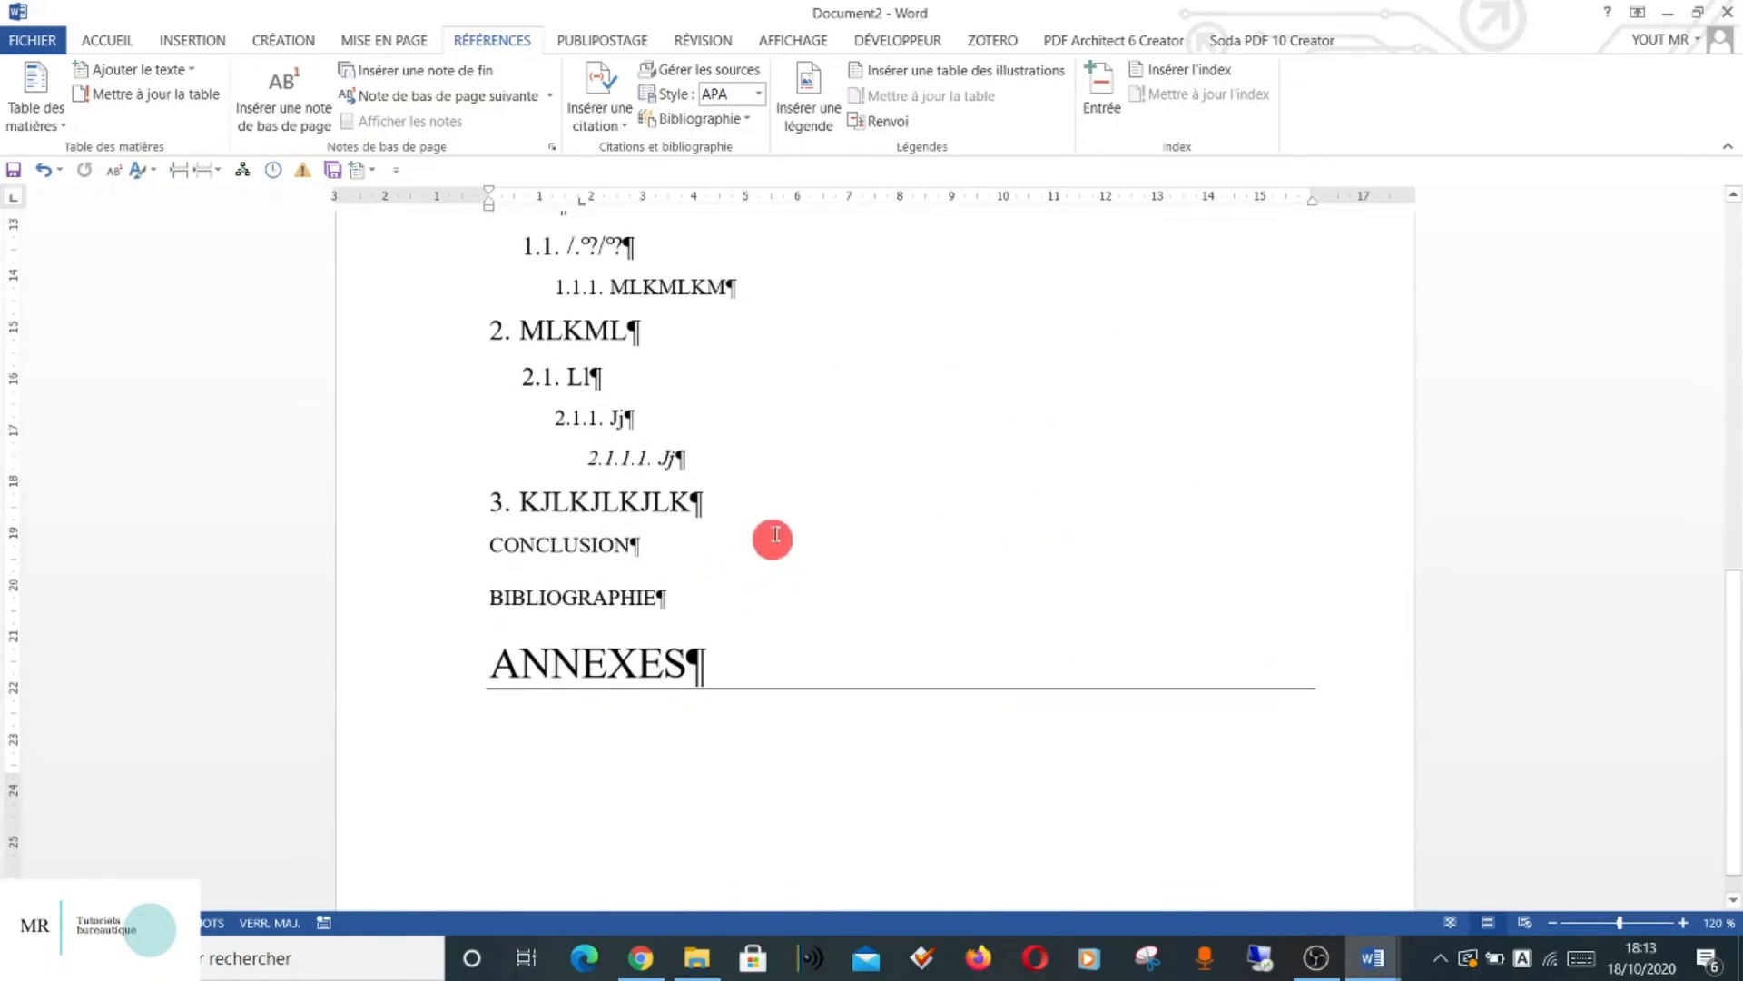
scroll(720, 533, up, 8)
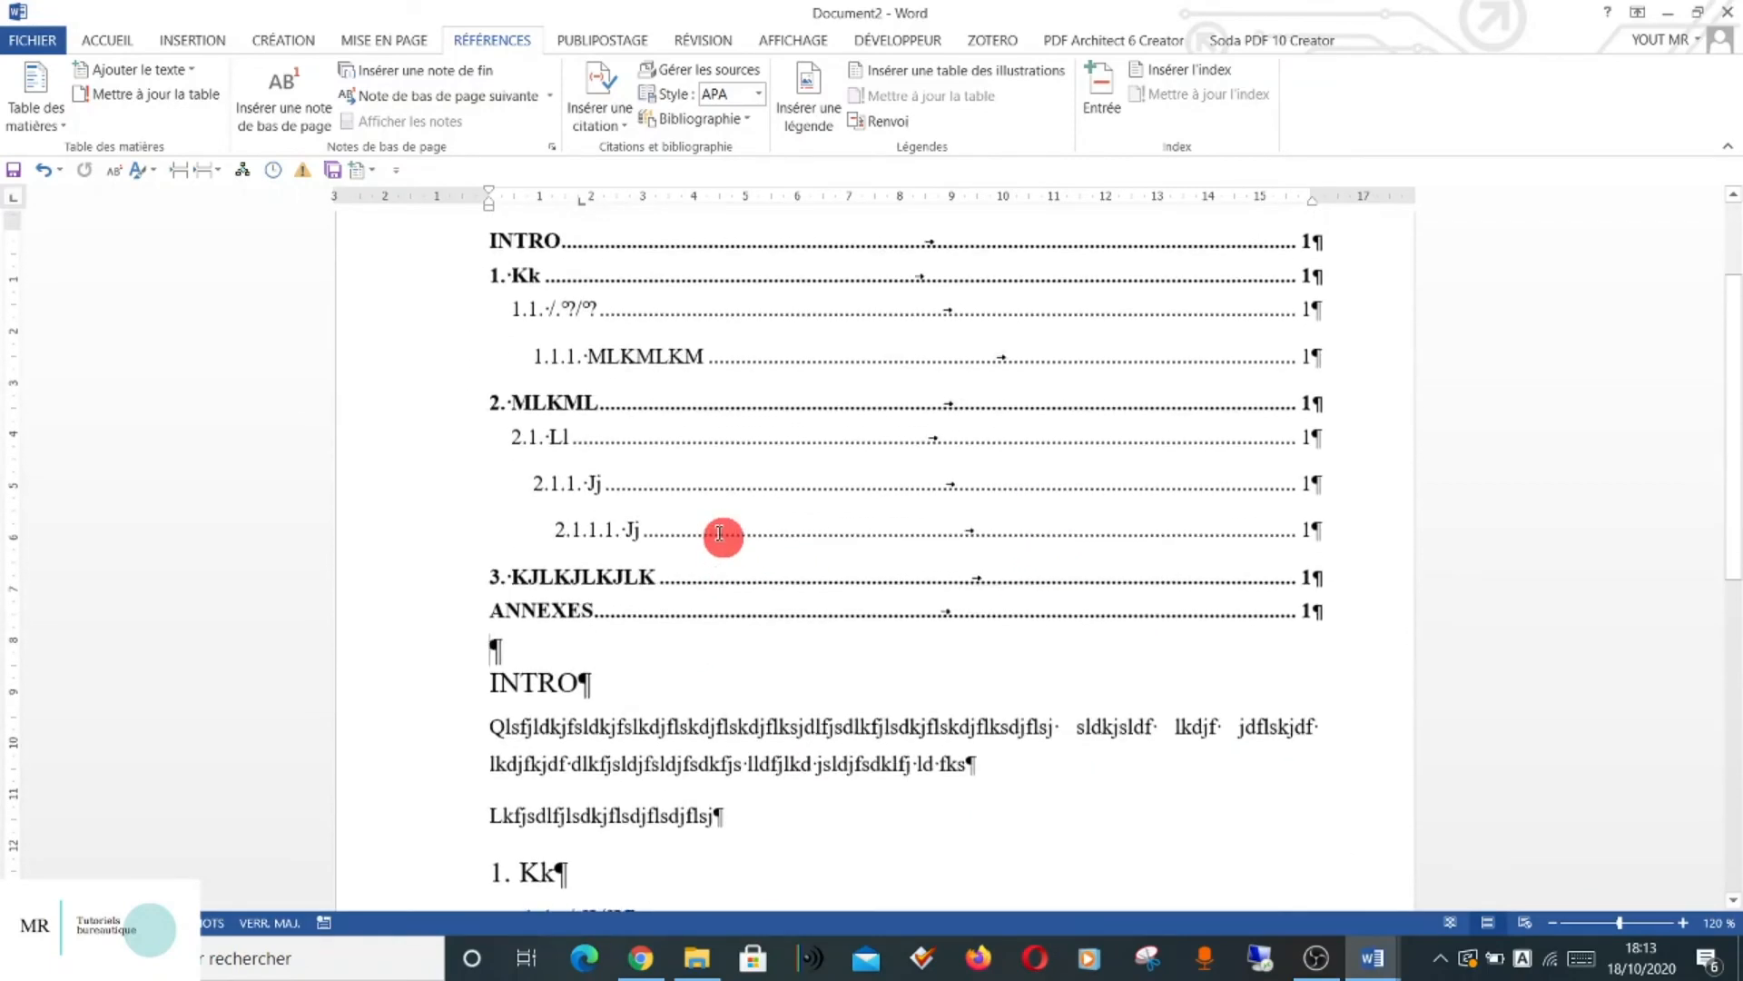
scroll(720, 533, up, 2)
scroll(720, 533, down, 5)
scroll(720, 533, up, 5)
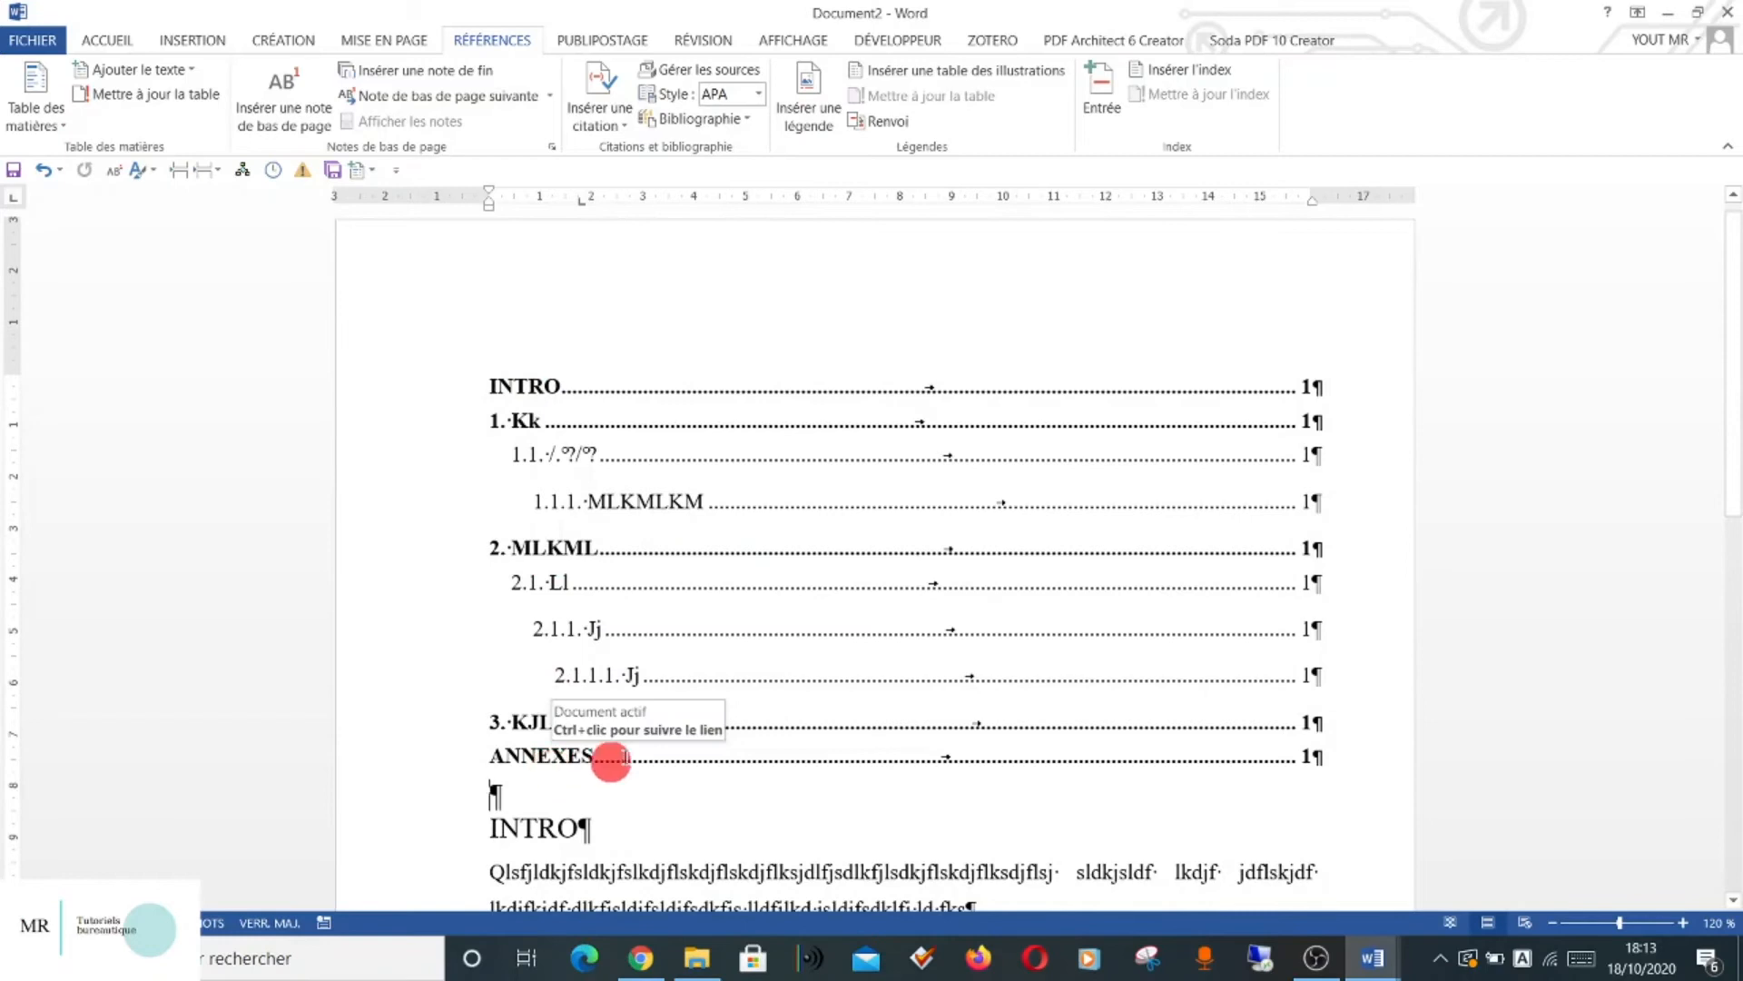
scroll(515, 674, down, 2)
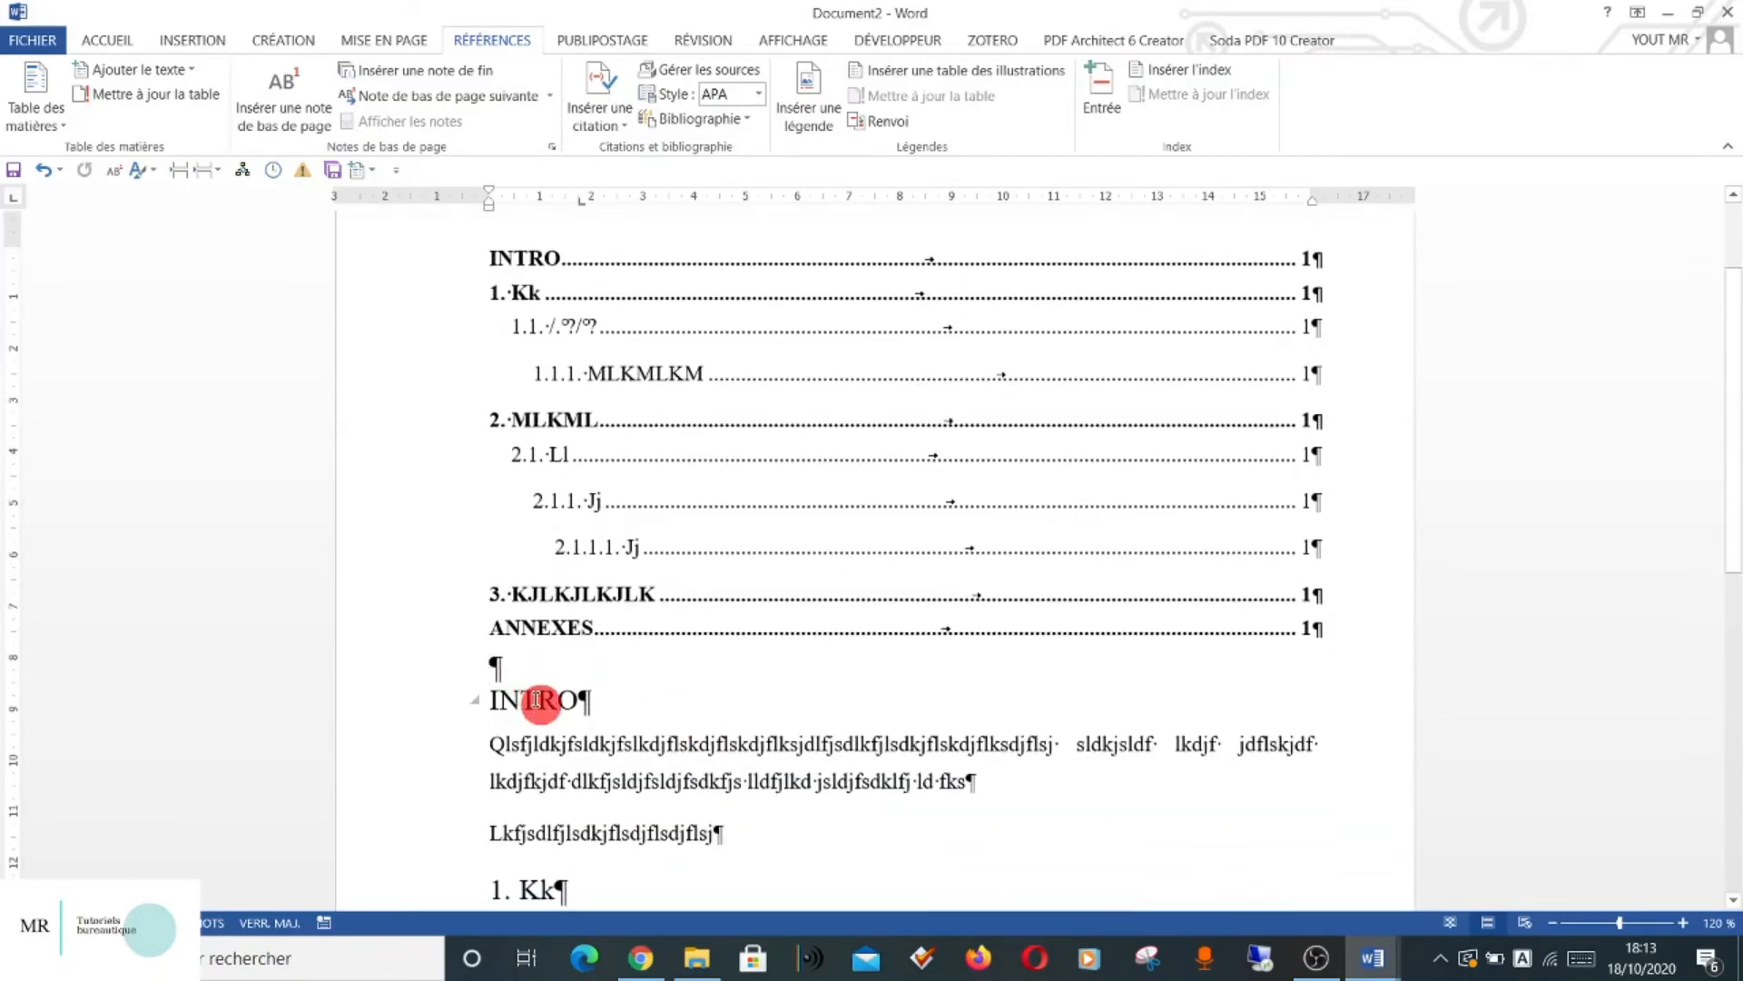
Check which styles are applied to the INTRO, ANNEXES, CONCLUSION and BIBLIOGRAPHIE paragraphs.
click(109, 39)
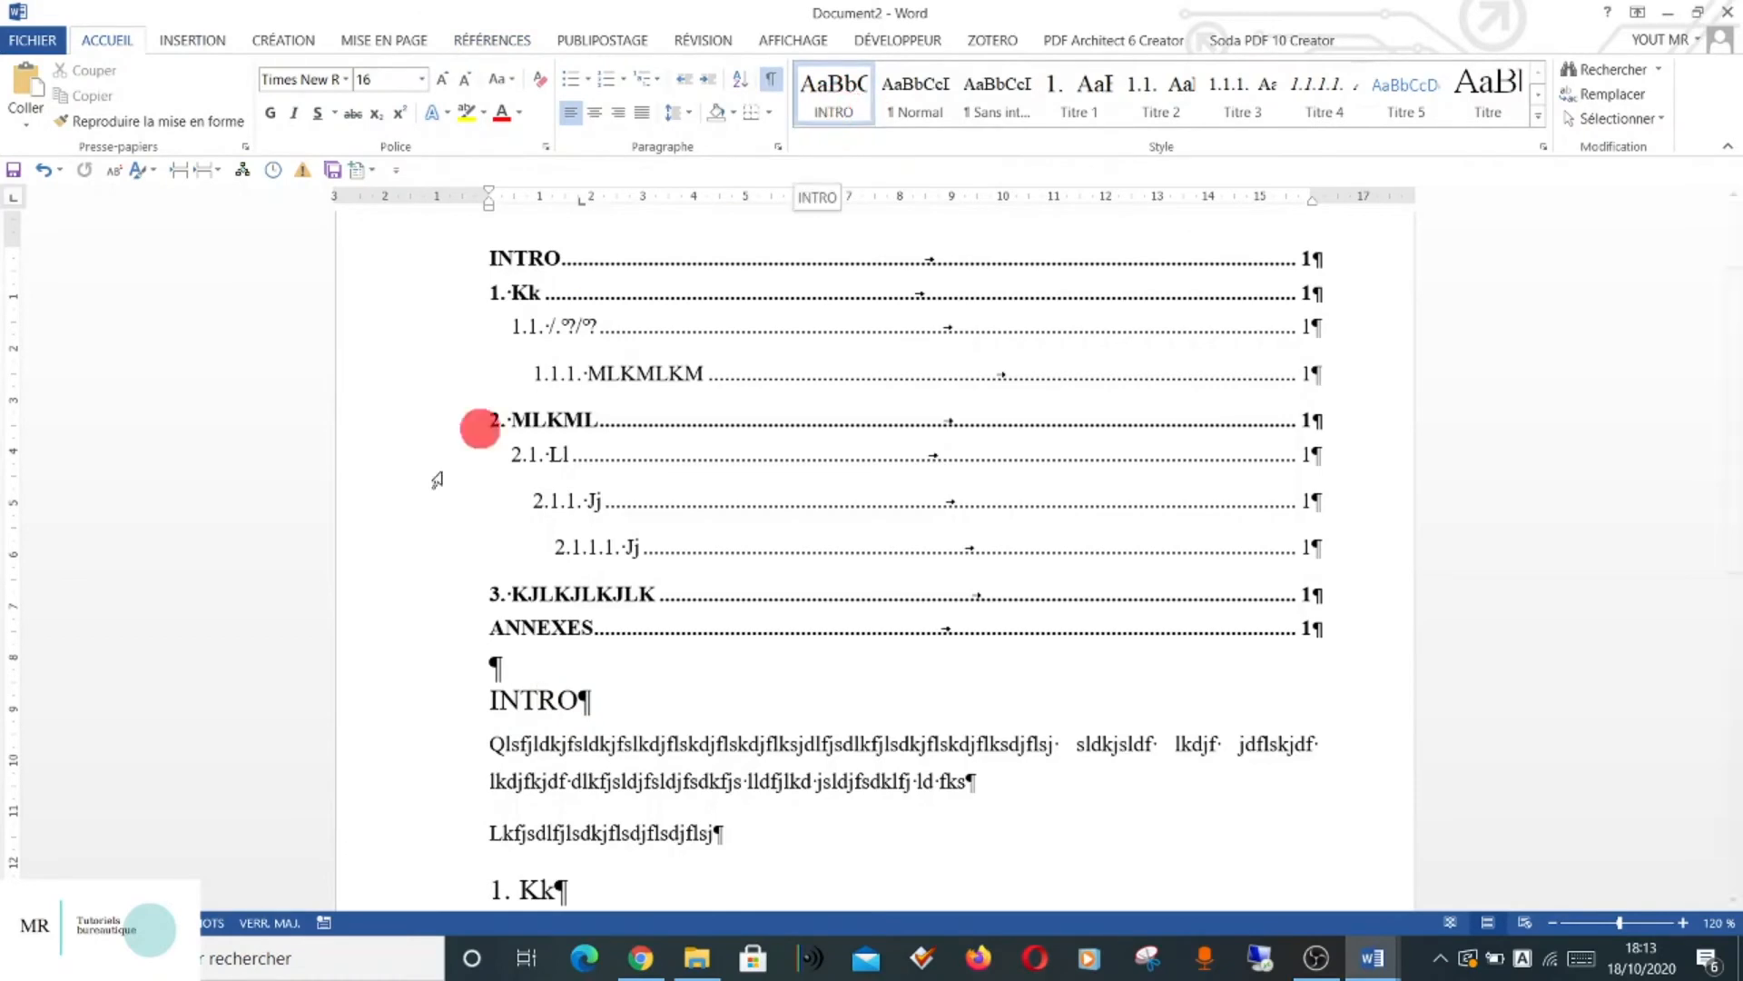
scroll(401, 591, down, 6)
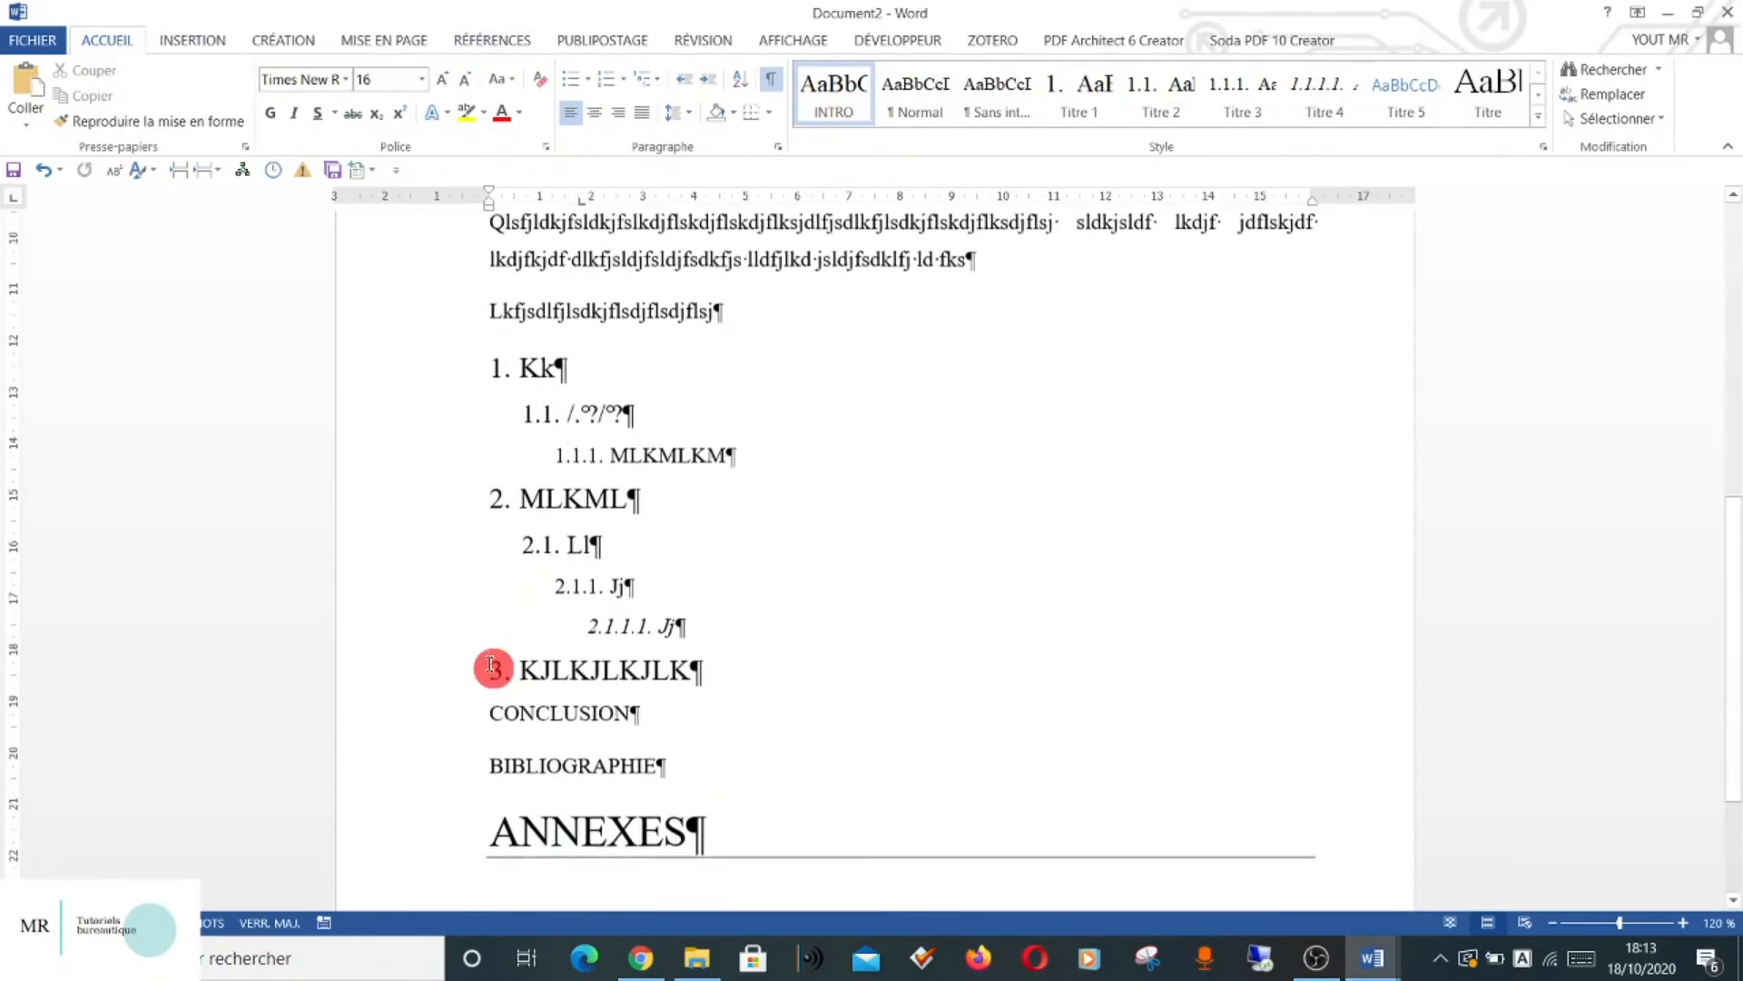
click(622, 841)
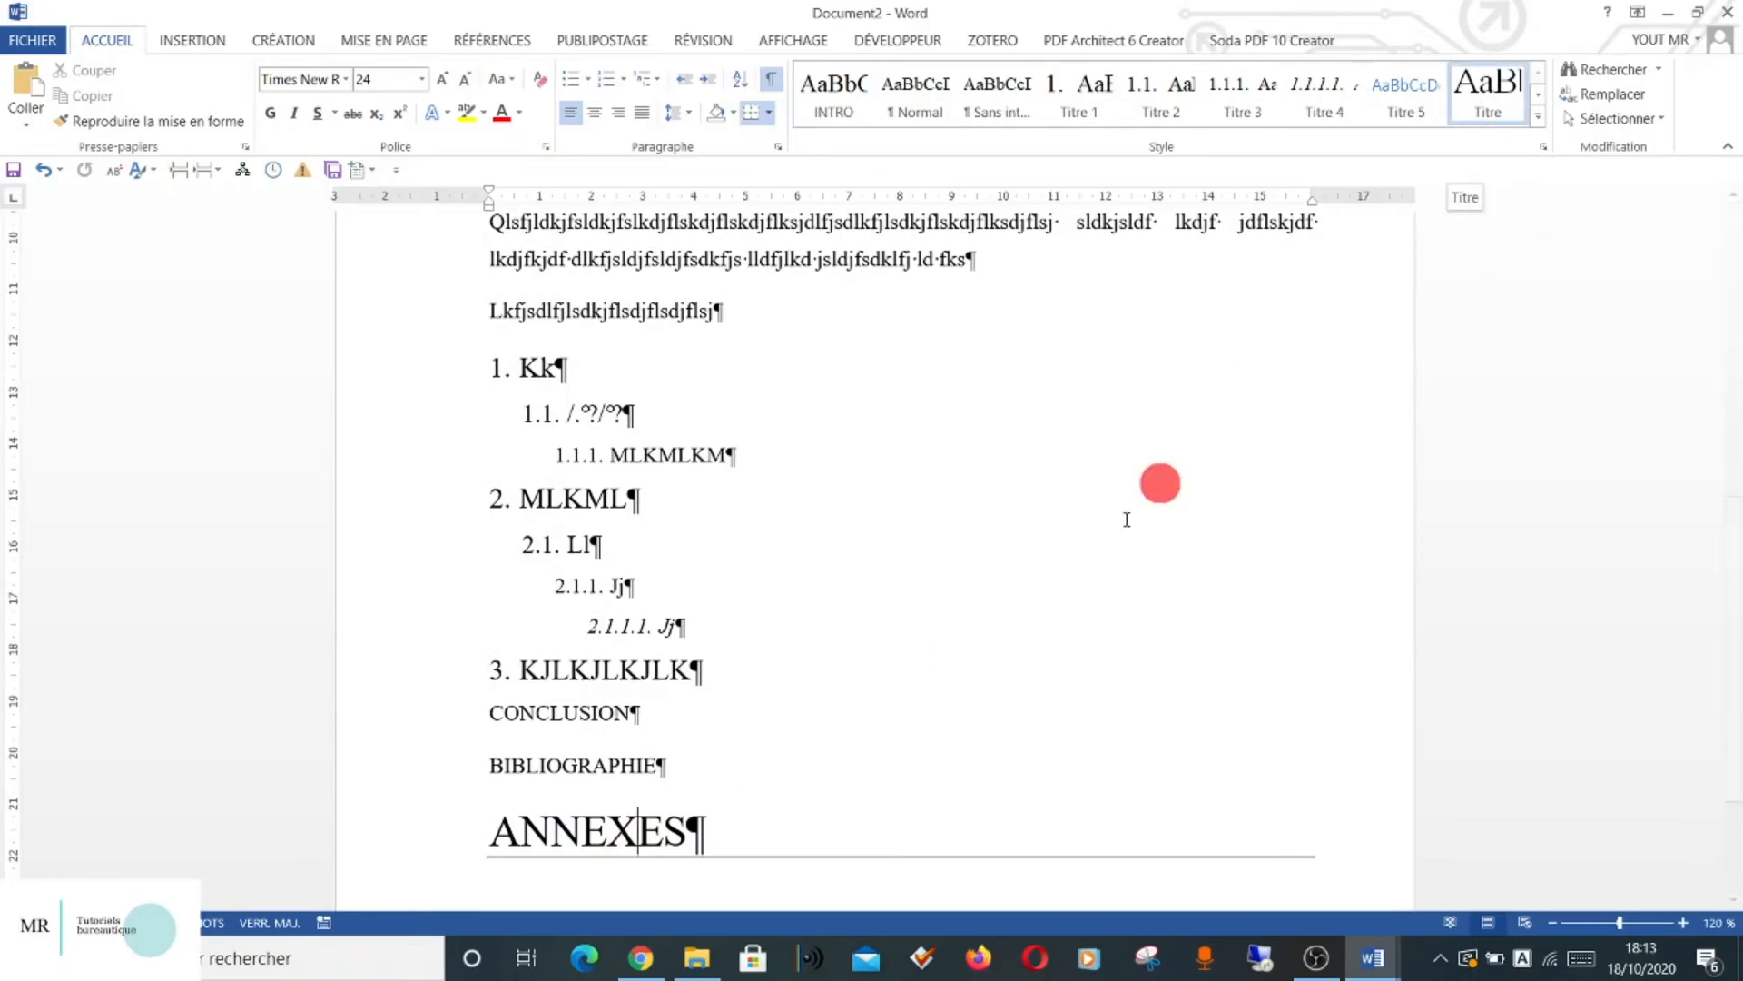
scroll(1059, 654, down, 3)
scroll(1017, 427, up, 10)
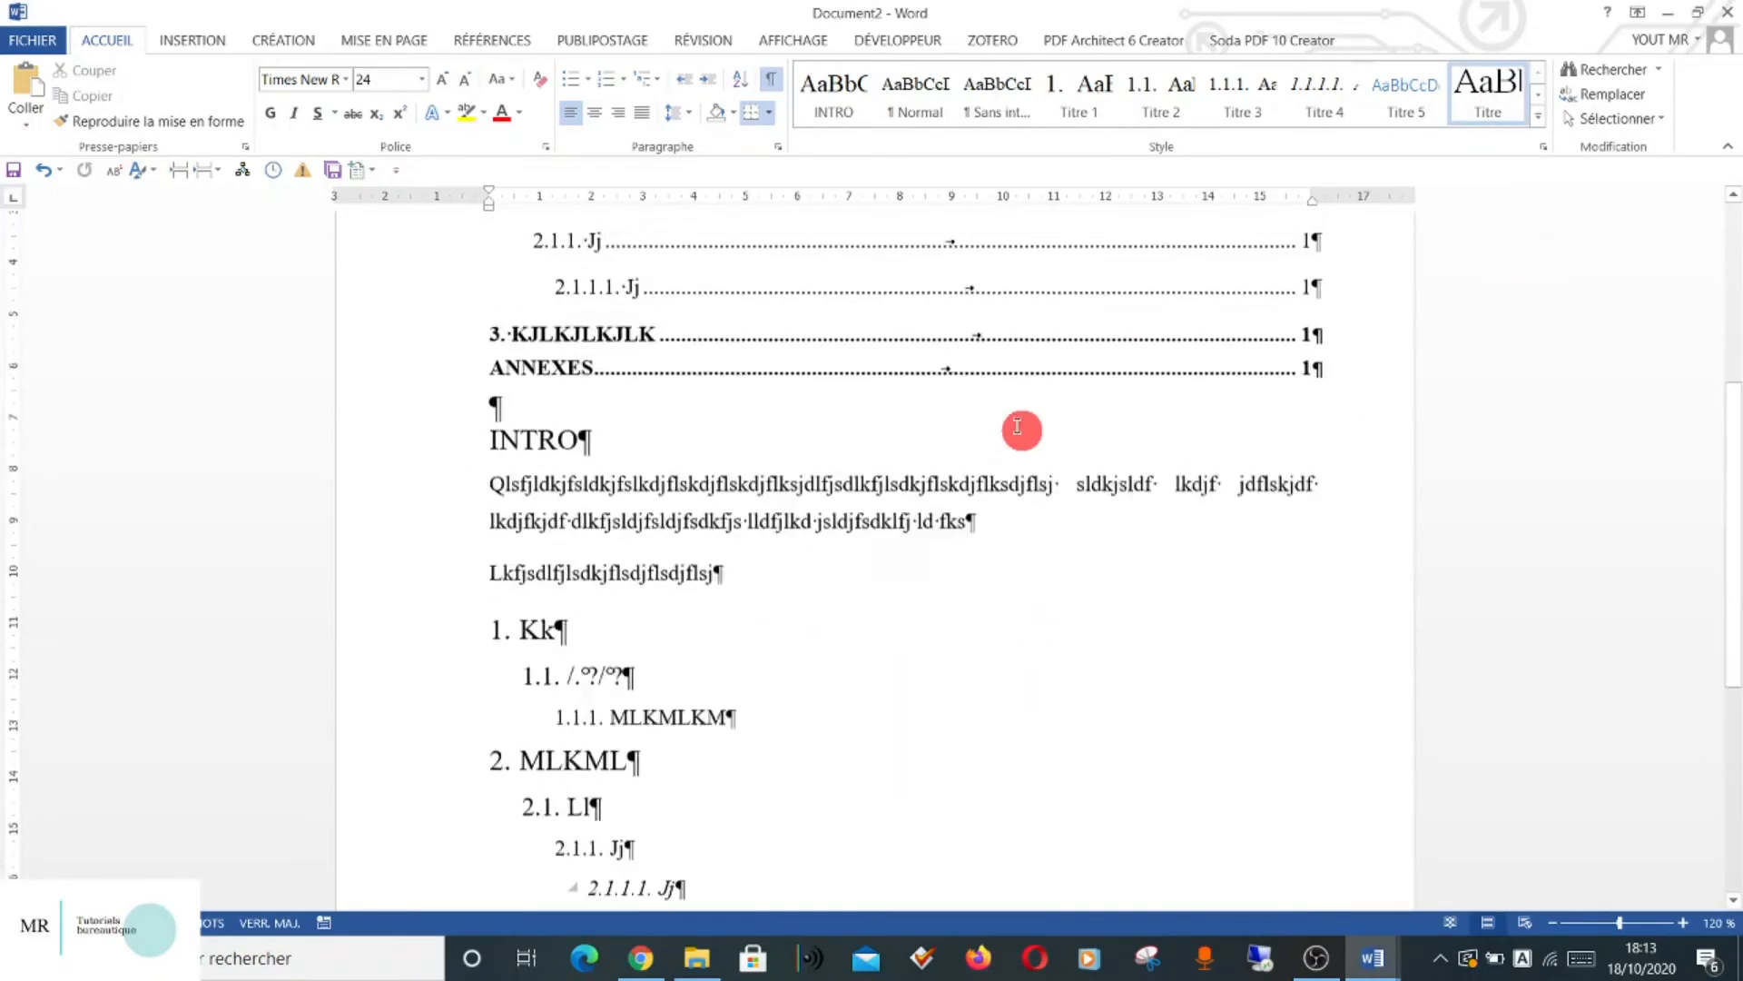
scroll(1017, 427, down, 7)
scroll(1021, 427, down, 3)
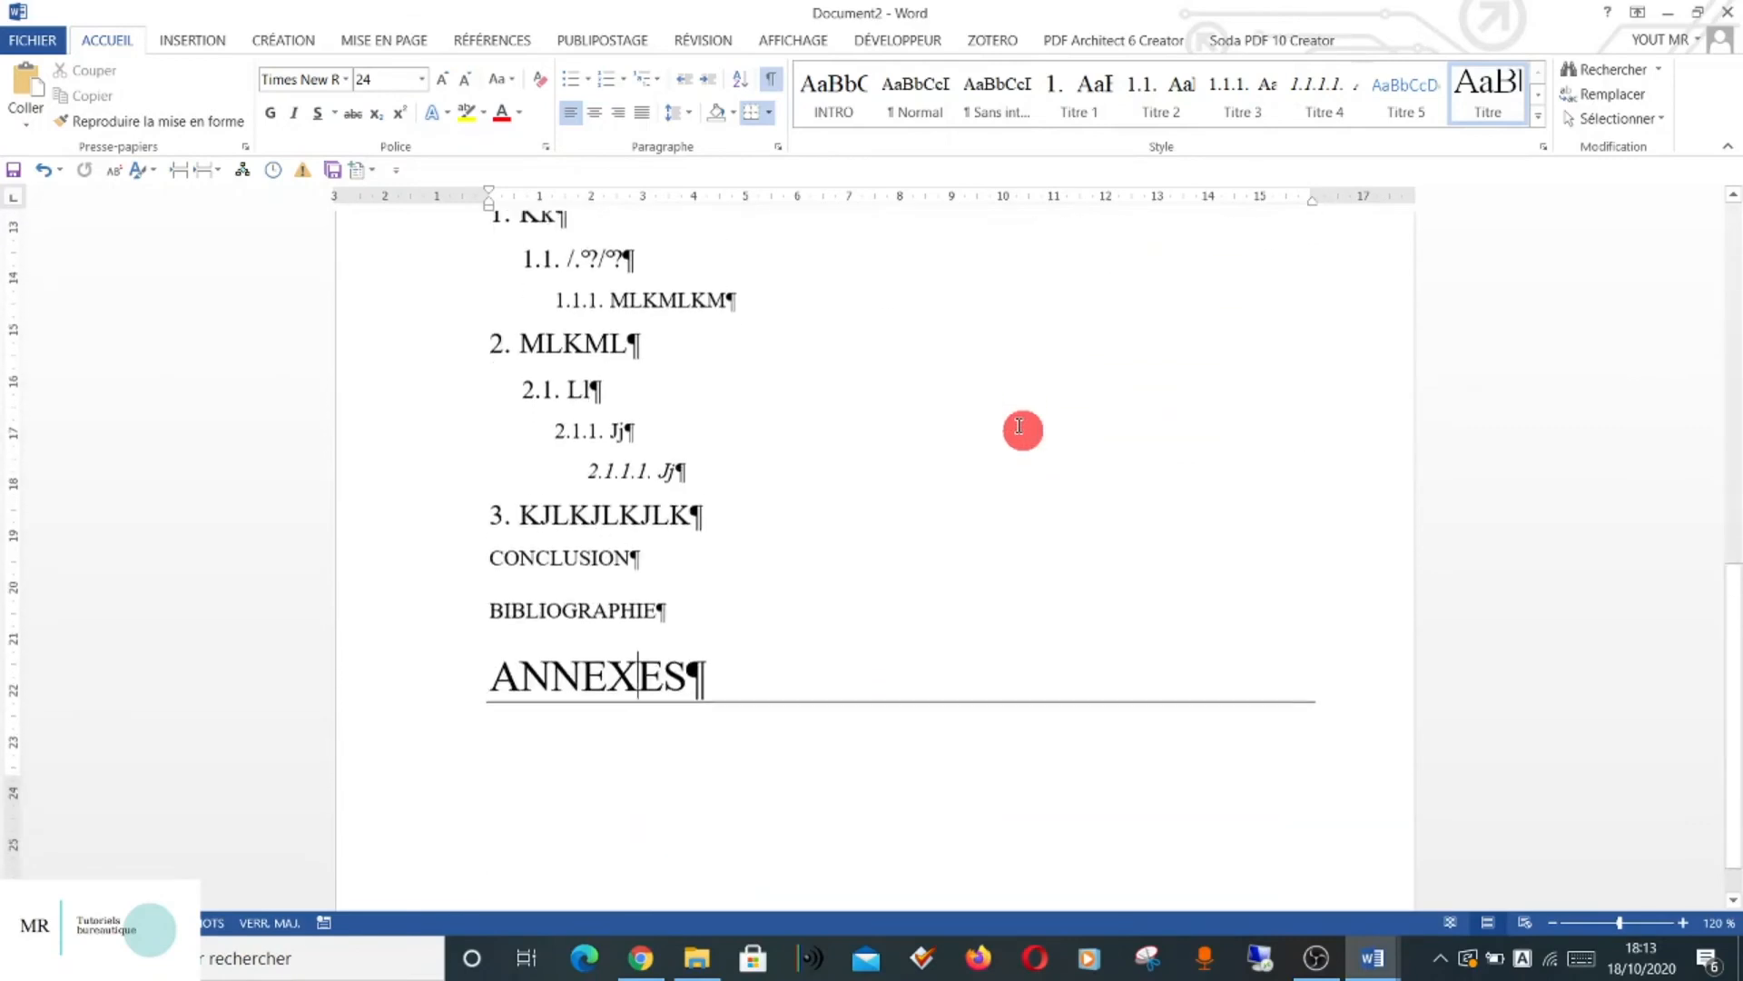
click(531, 548)
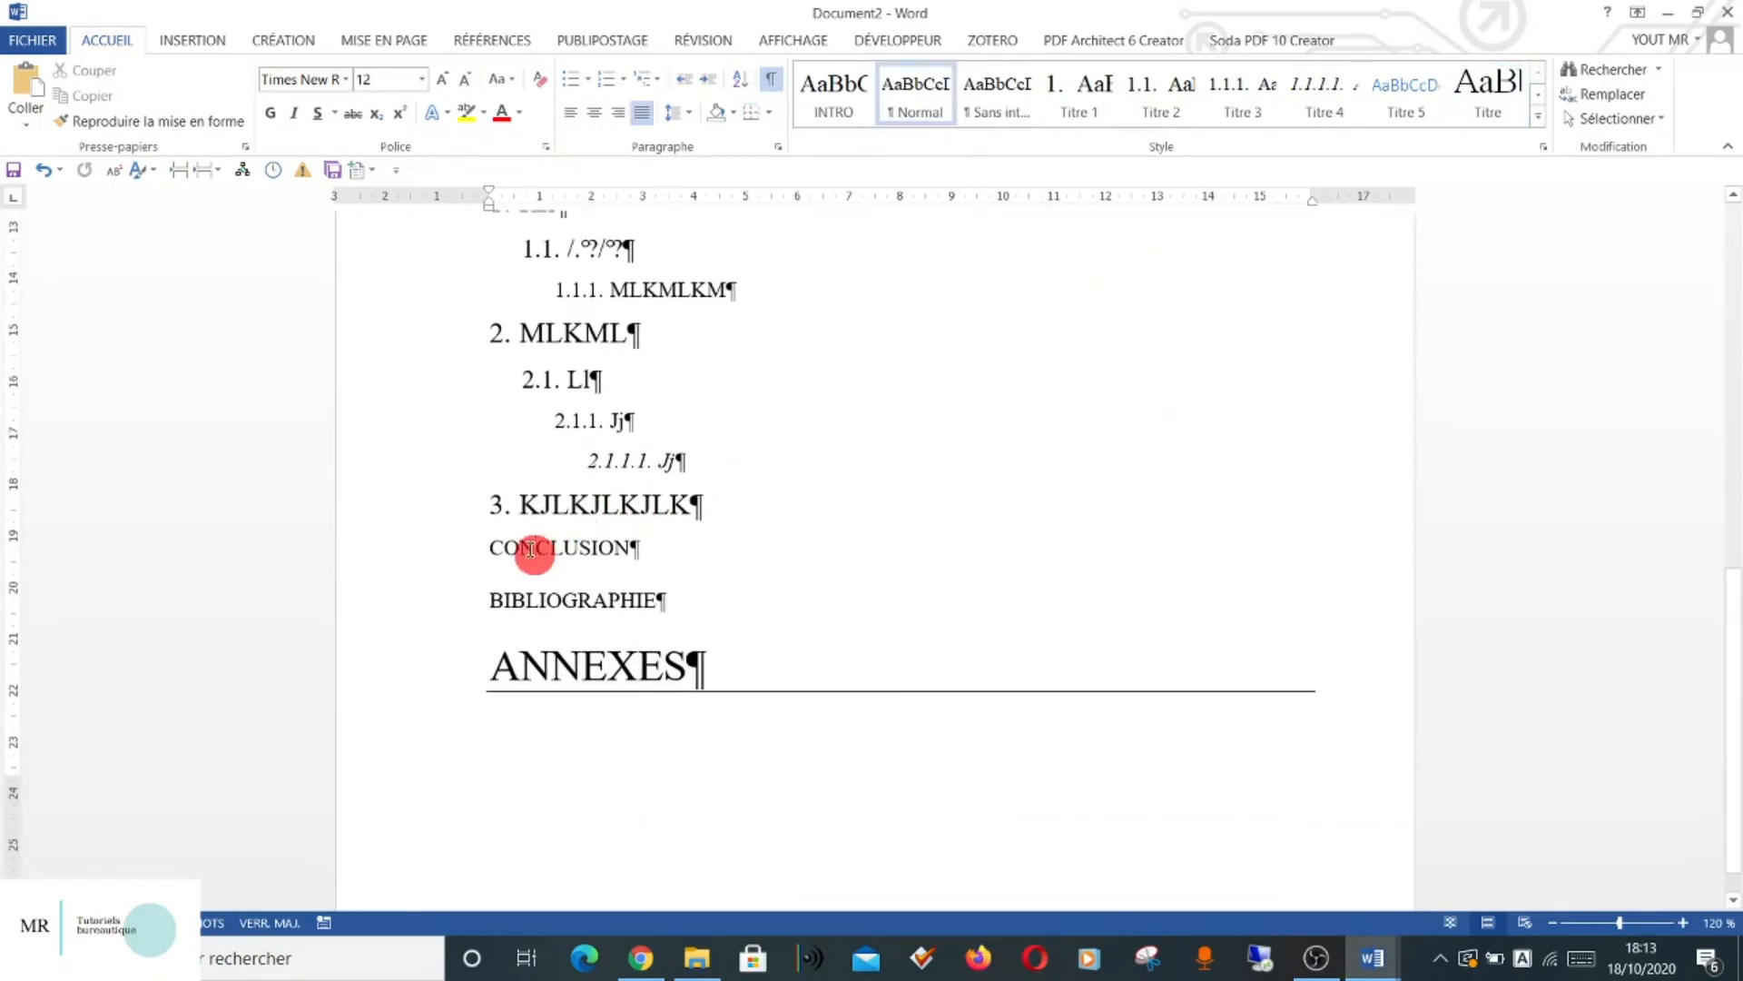
click(592, 600)
Apply the INTRO style to the CONCLUSION and BIBLIOGRAPHIE paragraphs.
drag(492, 548, 634, 547)
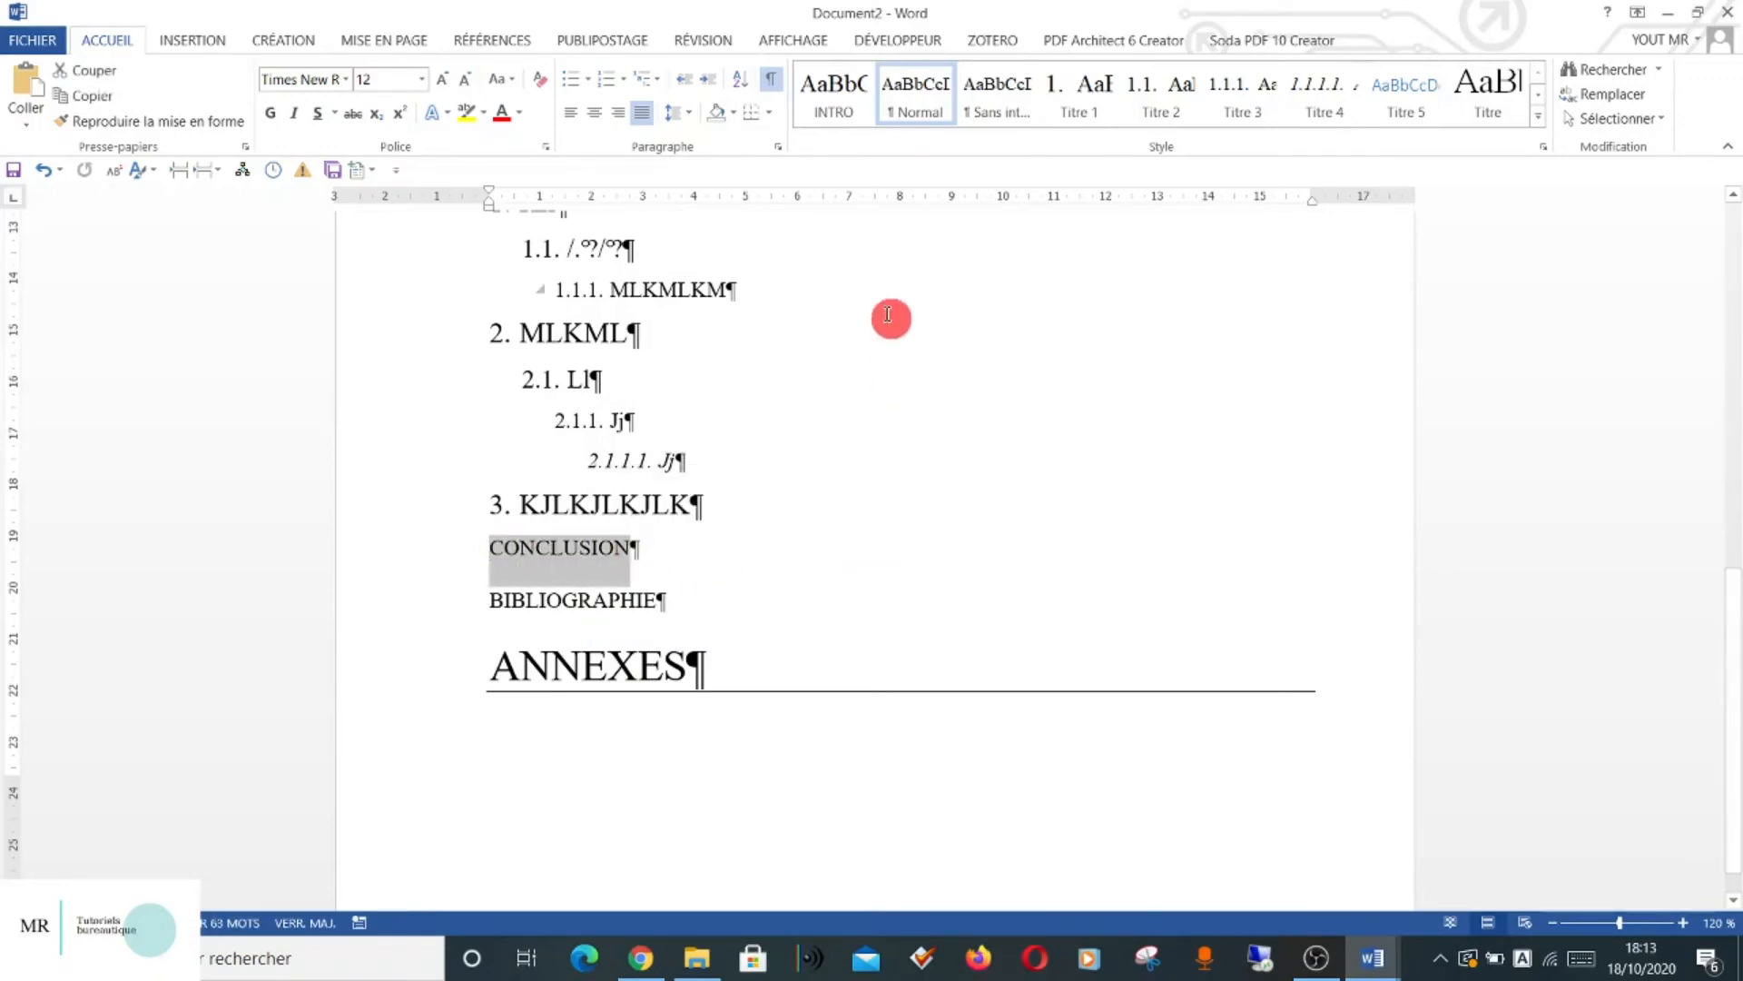
click(844, 111)
drag(490, 599, 664, 599)
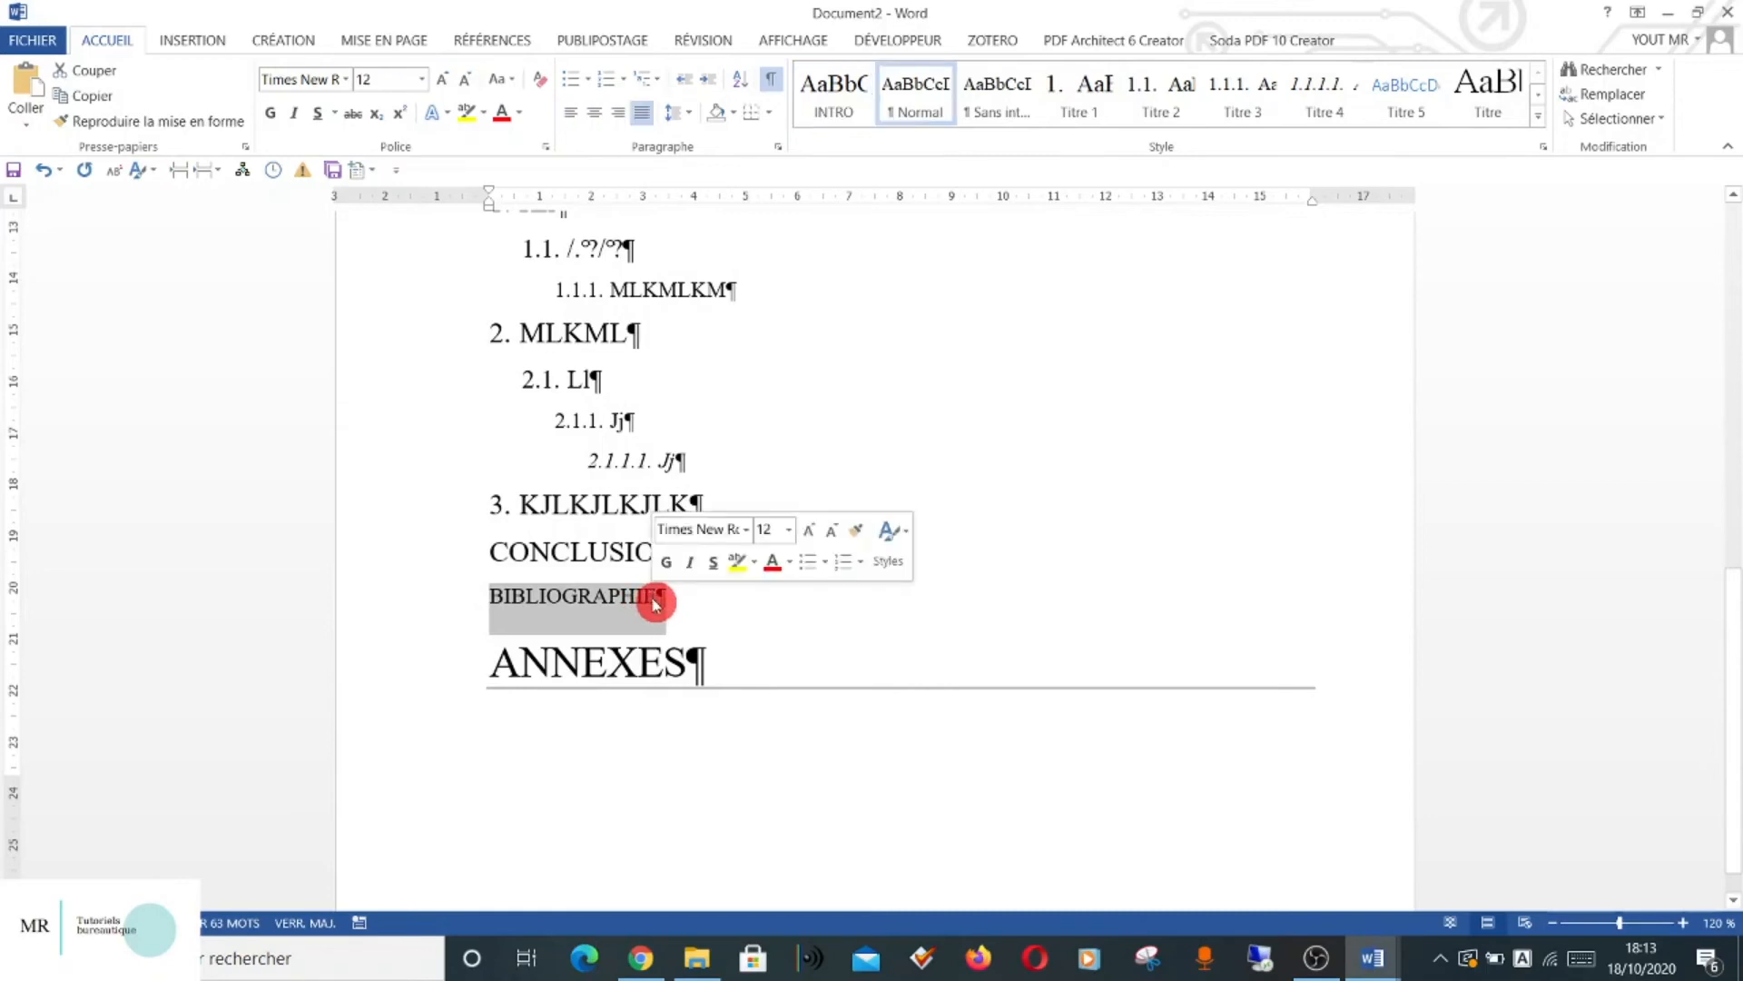
click(829, 97)
click(837, 527)
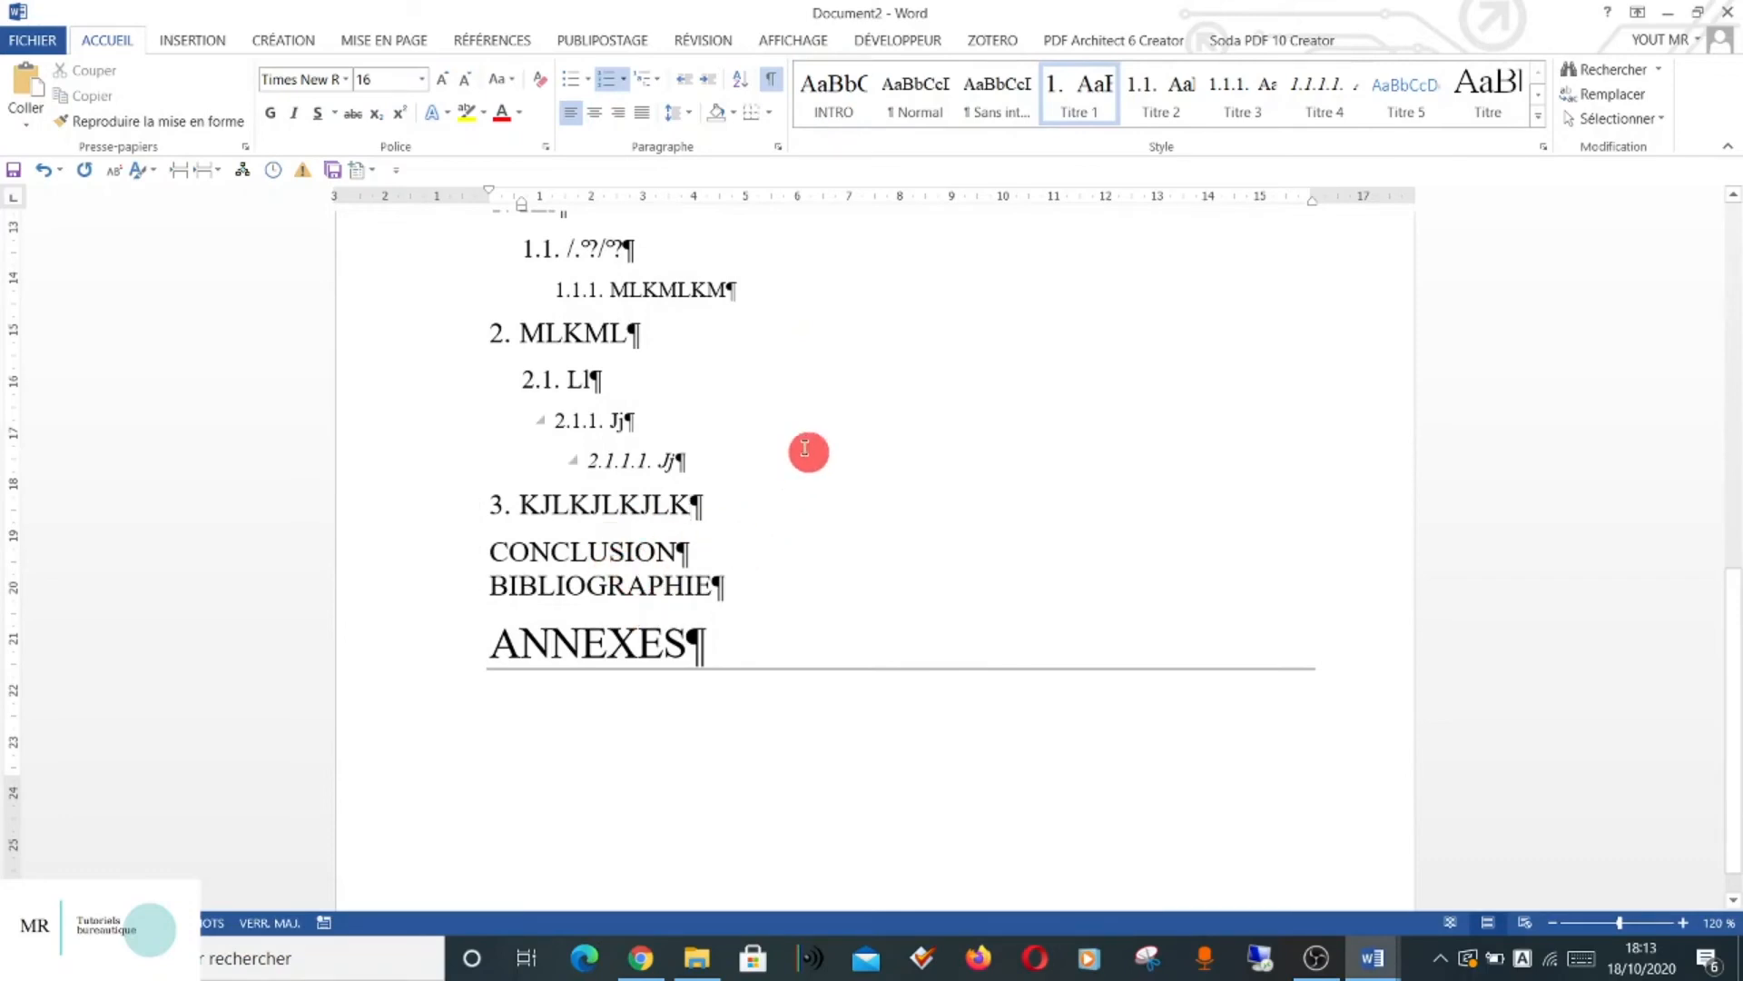
Update the entire table of contents, including its headings as well as the page numbers.
scroll(807, 451, up, 10)
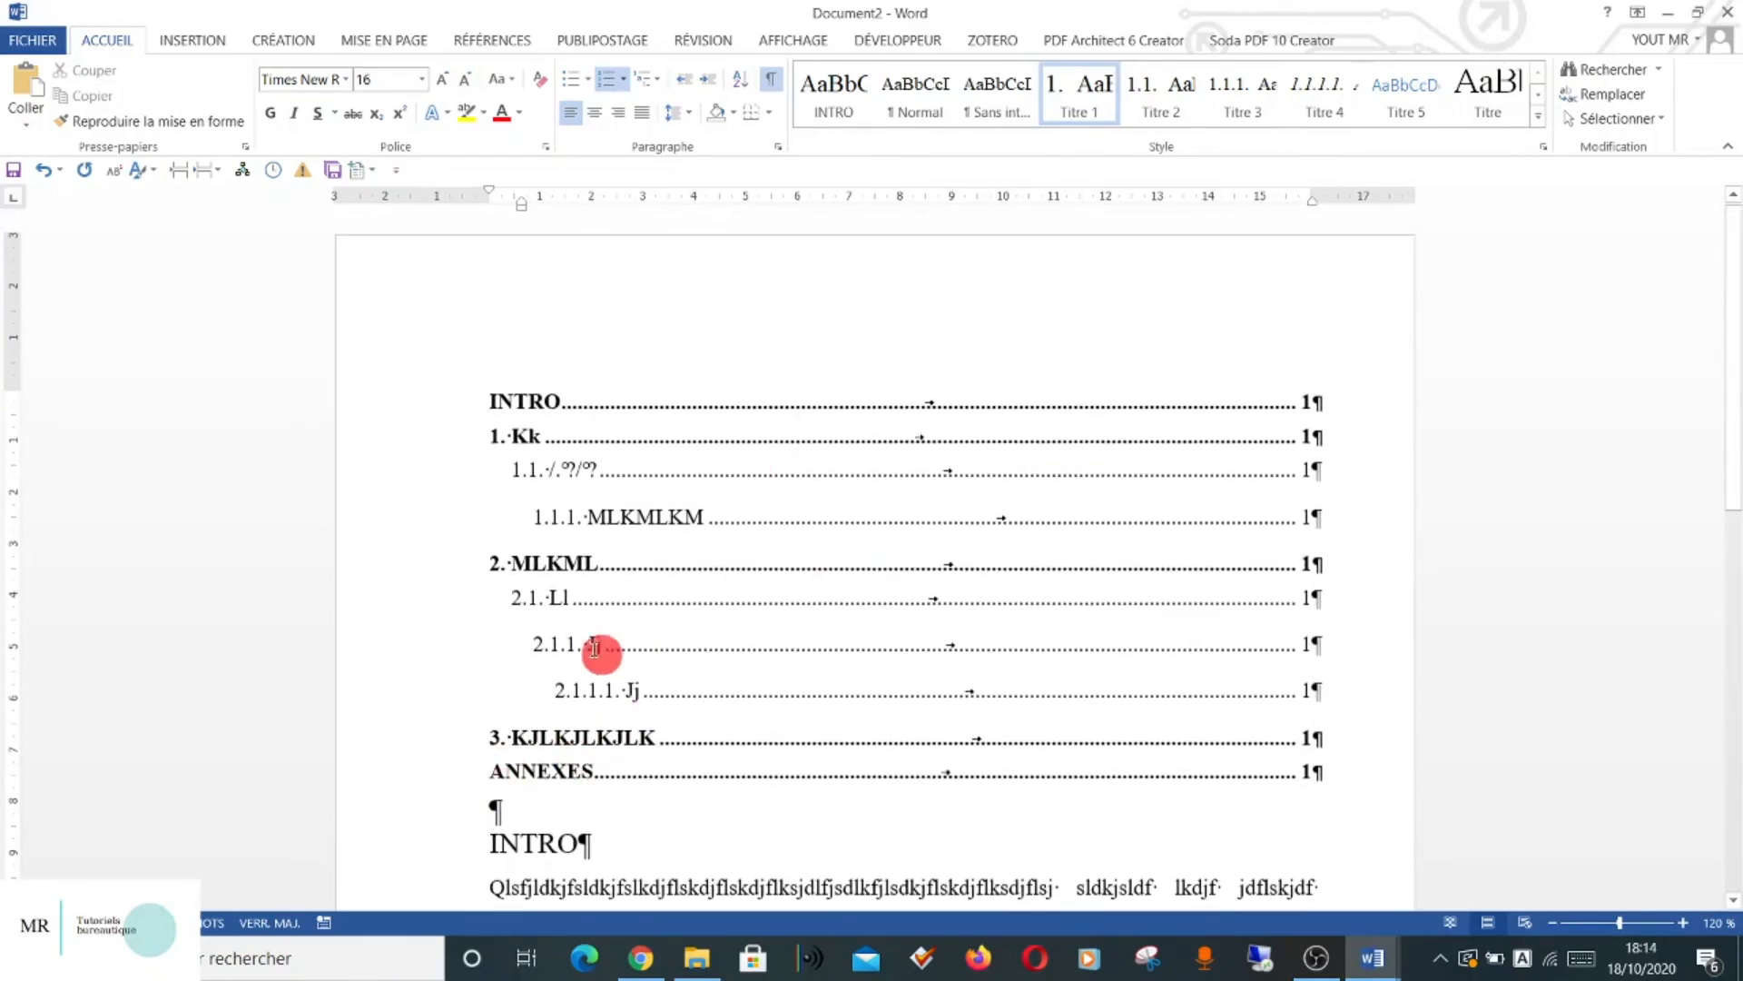
right_click(783, 542)
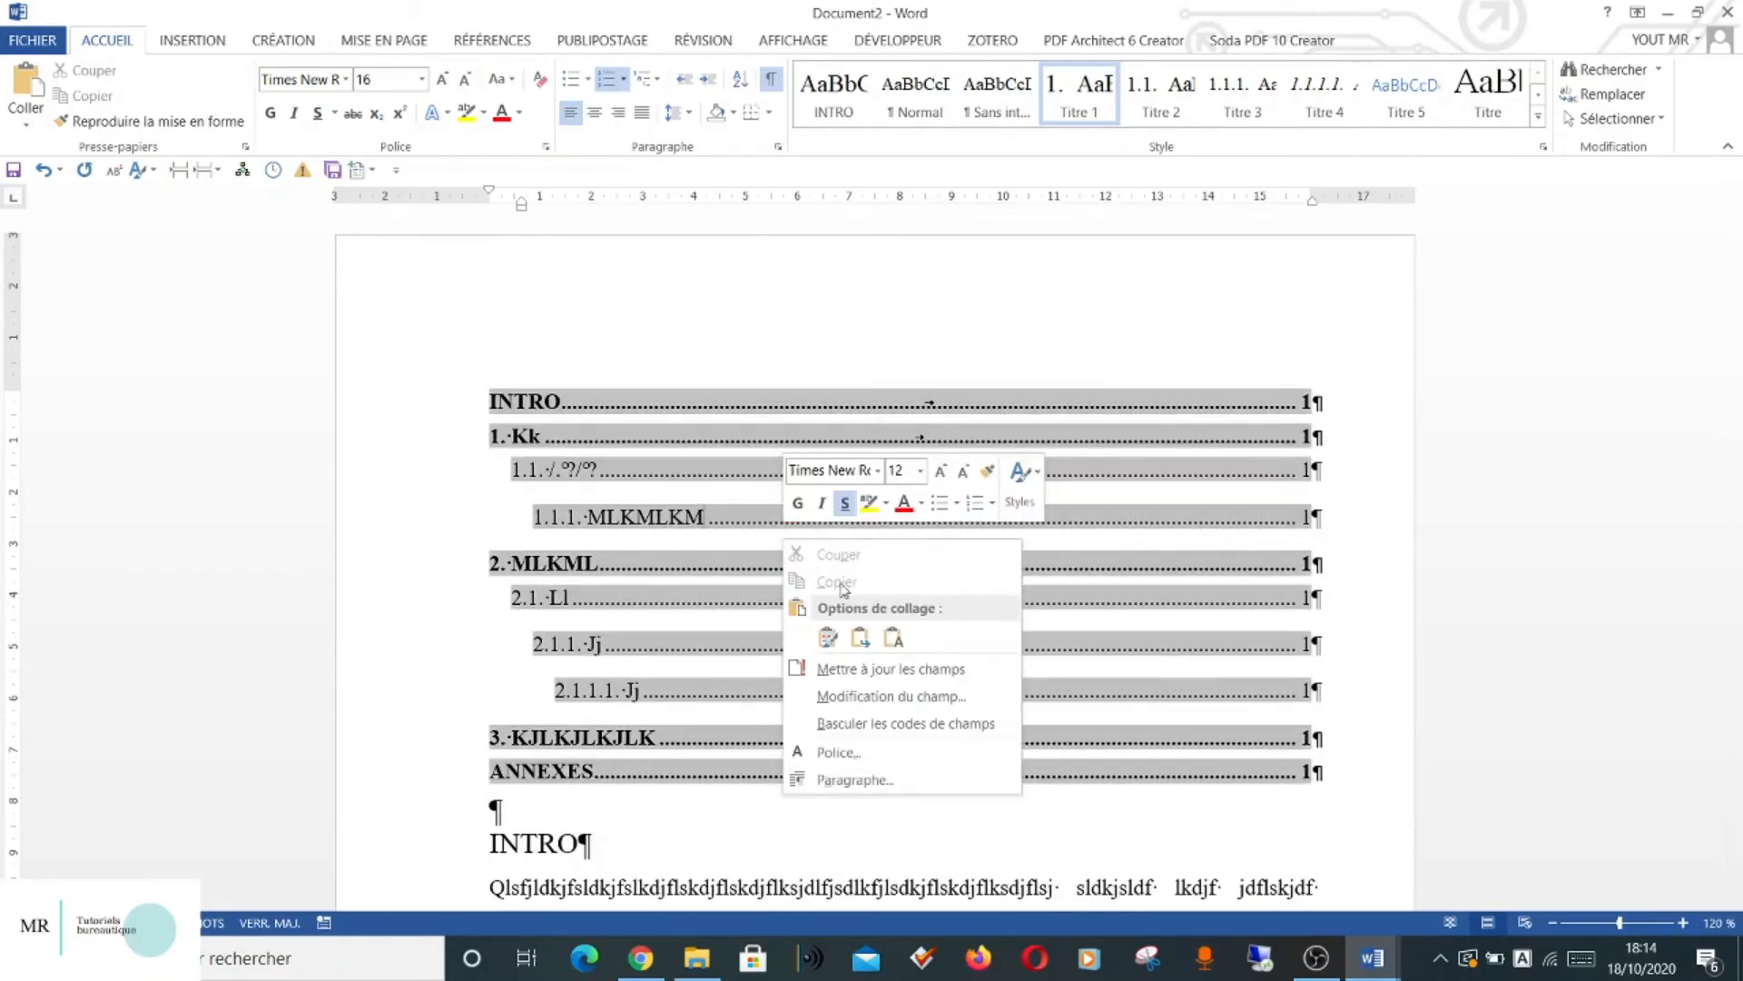
click(862, 672)
click(811, 472)
click(863, 506)
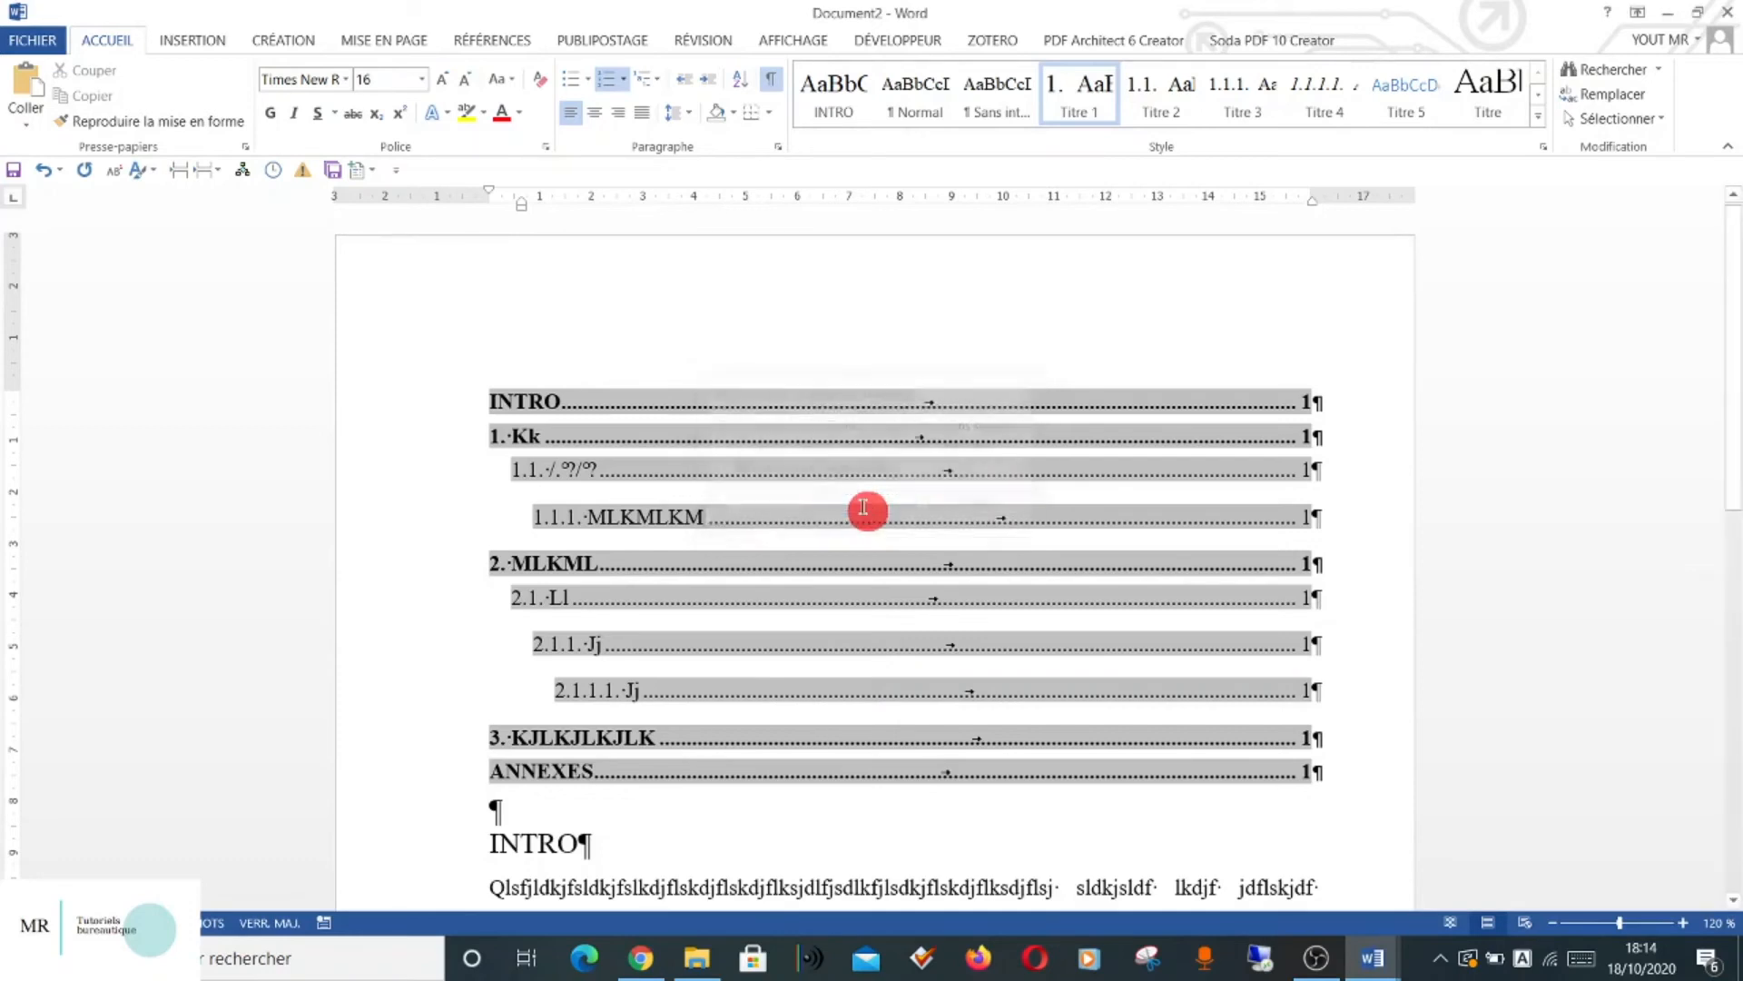
Insert a long run of empty paragraphs after the BIBLIOGRAPHIE heading to push ANNEXES onto a later page.
scroll(863, 506, down, 3)
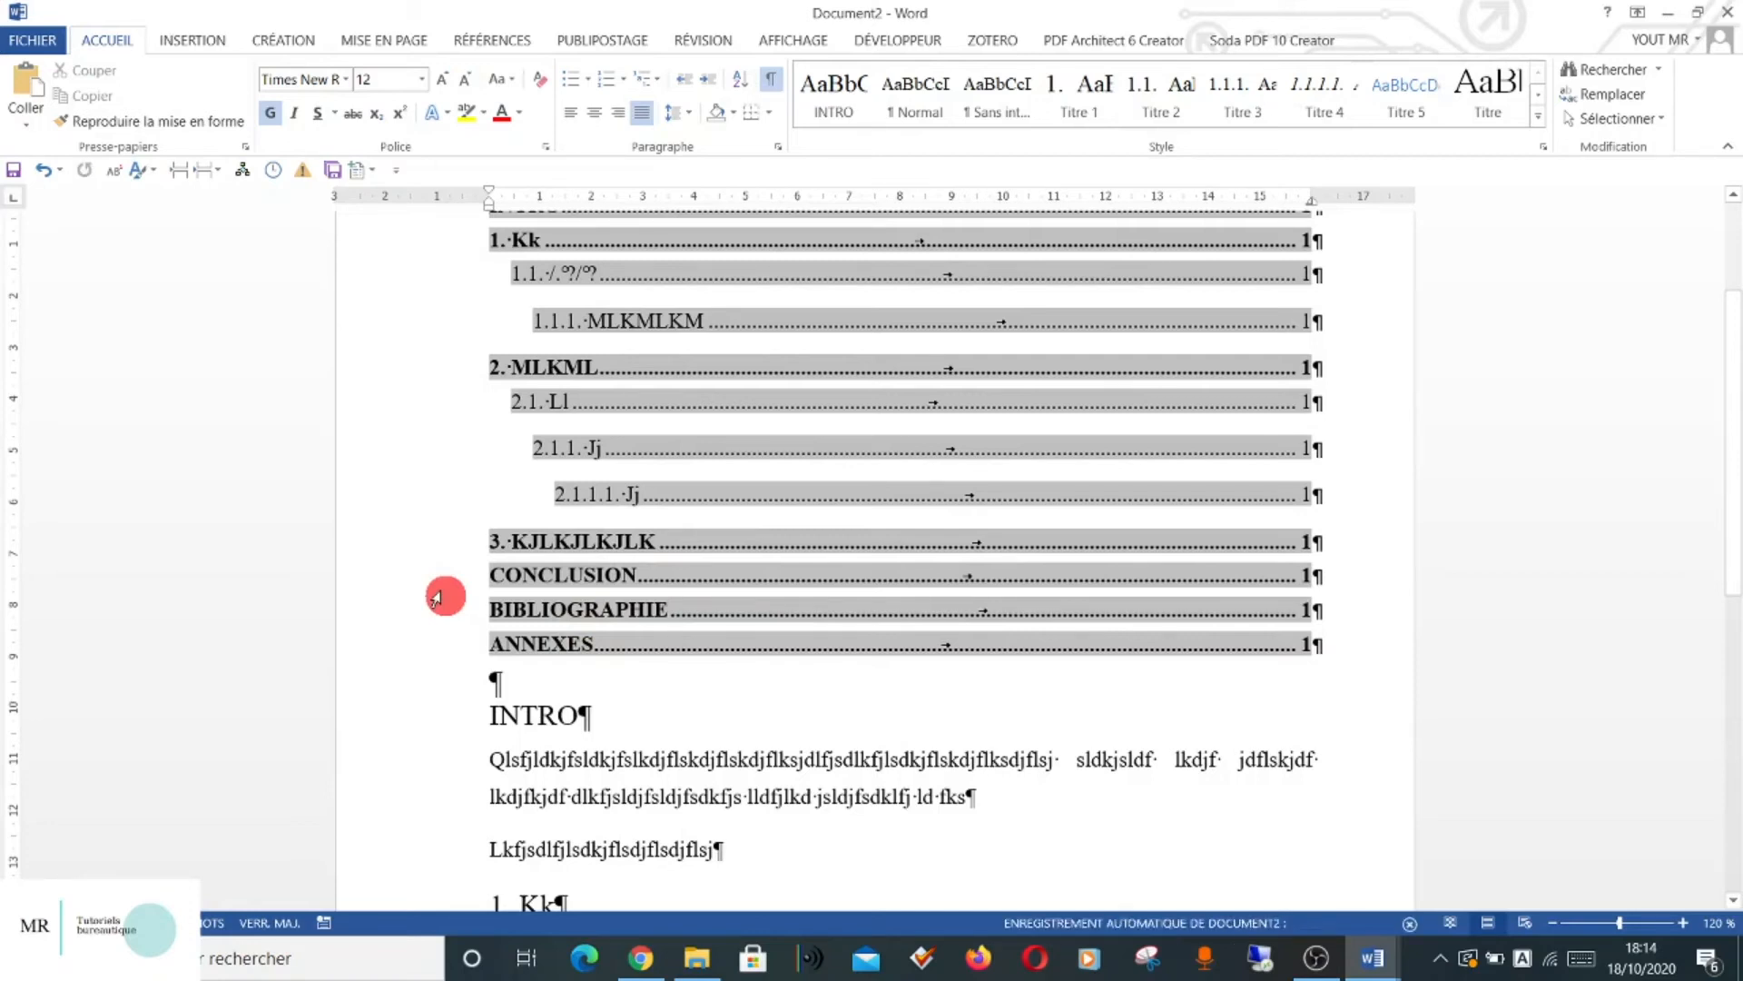
scroll(907, 801, down, 10)
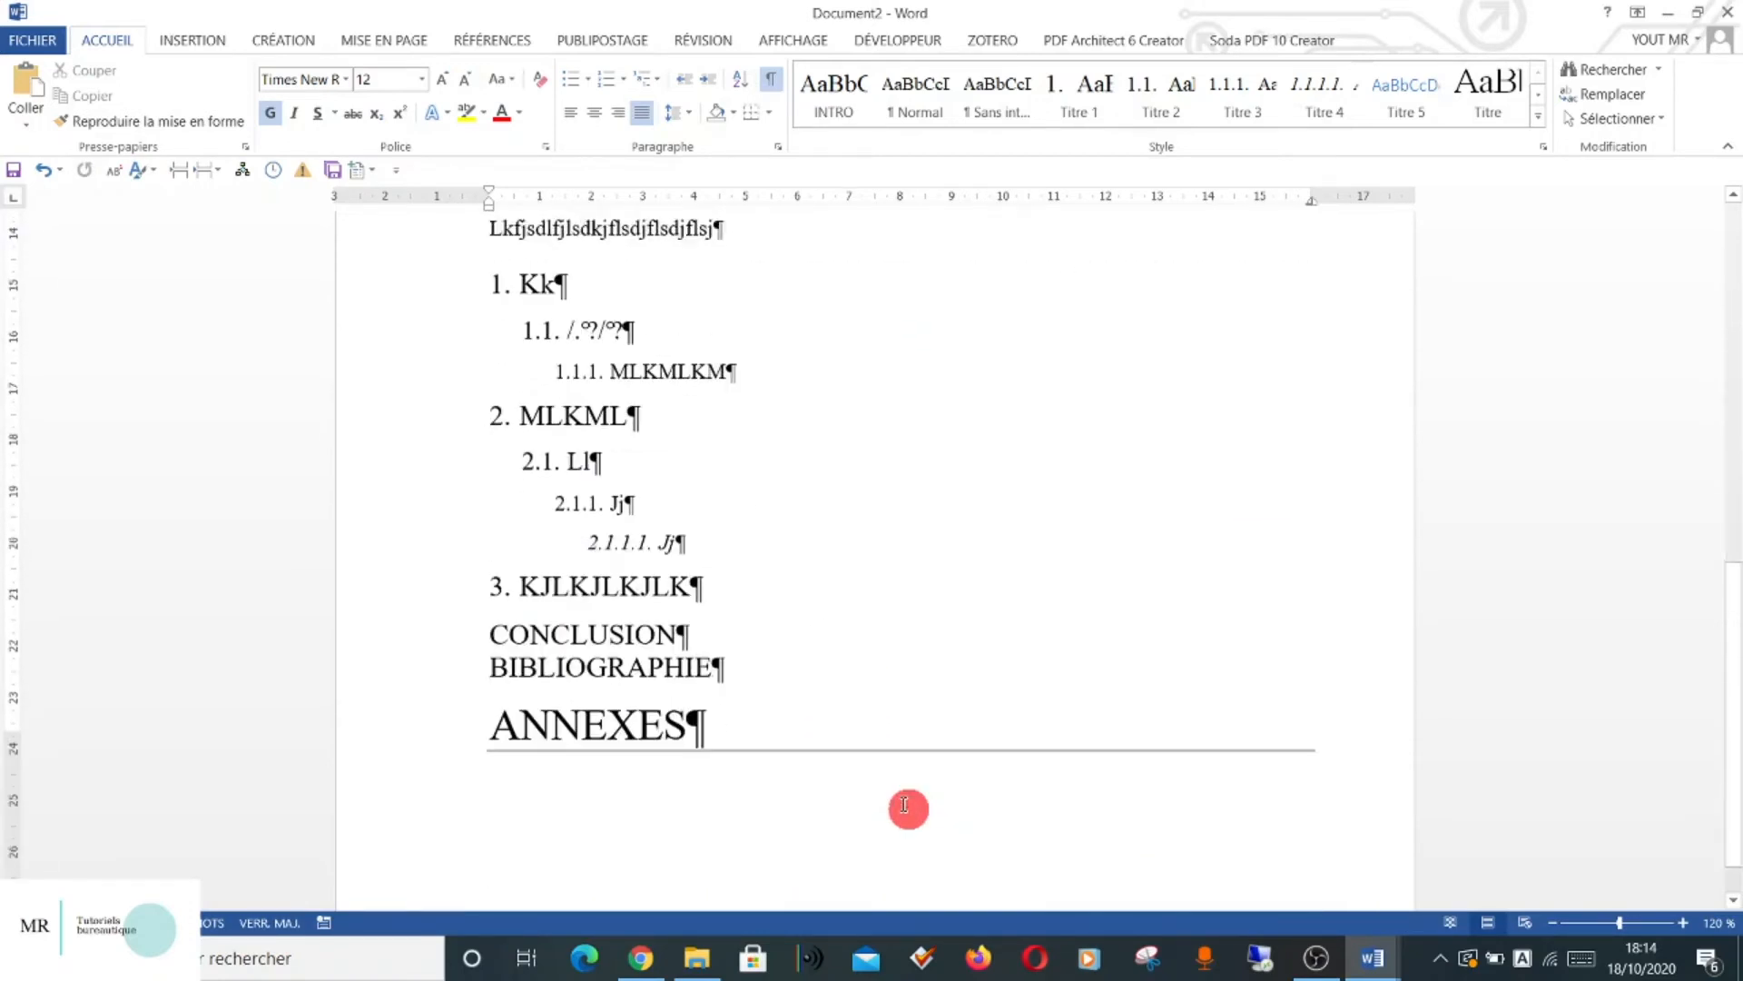
scroll(904, 803, down, 1)
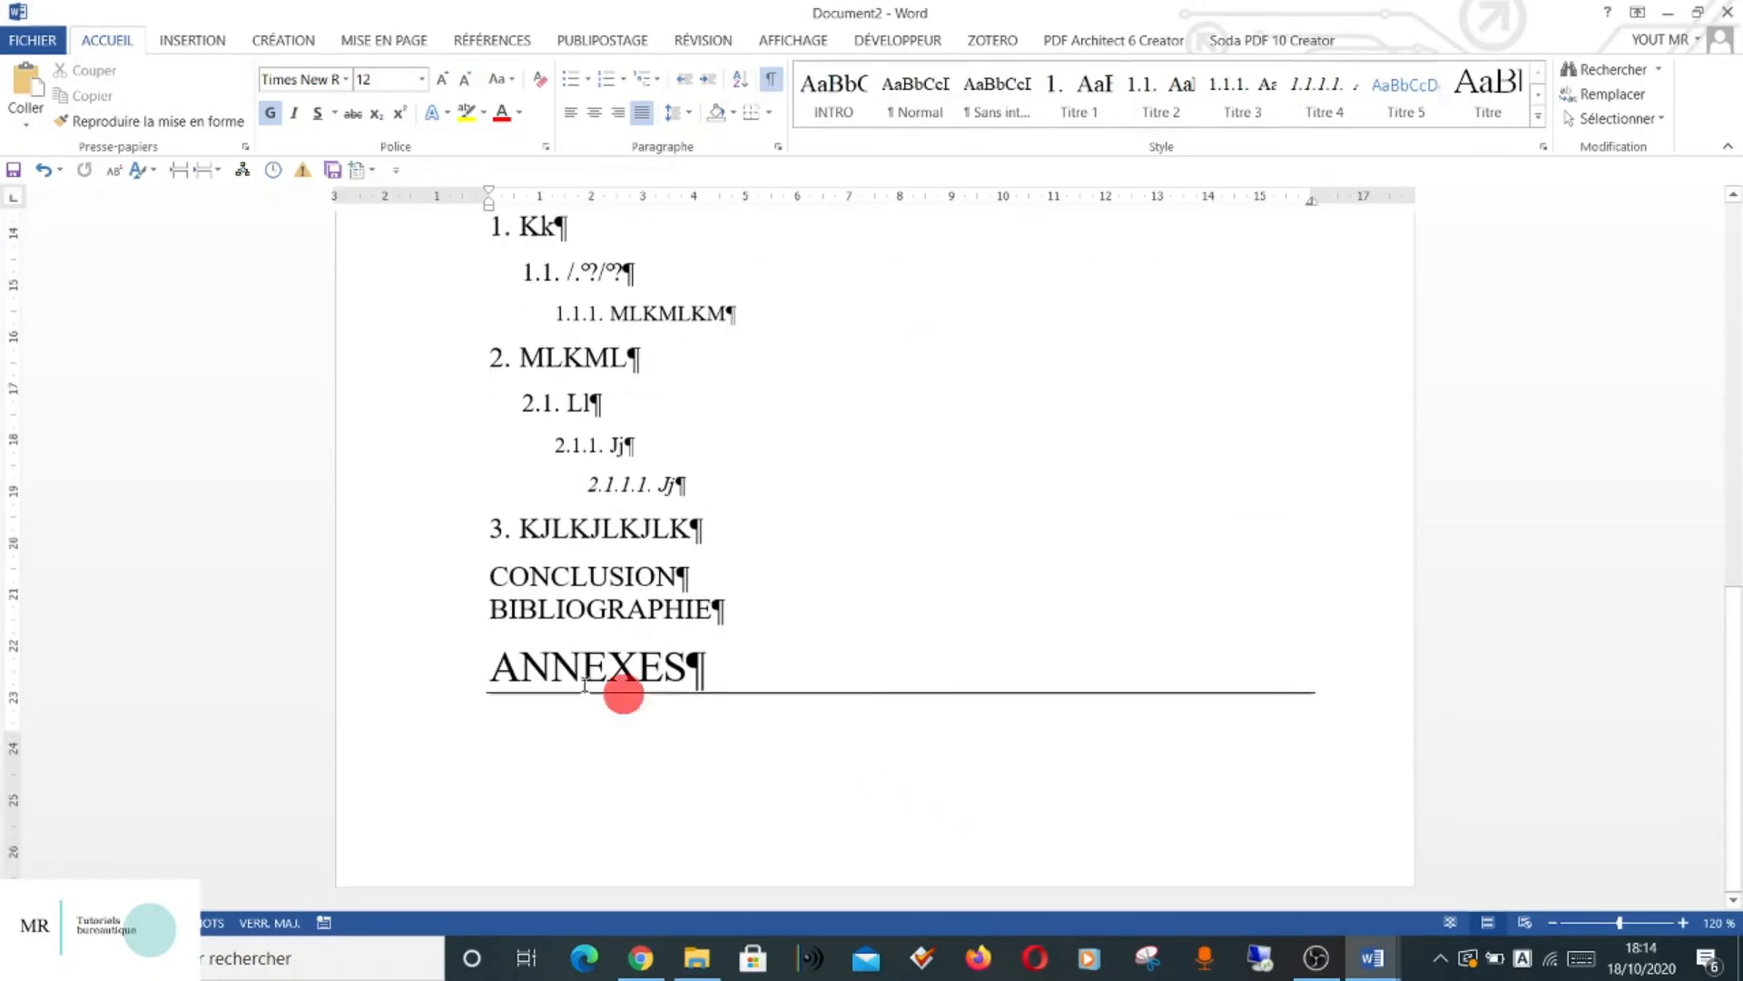
click(749, 608)
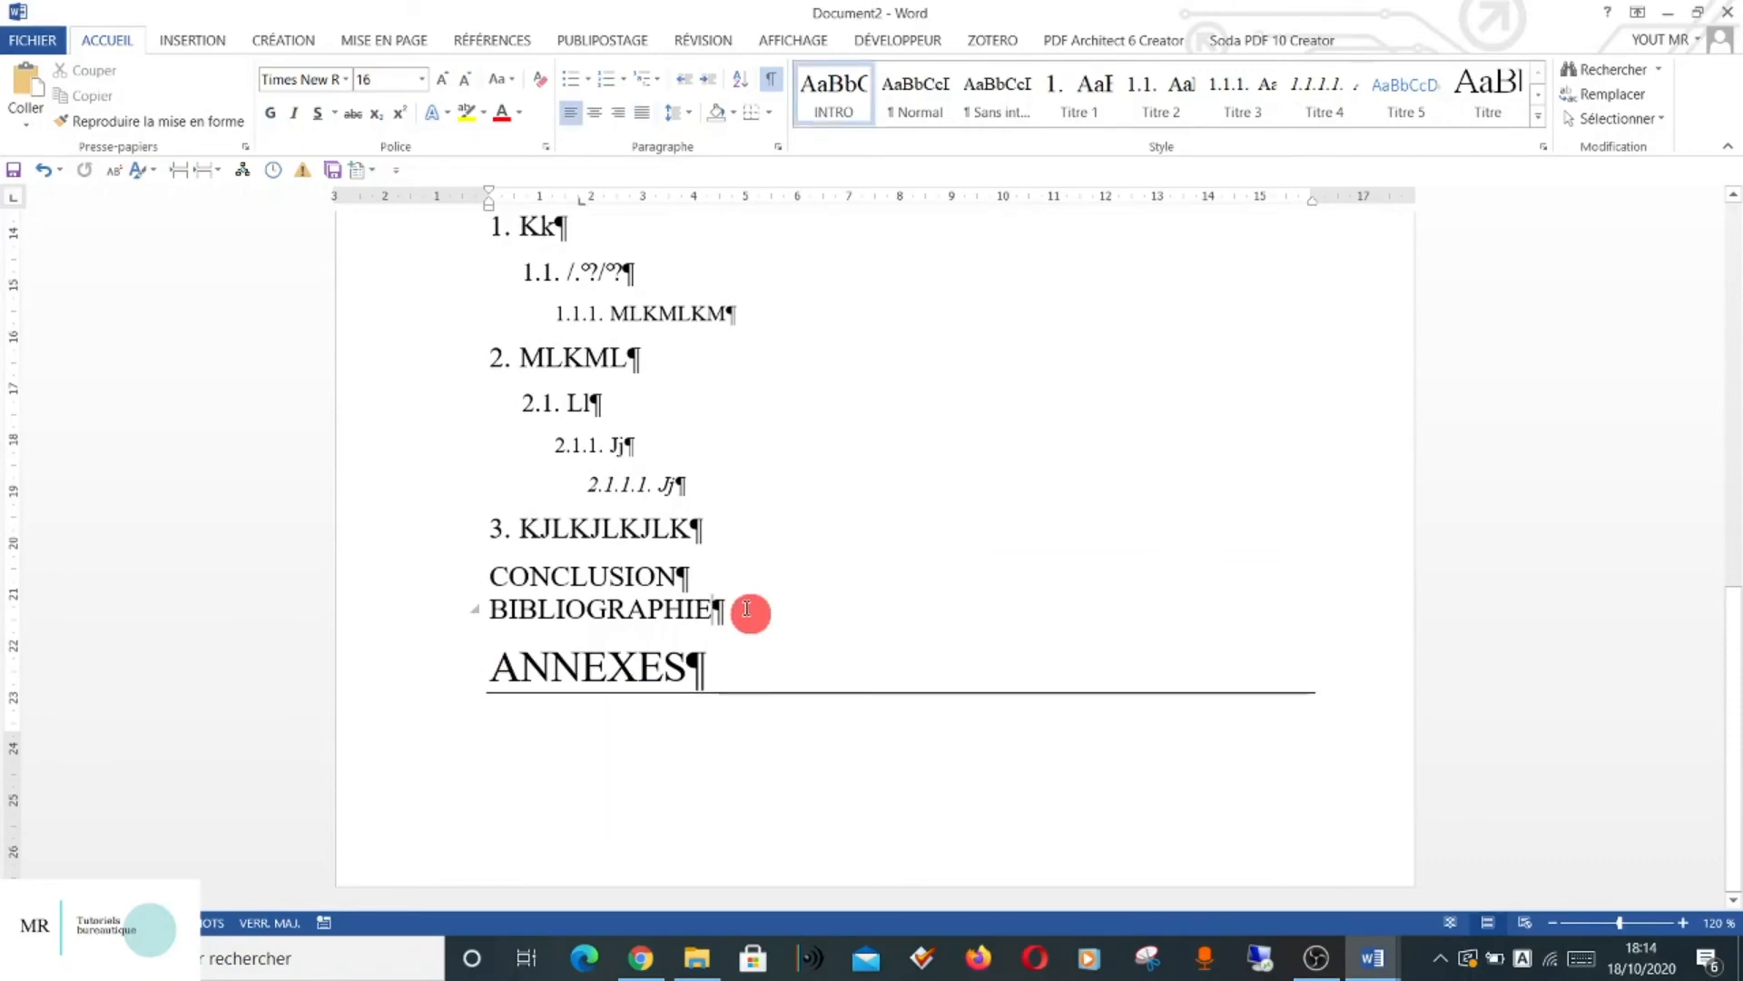
key(Return)
key(Return)
key(Return)
key(Return)
key(Return)
key(Return)
key(Return)
key(Return)
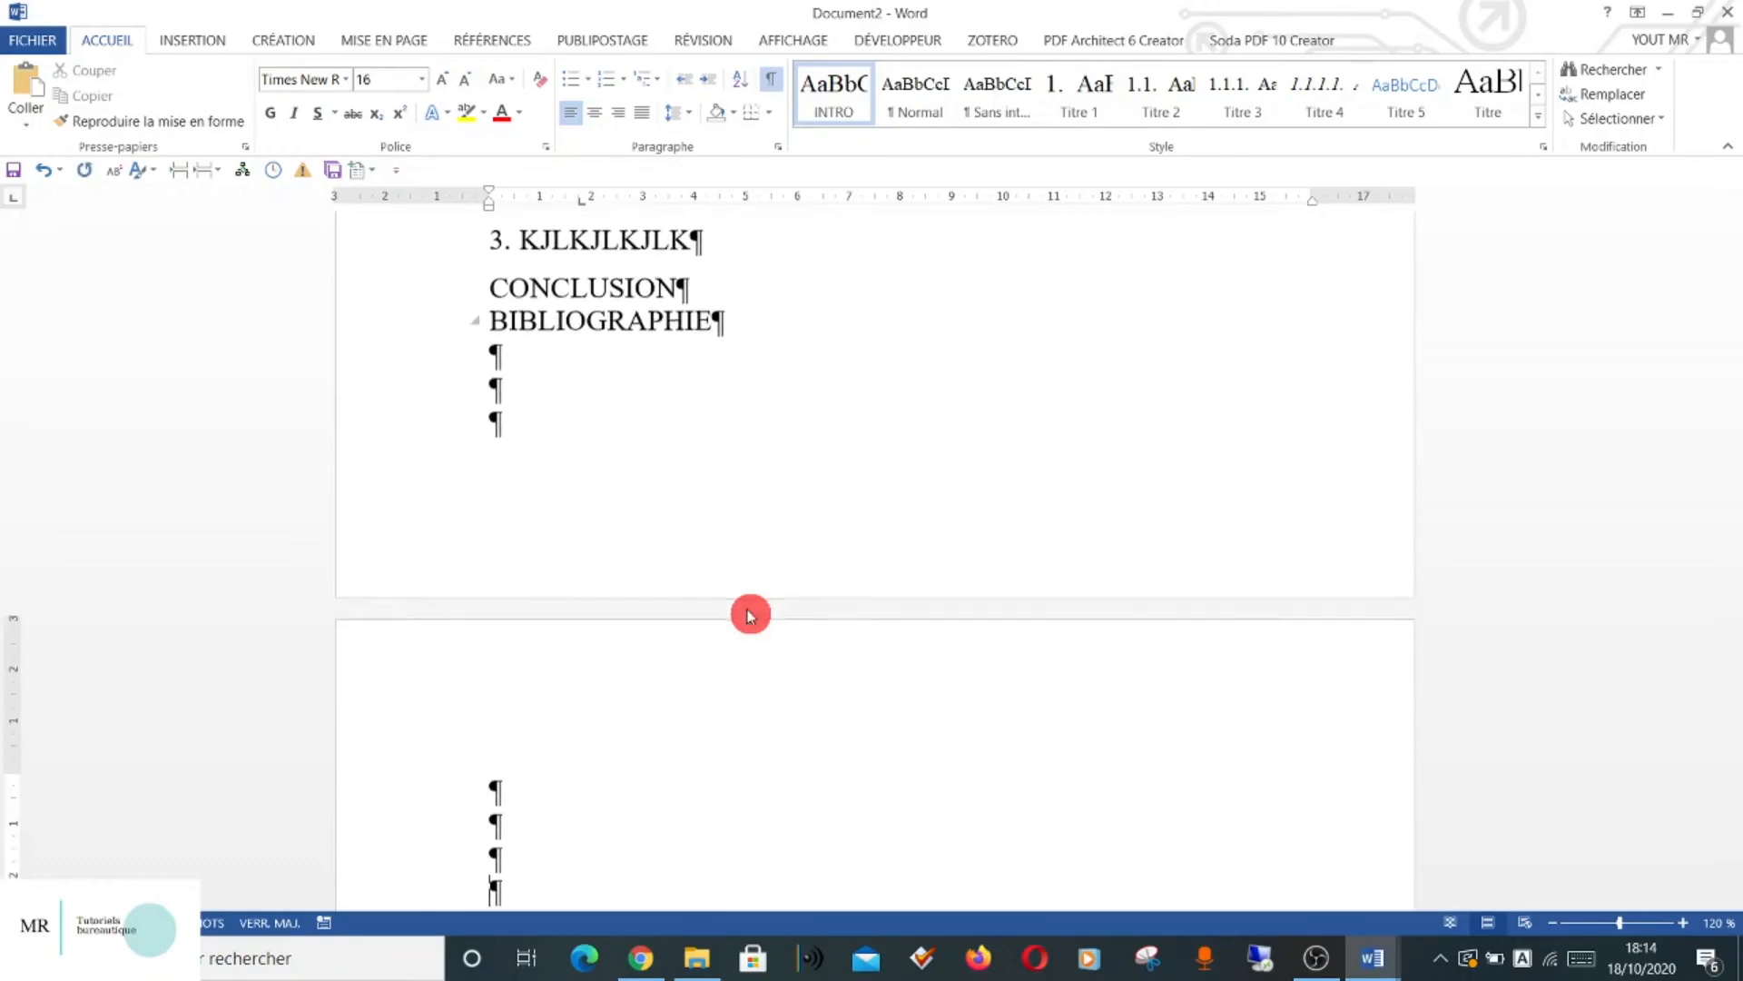
key(Return)
key(Return)
key(Return)
key(Return)
key(Return)
key(Return)
key(Return)
key(Return)
key(Return)
key(Return)
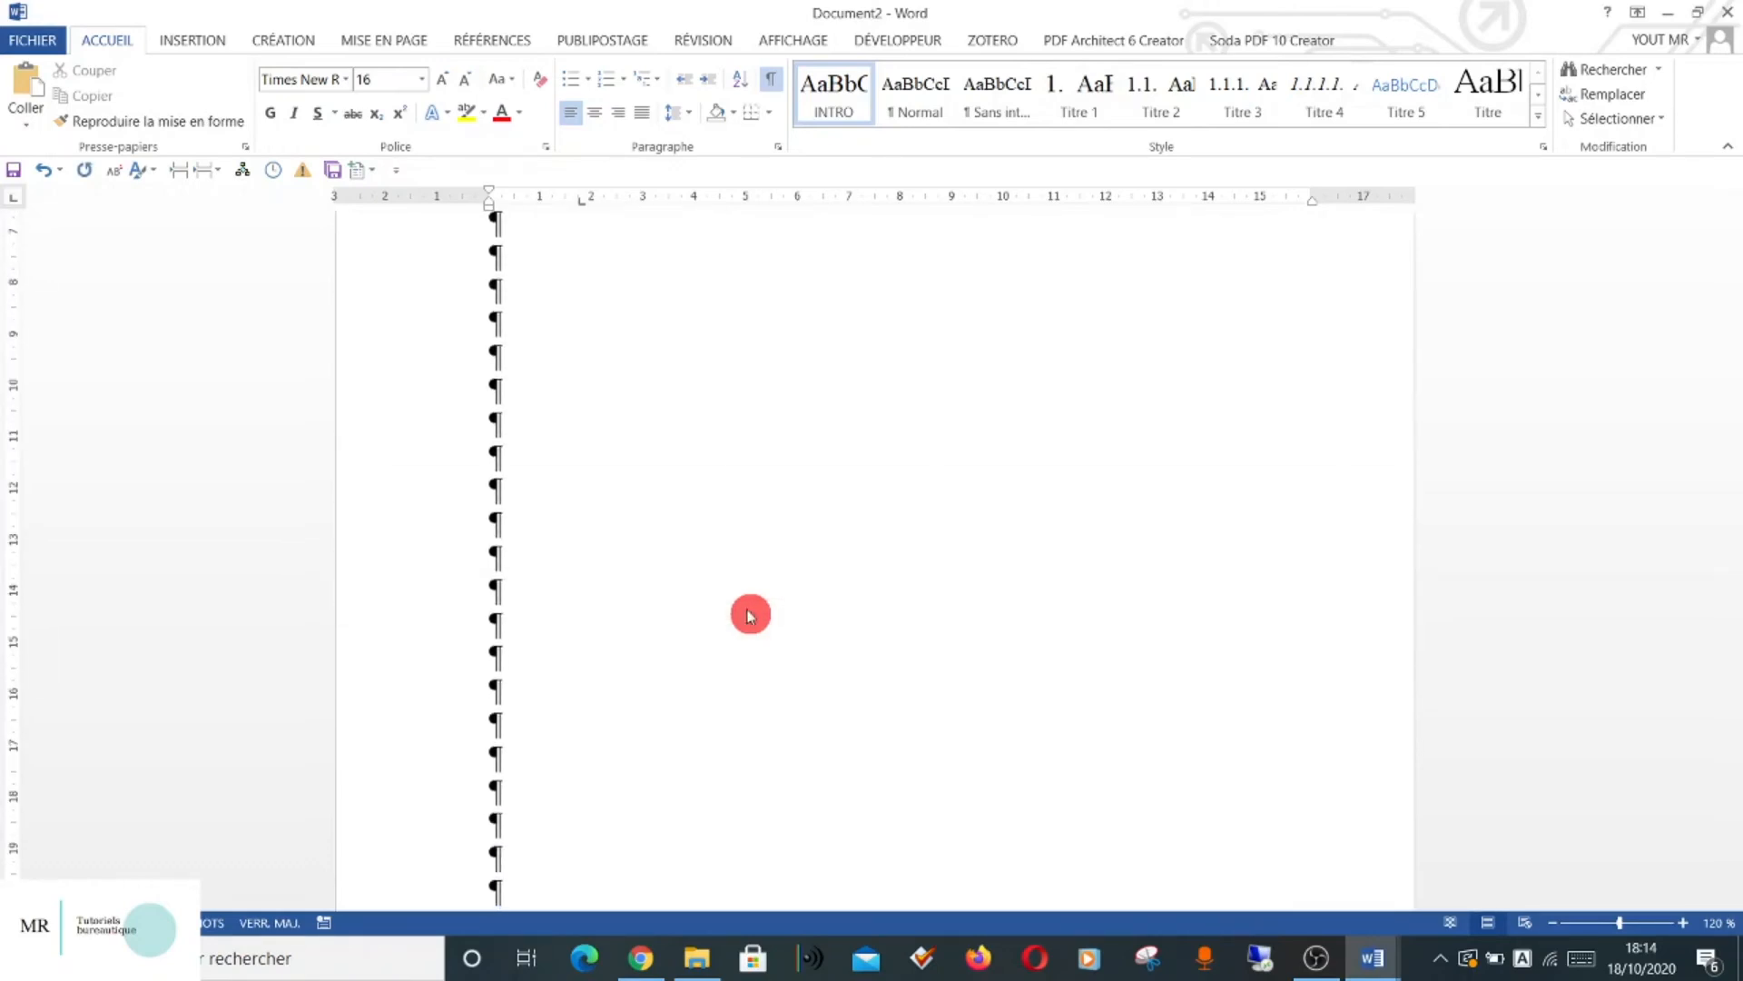
key(Return)
key(Return)
key(Return)
key(Return)
key(Return)
key(Return)
key(Return)
key(Return)
key(Return)
key(Return)
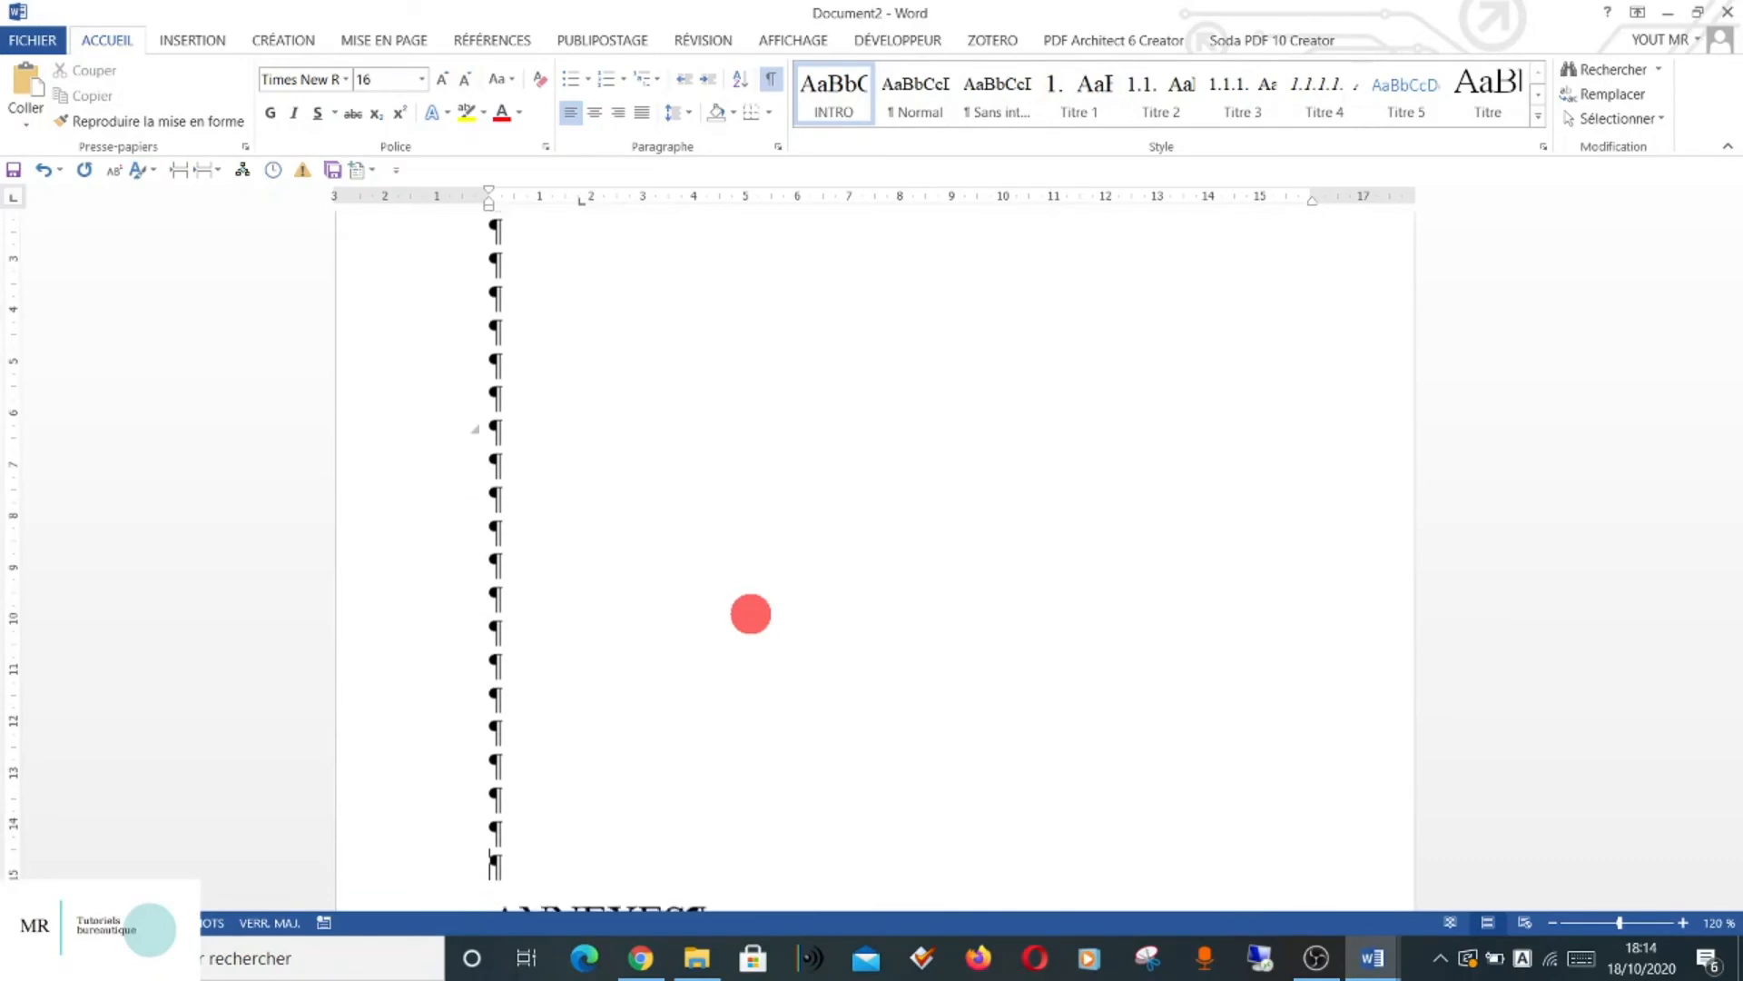
key(Return)
key(Return)
key(Return)
key(Return)
key(Return)
key(Return)
key(Return)
key(Return)
key(Return)
key(Return)
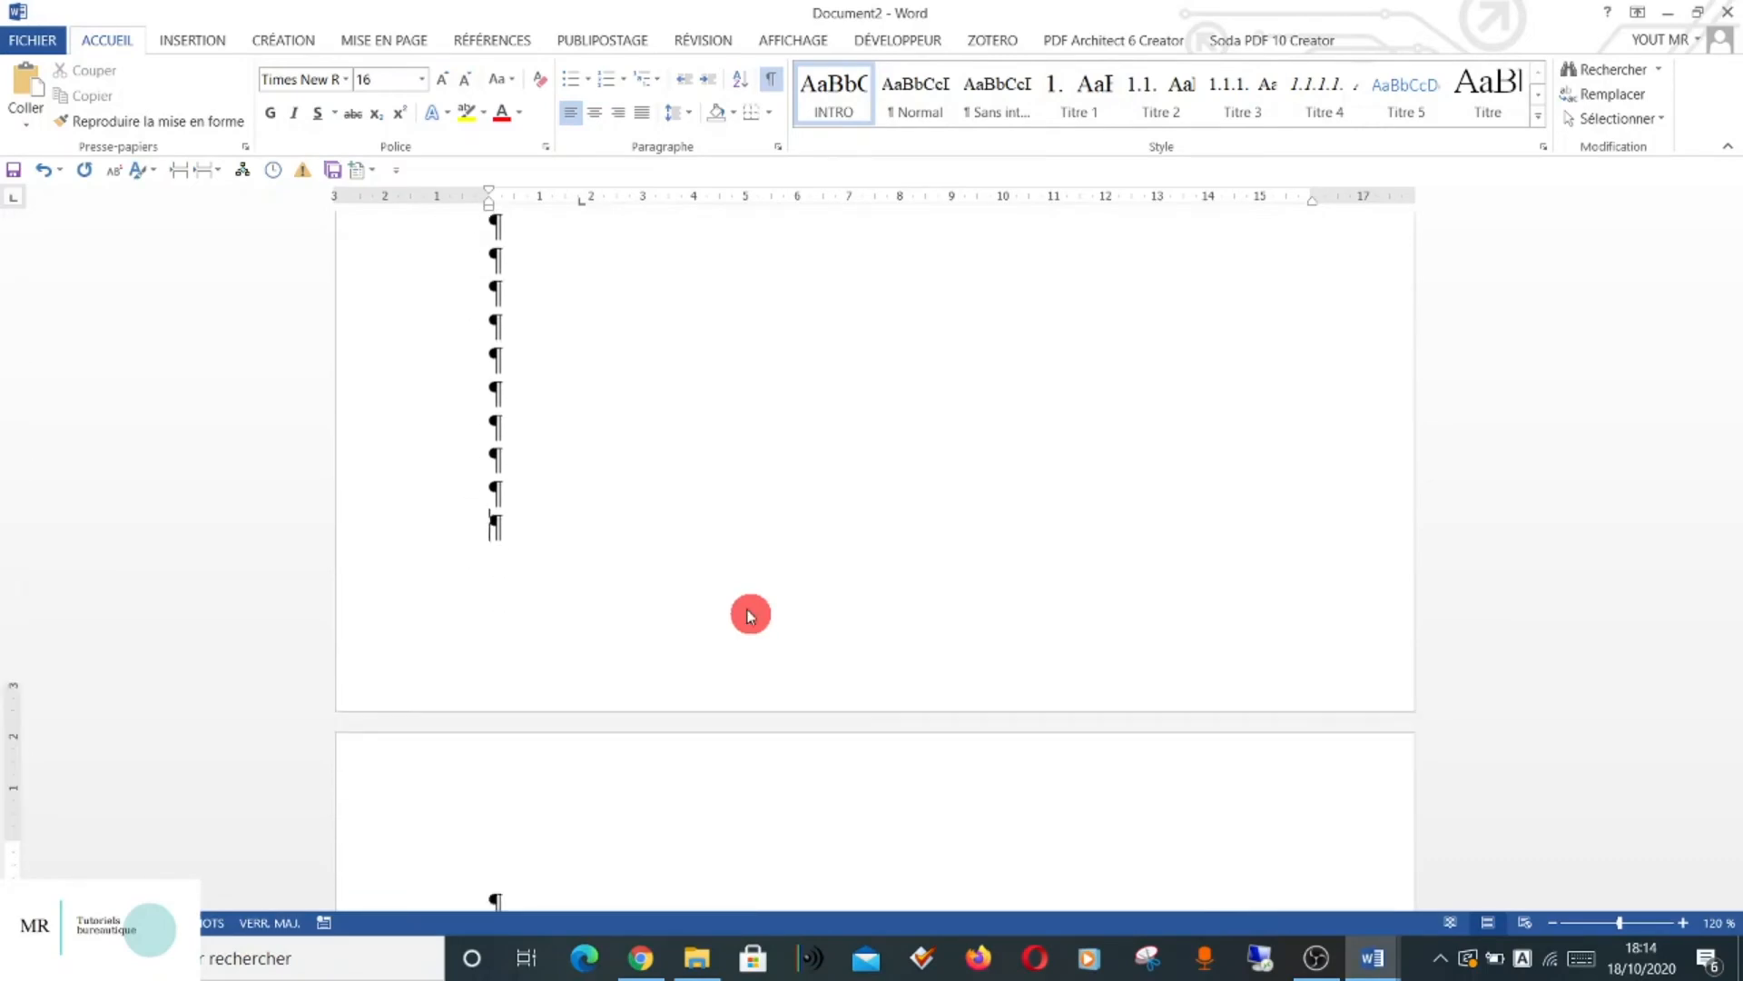
Copy the CONCLUSION and BIBLIOGRAPHIE headings and replace them at their original place with a long run of empty paragraphs.
scroll(750, 615, up, 8)
scroll(750, 615, down, 8)
scroll(746, 609, up, 8)
scroll(746, 609, down, 5)
scroll(746, 610, up, 10)
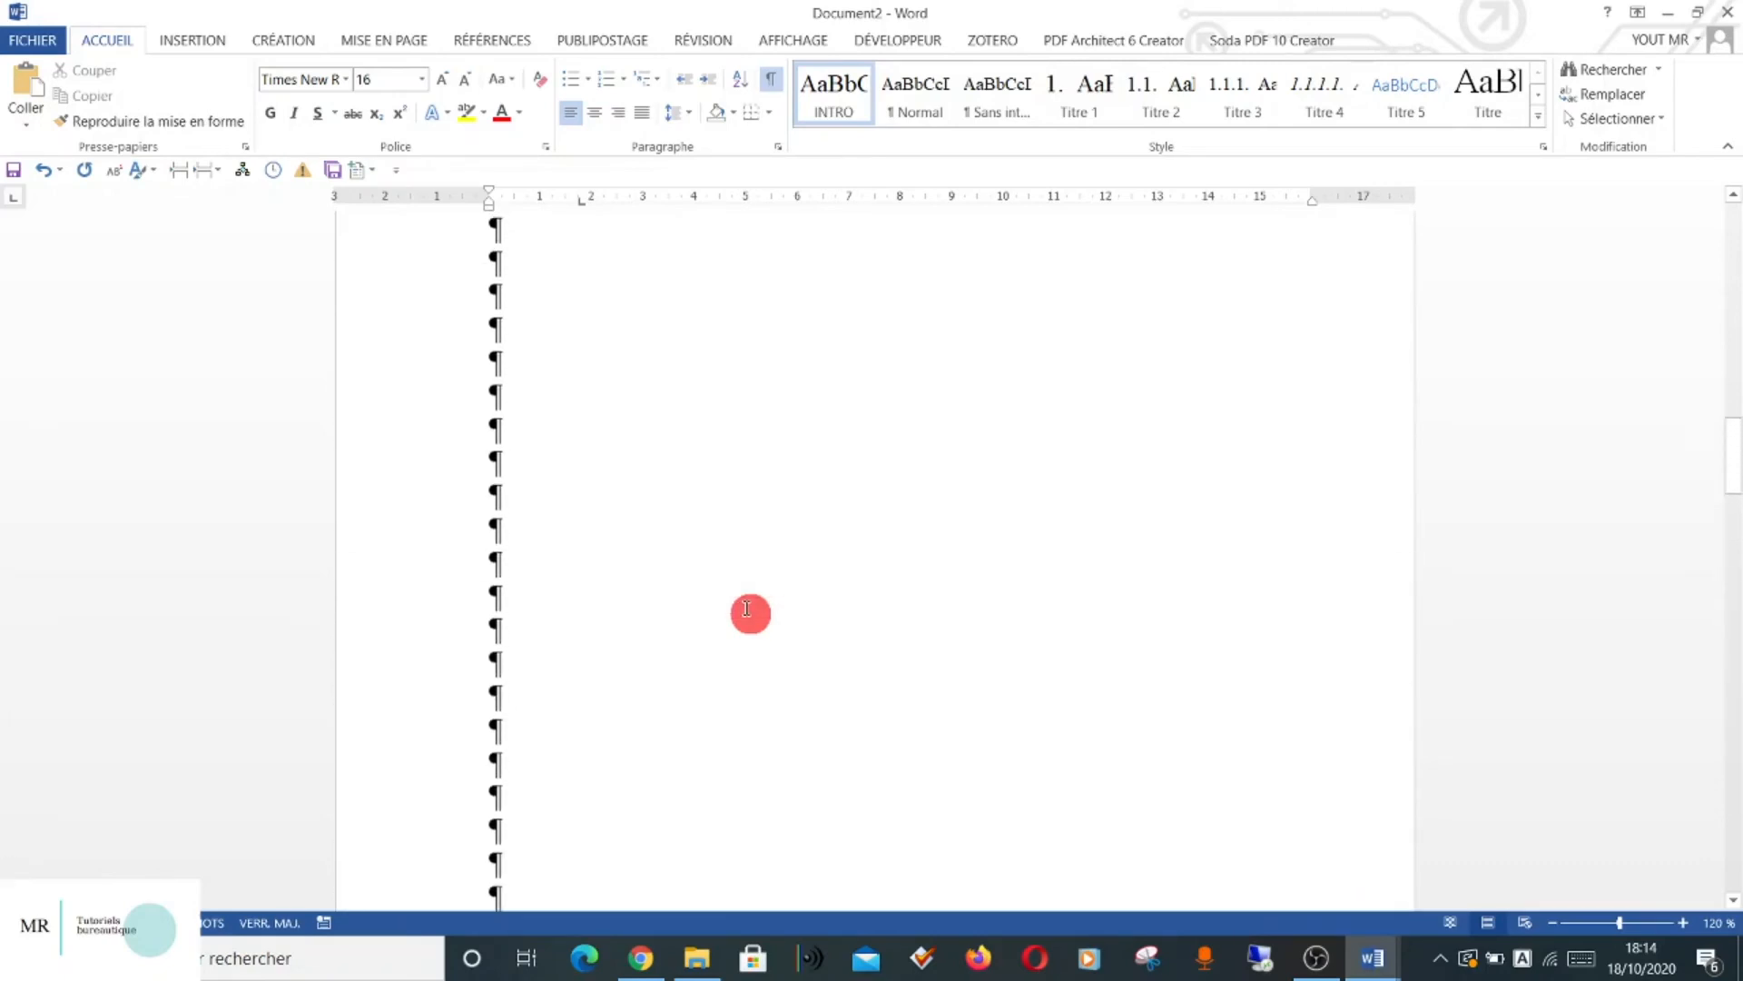
scroll(746, 609, up, 1)
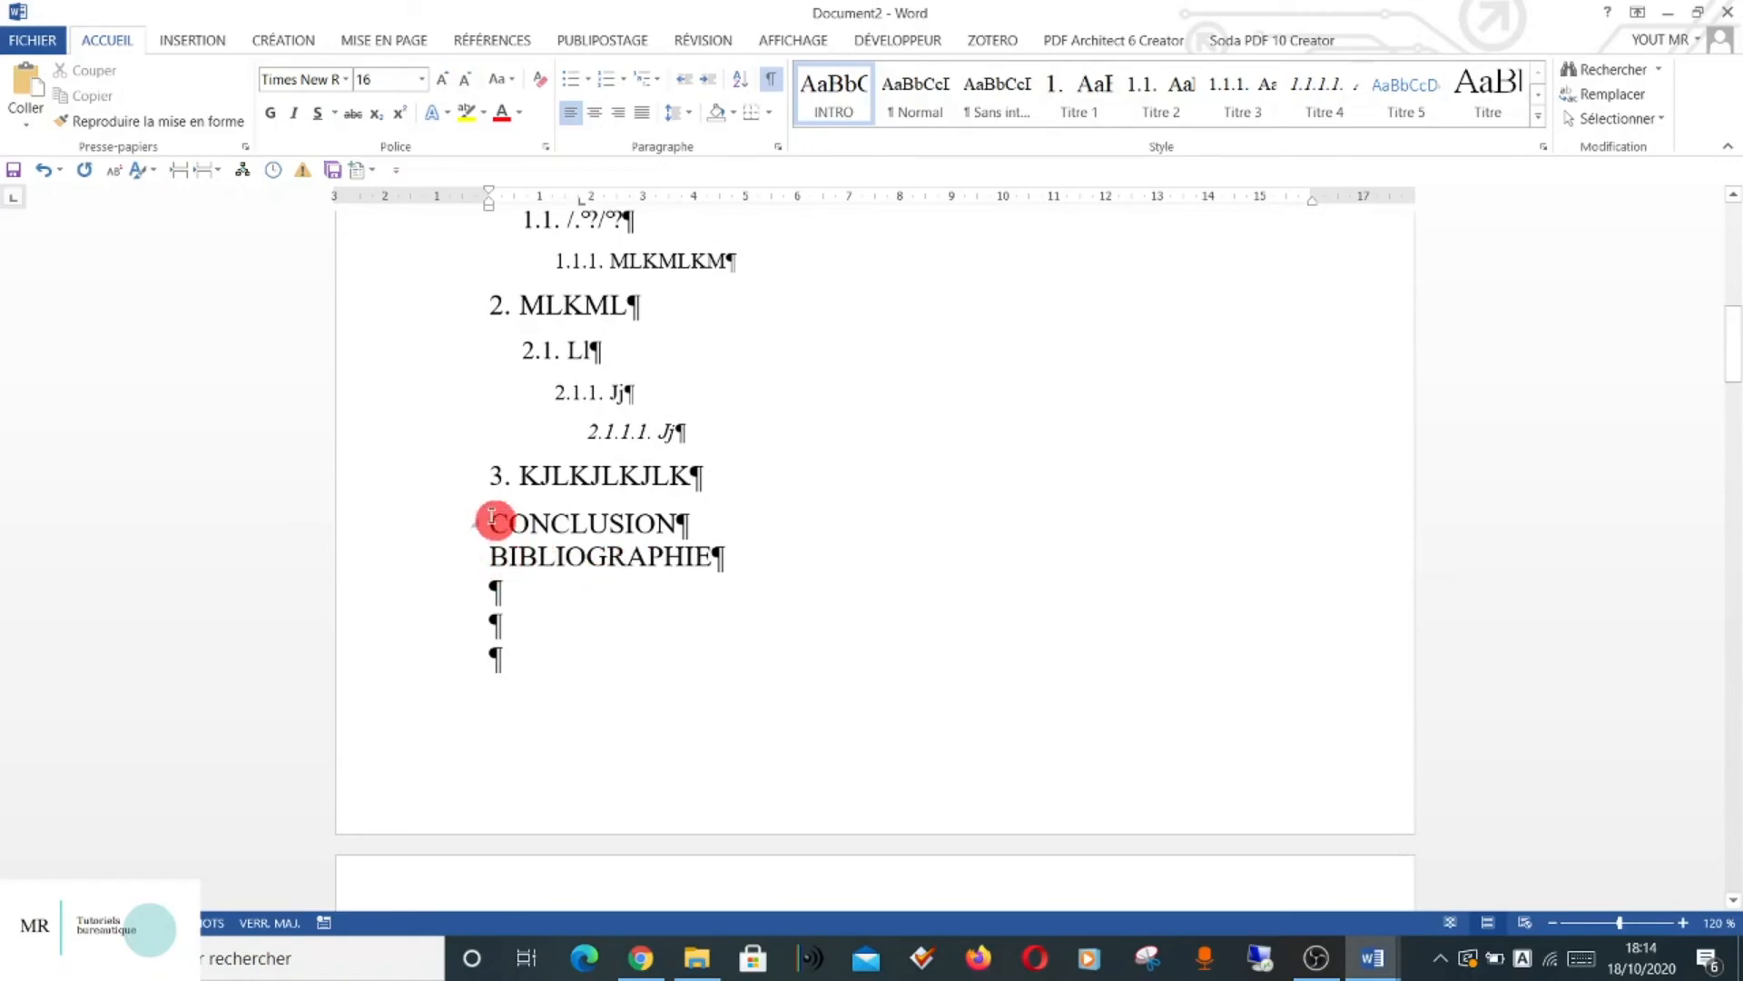
drag(491, 518, 733, 572)
key(ctrl+c)
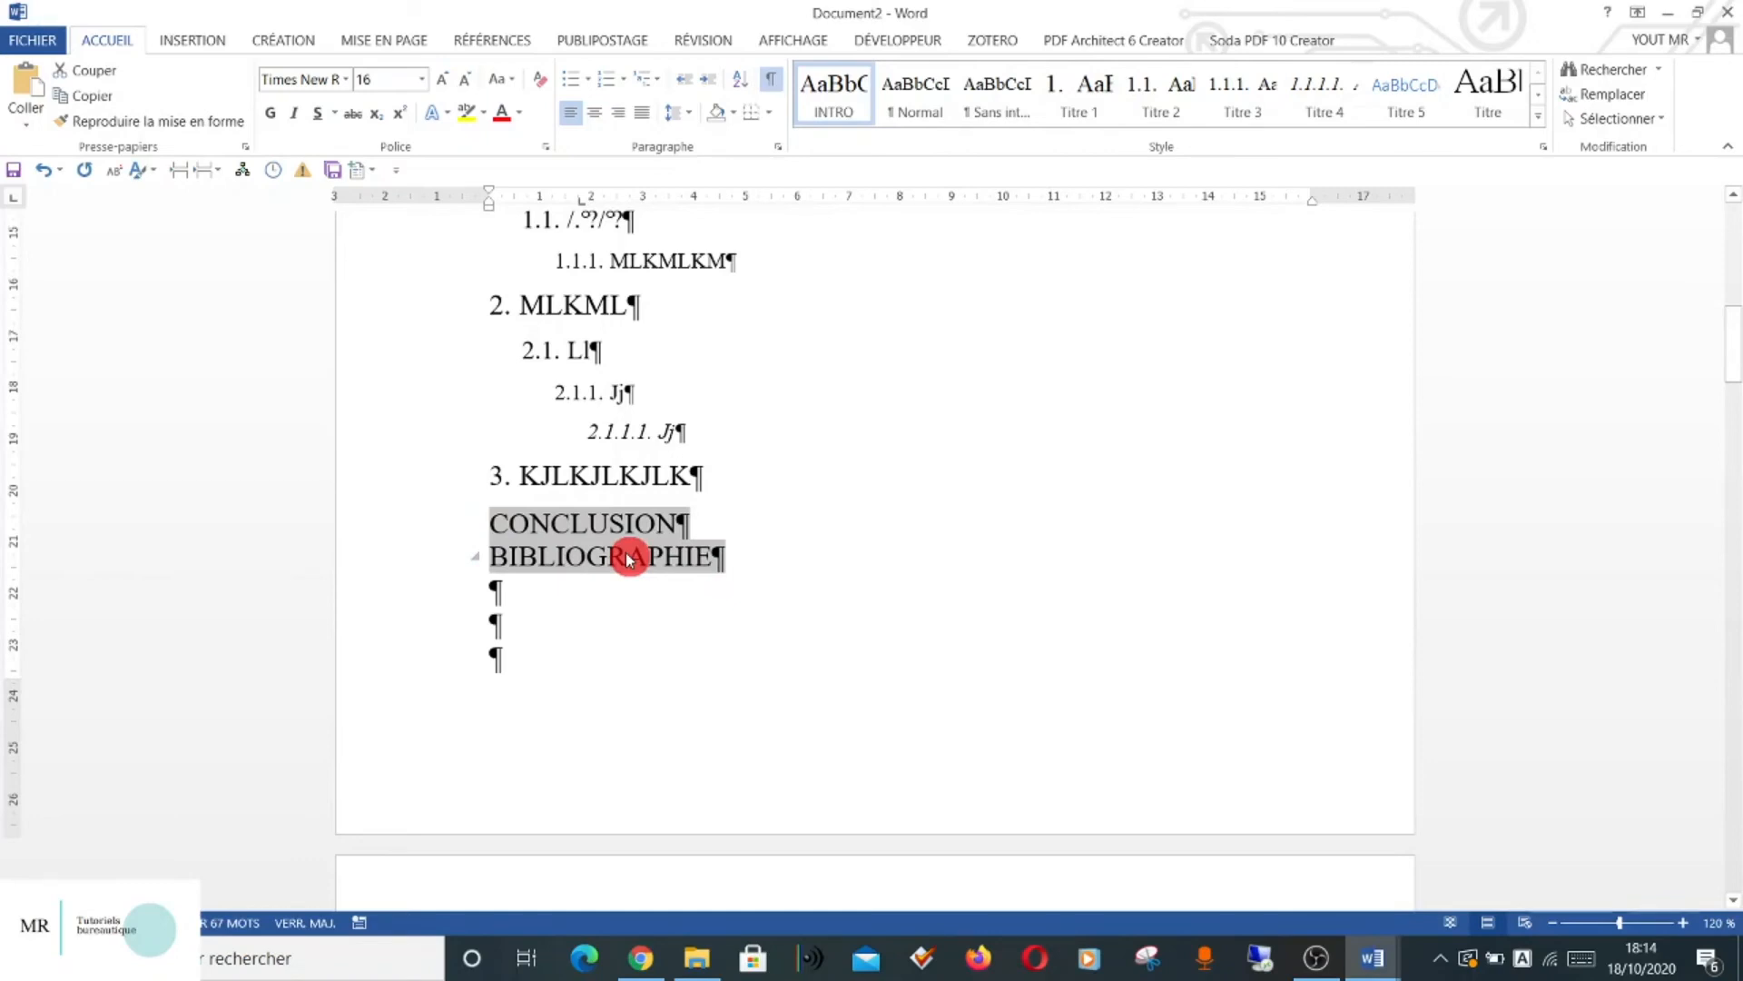
key(Return)
key(Return)
key(Return)
key(Return)
key(Return)
key(Return)
key(Return)
key(Return)
key(Return)
key(Return)
key(Return)
key(Return)
key(Return)
key(Return)
key(Return)
key(Return)
key(Return)
key(Return)
key(Return)
key(Return)
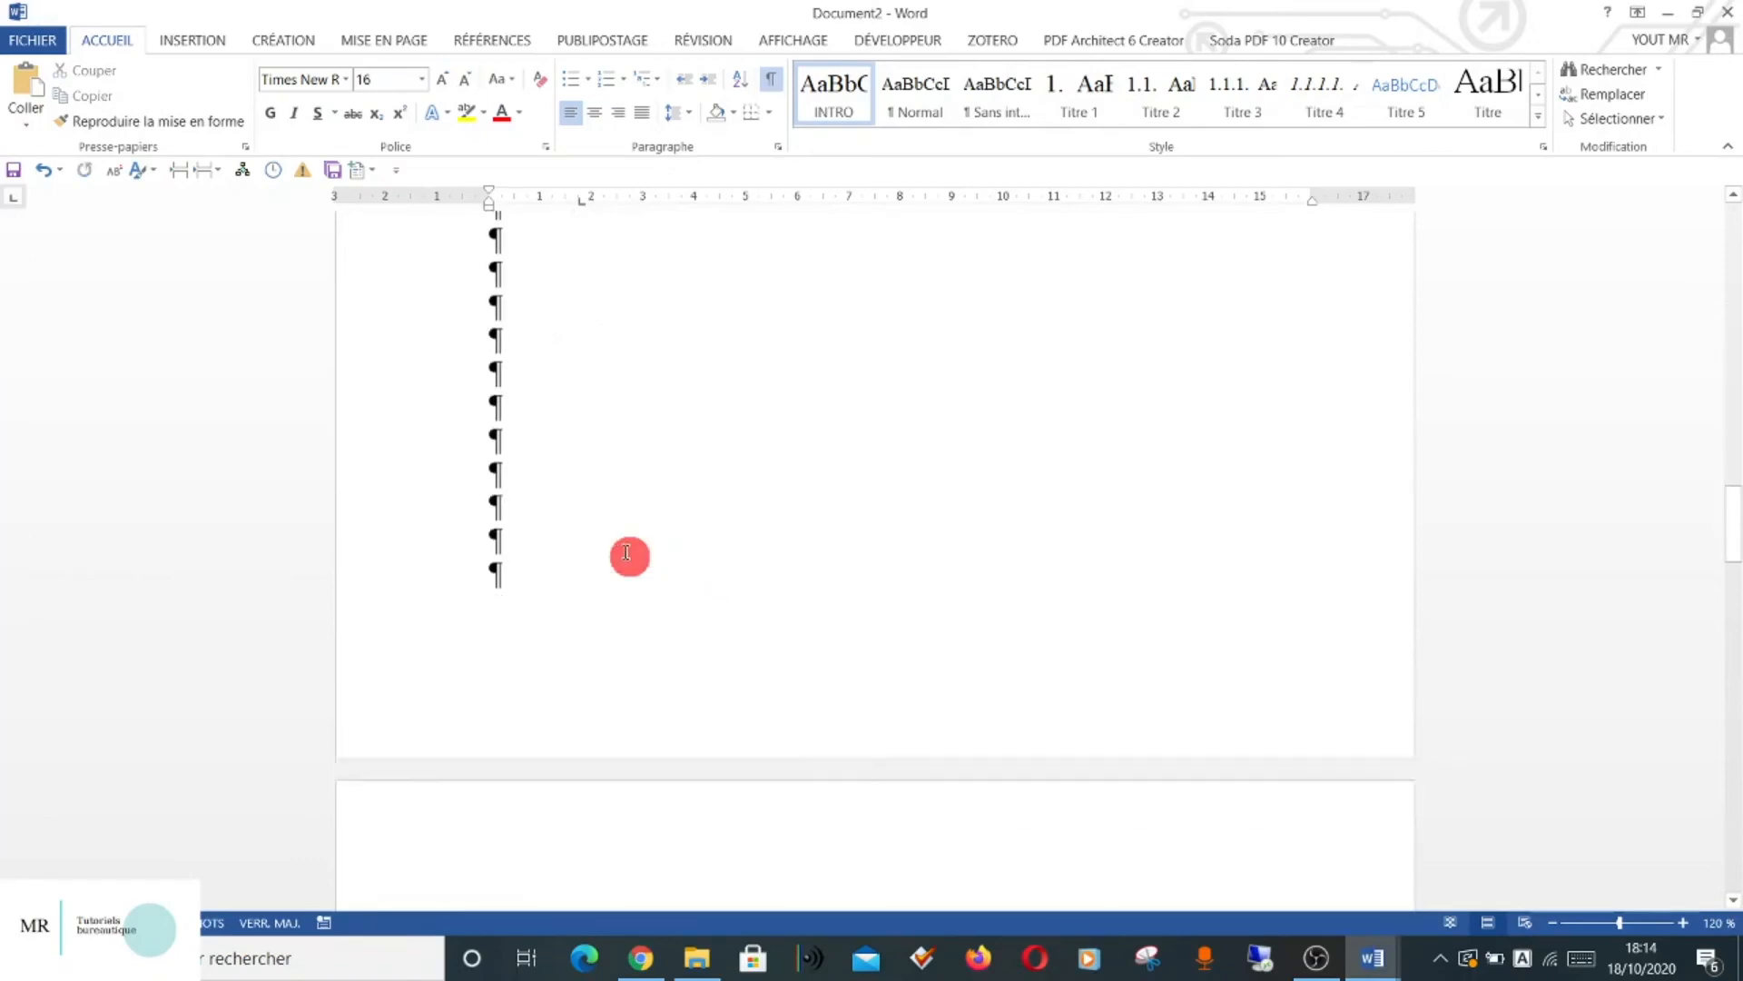
key(Return)
key(Return)
key(Return)
key(Return)
key(Return)
key(Return)
key(Return)
key(Return)
key(Return)
key(Return)
key(Return)
key(Return)
key(Return)
key(Return)
key(Return)
key(Return)
key(Return)
key(Return)
key(Return)
key(Return)
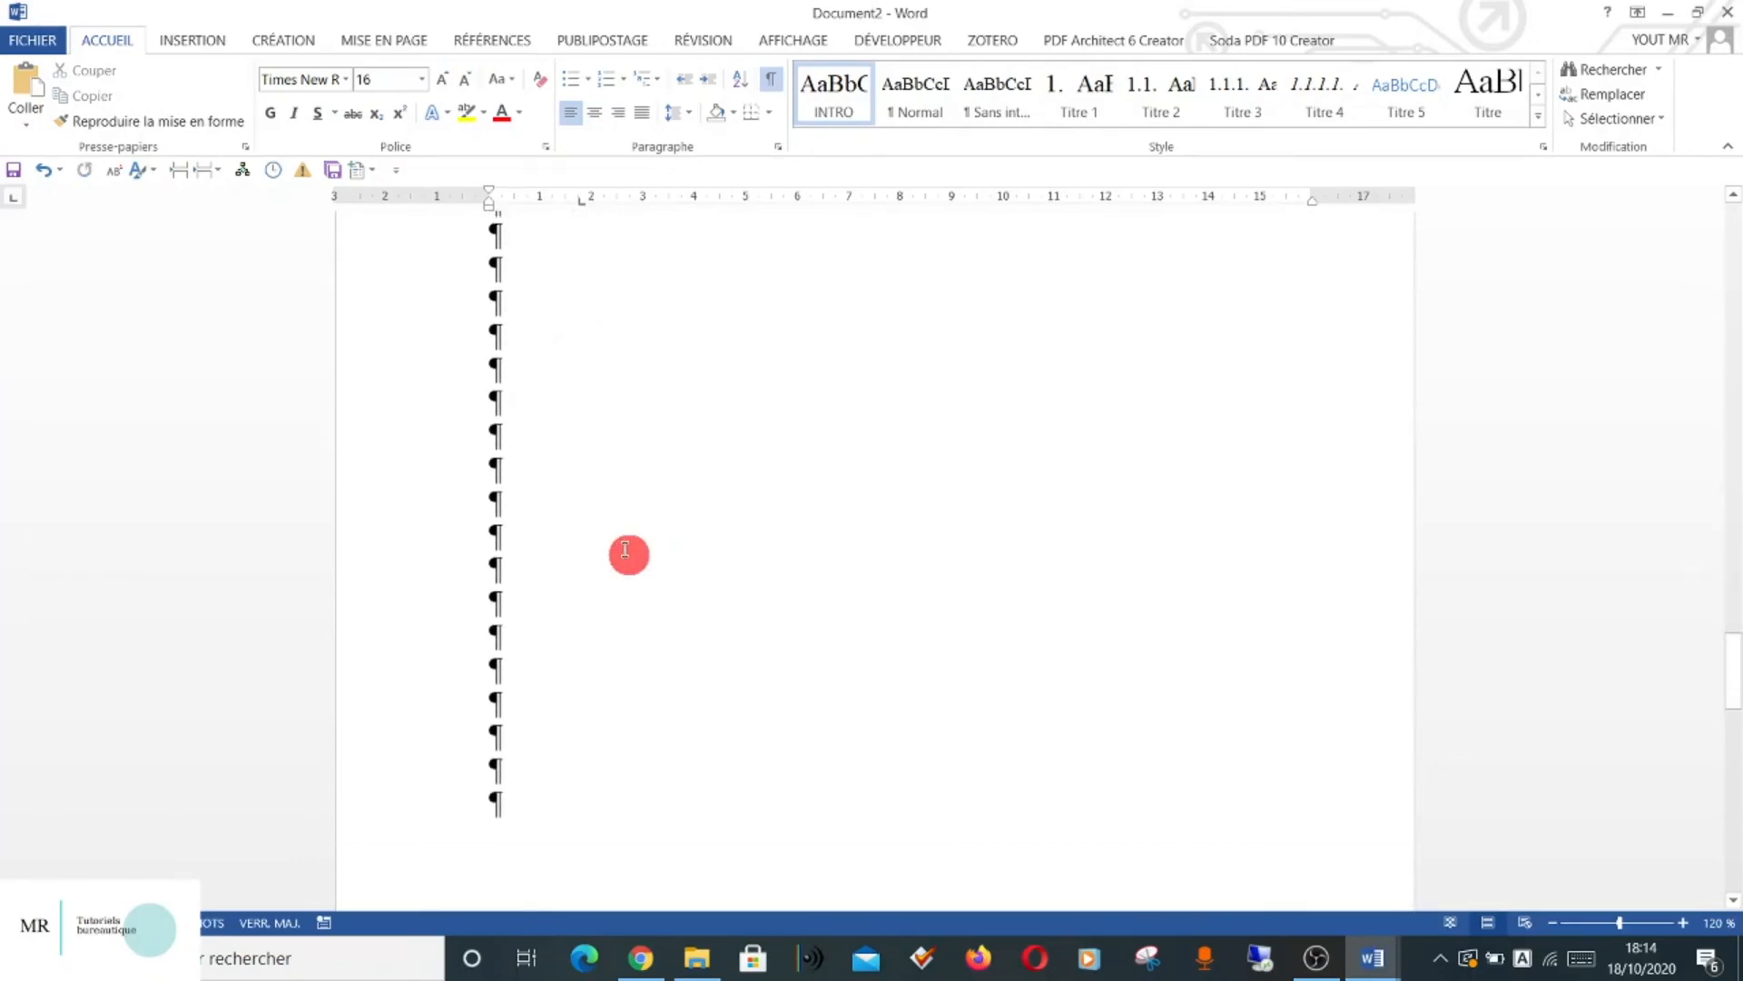
Paste the CONCLUSION and BIBLIOGRAPHIE headings among the empty paragraphs near the start of page 3.
click(564, 374)
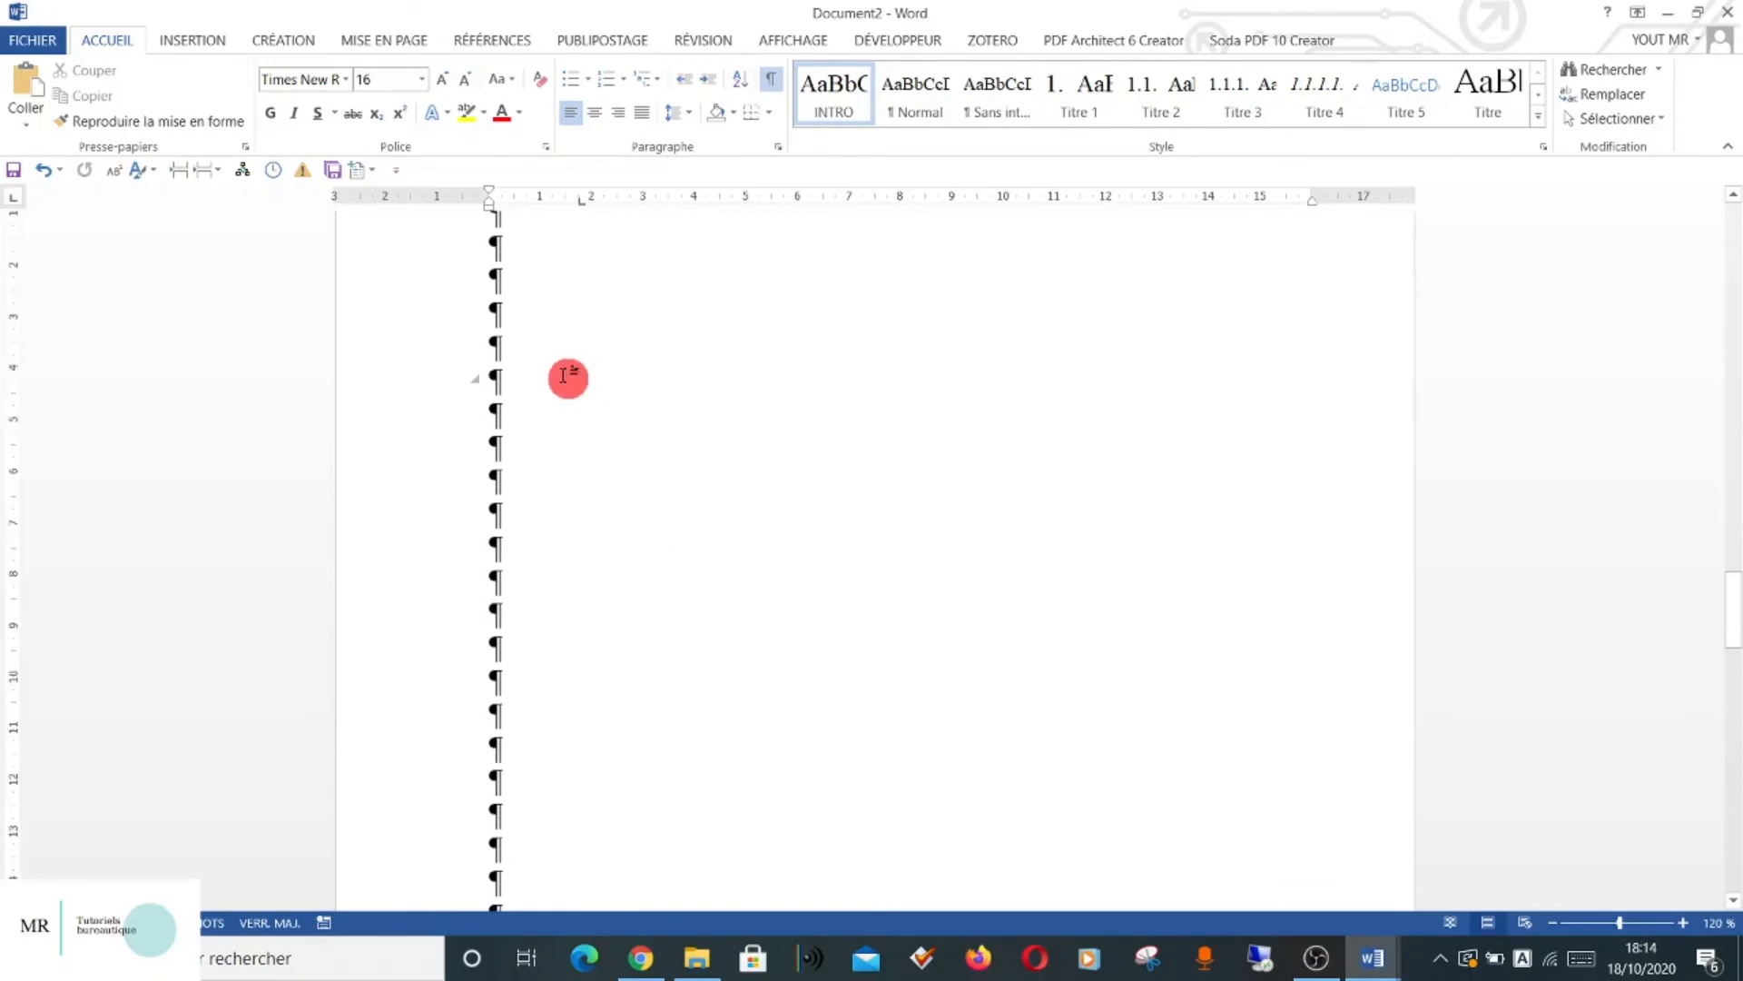
key(ctrl+v)
scroll(1203, 366, up, 10)
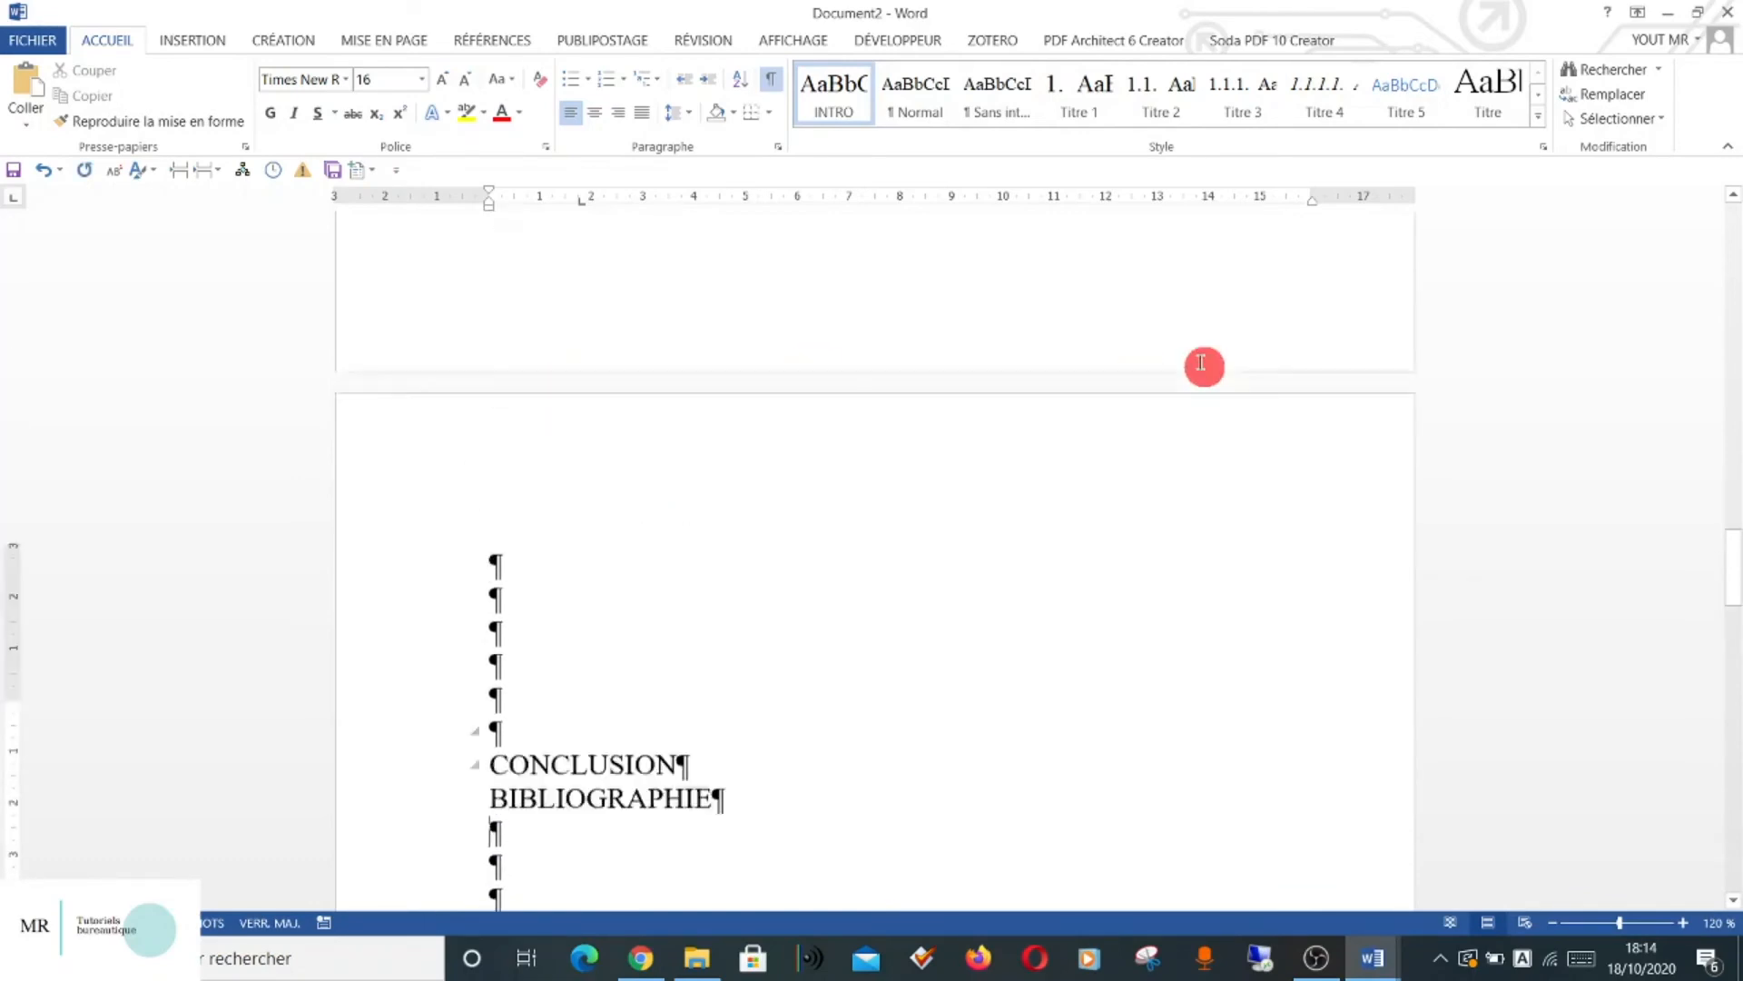
Update the whole table of contents to reflect the new heading positions.
scroll(1203, 366, up, 10)
scroll(1203, 366, down, 3)
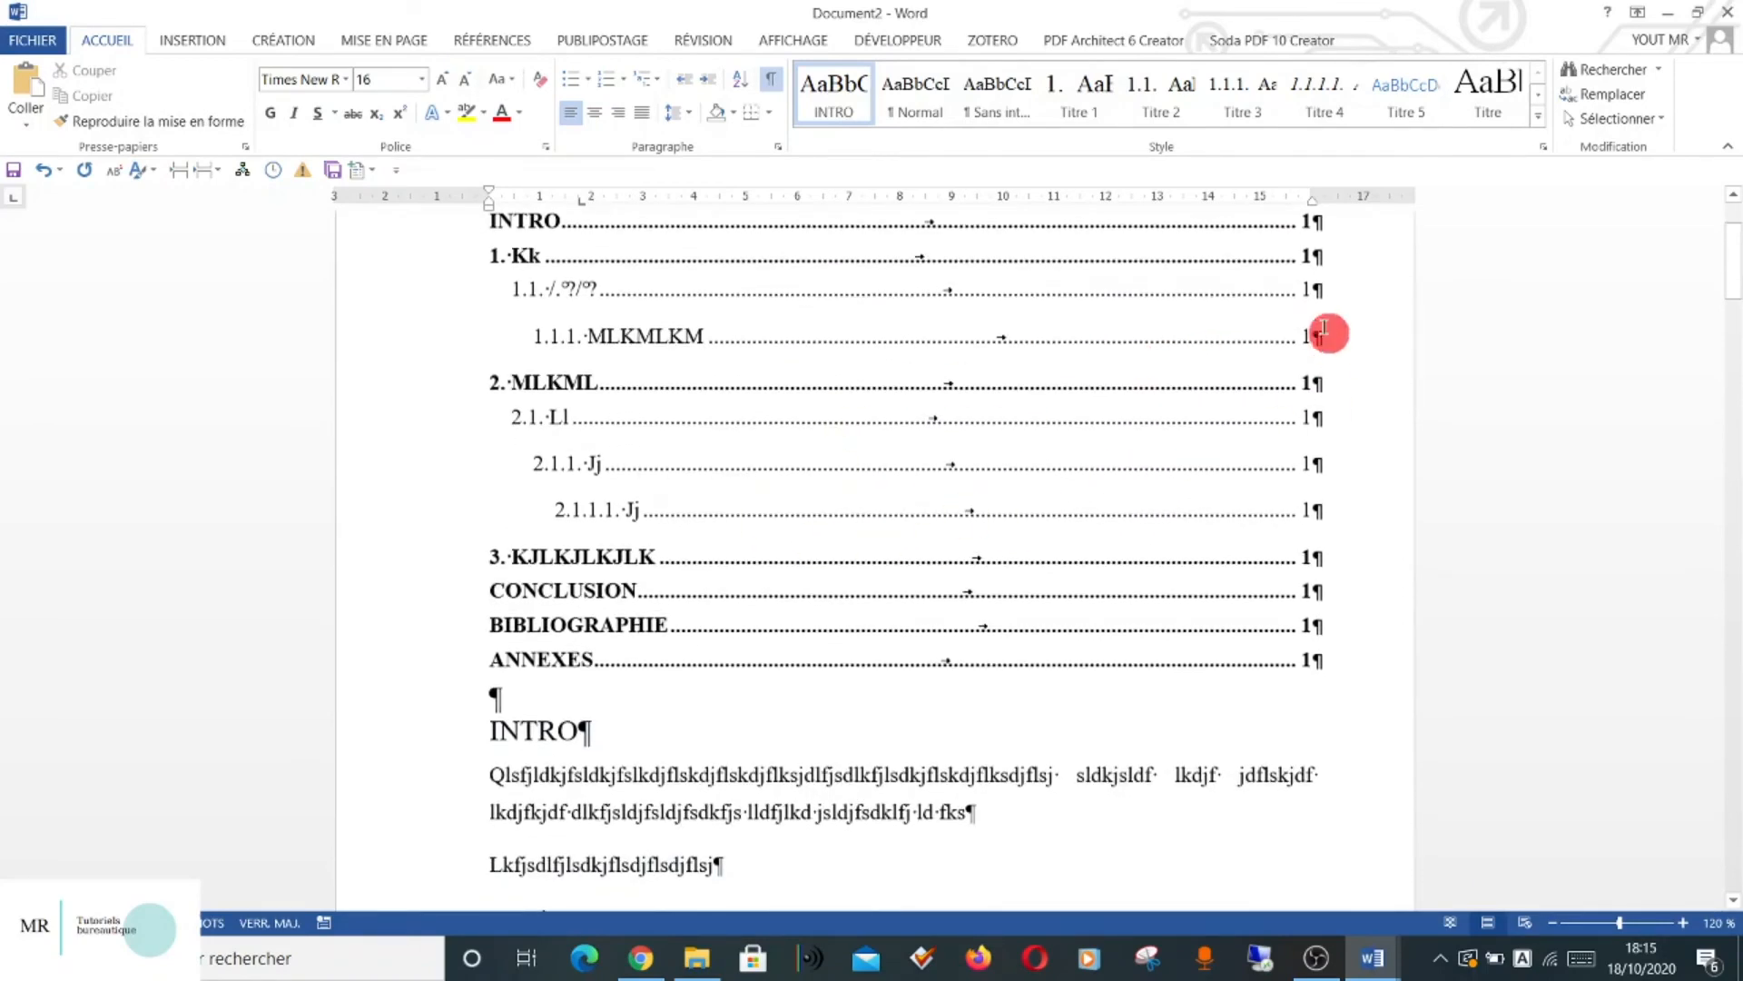
right_click(981, 454)
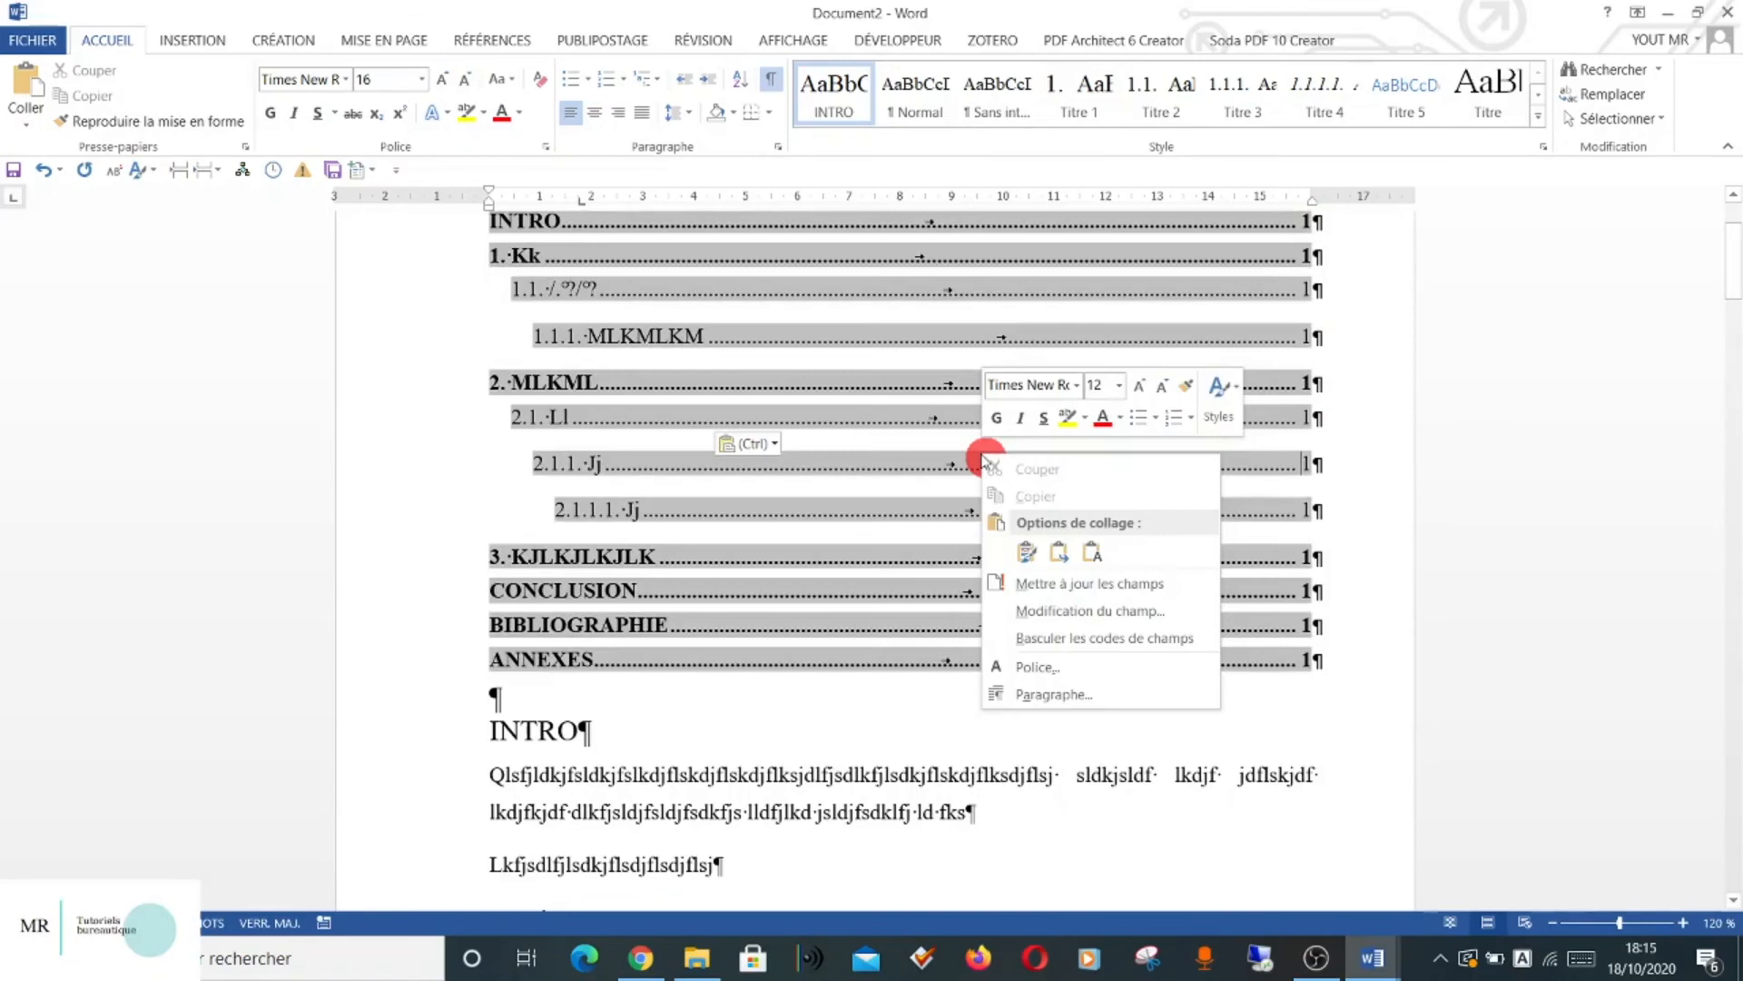
click(1058, 590)
click(851, 472)
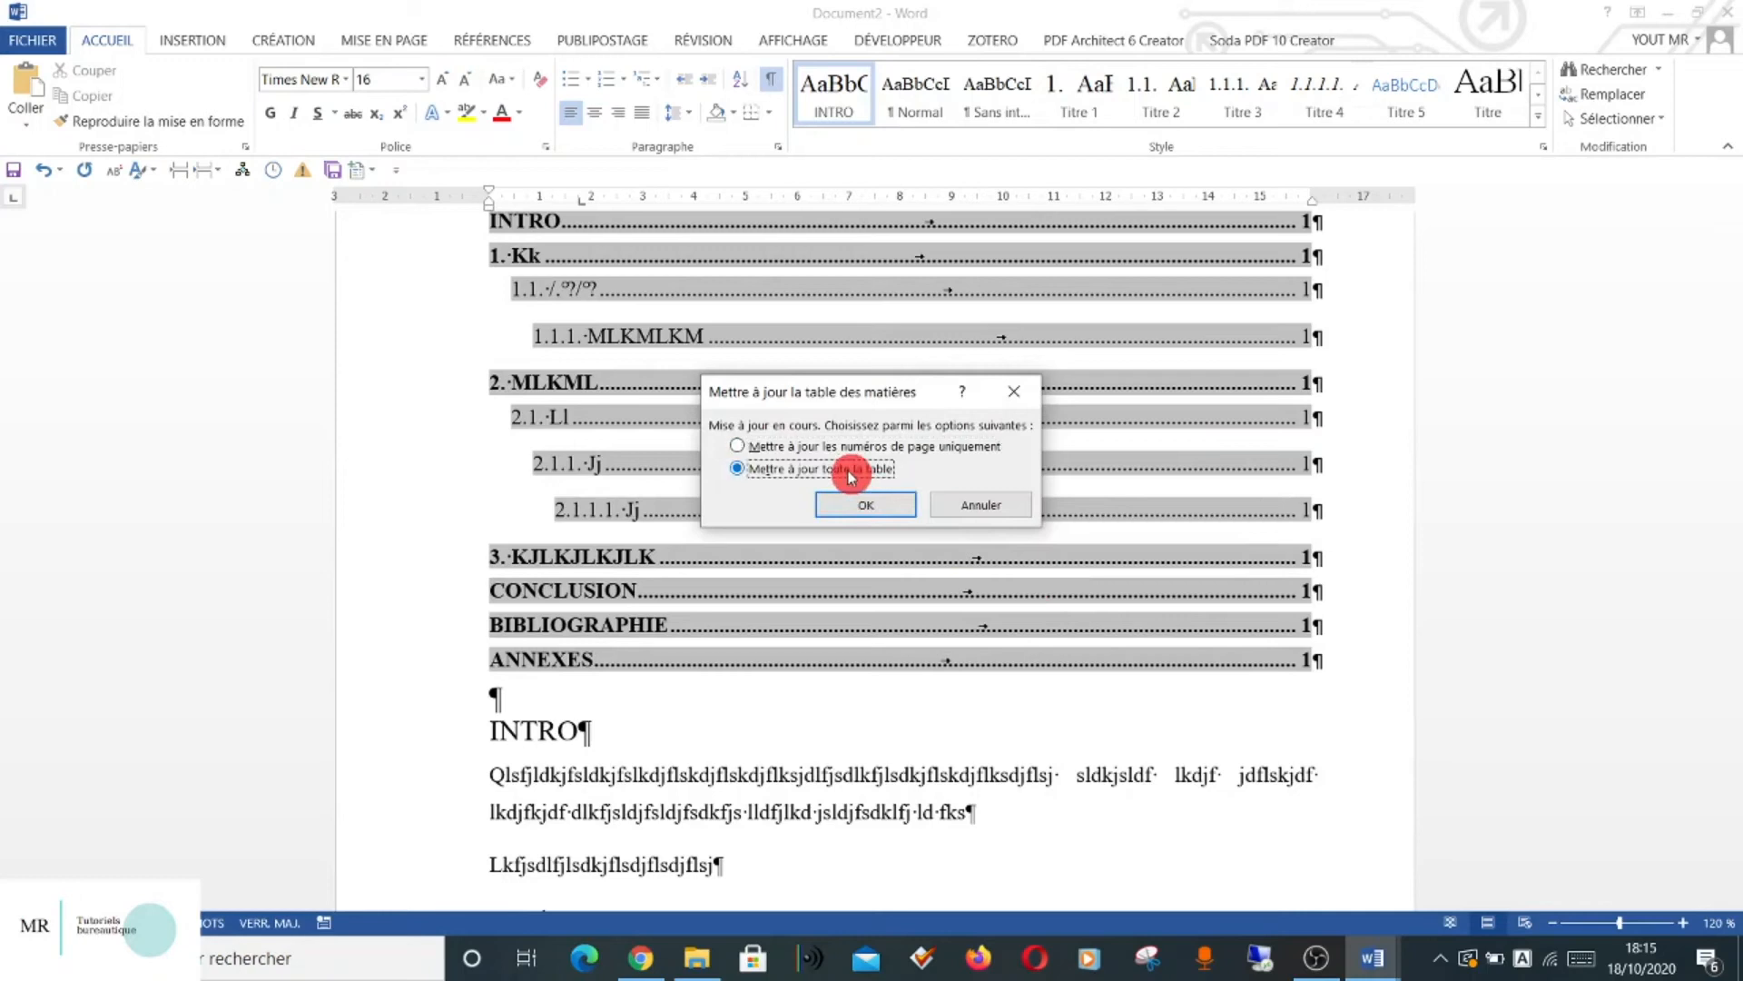
click(868, 506)
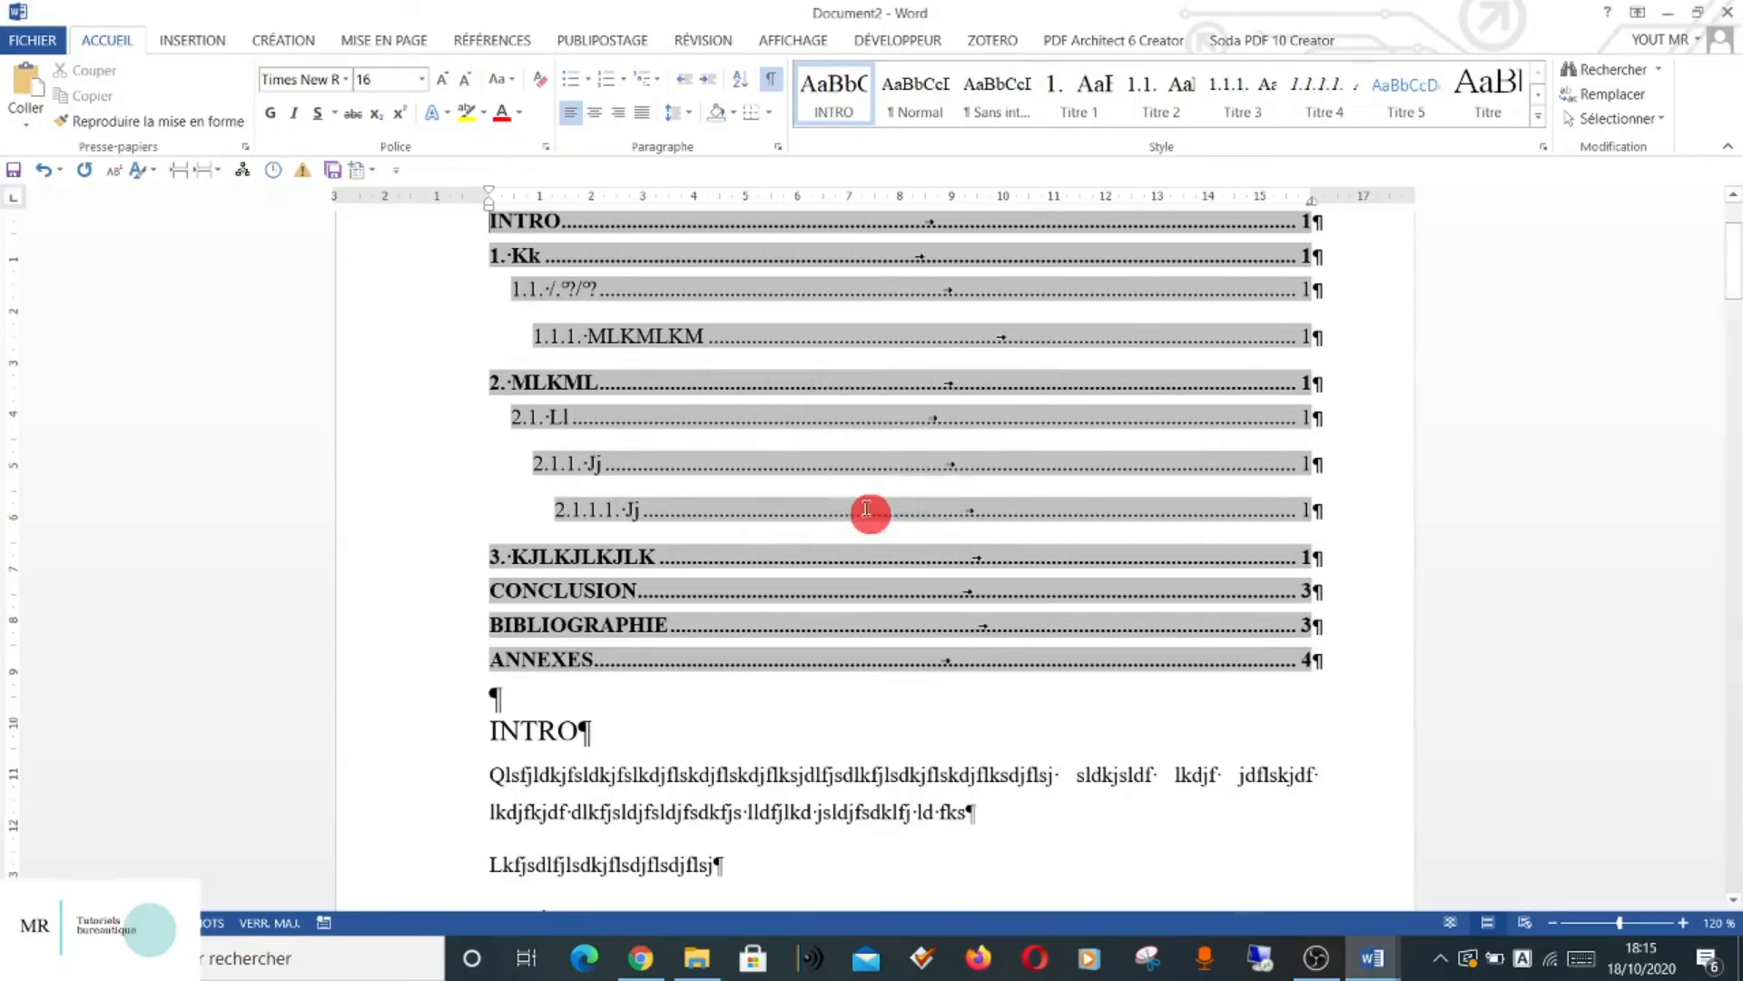
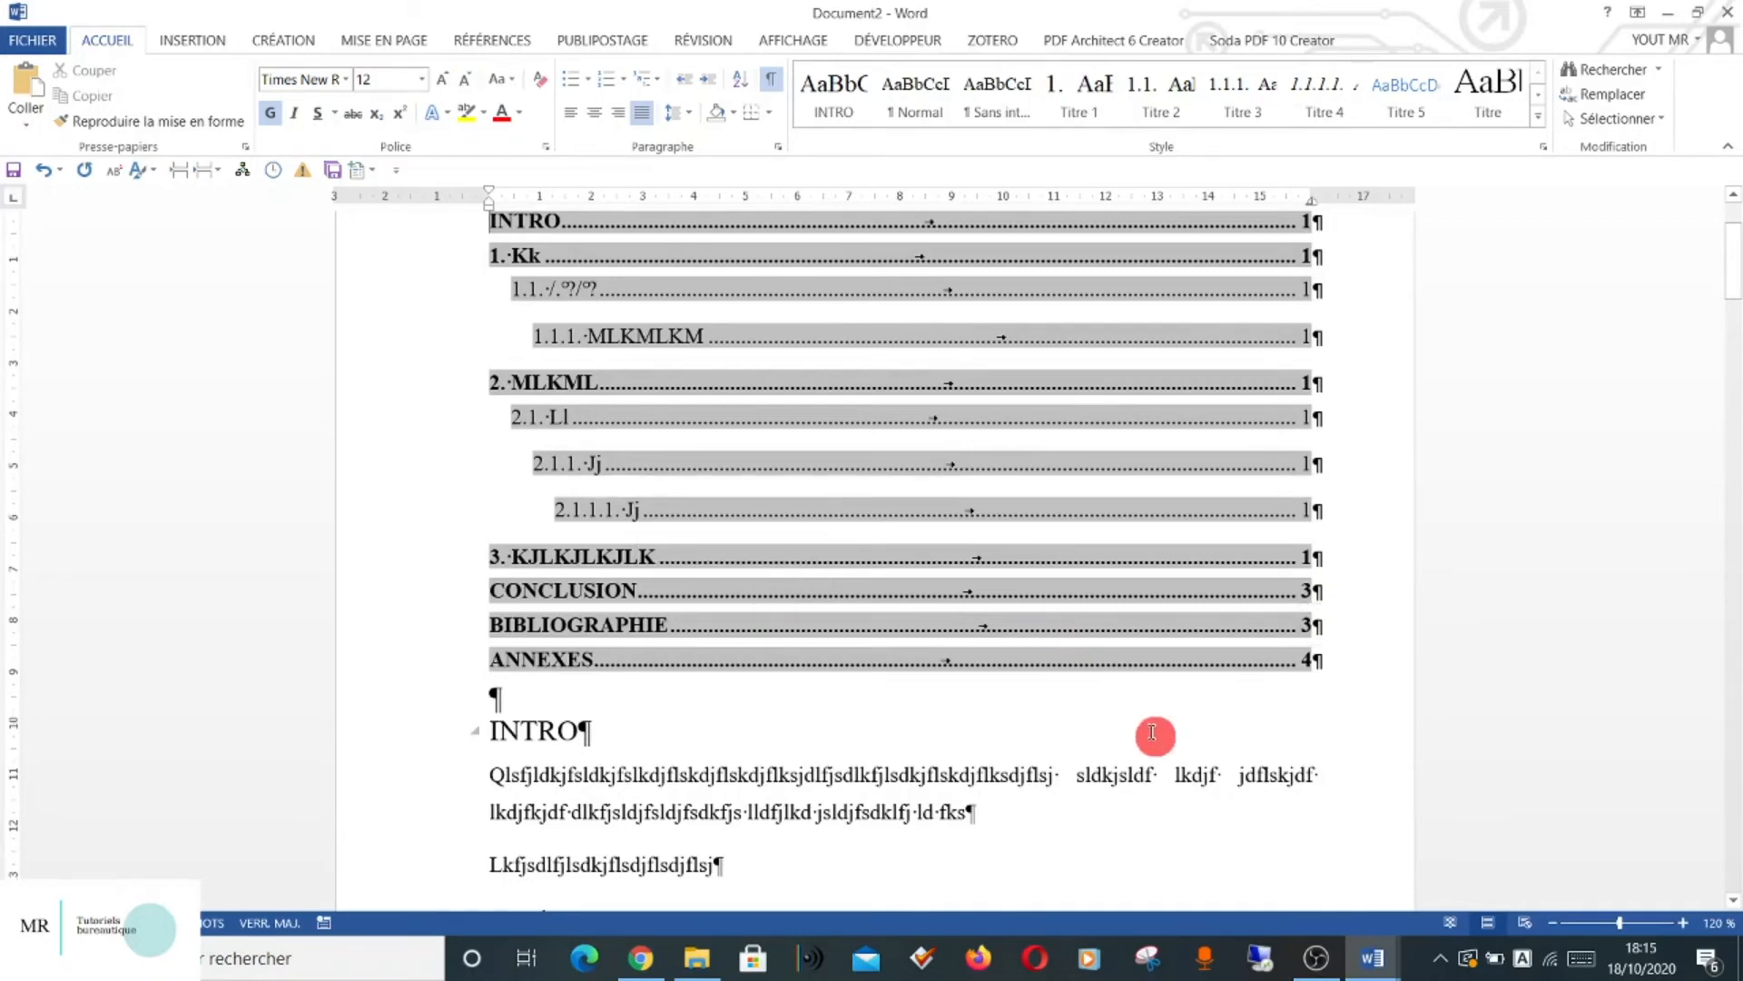
Modify the TM 1 style of the level-one table of contents entries: remove bold and set the font colour to standard red.
scroll(1153, 734, down, 8)
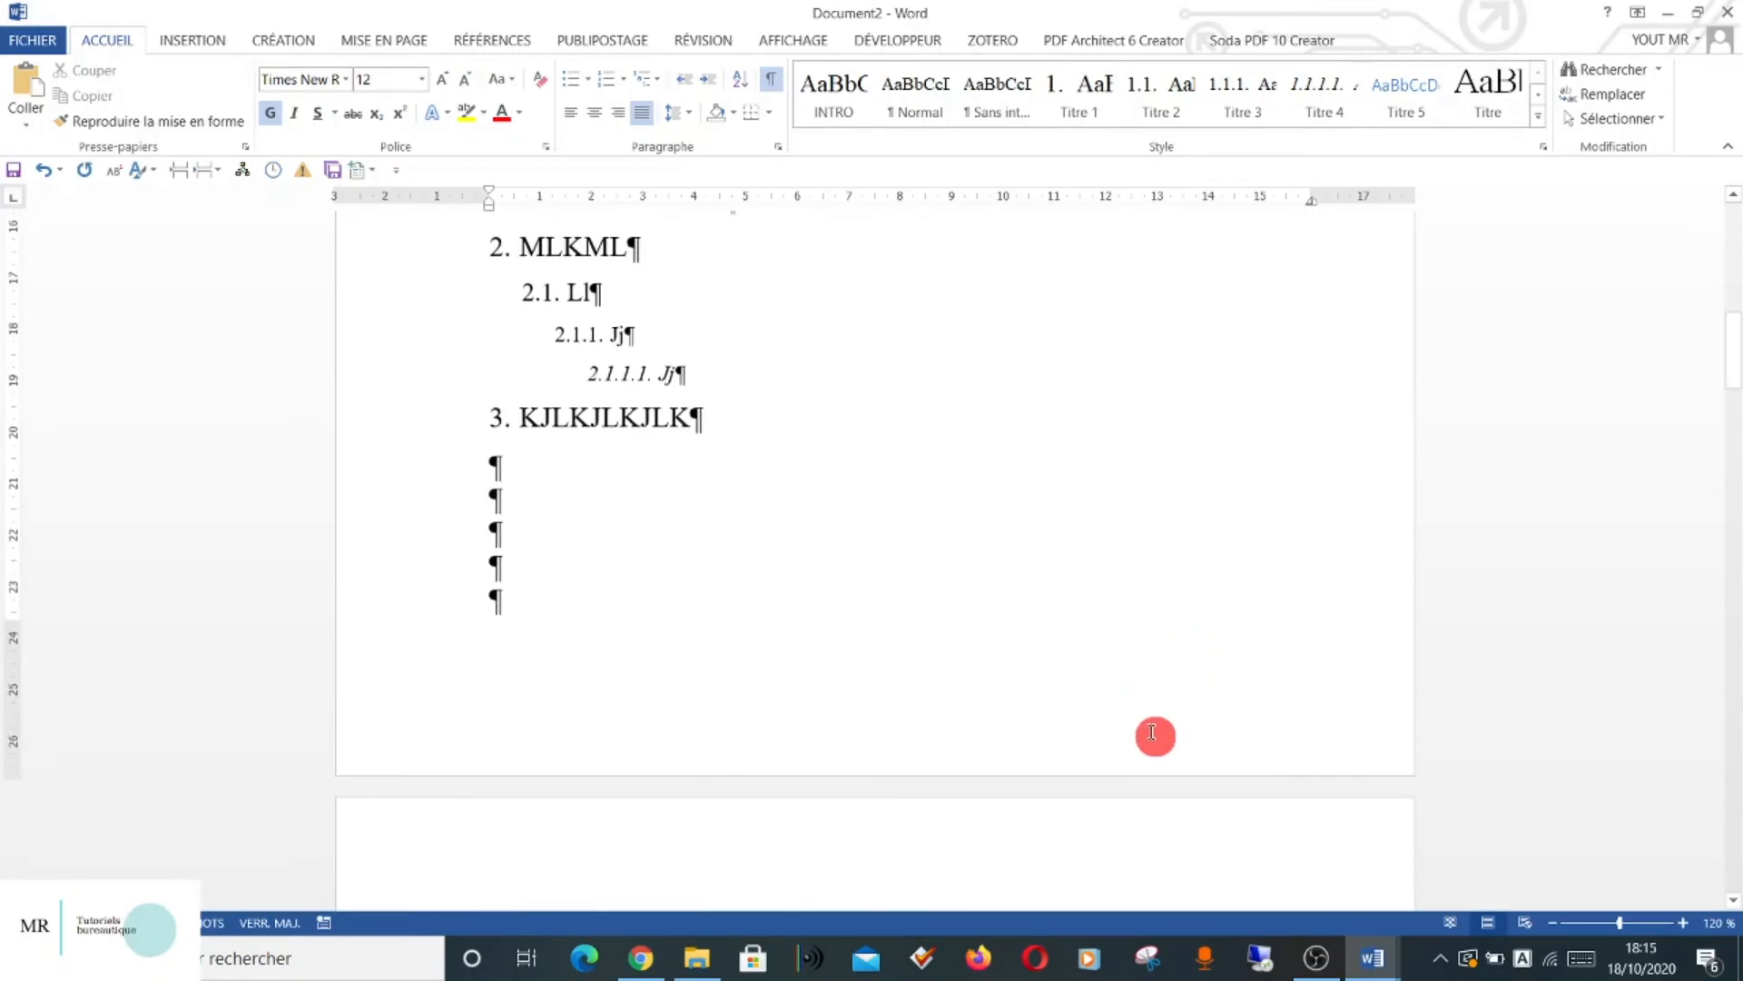
scroll(1153, 734, up, 6)
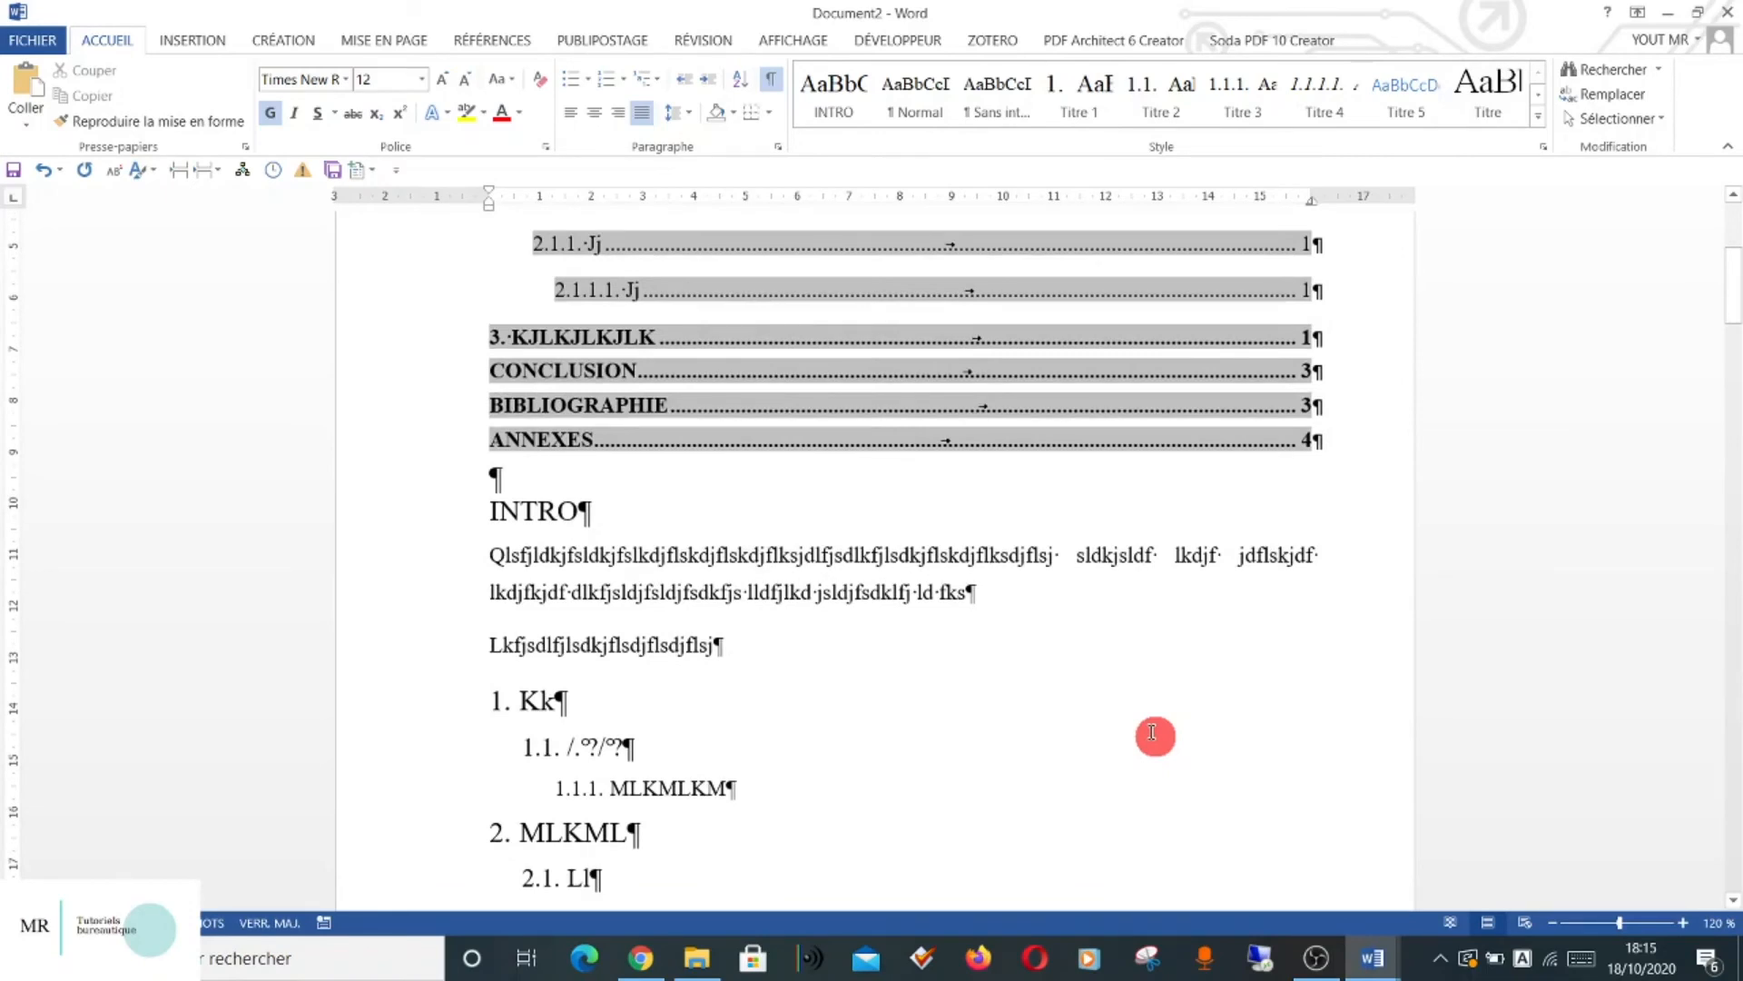
scroll(1153, 734, up, 6)
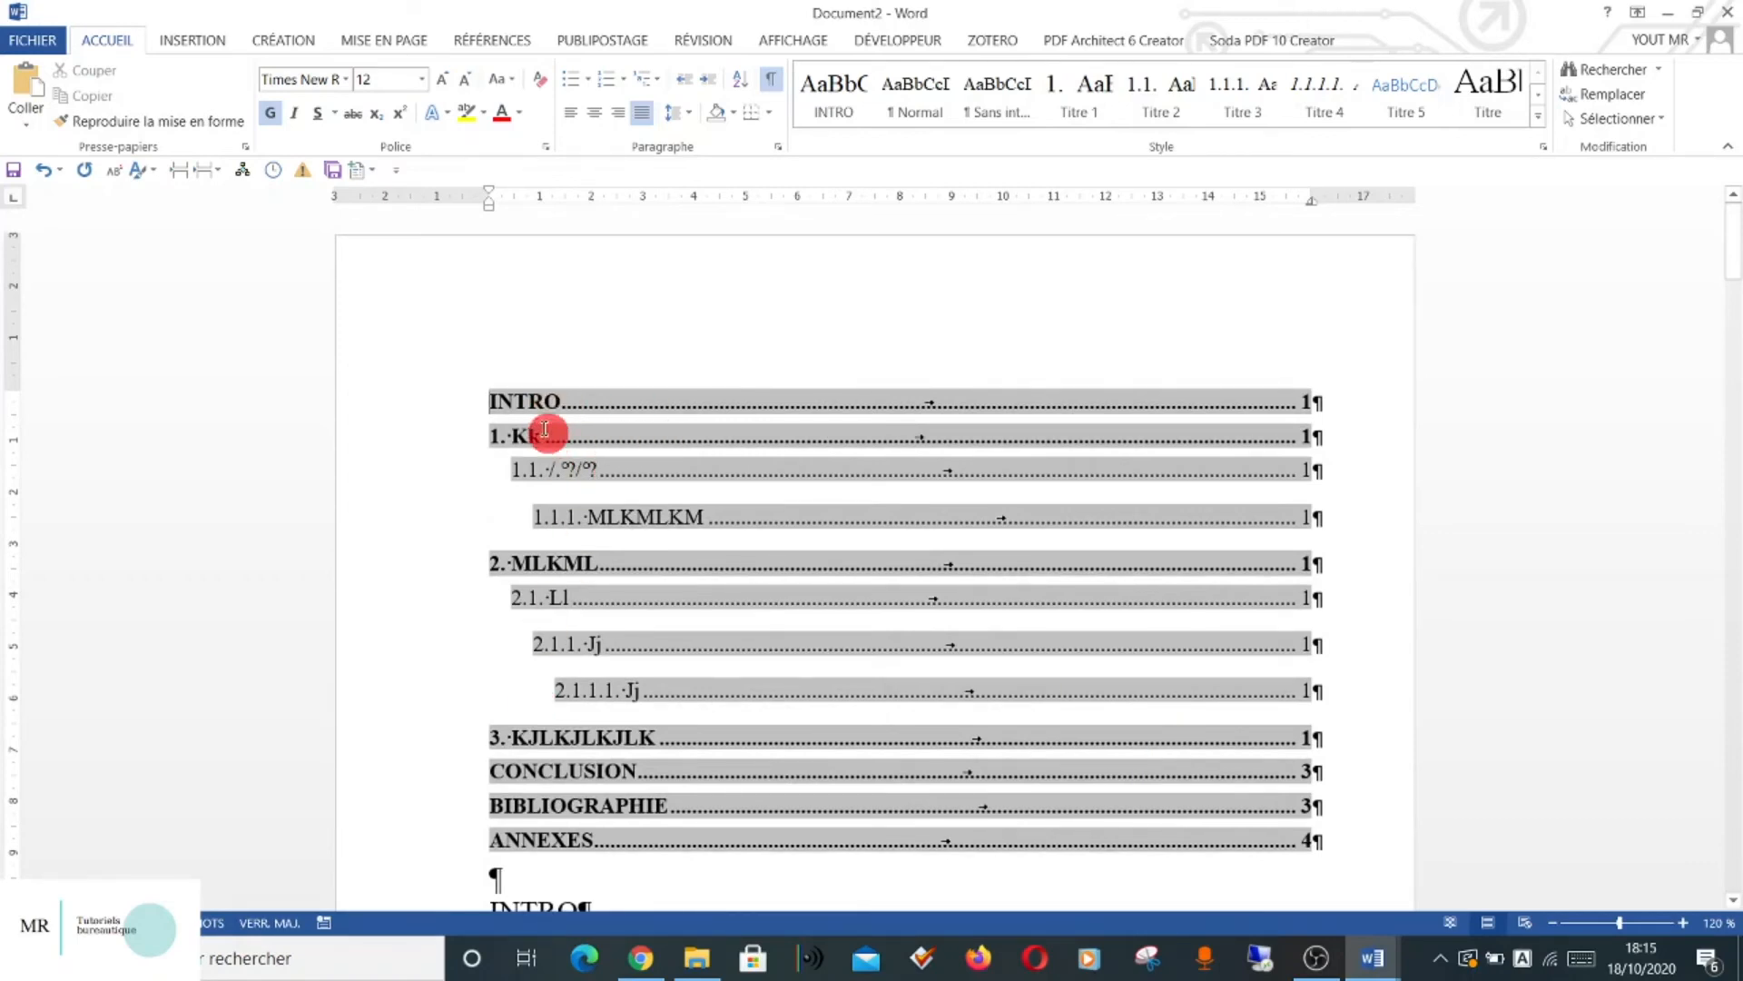
click(539, 402)
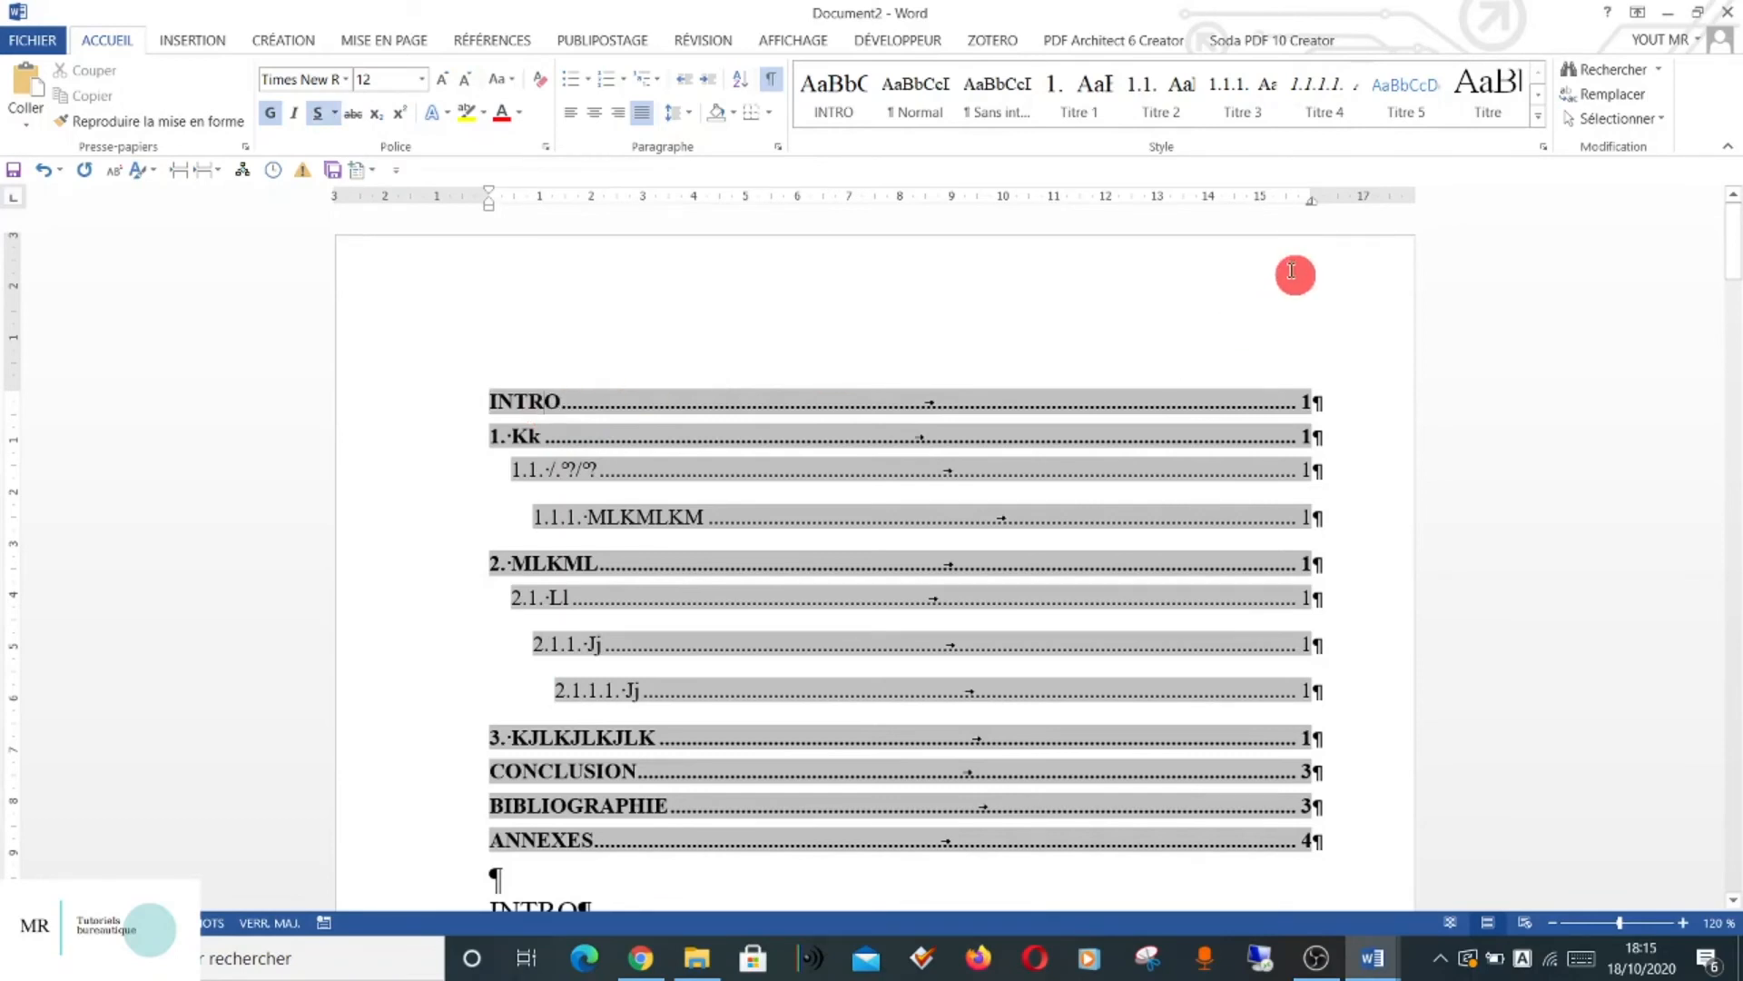
click(1541, 121)
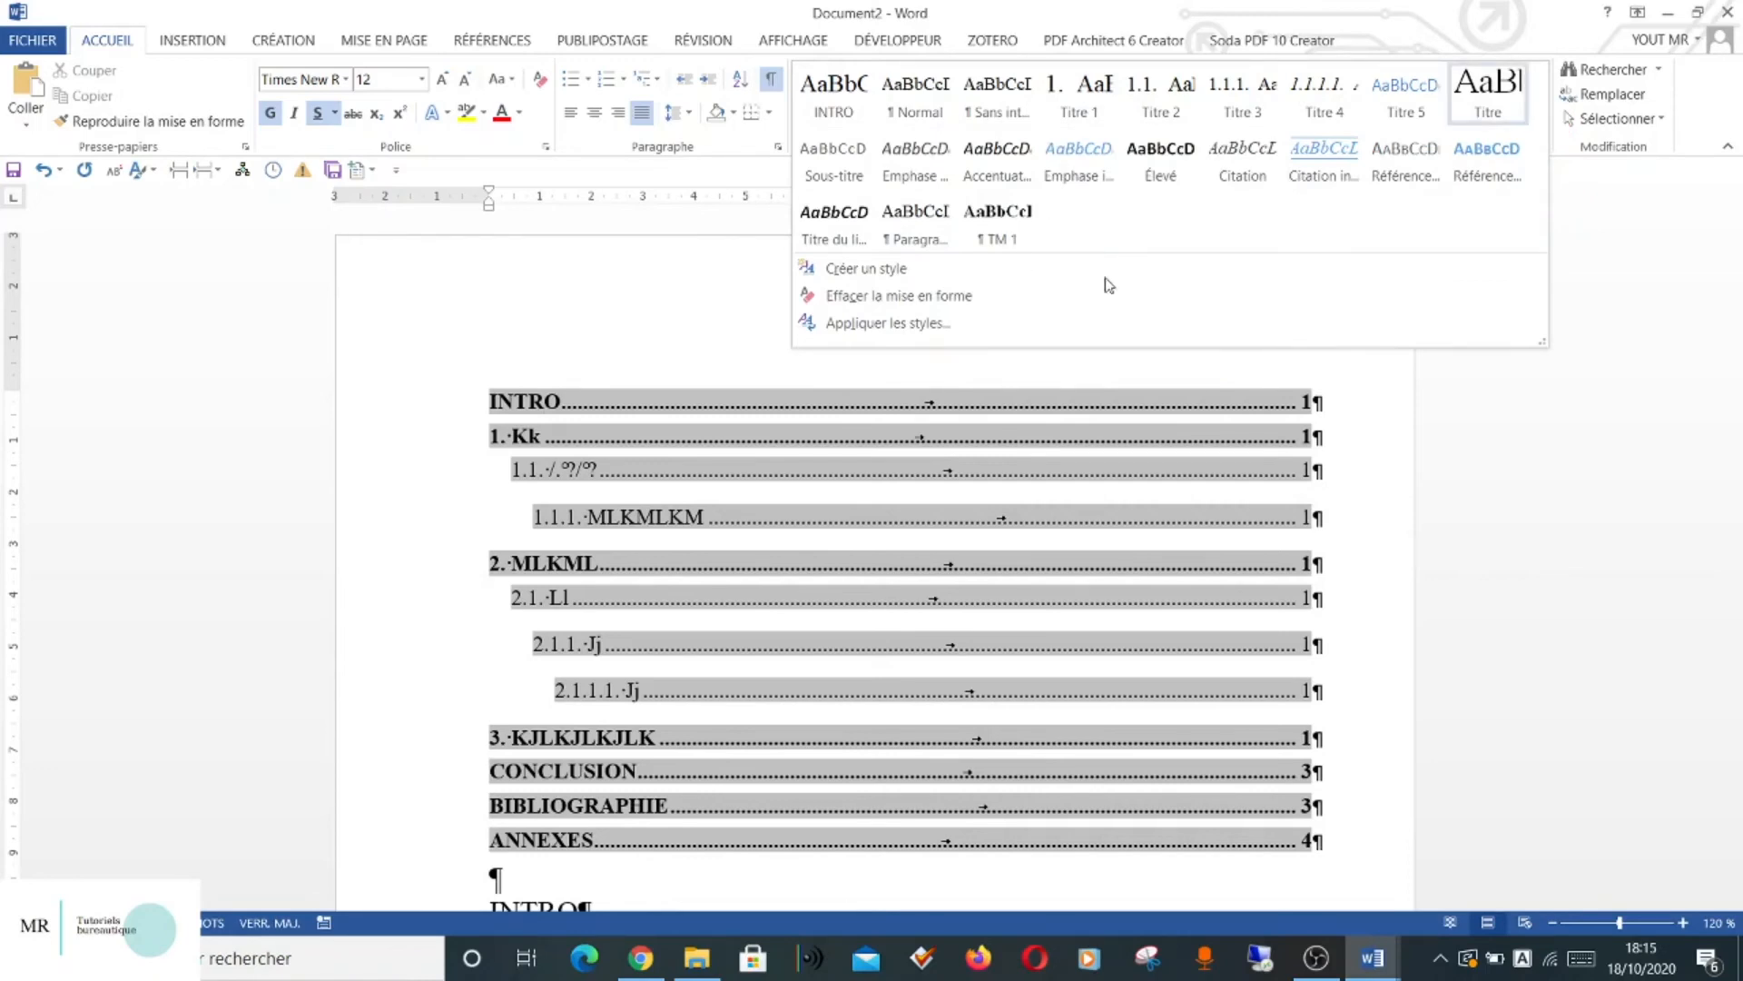
right_click(996, 227)
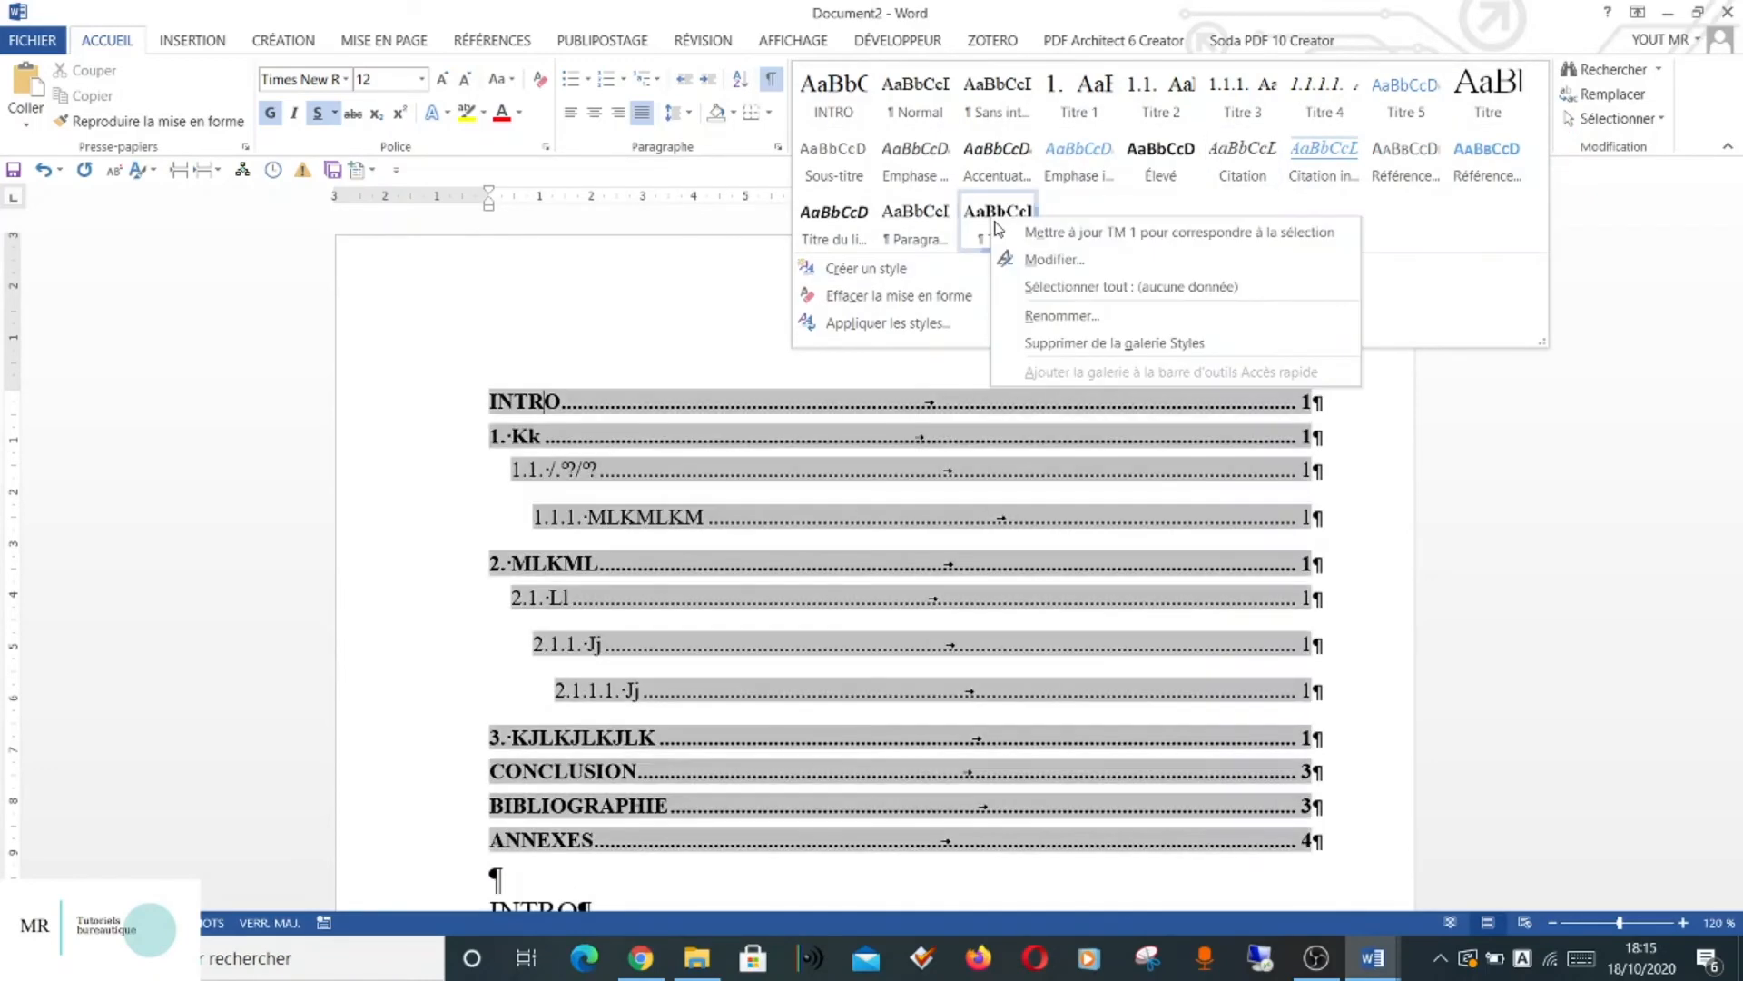
click(1041, 263)
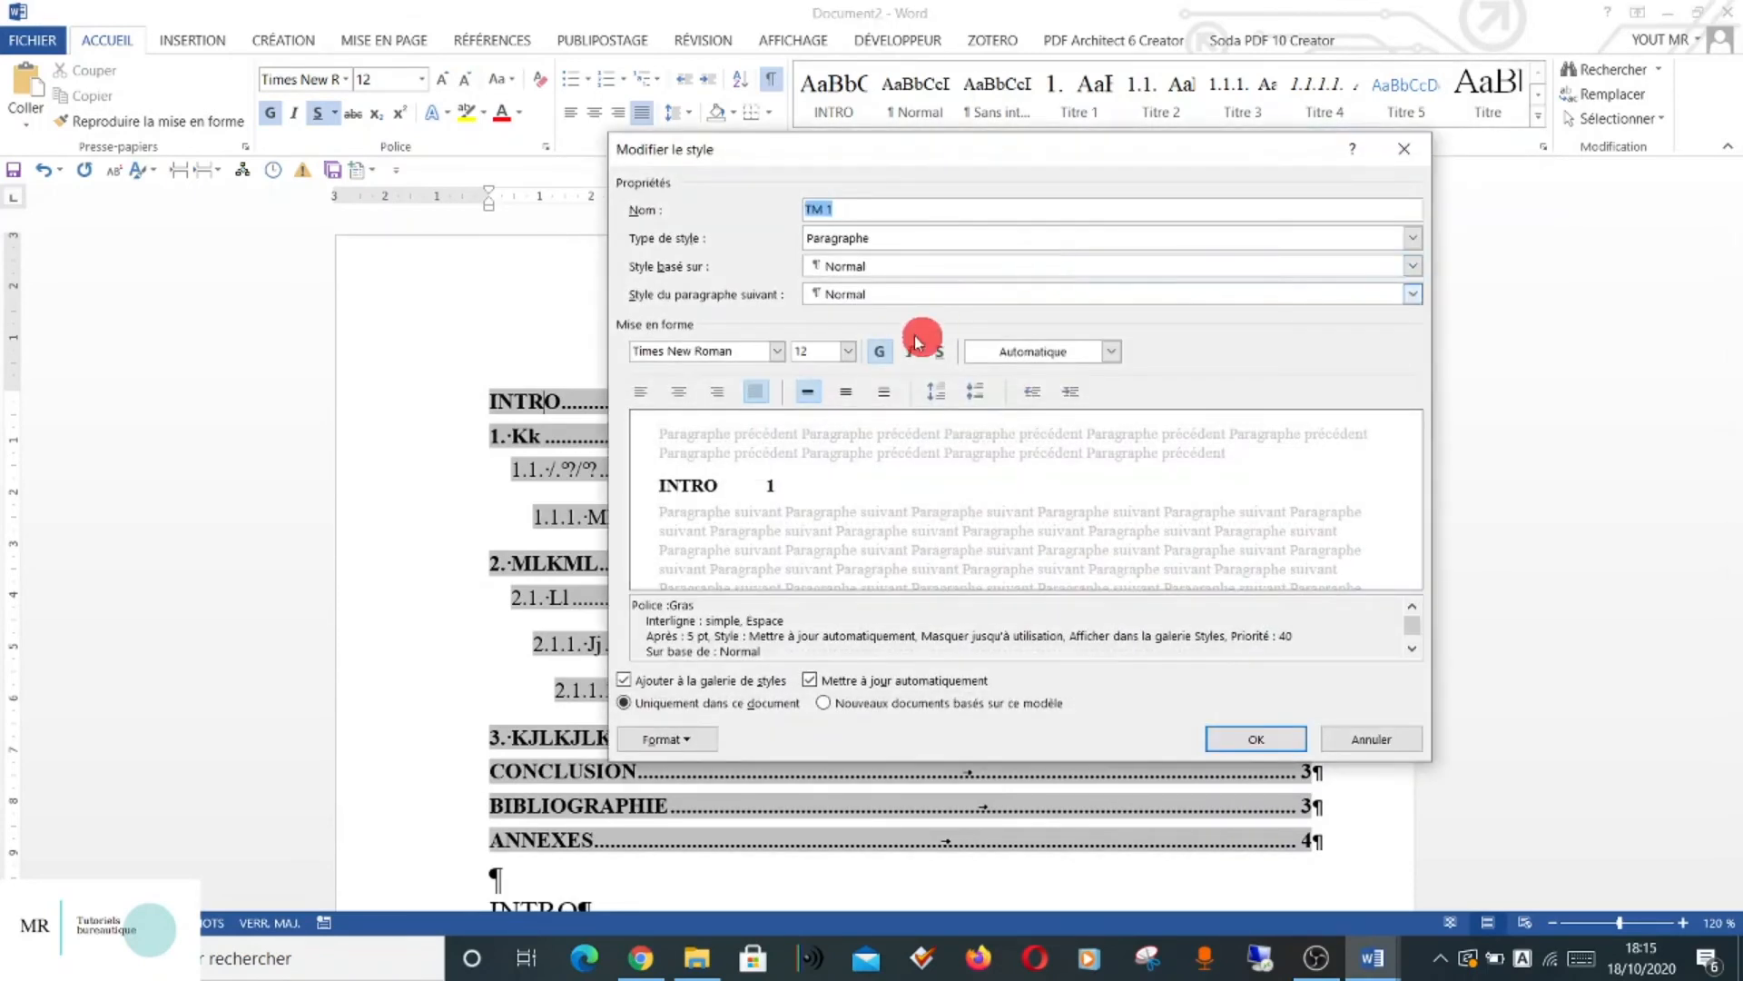
click(879, 363)
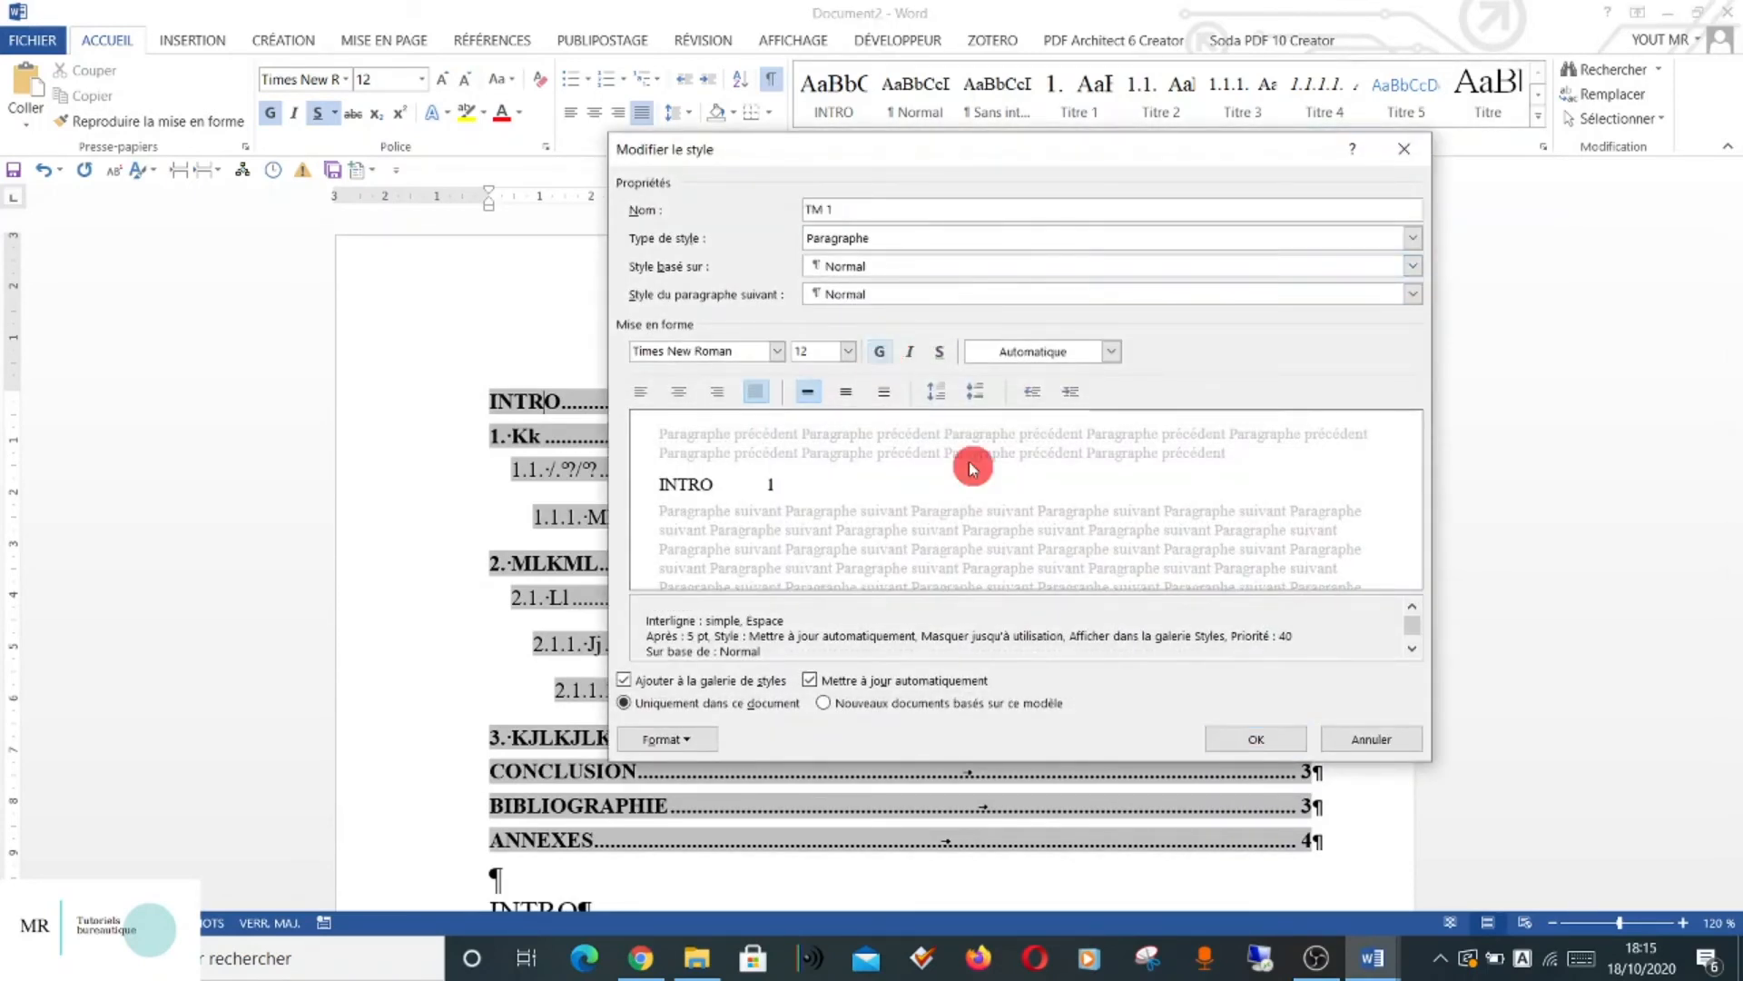
click(879, 351)
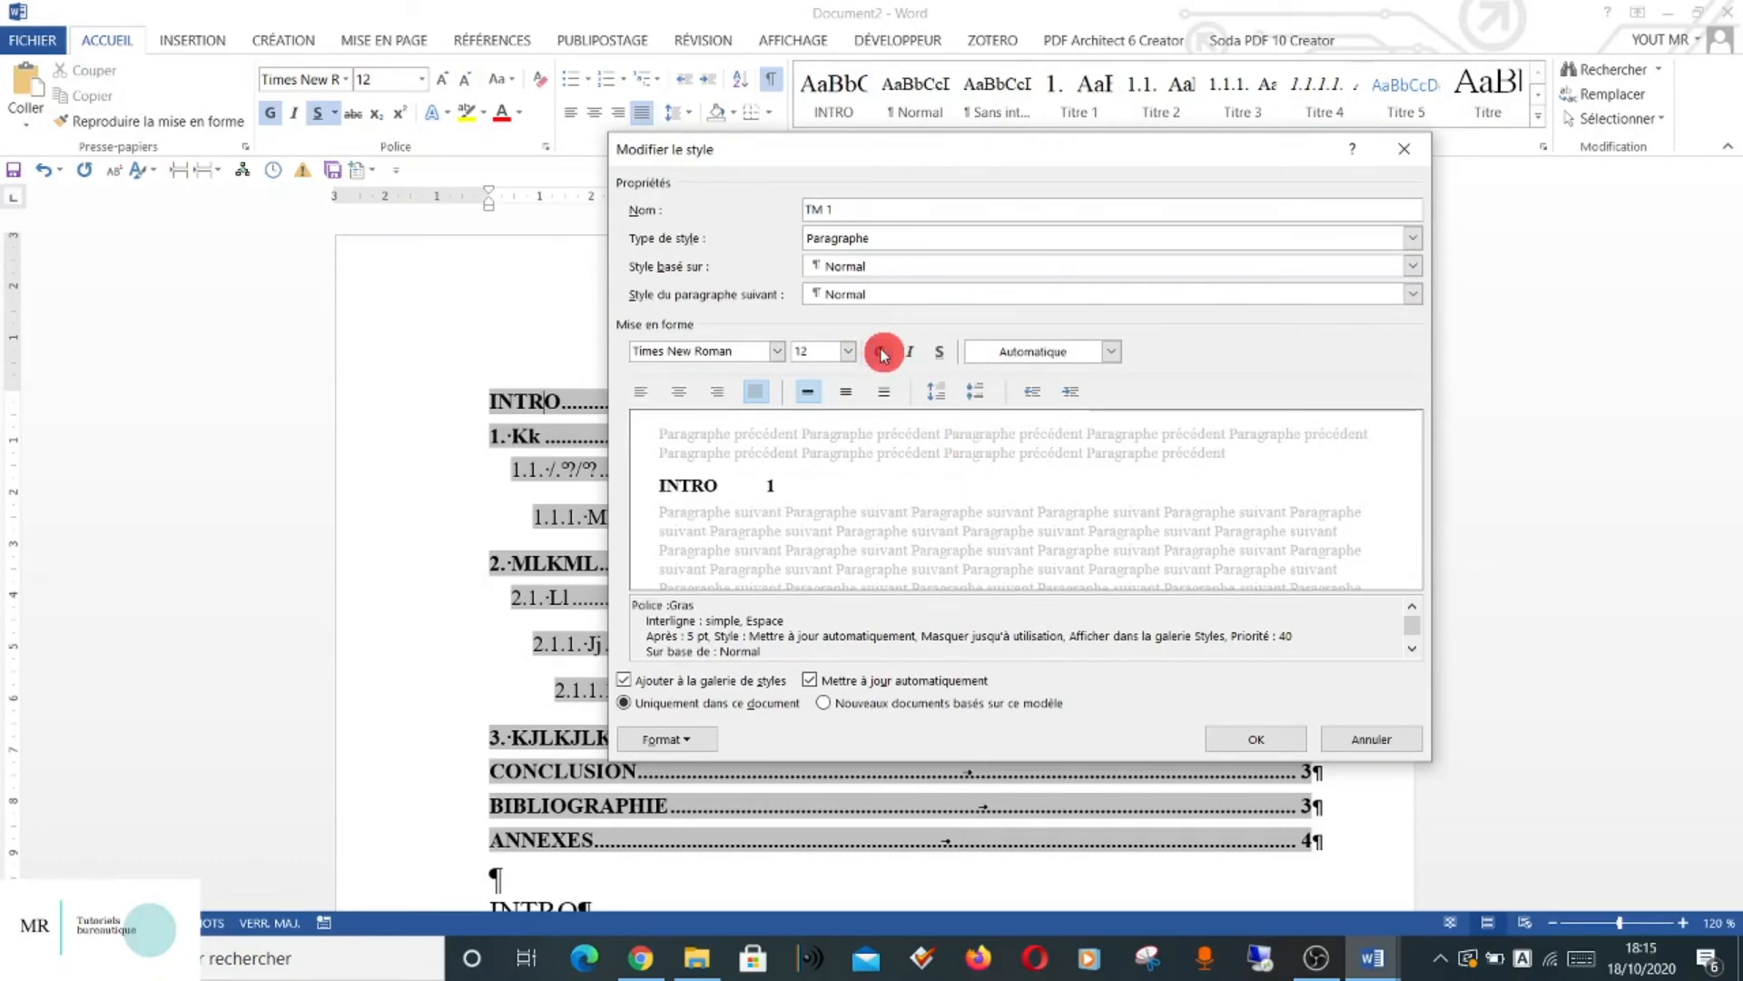
click(879, 351)
click(1024, 356)
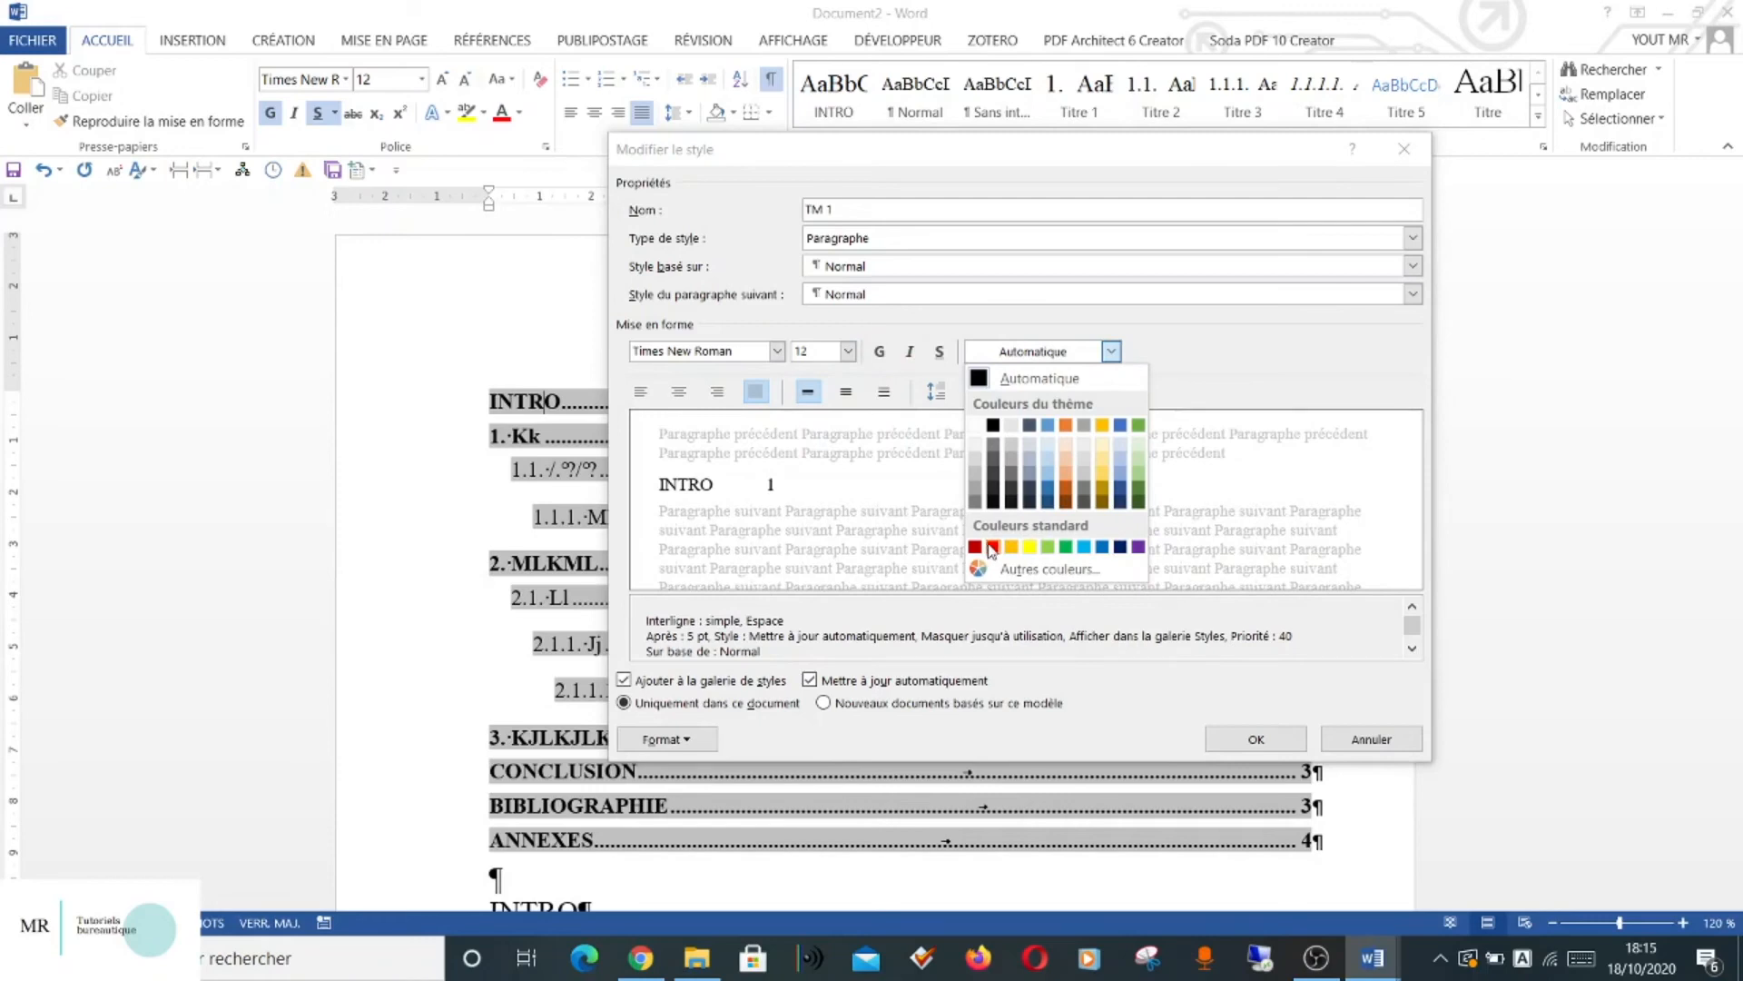
click(993, 548)
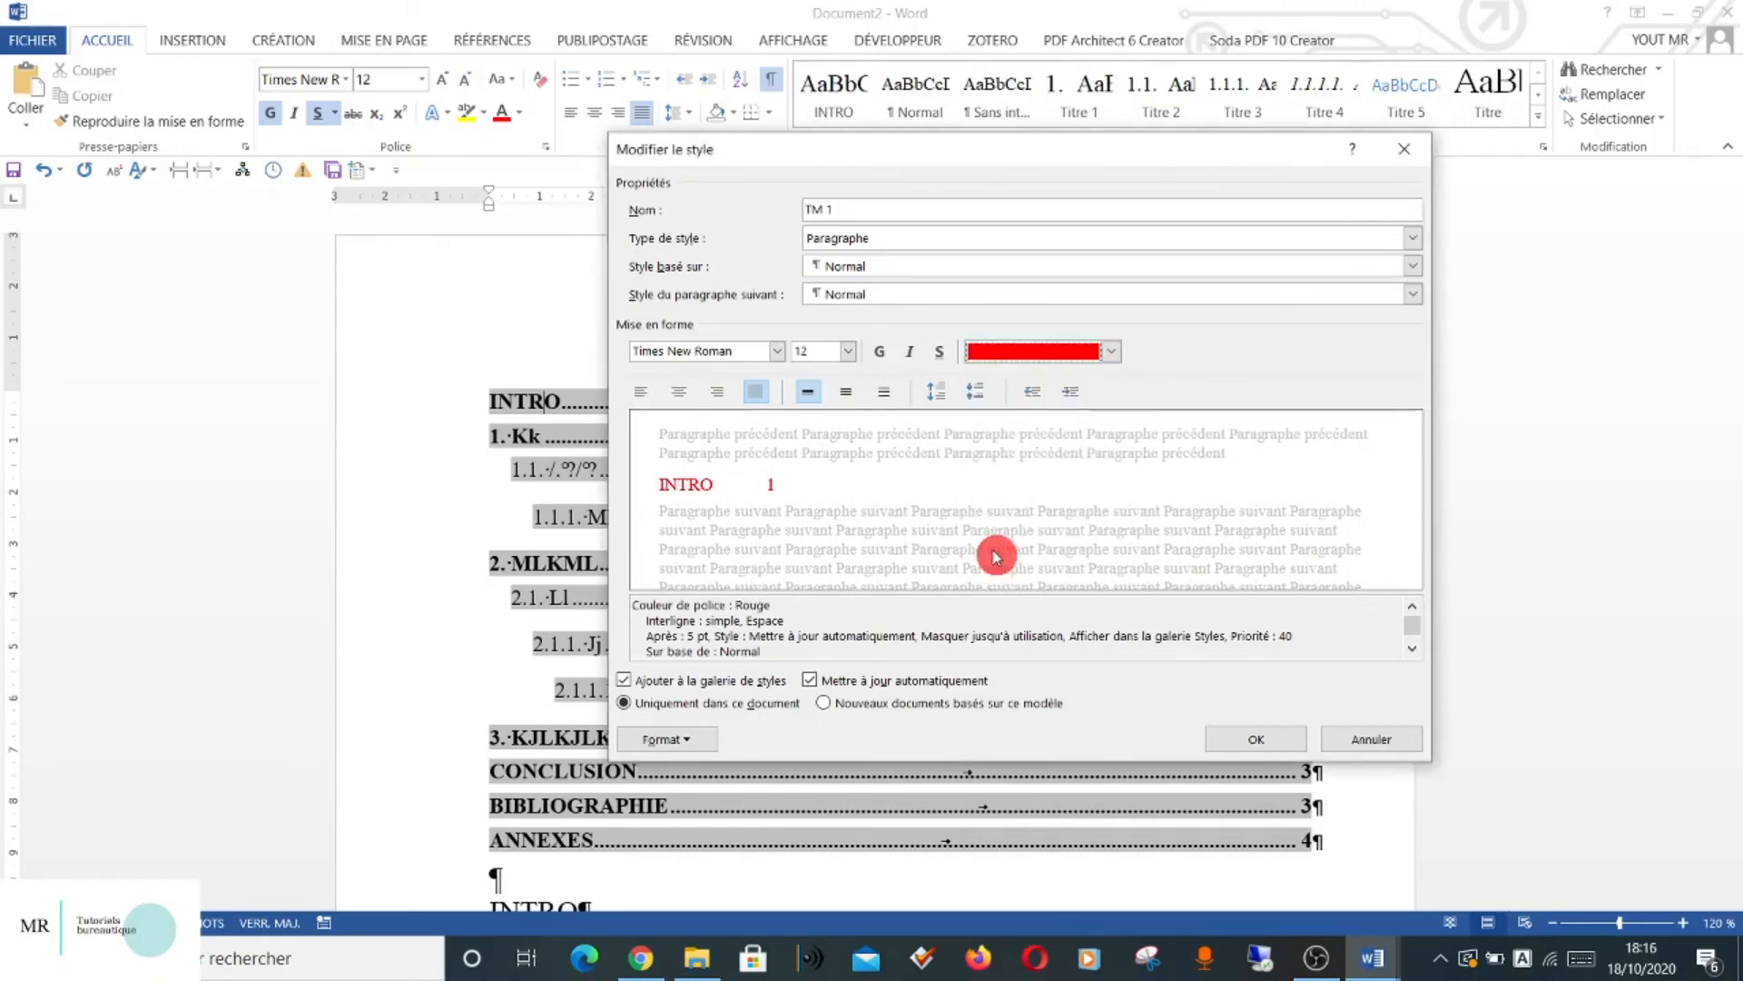
click(1257, 737)
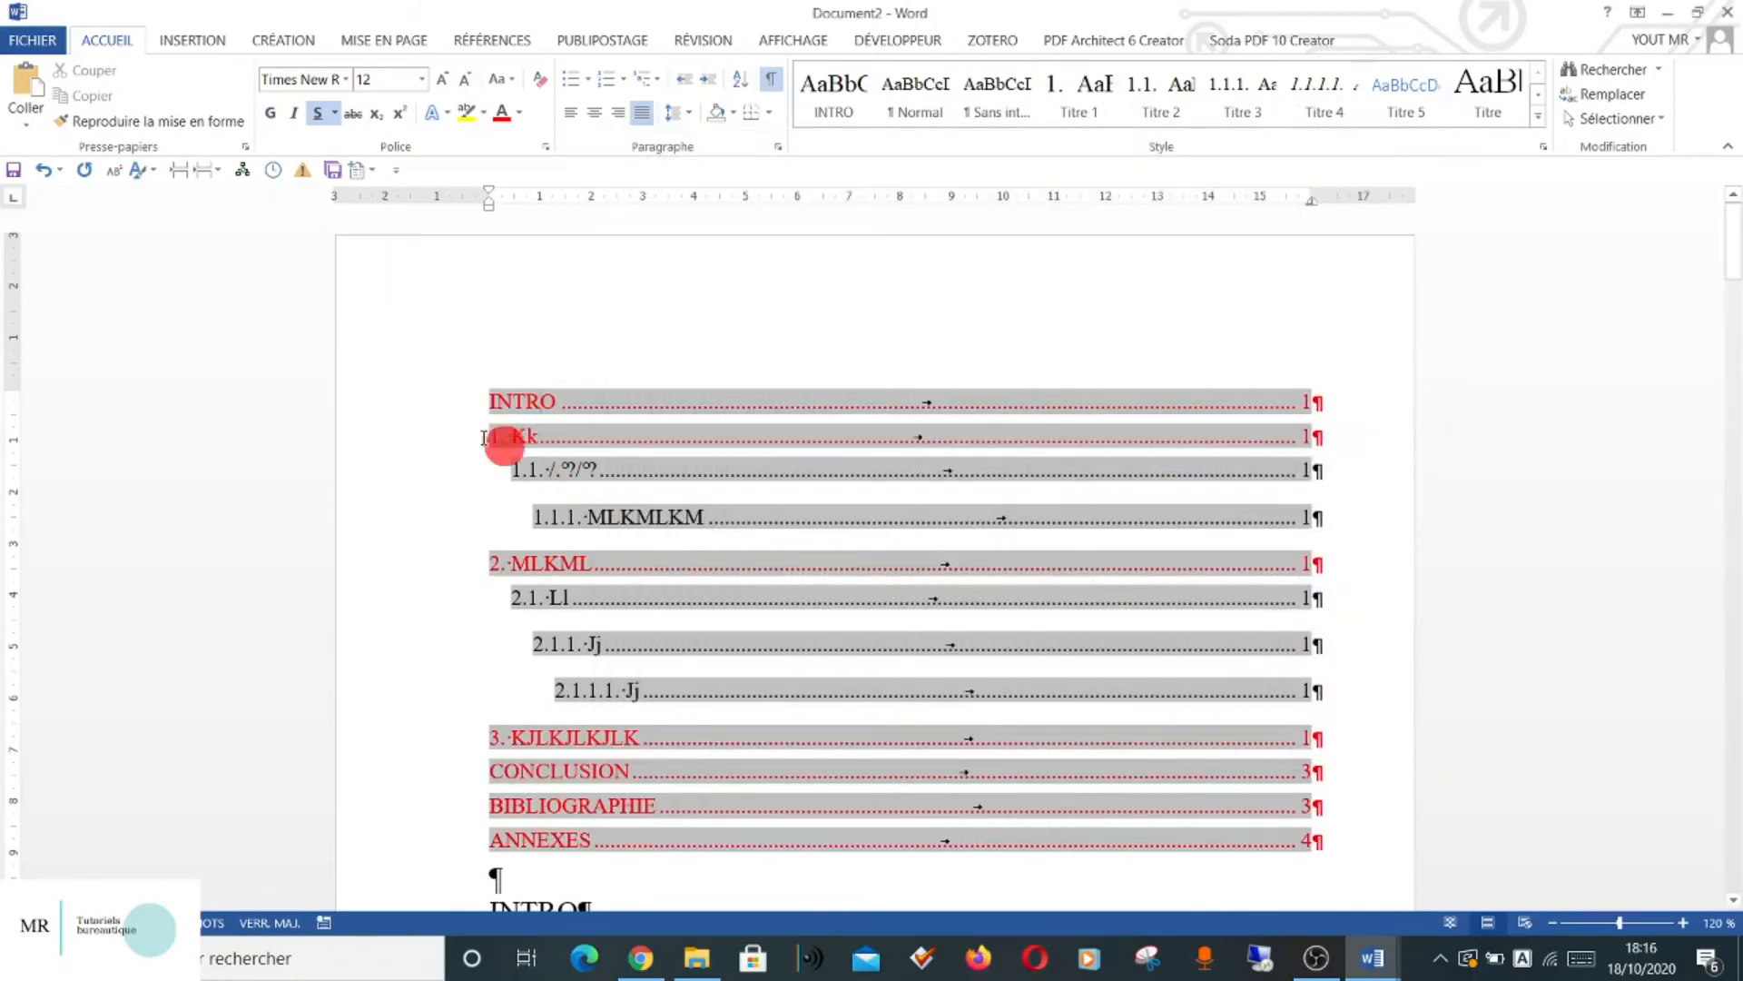
Examine the level-one table of contents entries and the headings they refer to in the document.
scroll(384, 434, down, 1)
scroll(384, 434, down, 3)
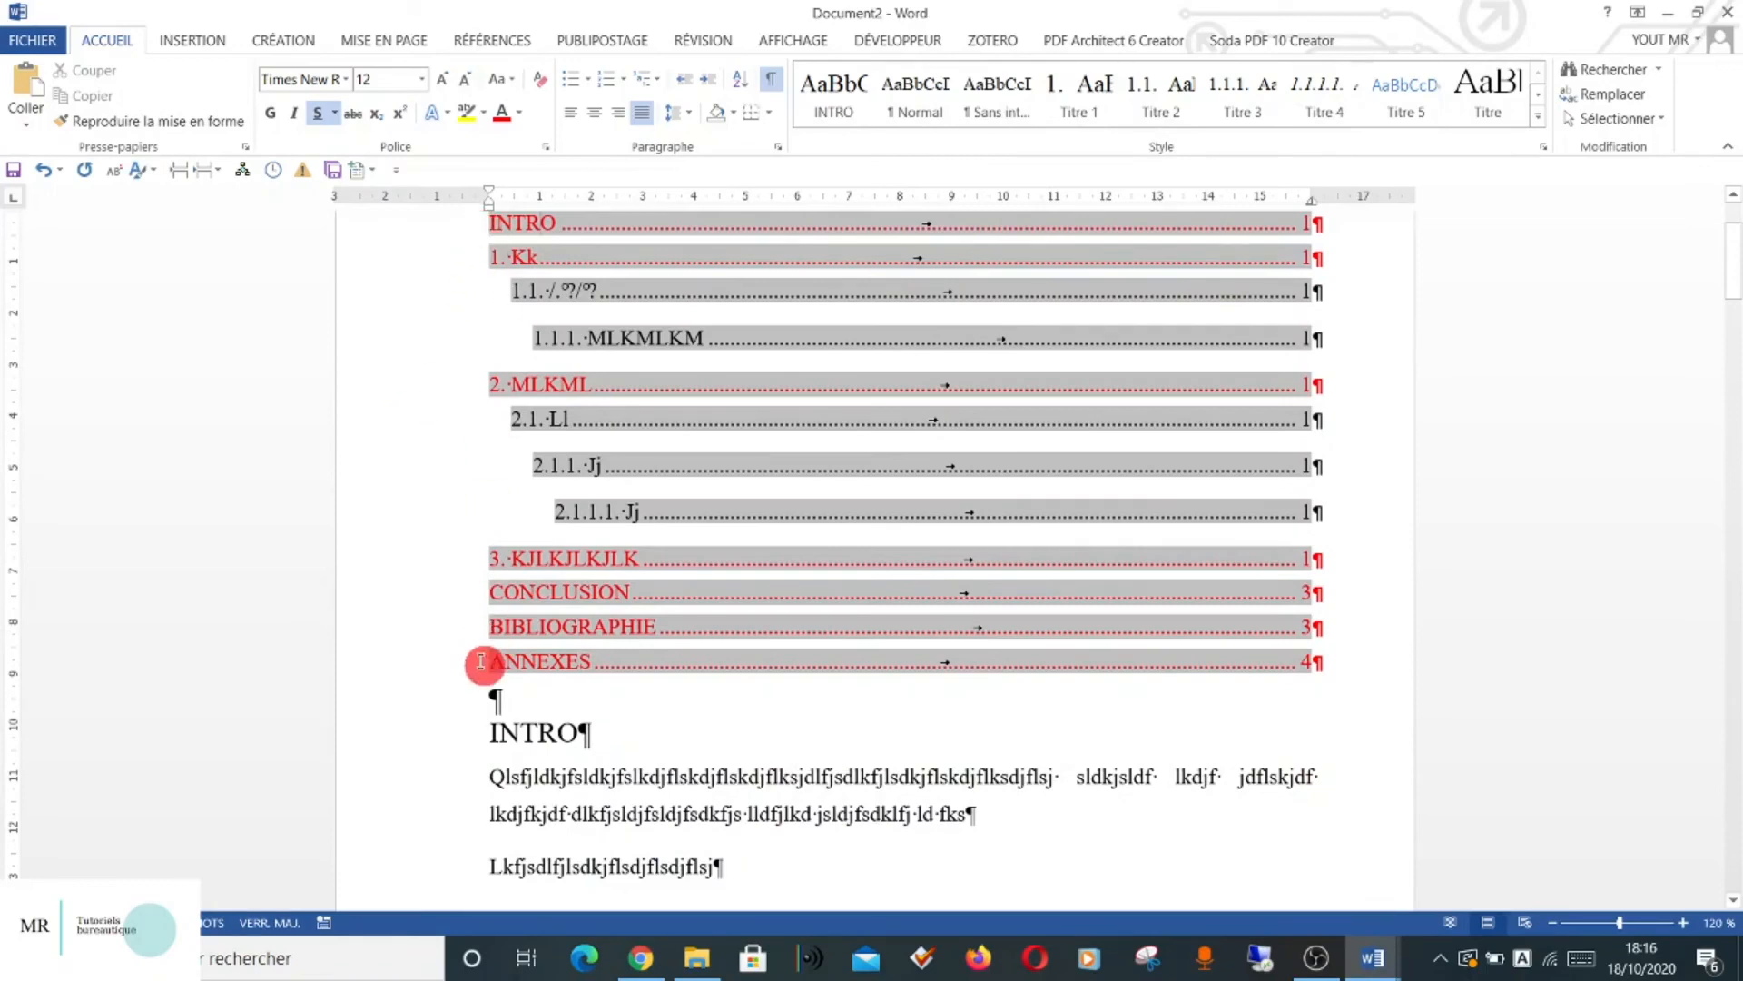
scroll(362, 455, down, 10)
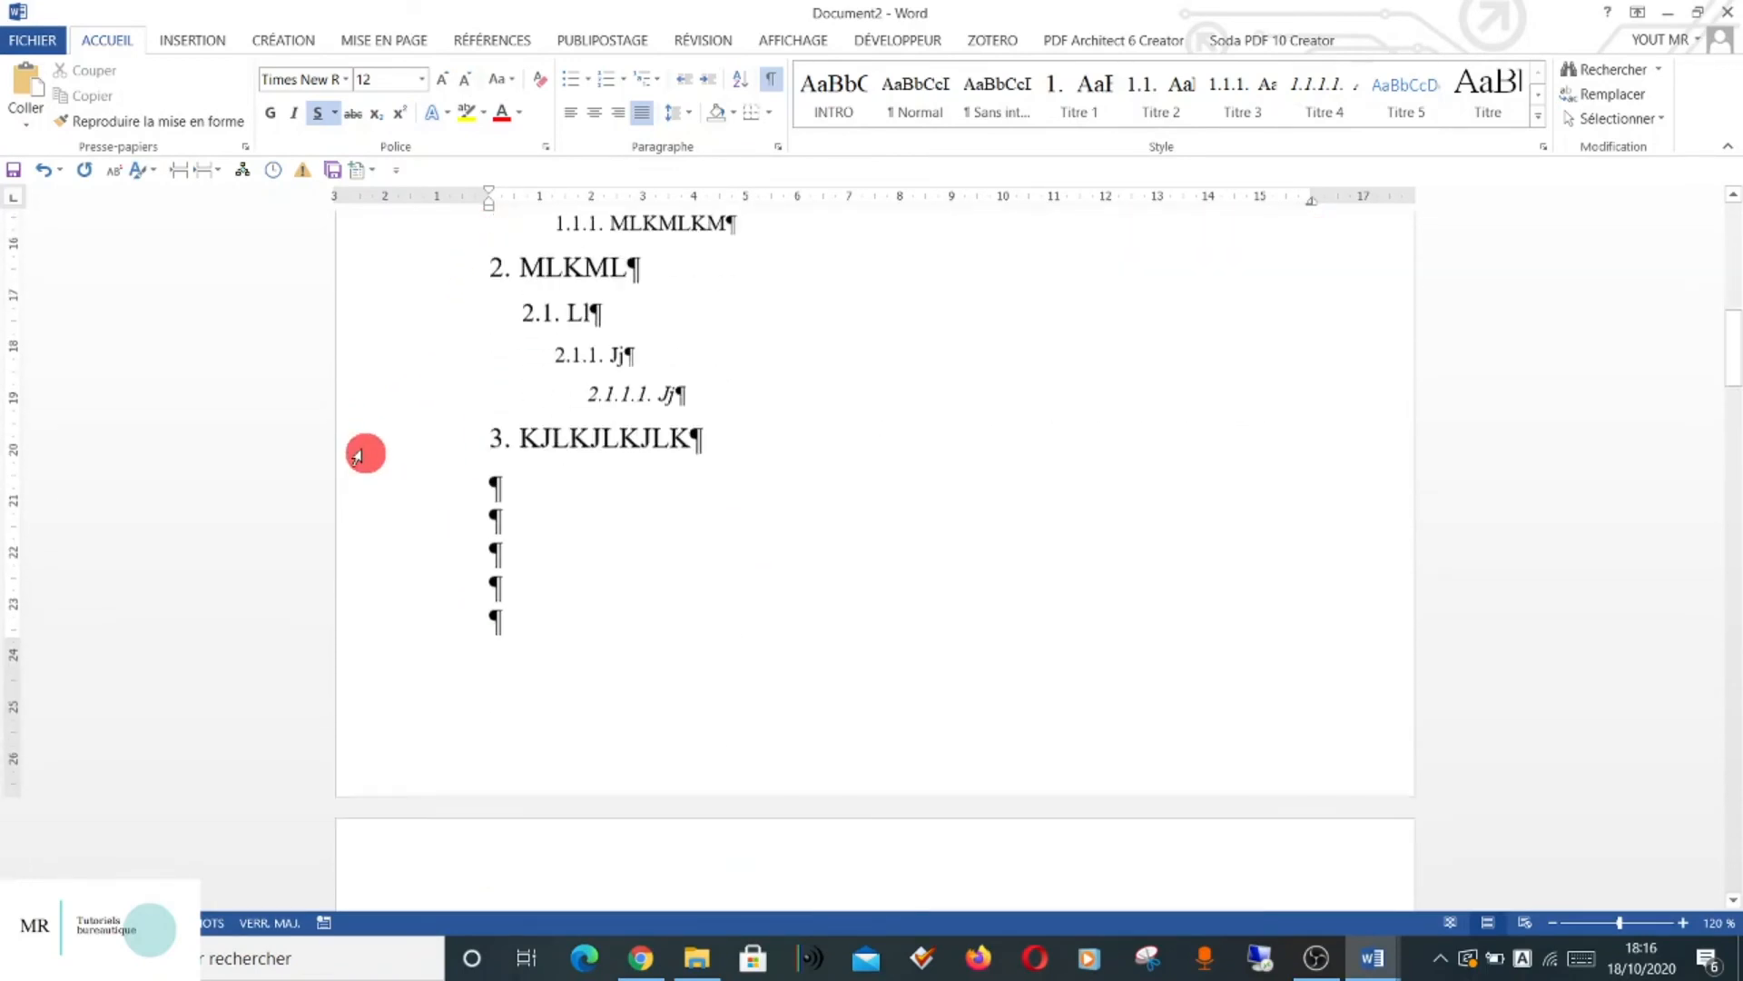
scroll(363, 453, down, 3)
scroll(363, 453, up, 15)
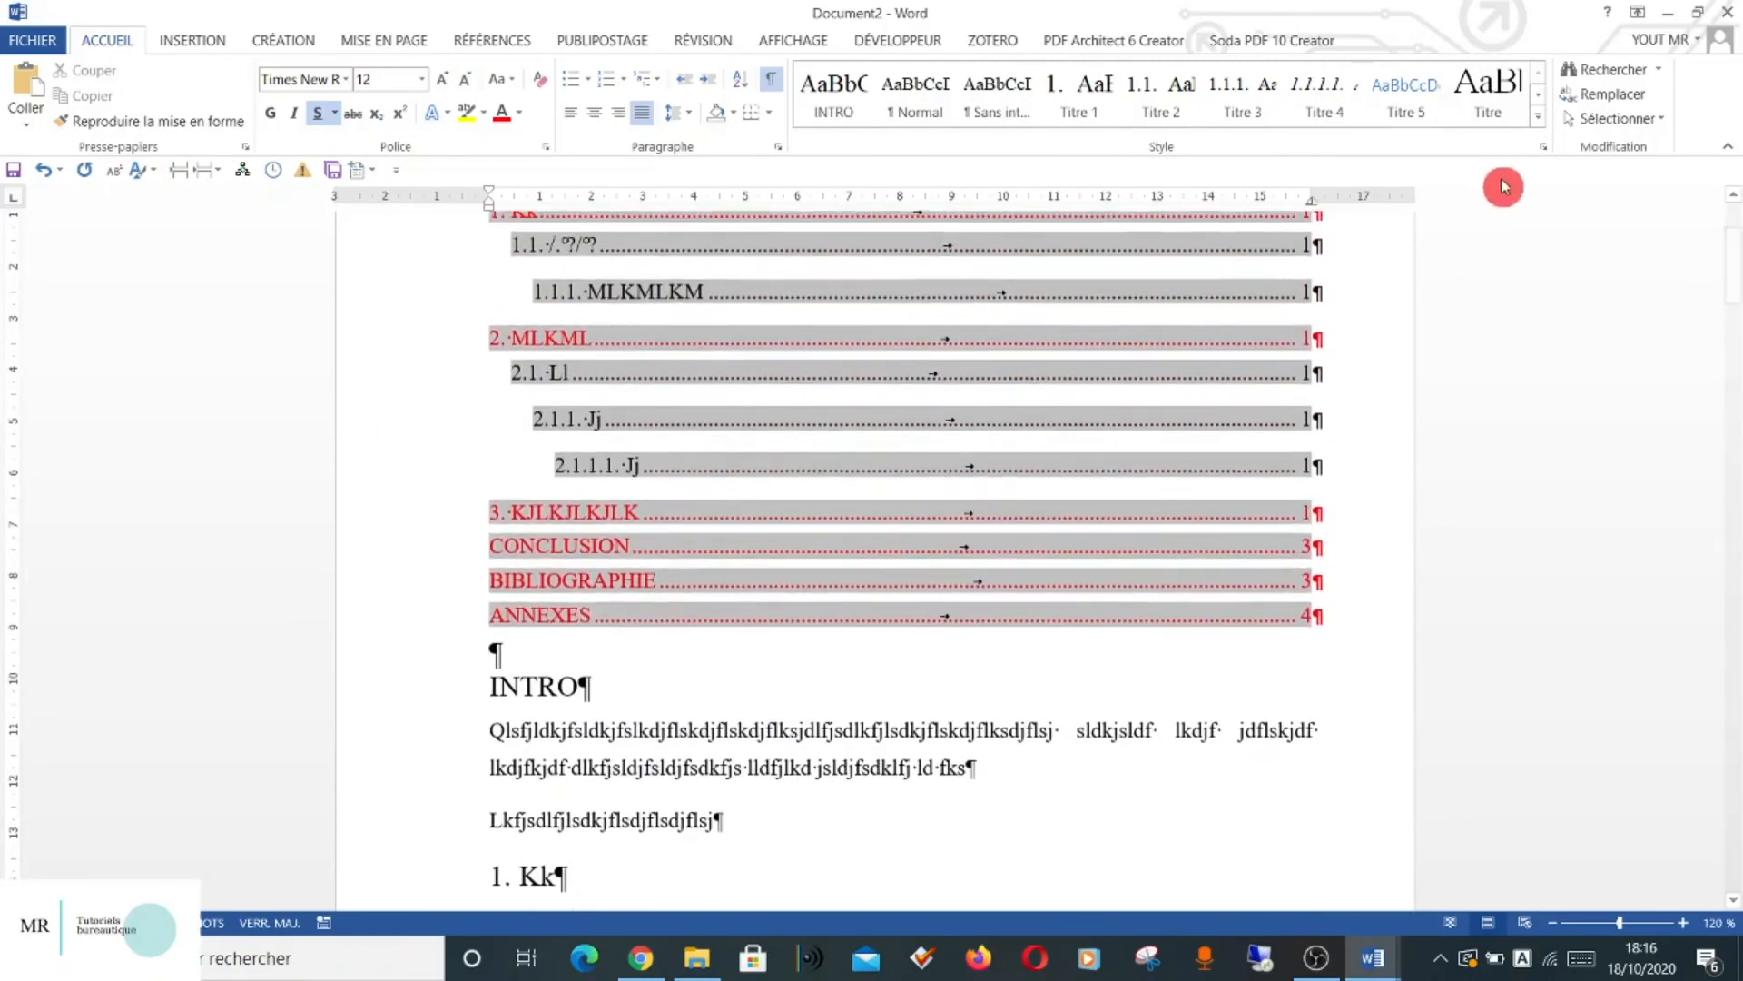
Undo the TM 1 style modification that made the level-one table of contents entries red and non-bold.
click(1543, 129)
scroll(1066, 245, up, 1)
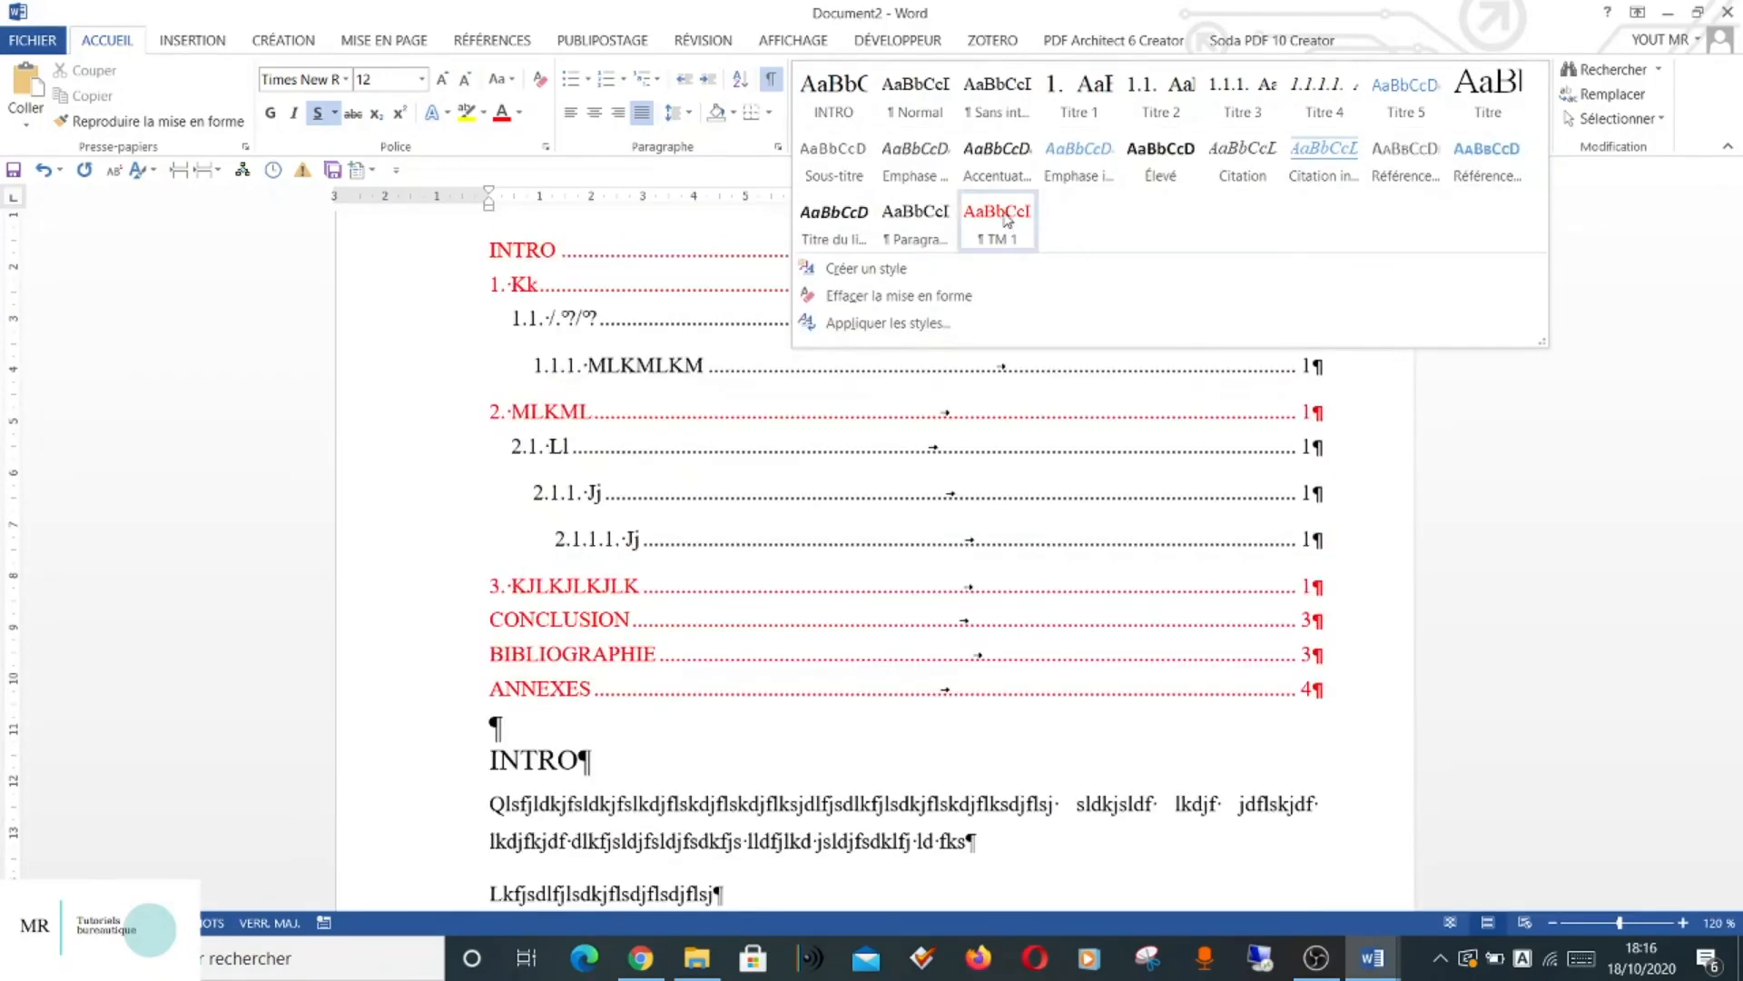
click(1004, 214)
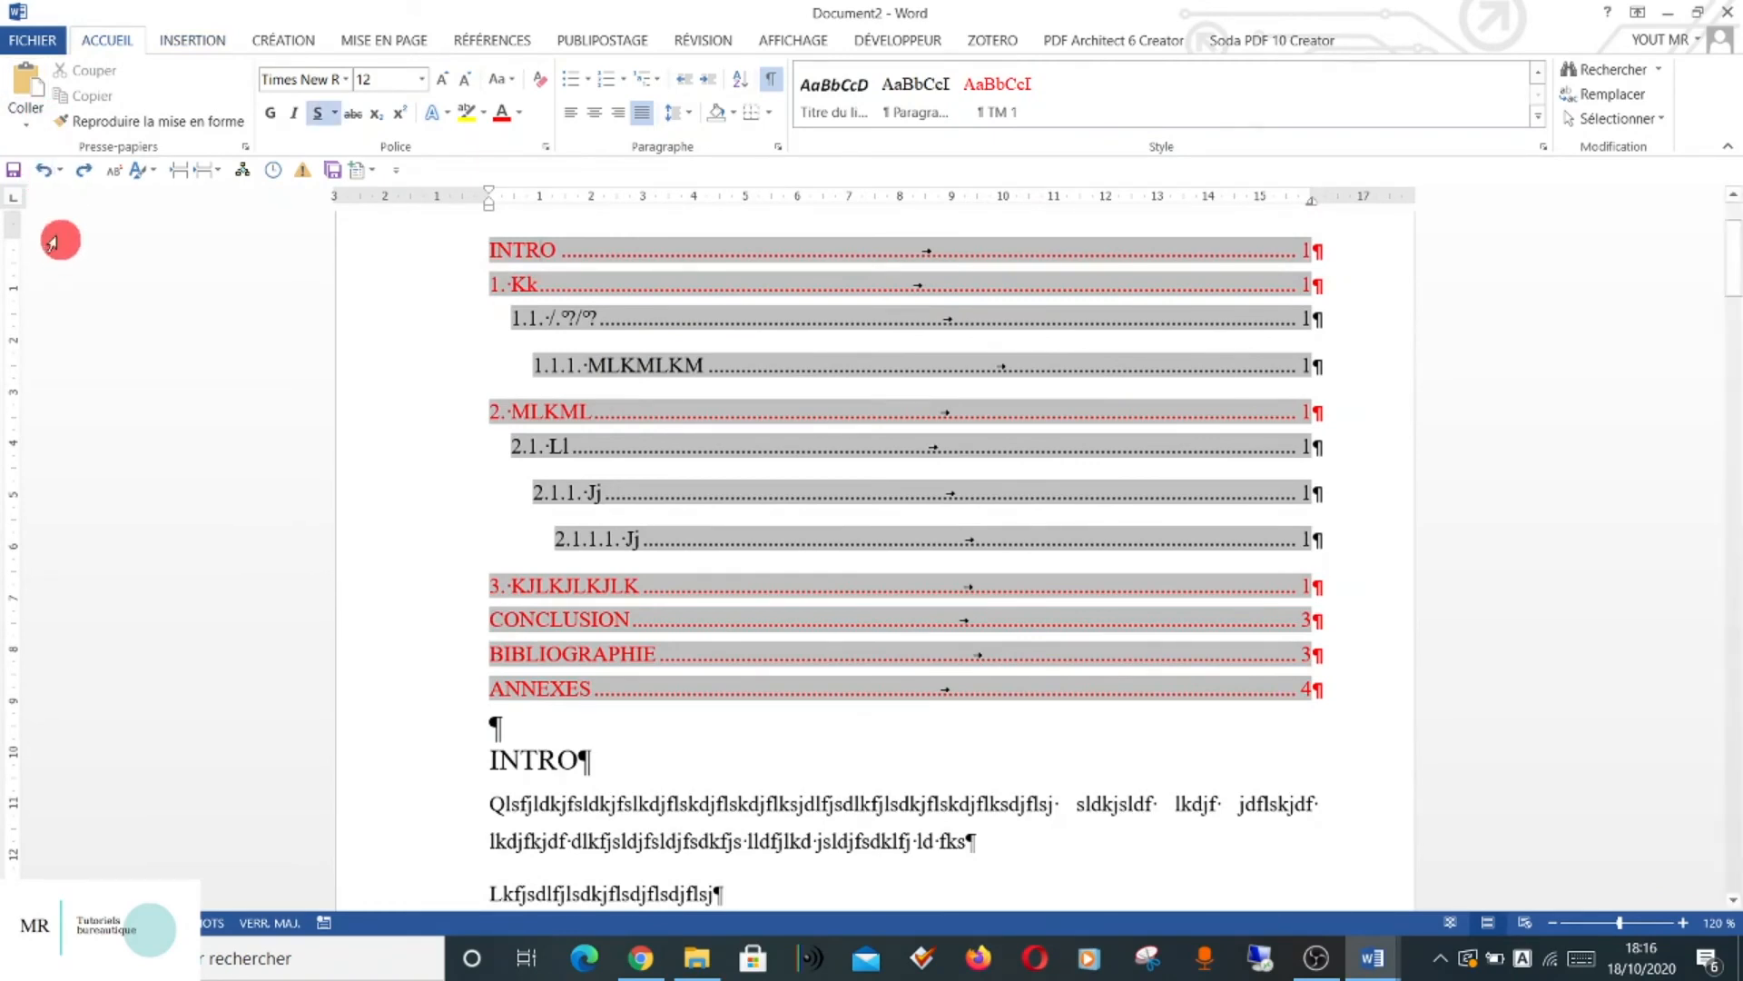
click(43, 171)
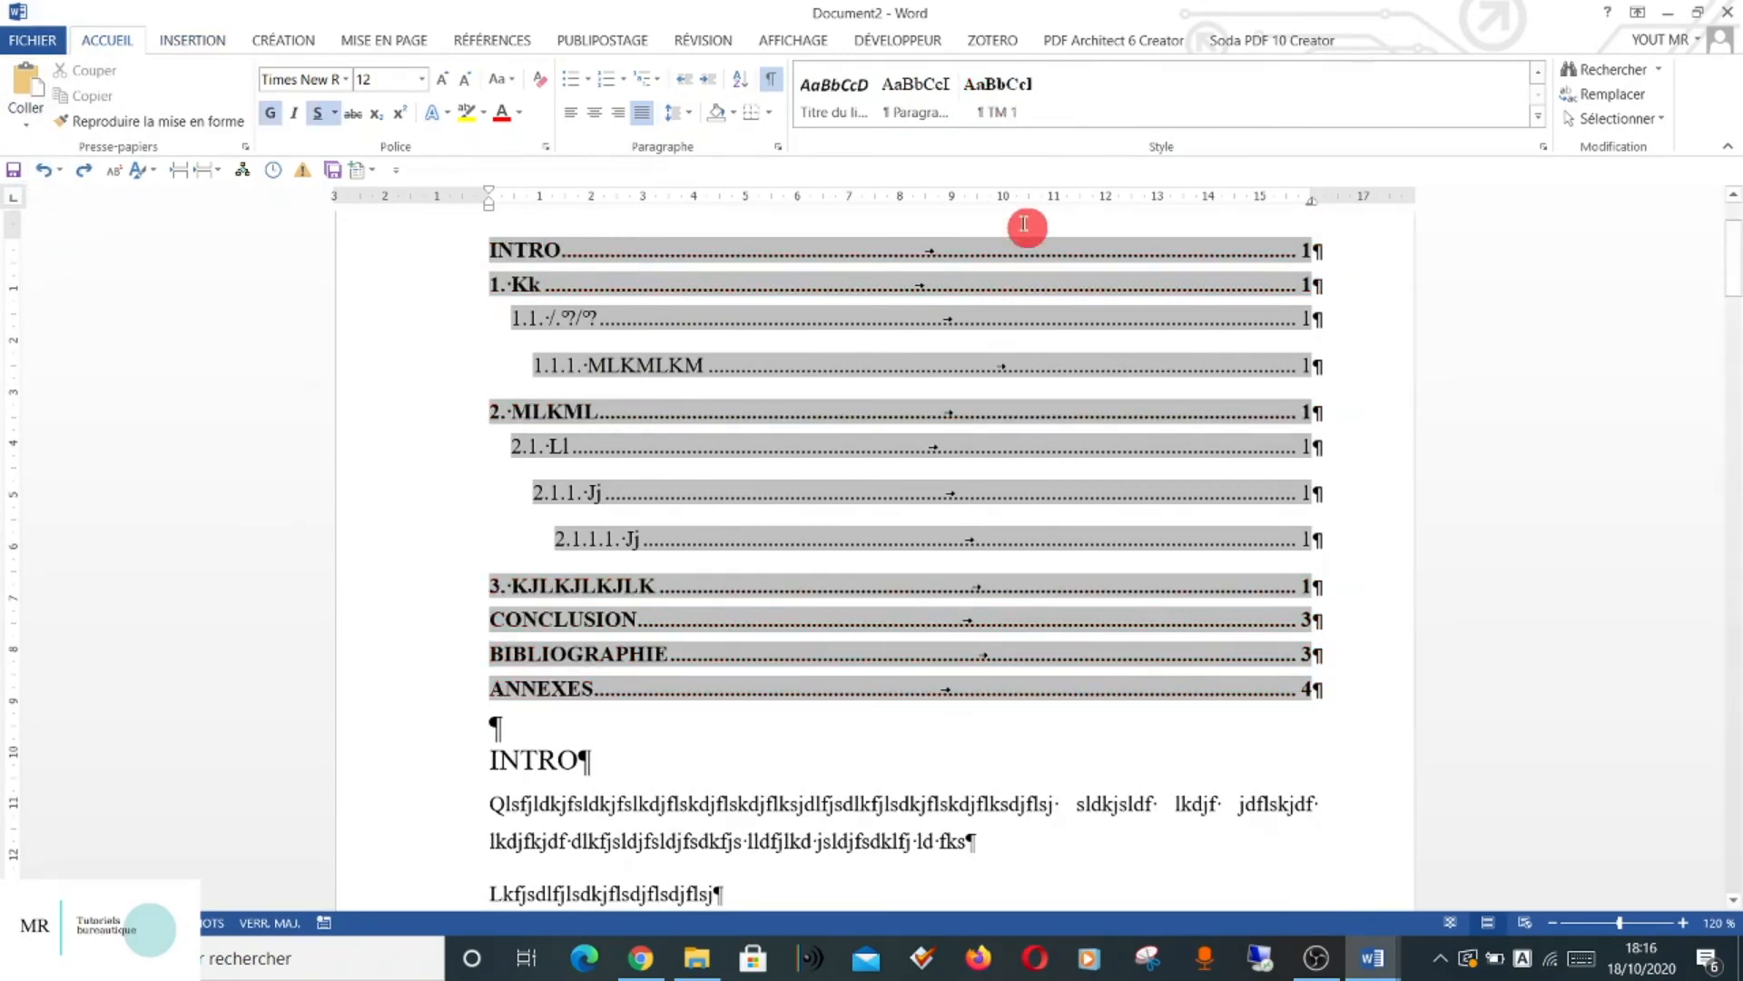
Modify the TM 1 style to remove bold, keeping the automatic font colour.
right_click(1024, 100)
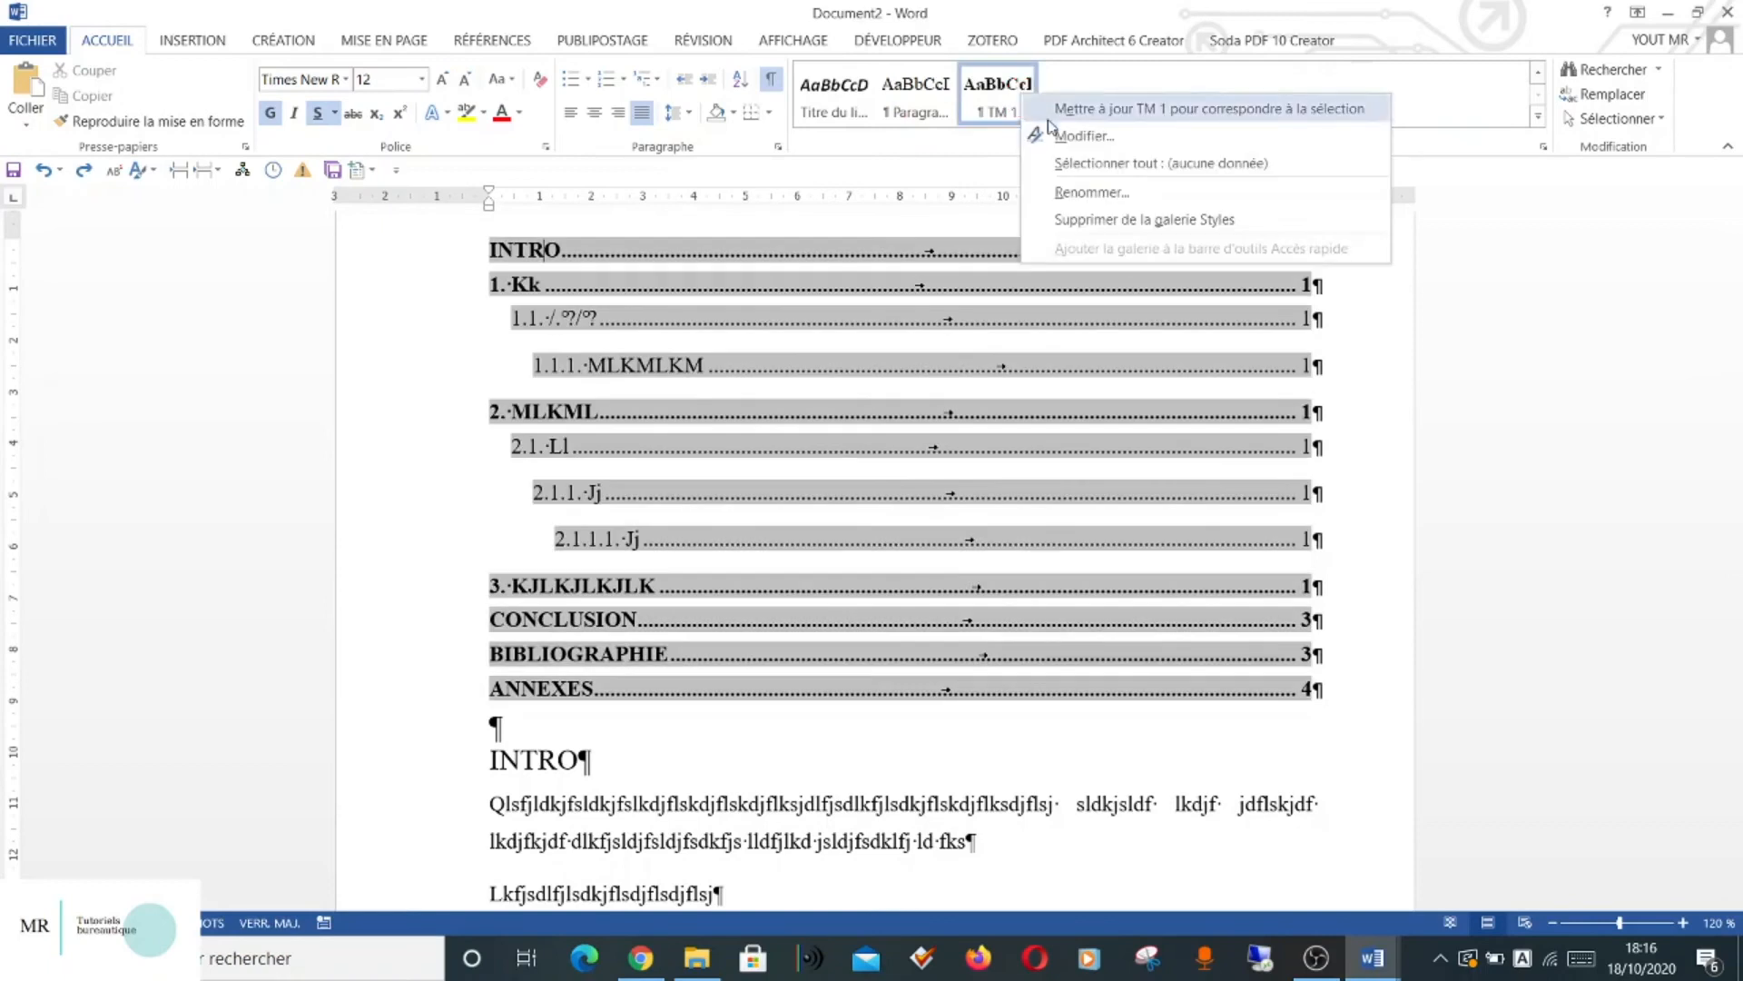
click(1063, 141)
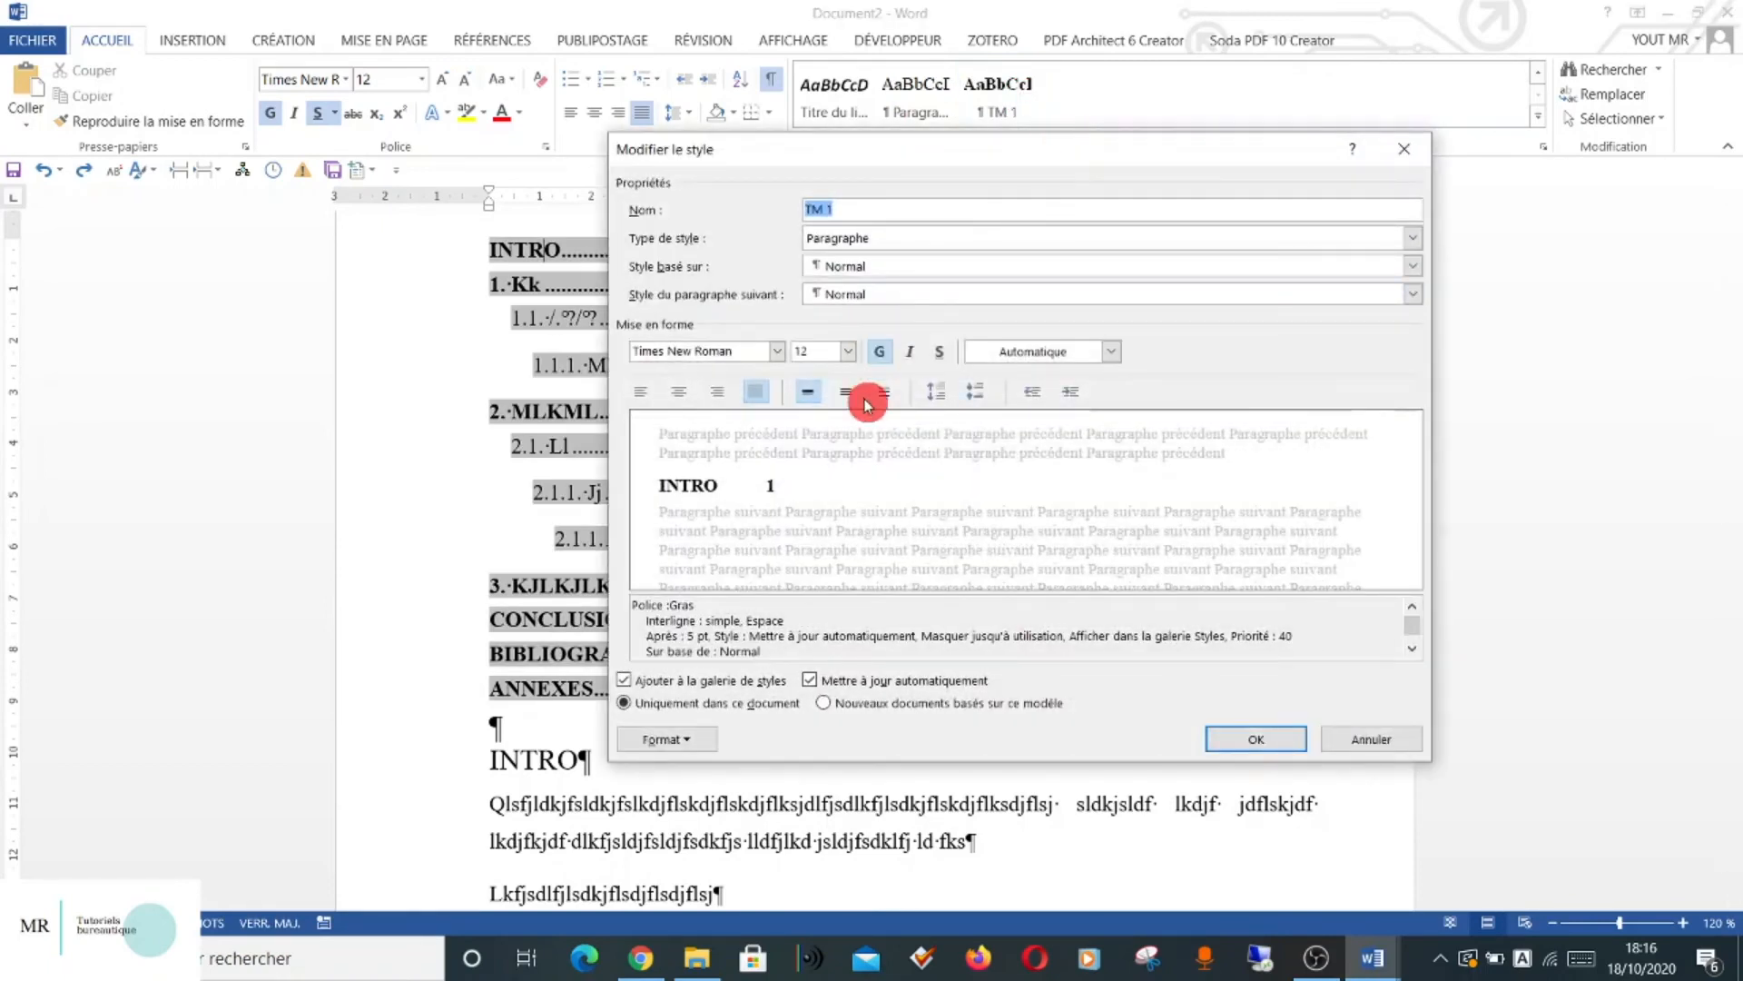
click(1026, 363)
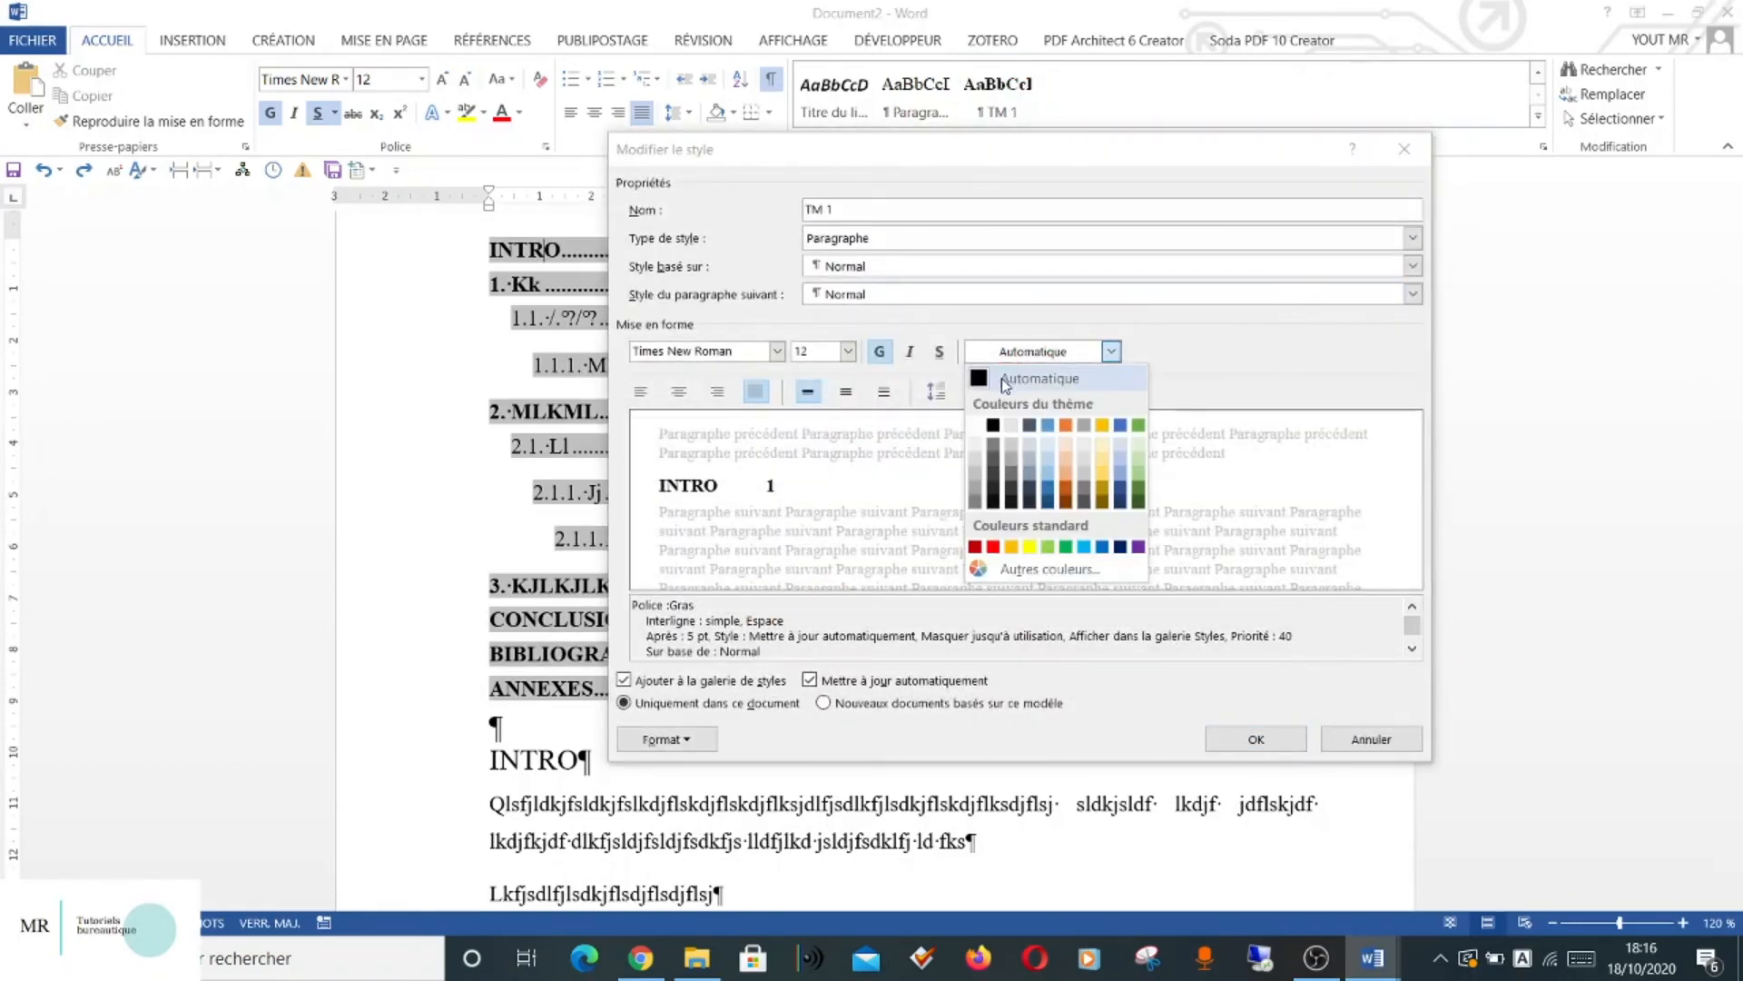
click(881, 351)
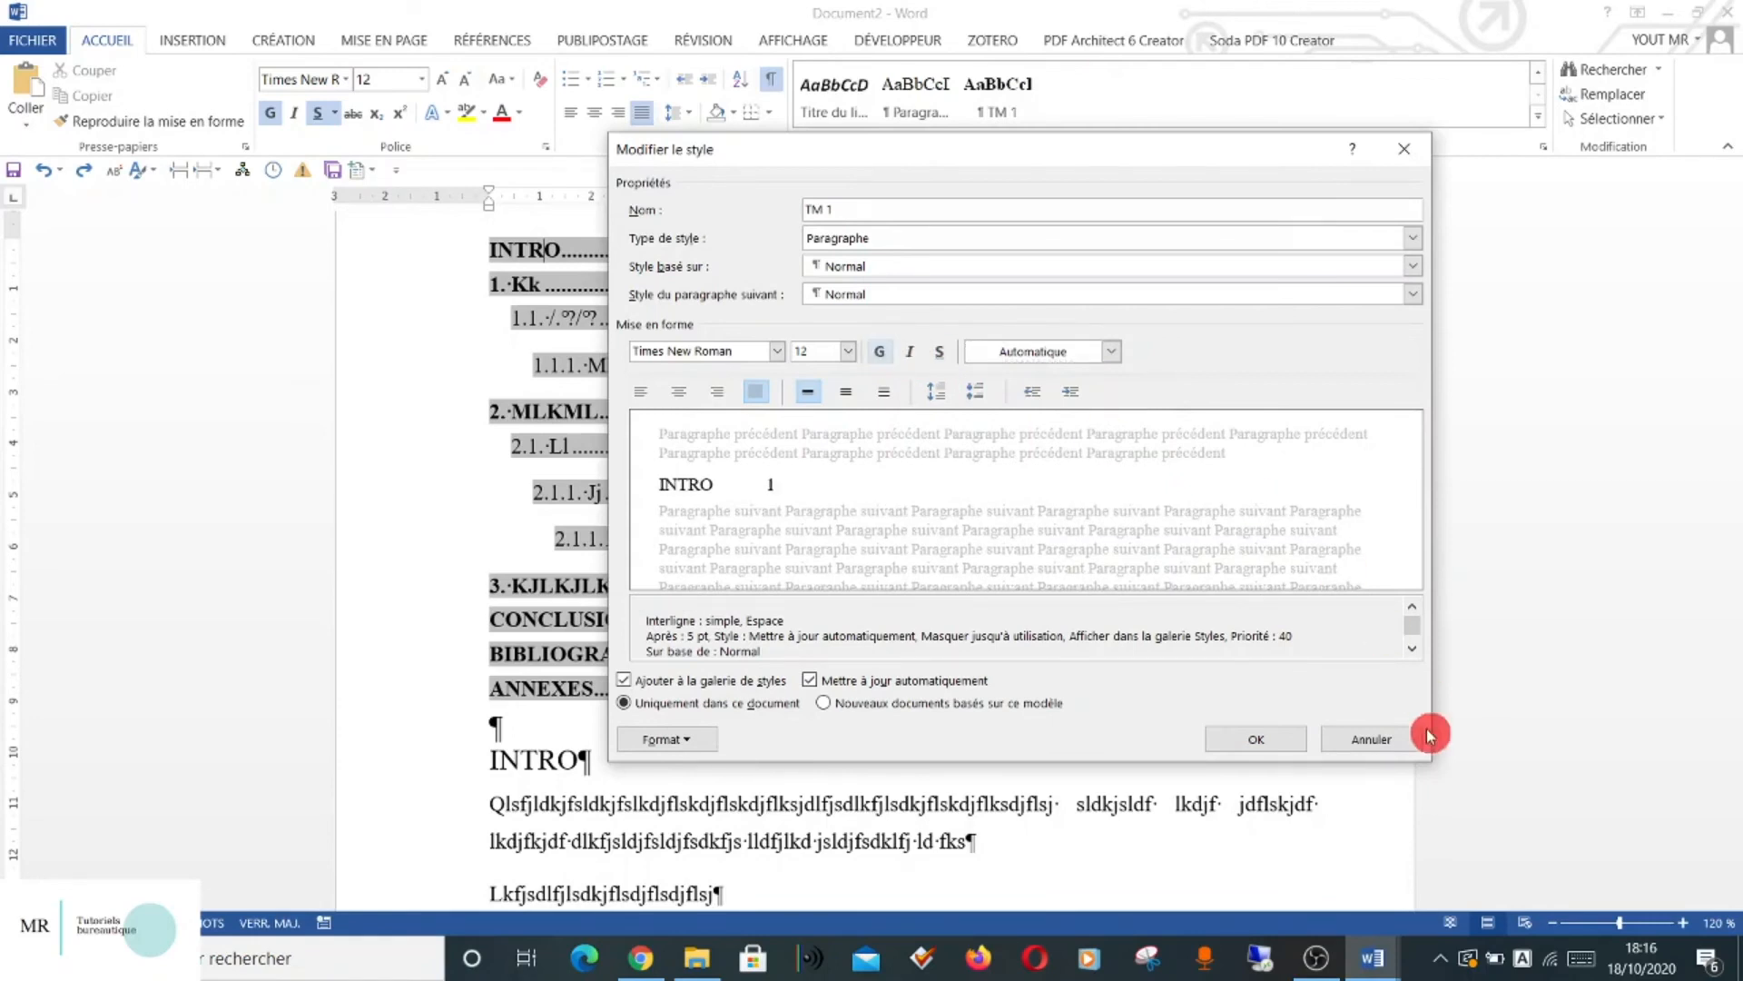
click(1290, 739)
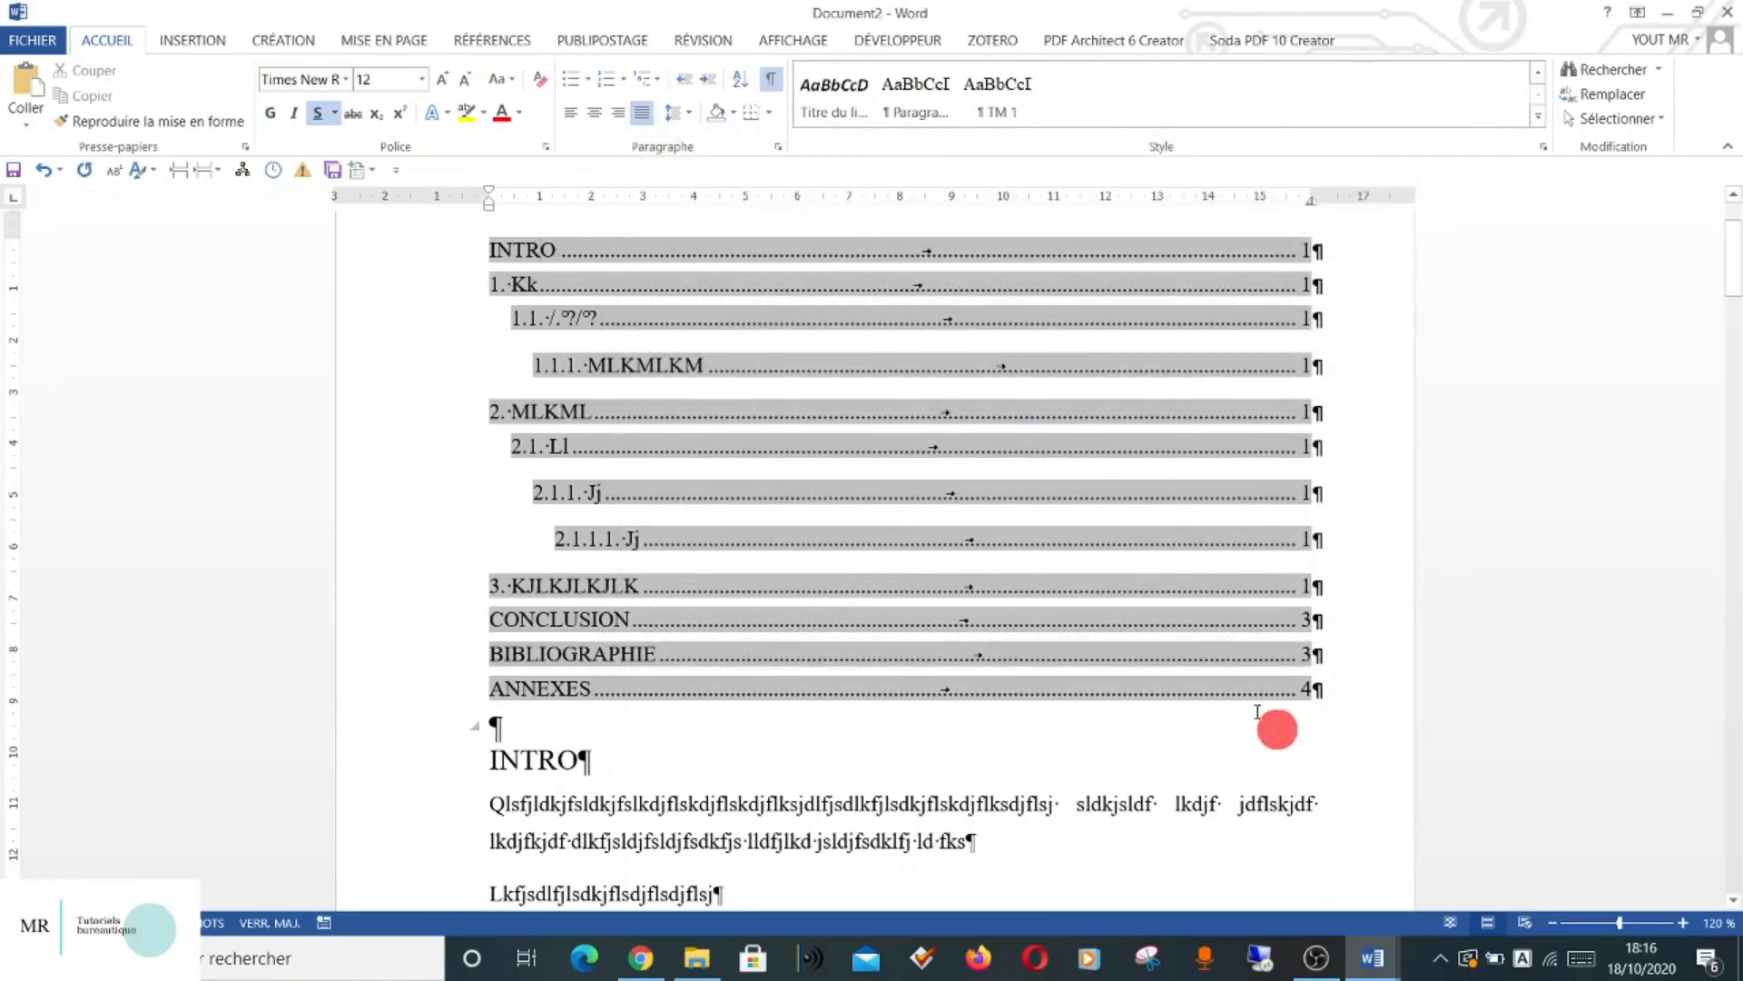
Examine the restyled table of contents, the document headings and the available styles, including INTRO.
scroll(990, 701, down, 3)
scroll(990, 701, down, 8)
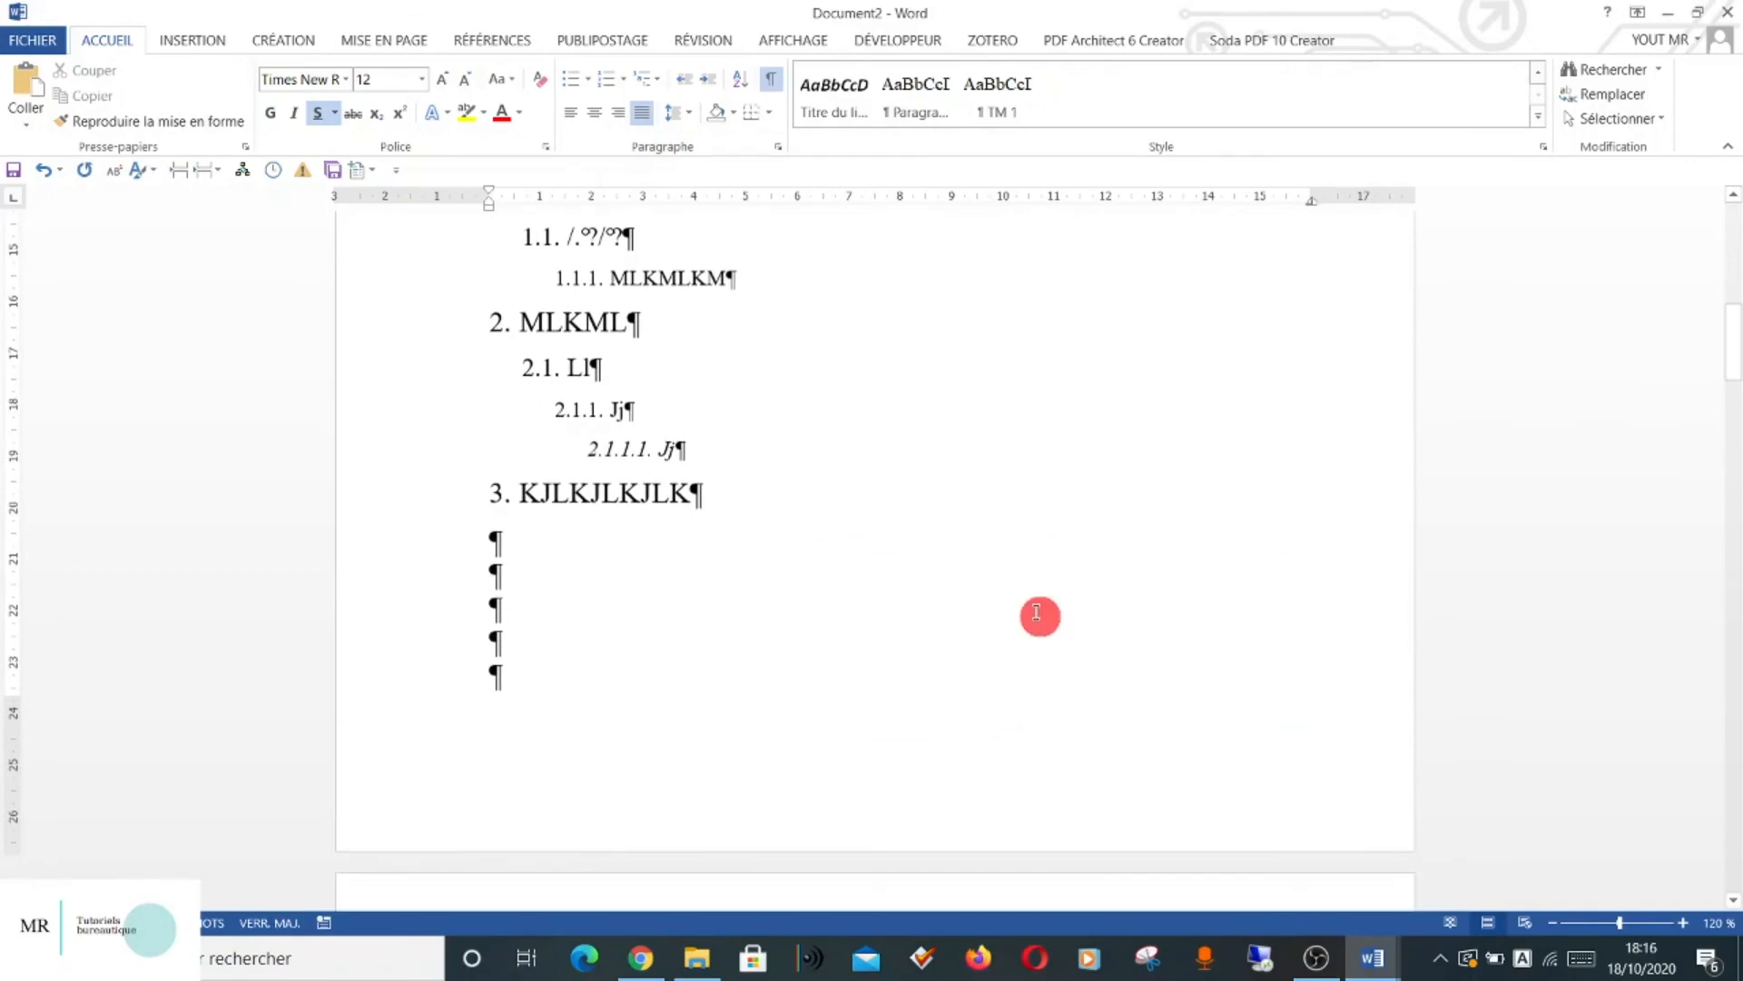
scroll(1037, 613, up, 3)
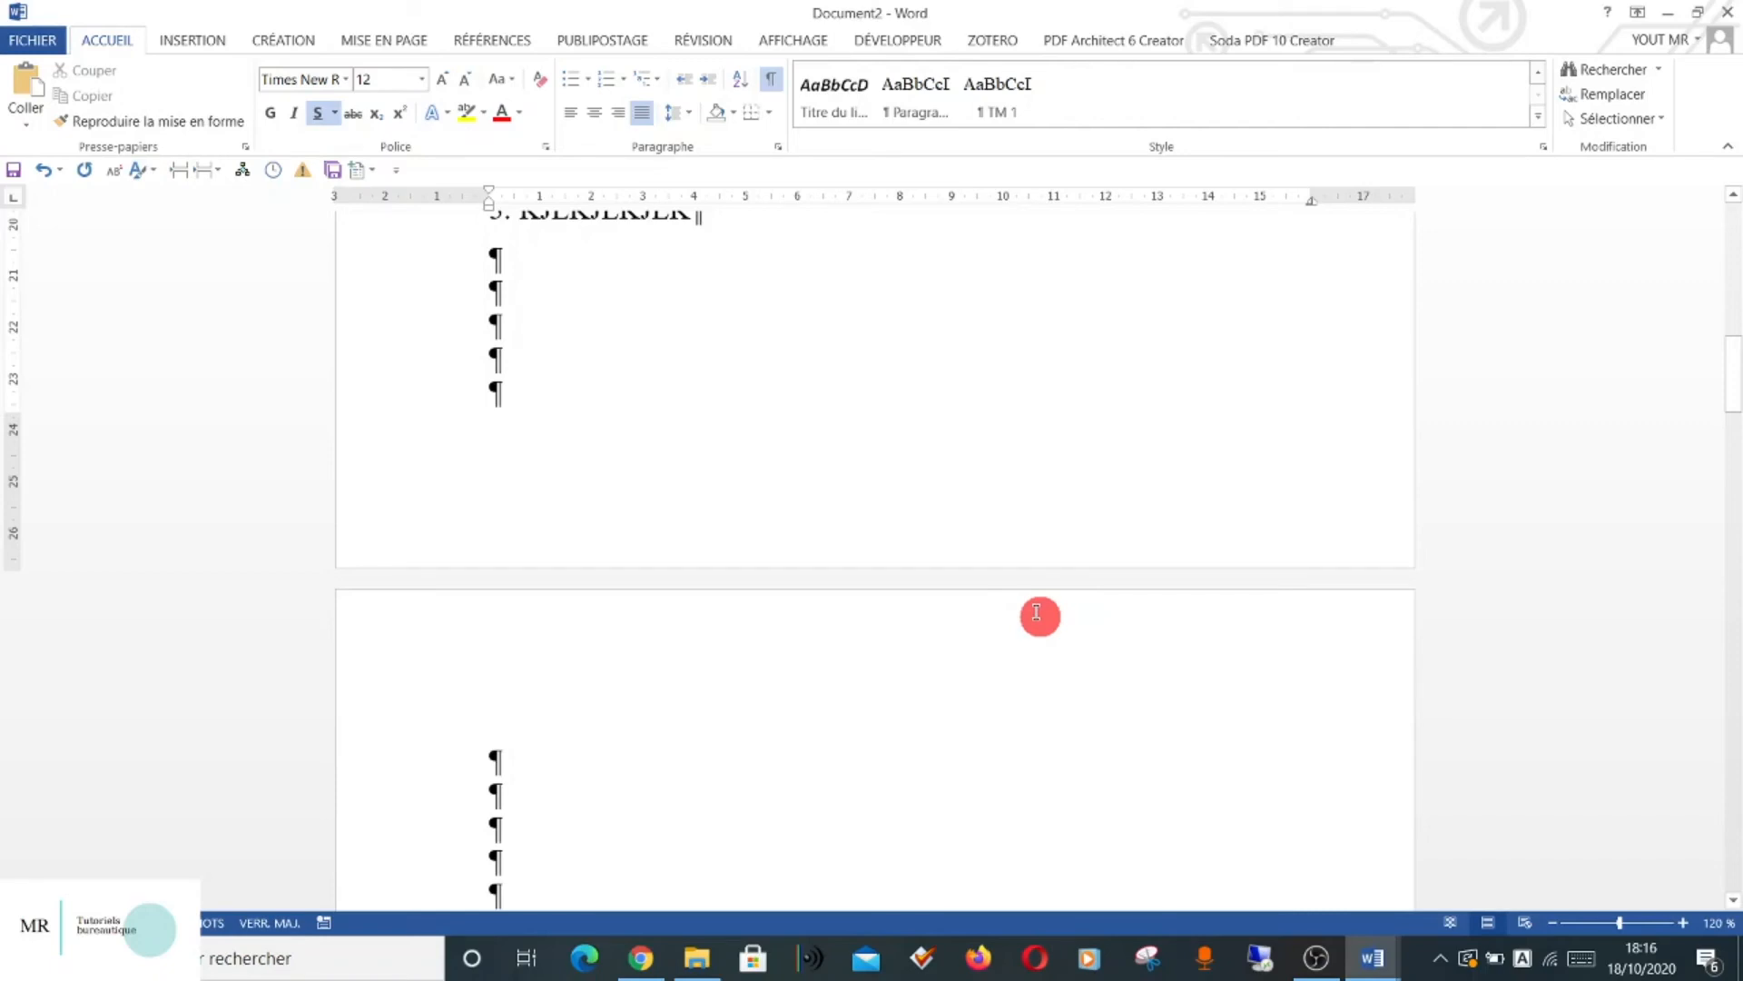
click(1536, 73)
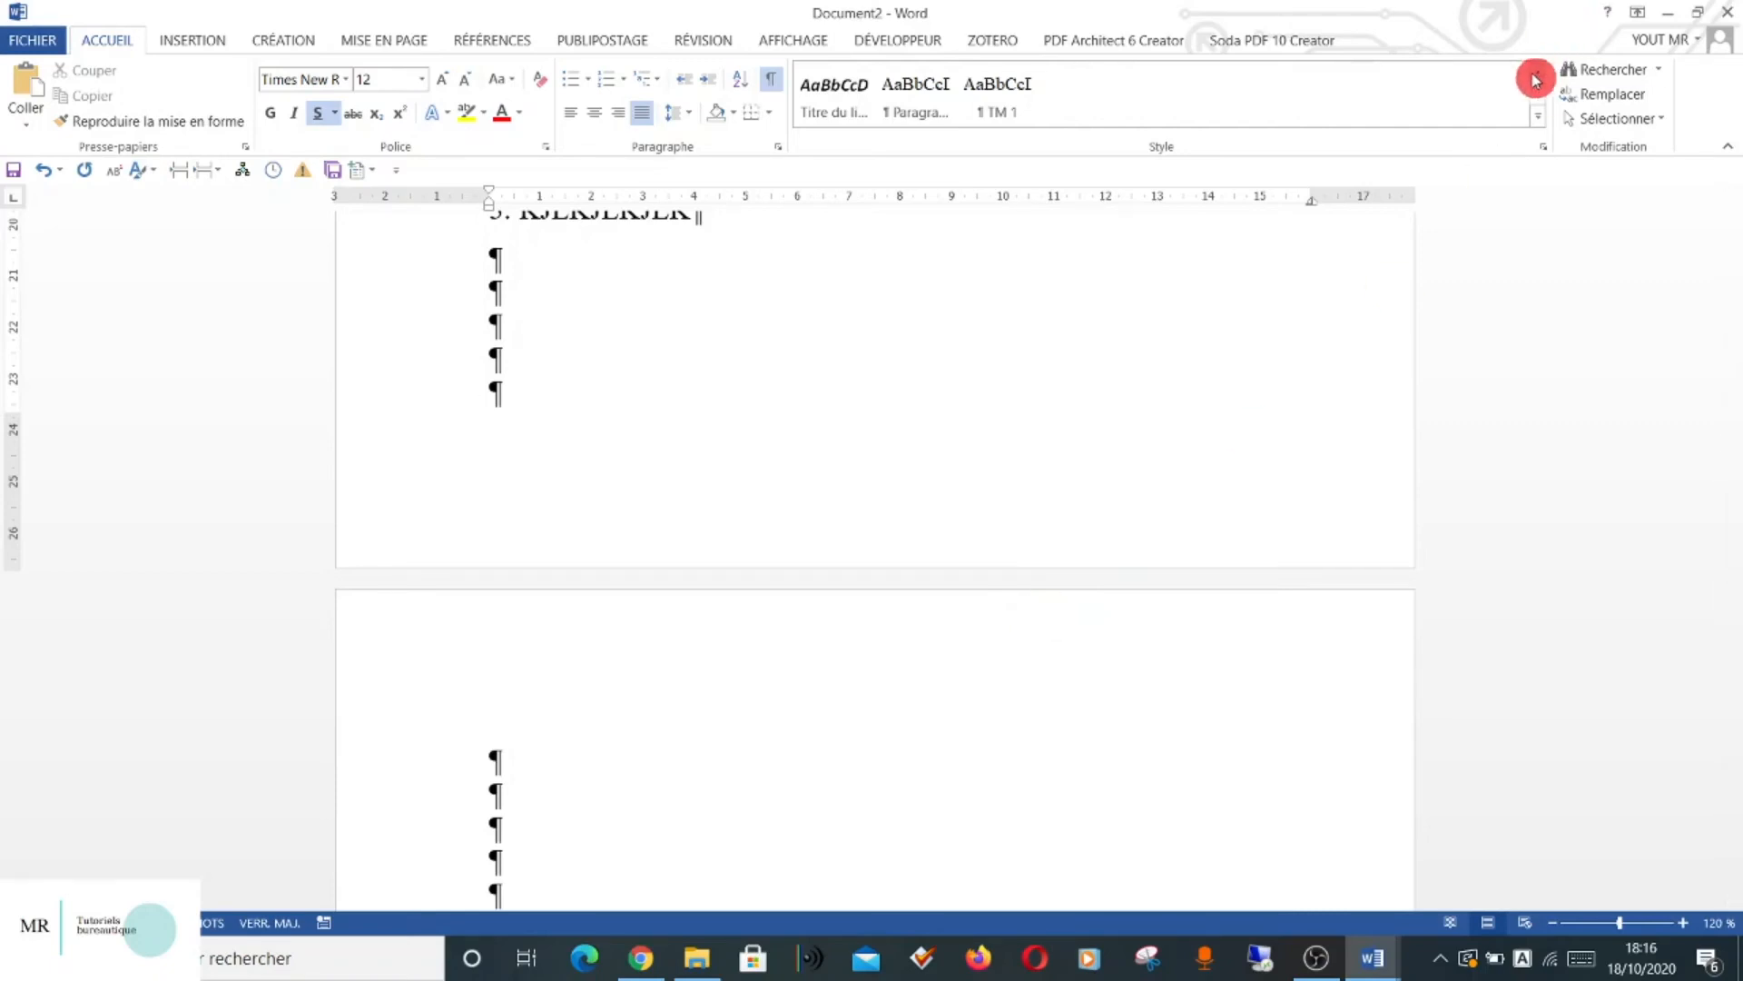
click(1536, 77)
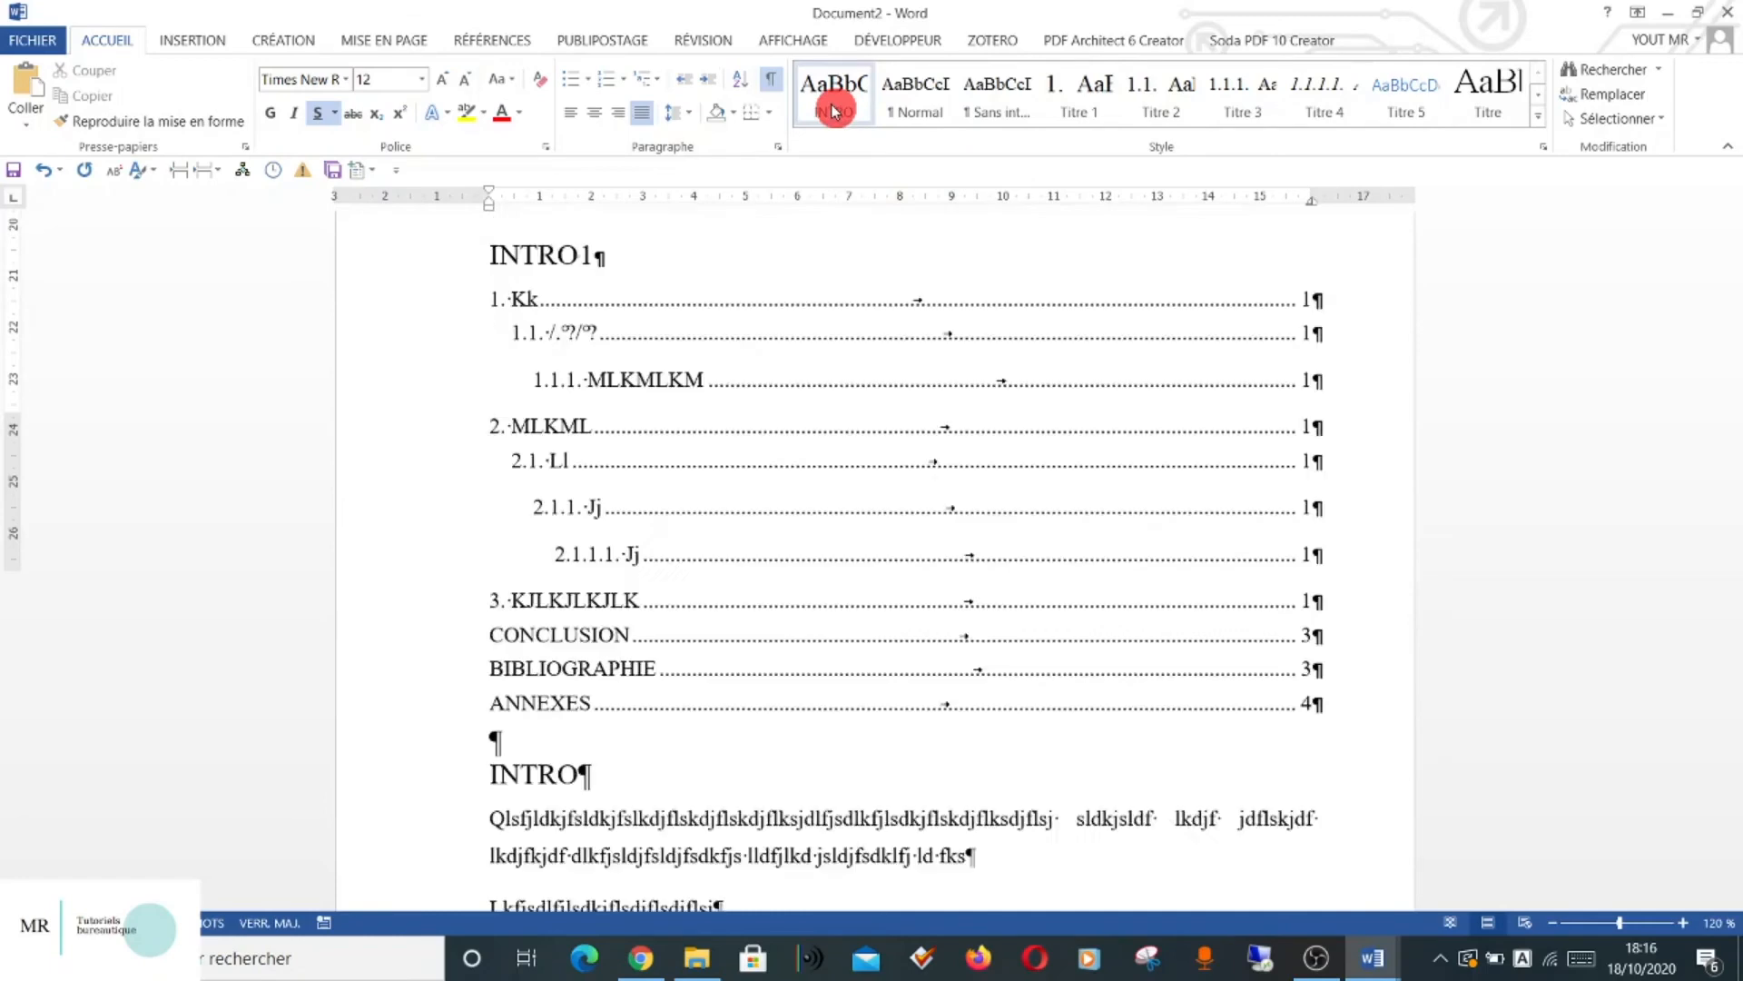
click(833, 109)
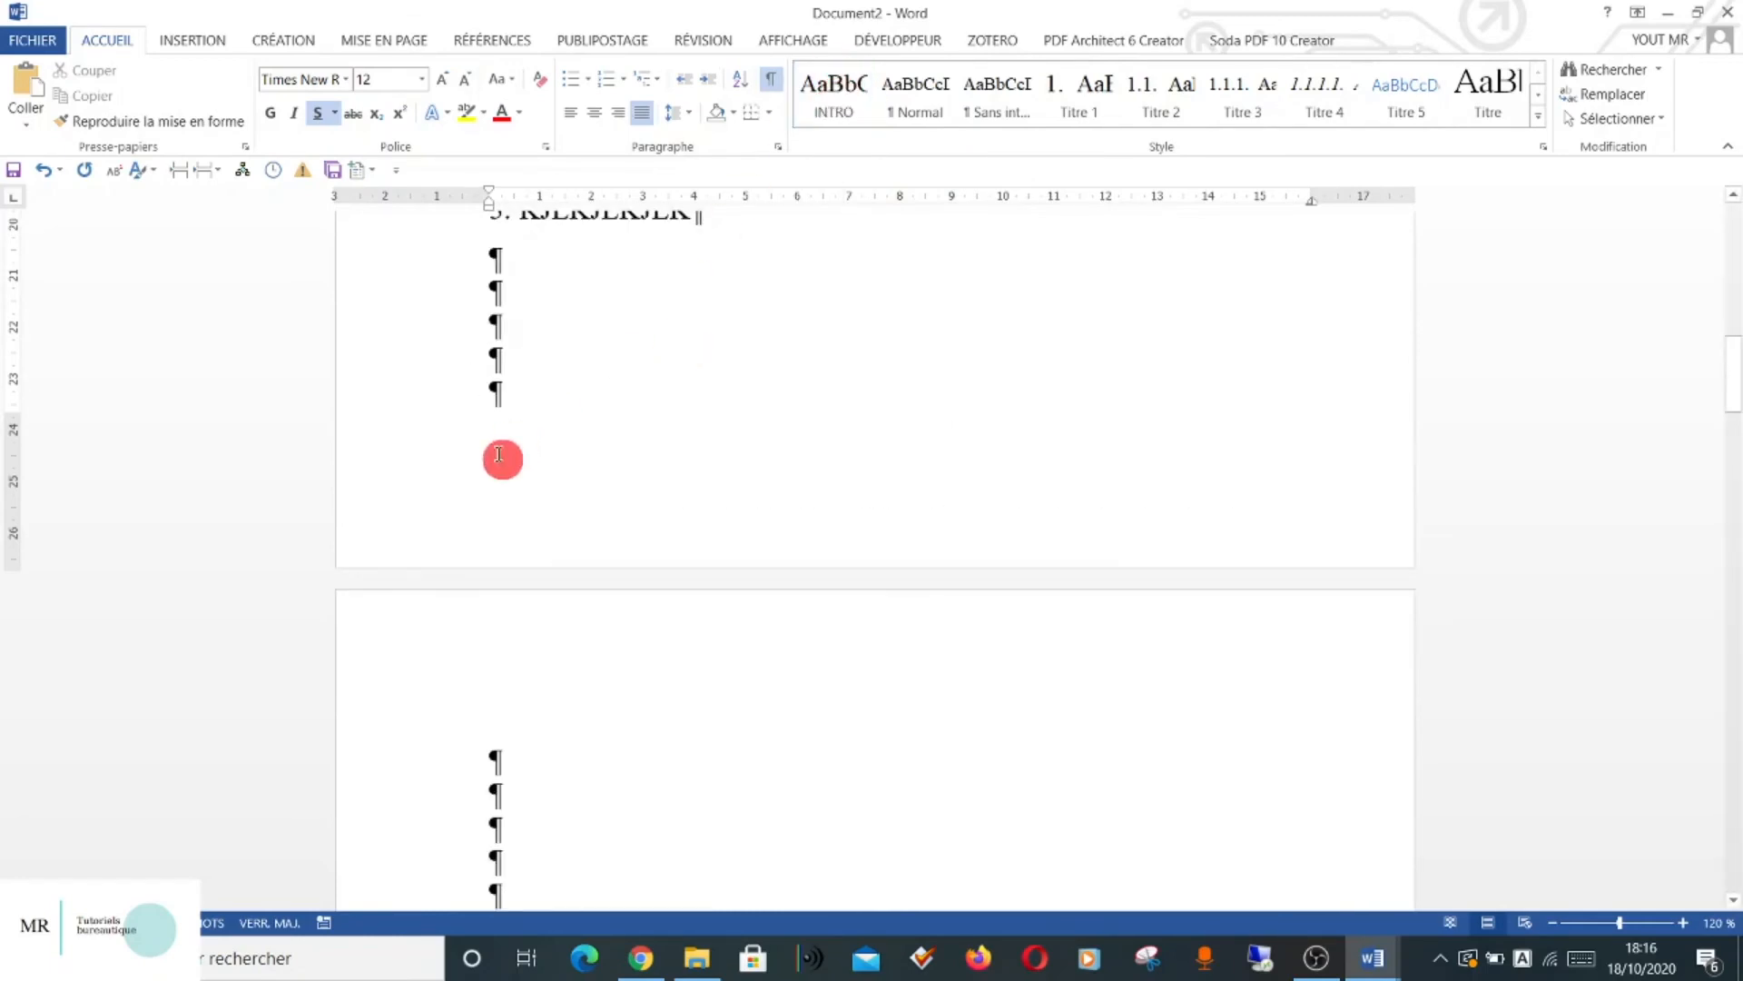
scroll(499, 454, up, 15)
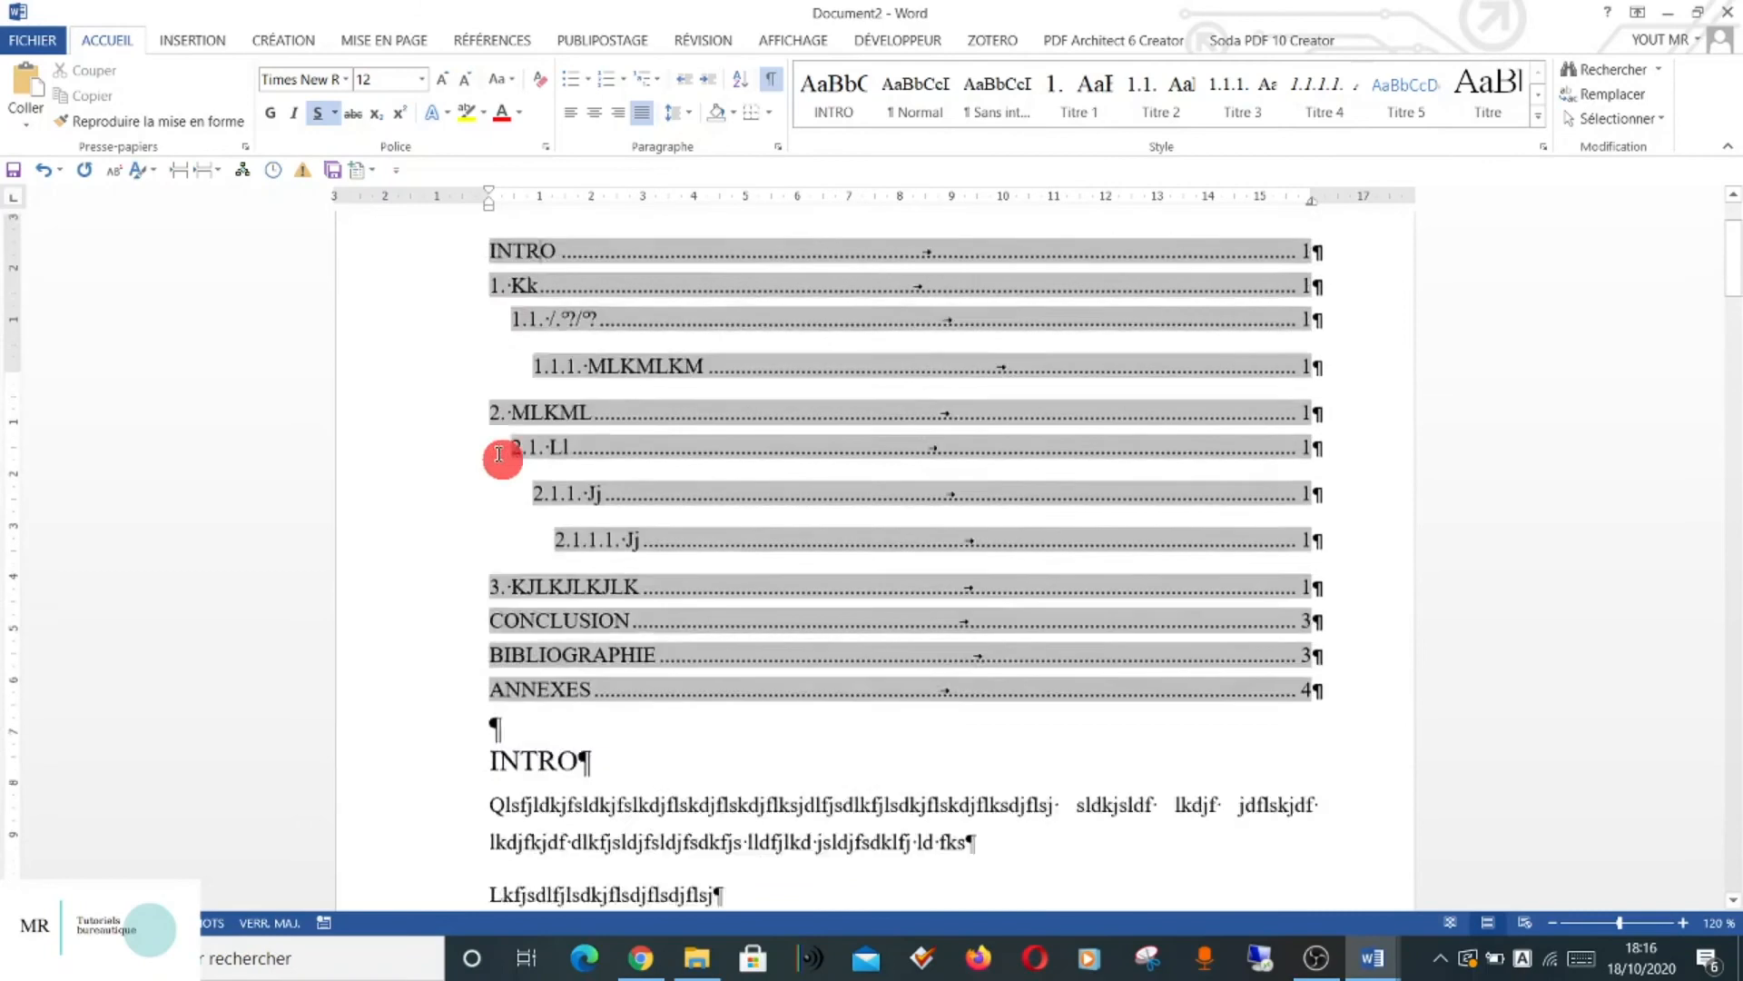
scroll(499, 453, down, 1)
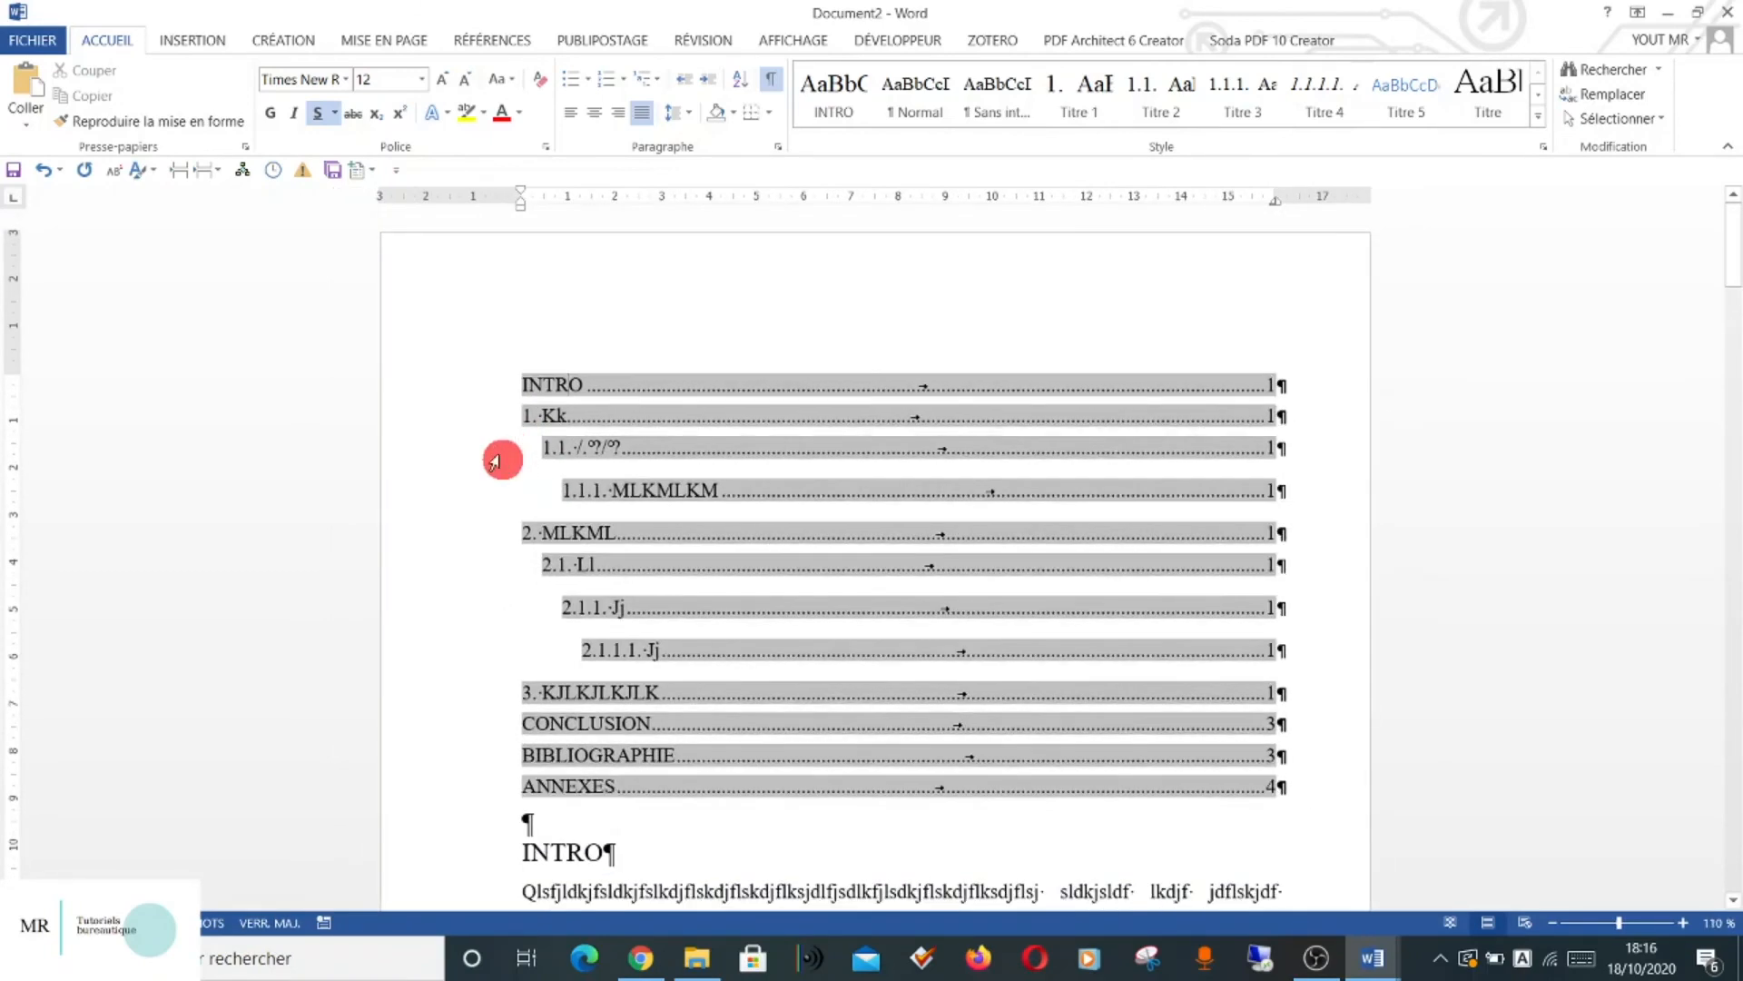
Open the page 1 footer for editing and set its distance from the page bottom to 1 cm.
scroll(486, 658, down, 10)
scroll(478, 661, down, 20)
scroll(478, 661, up, 1)
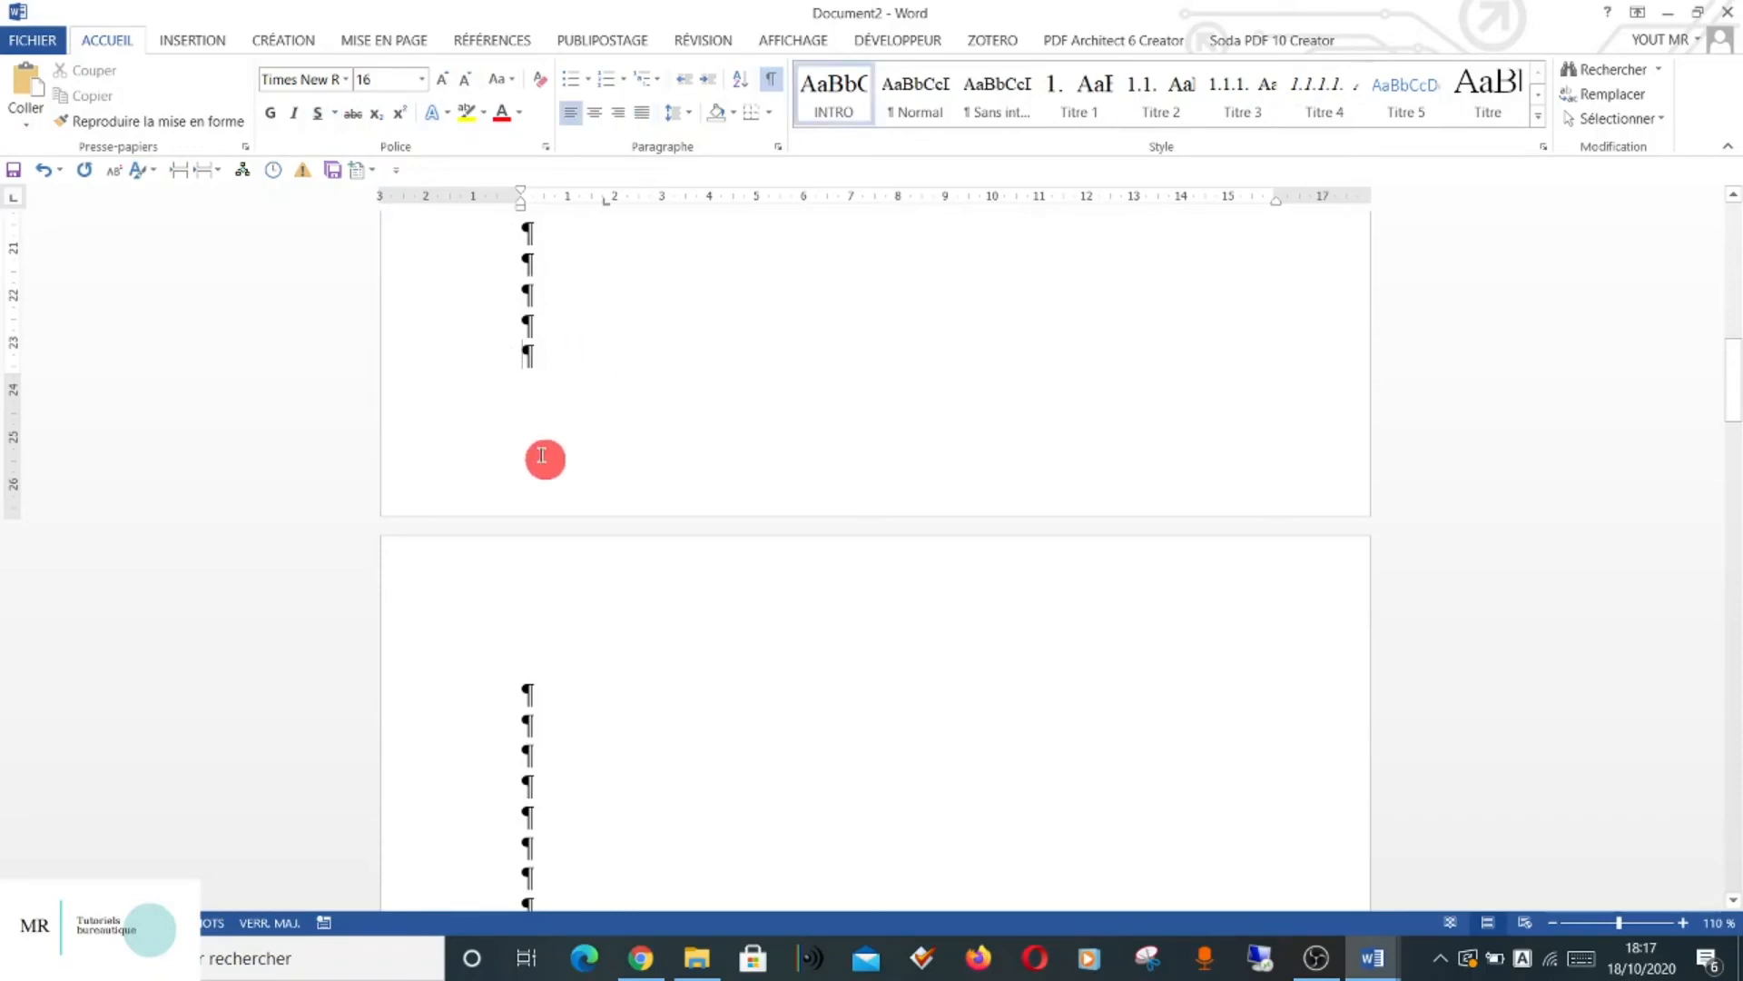
double_click(542, 456)
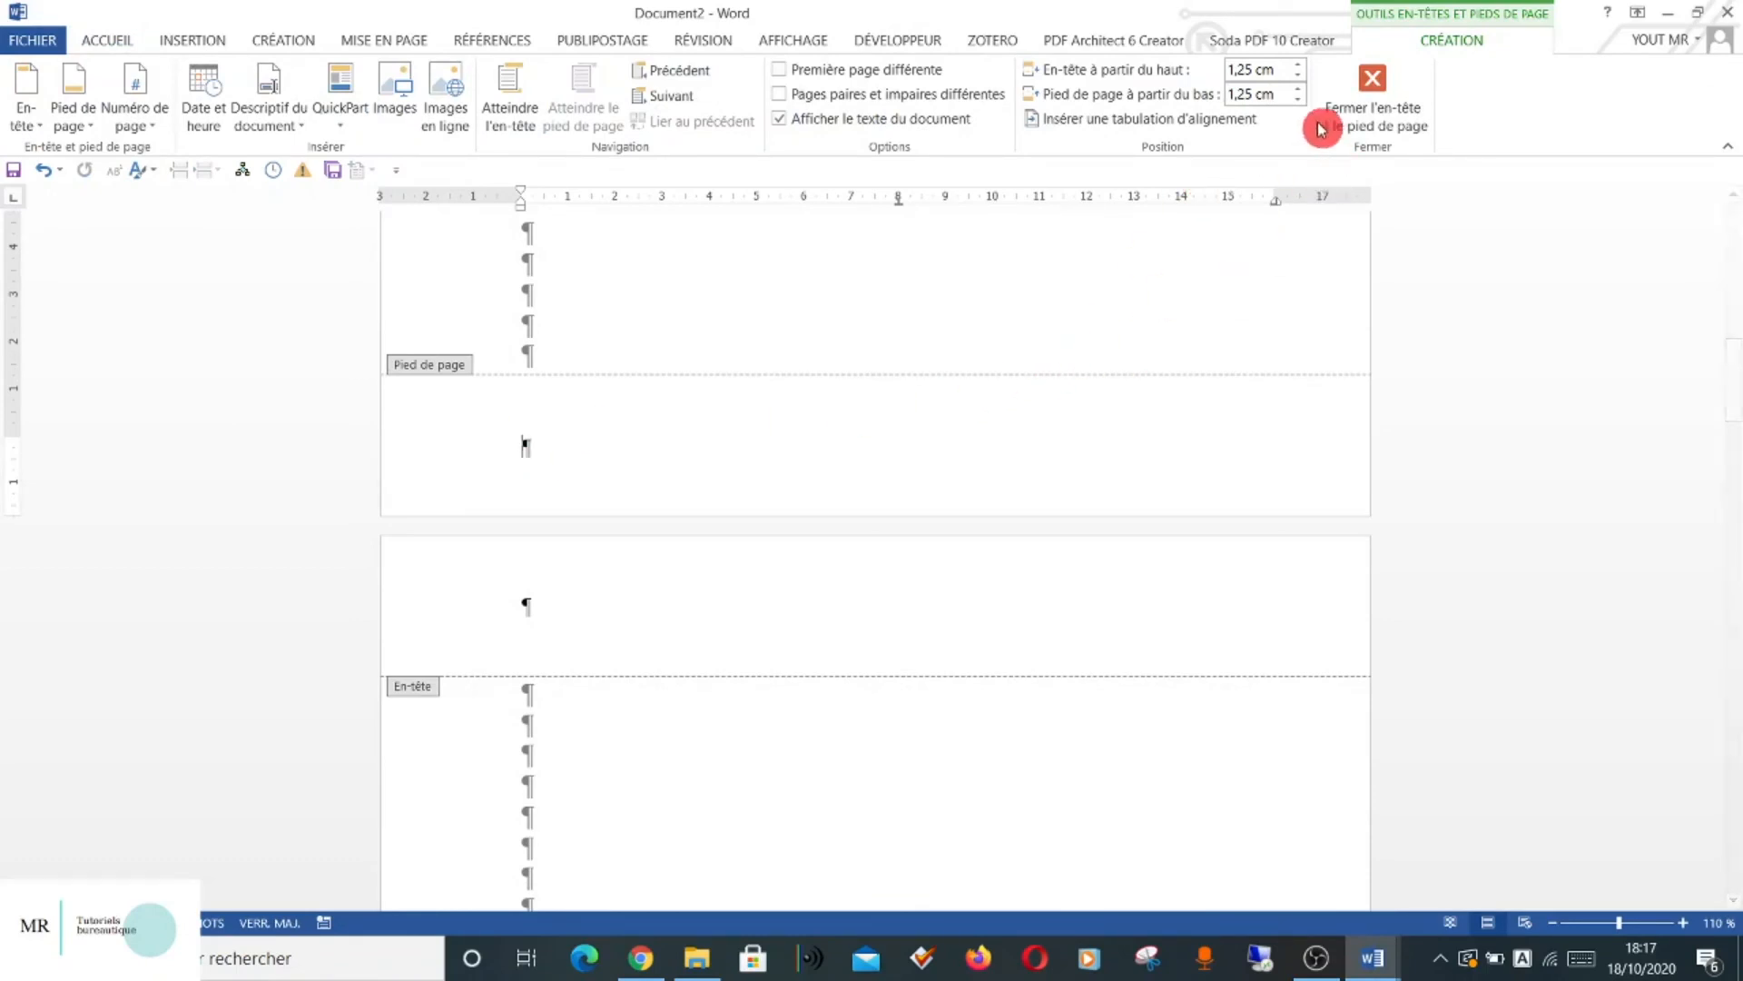
click(1299, 100)
click(1299, 100)
click(1300, 100)
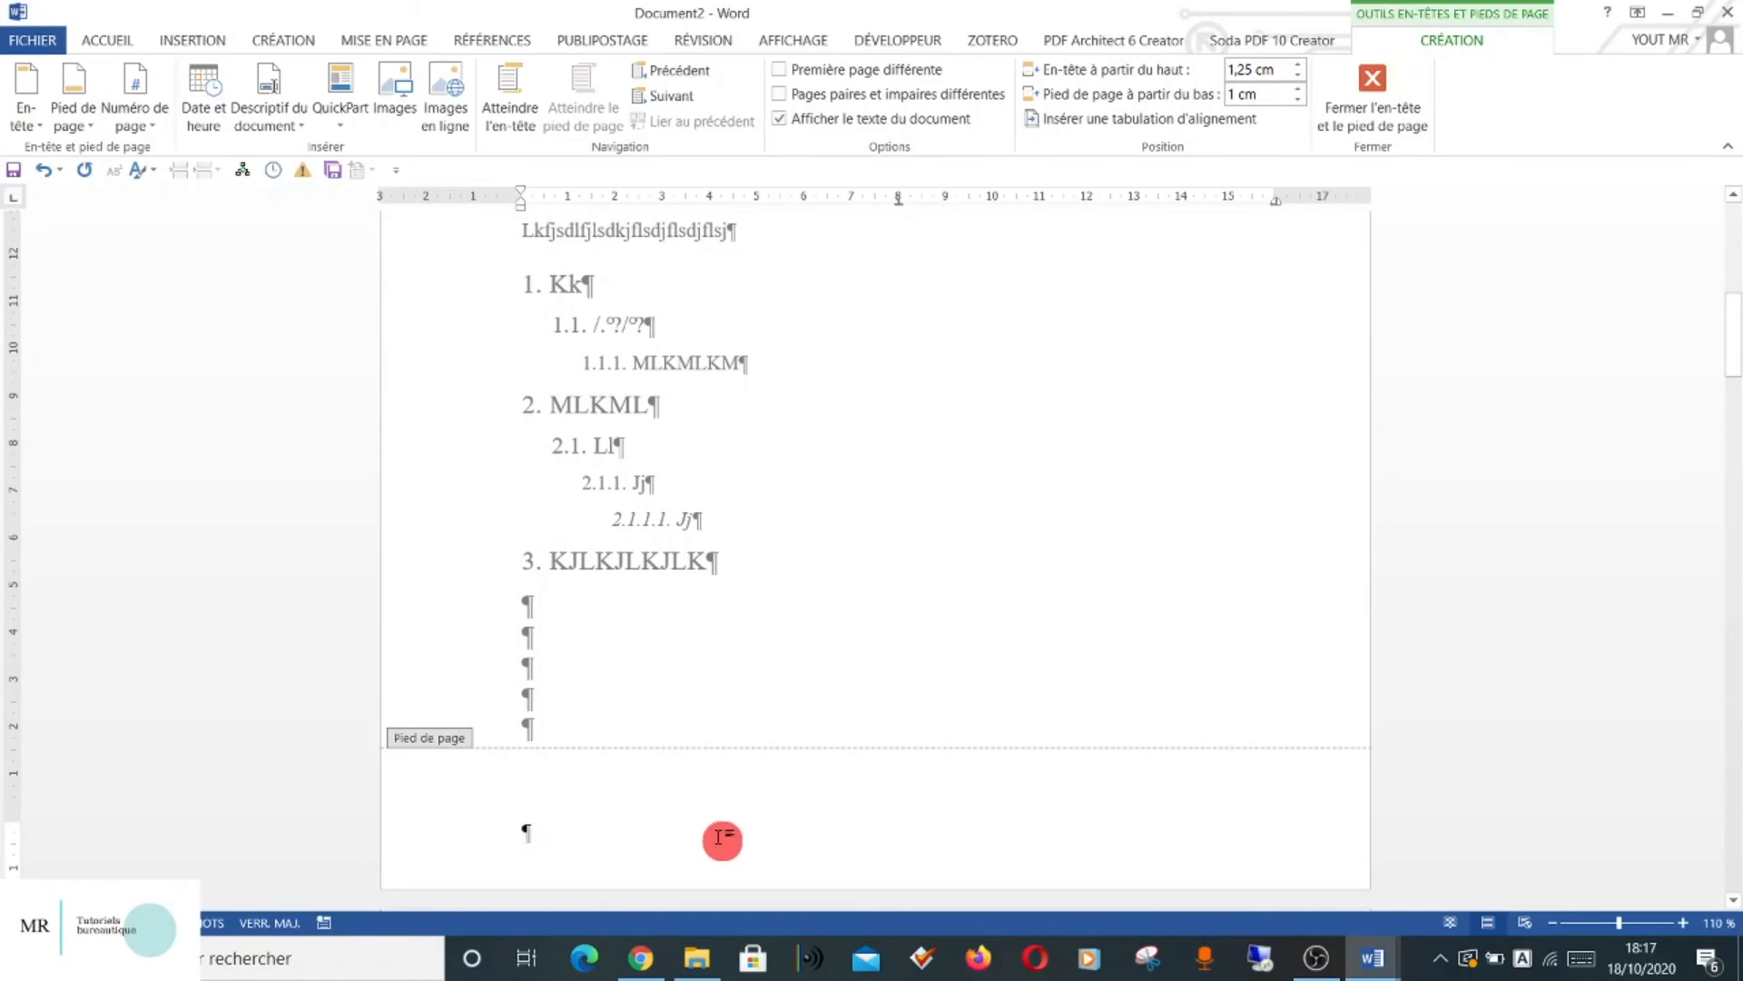
Insert a right-aligned page number at the bottom of the page using the Numéro normal 3 format.
click(207, 42)
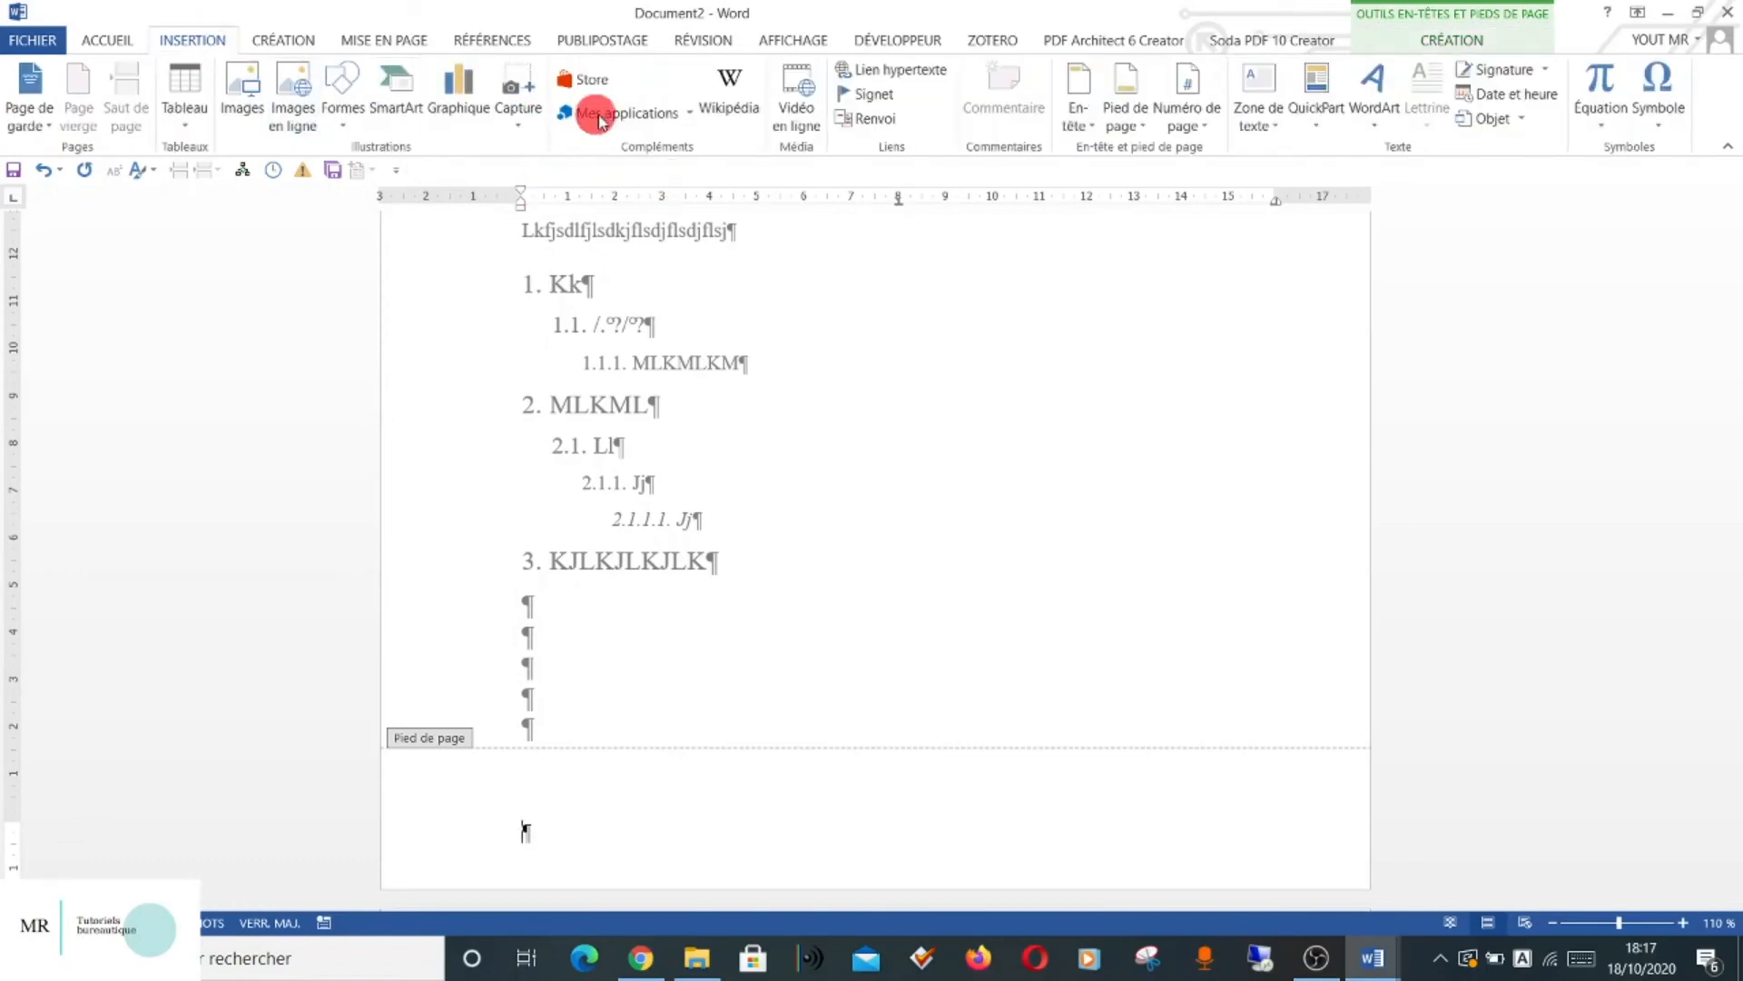
click(1203, 127)
mouse_move(1214, 187)
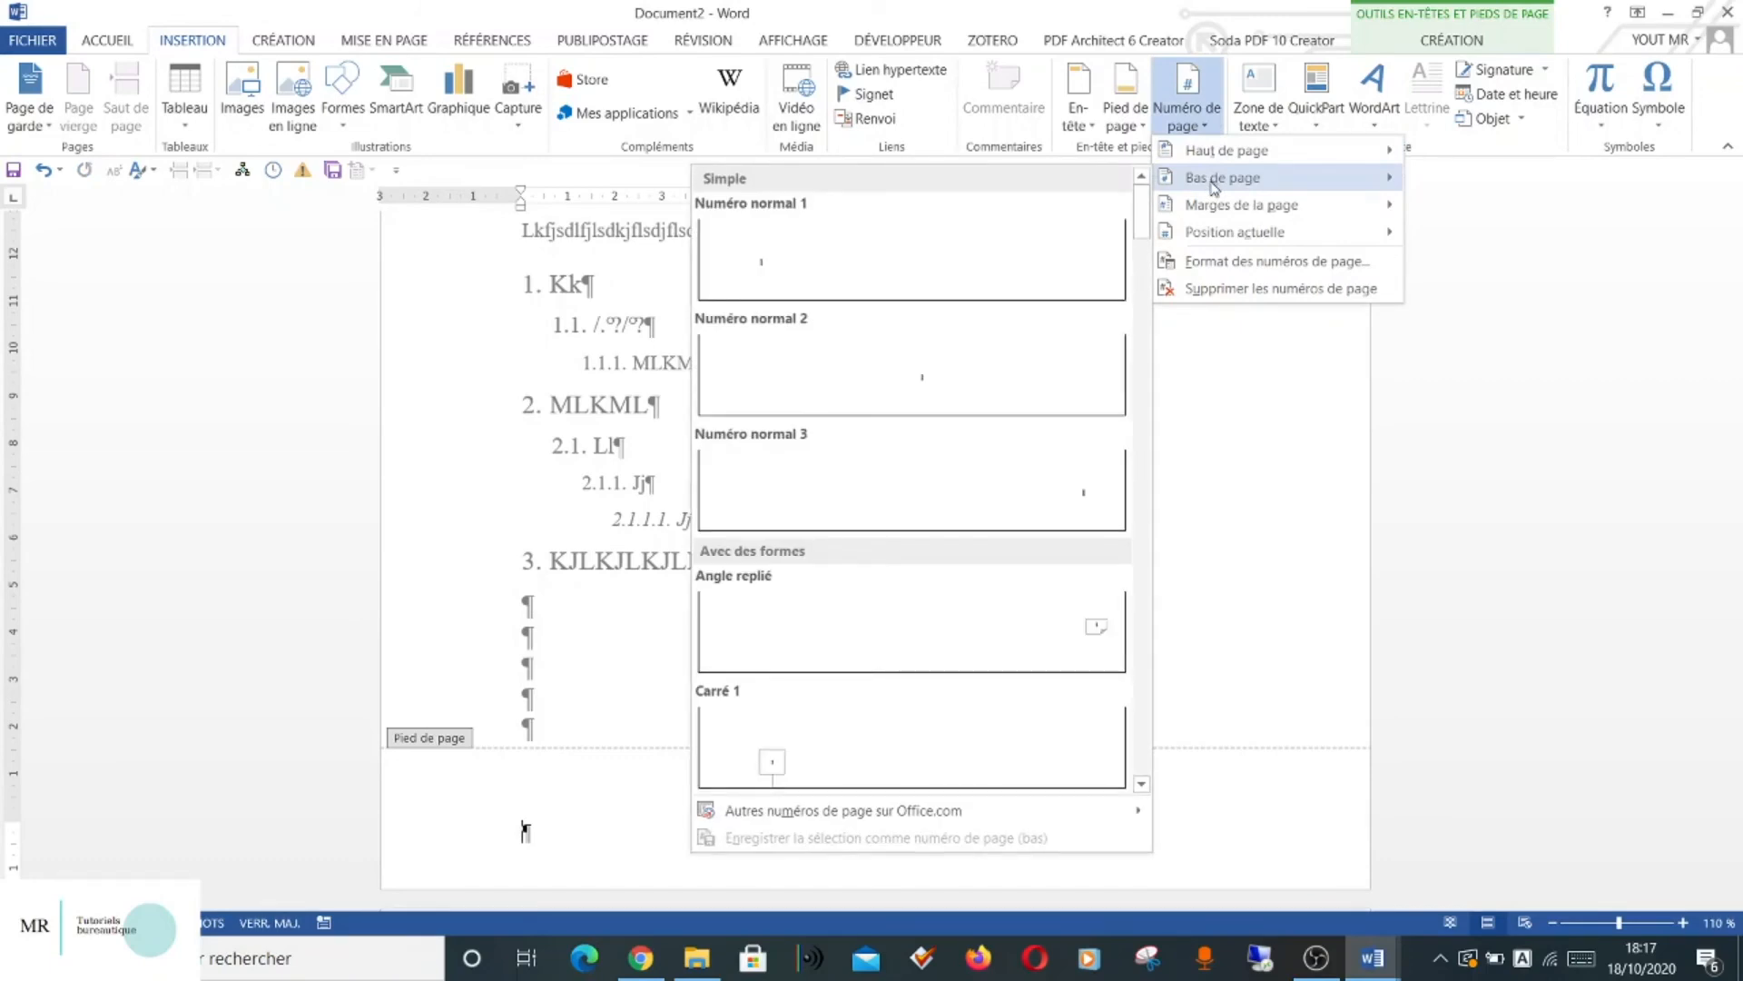
click(1002, 487)
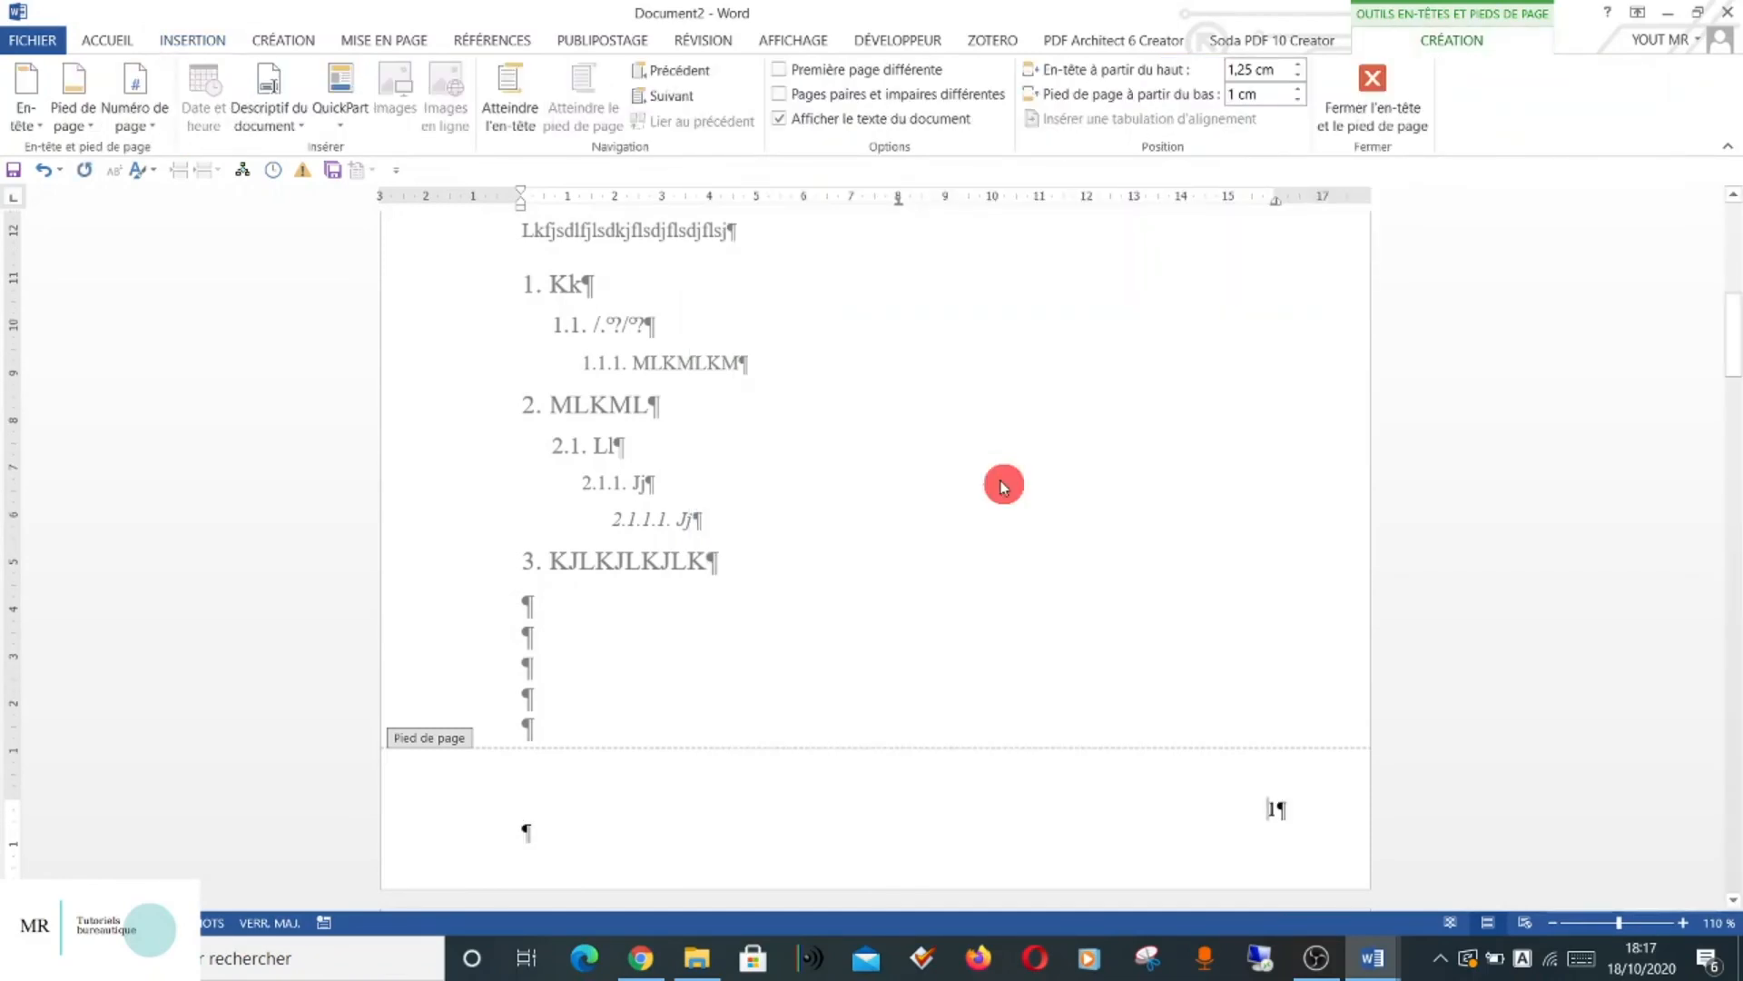
Enter the author's first name and last initial before the footer's page number, followed by a tab.
text(mORGAN)
key(BackSpace)
key(BackSpace)
key(BackSpace)
key(BackSpace)
key(BackSpace)
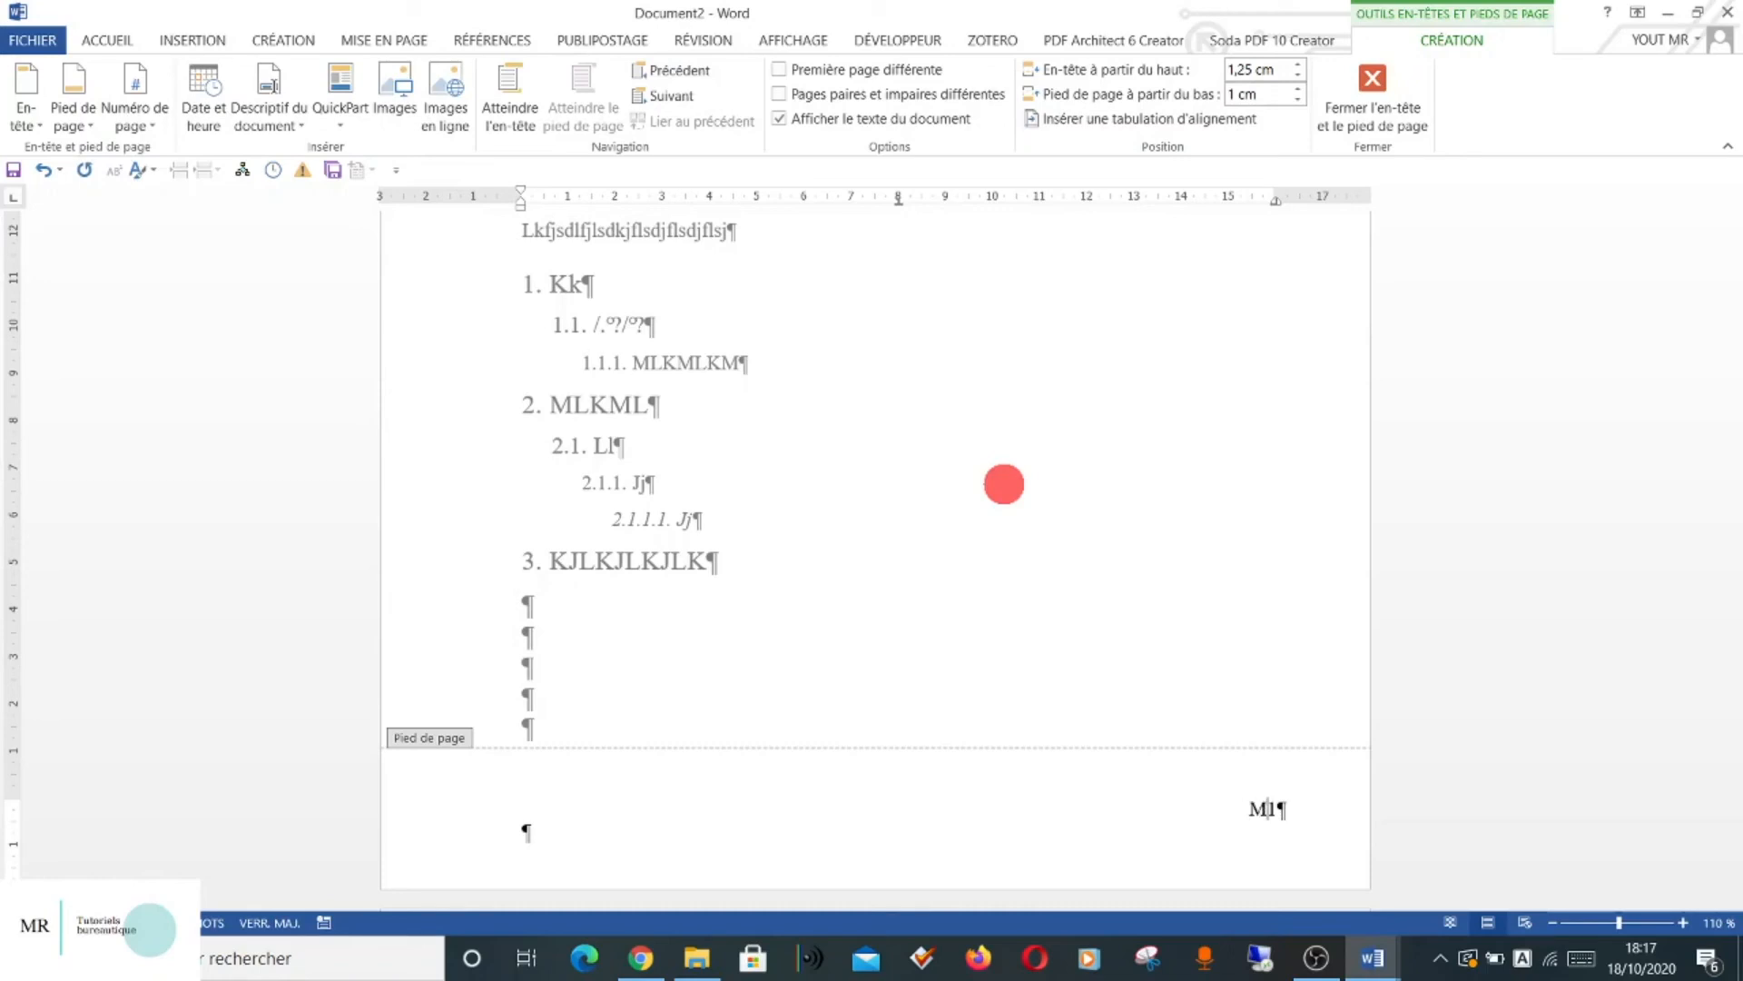
text(organe )
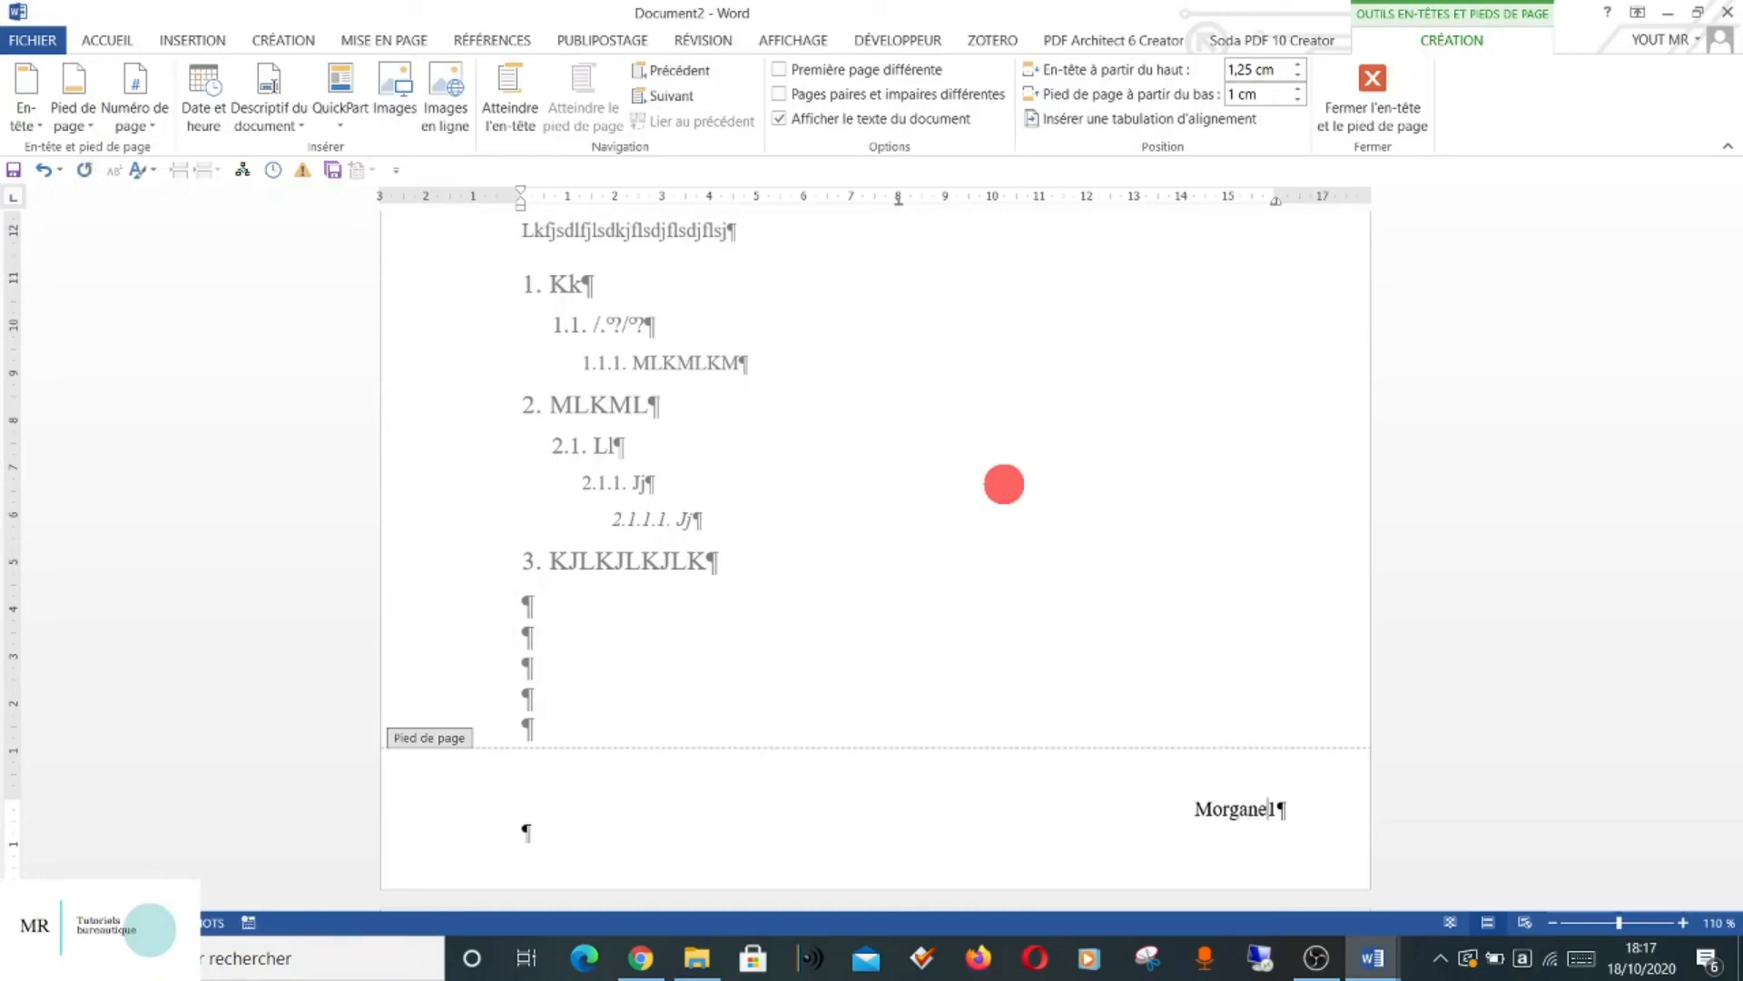
text(R.)
key(Tab)
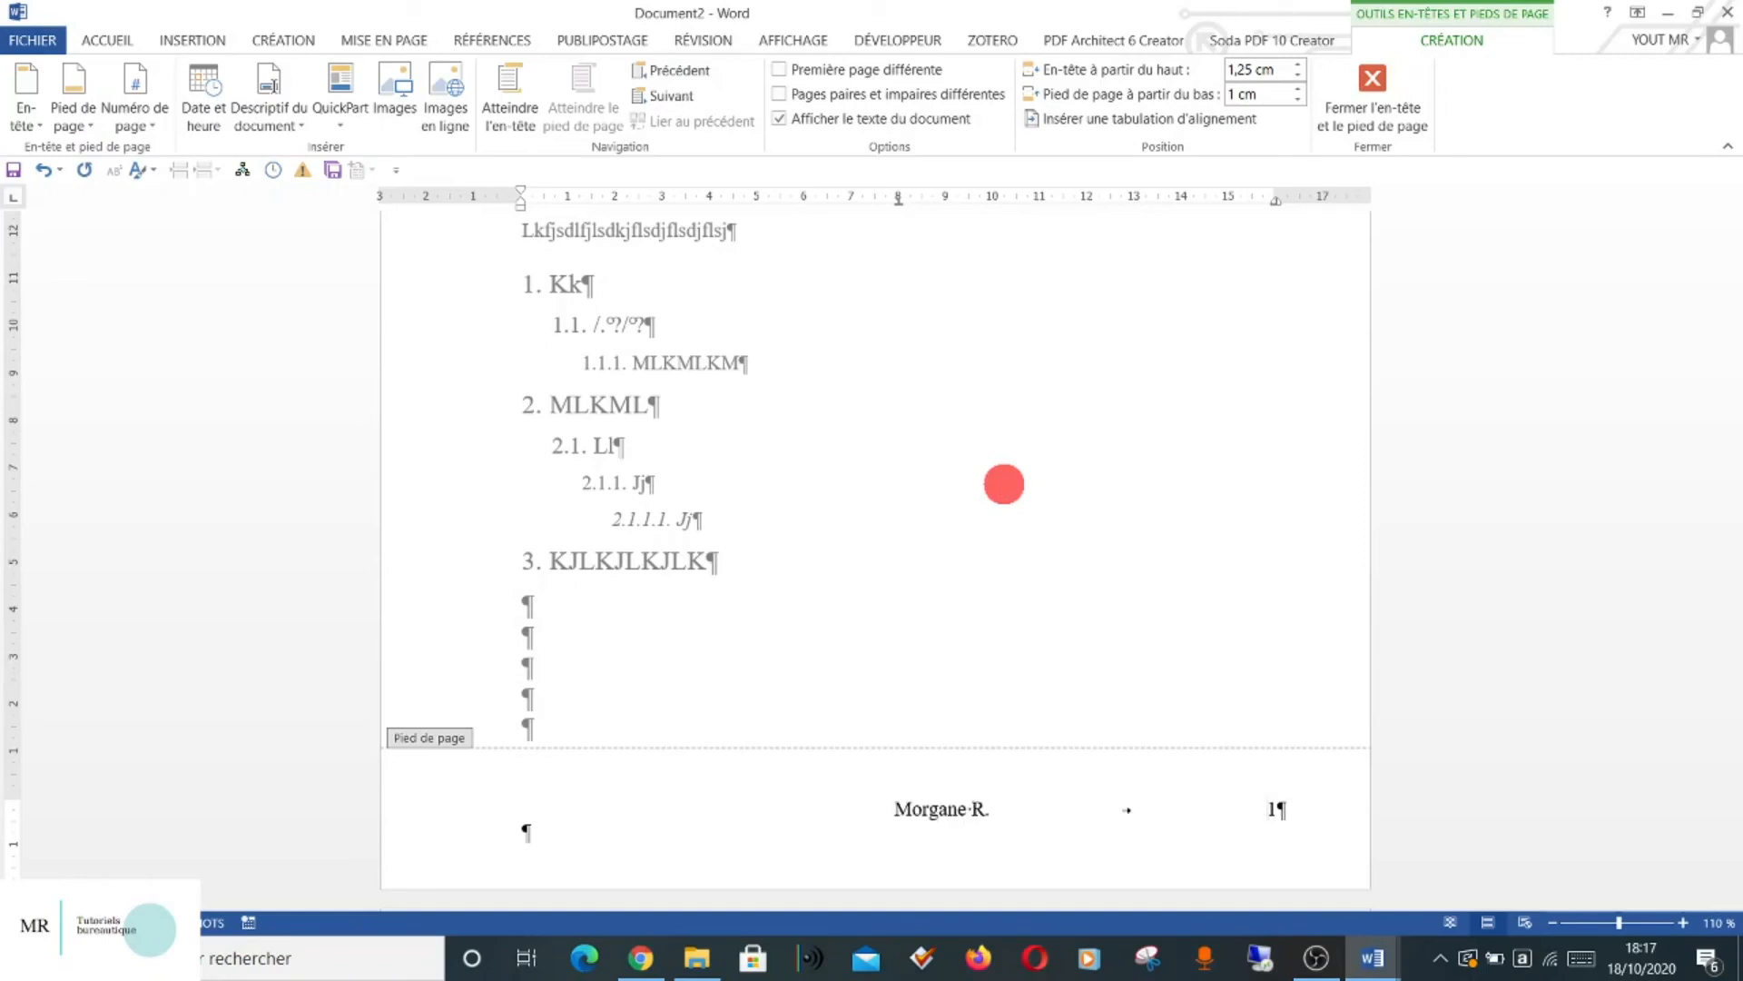
Add "Ifsi – 2020/2023" between the author's name and the page number in the footer, followed by a tab.
text(Ifsi)
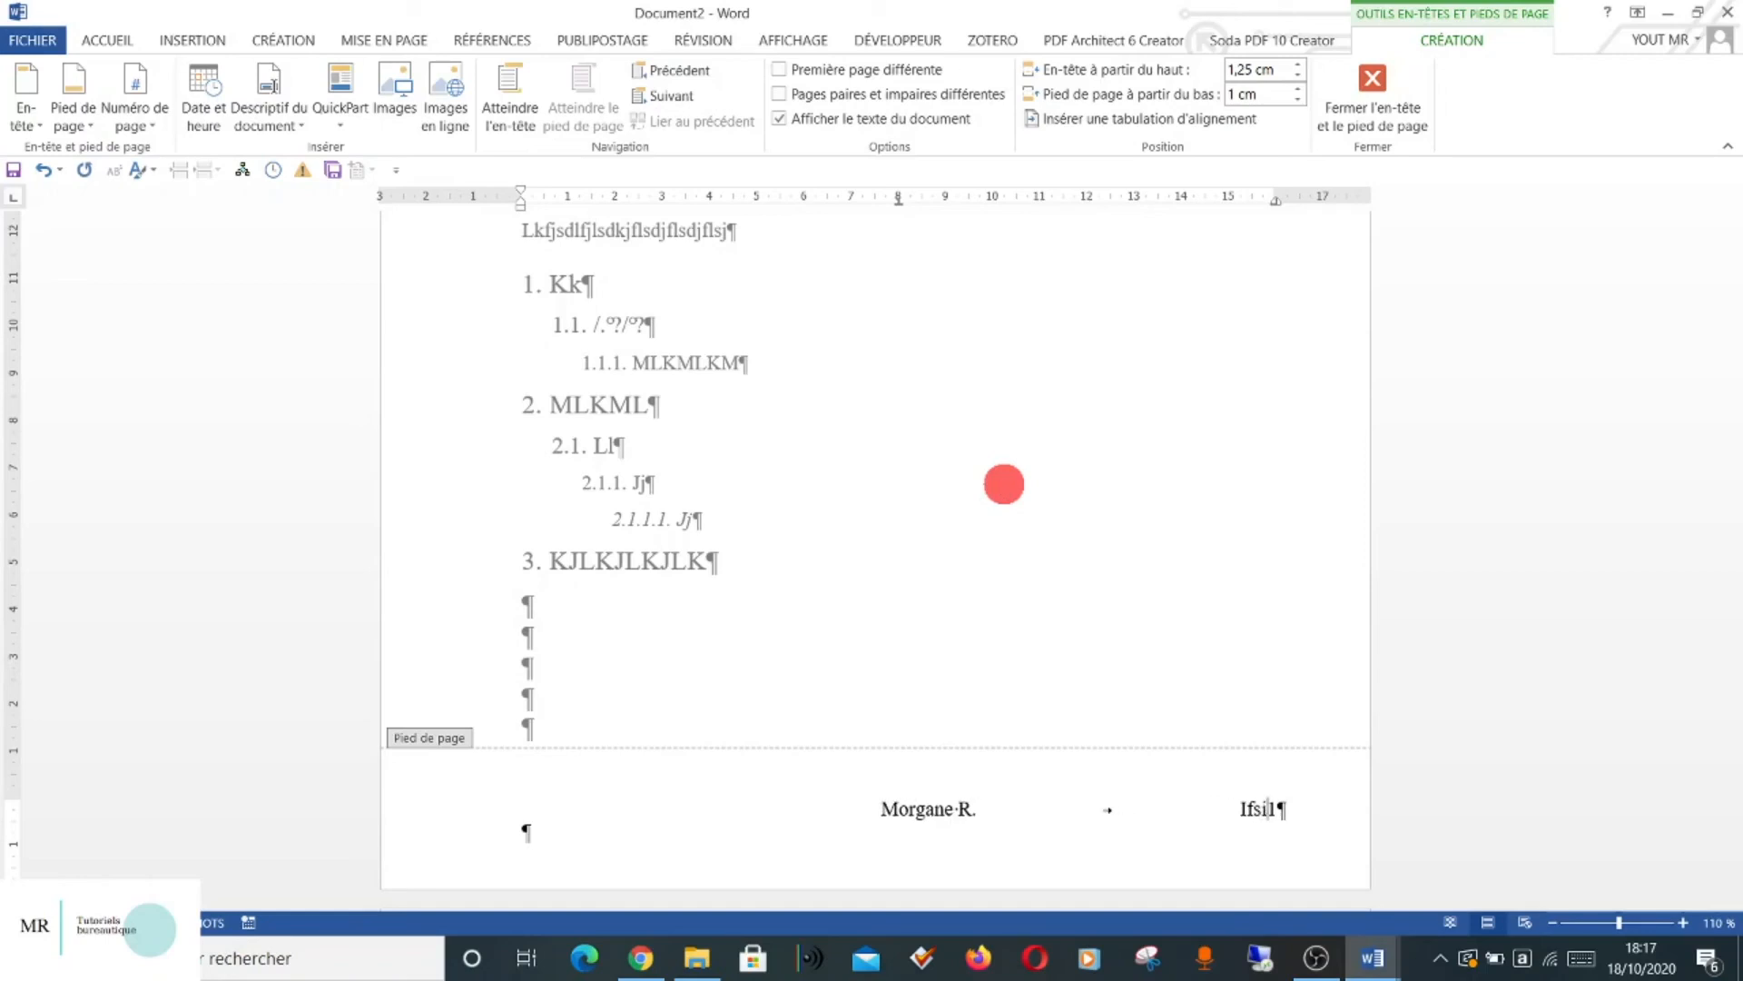
text( - )
text(2020/)
text(203)
key(BackSpace)
key(BackSpace)
text(023)
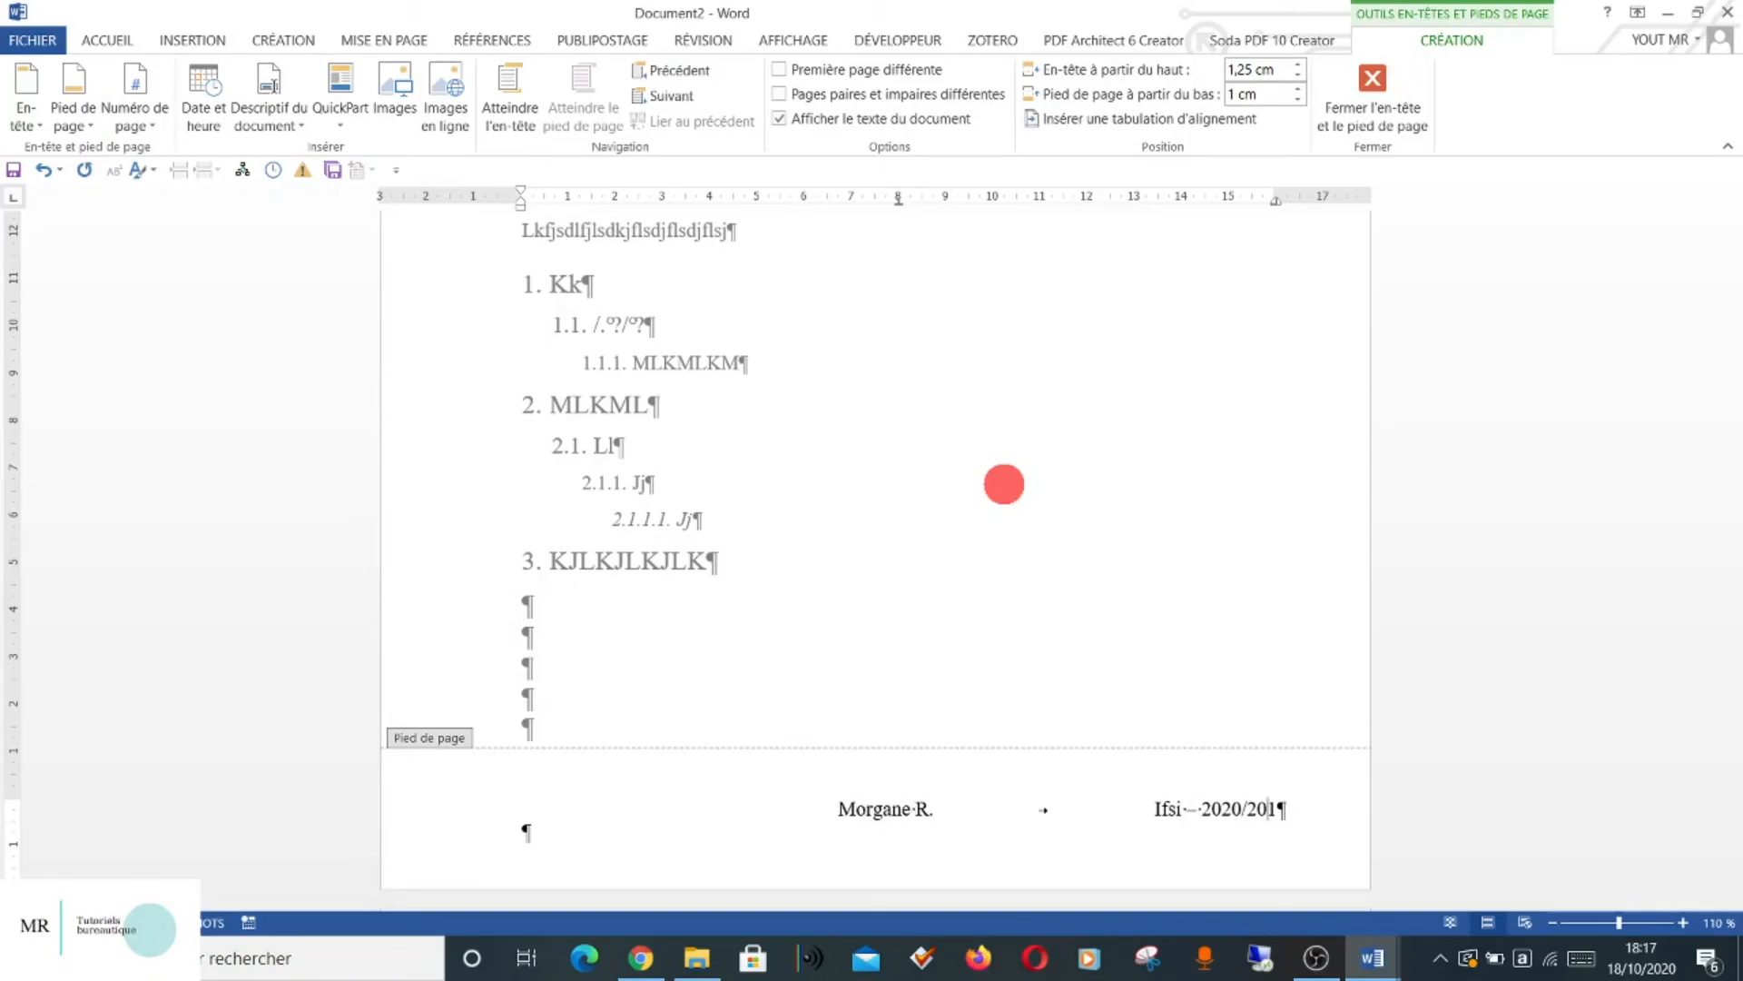
key(Tab)
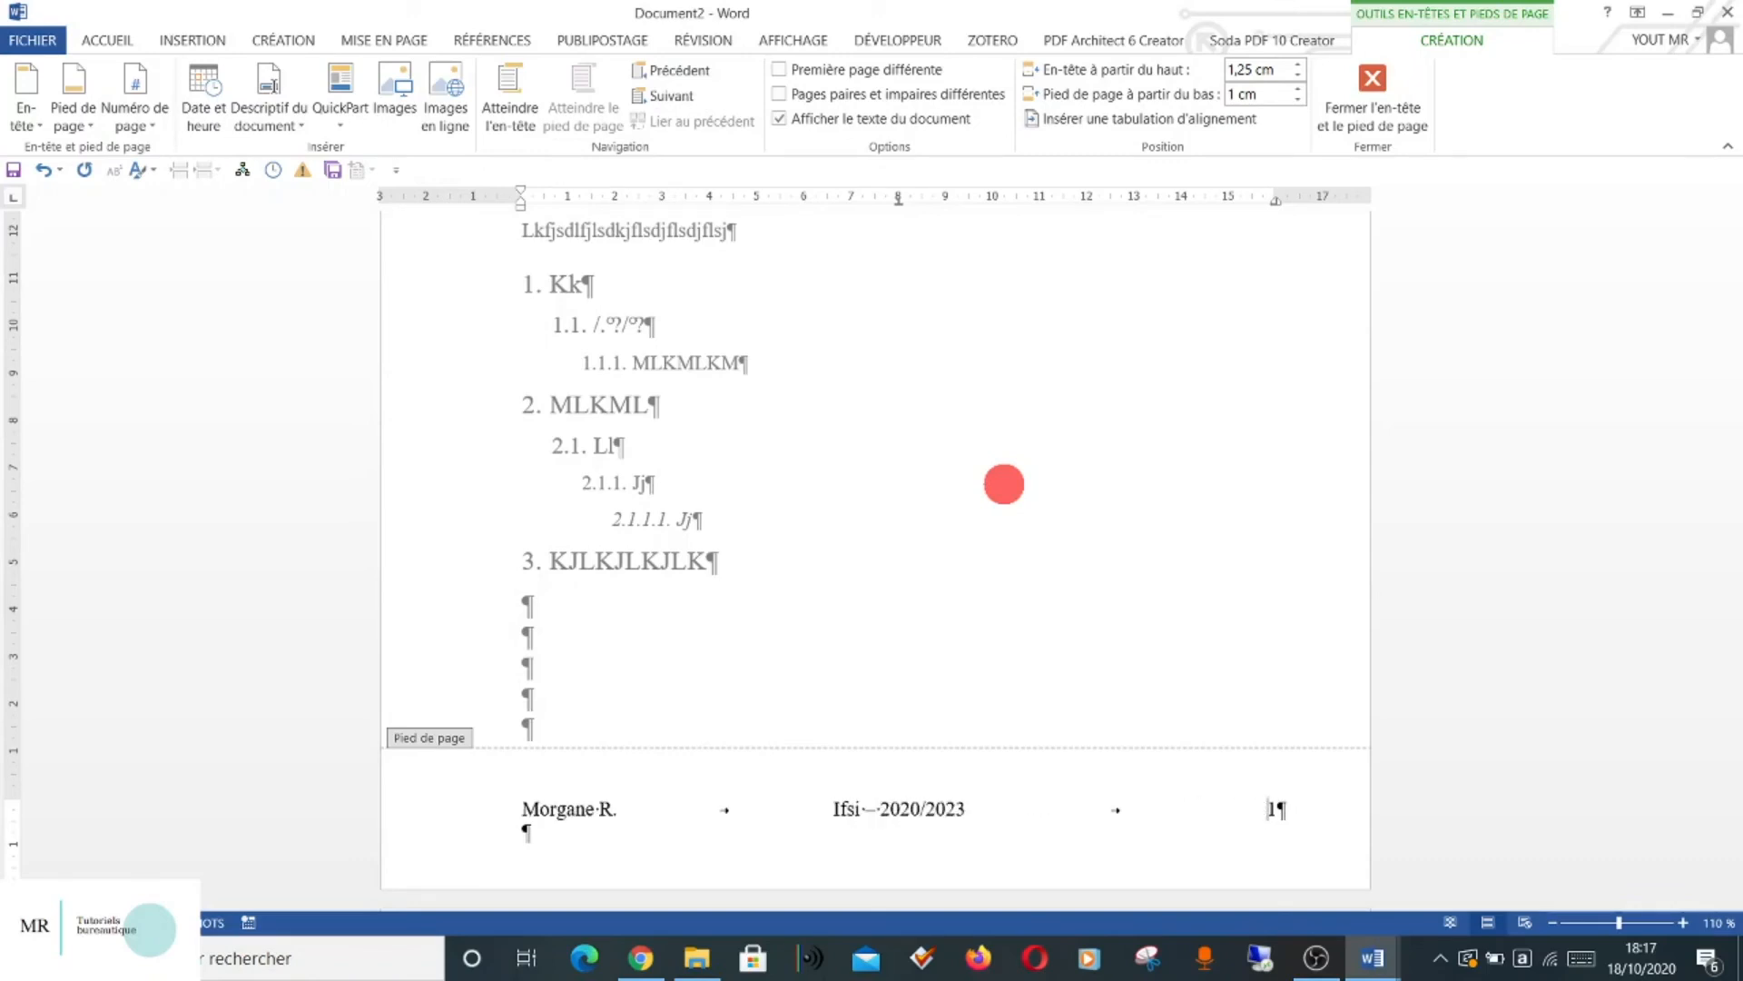
Delete the empty paragraph below the footer text.
click(558, 831)
key(BackSpace)
click(600, 832)
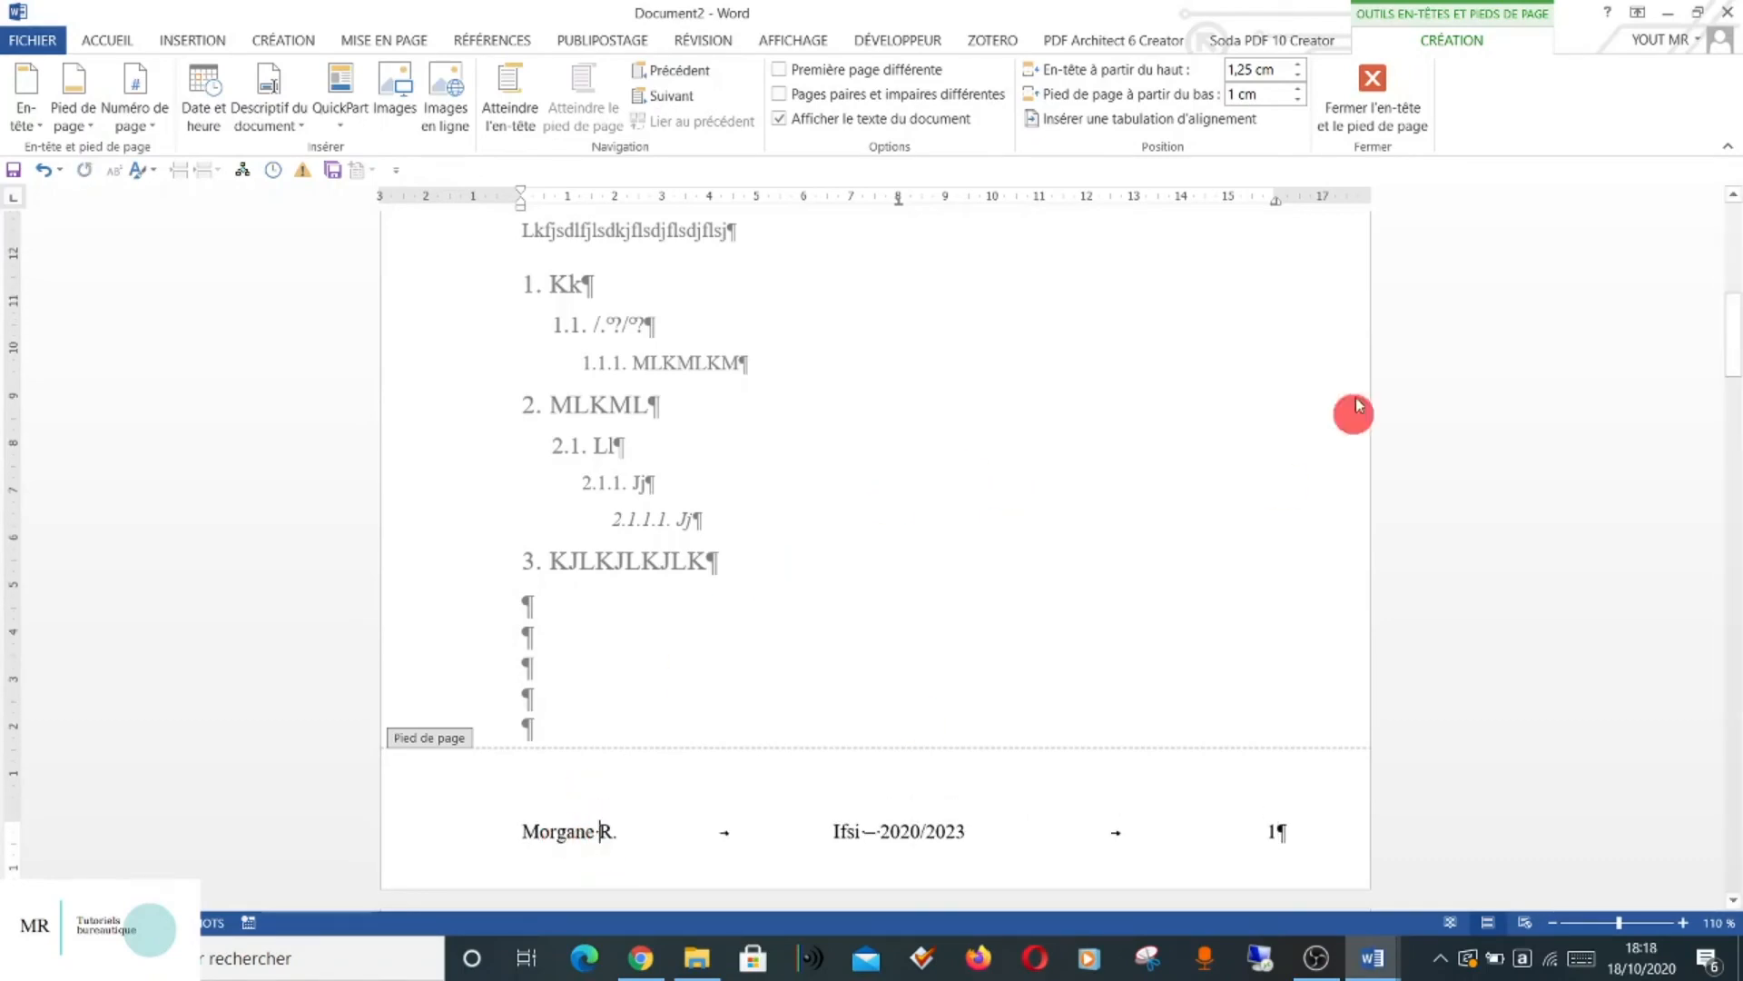
Set the footer's distance from the page bottom to 0.7 cm and return to the document body.
click(1298, 101)
click(1298, 101)
click(1298, 102)
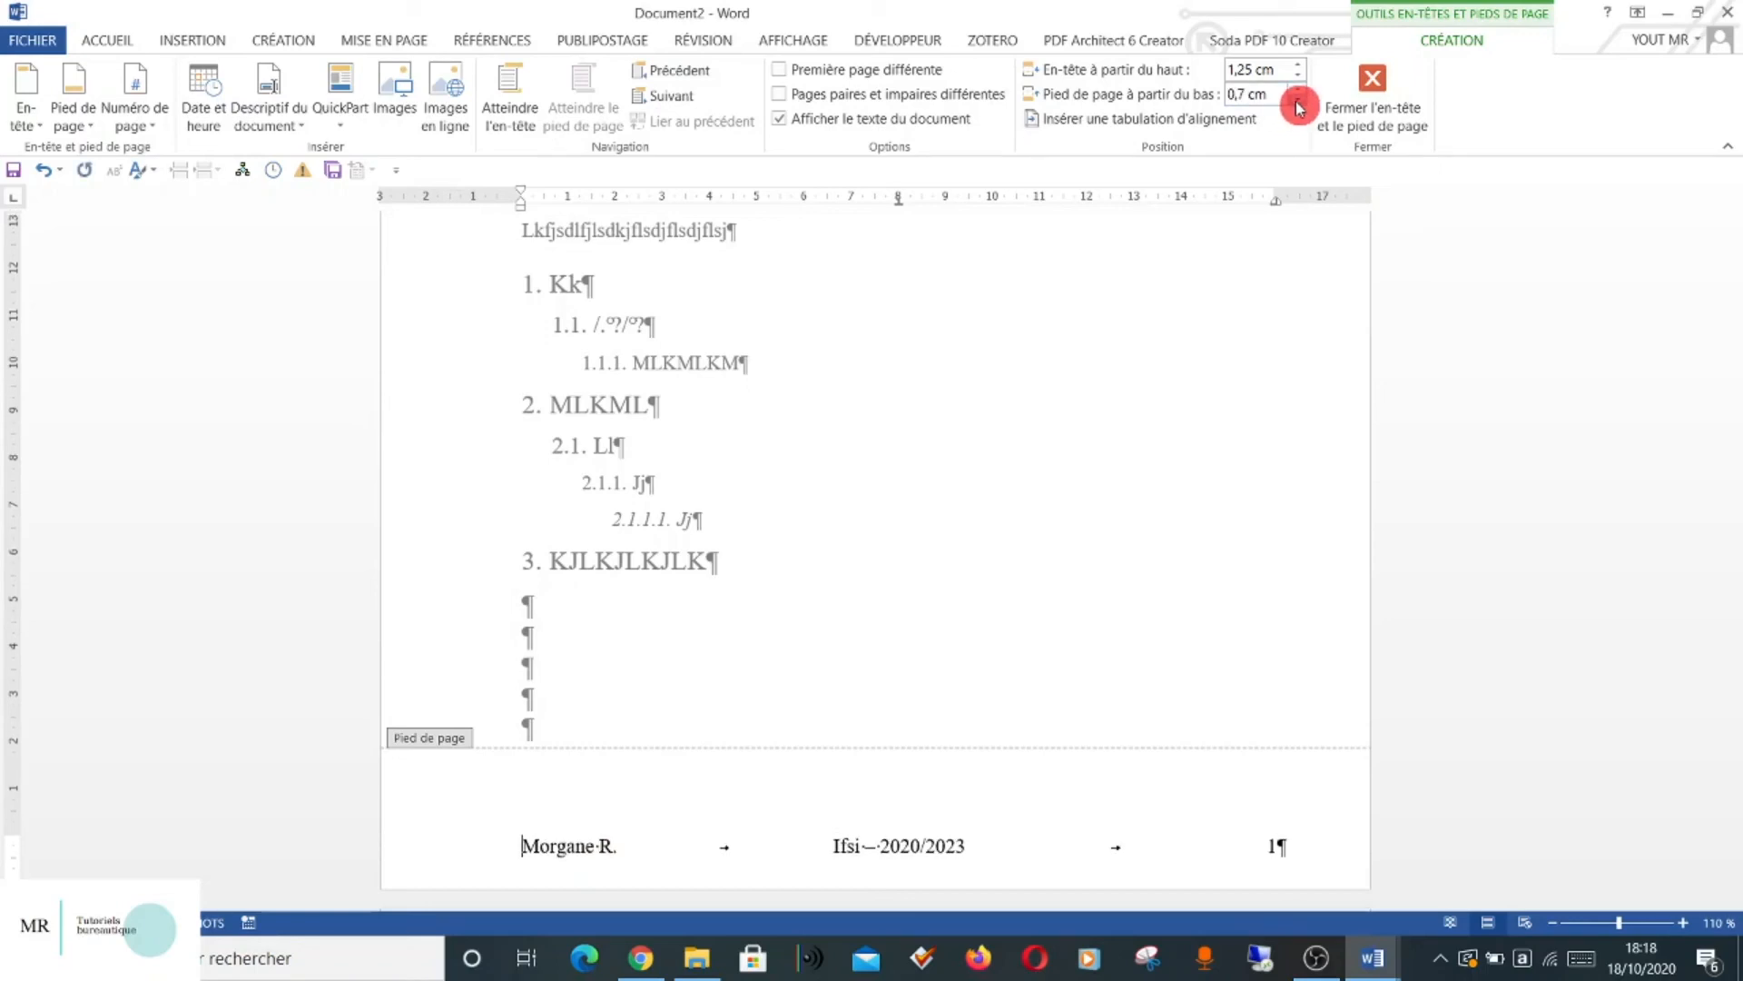
scroll(836, 656, down, 3)
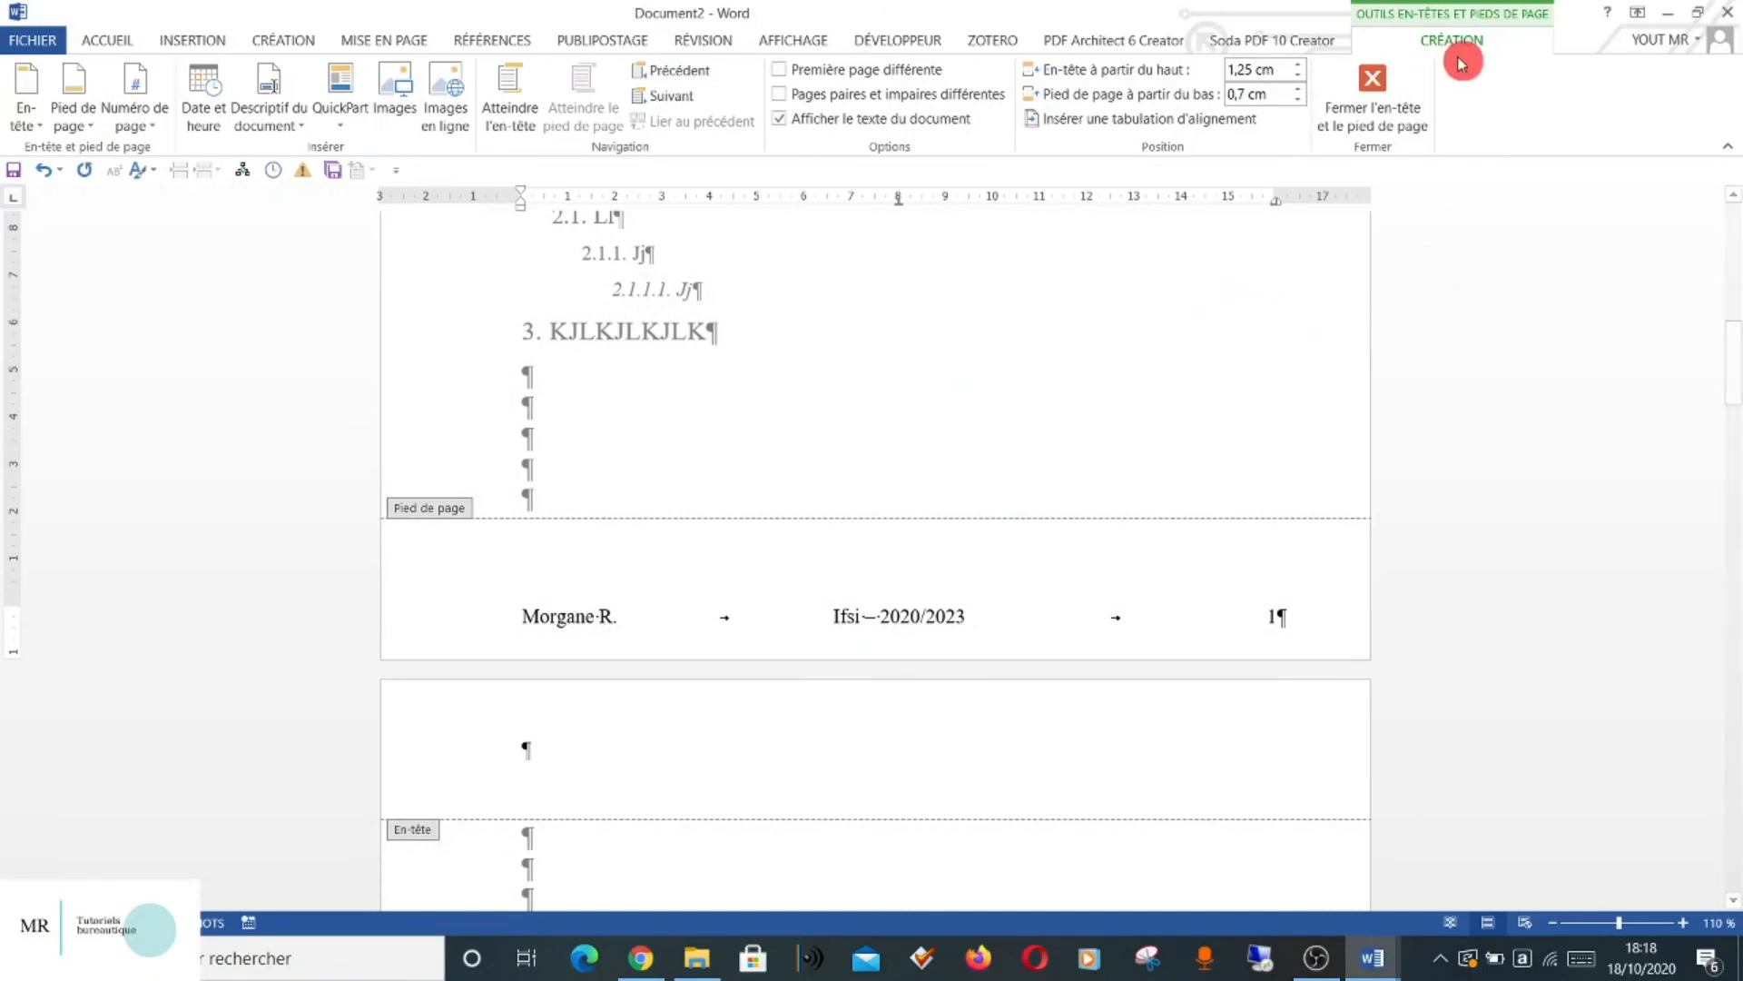
click(1373, 88)
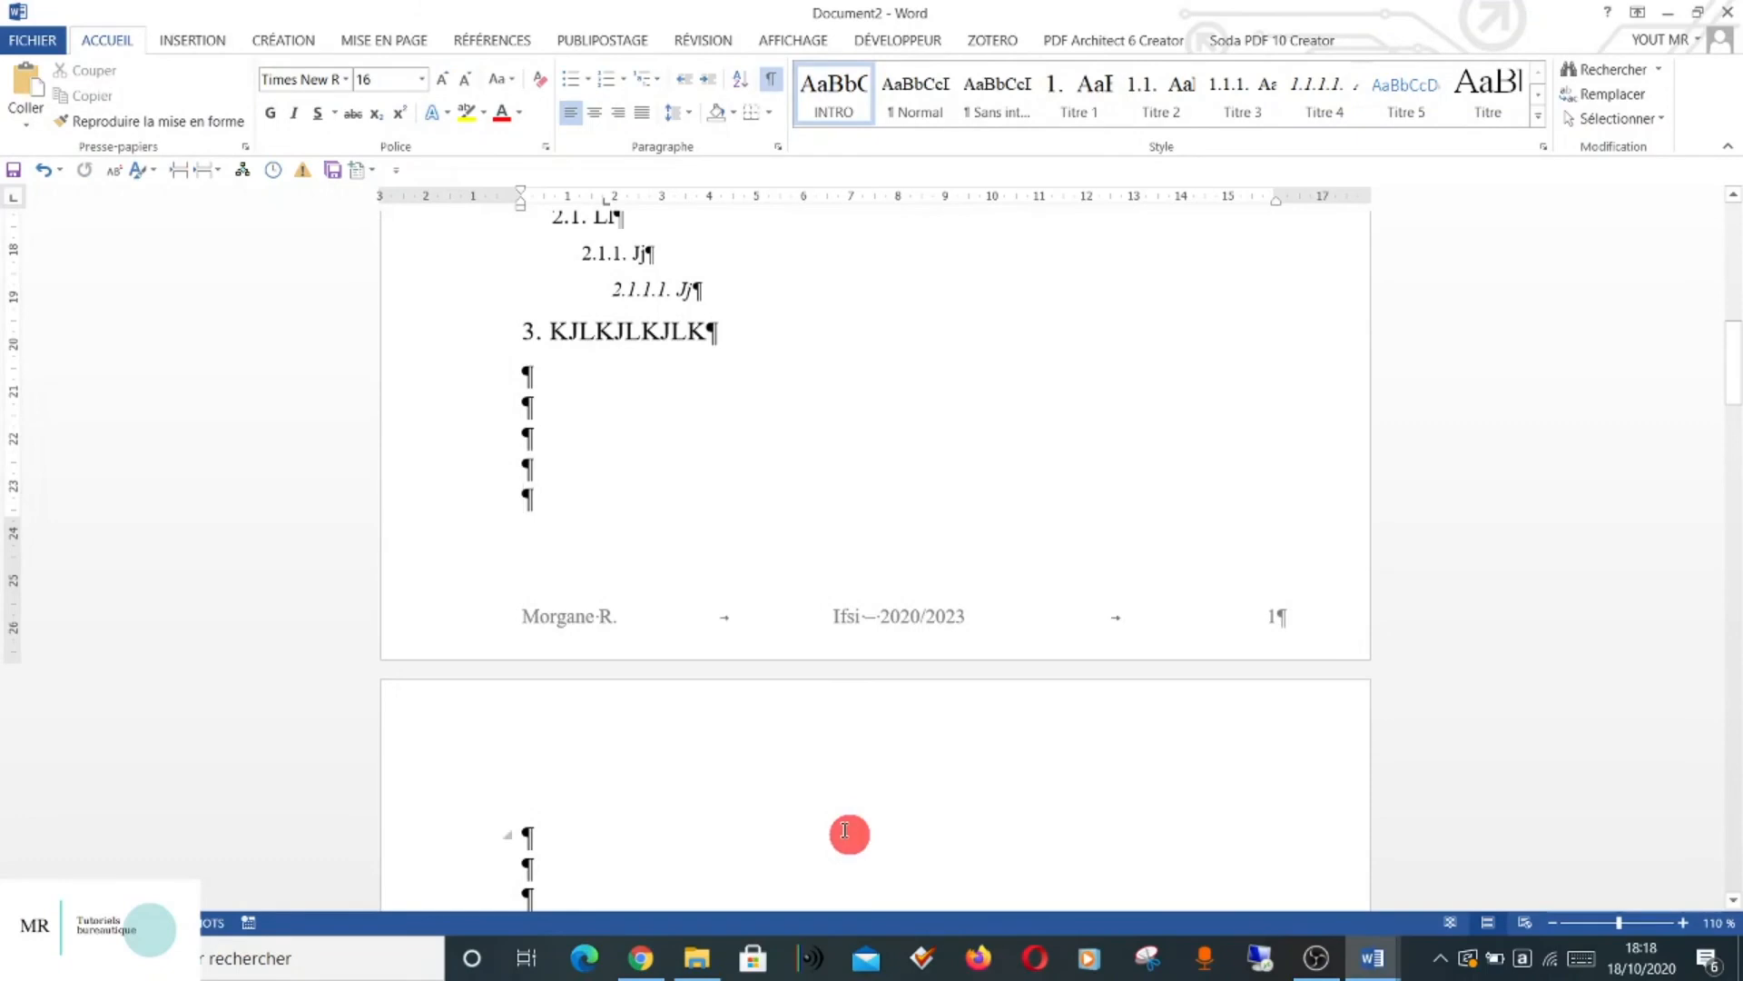
Check the footer text and page numbering across the document's pages.
scroll(849, 833, down, 18)
scroll(849, 834, down, 3)
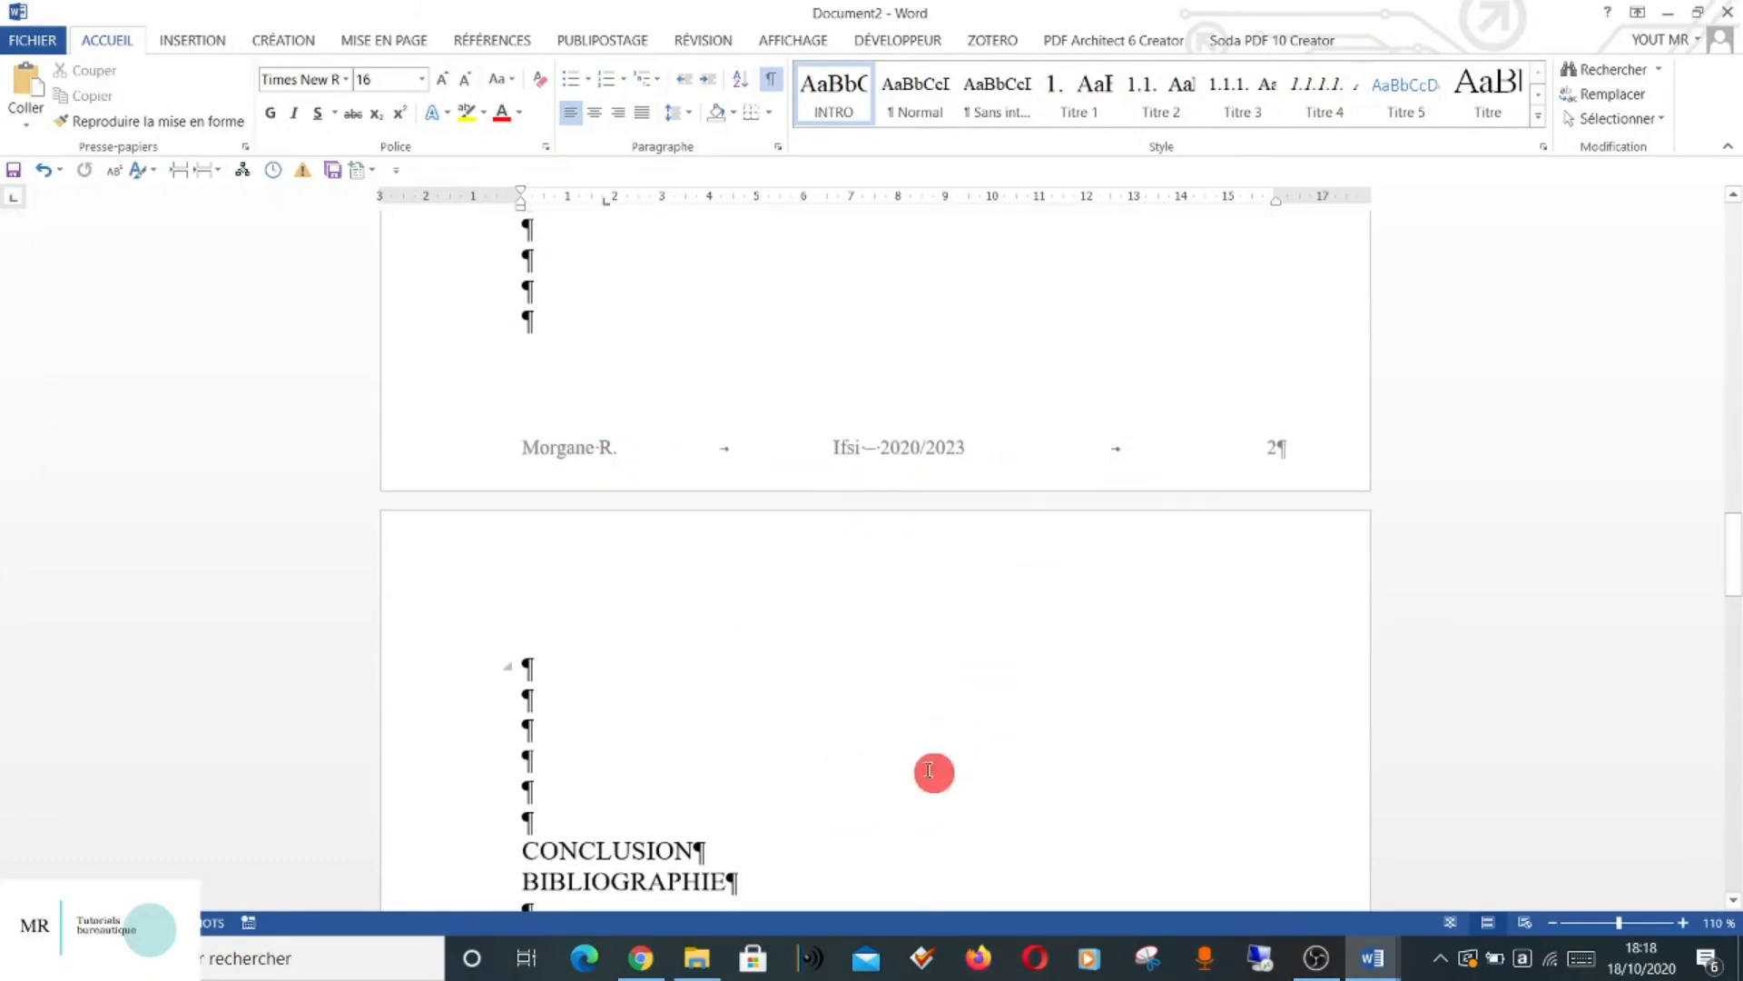
scroll(922, 782, down, 9)
scroll(921, 782, up, 20)
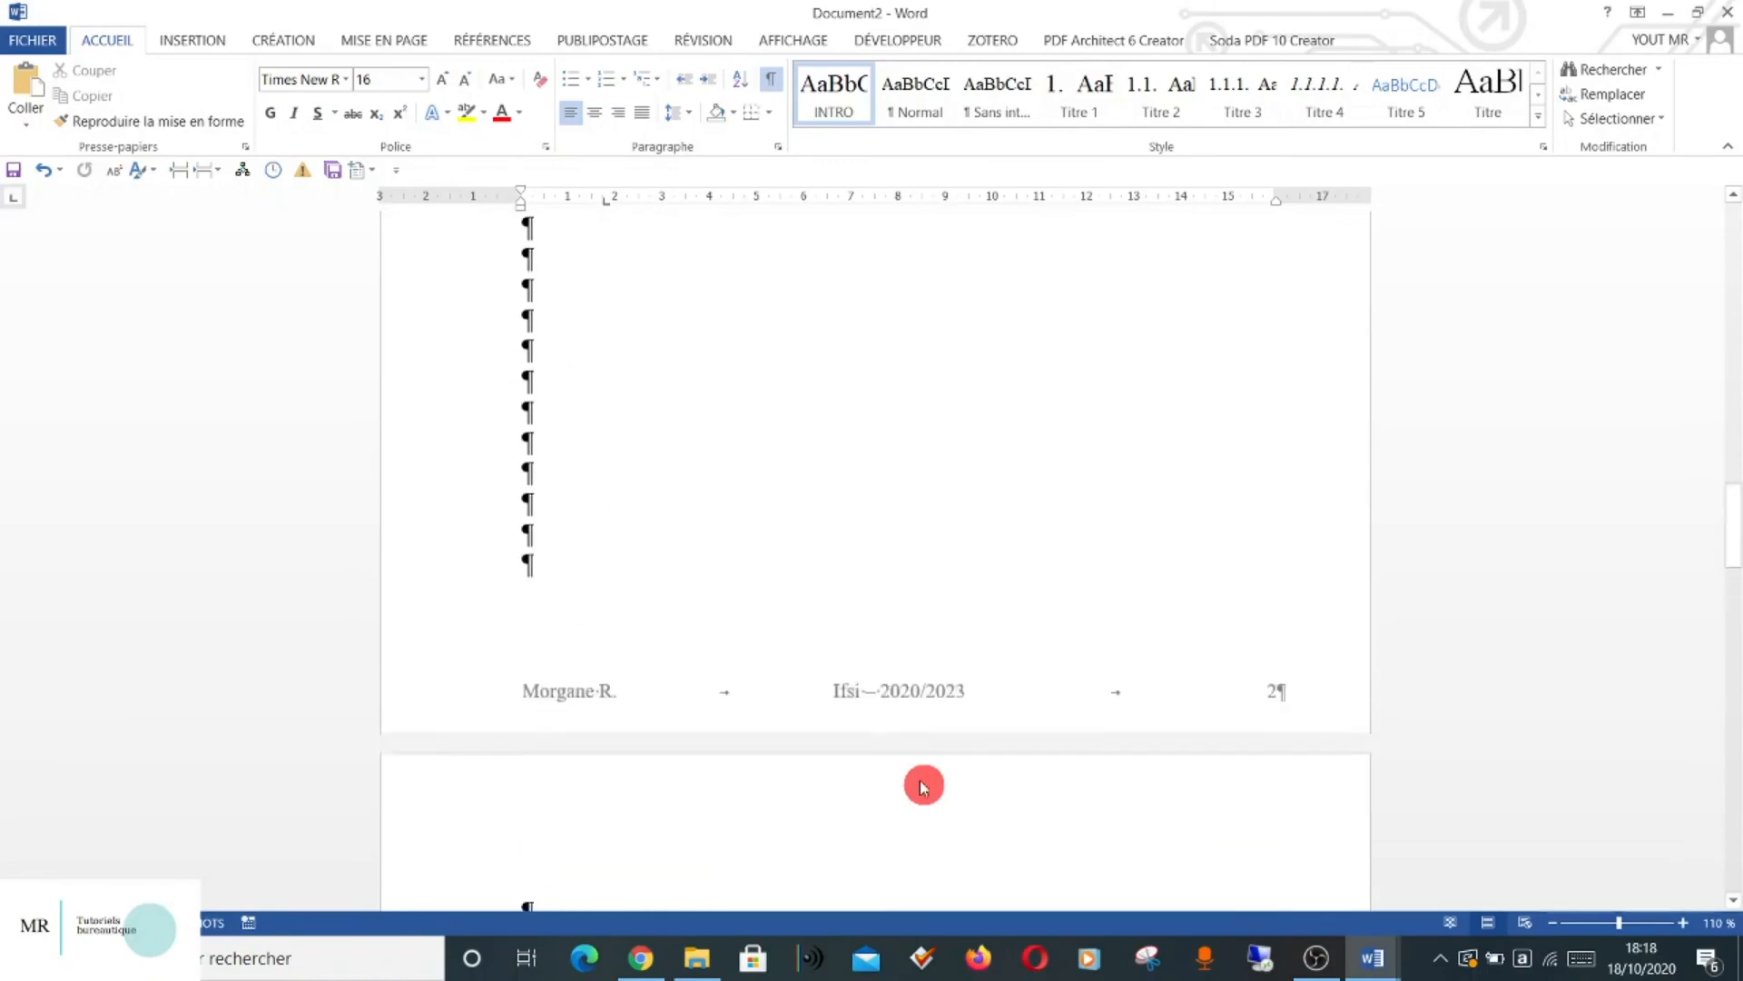
scroll(935, 782, up, 13)
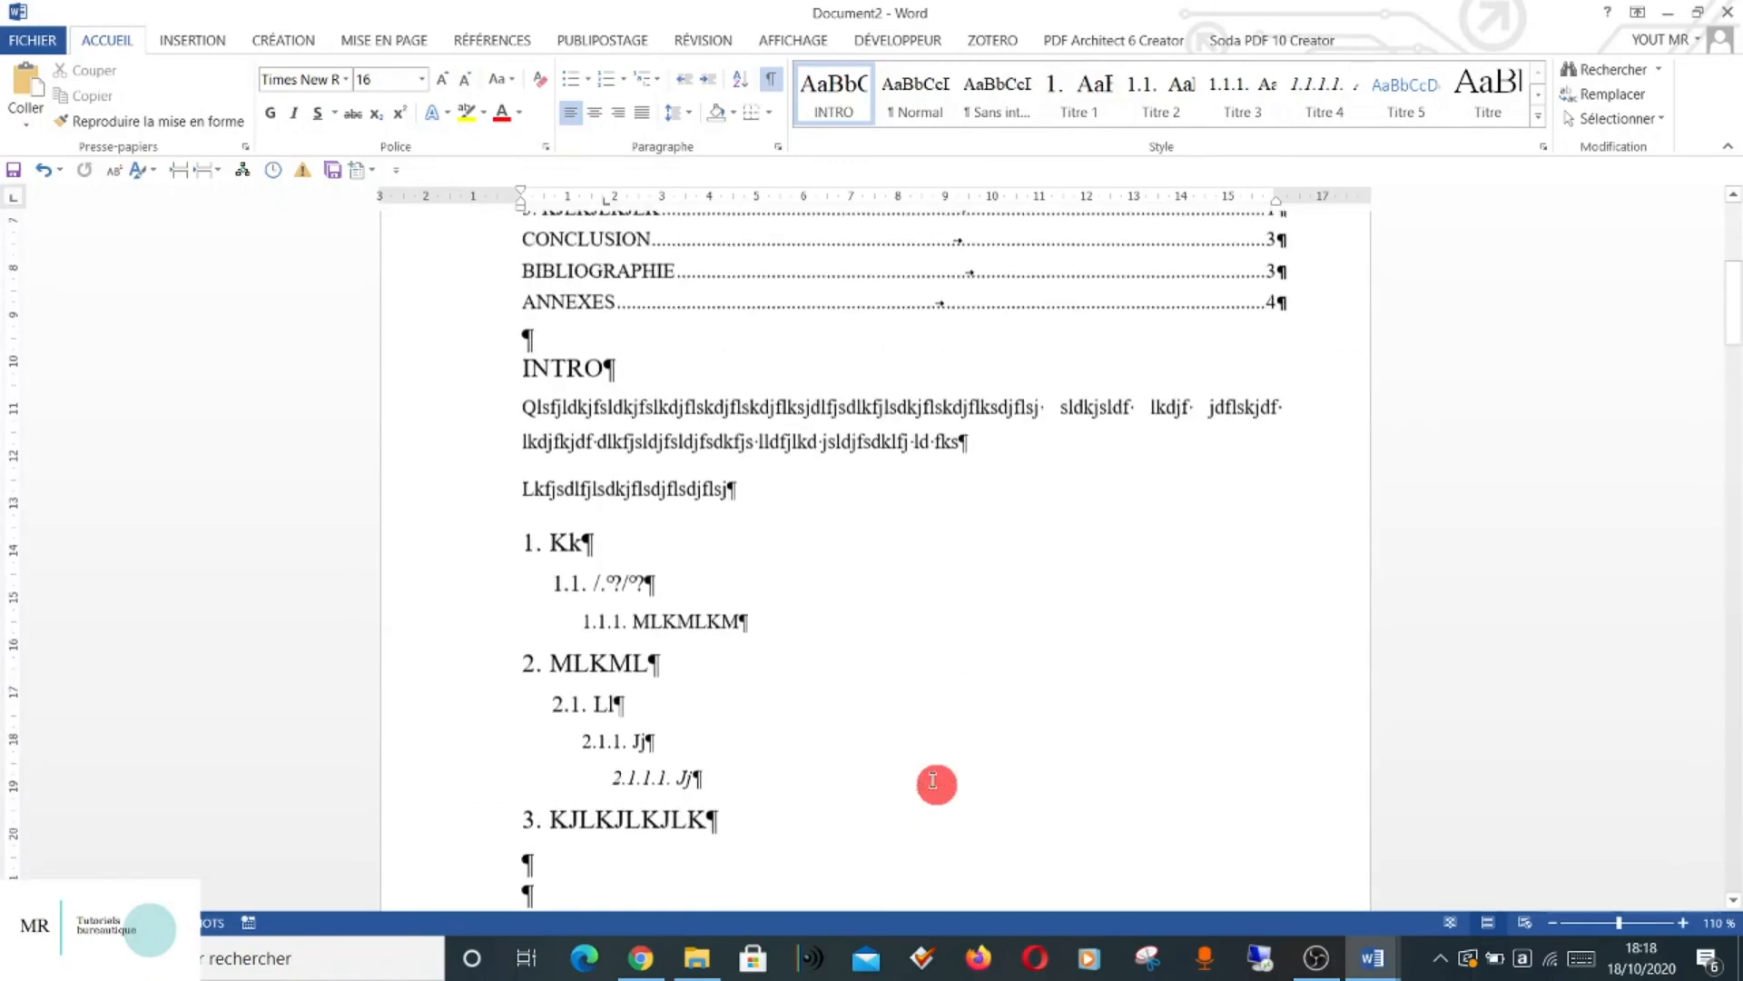
scroll(935, 782, down, 14)
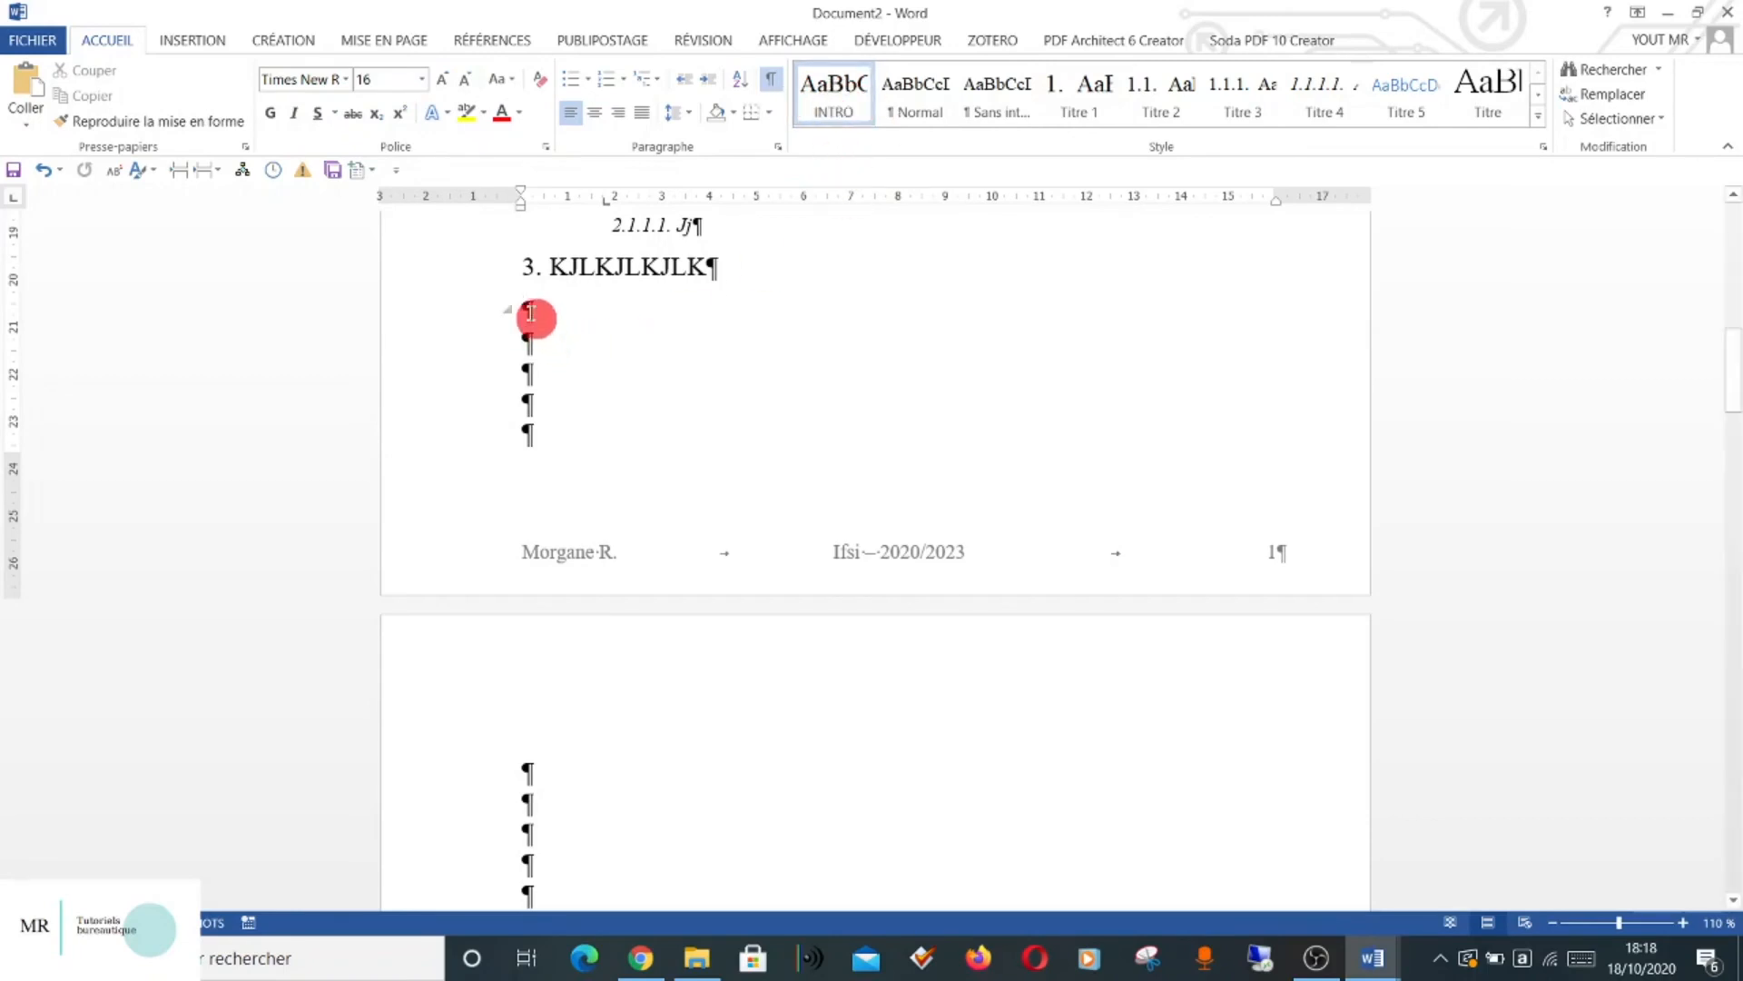
Apply the Normal style to the empty paragraphs that follow the heading "KJLKJLKJLK".
drag(532, 312, 568, 793)
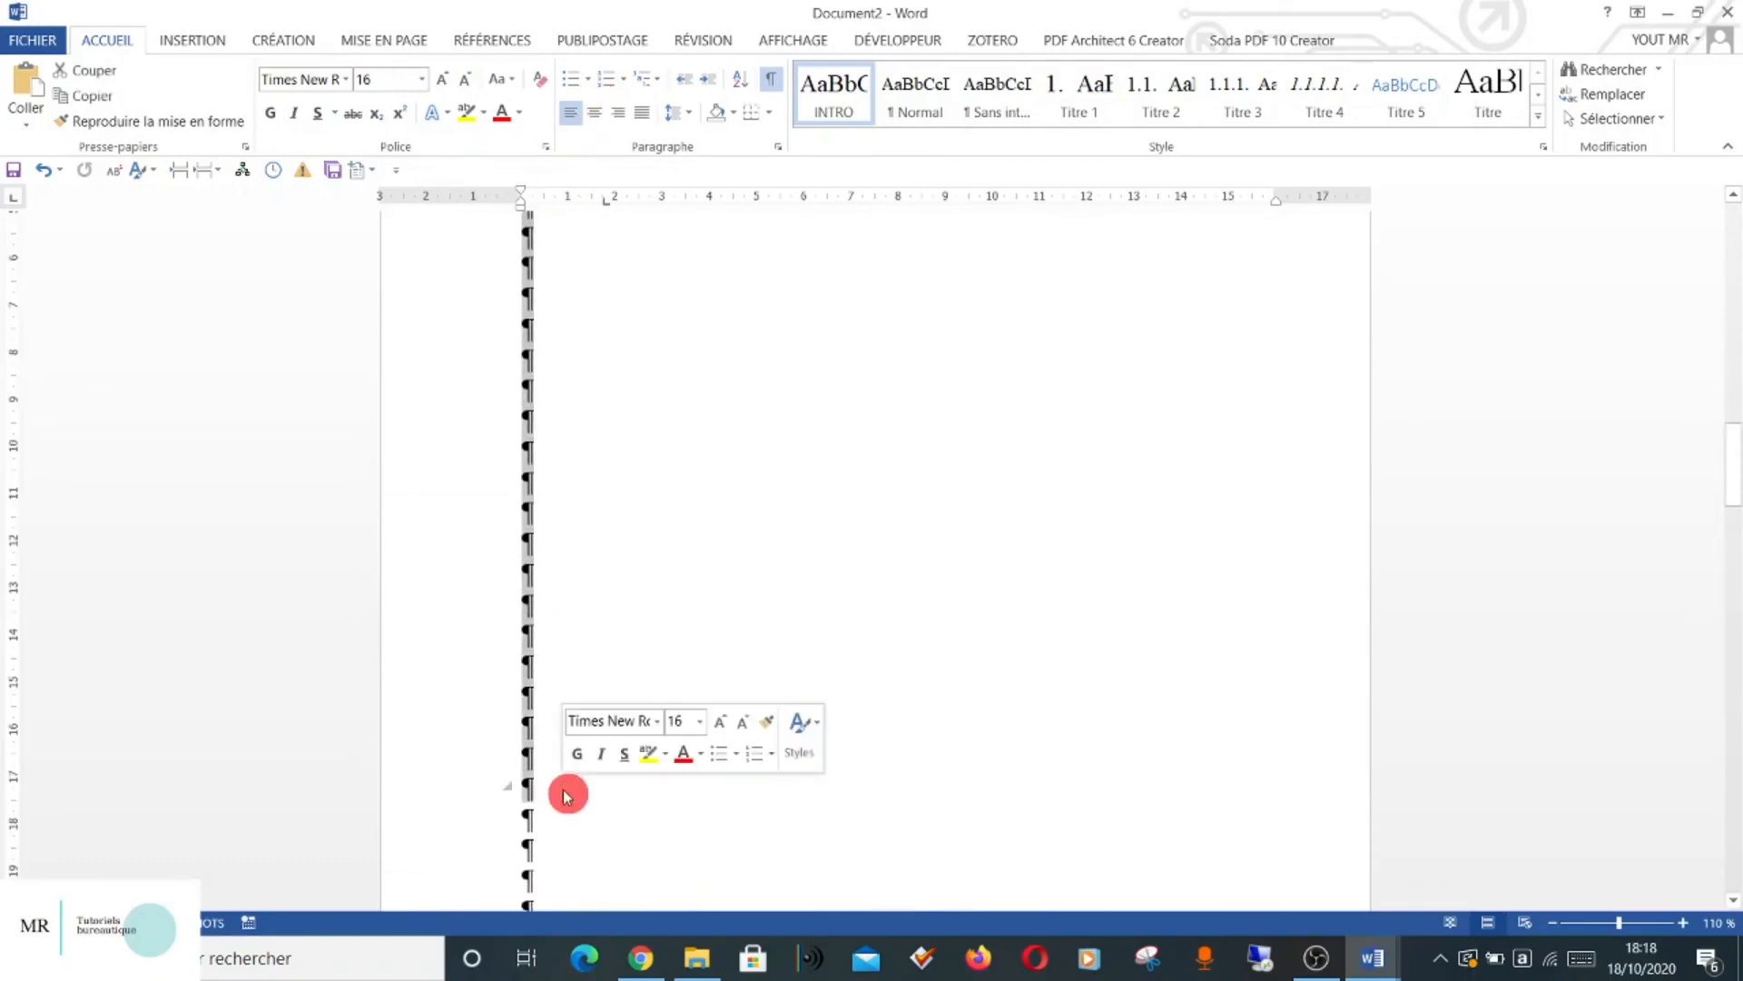
click(915, 86)
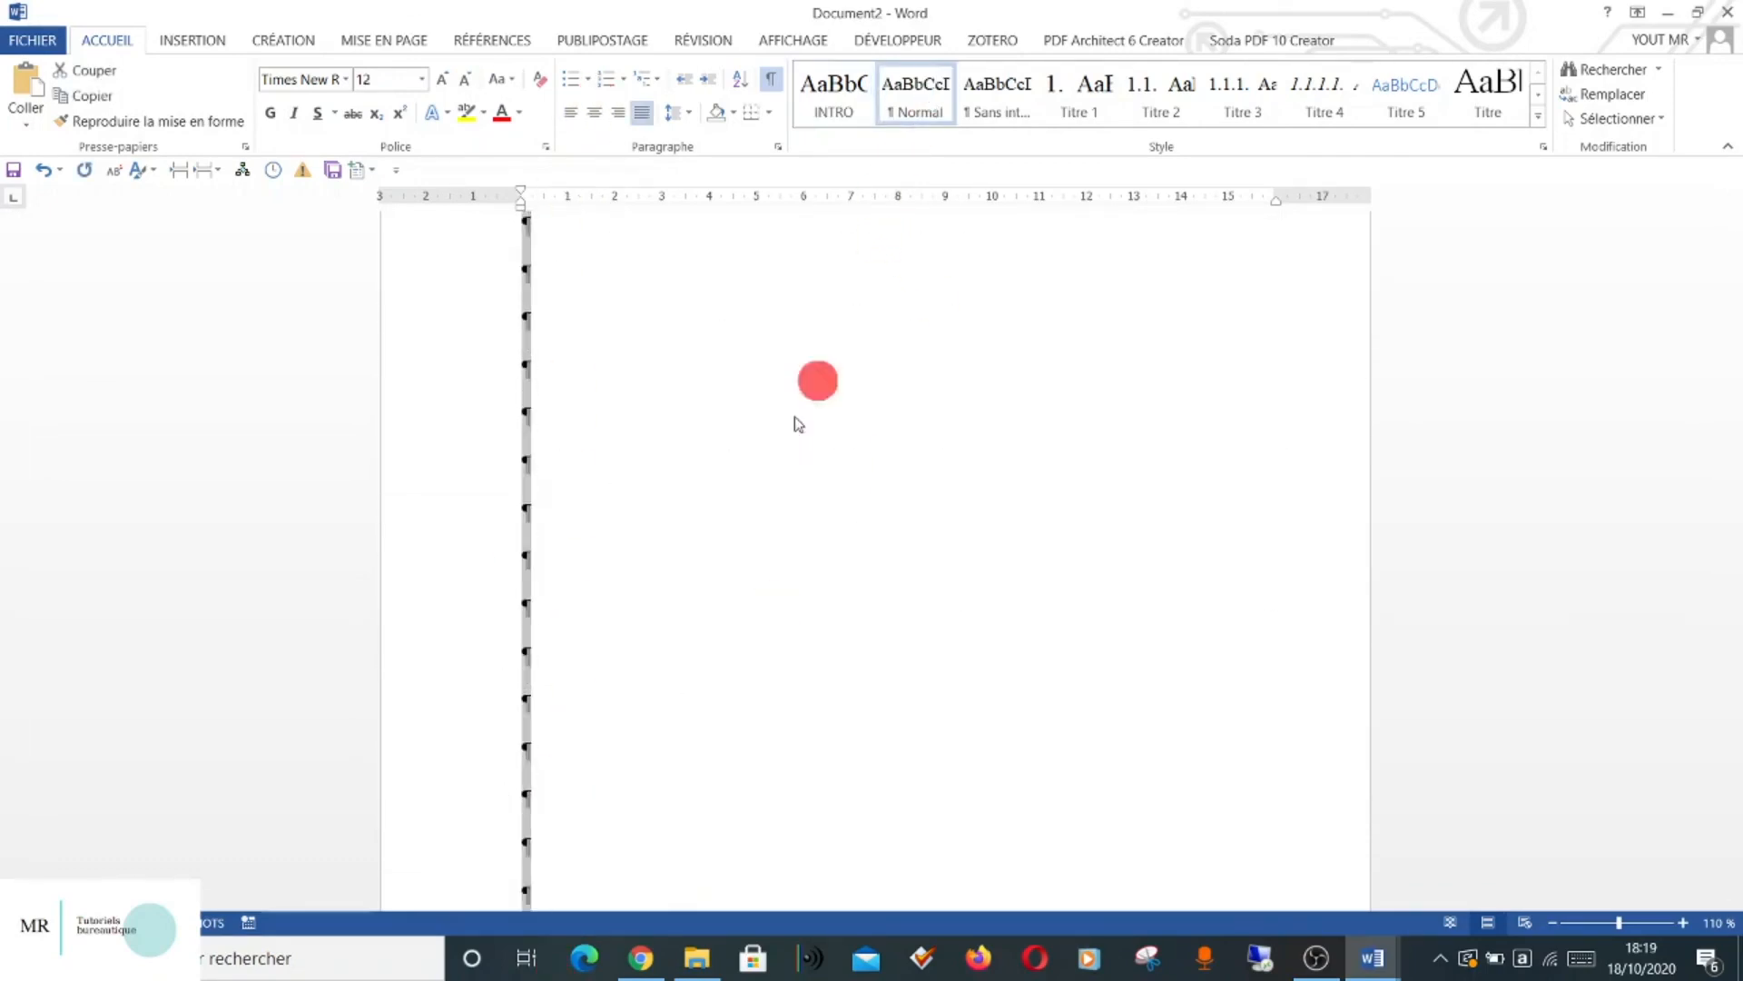
click(731, 543)
scroll(670, 405, up, 15)
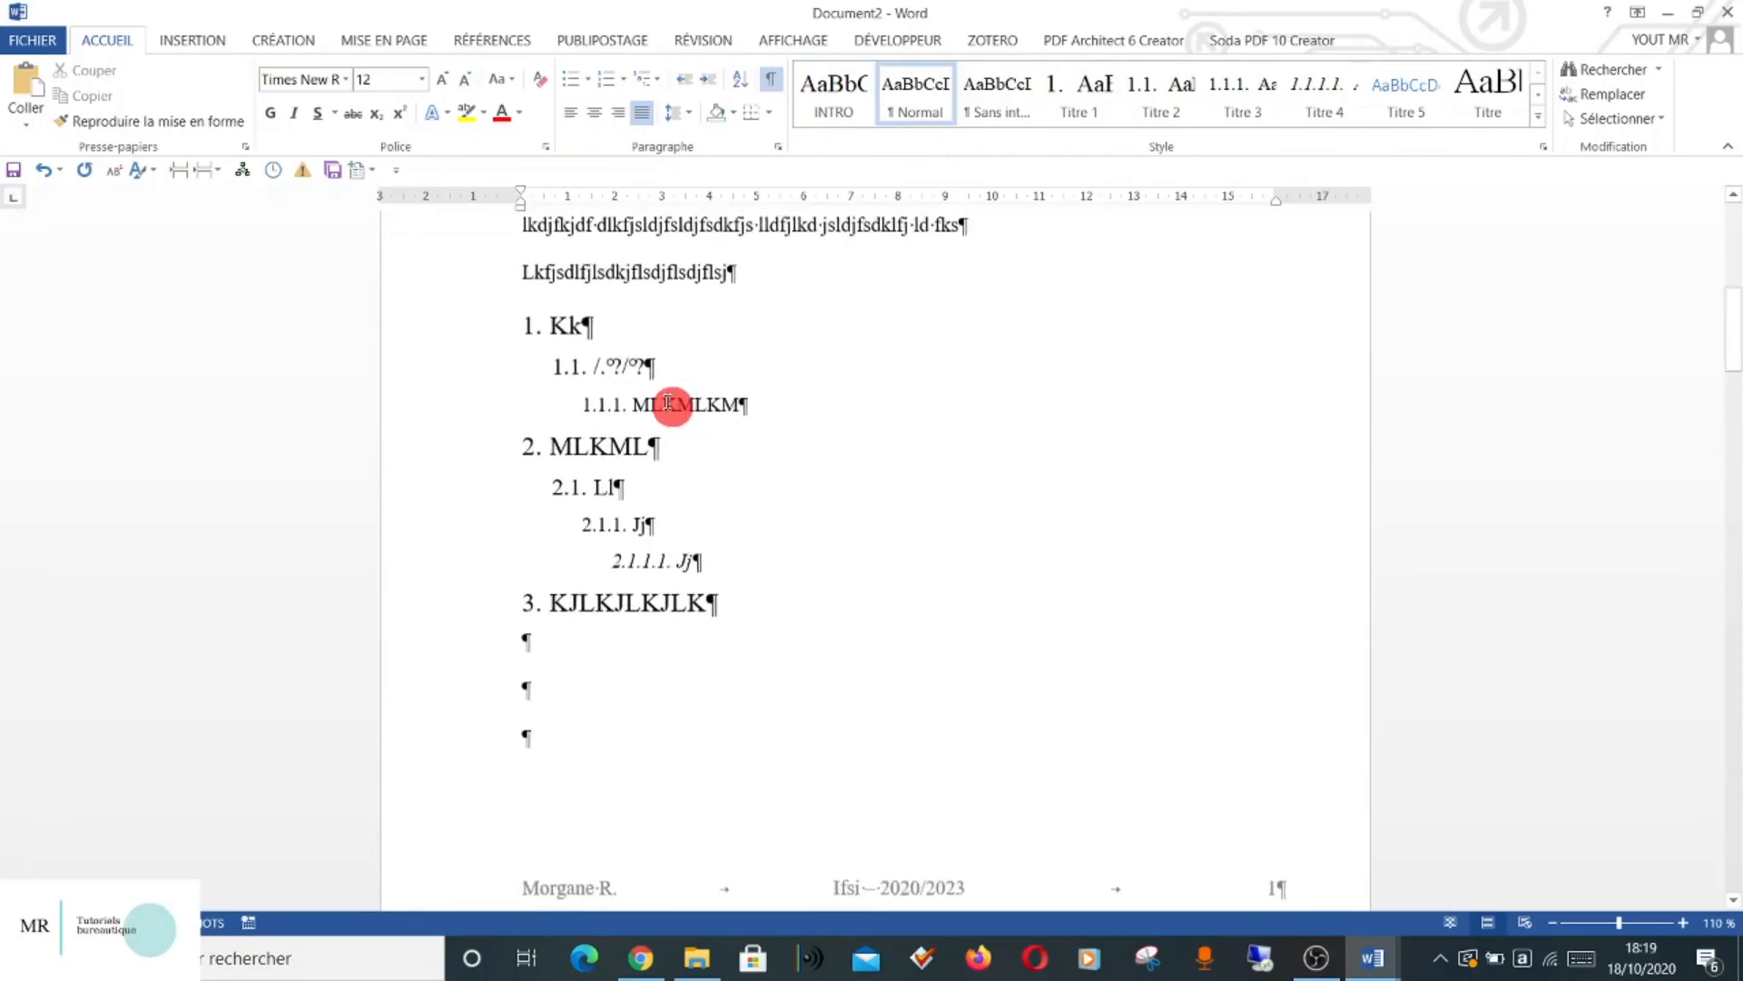
Insert spaces after "flksj" in the first paragraph under INTRO and remove the extra one.
scroll(670, 404, up, 2)
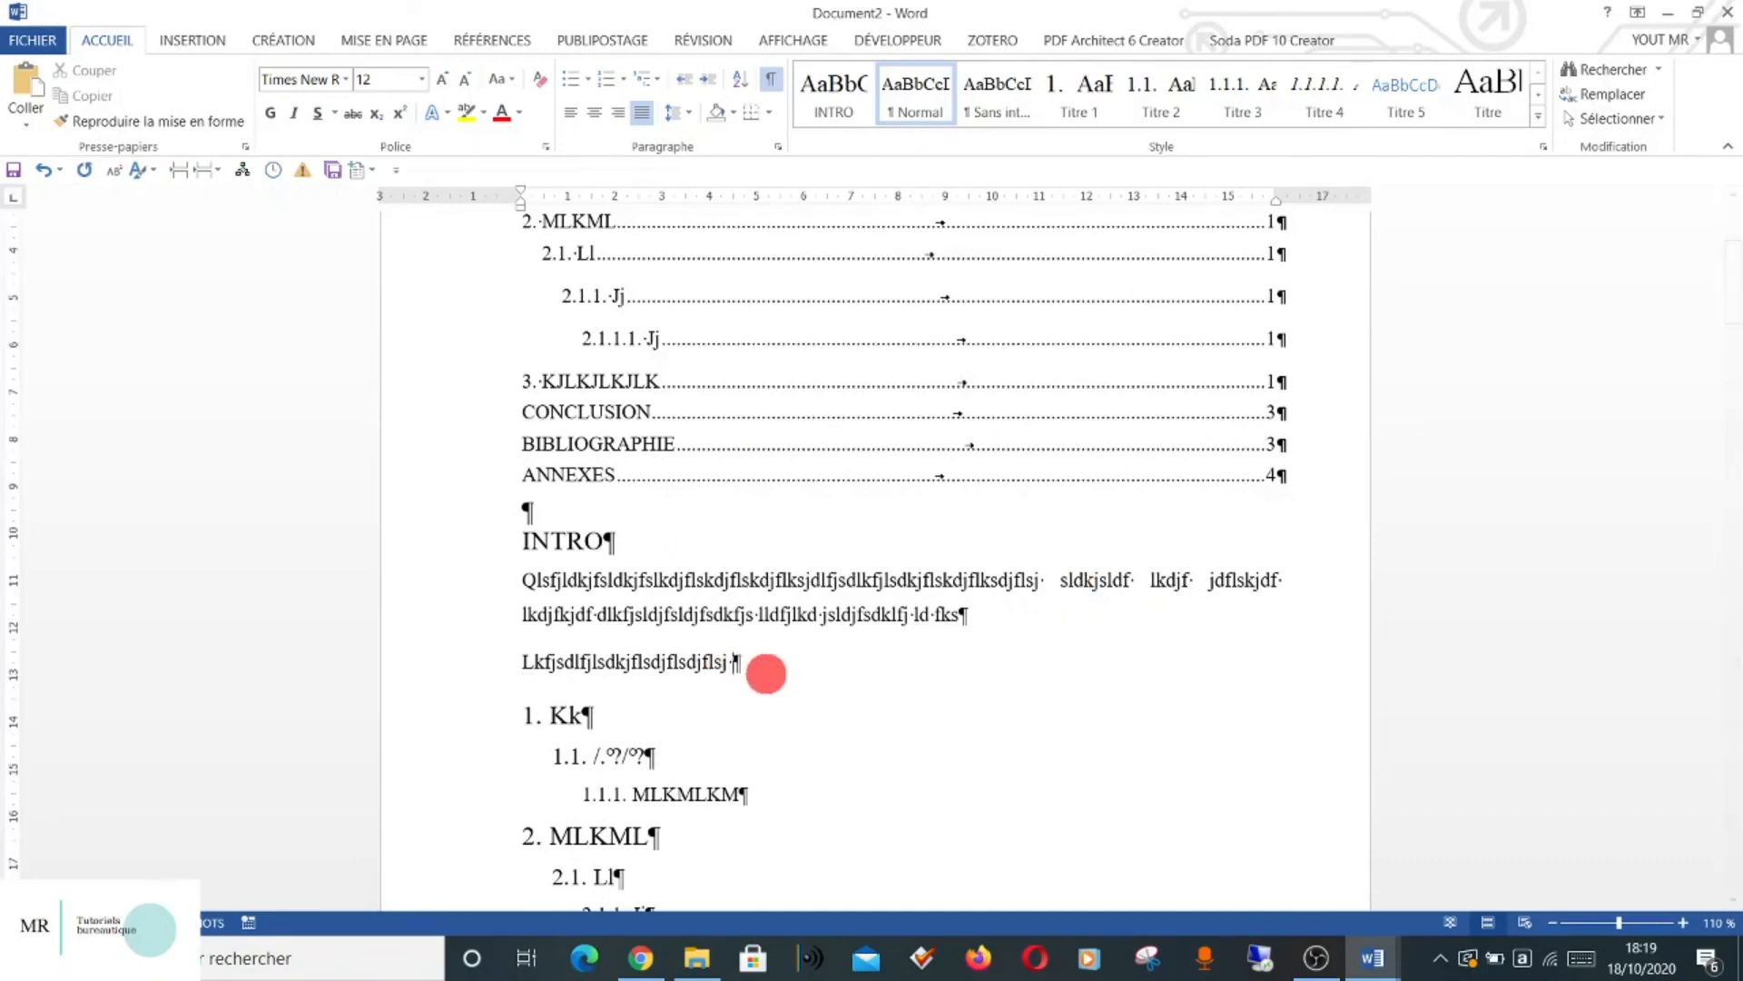
ctrl+scroll(732, 661, up, 7)
ctrl+scroll(728, 655, up, 2)
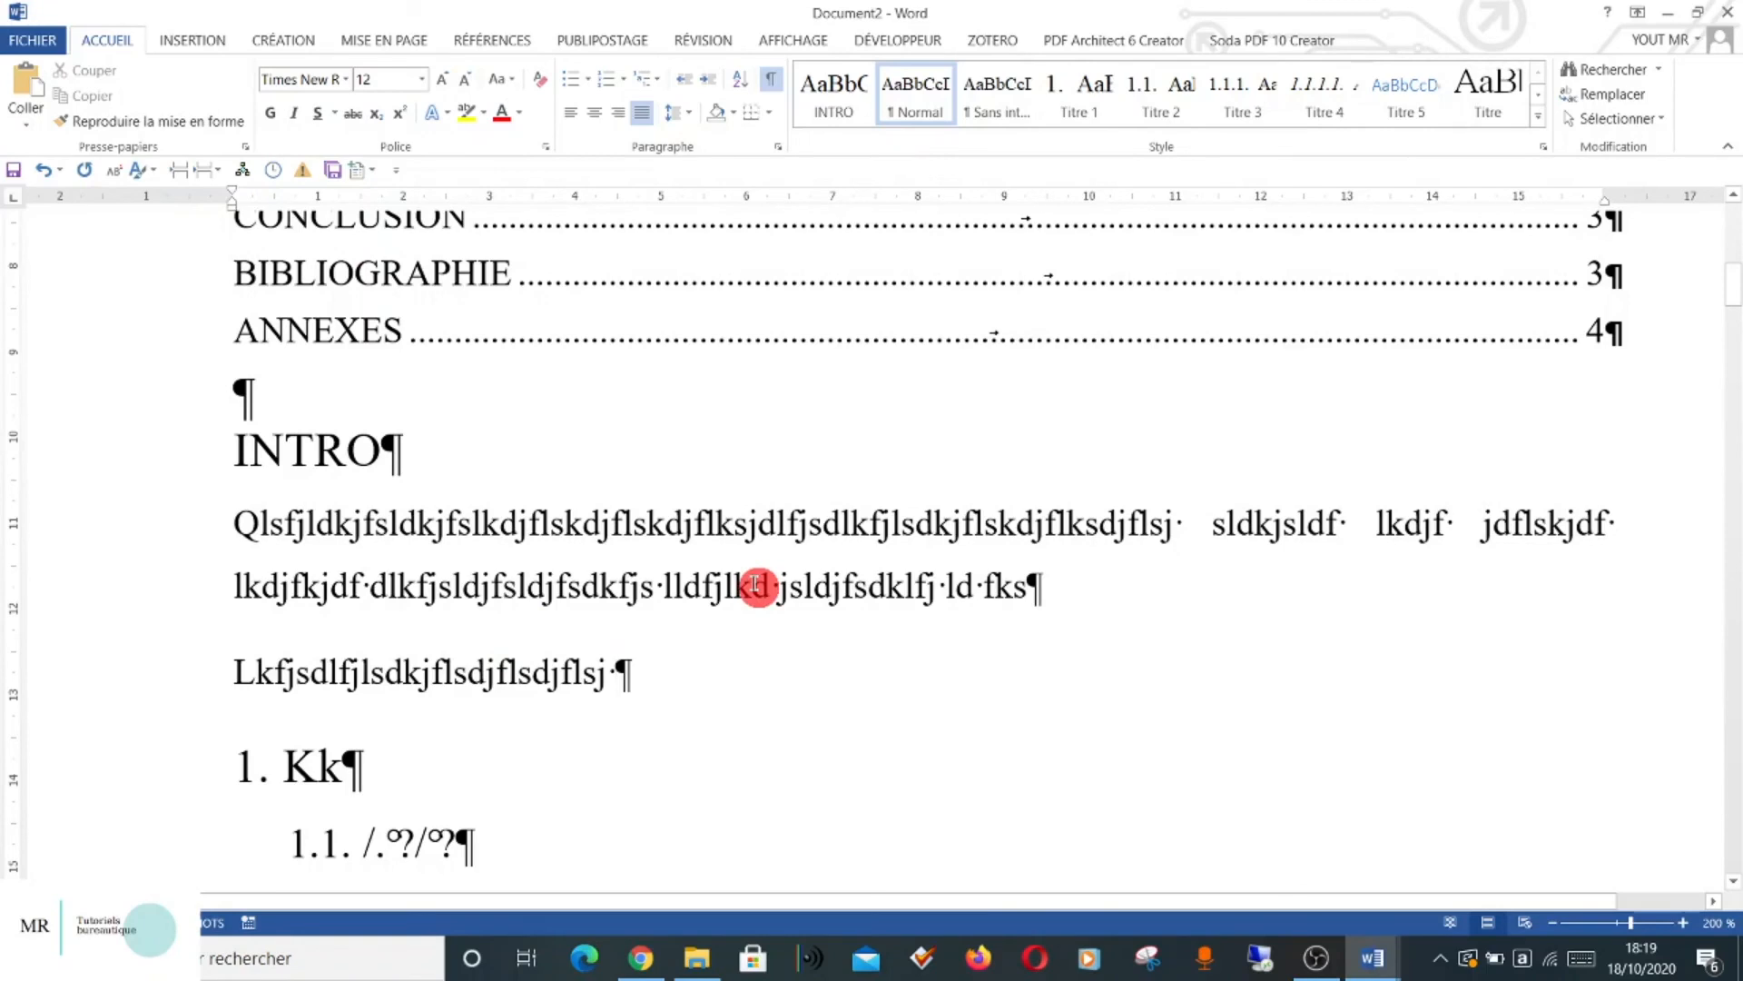
click(761, 525)
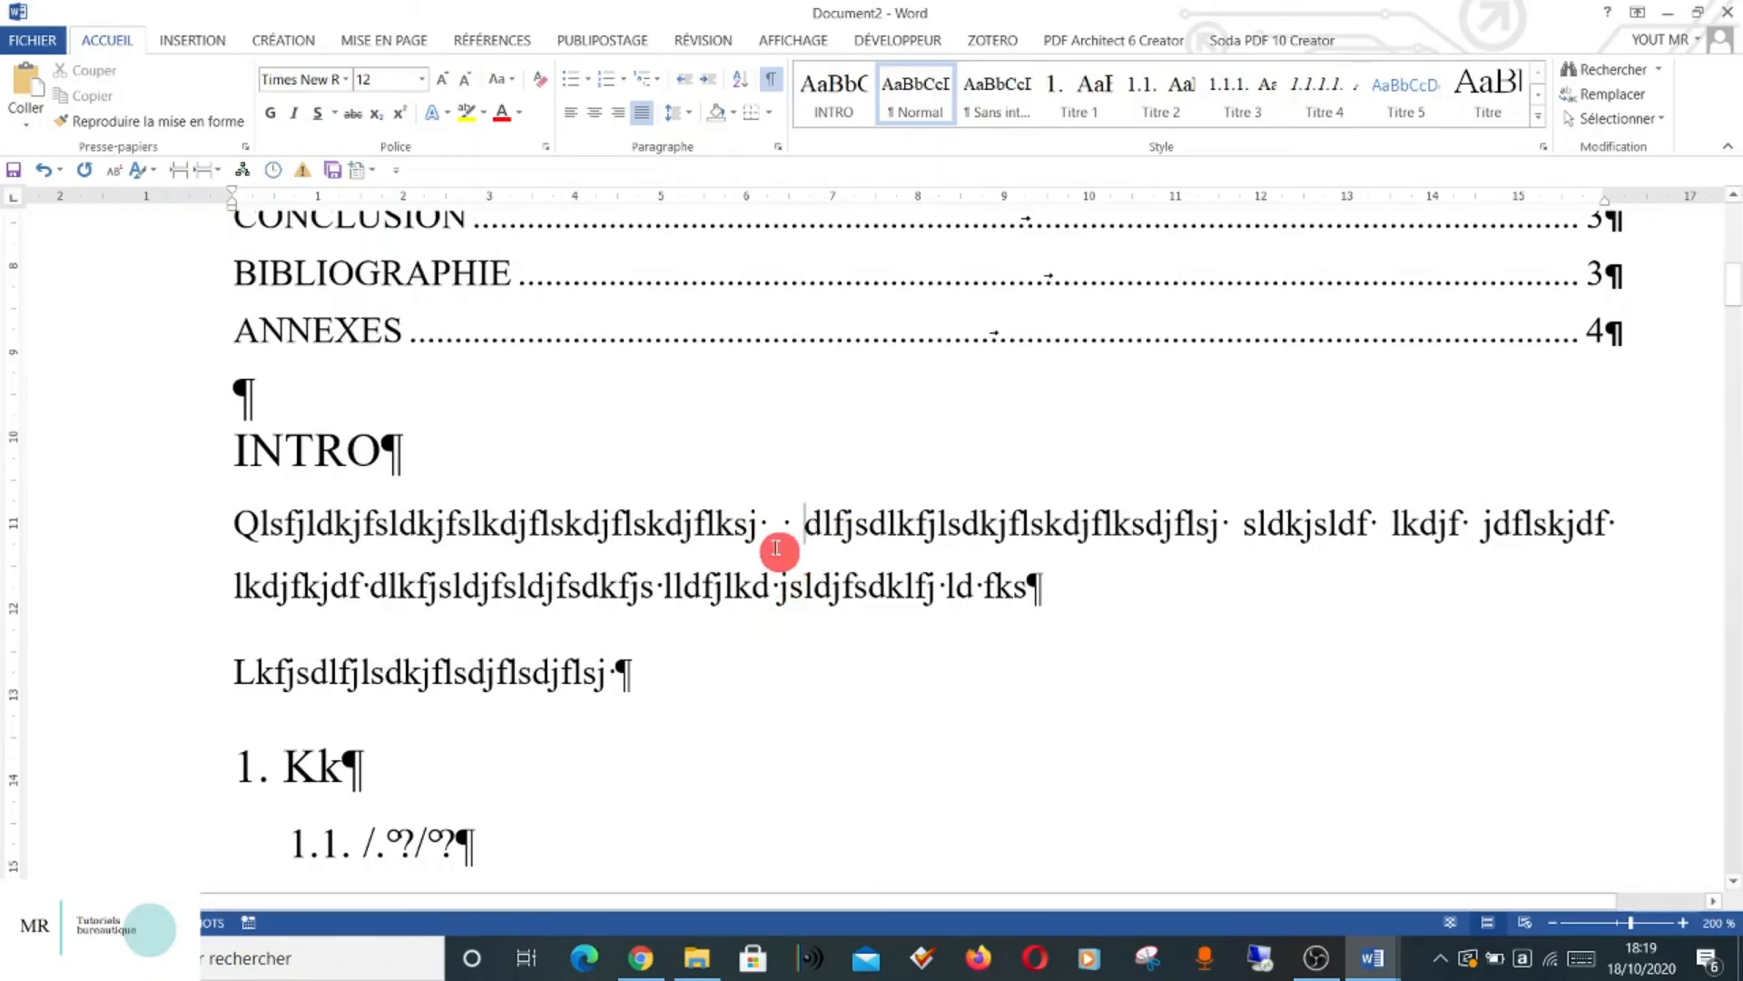
key(BackSpace)
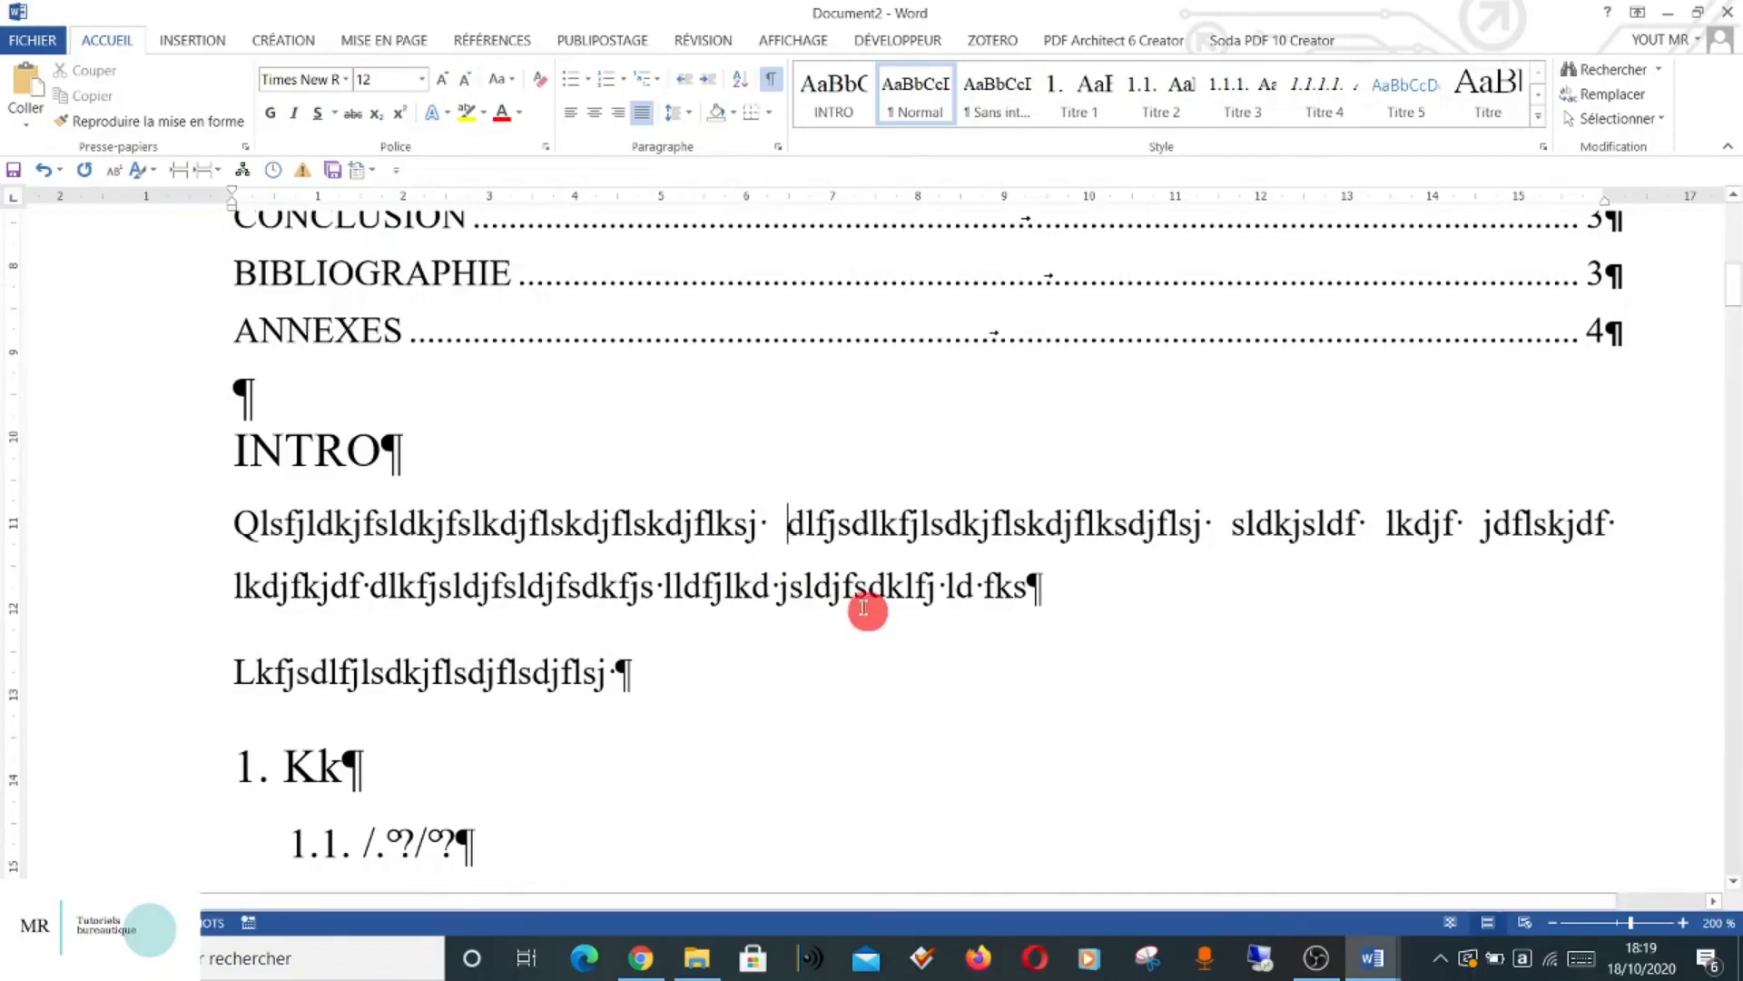
Hide the formatting marks in the document.
click(773, 90)
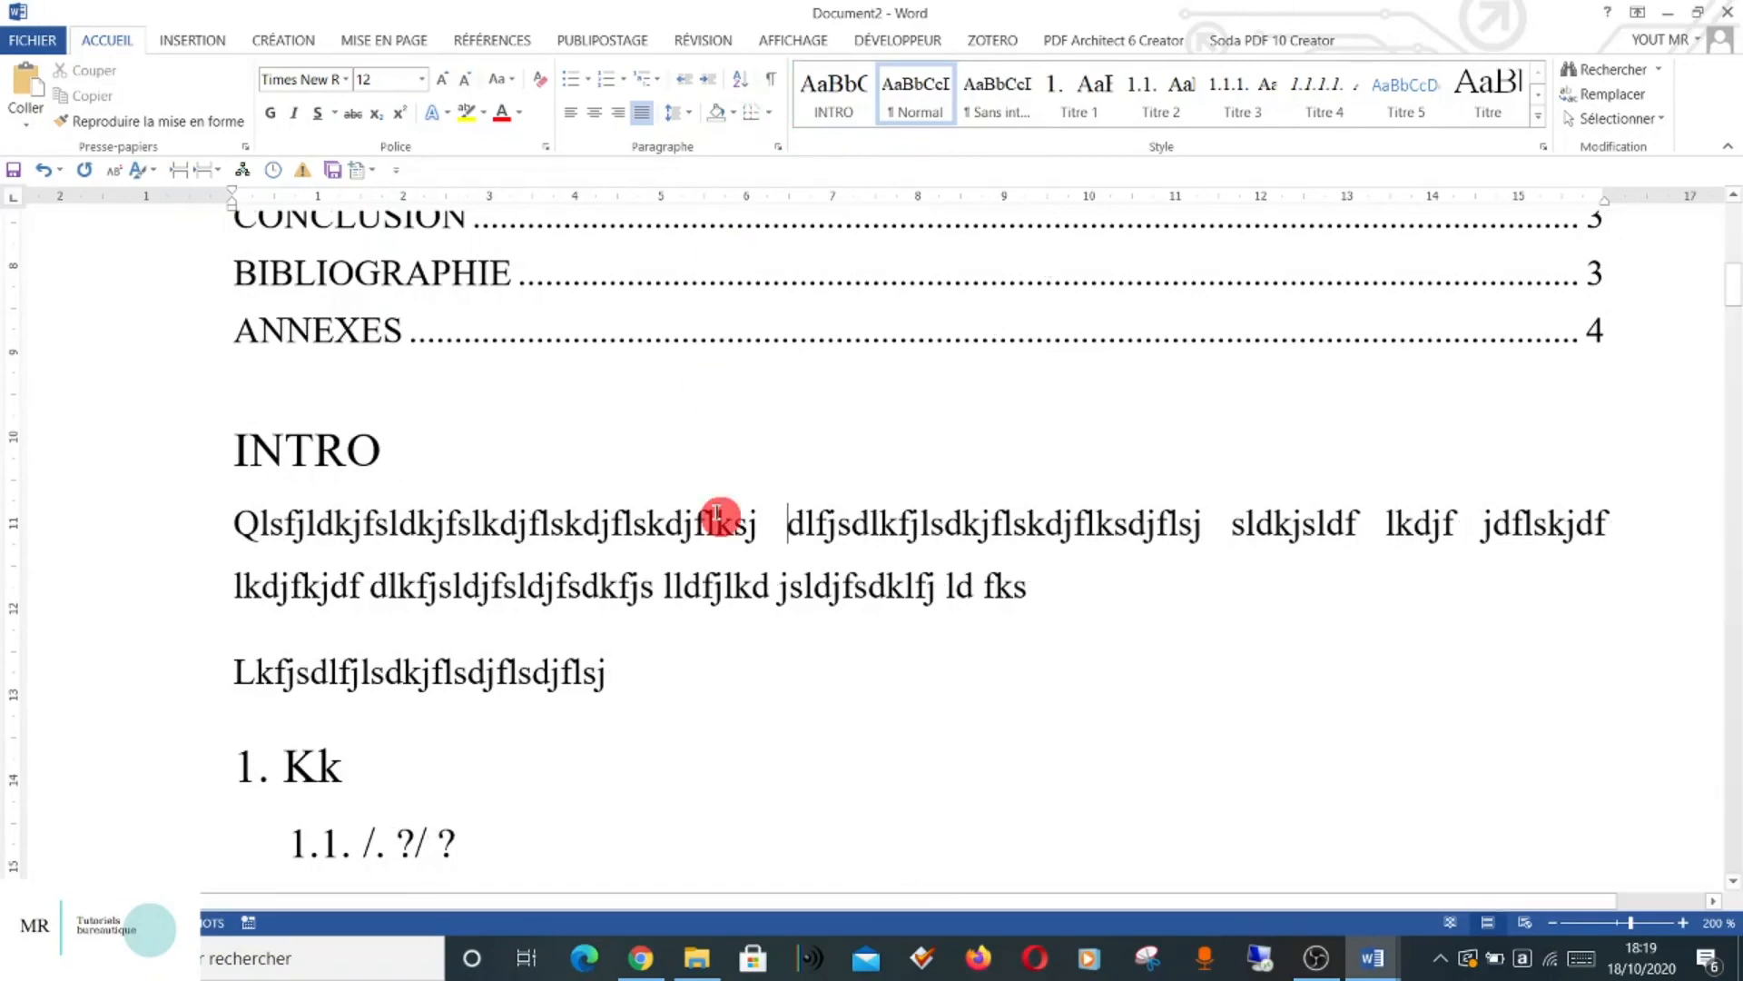
click(776, 84)
click(776, 85)
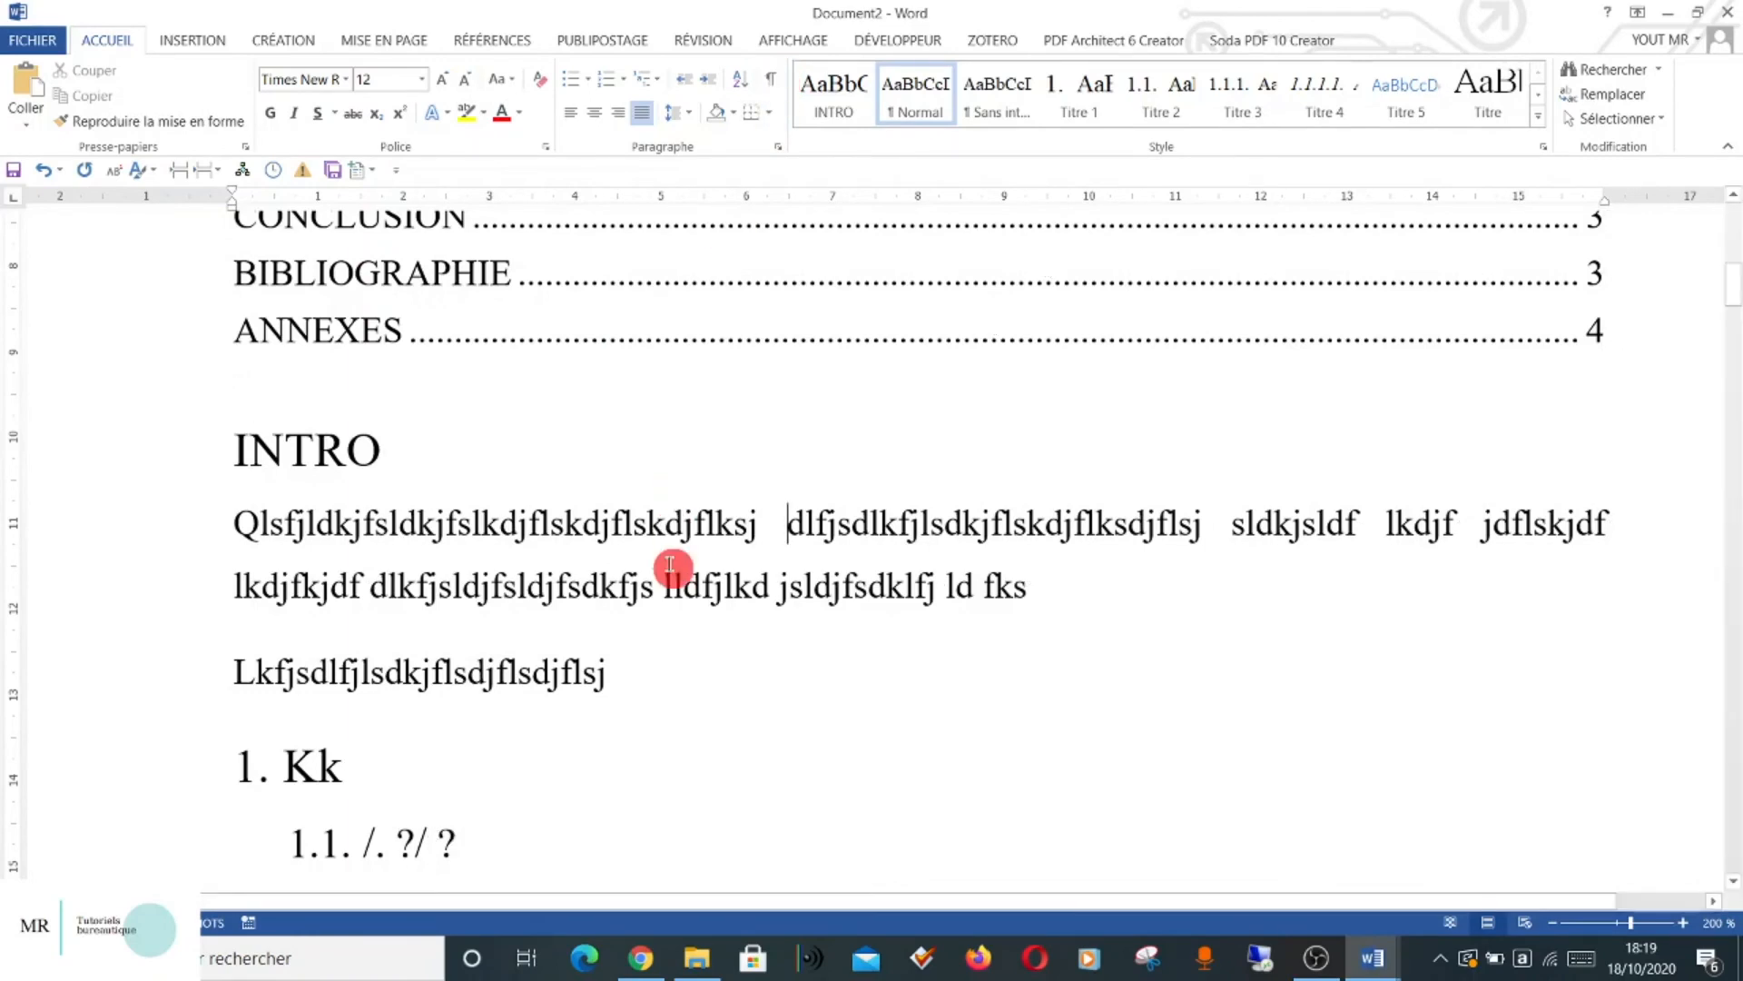
ctrl+scroll(672, 568, down, 5)
ctrl+scroll(672, 567, down, 8)
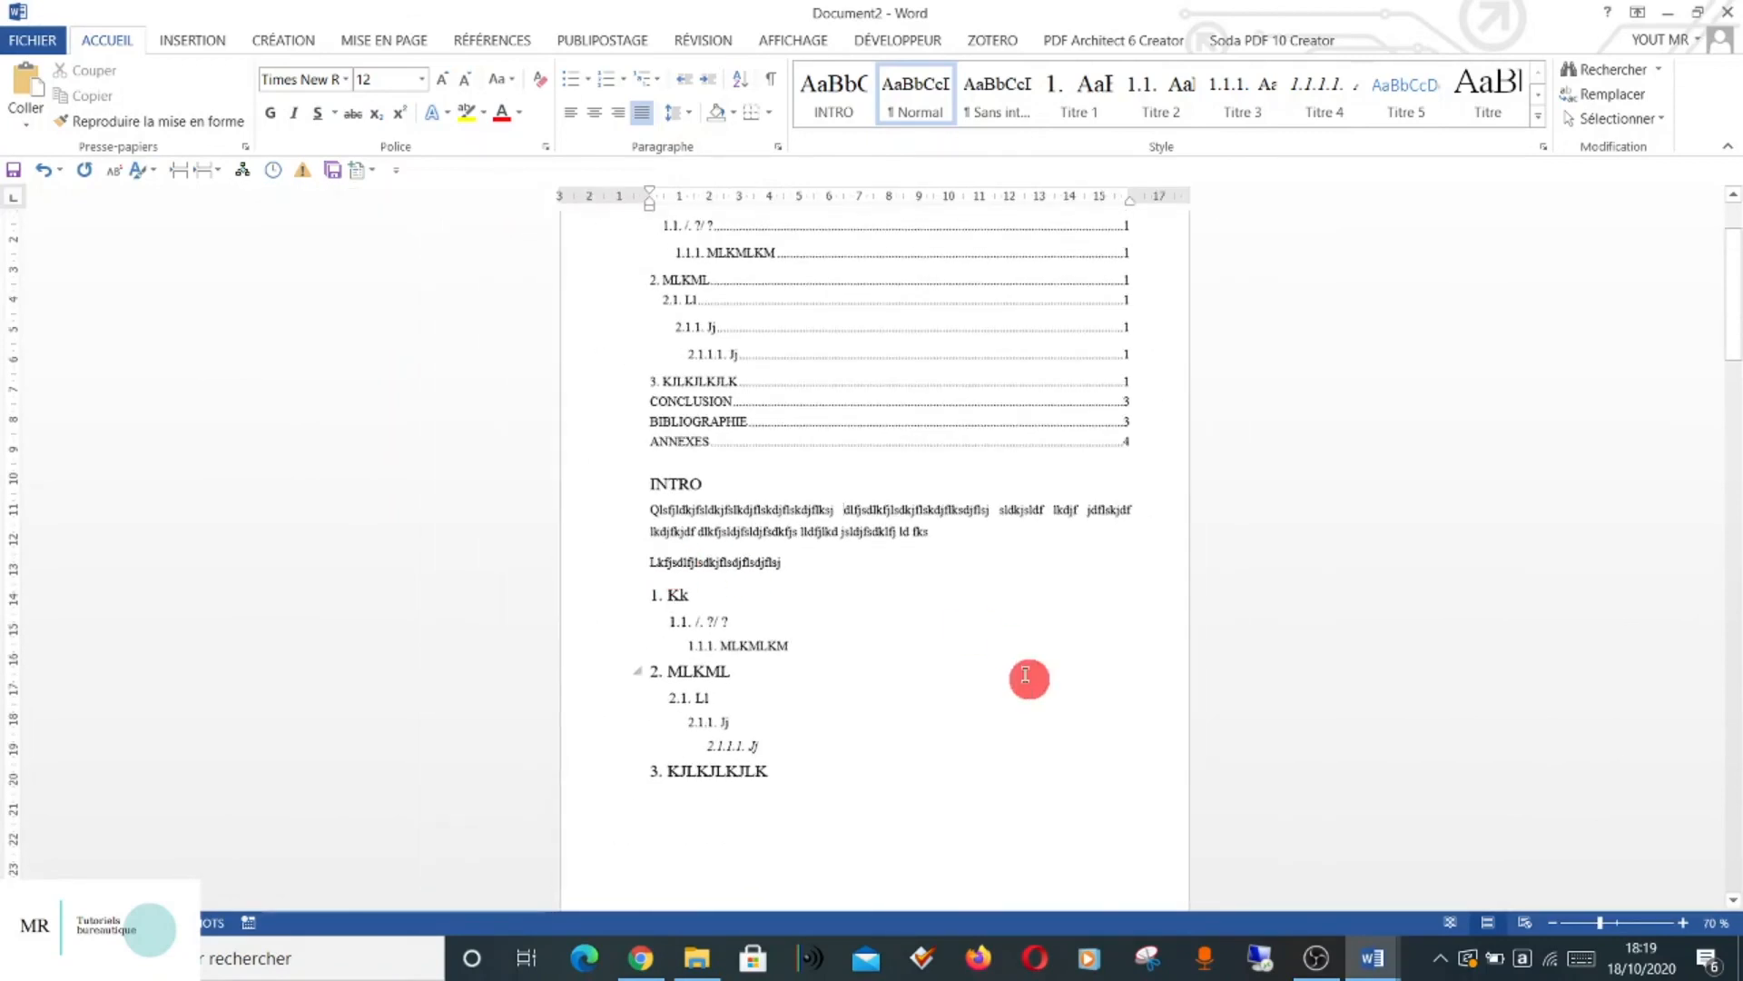
scroll(1011, 630, down, 2)
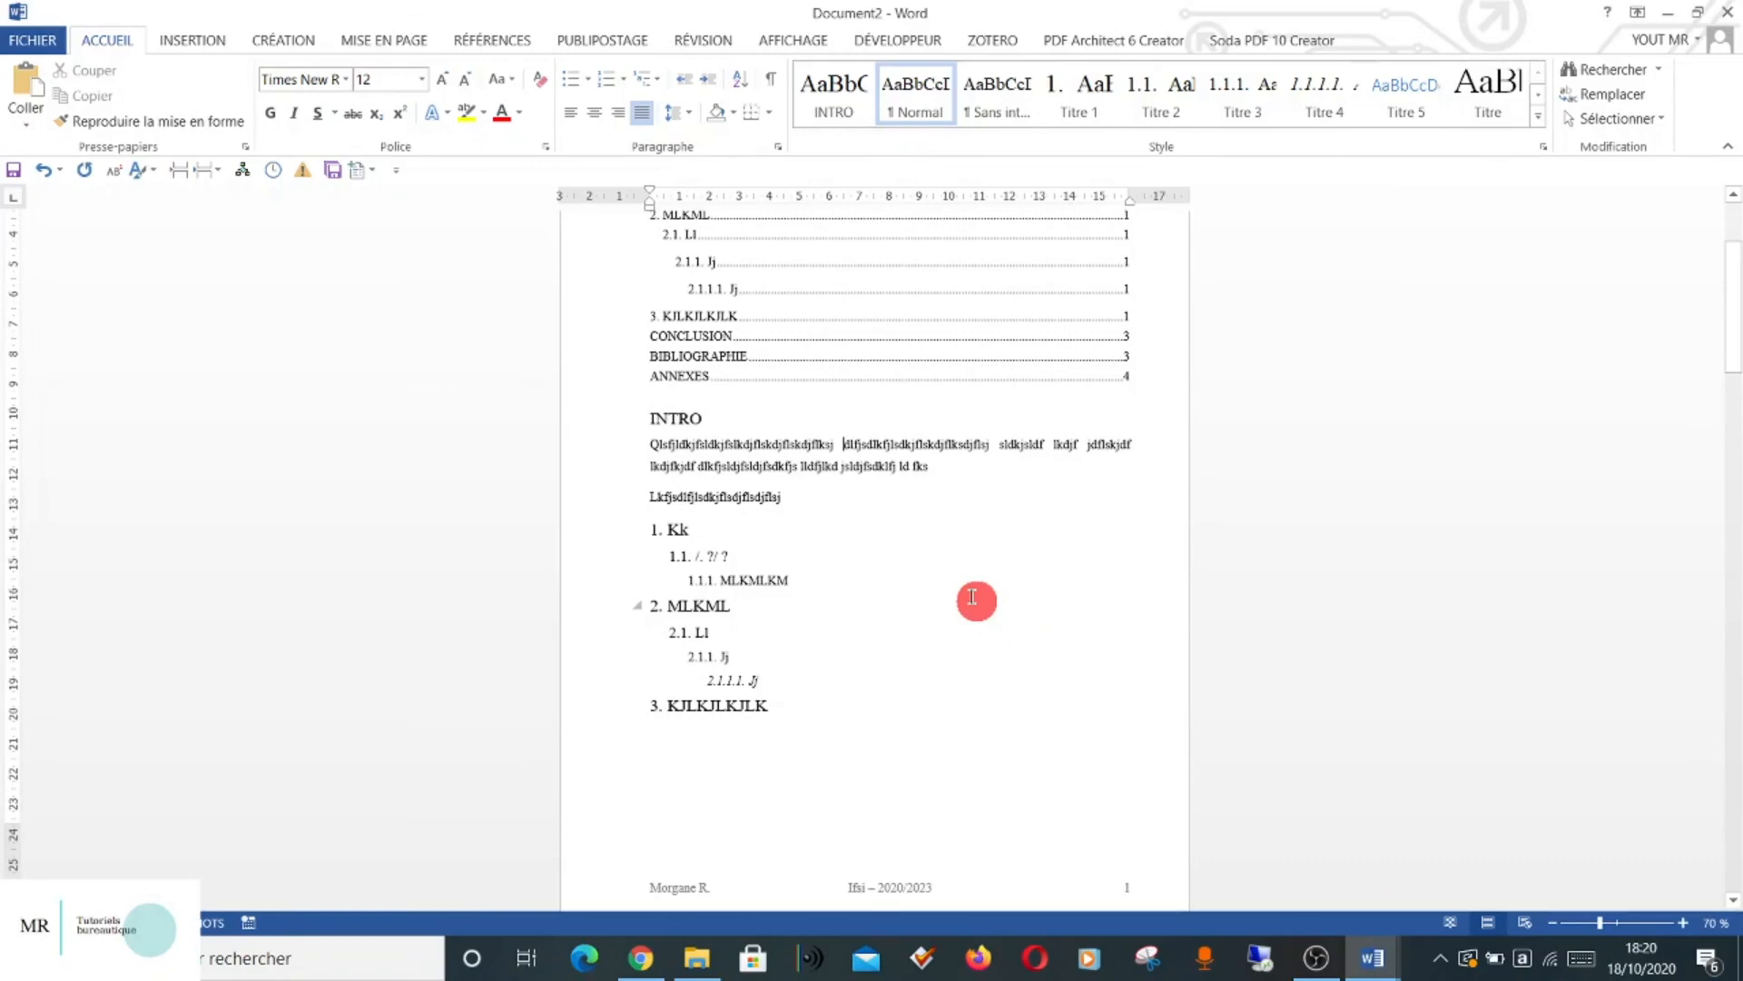
Delete the entire body content of the document, leaving the styles and the footer in place.
key(ctrl+a)
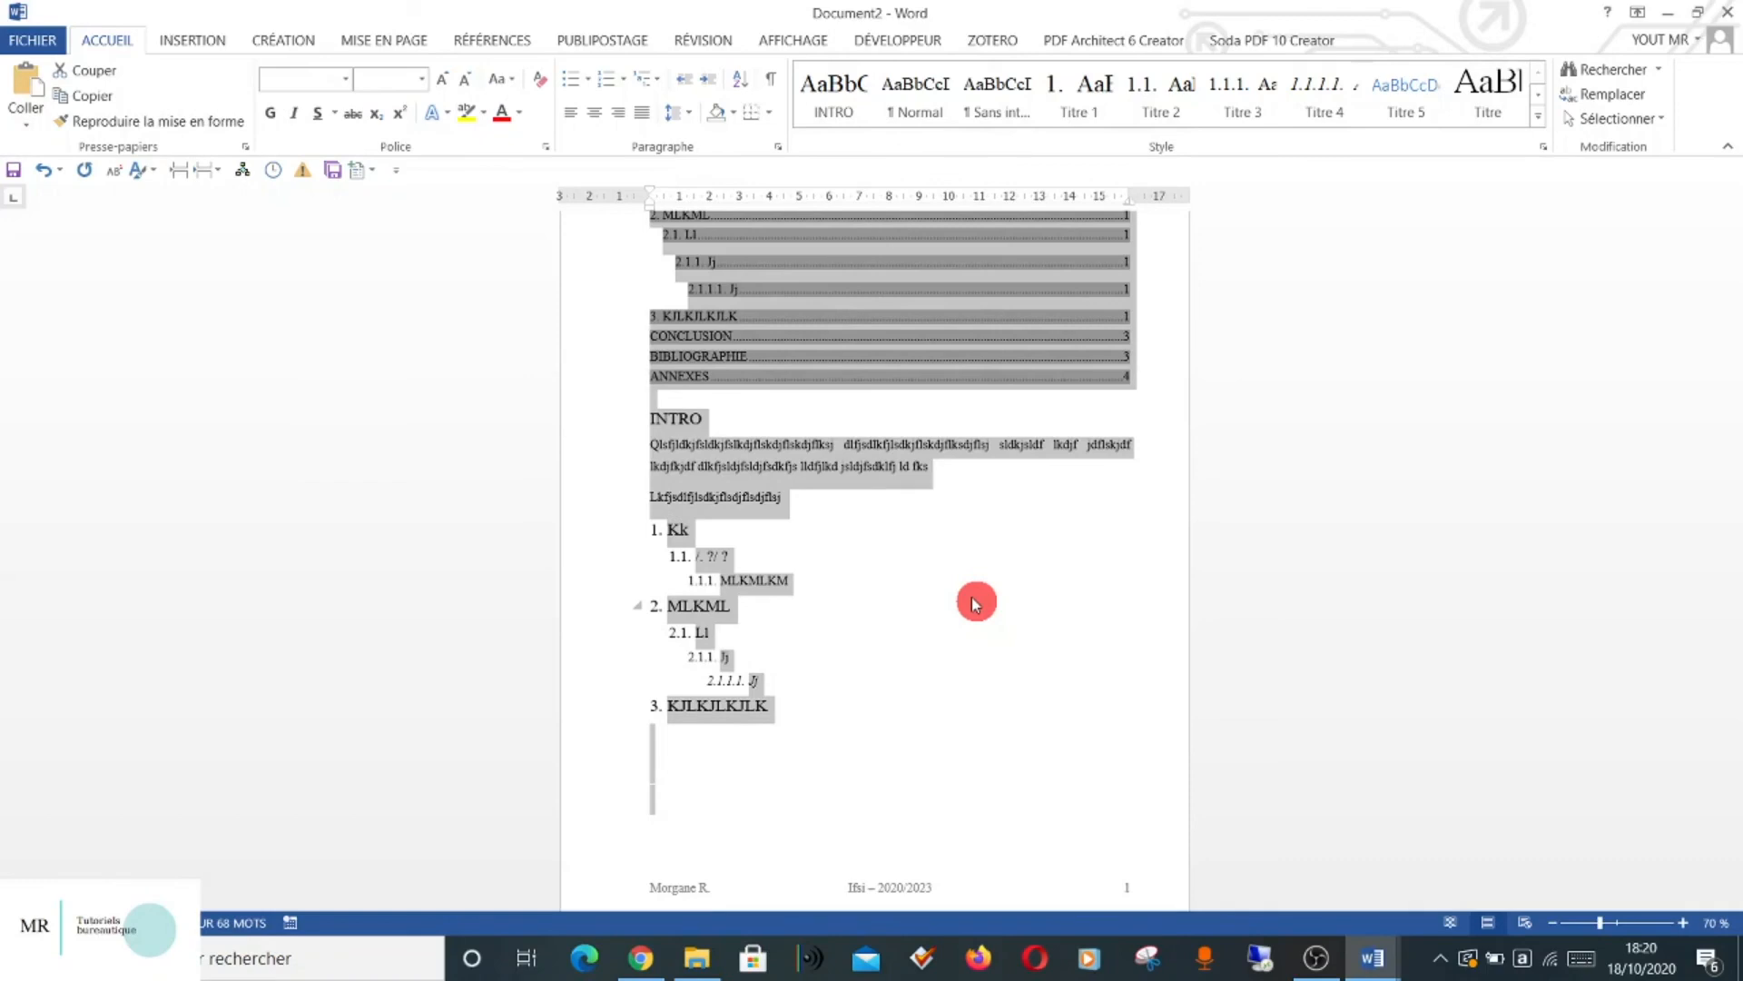
key(Delete)
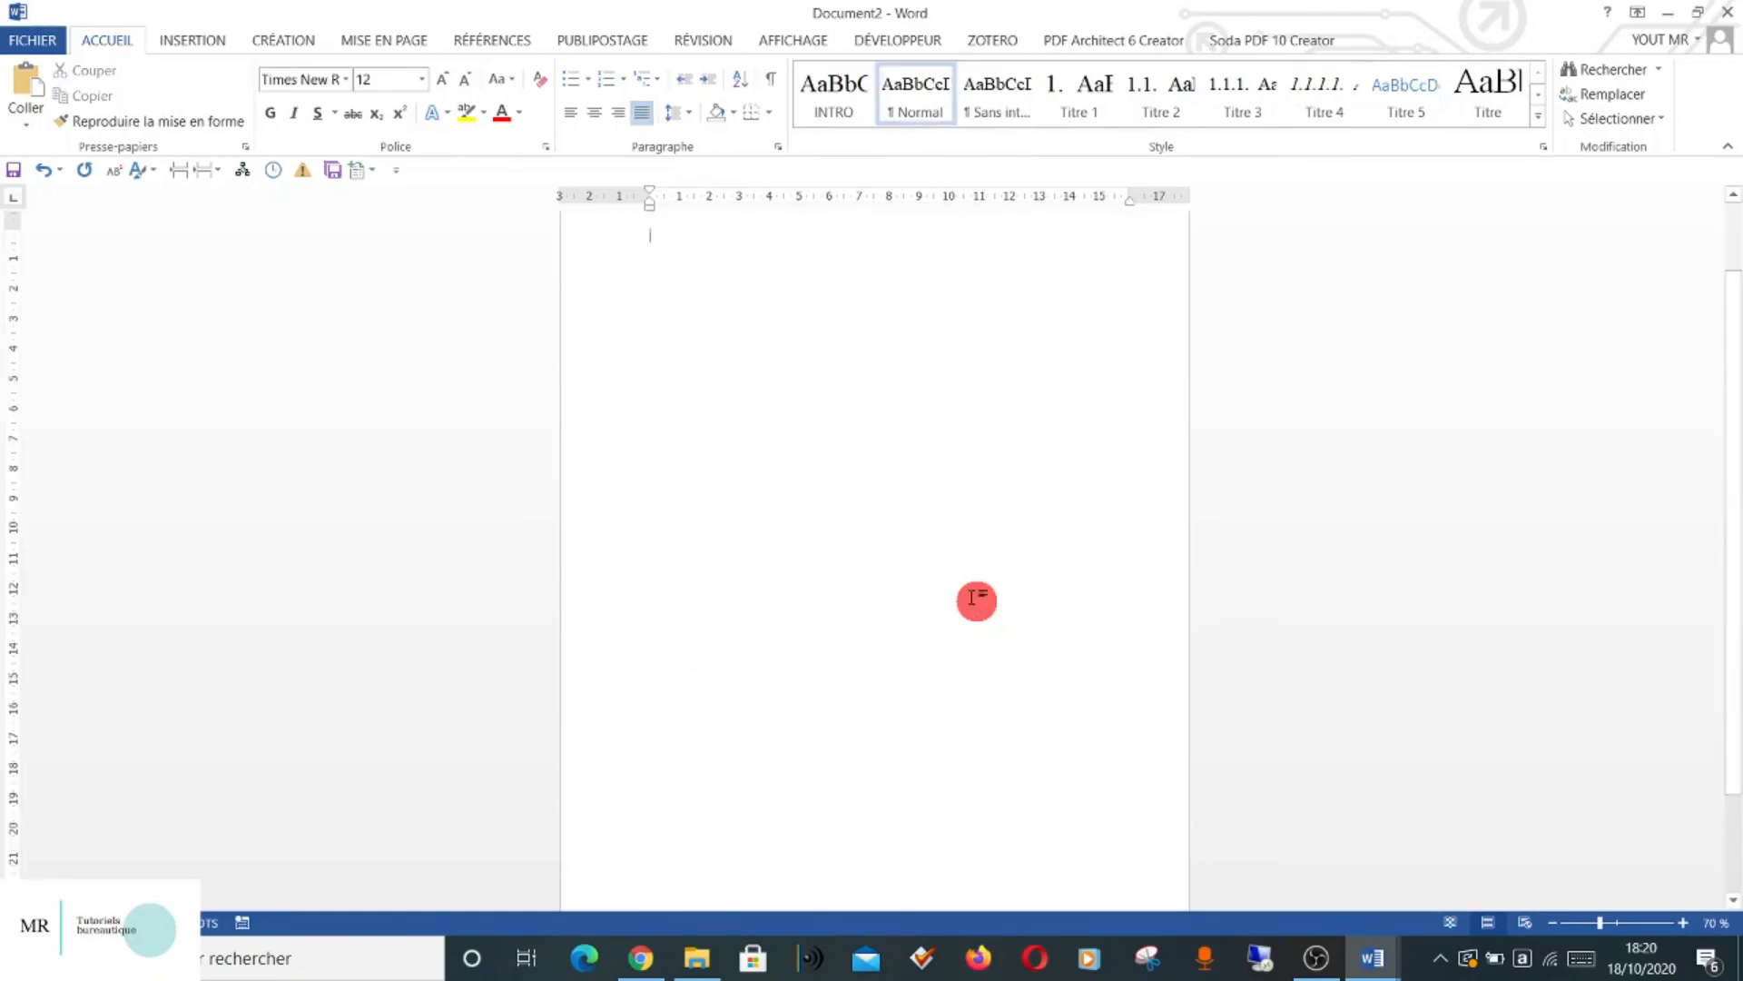
scroll(638, 458, down, 2)
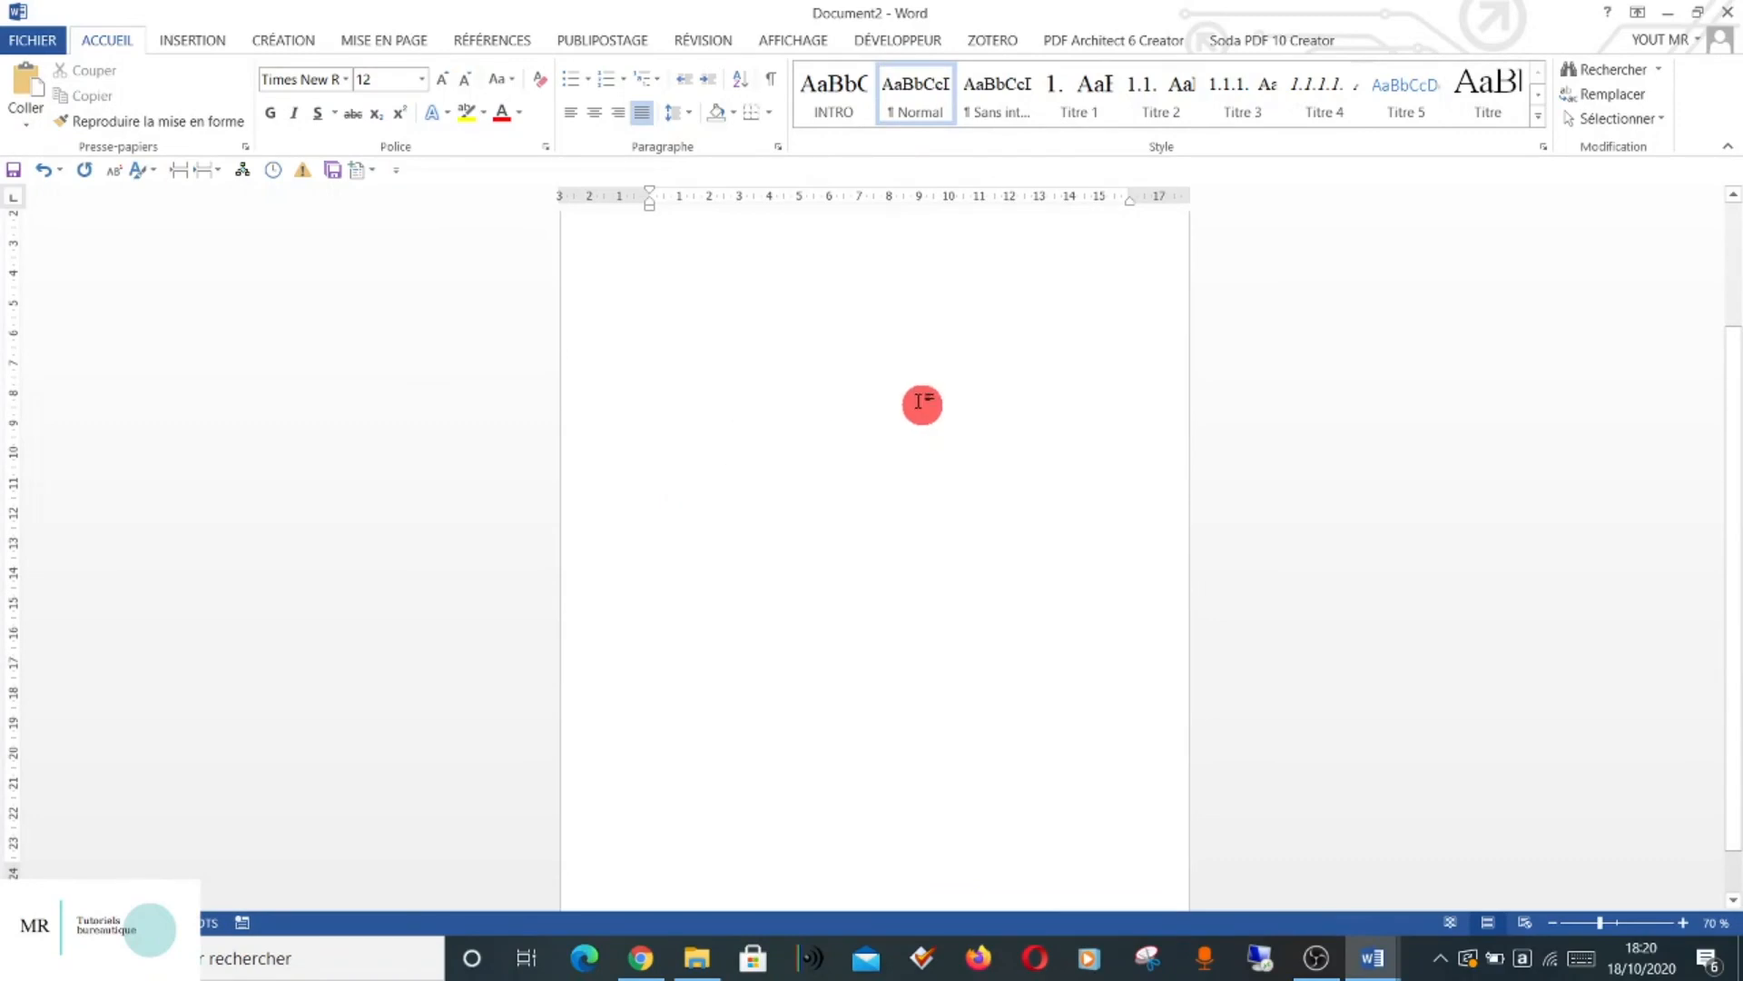
scroll(919, 400, up, 2)
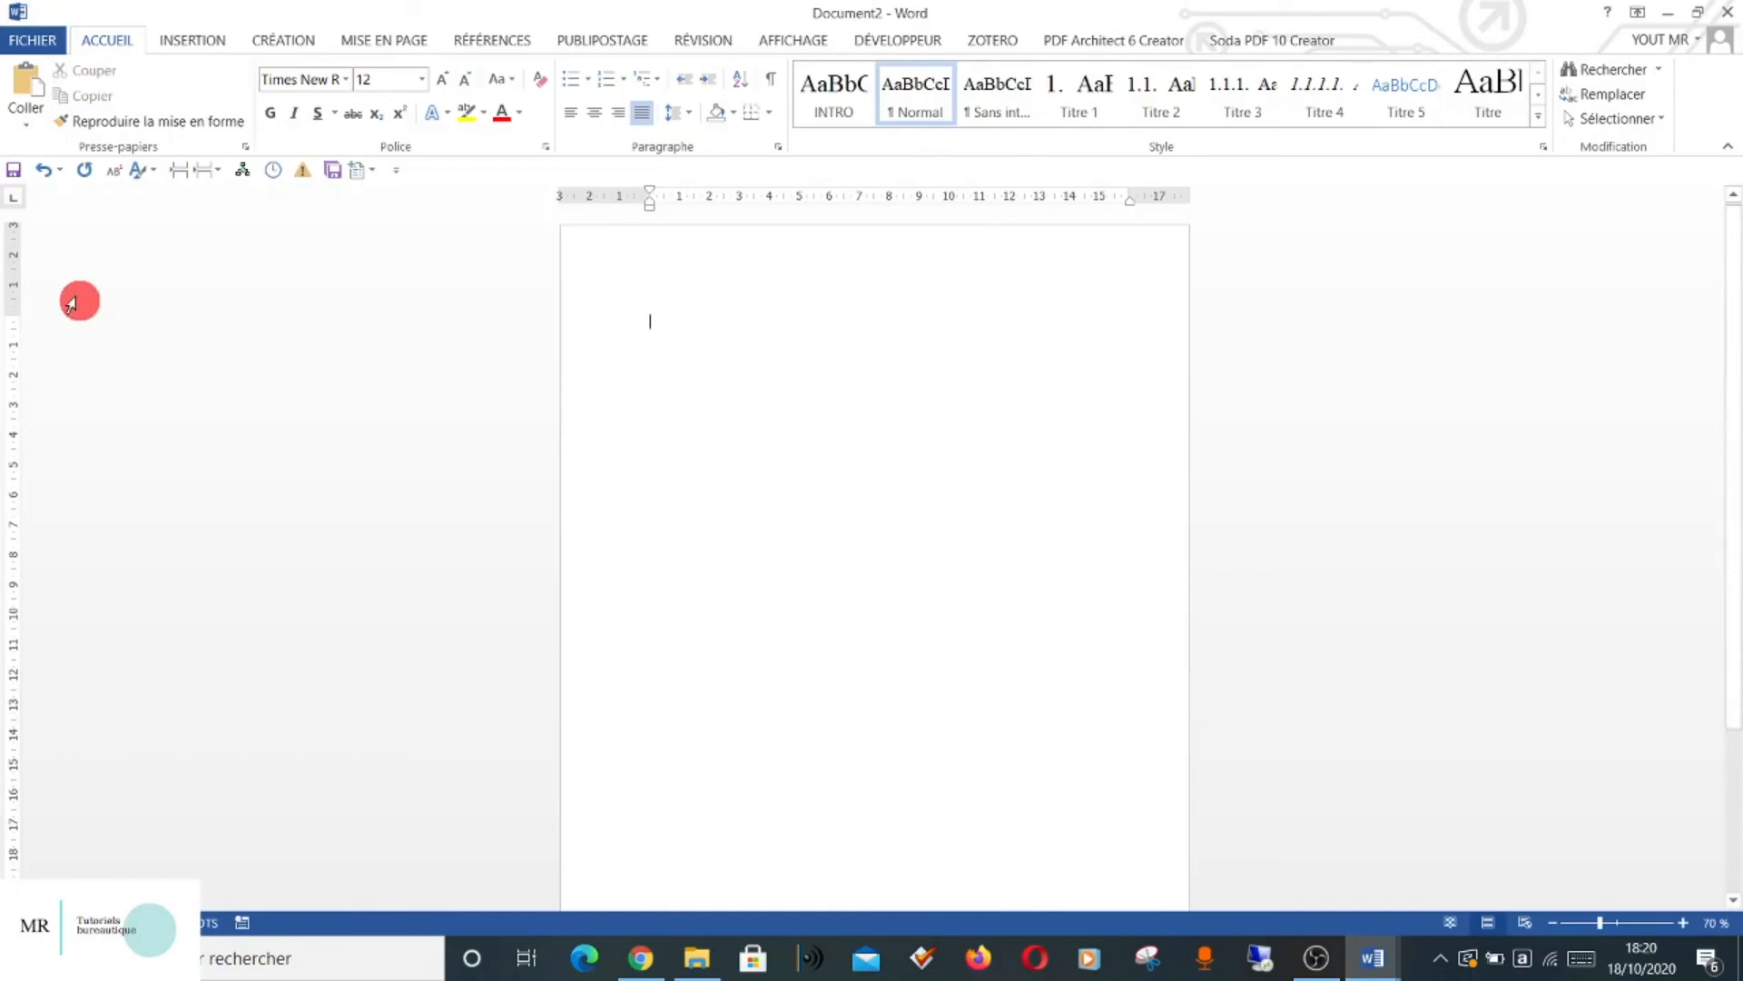
Start saving the document as a new file and browse to the Bureau folder.
click(51, 51)
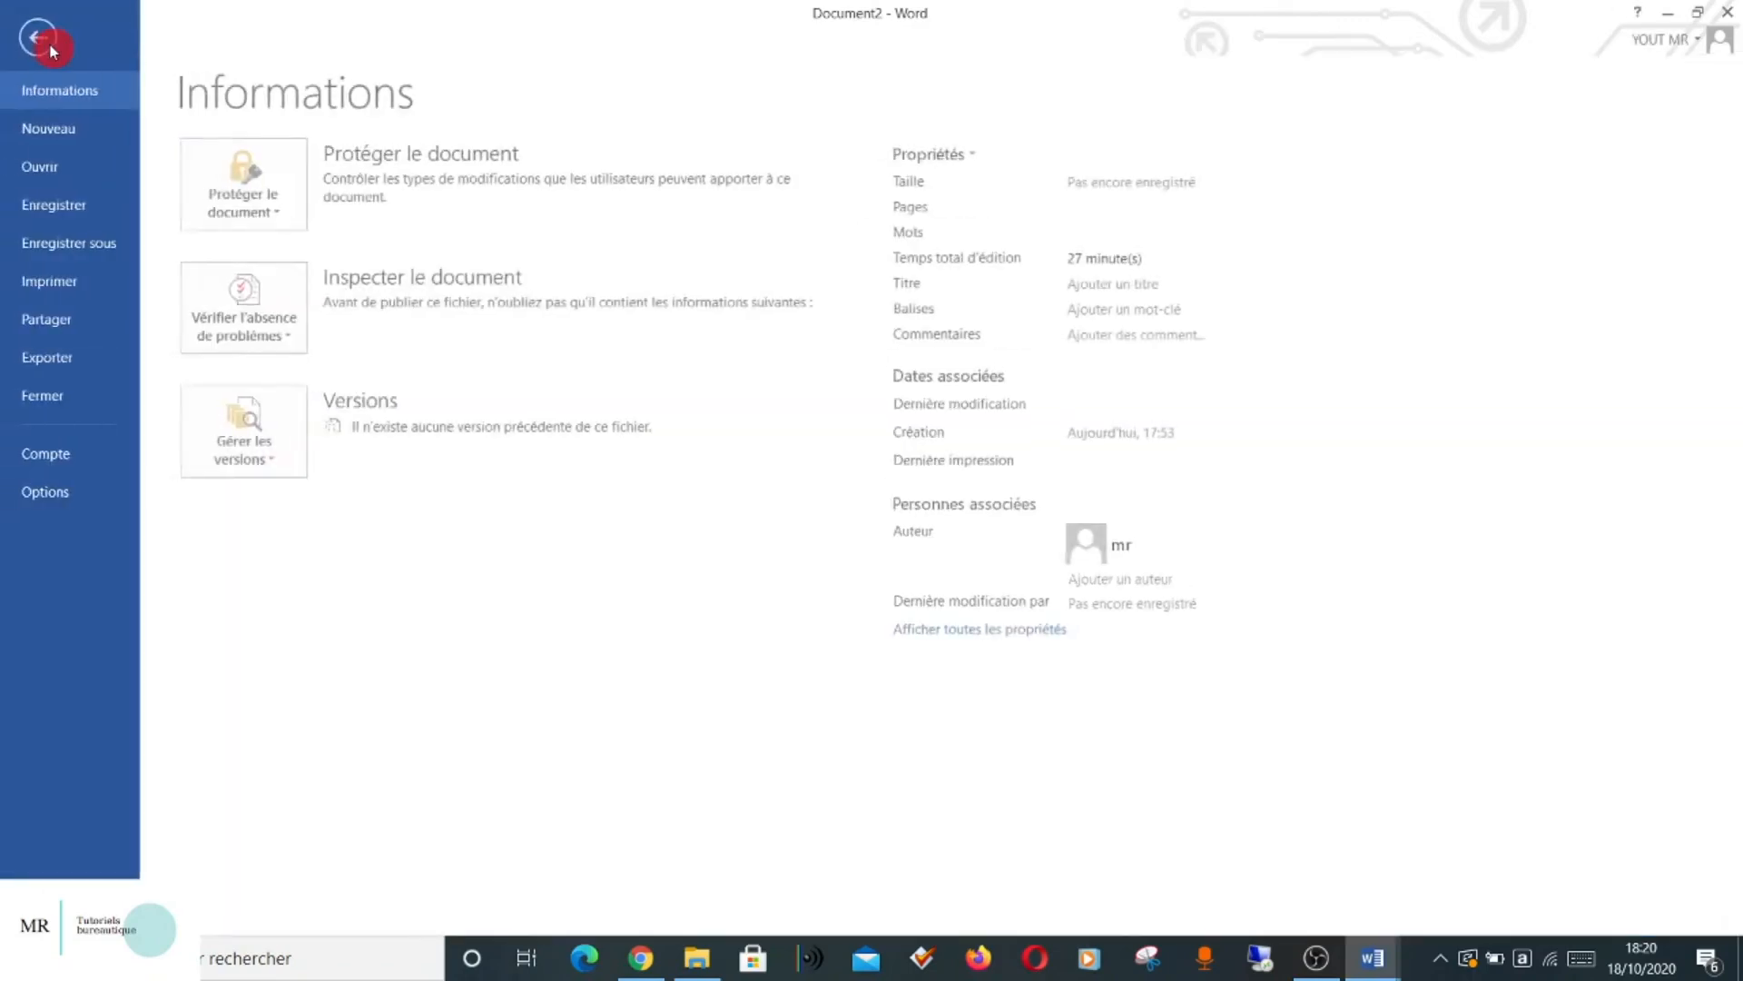
click(91, 247)
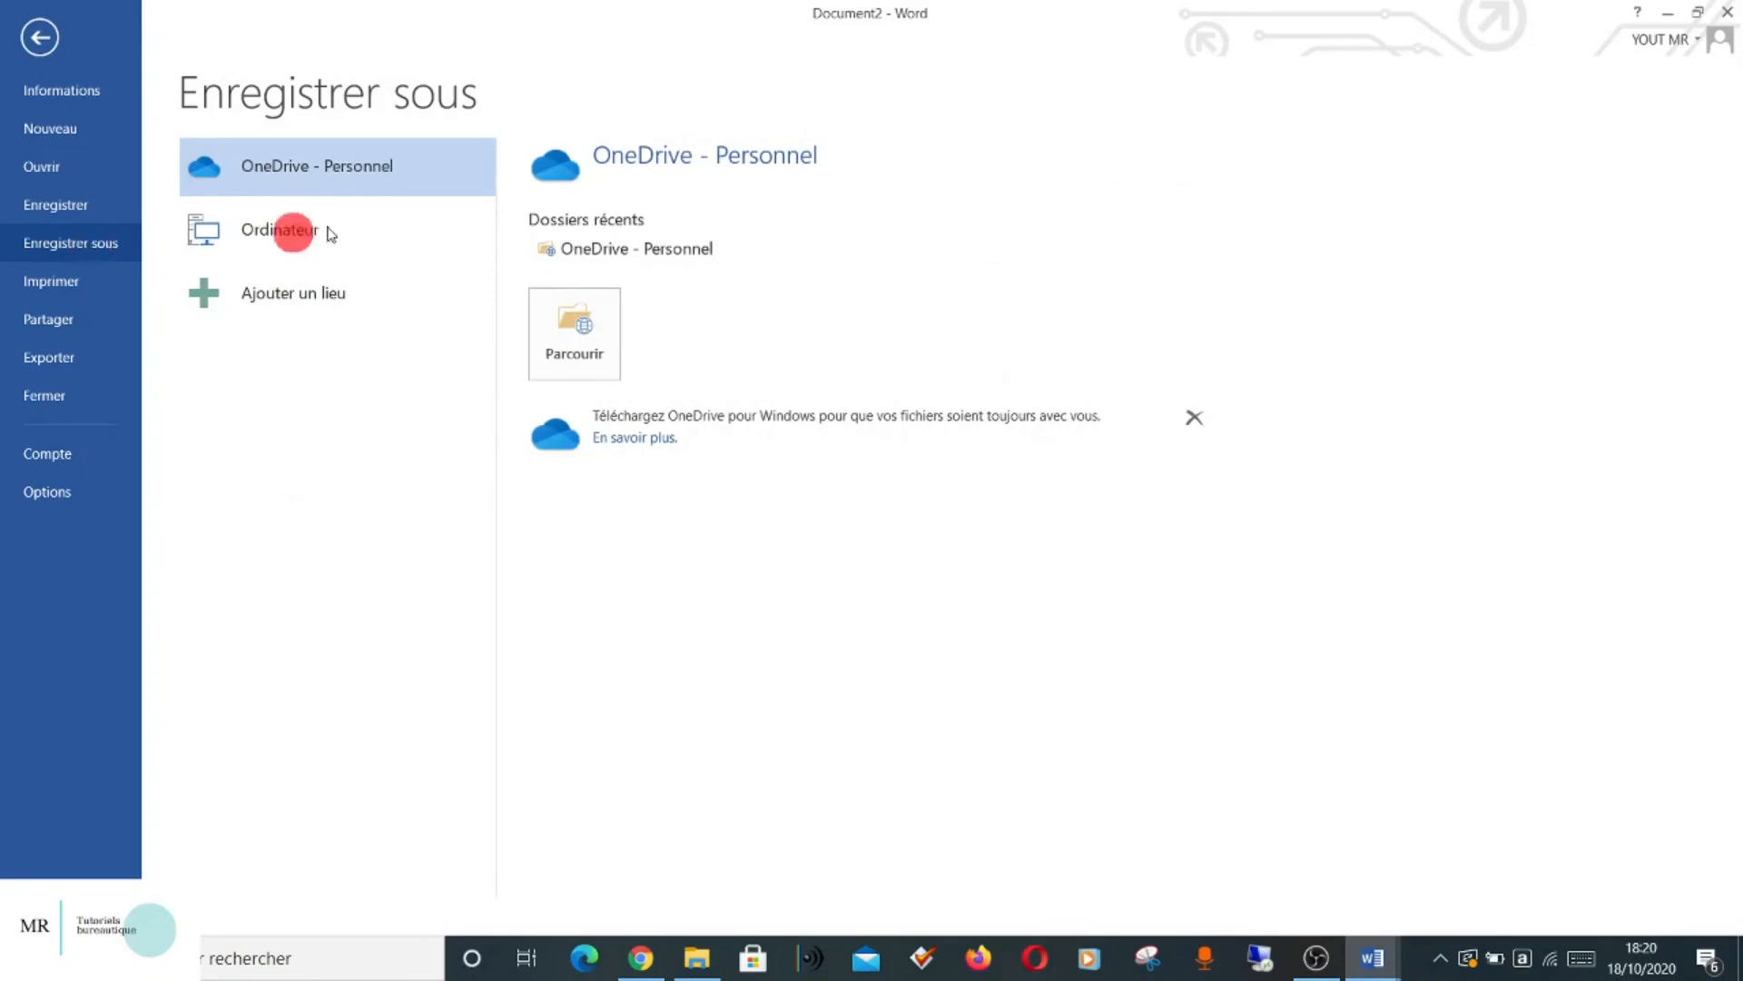
click(621, 341)
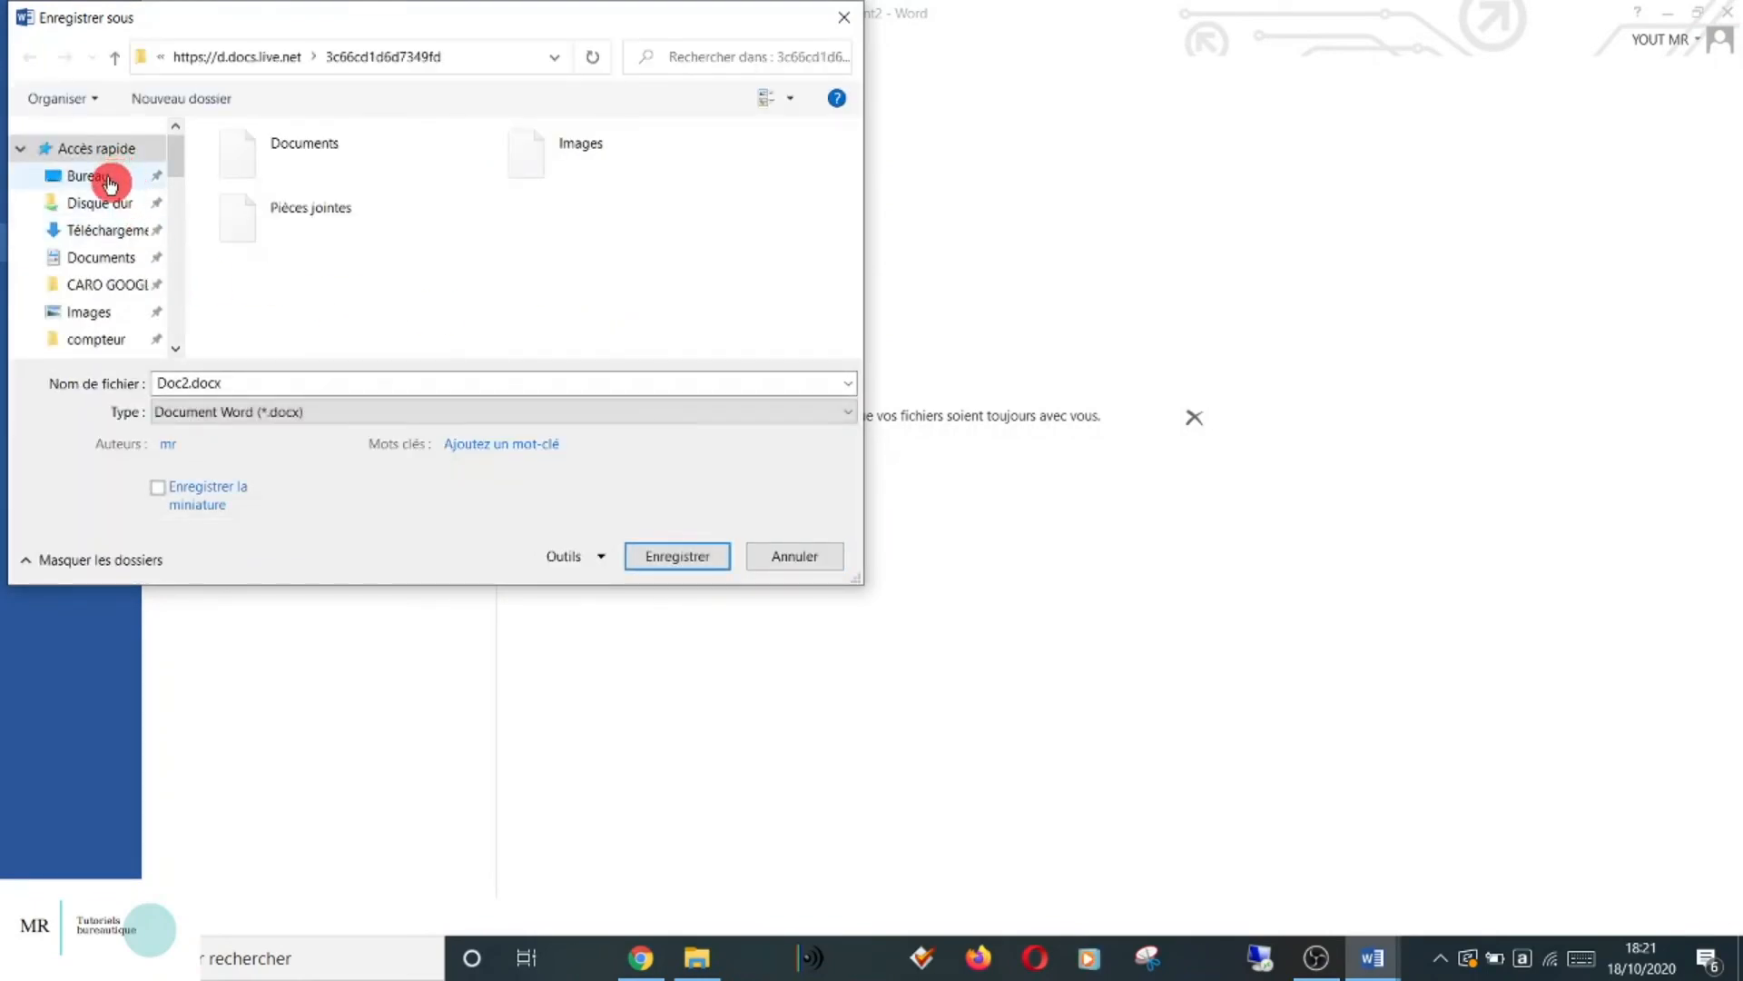
click(92, 174)
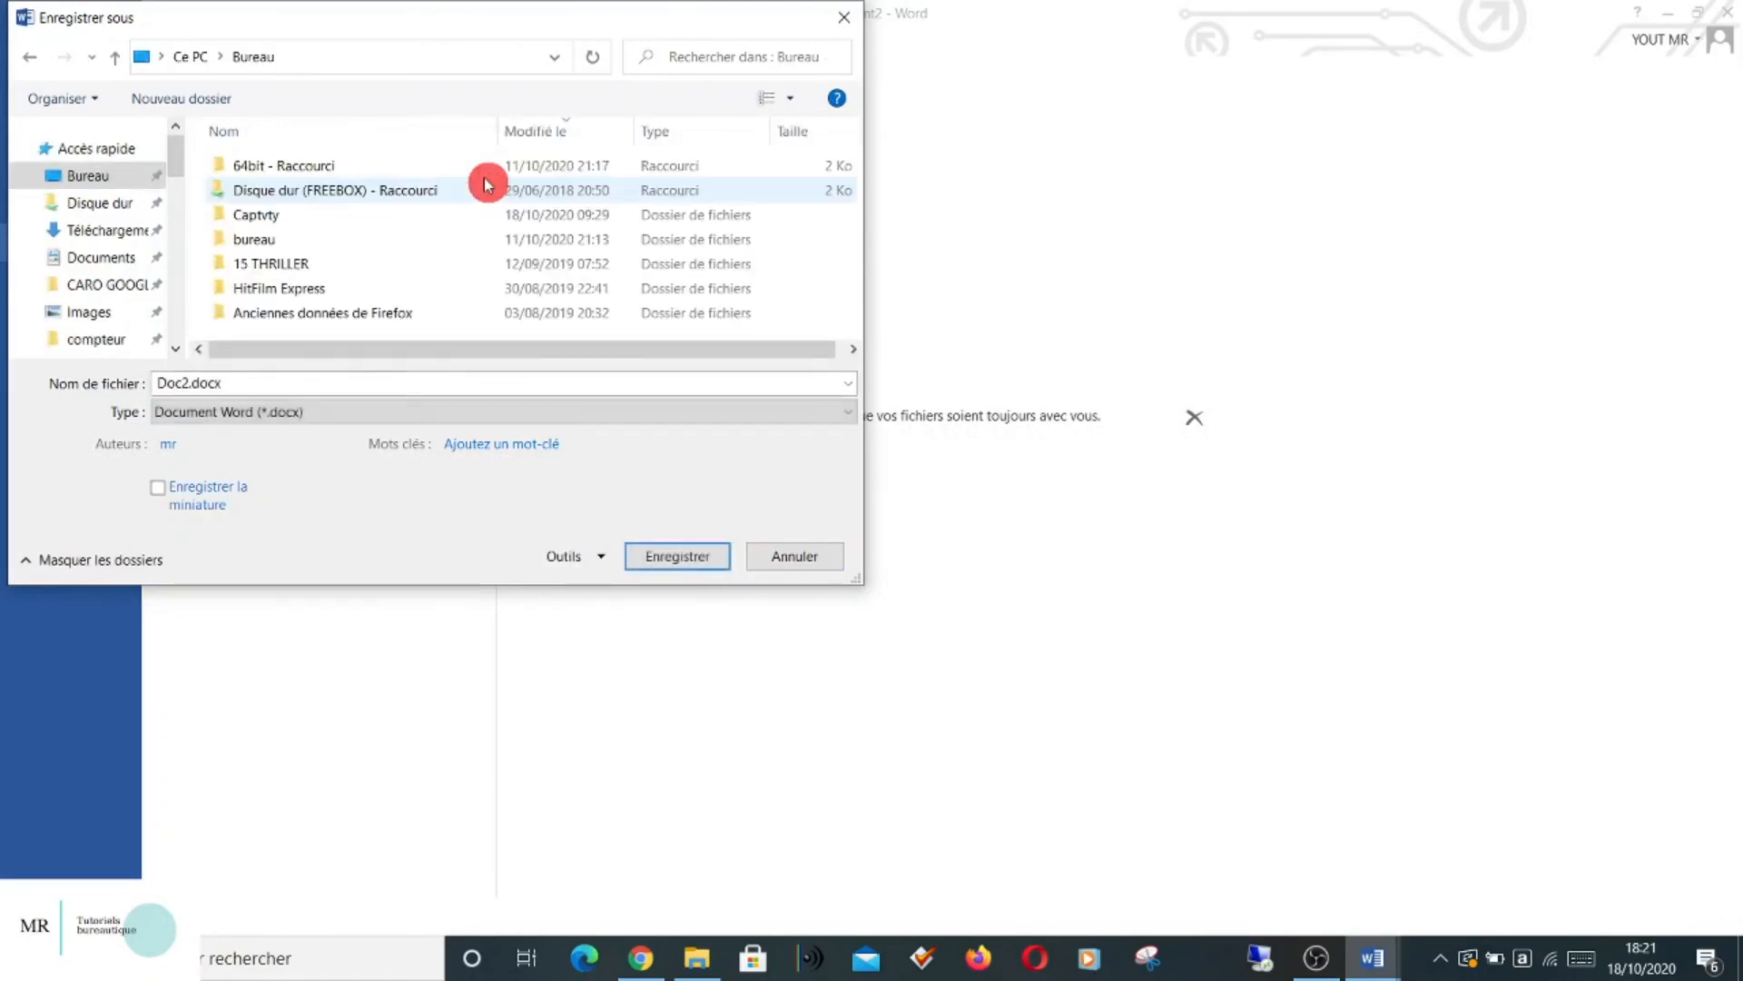
Replace the proposed file name with MODELEIFSIV10.
click(190, 382)
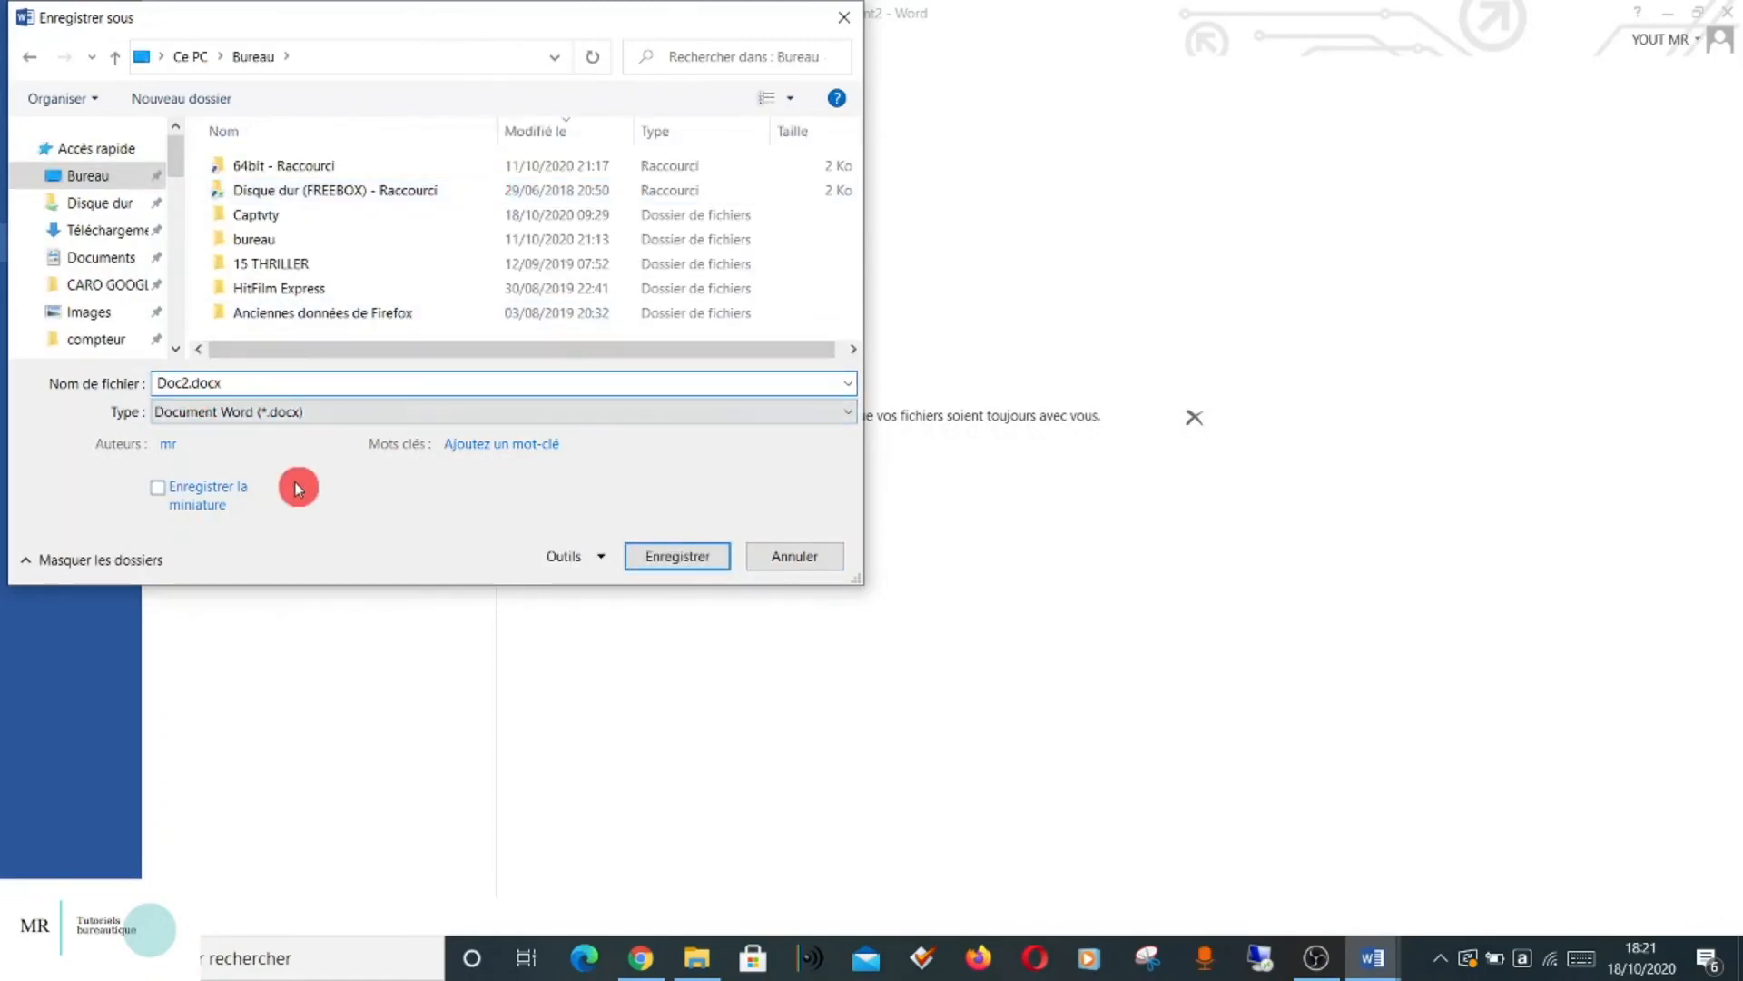
key(BackSpace)
key(BackSpace)
key(BackSpace)
key(BackSpace)
key(Caps_Lock)
text(MODELEIFSI)
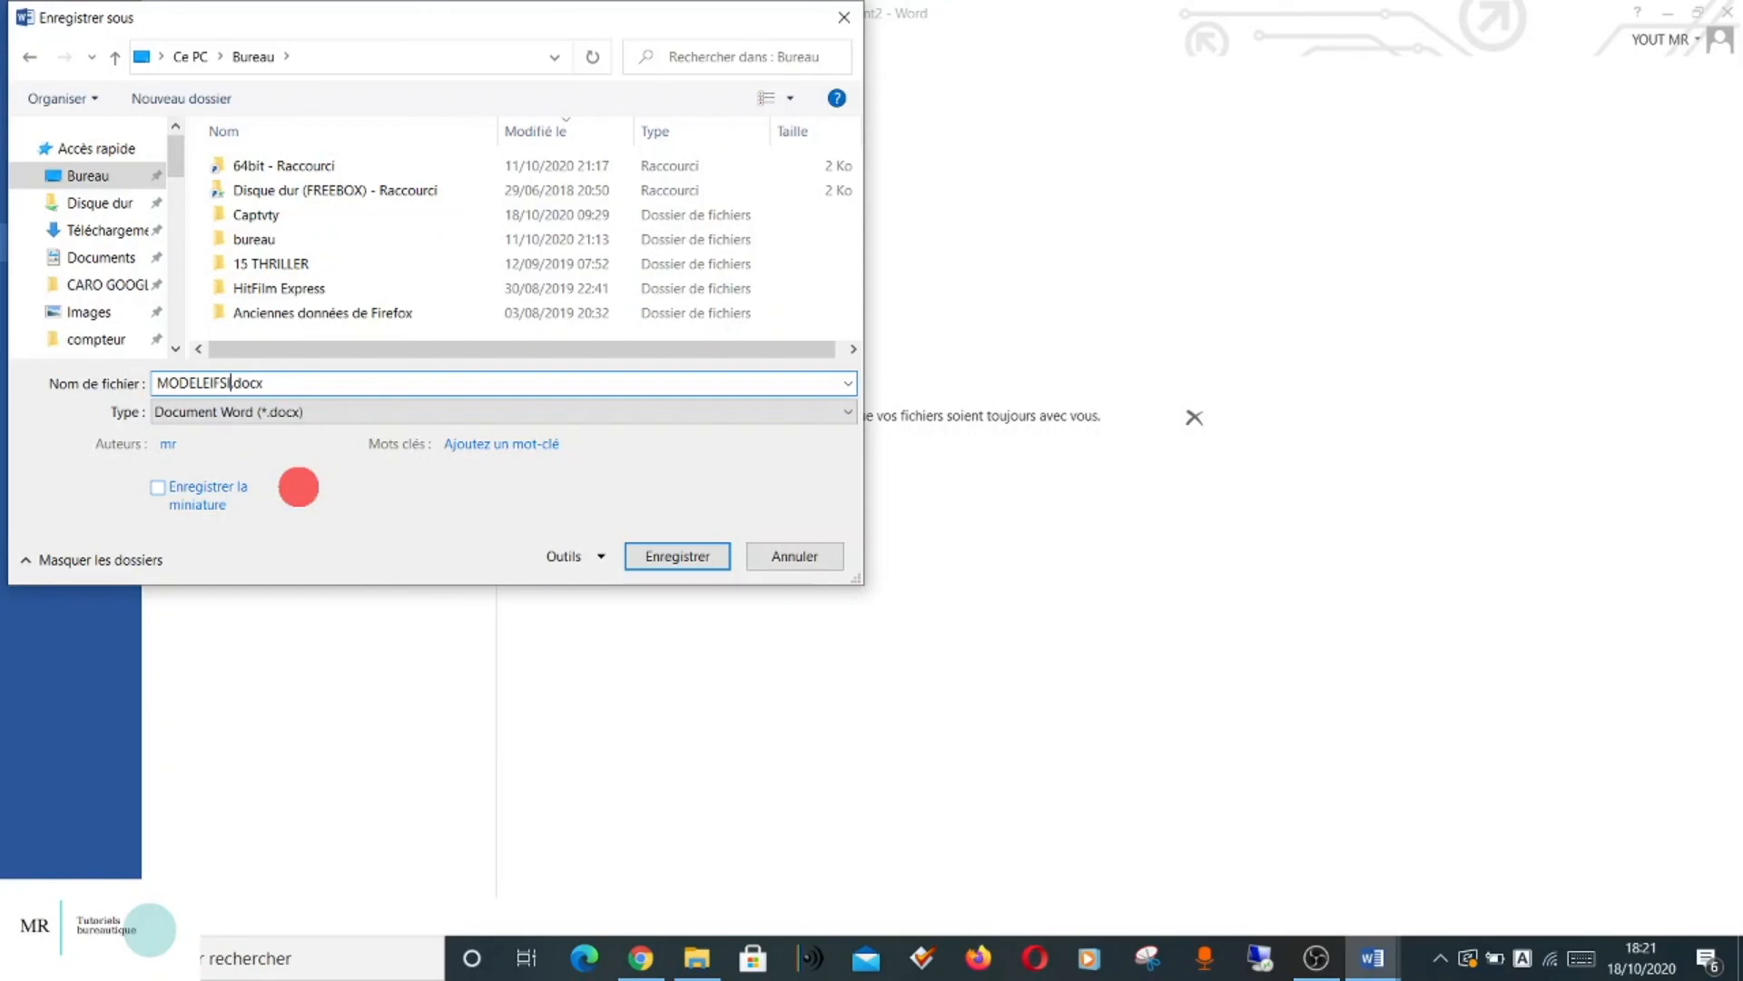
text(M)
text(10)
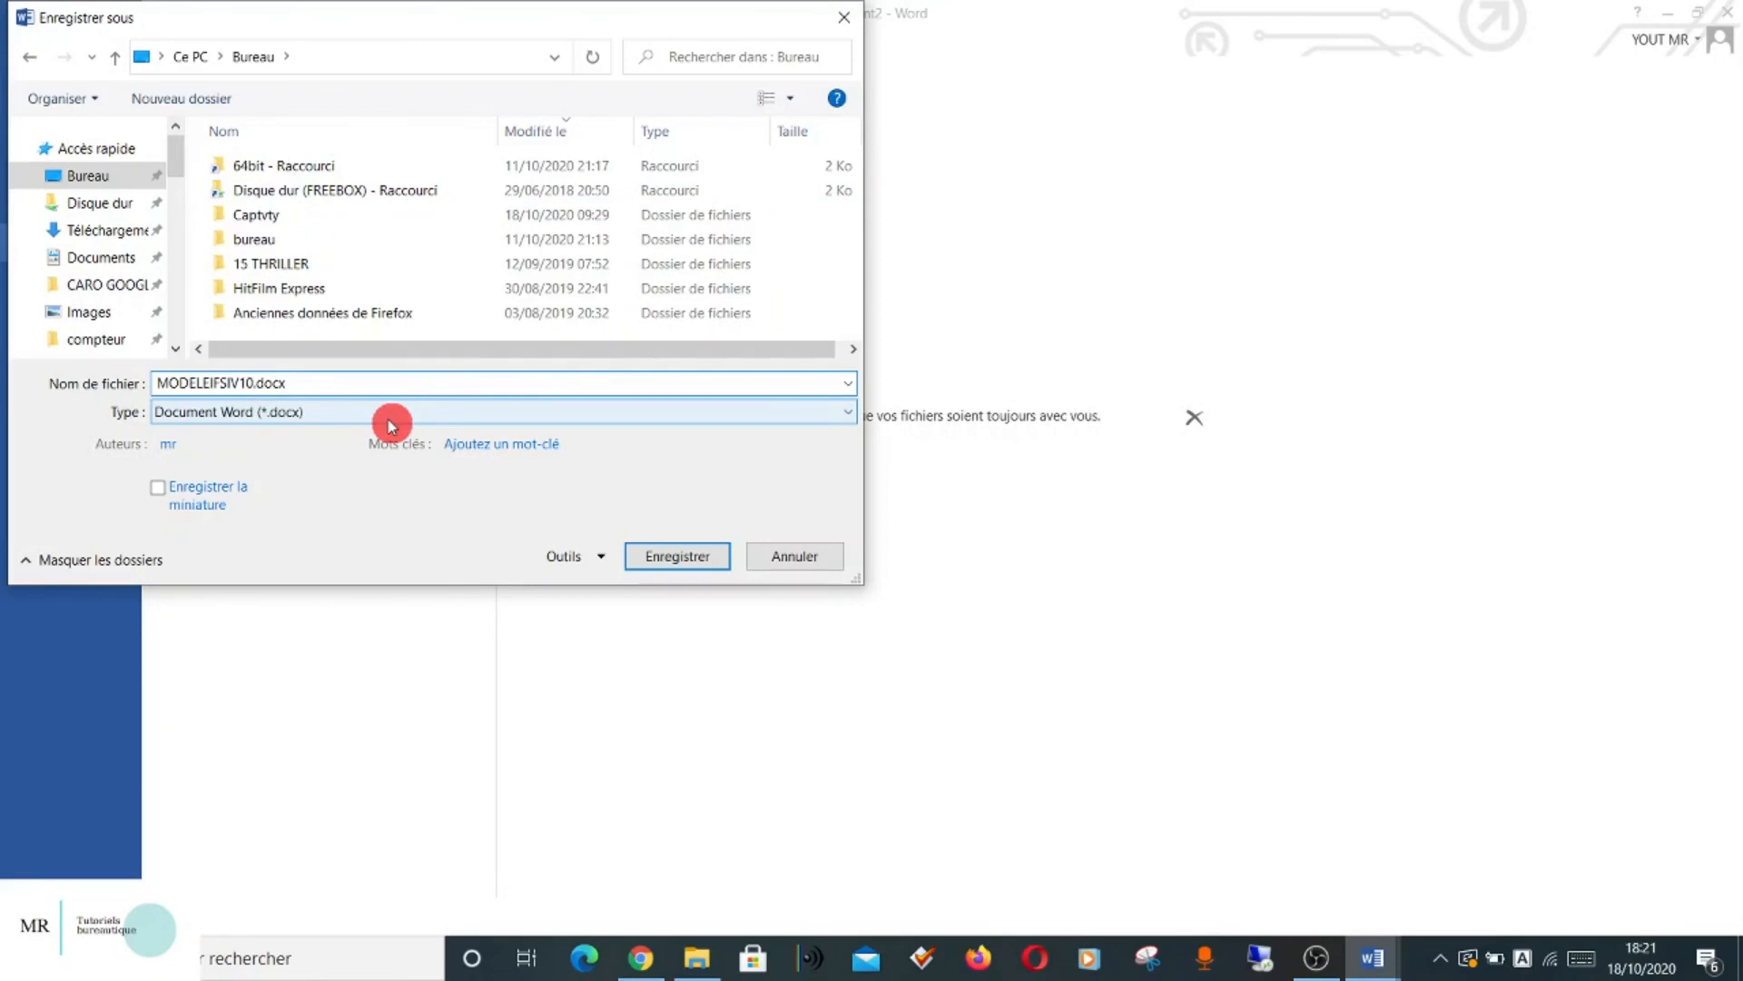
Set the file type to Modèle Word (*.dotx) and save the template in the Modèles Office personnalisés folder.
click(286, 416)
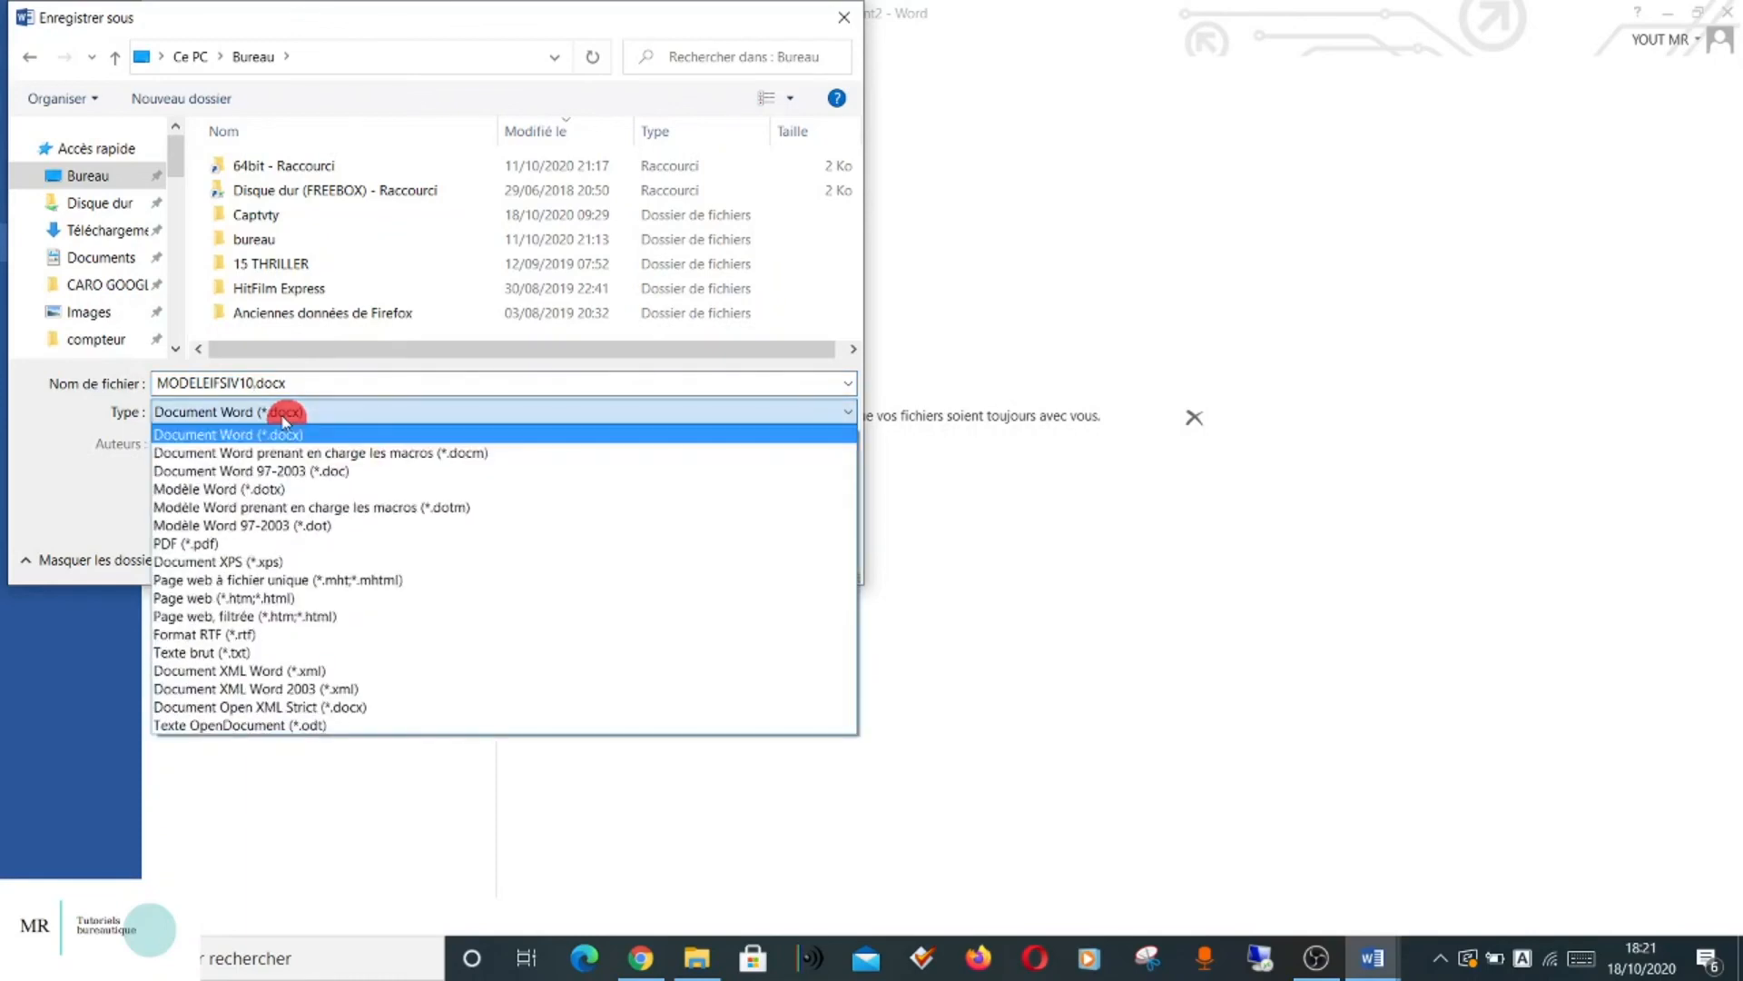
click(248, 492)
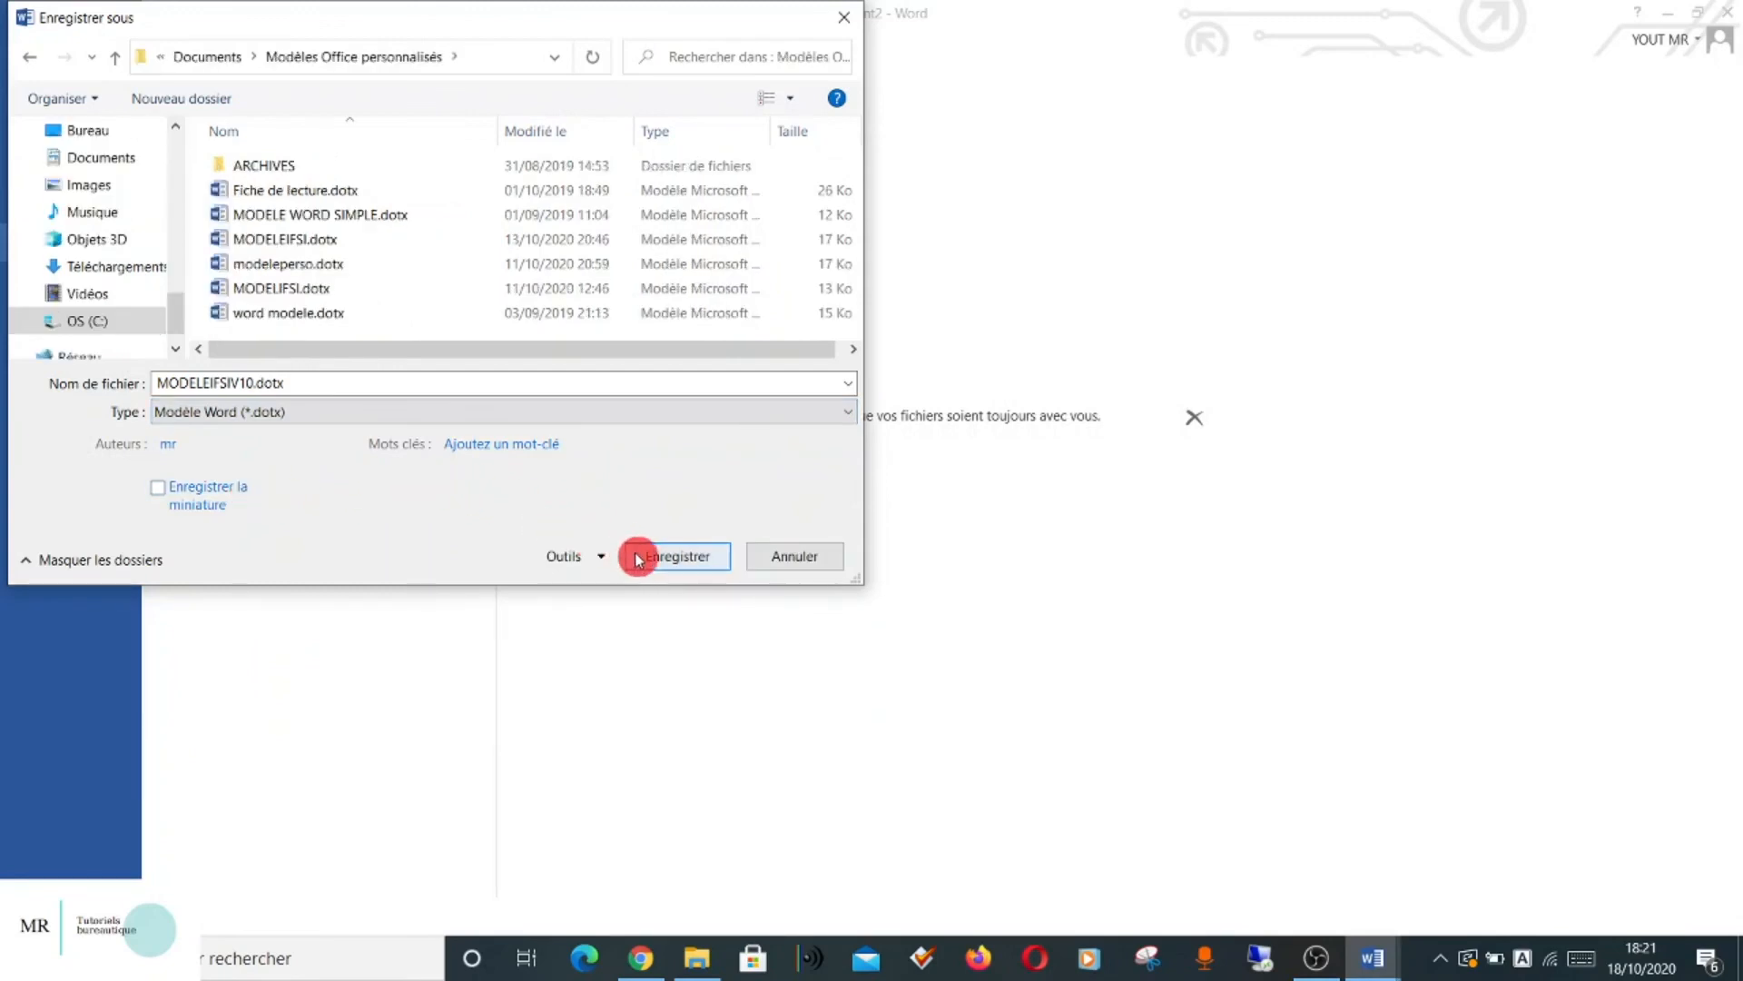
click(700, 565)
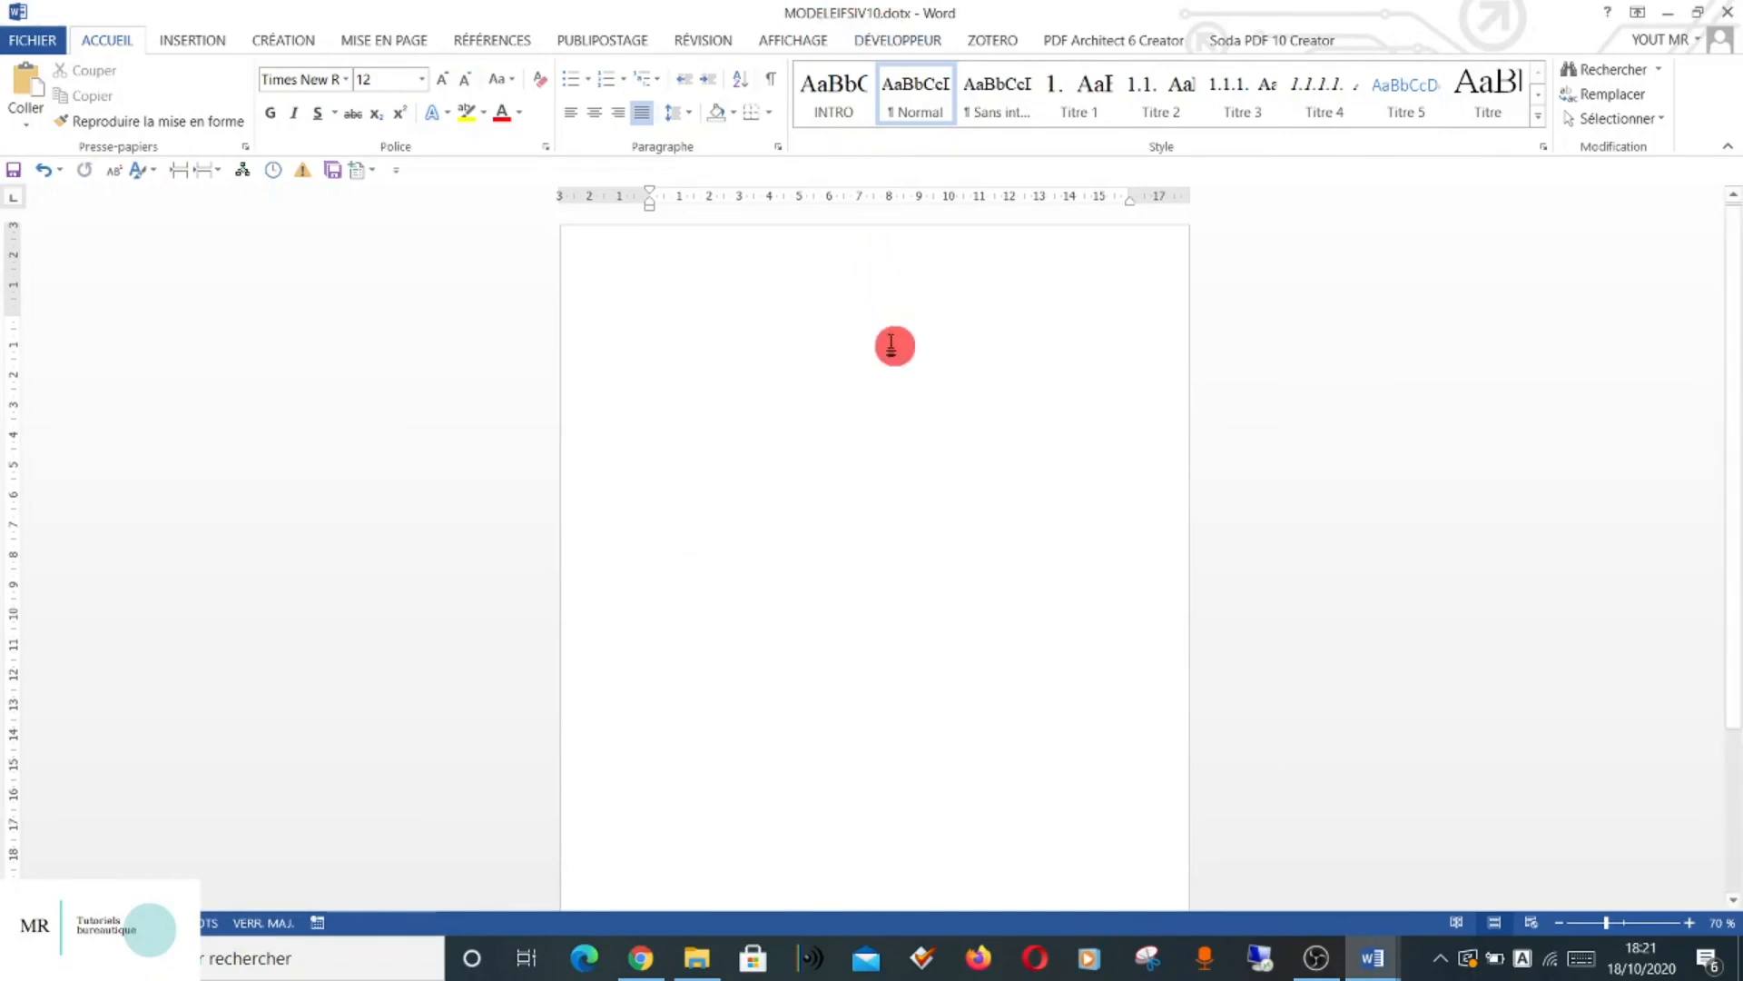
Close both open Word documents and start a new document from the MODELEIFSIV10 template on the desktop.
click(1730, 18)
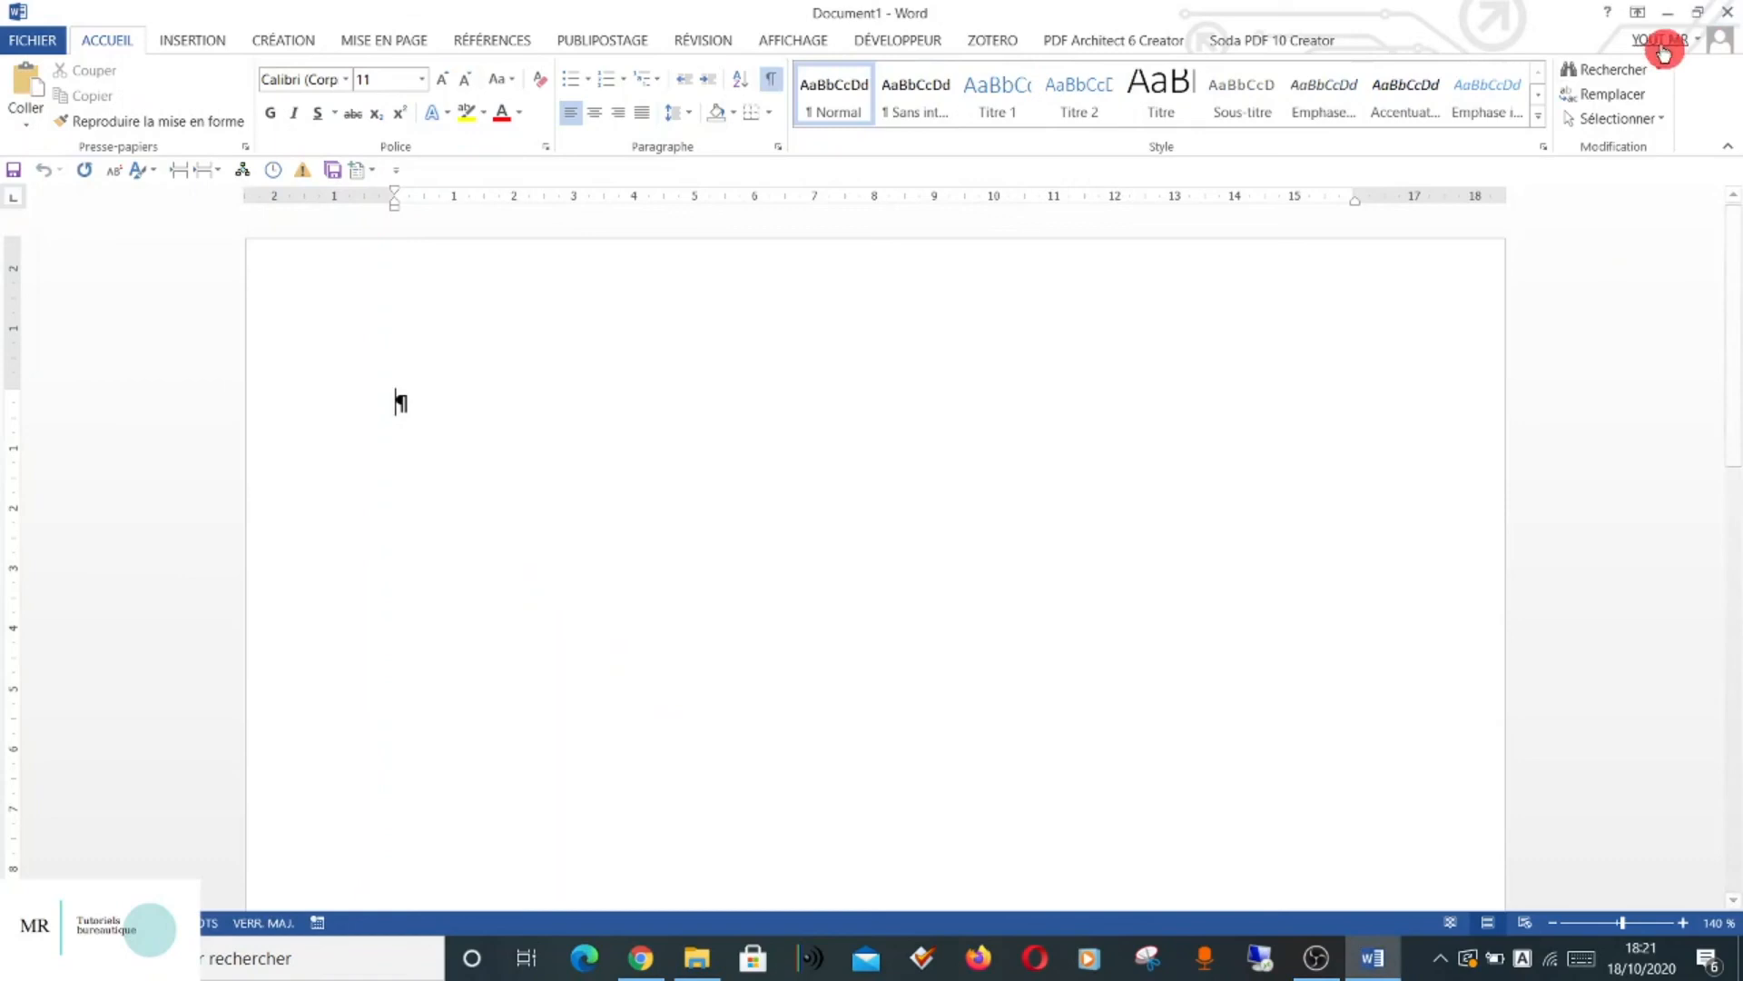
click(1730, 12)
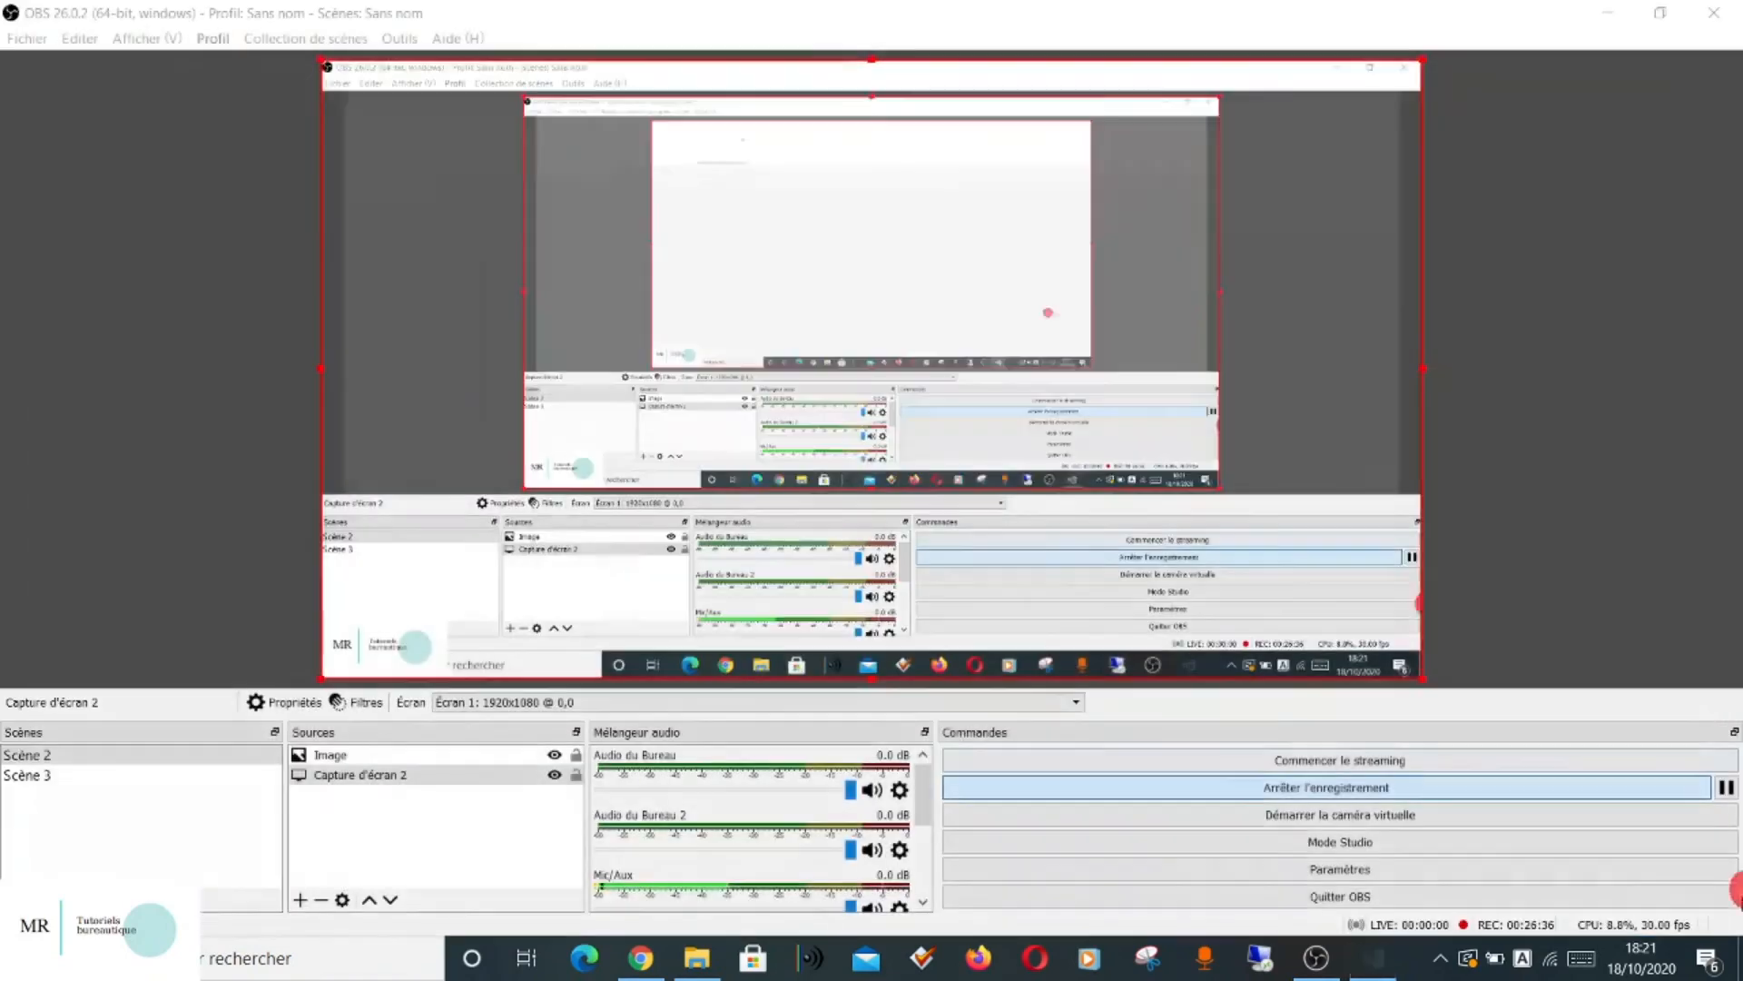
click(1742, 959)
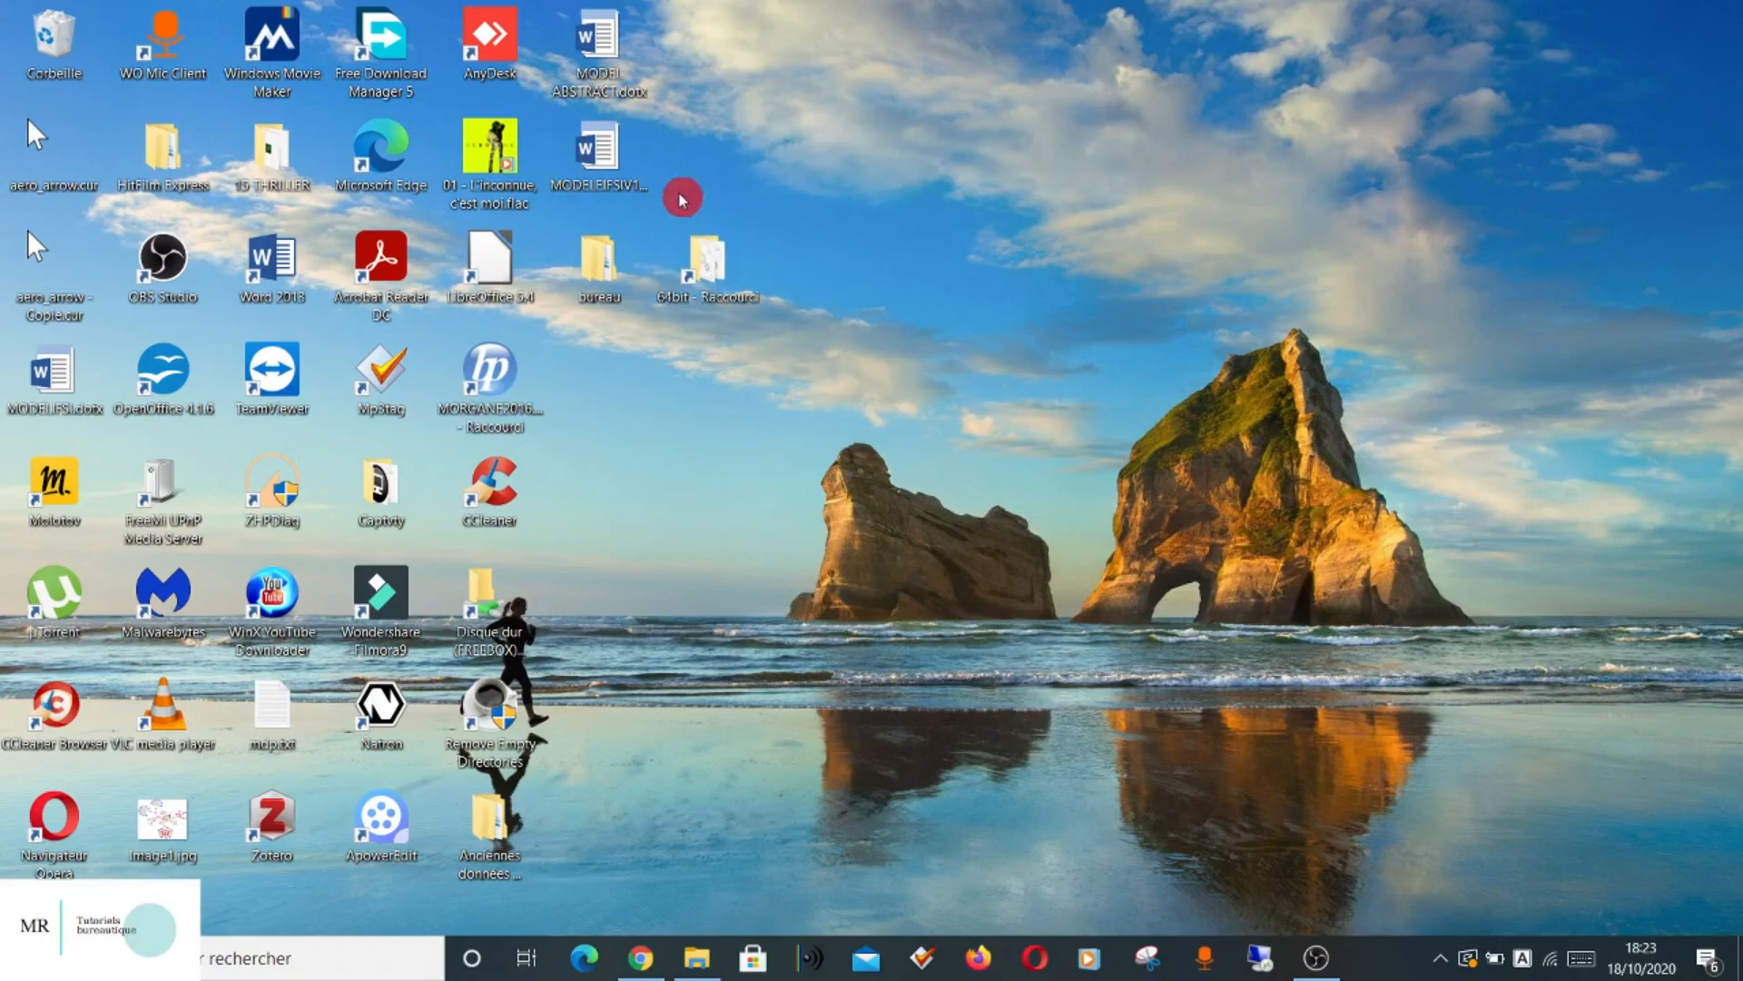
double_click(613, 175)
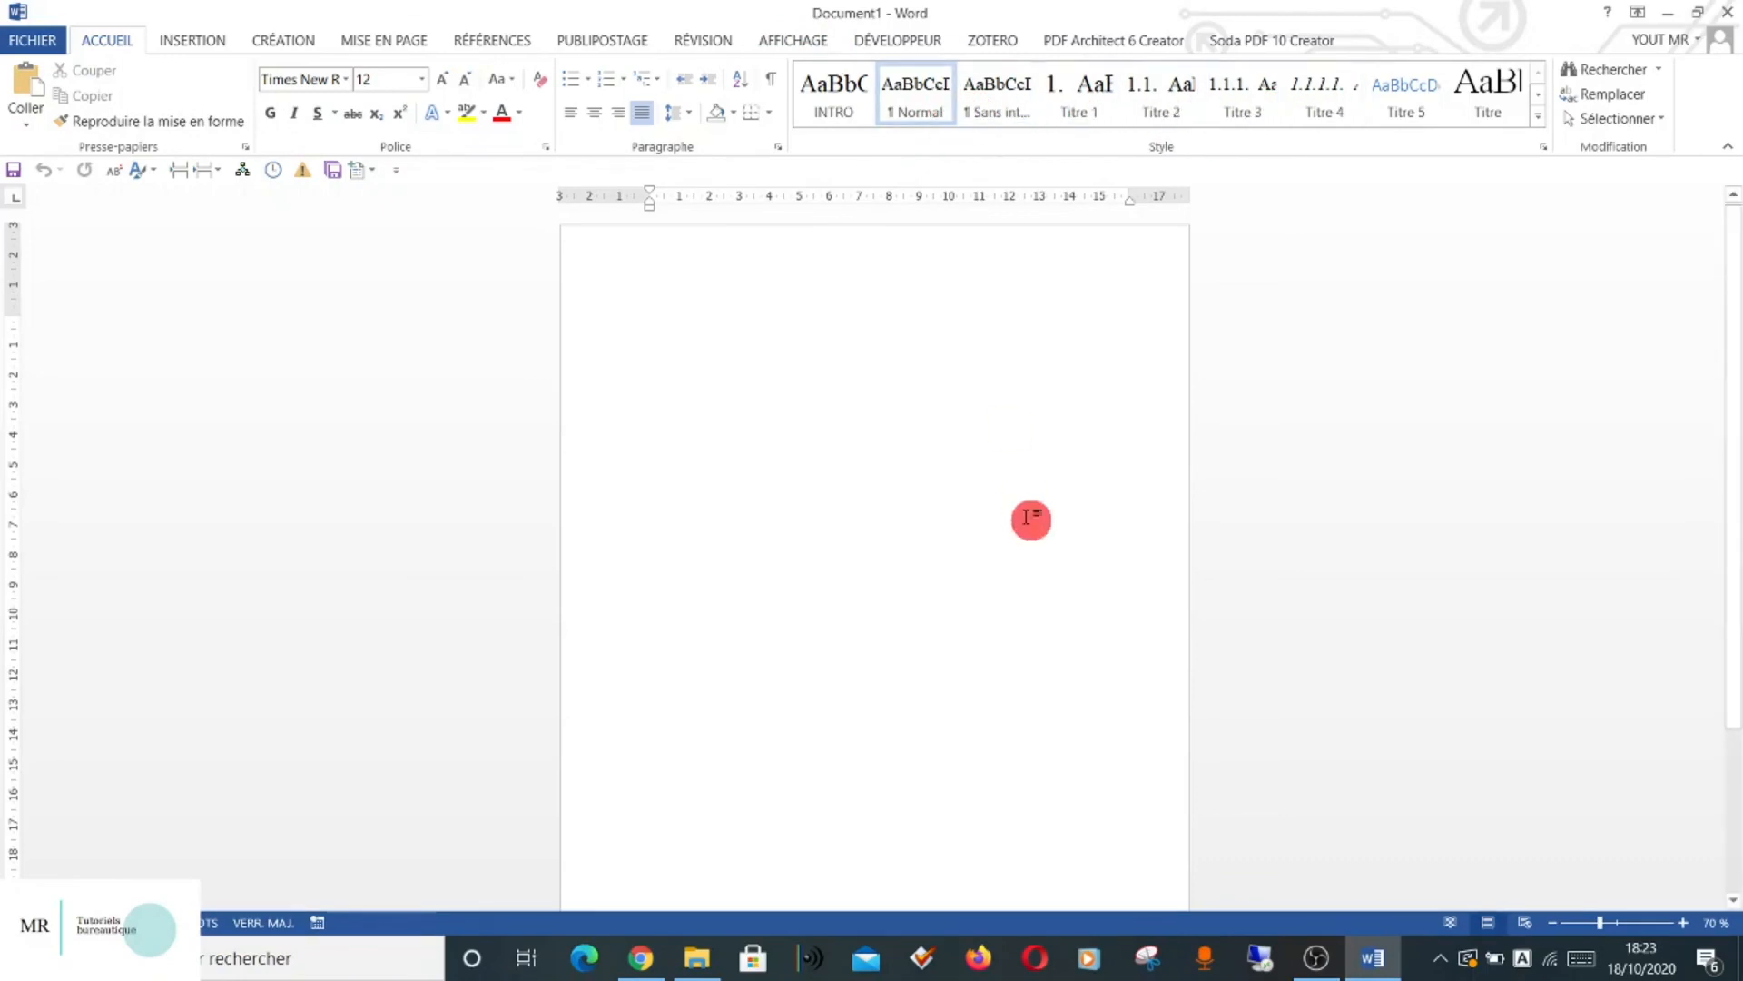
Create a blank document from Document vierge to compare its default styles with the template, and close it.
click(45, 44)
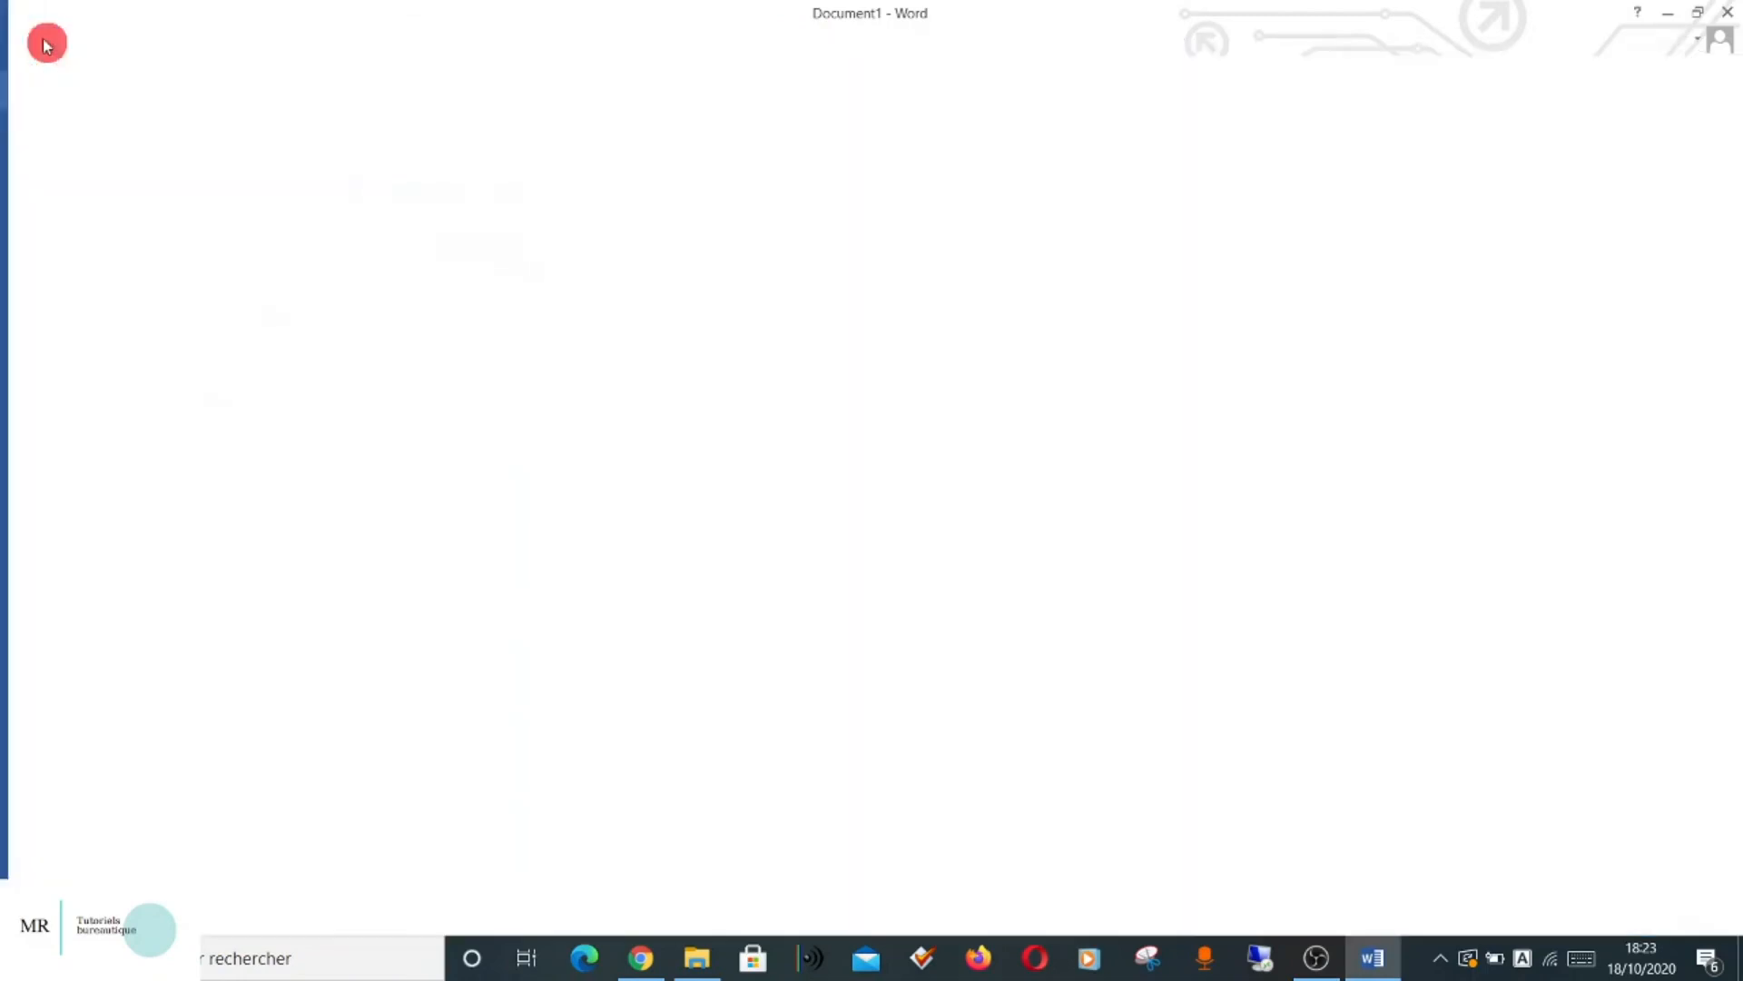
click(60, 136)
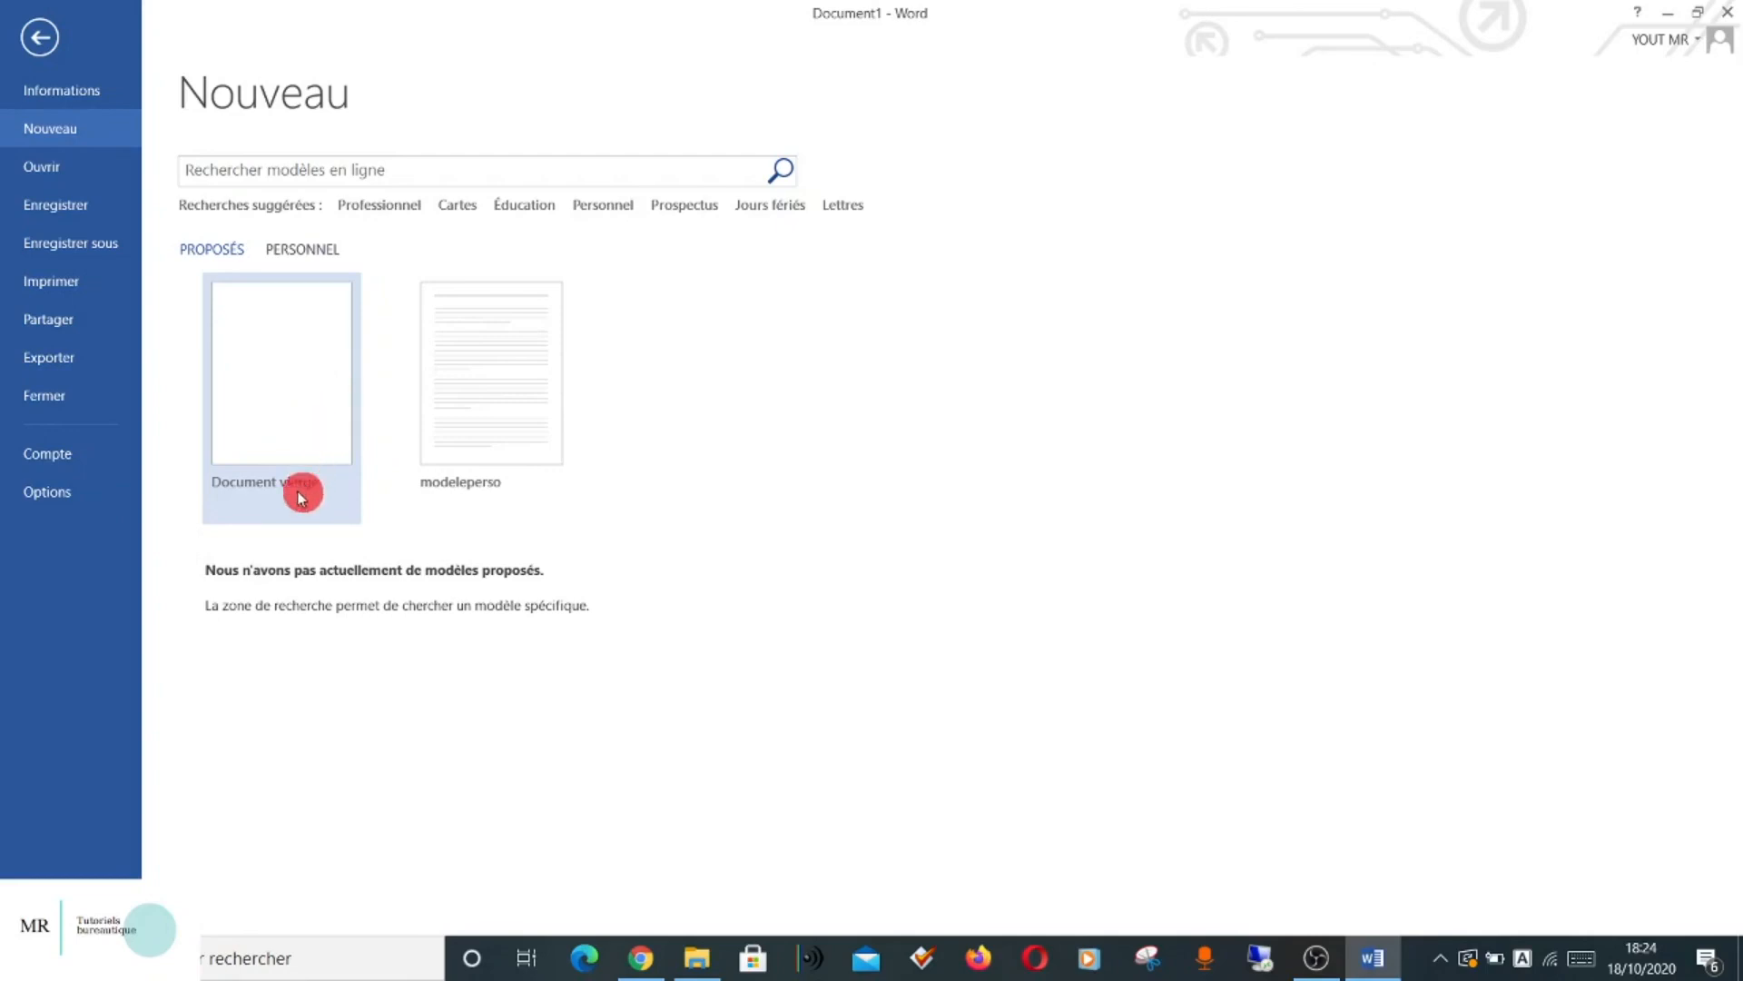
click(292, 376)
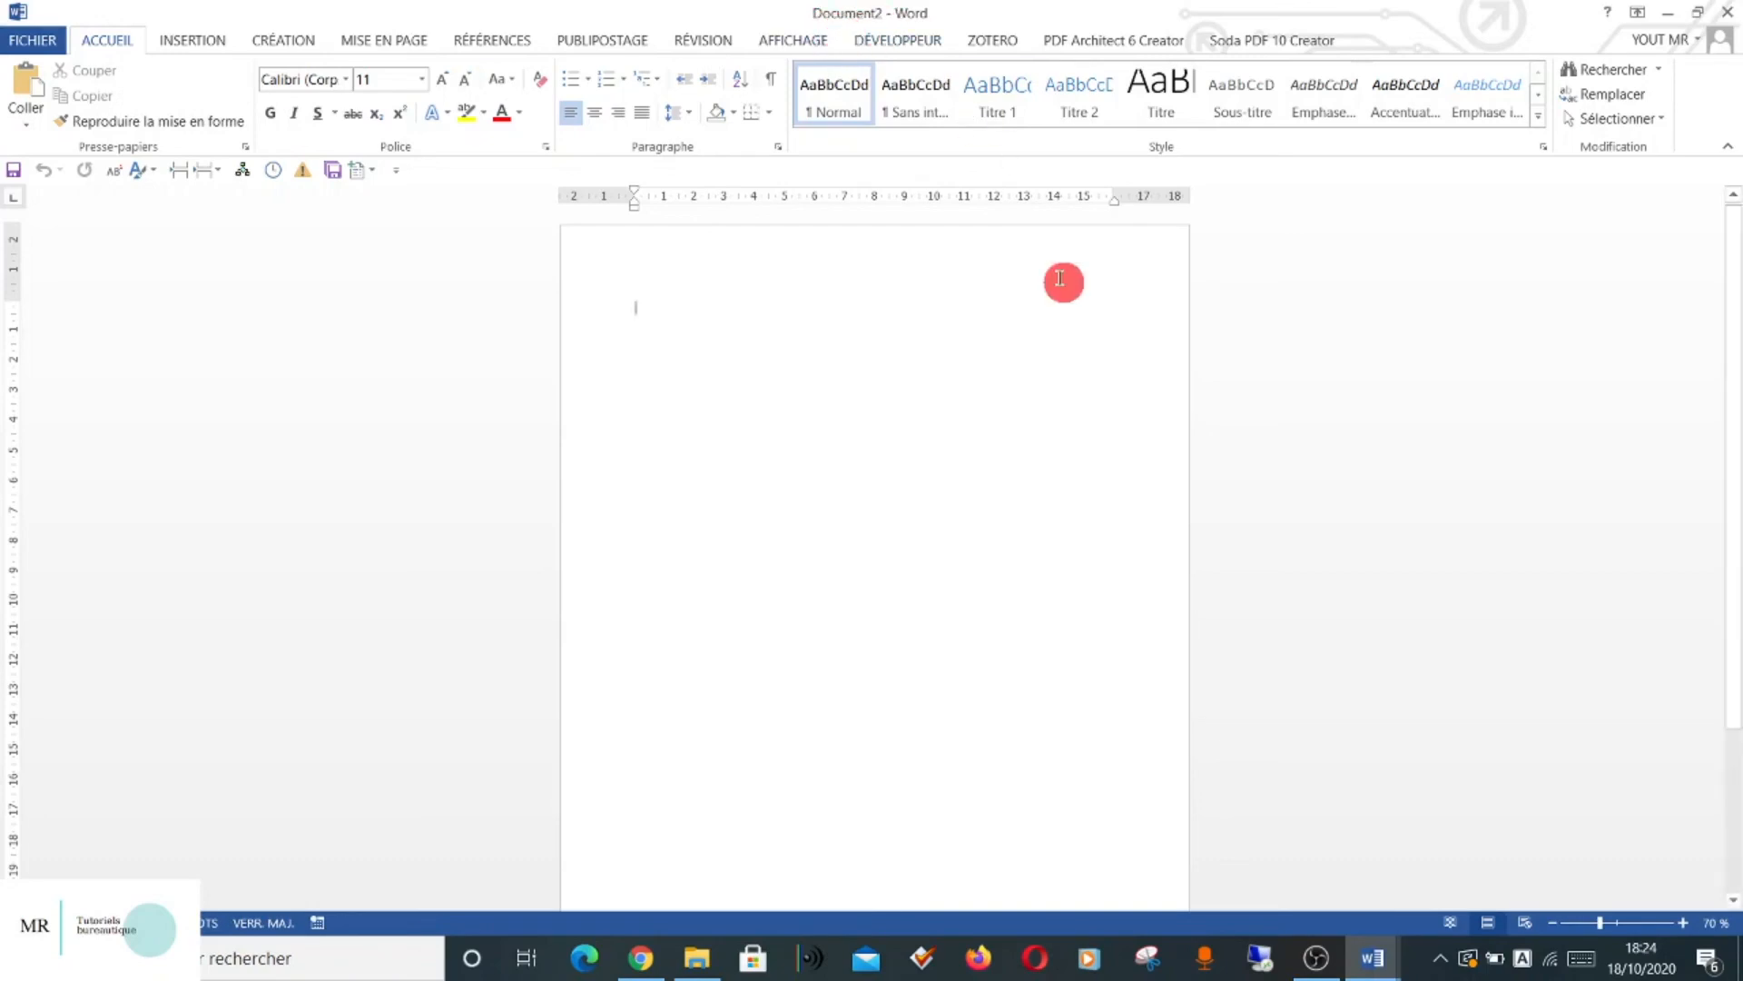
click(1728, 12)
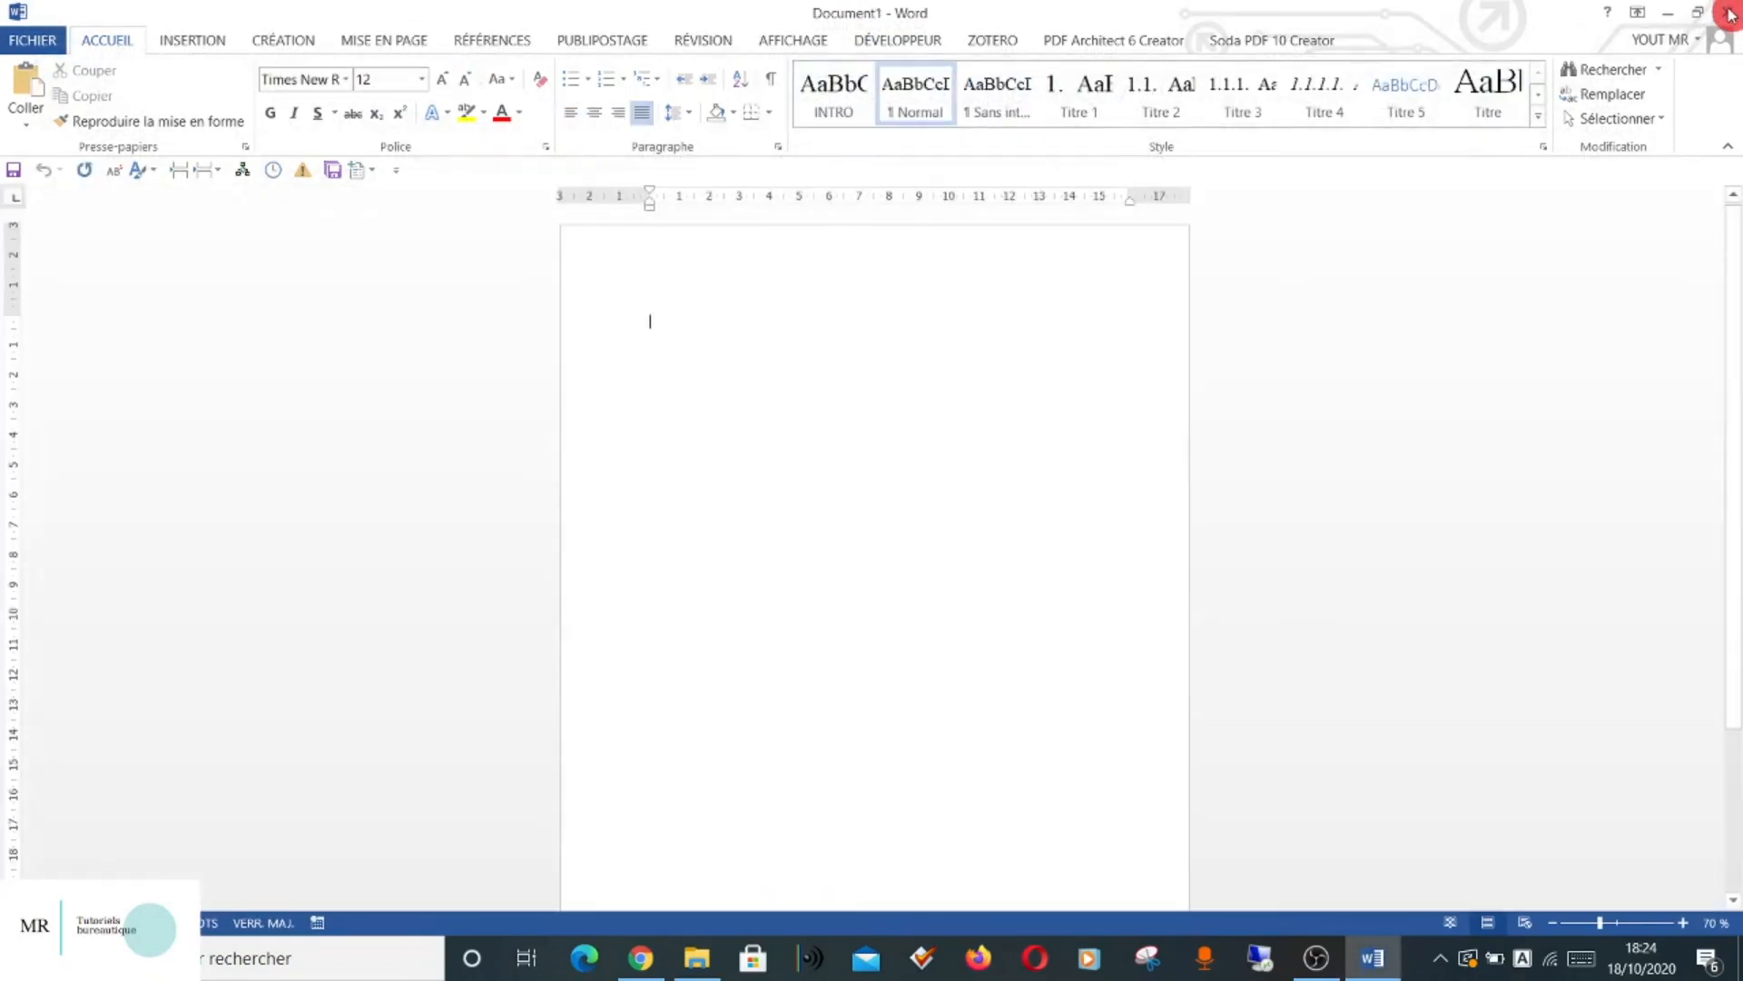